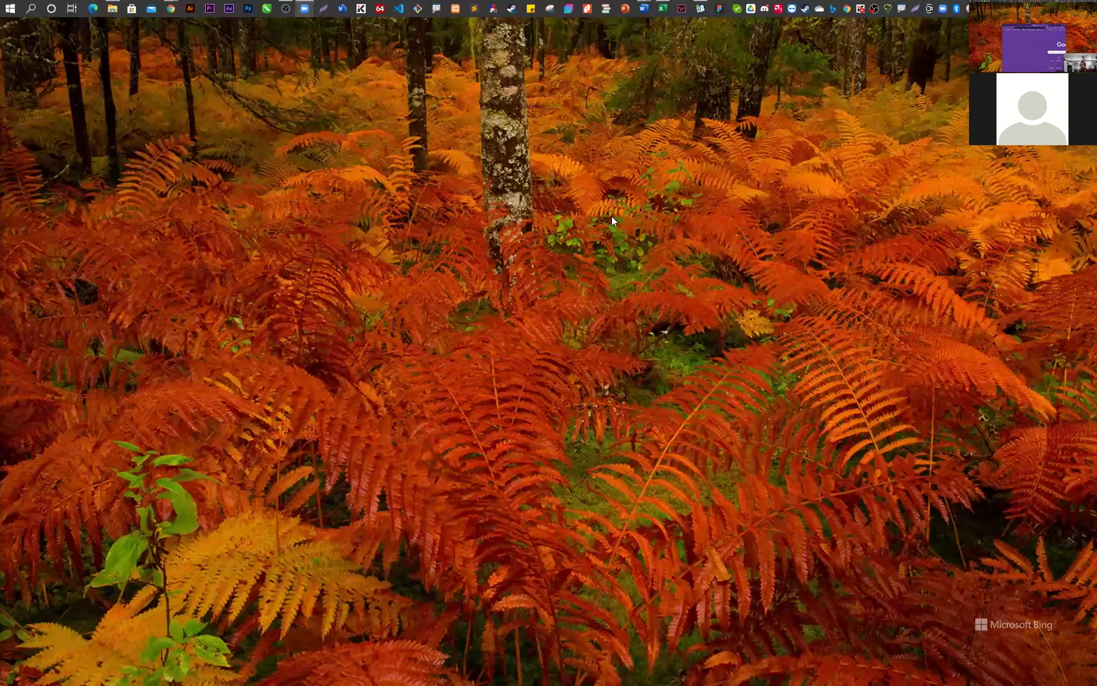
- Open waskita.amikom.ac.id in Chrome and log in with the AMIKOM e-mail account
text(waskita.amikom.ac.id)
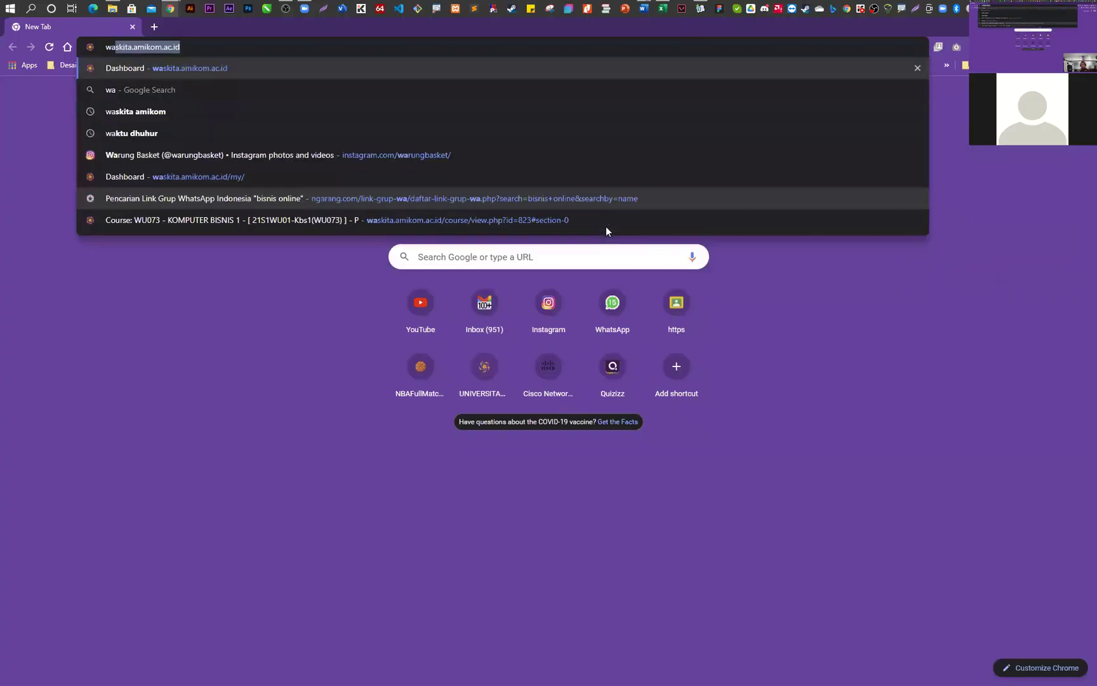
key(Return)
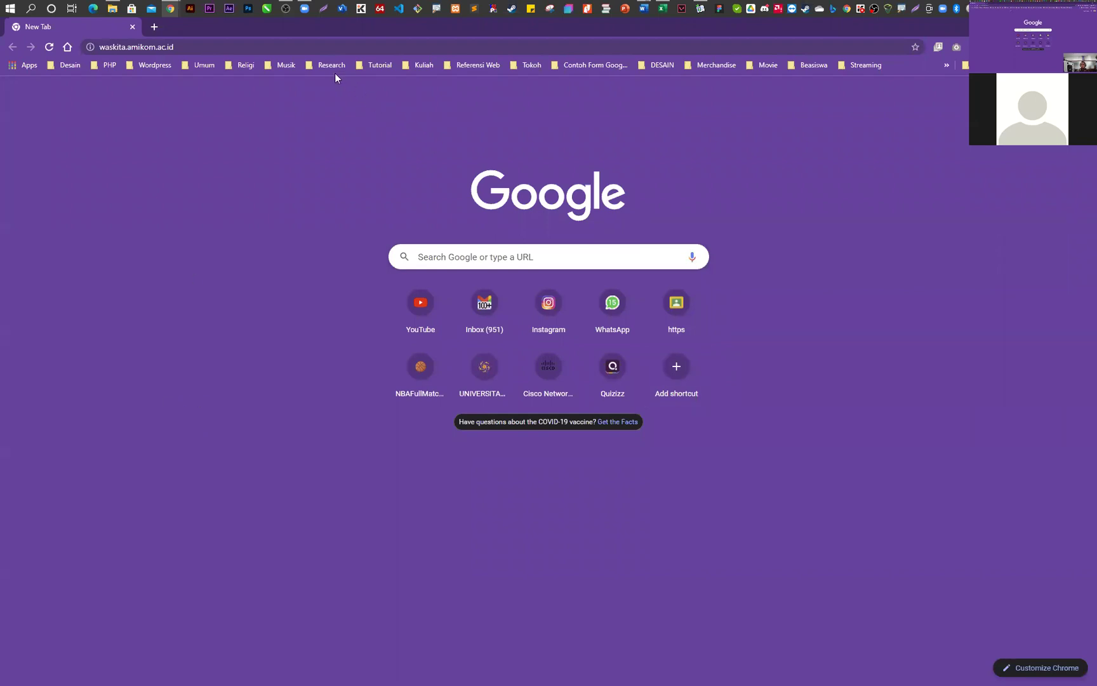
click(281, 51)
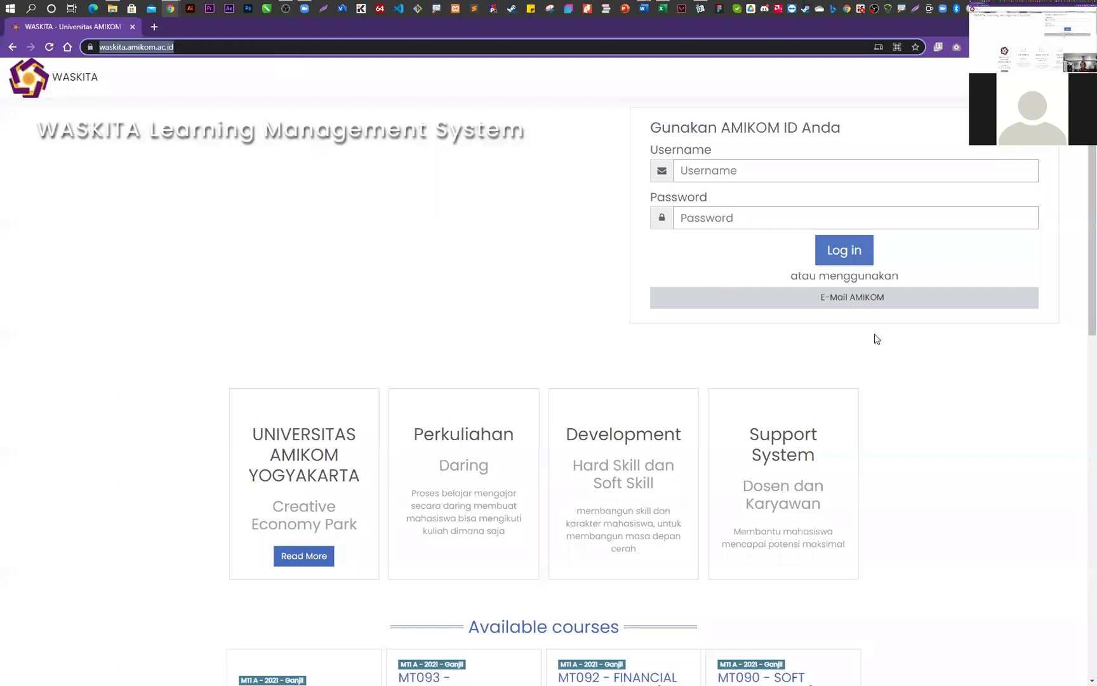
click(818, 304)
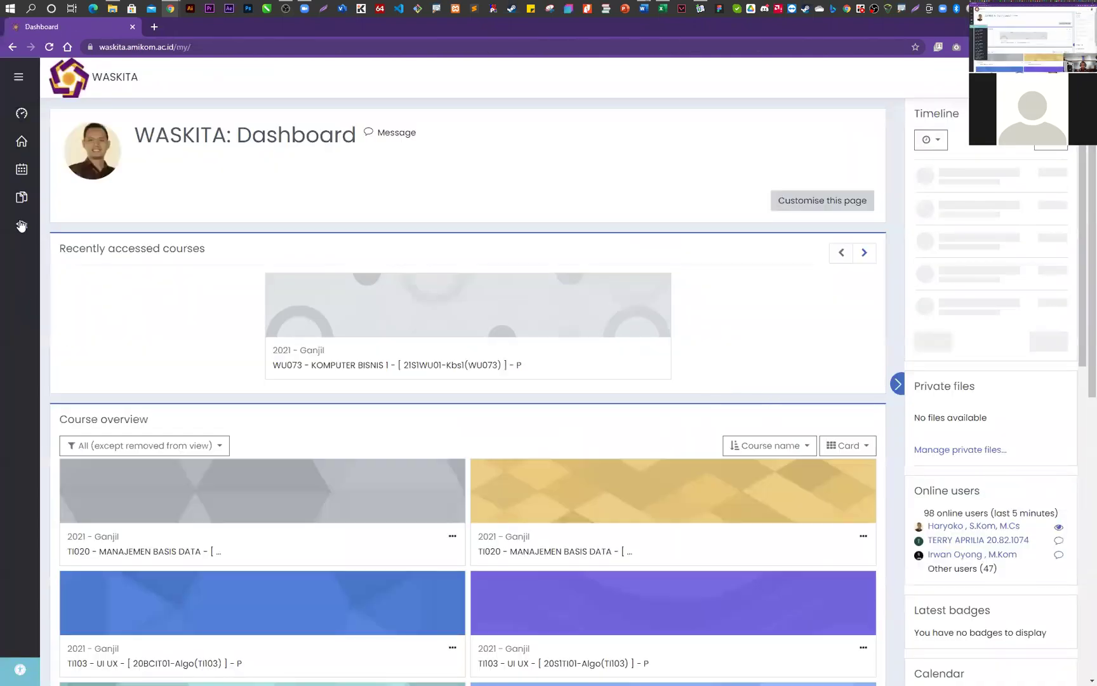
- In course WU073 - KOMPUTER BISNIS 1, open all submissions for the assignment Tugas Pertemuan 11 Penomoran Halaman
click(114, 499)
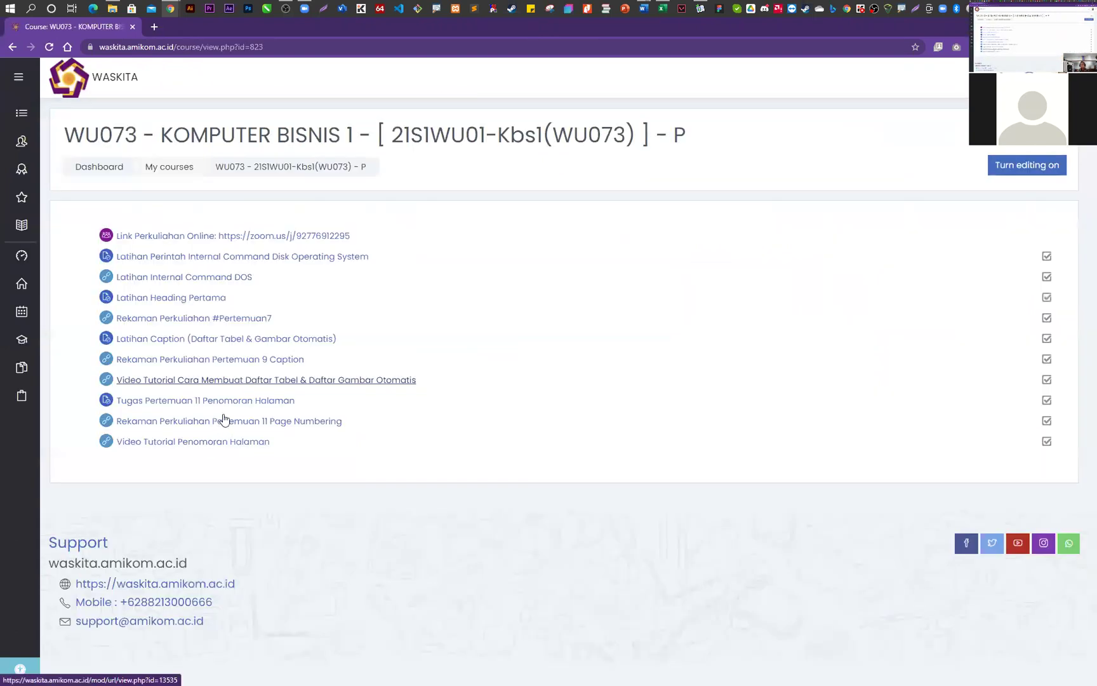
click(231, 401)
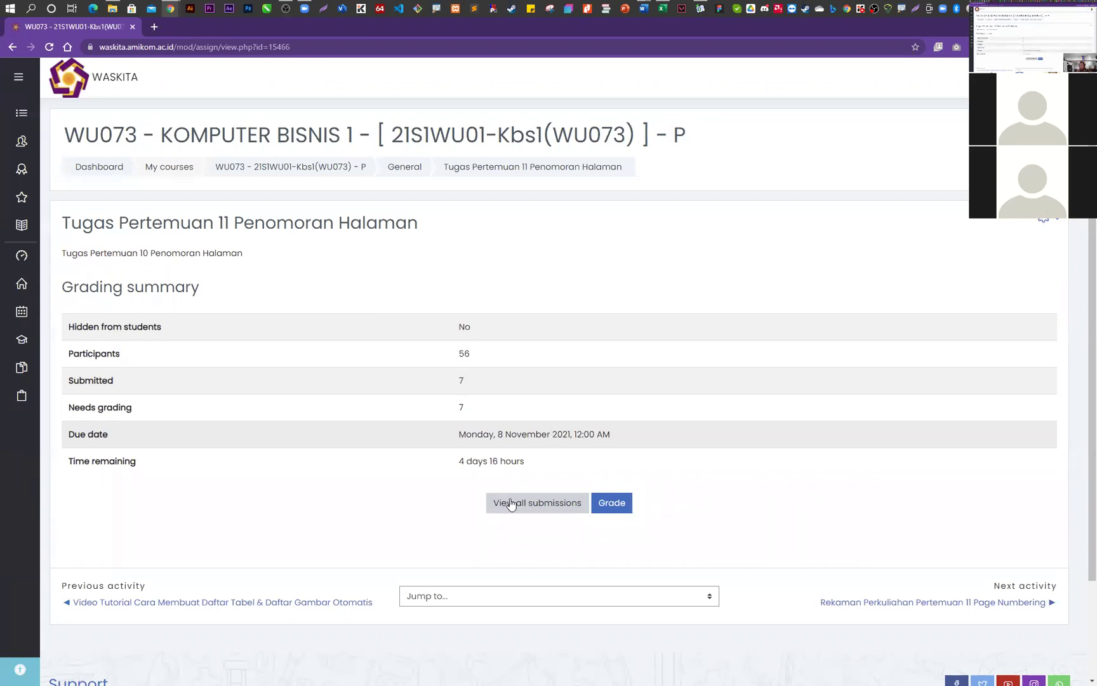
click(559, 502)
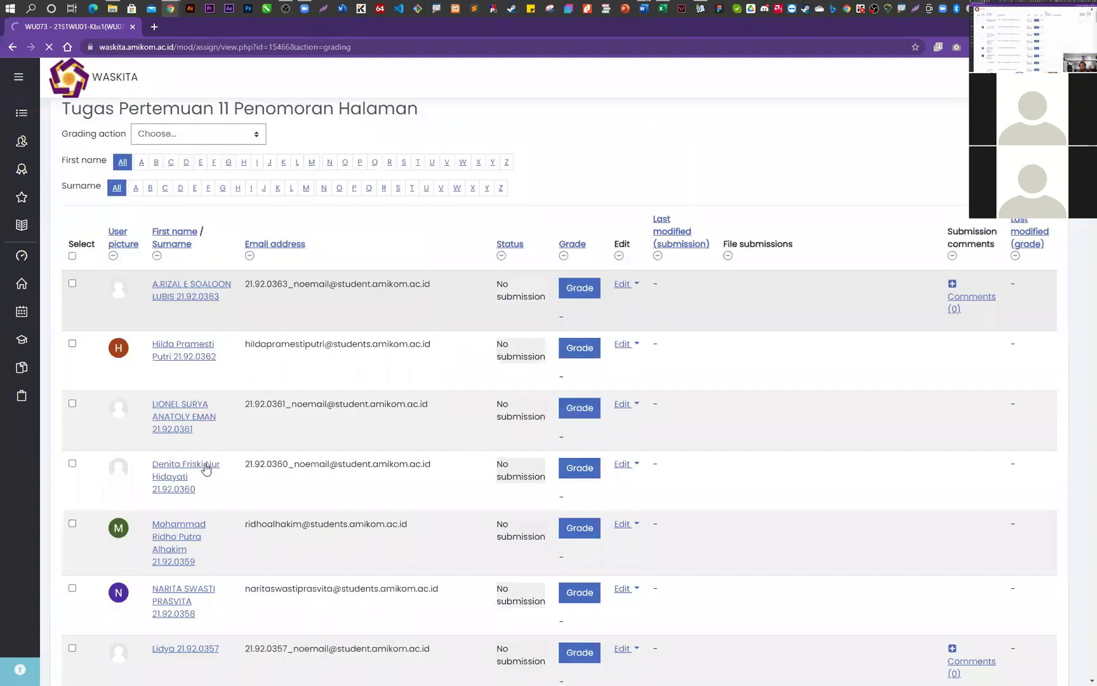
- Find the Penomoran Halaman submission dated 3 November 2021, 12:10 AM and open its document in Word
scroll(216, 439, down, 3)
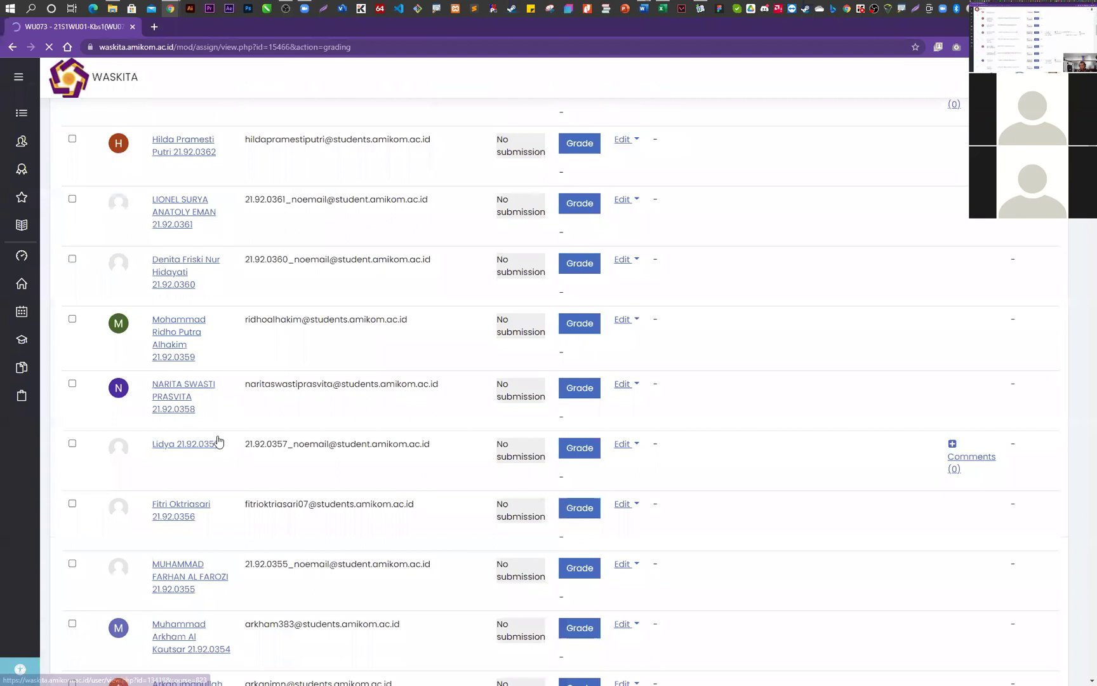
scroll(220, 438, up, 2)
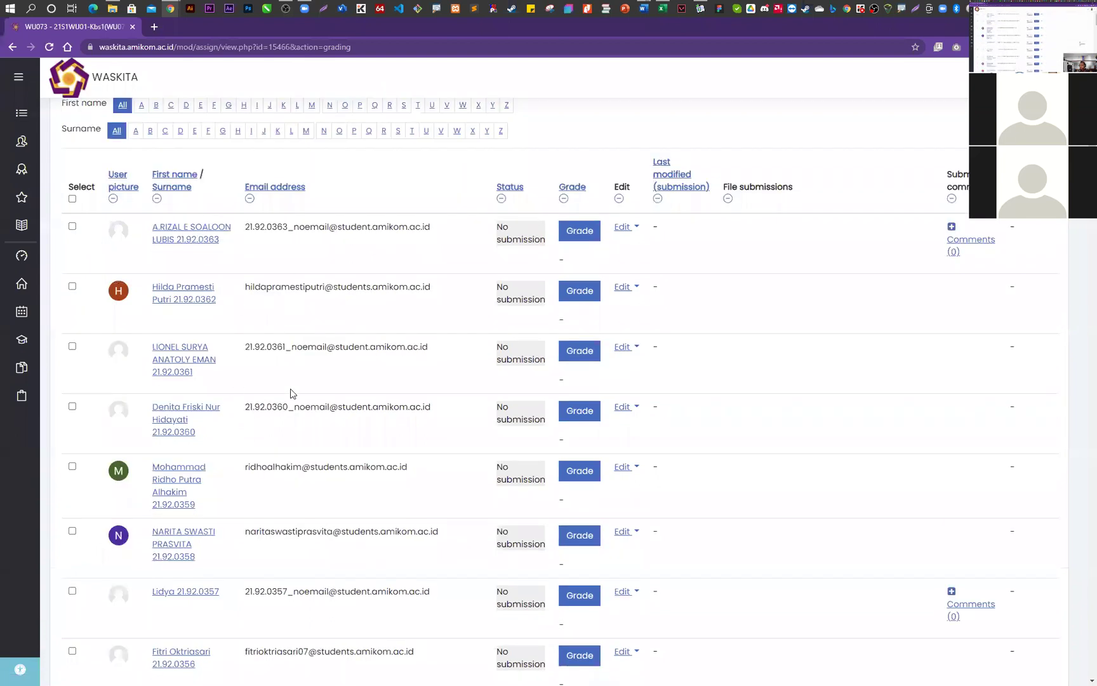
scroll(290, 393, down, 12)
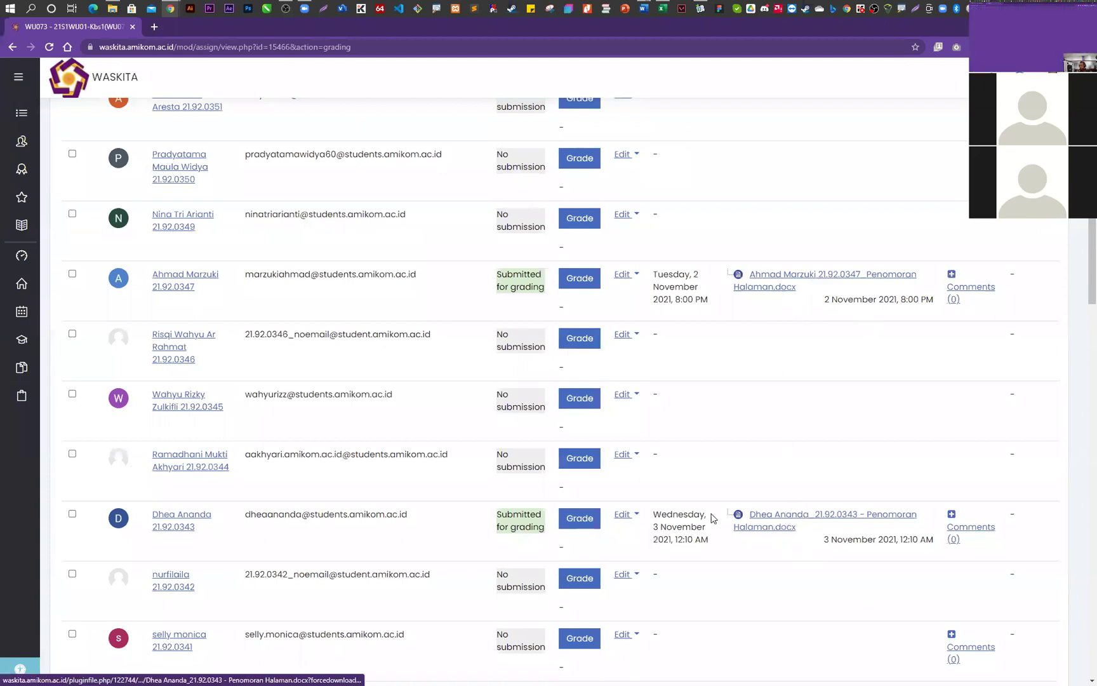
click(786, 516)
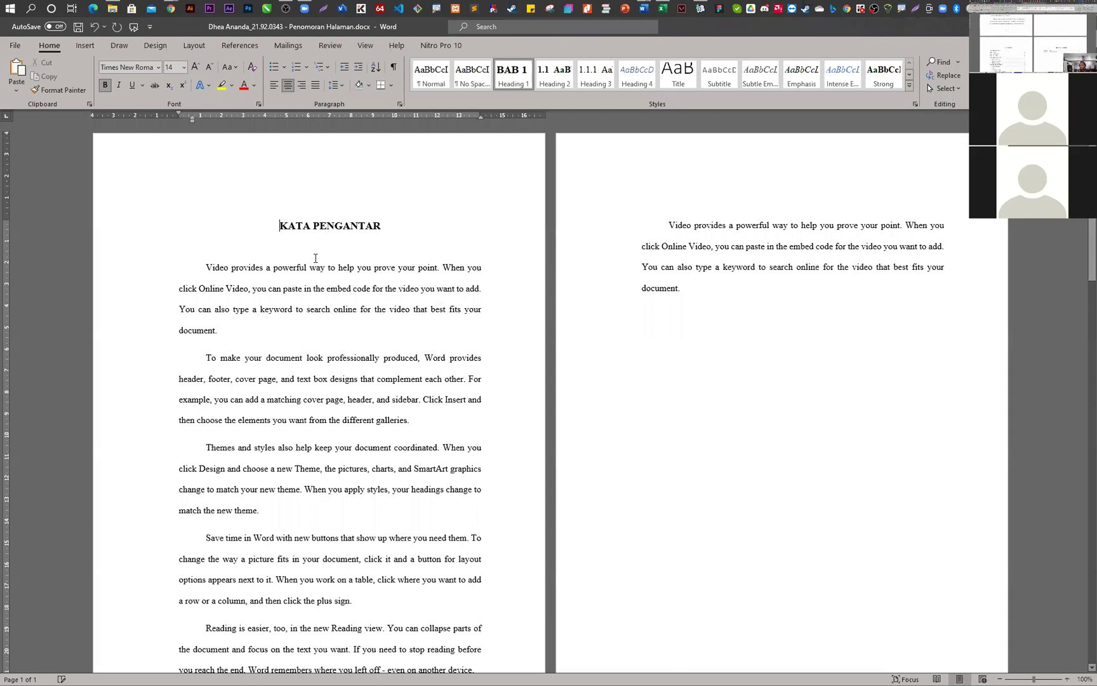
- Examine the page numbering throughout the submitted document, from the preface and contents lists through the chapters to DAFTAR PUSTAKA
scroll(808, 295, down, 10)
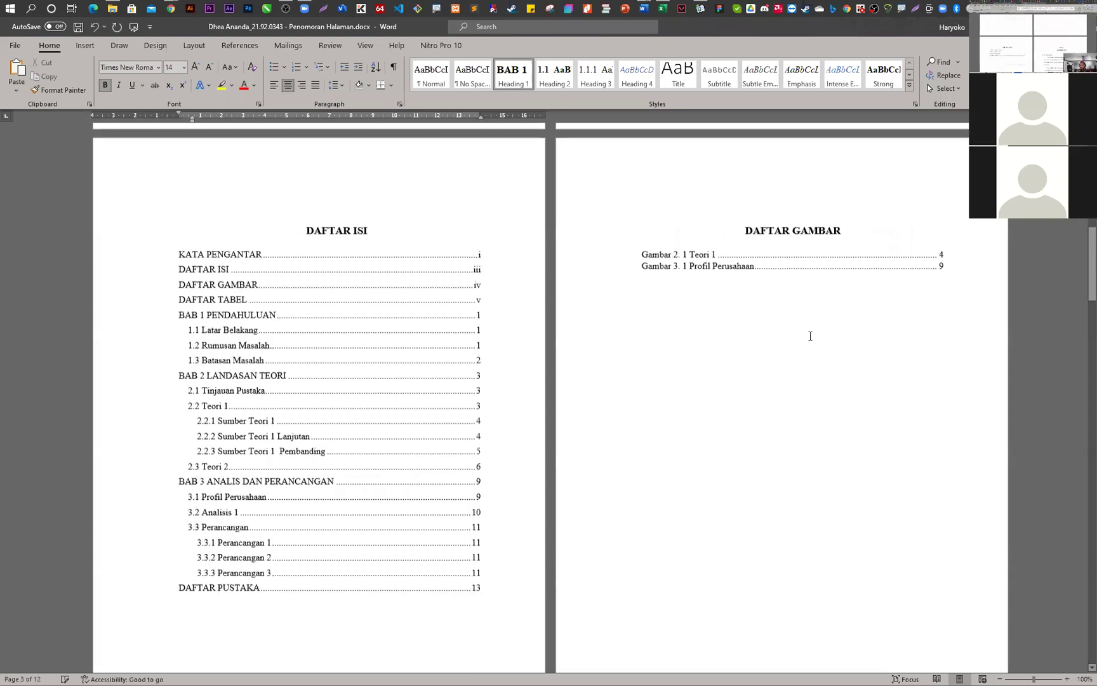
scroll(781, 336, down, 10)
scroll(653, 391, down, 7)
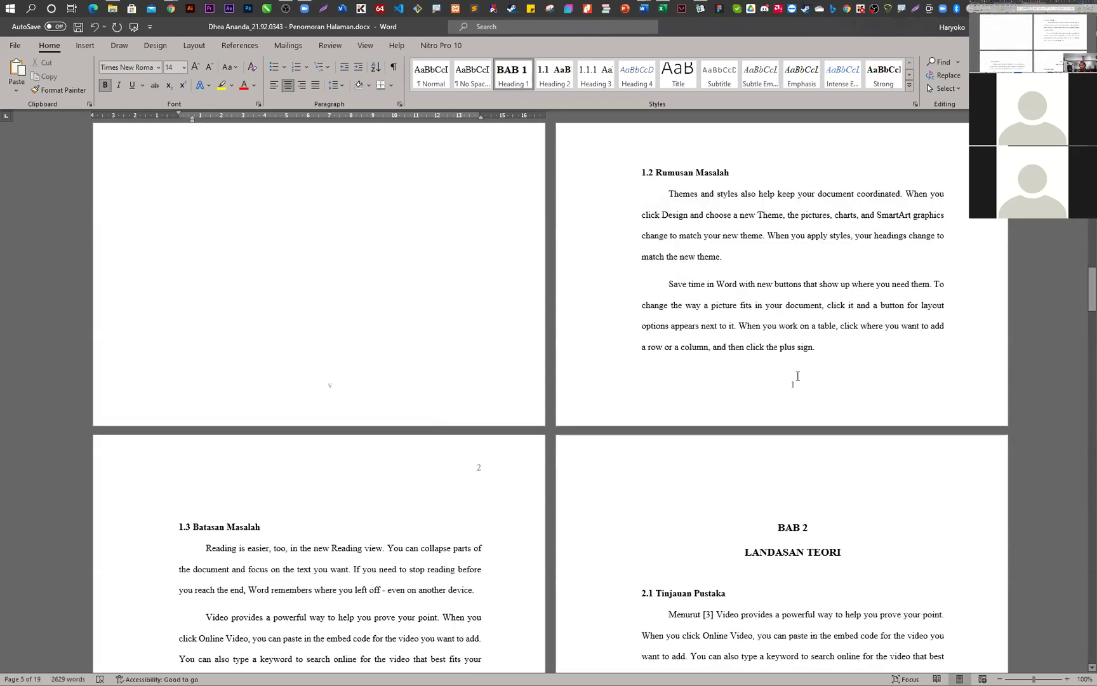
scroll(798, 376, down, 2)
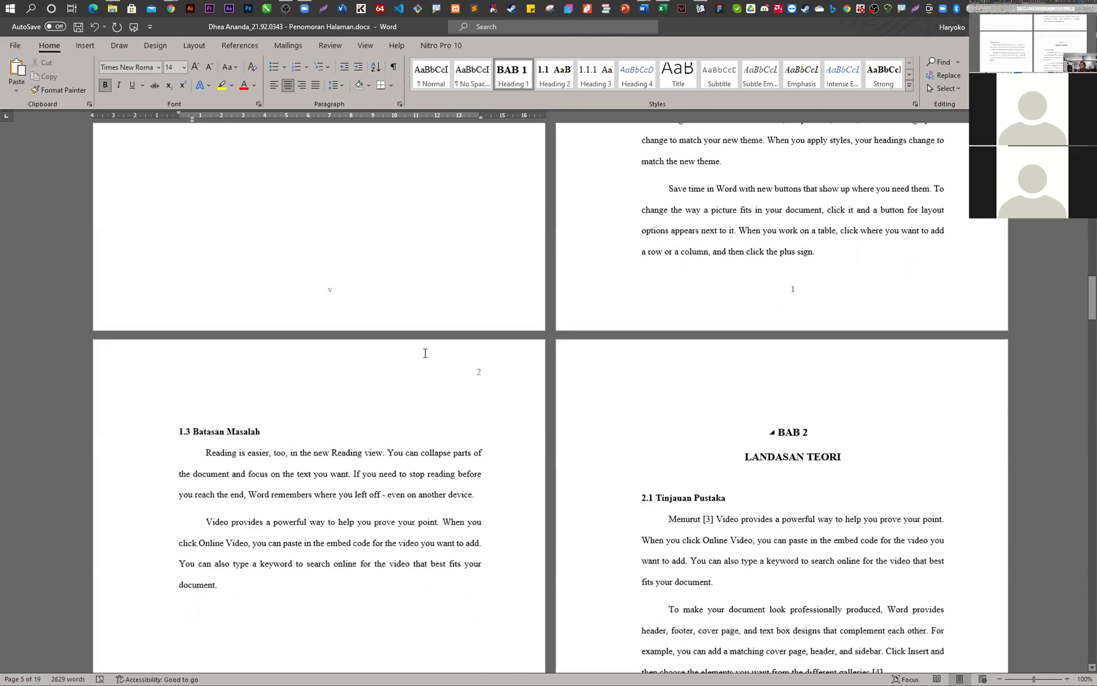
scroll(462, 346, down, 9)
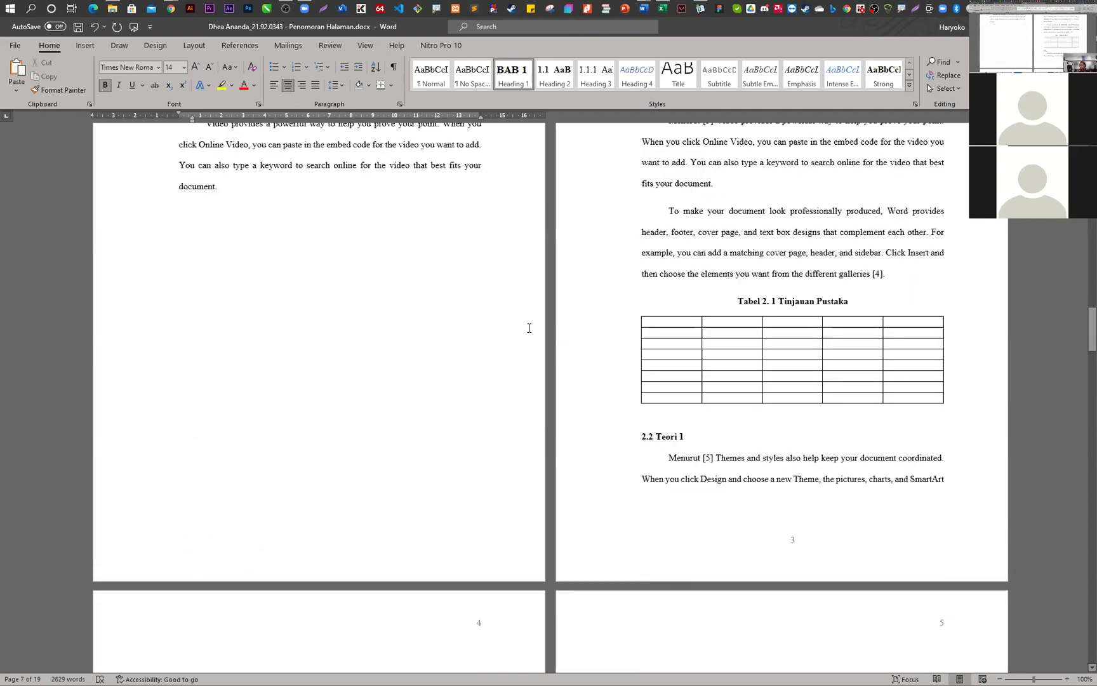
scroll(648, 309, down, 2)
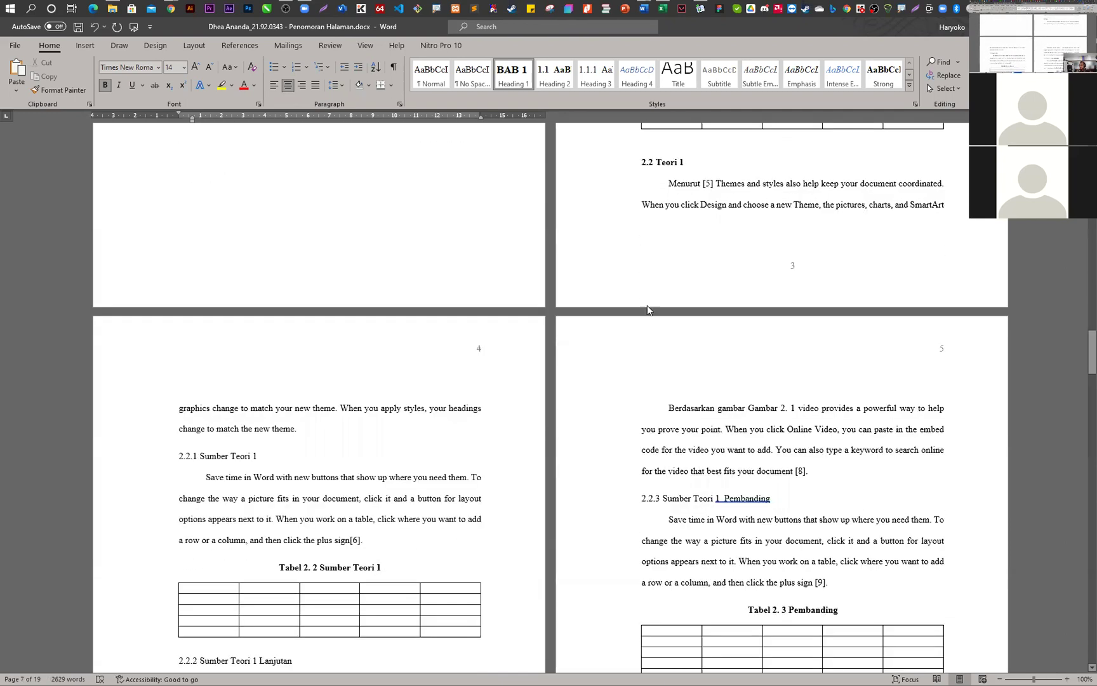
scroll(649, 305, down, 4)
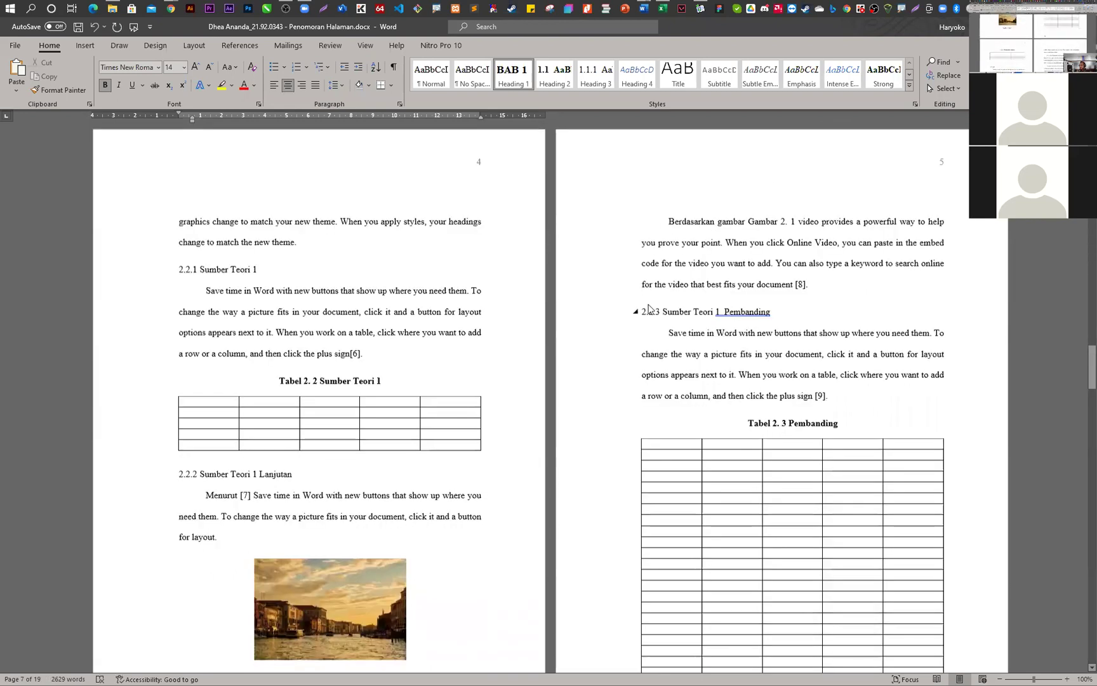
scroll(649, 305, down, 10)
scroll(649, 305, down, 7)
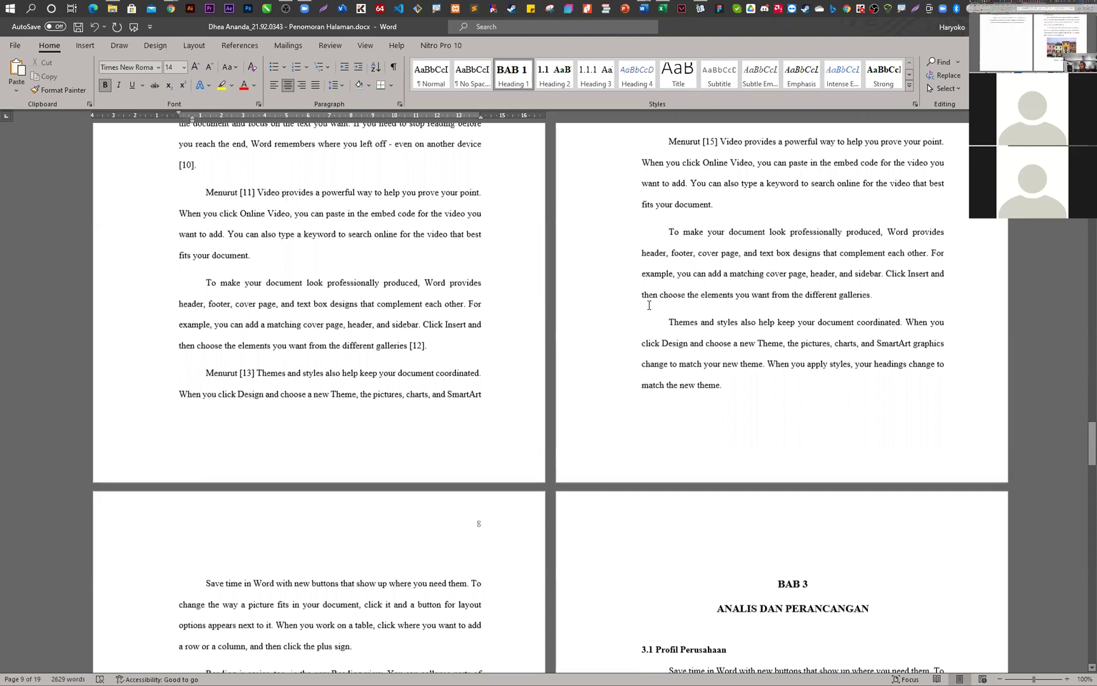
scroll(649, 305, down, 13)
scroll(649, 305, down, 6)
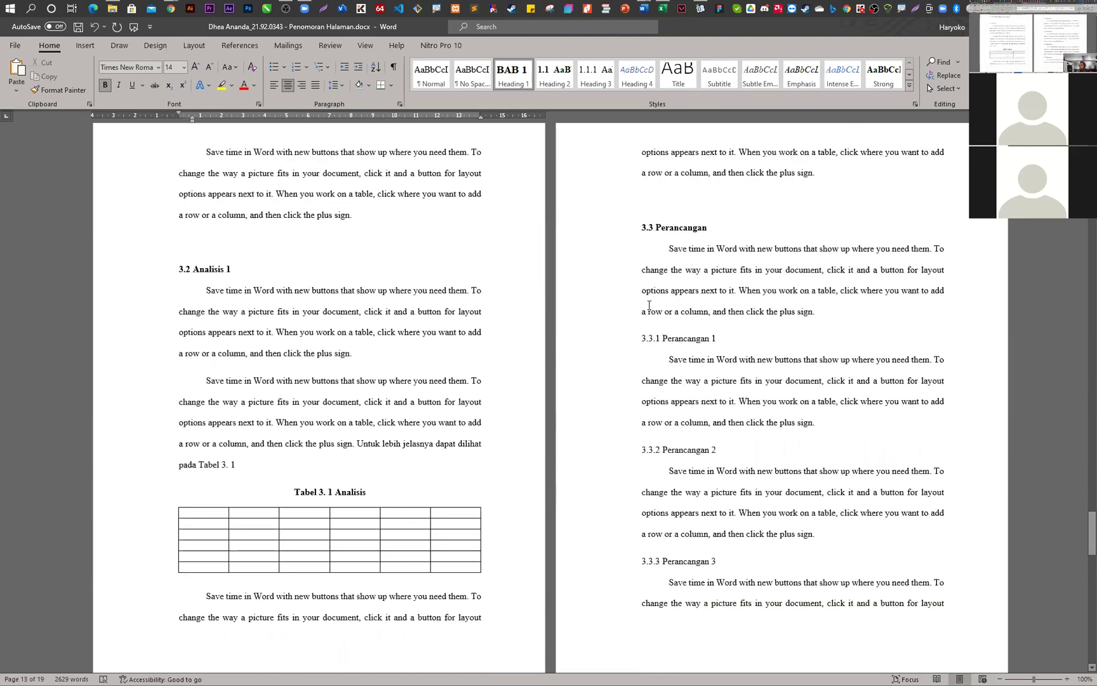
scroll(649, 305, down, 20)
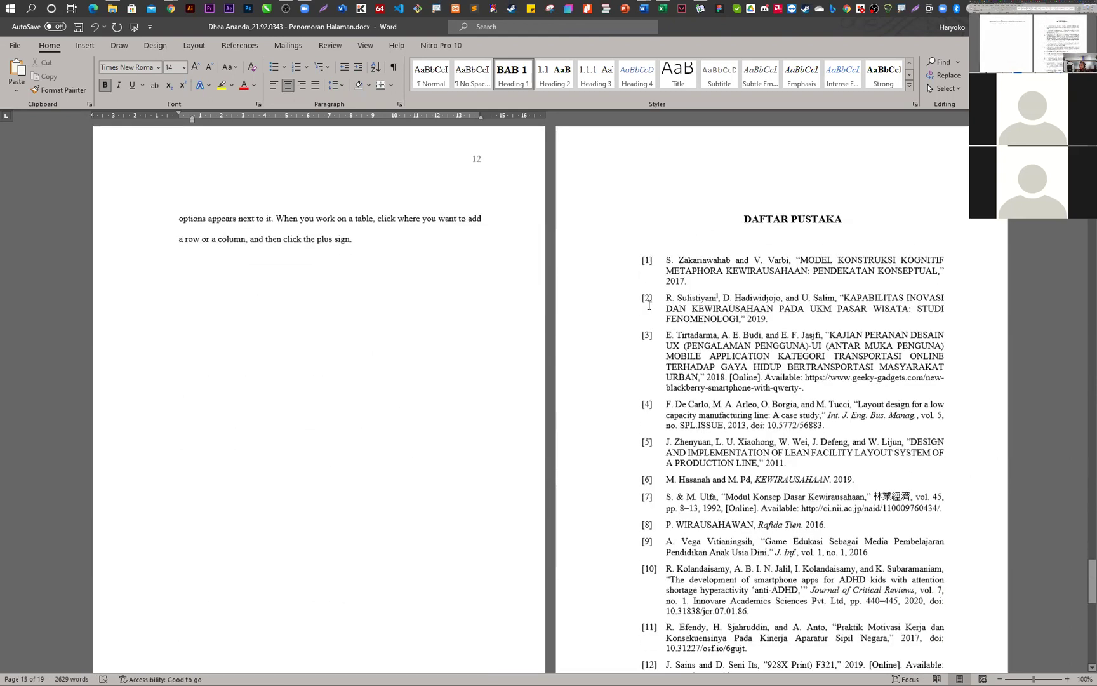
scroll(647, 306, down, 15)
scroll(644, 307, down, 1)
scroll(769, 463, up, 10)
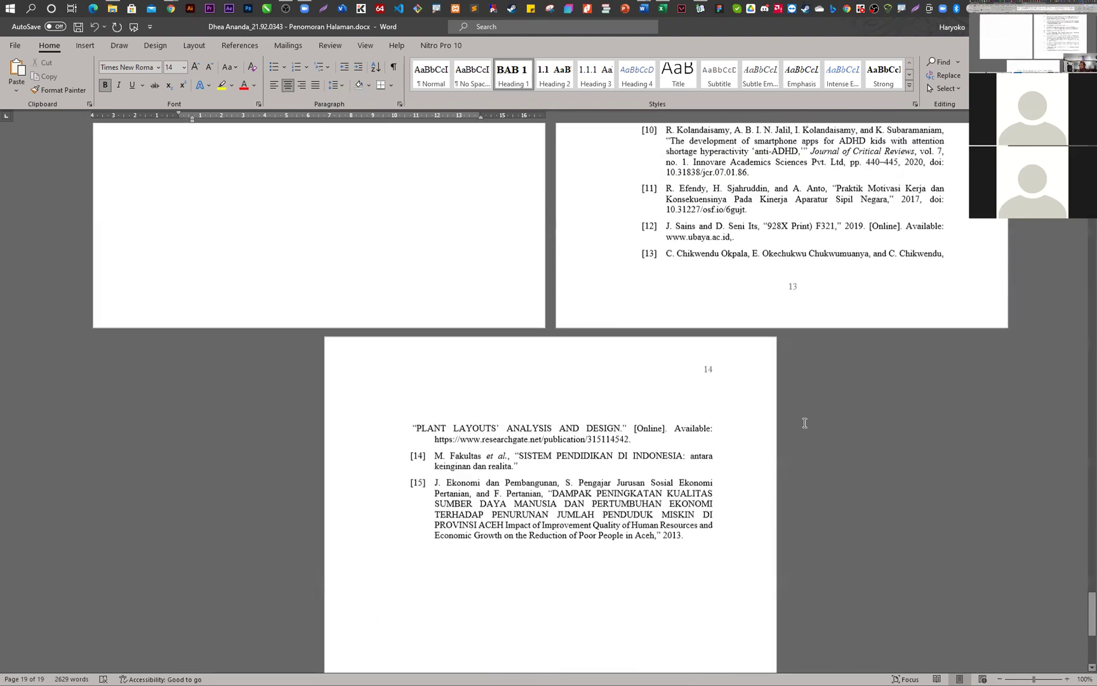
scroll(901, 444, up, 9)
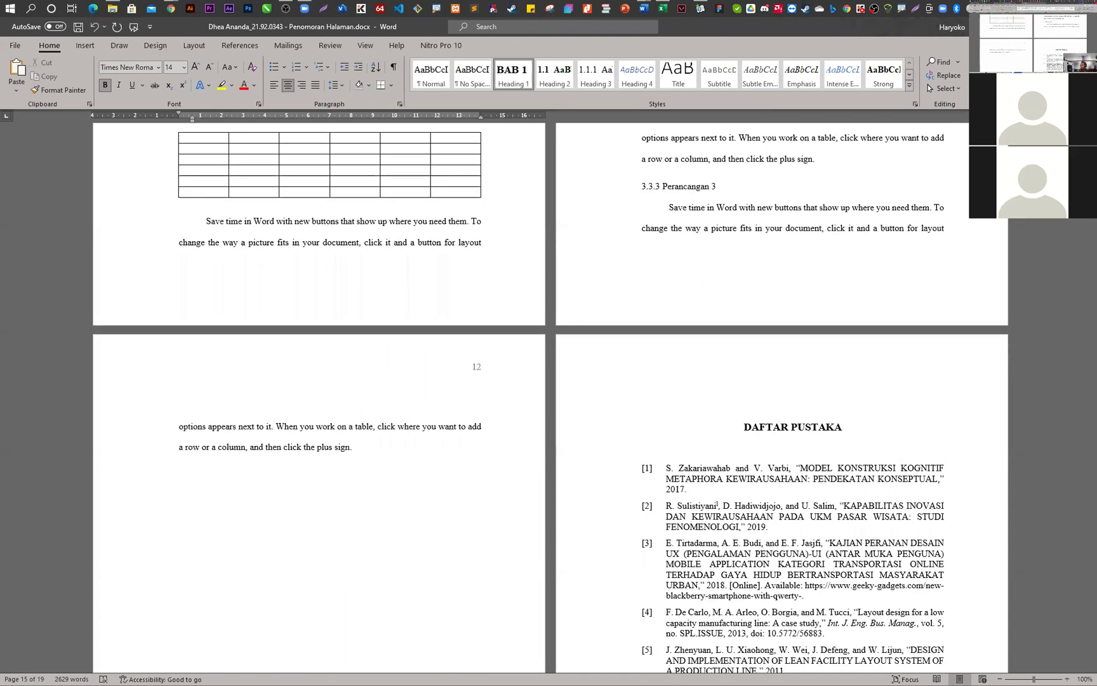
- Switch back to Chrome, grade the 3 November submission 100 and save the changes
key(alt+Tab)
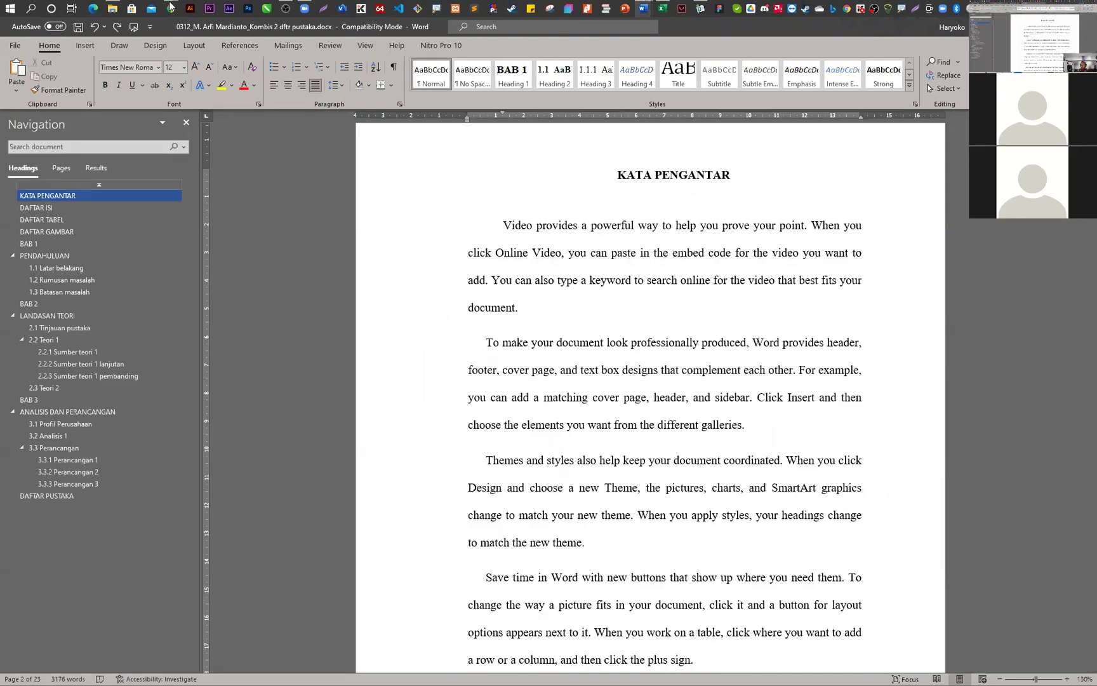
mouse_move(170, 6)
click(61, 70)
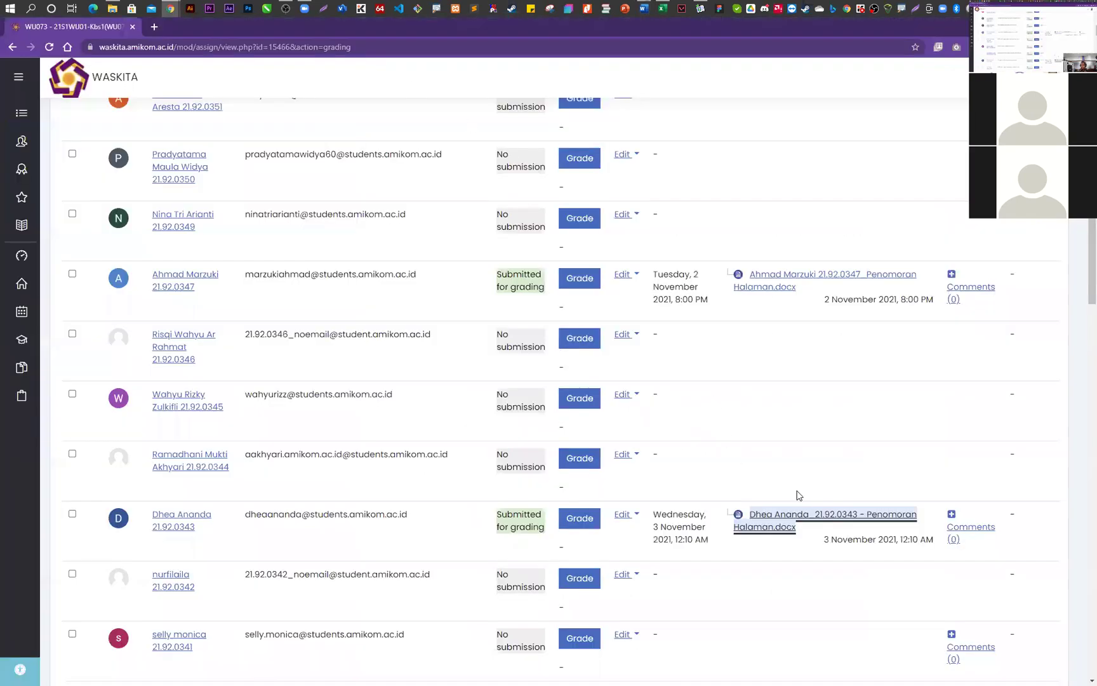
click(578, 522)
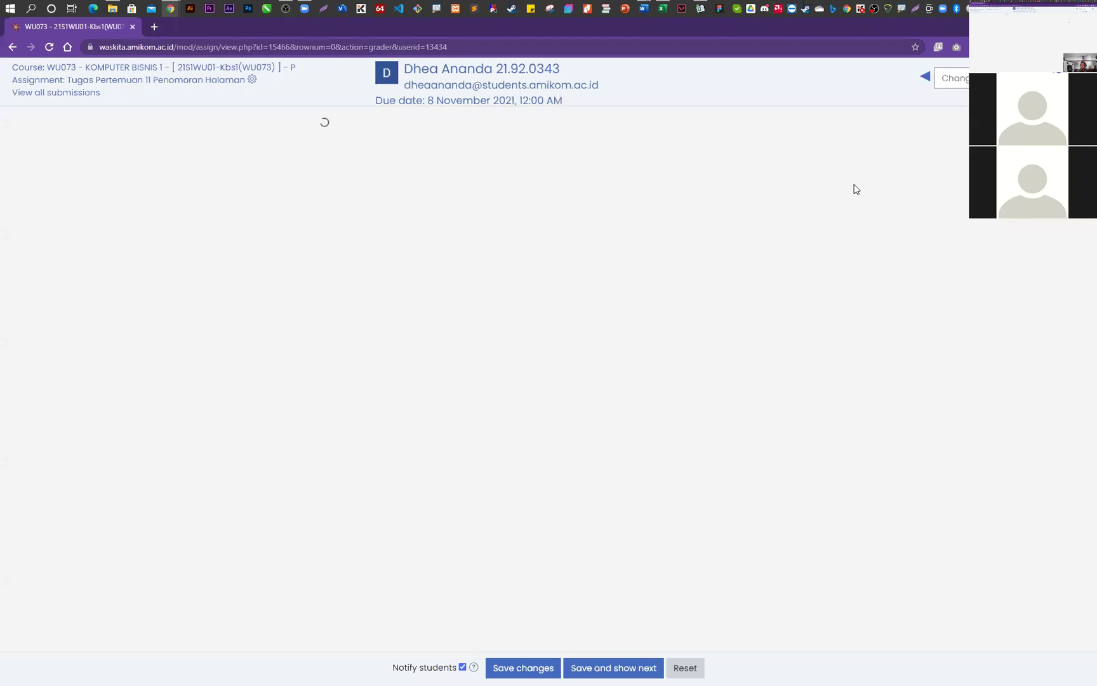
click(344, 318)
text(100)
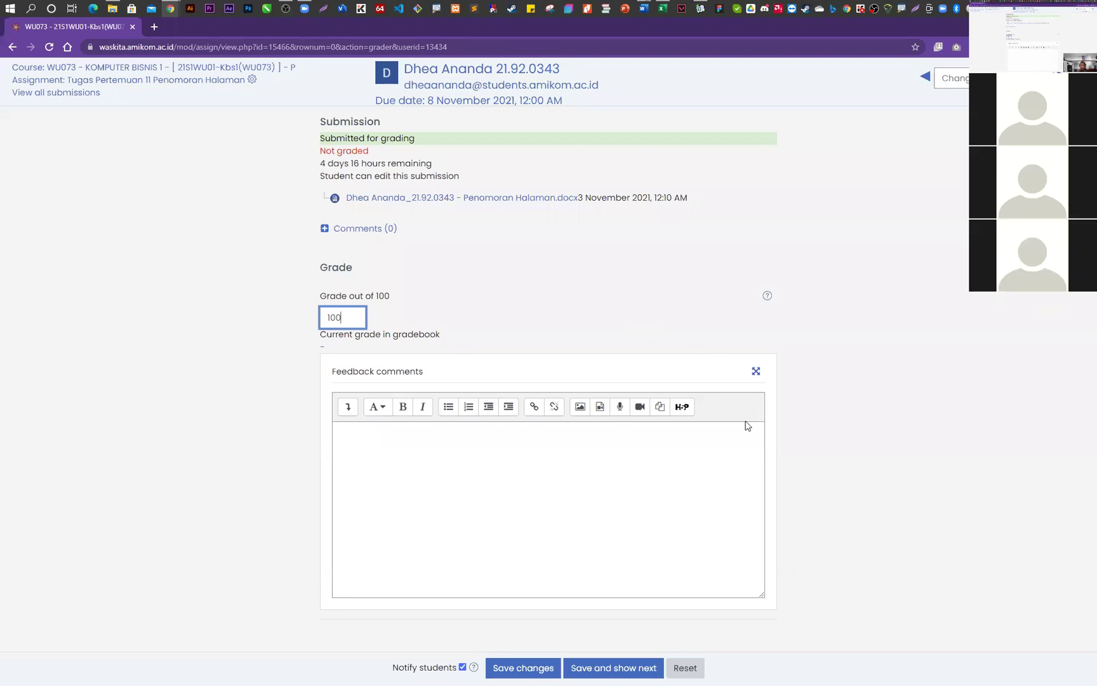
click(554, 672)
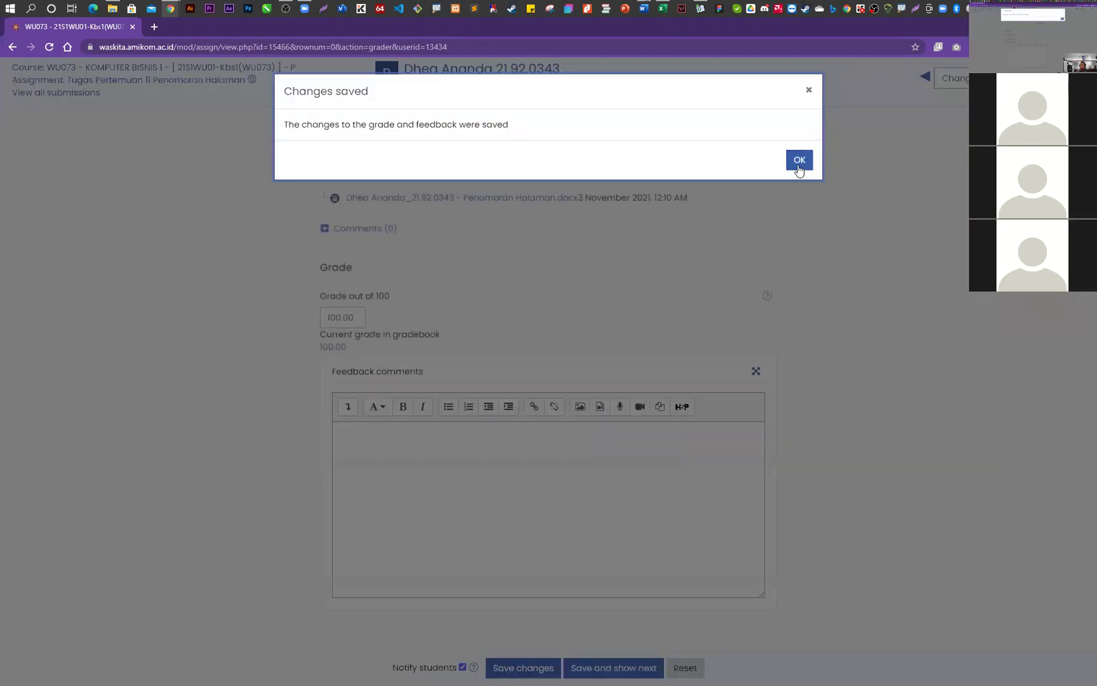
click(800, 166)
- Return to the submissions list, open the document submitted on 2 November 2021, 8:00 PM in Word and enable editing
click(12, 47)
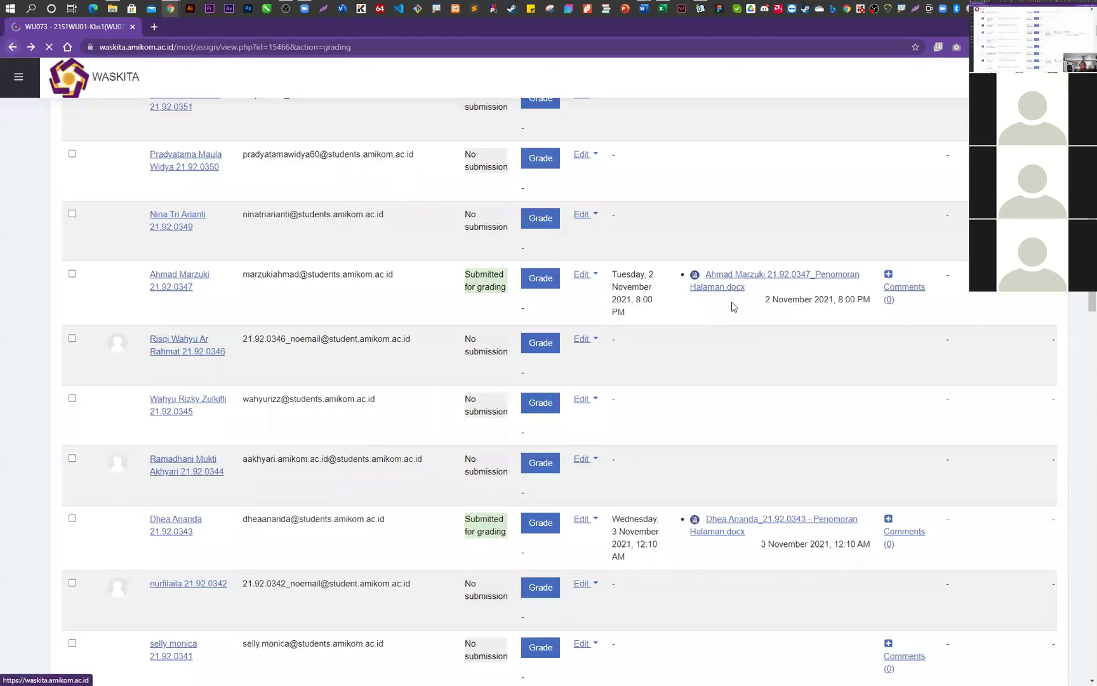
click(791, 278)
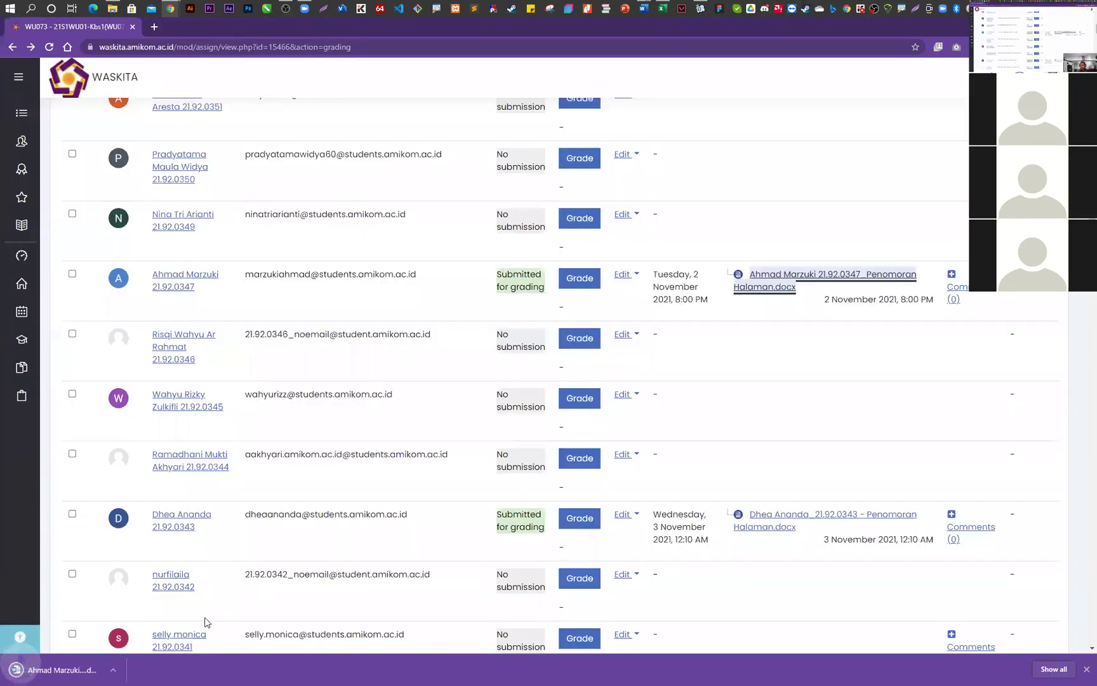
click(87, 673)
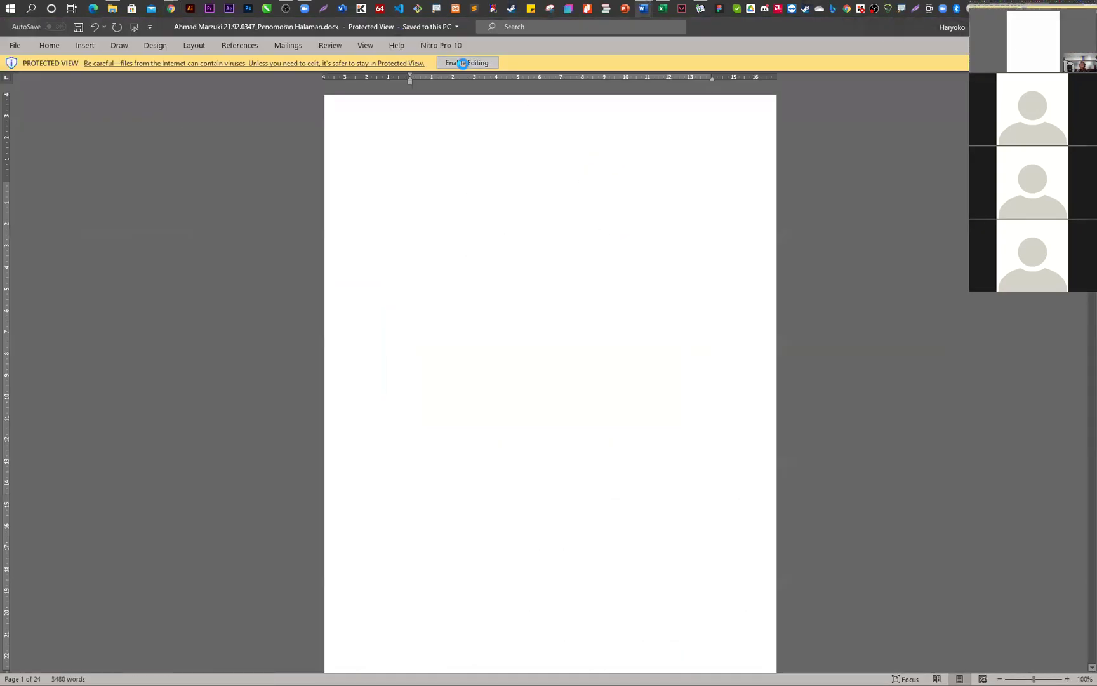
click(463, 62)
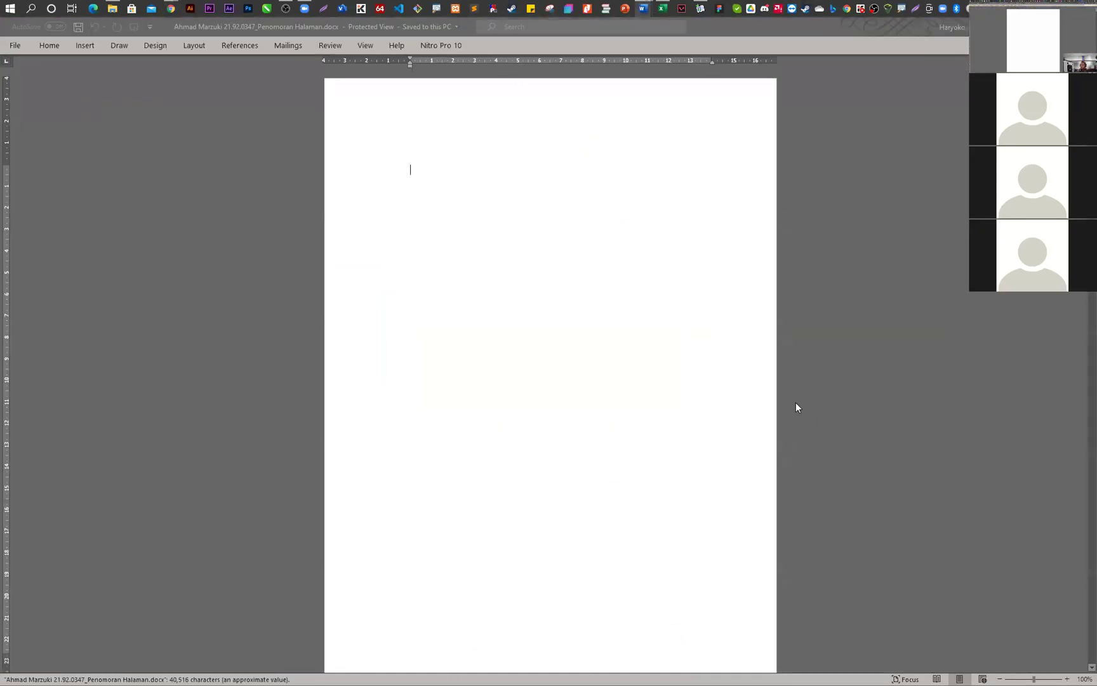
- Examine the page numbering from the front pages through DAFTAR ISI, DAFTAR TABEL and DAFTAR GAMBAR to the first page of BAB 1
scroll(780, 407, down, 3)
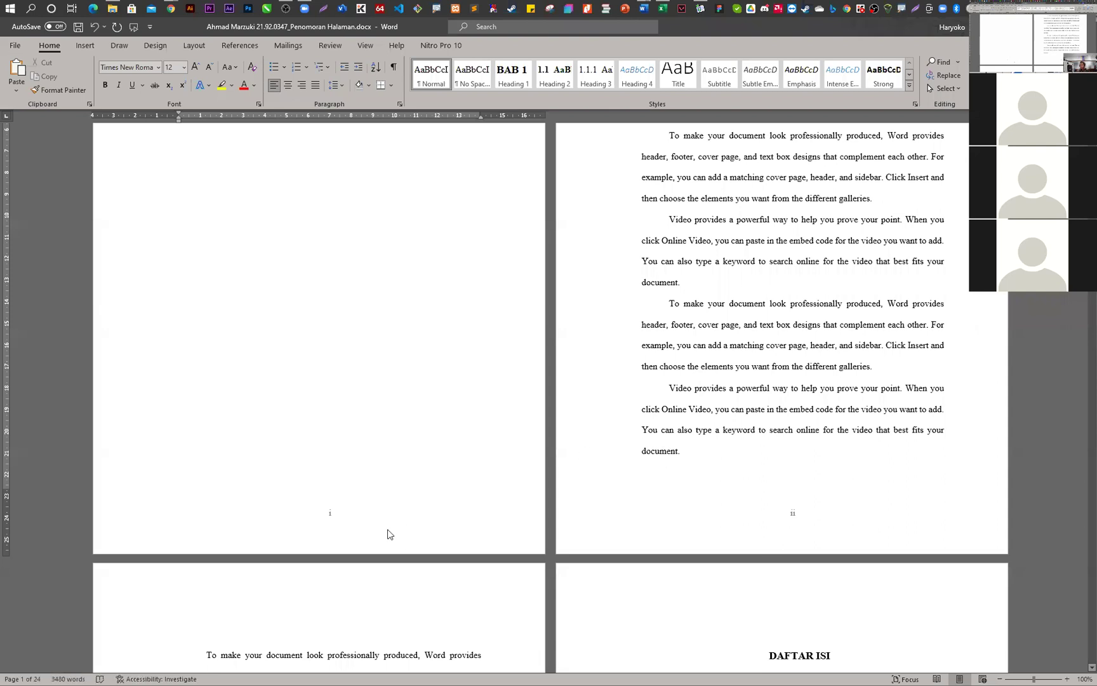
scroll(806, 521, up, 5)
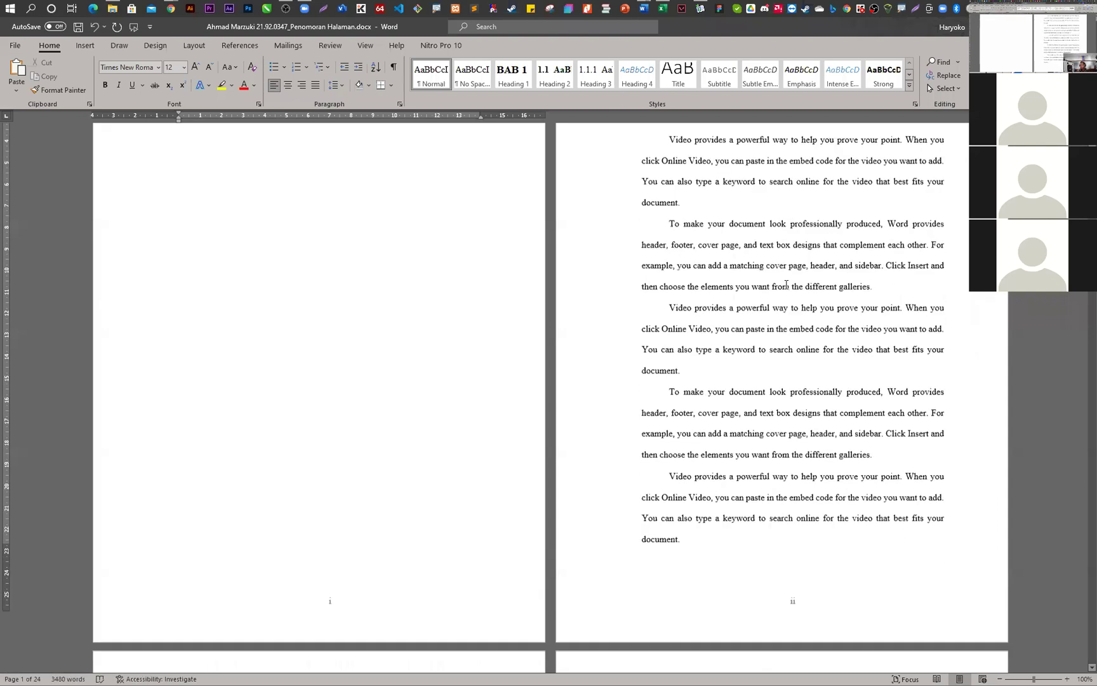
scroll(756, 355, down, 4)
scroll(697, 419, down, 1)
scroll(697, 419, down, 15)
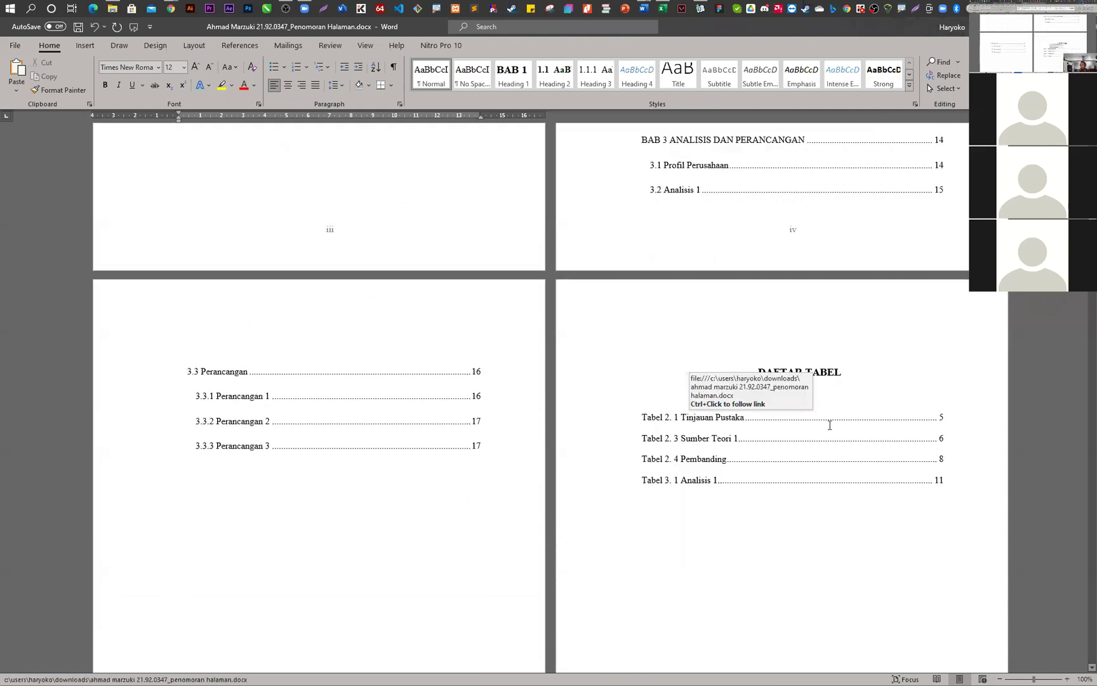
scroll(808, 409, down, 10)
scroll(804, 417, down, 3)
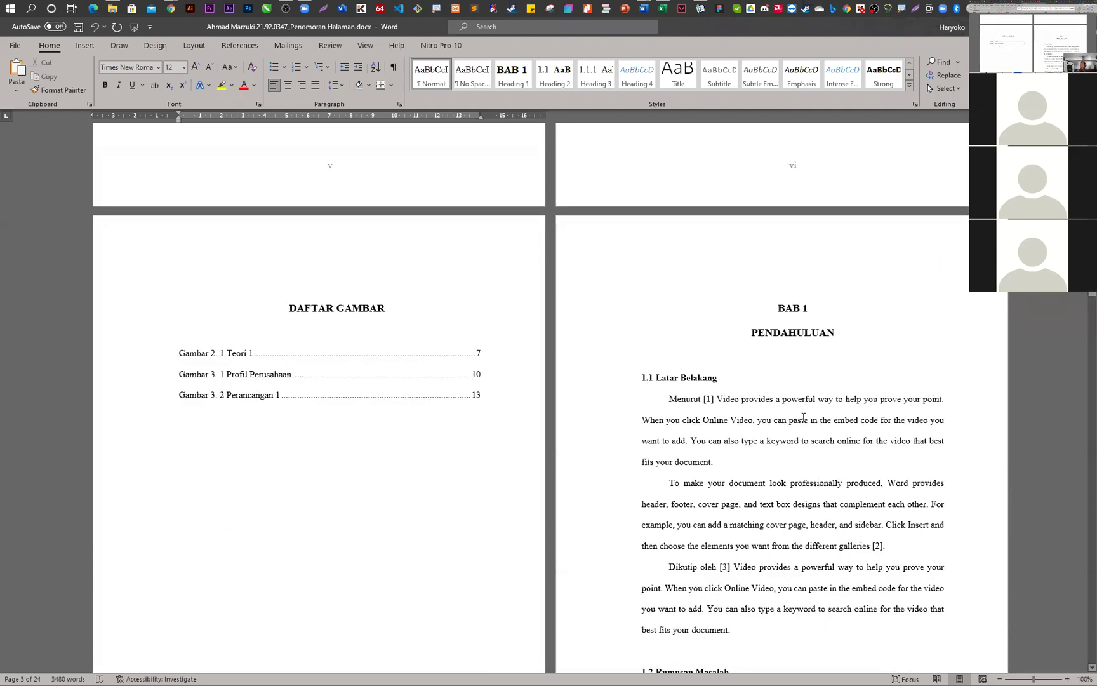
scroll(803, 417, down, 5)
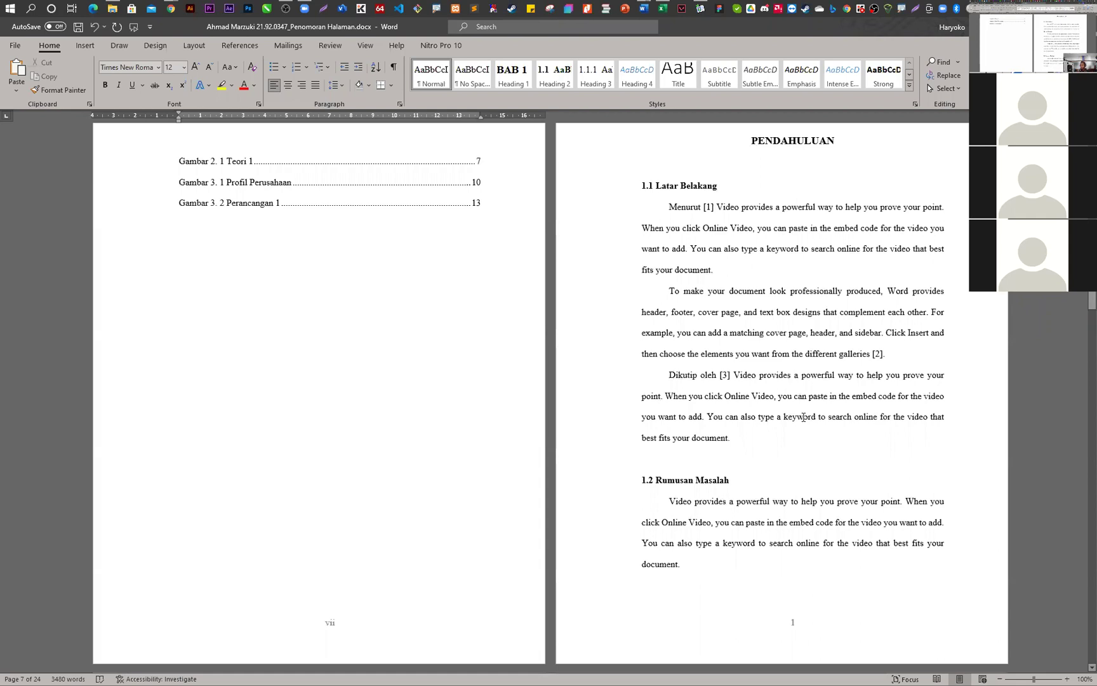
- Check the line spacing of the empty paragraph between the PENDAHULUAN title and the 1.1 Latar Belakang heading
click(842, 166)
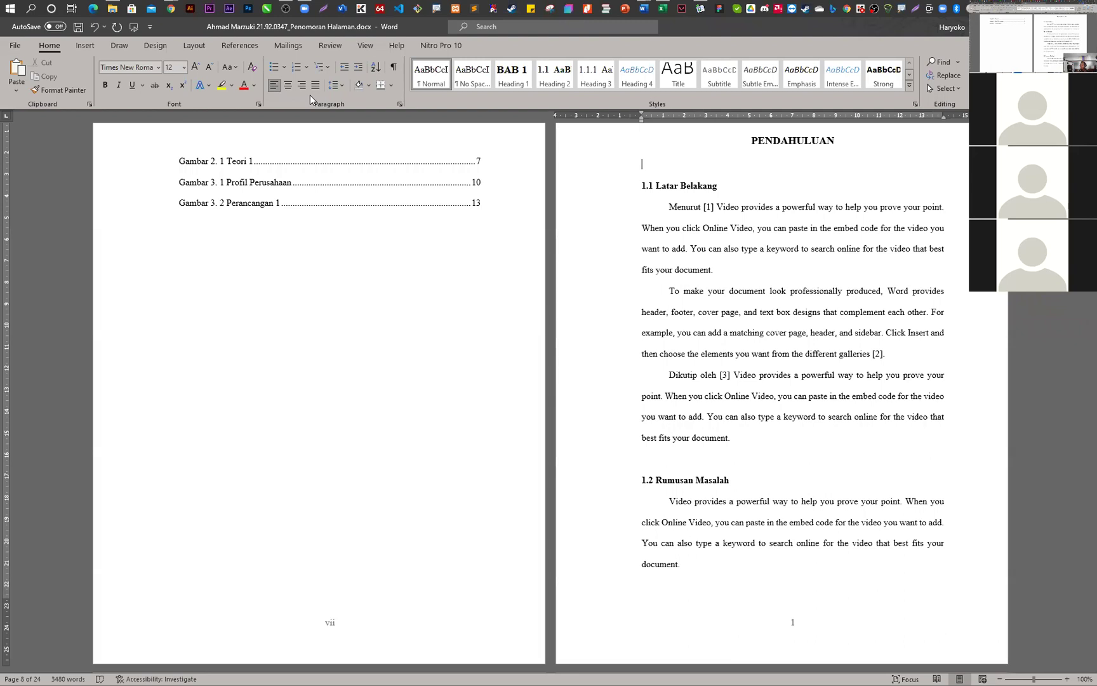
click(335, 84)
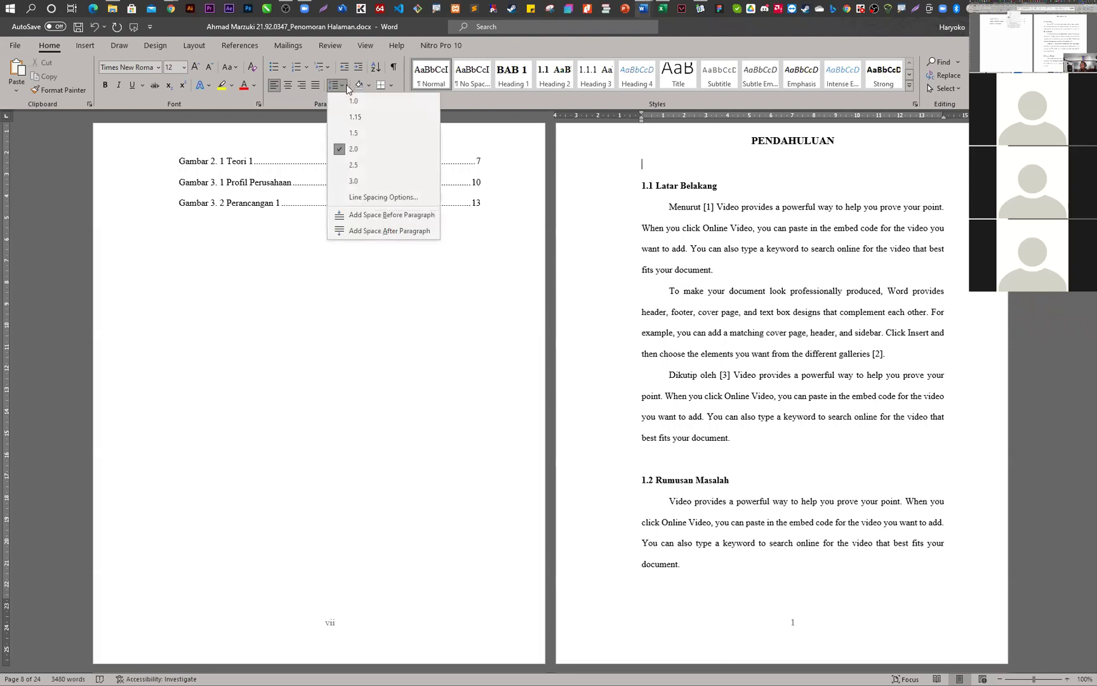
click(781, 329)
- Examine the page numbering from the end of BAB 1 through BAB 2 and BAB 3 to the DAFTAR PUSTAKA pages
scroll(780, 329, down, 5)
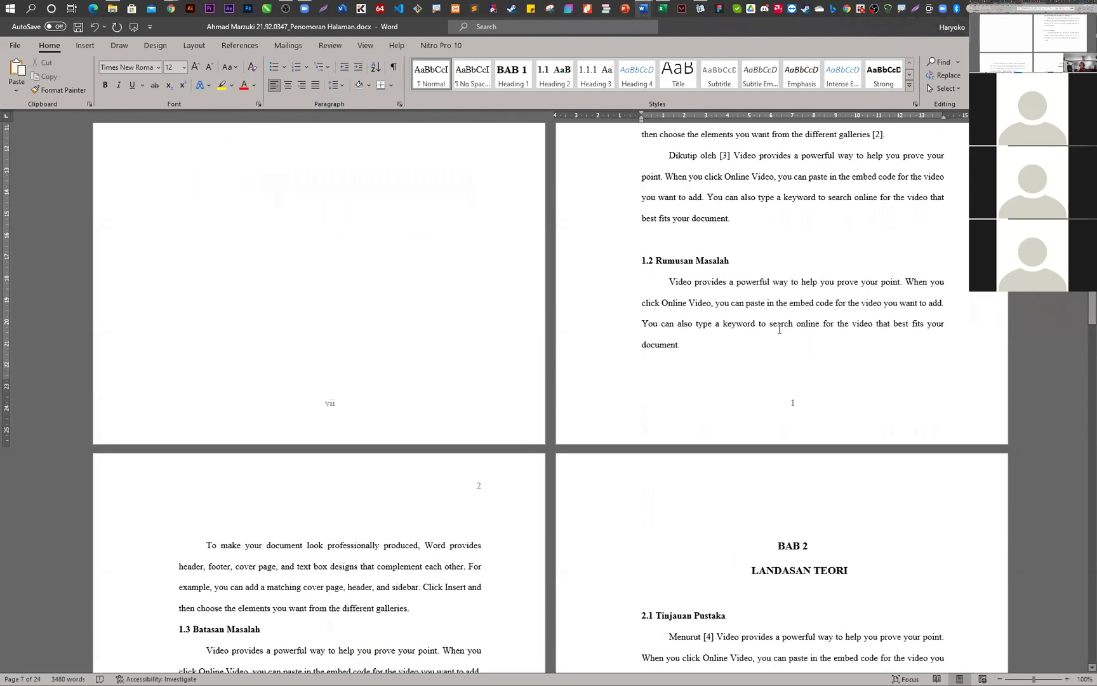
scroll(598, 384, down, 7)
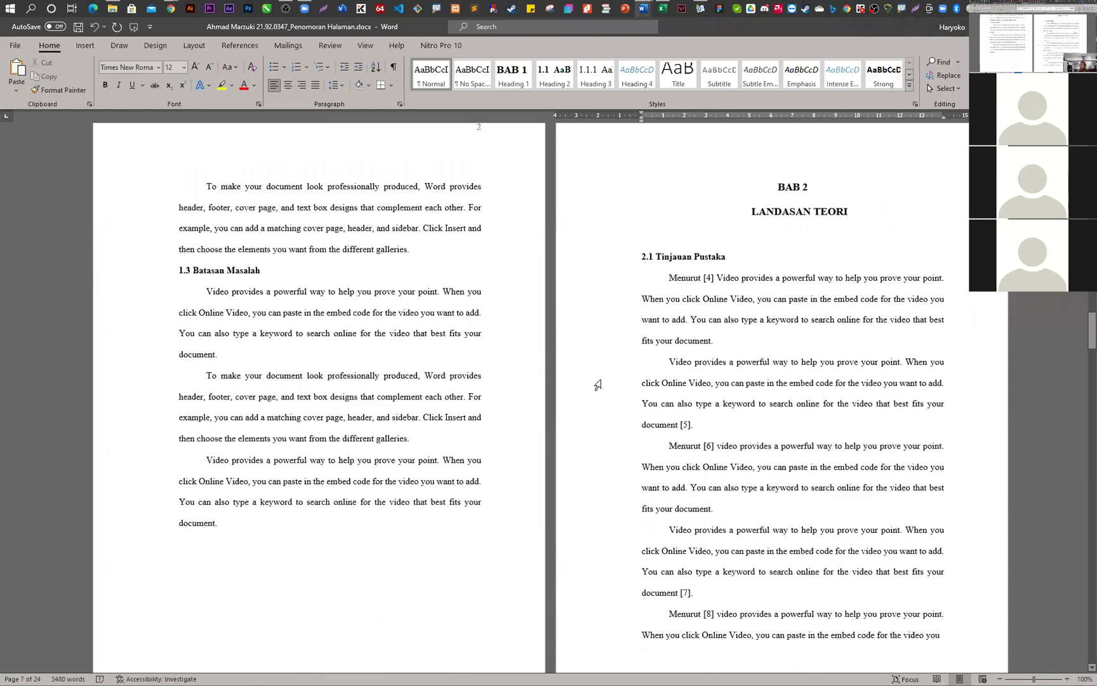
scroll(602, 384, down, 12)
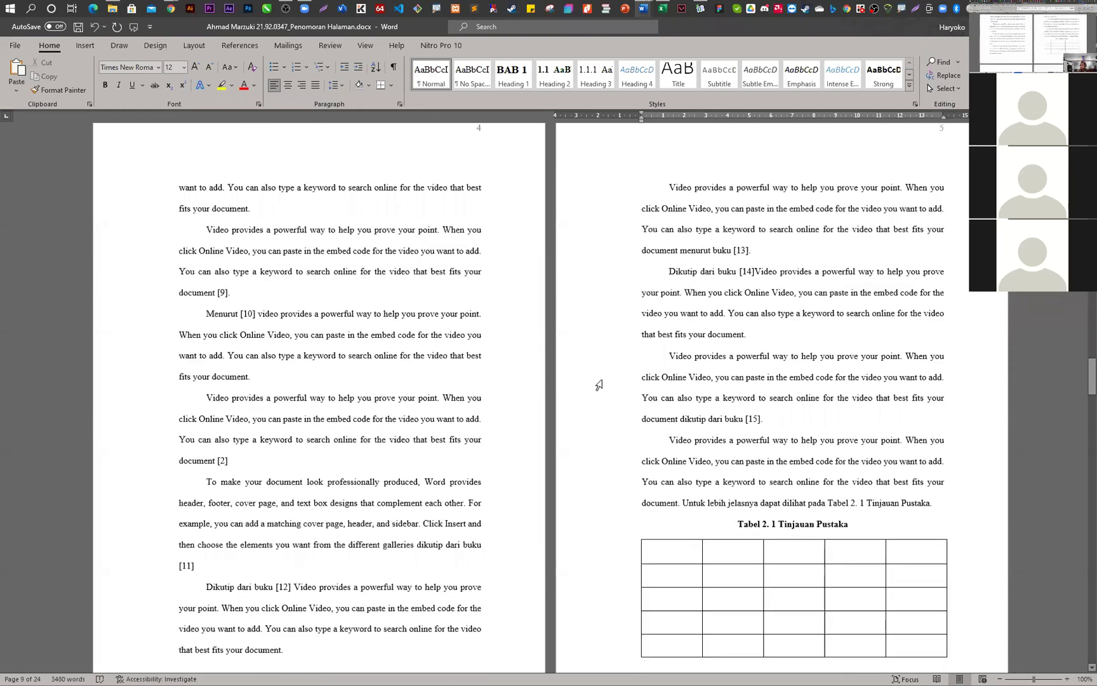
scroll(599, 385, down, 3)
scroll(603, 385, up, 2)
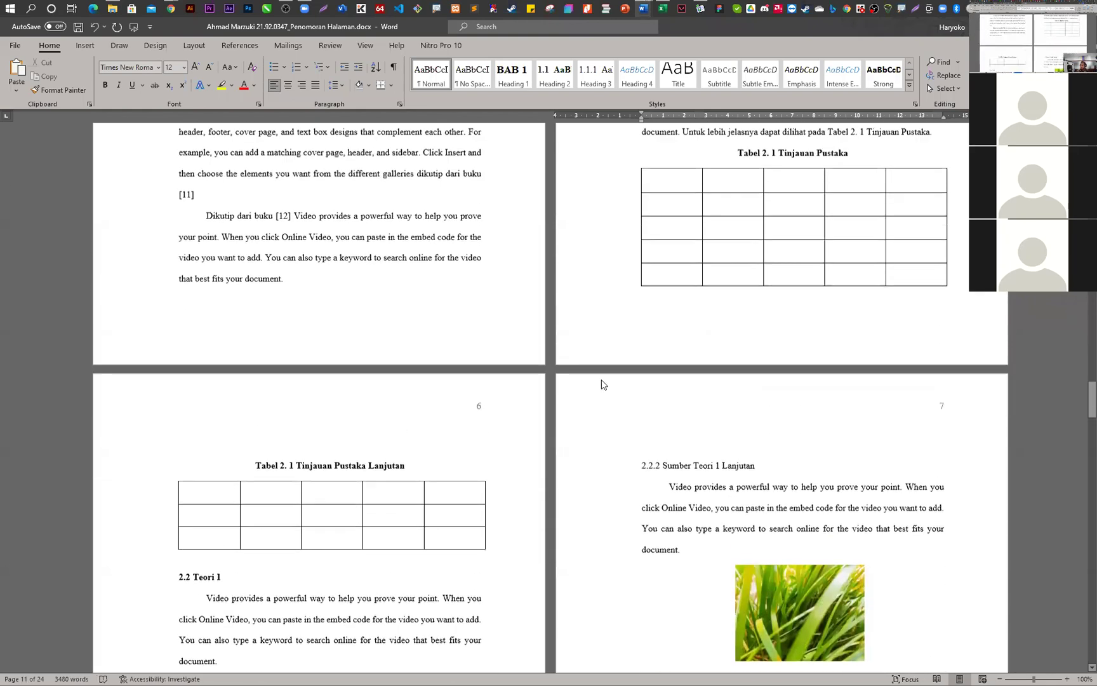
scroll(603, 384, down, 16)
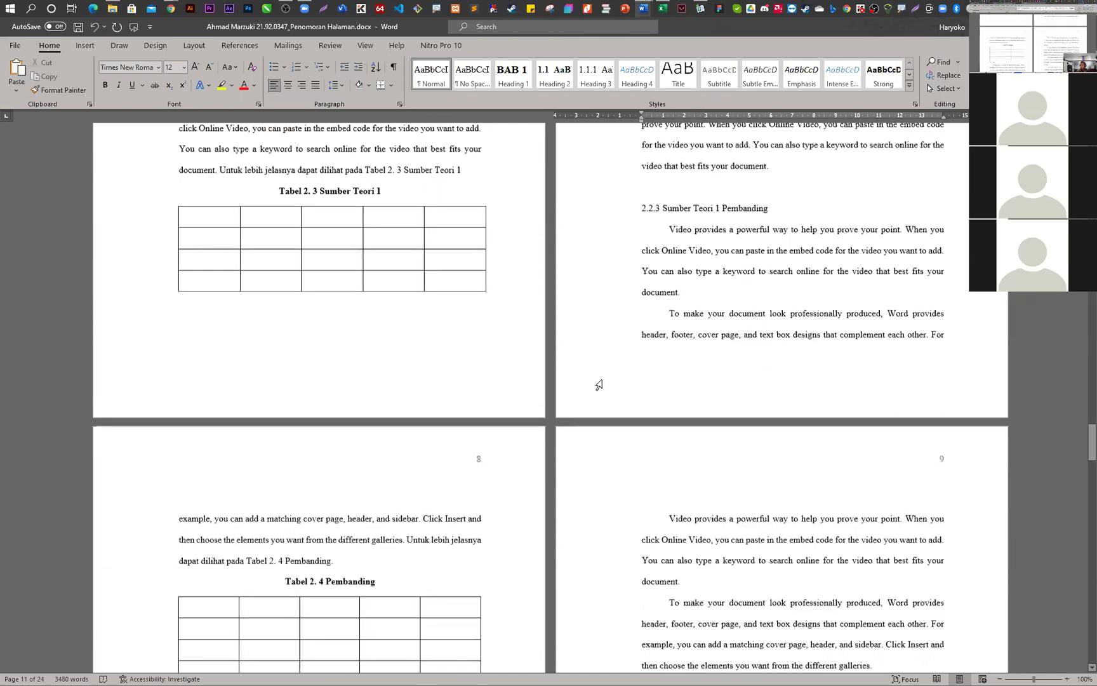
scroll(597, 386, down, 20)
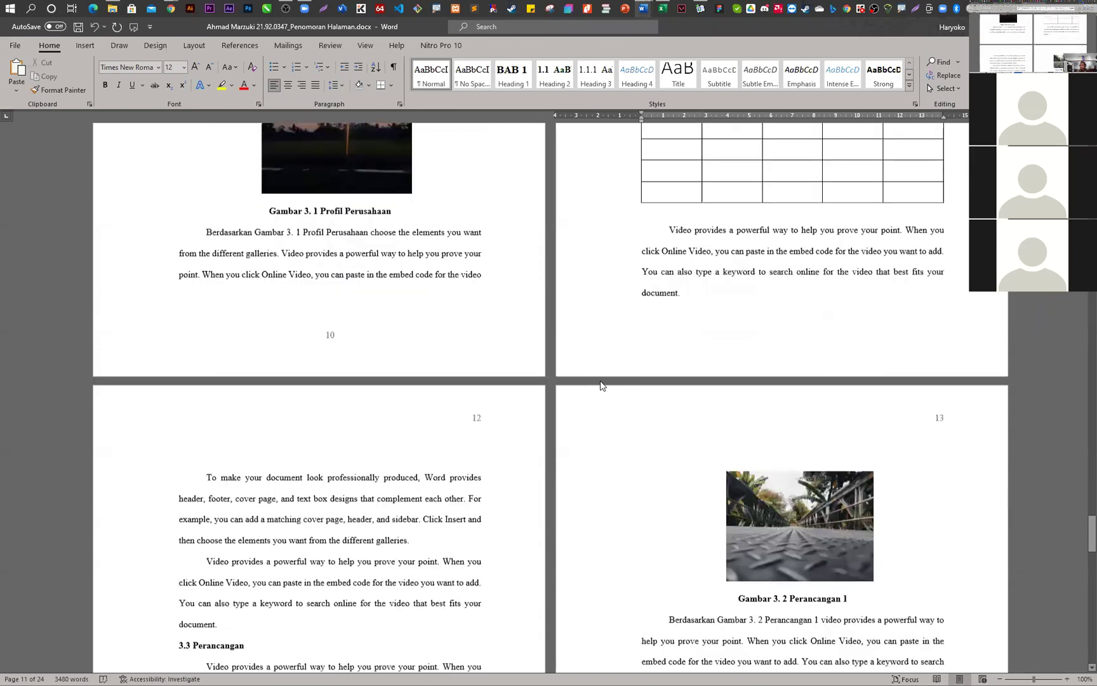
scroll(597, 385, down, 5)
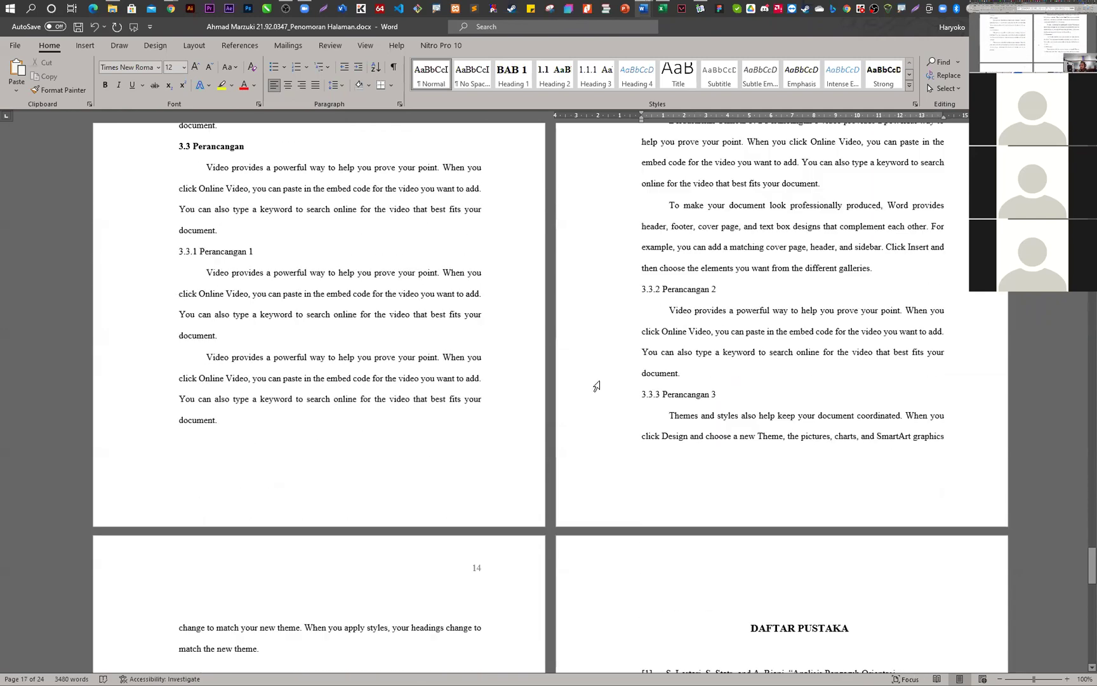
scroll(597, 385, down, 7)
scroll(597, 385, up, 6)
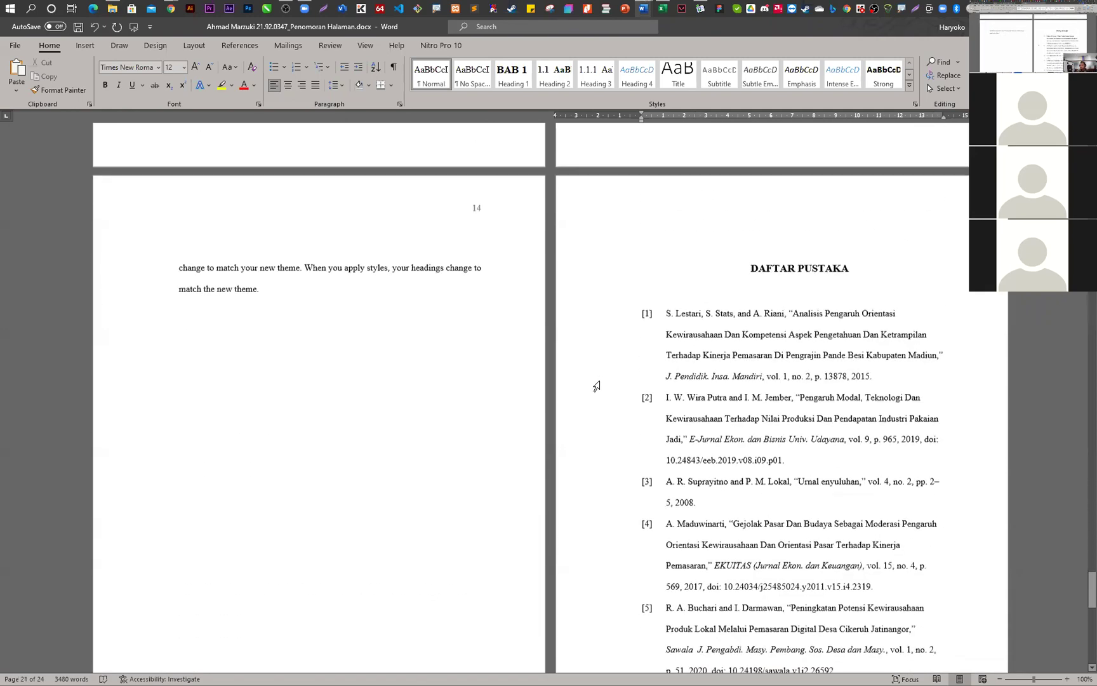
scroll(597, 384, down, 8)
scroll(600, 381, down, 5)
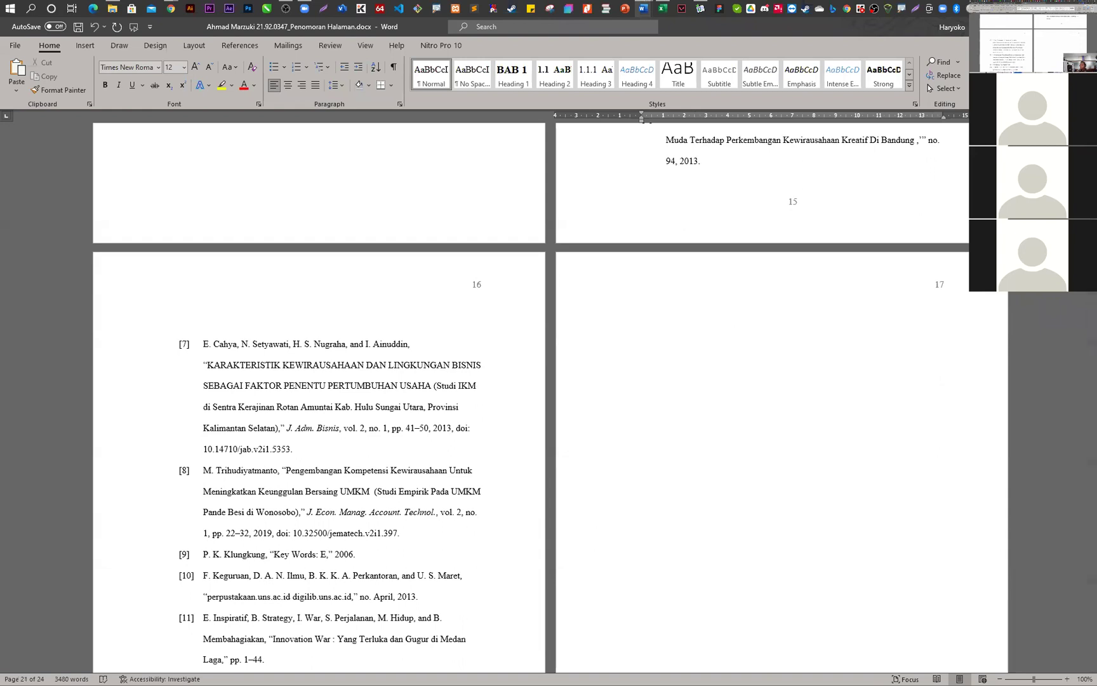
- Switch back to Chrome, grade the submission dated 2 November 2021, 8:00 PM with 100 and save it, advancing to the next student
key(alt+Tab)
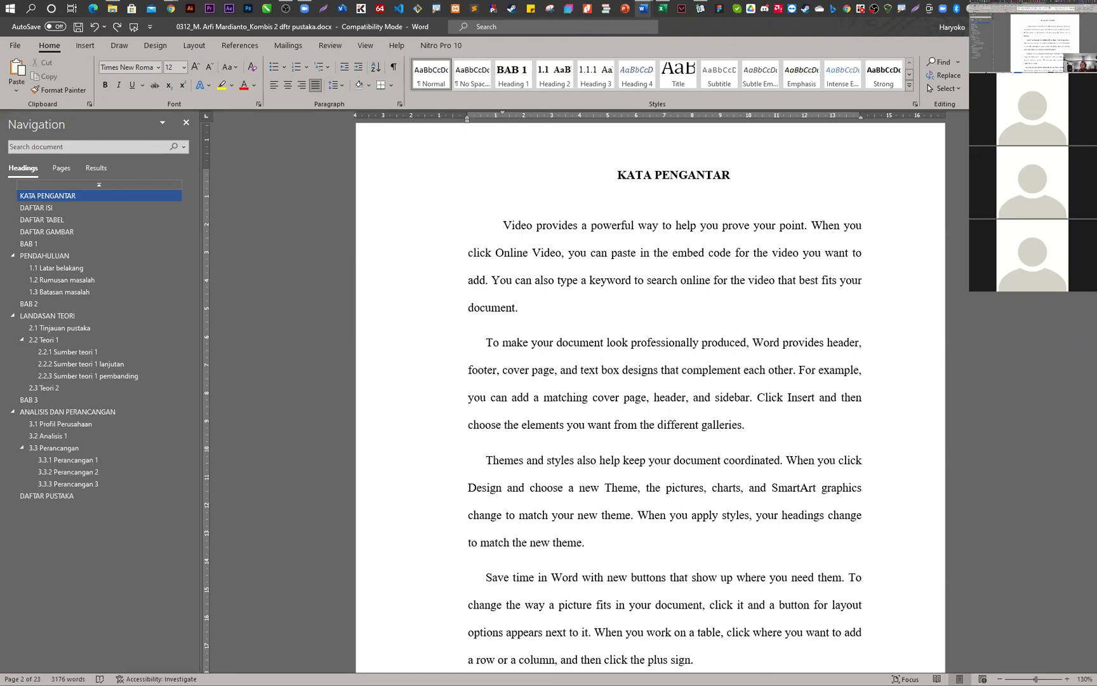
key(alt+Tab)
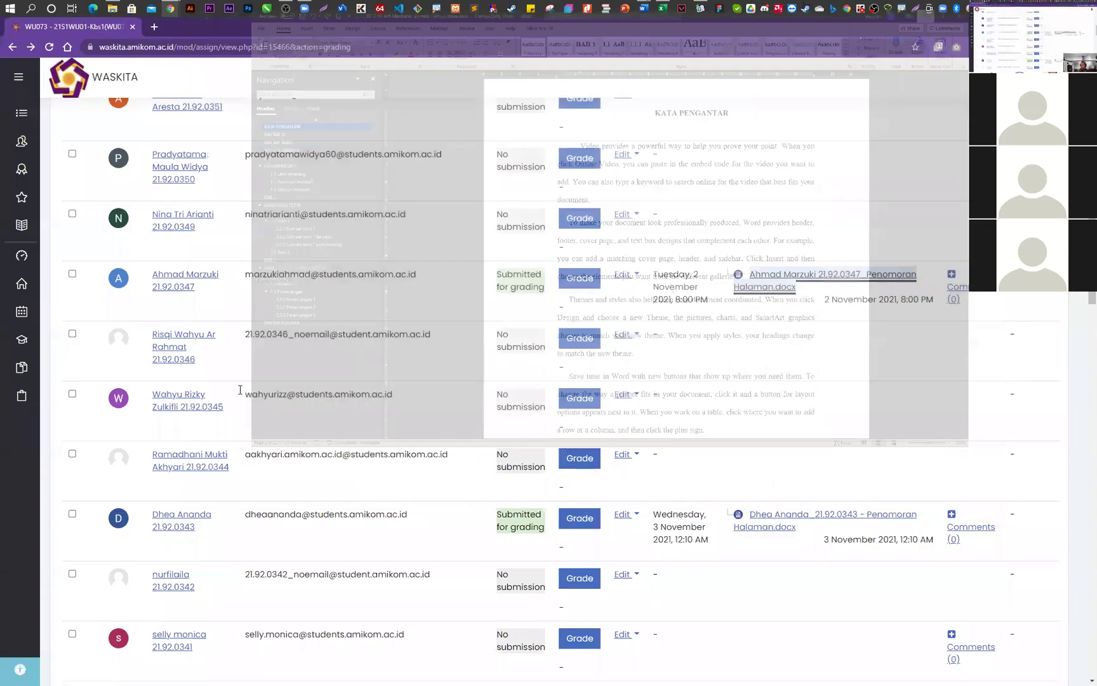
click(570, 287)
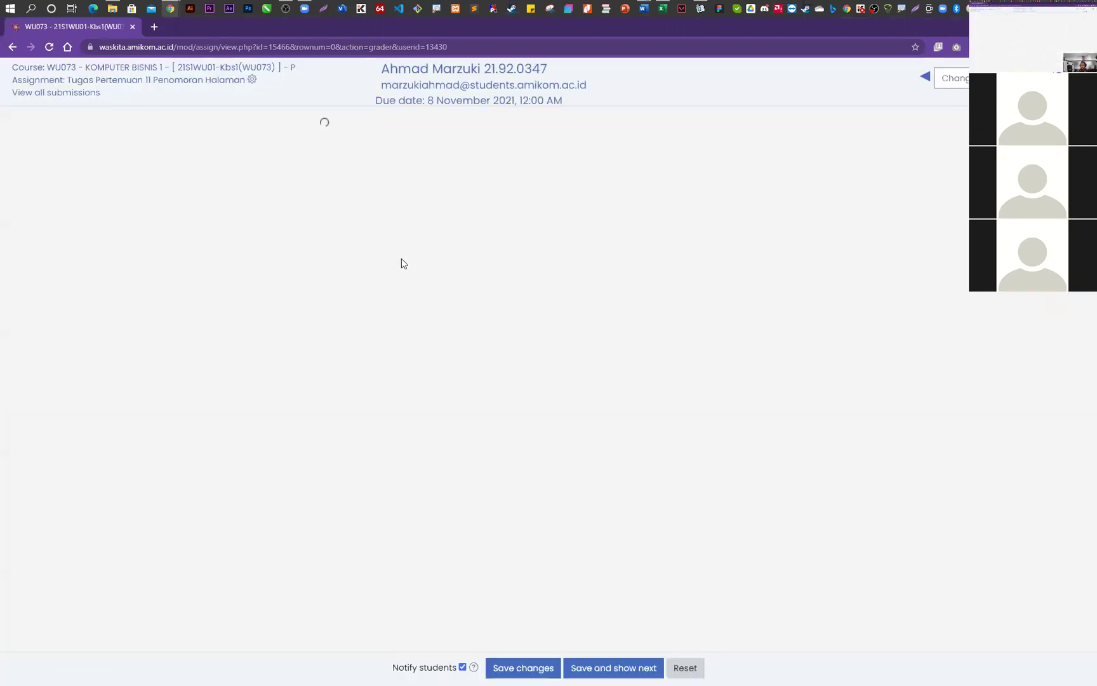
click(354, 320)
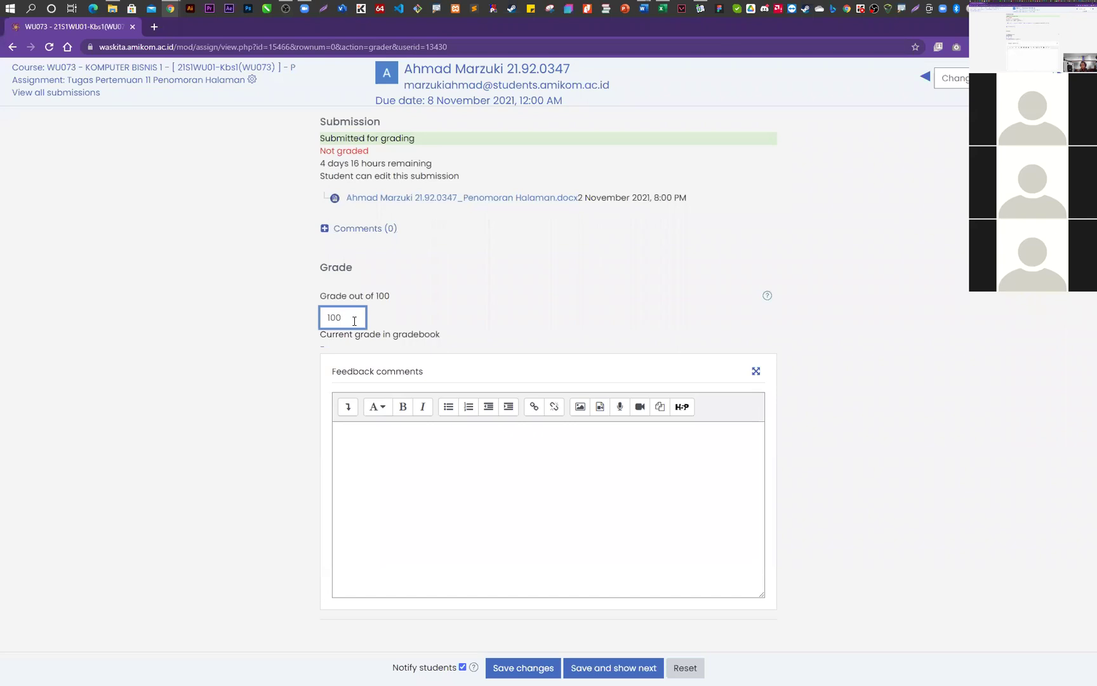
click(616, 669)
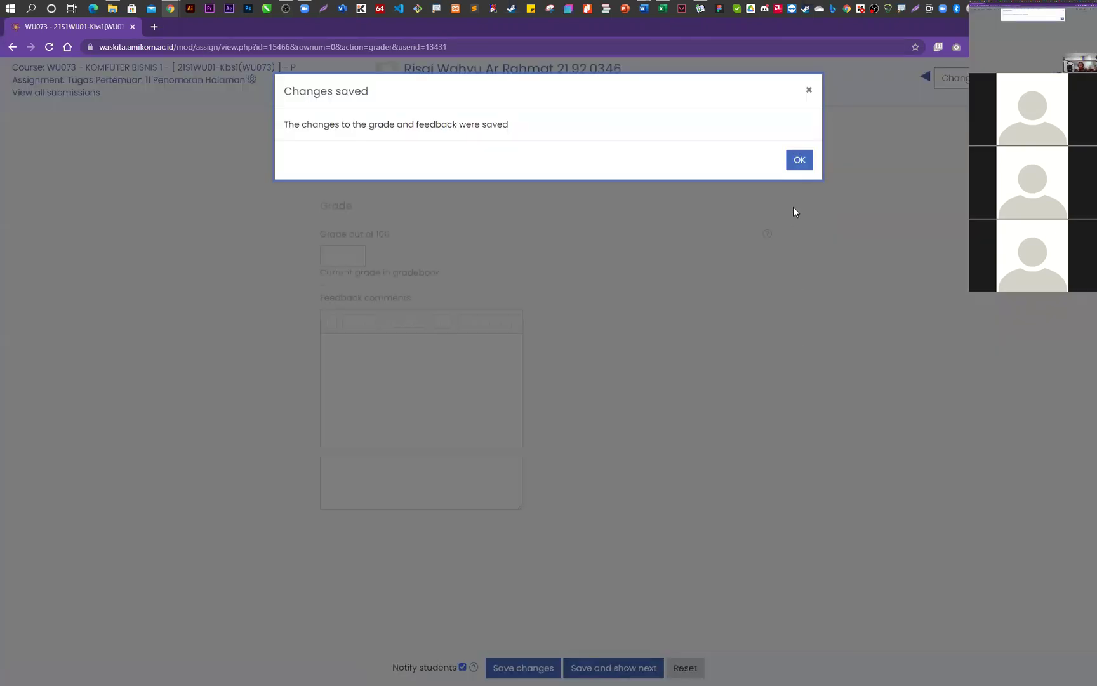
click(801, 164)
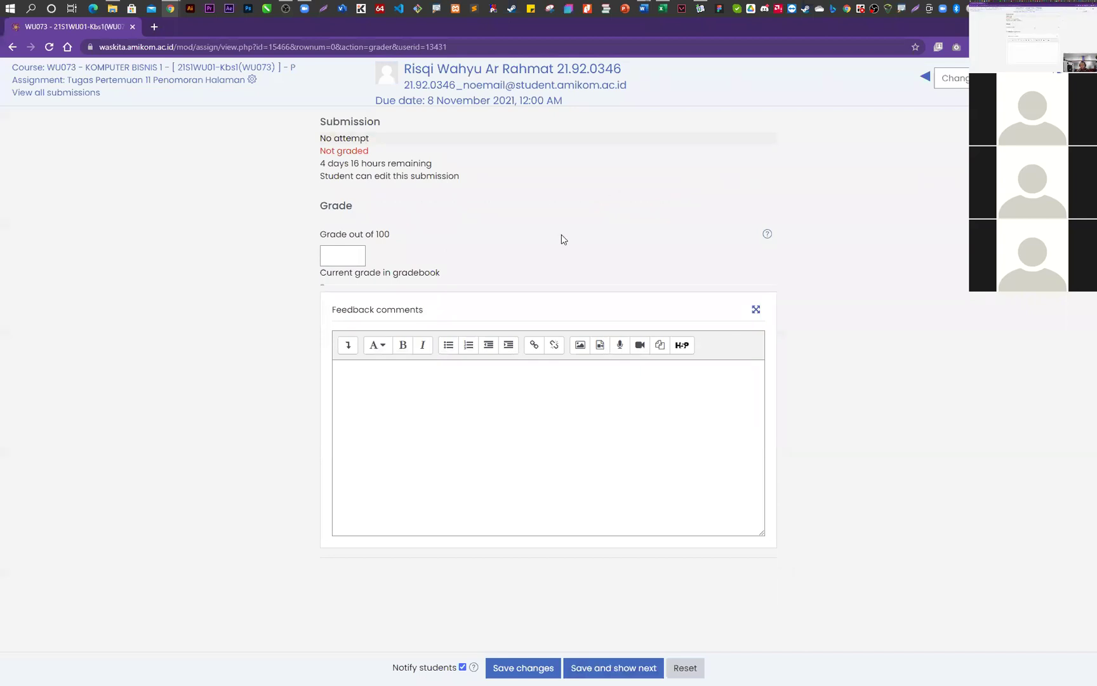
- Return to the submissions list, open the document submitted on 3 November 2021, 5:13 AM in Word and enable editing
click(11, 47)
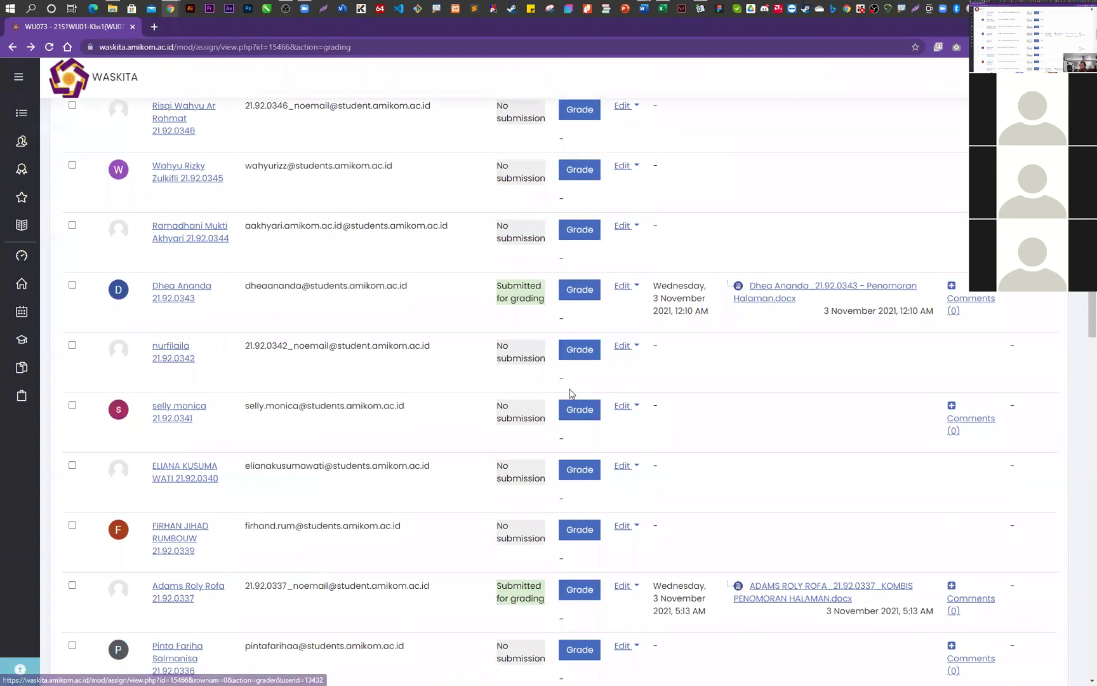
scroll(637, 430, down, 5)
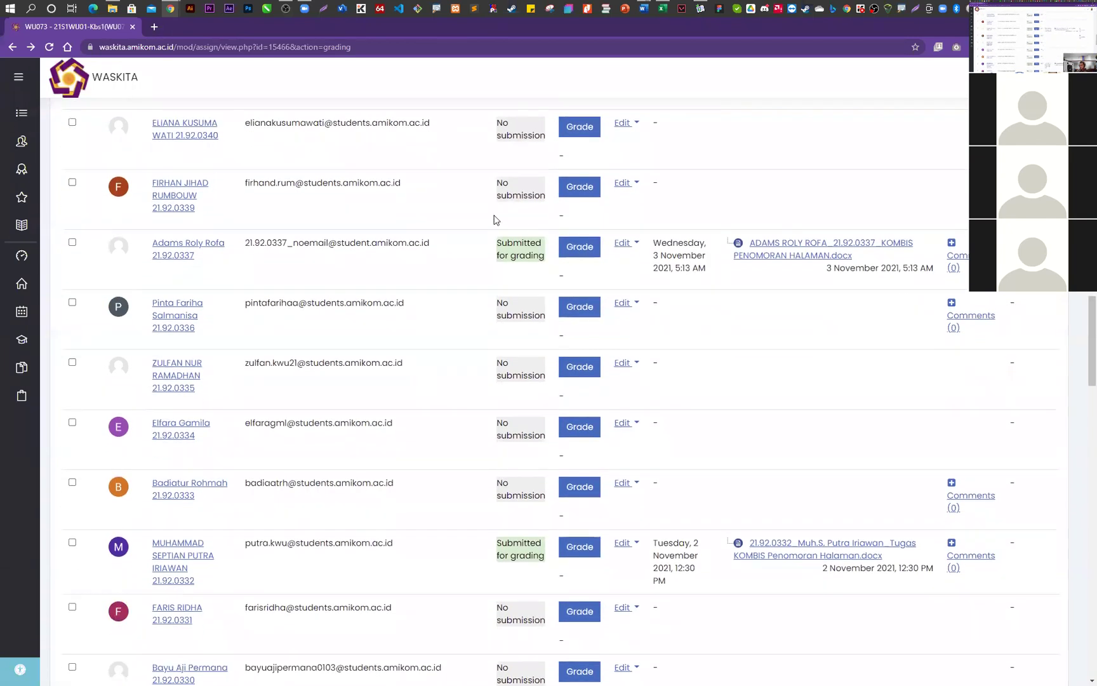
click(793, 247)
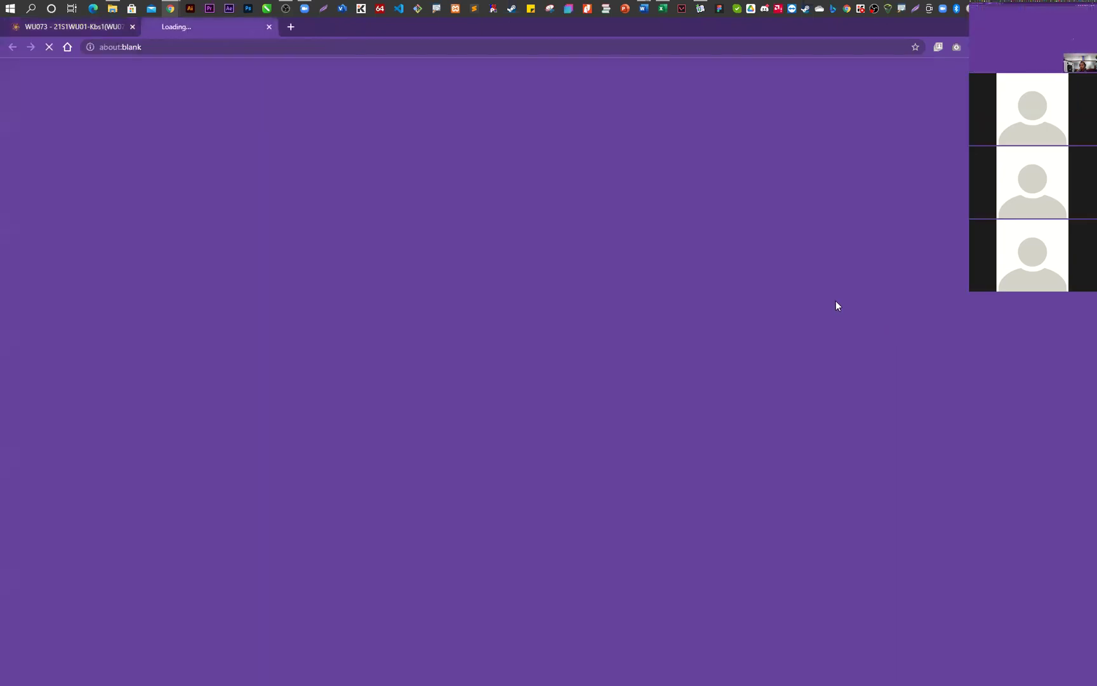
click(75, 670)
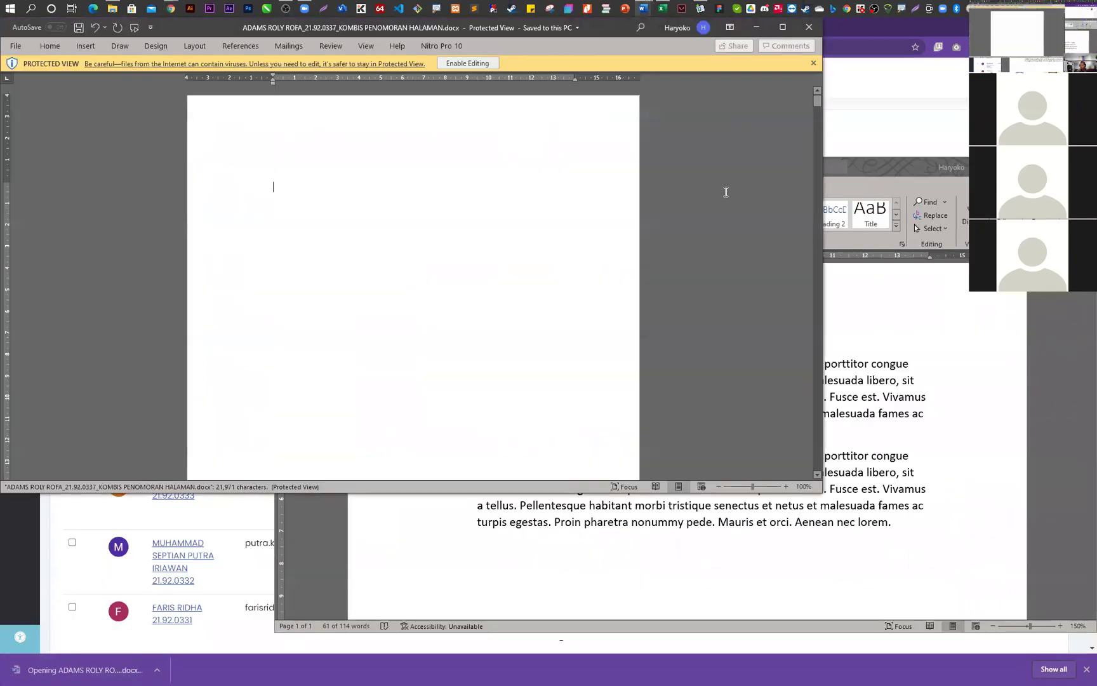
click(480, 63)
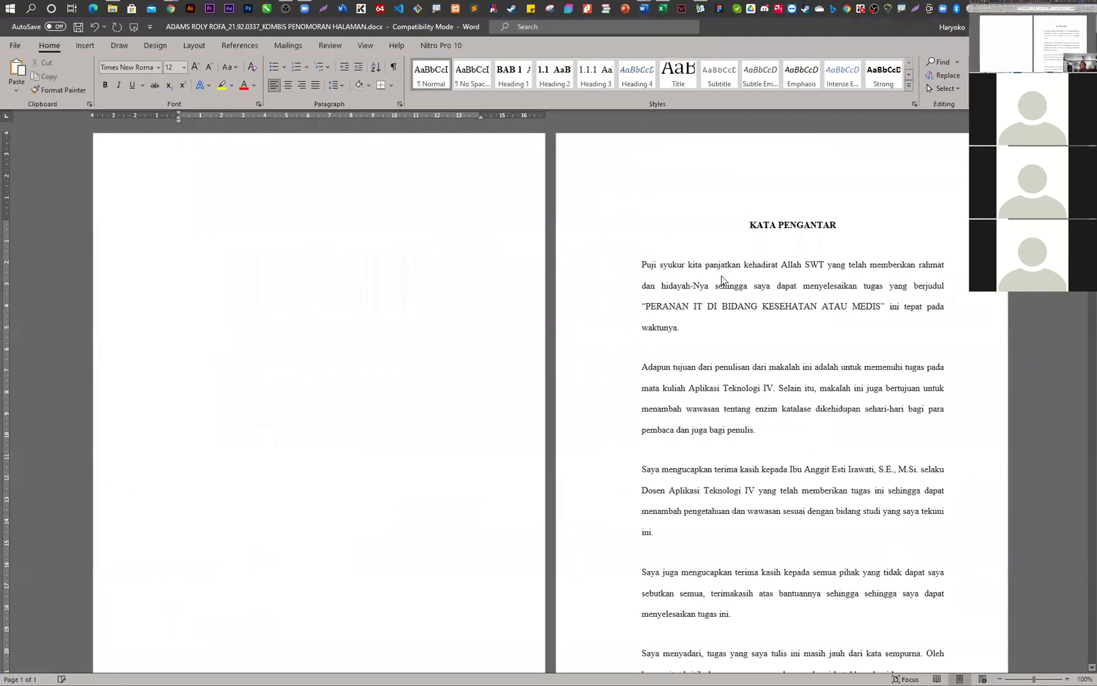
- Examine the page numbers and paragraph formatting of the blank first page and the KATA PENGANTAR page
scroll(679, 279, down, 2)
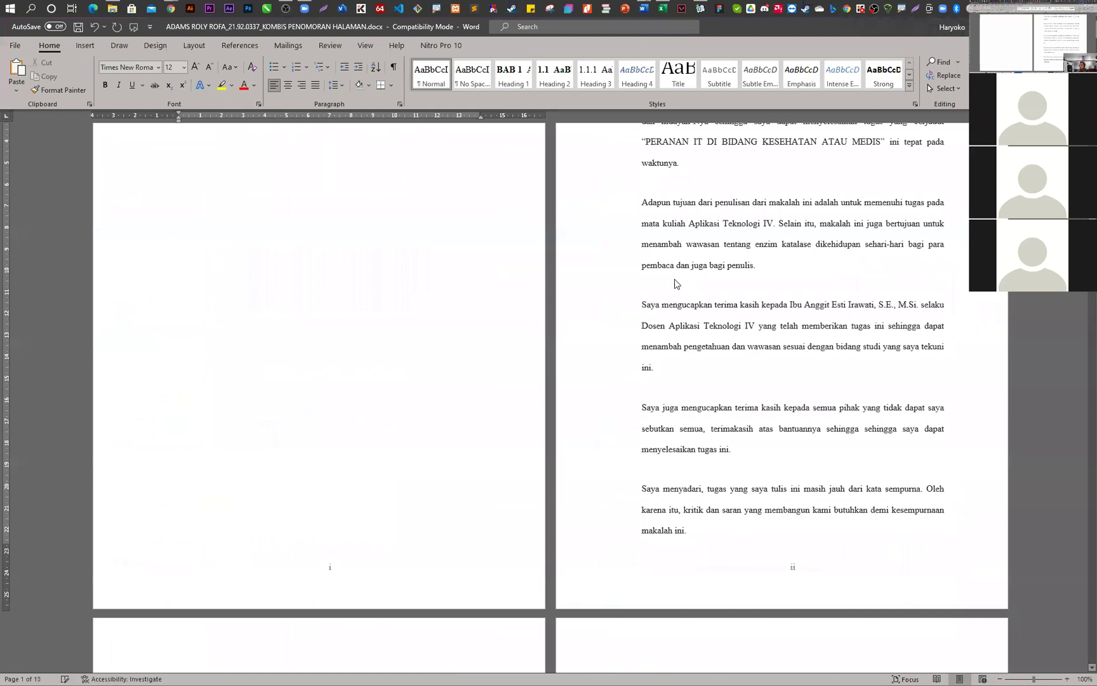
scroll(675, 279, up, 2)
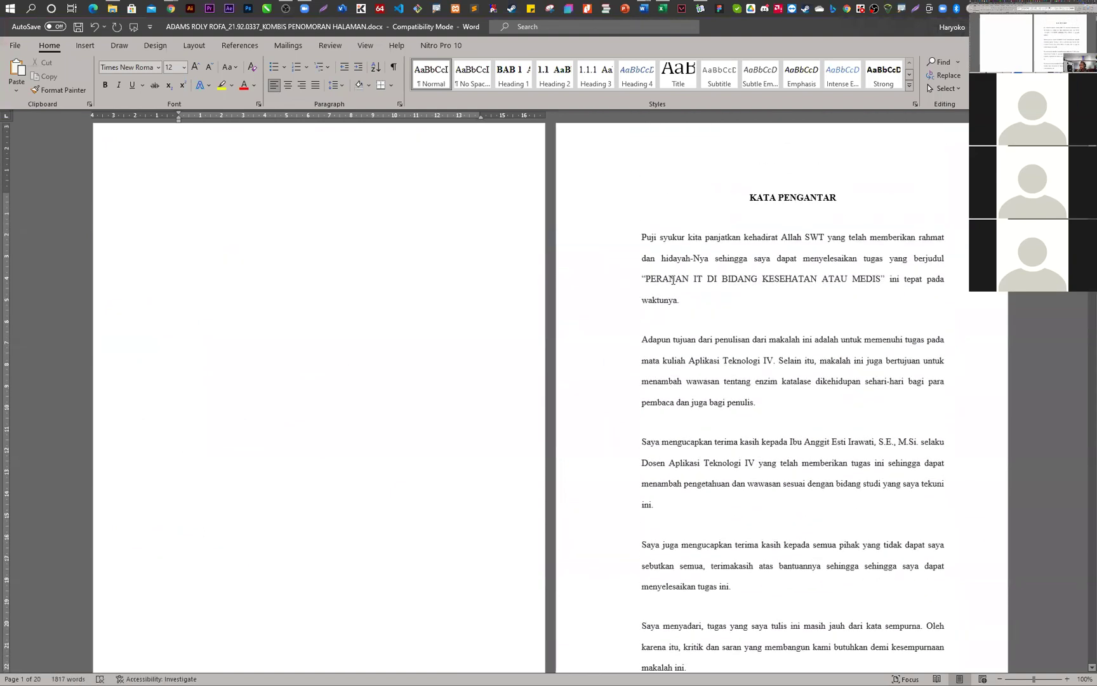
click(692, 238)
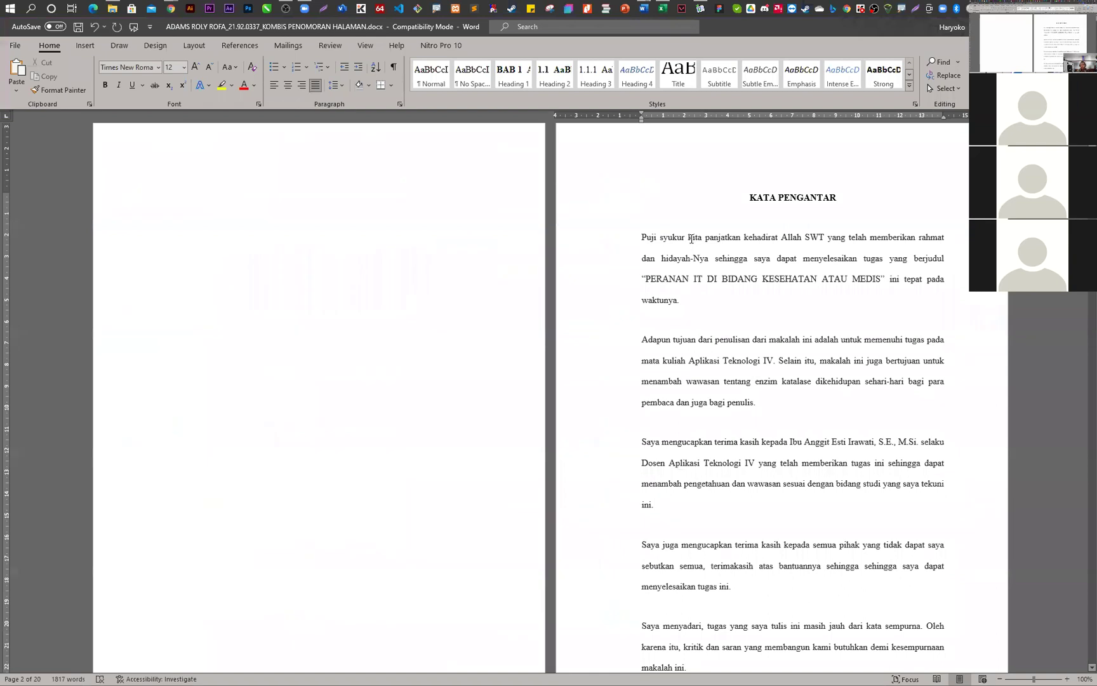
scroll(692, 238, down, 2)
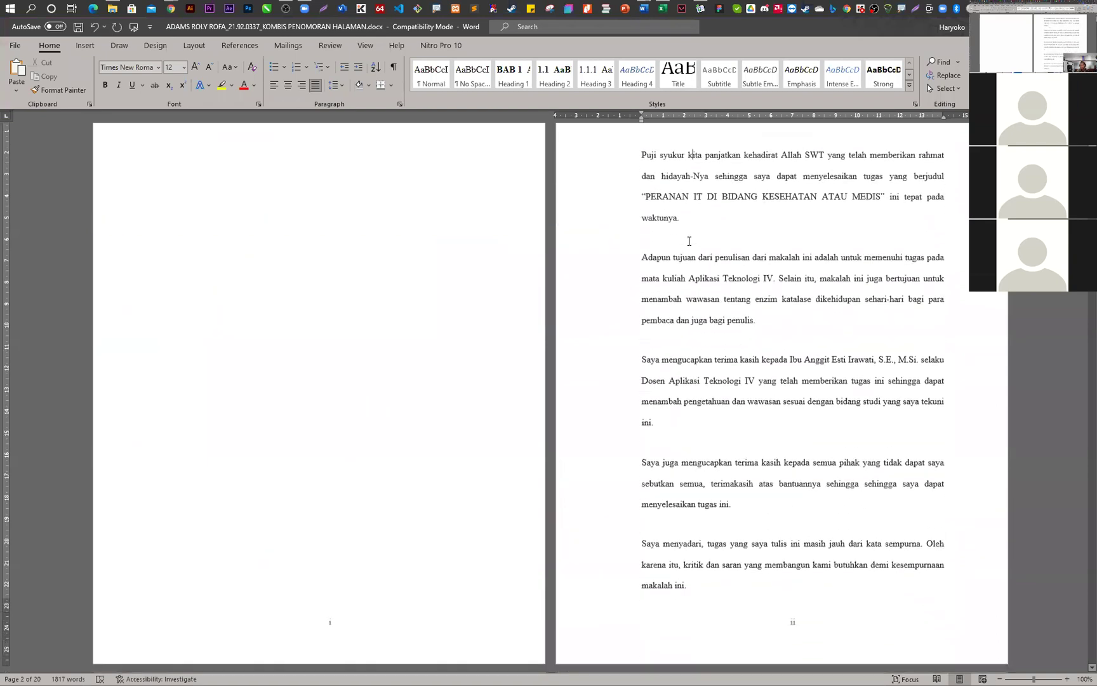
scroll(675, 394, down, 2)
scroll(675, 394, down, 1)
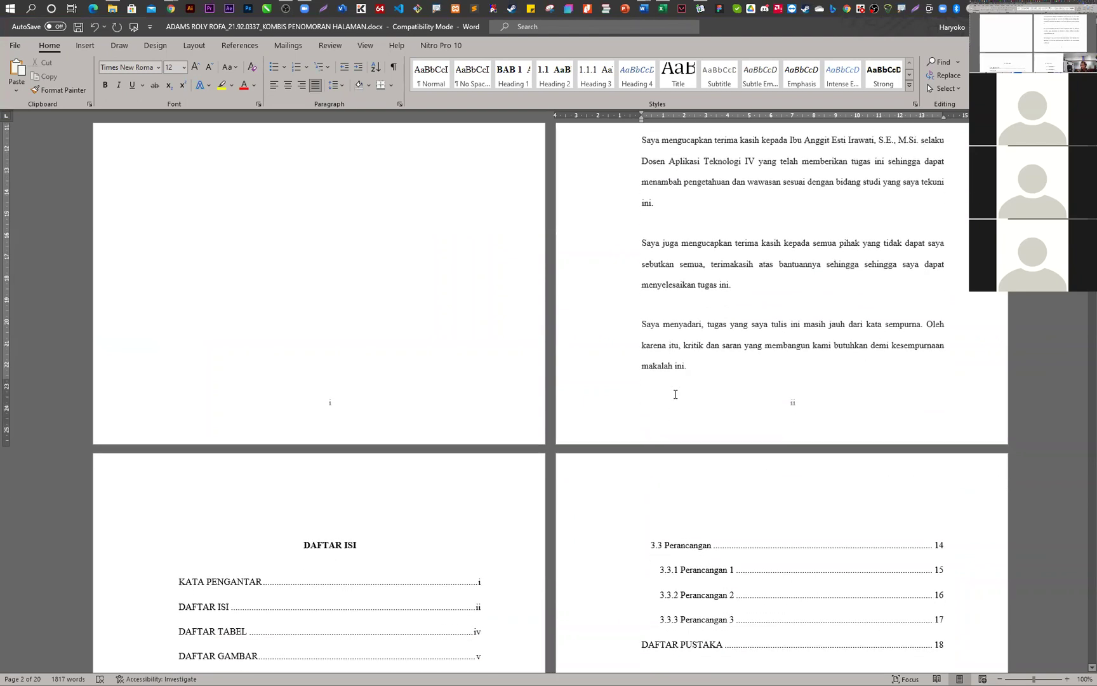
scroll(688, 264, up, 5)
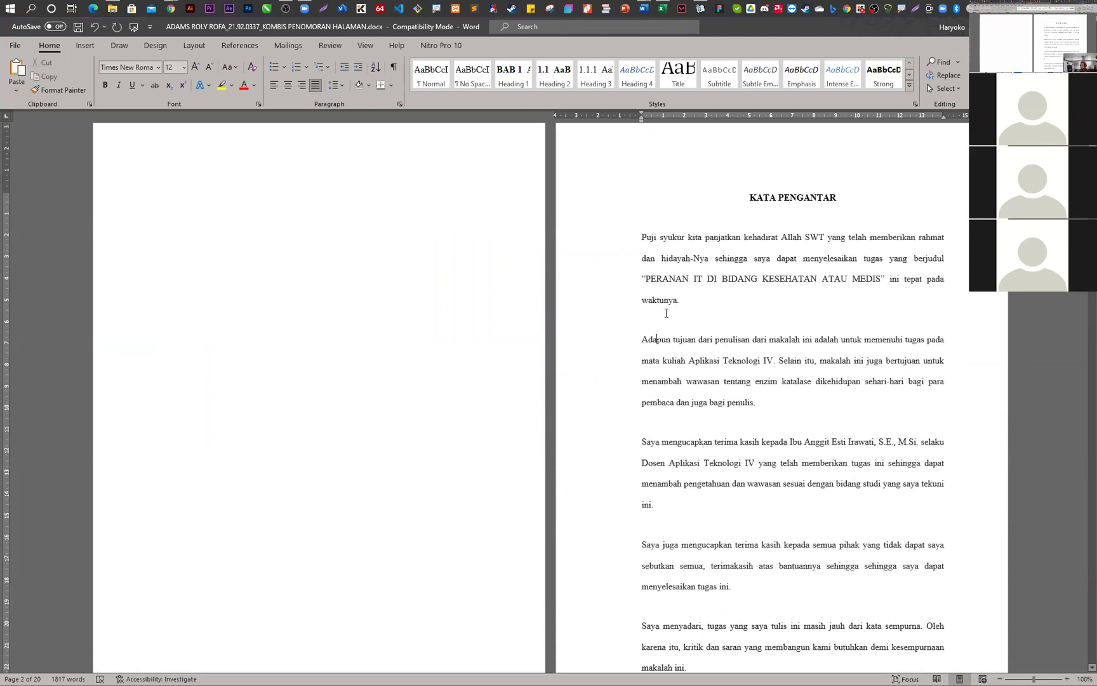
drag(666, 297, 654, 339)
click(663, 278)
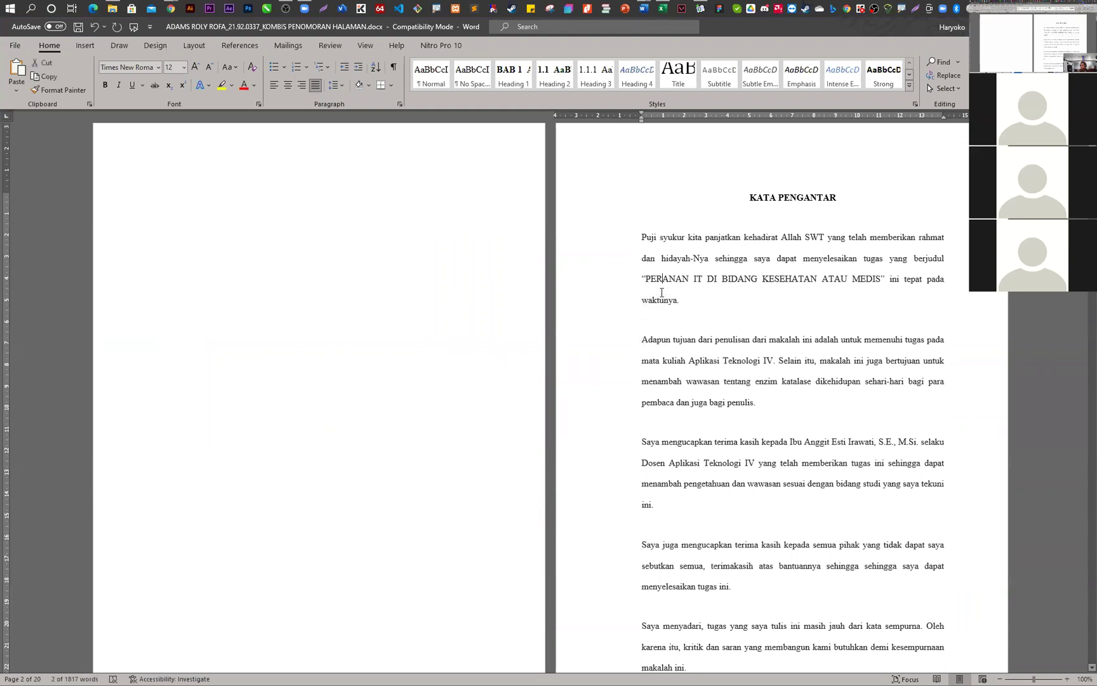
mouse_move(658, 297)
mouse_down()
mouse_move(659, 343)
mouse_move(658, 306)
mouse_up()
click(676, 300)
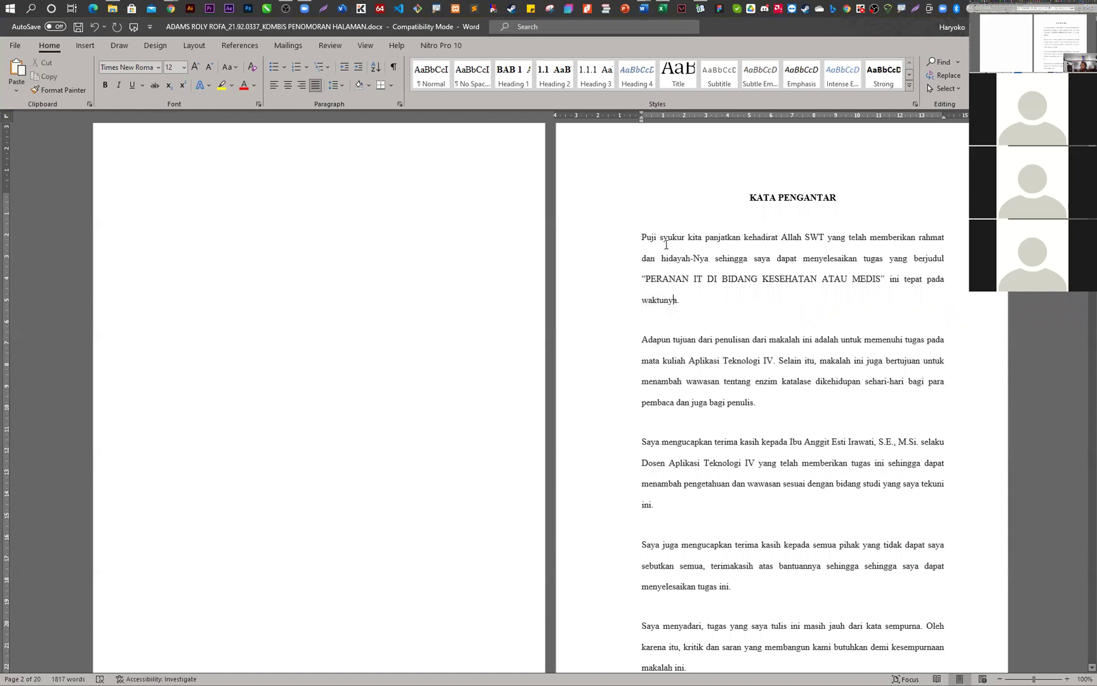
- Set the spacing before the first four KATA PENGANTAR paragraphs to 0 pt and give them a 1.27 cm first-line indent
drag(657, 237, 665, 540)
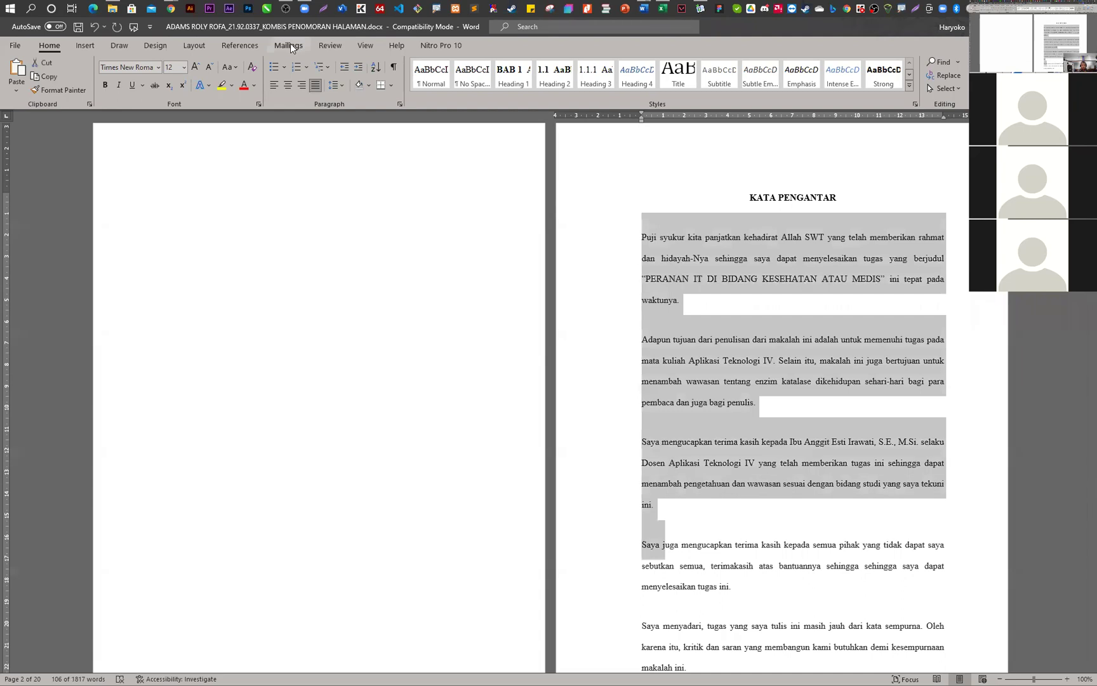
click(202, 43)
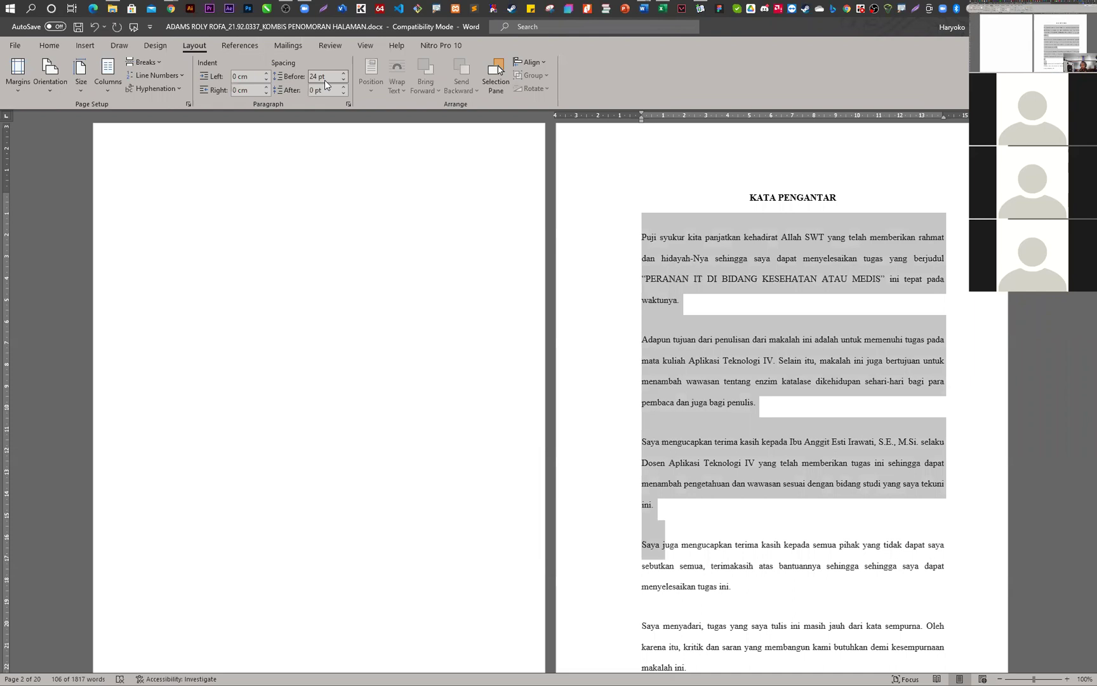
click(345, 79)
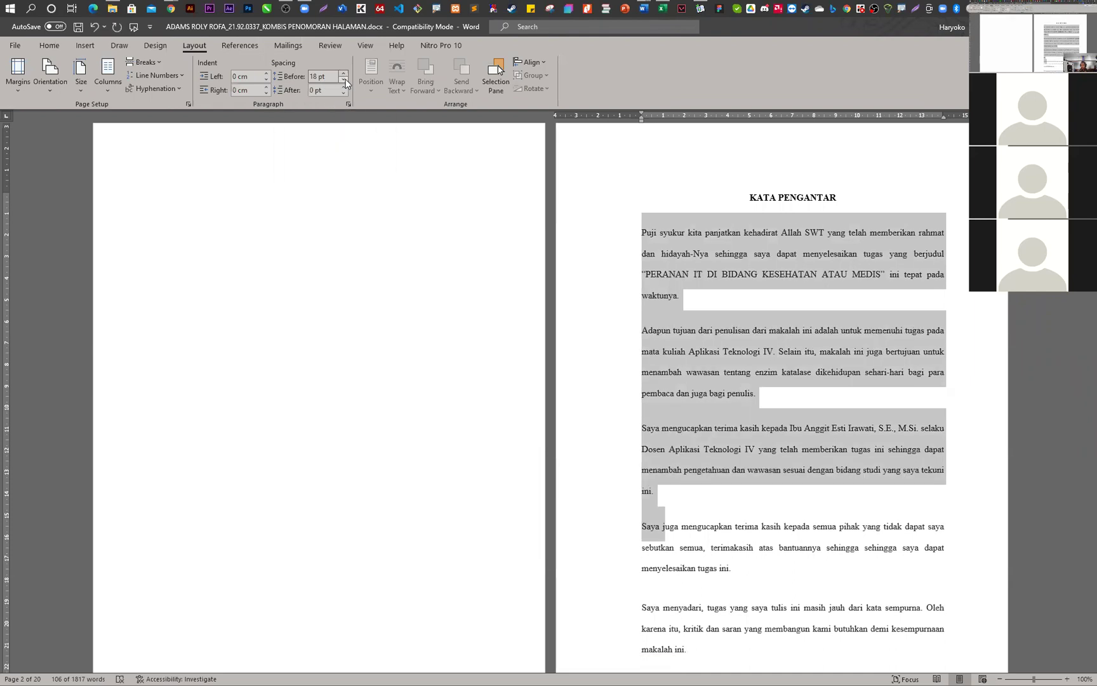
click(345, 78)
click(346, 79)
click(345, 79)
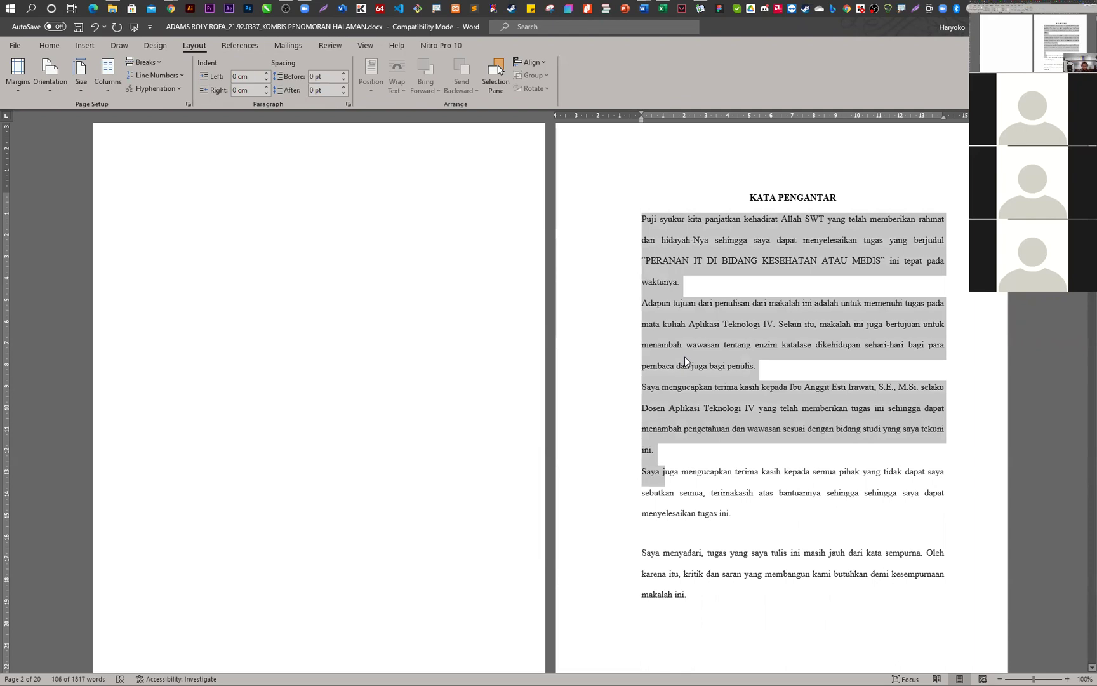
key(ctrl+m)
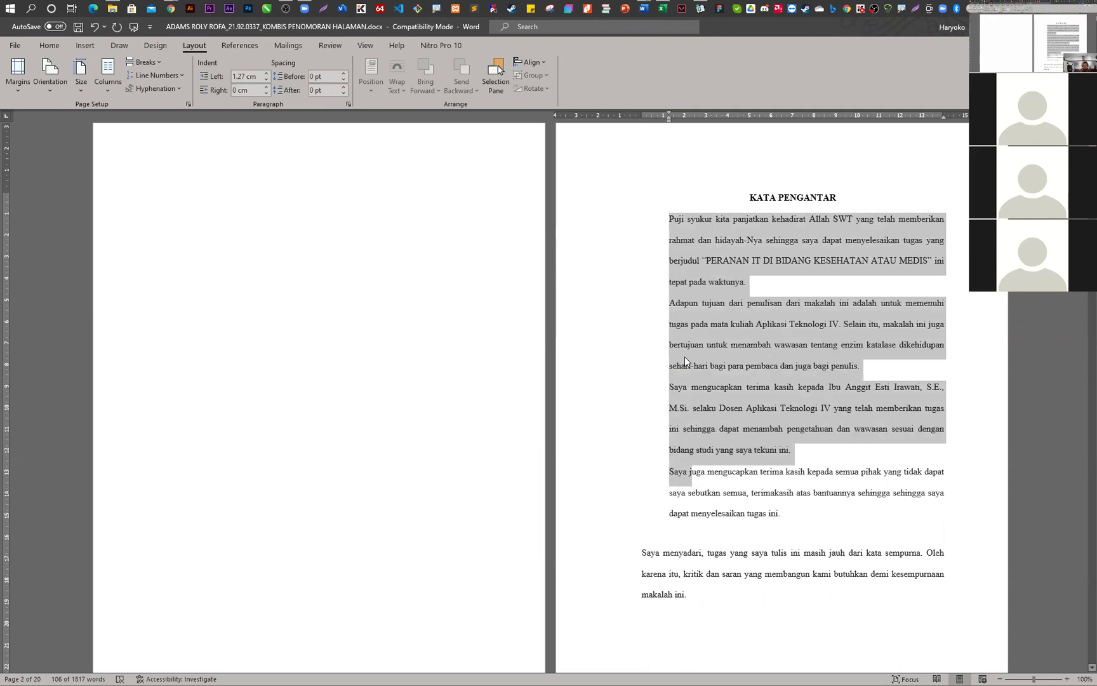
key(ctrl+shift+t)
- Replace the existing first-line indent of the opening 1.1 Latar Belakang paragraph with one of about 1.27 cm
scroll(683, 361, down, 5)
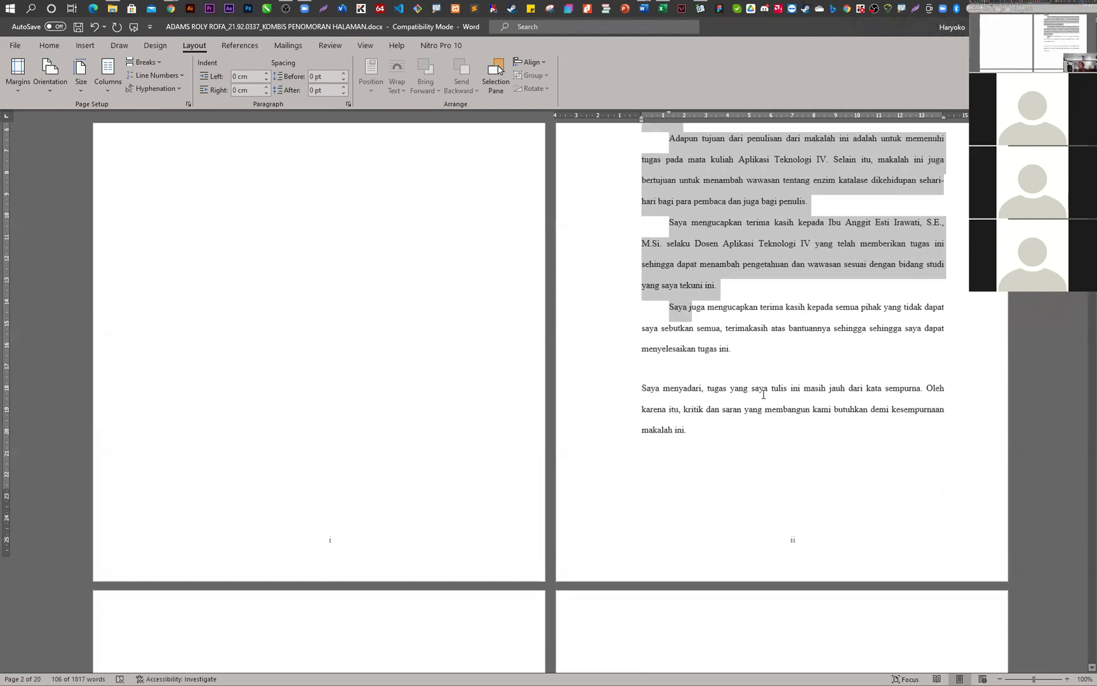
scroll(684, 340, down, 10)
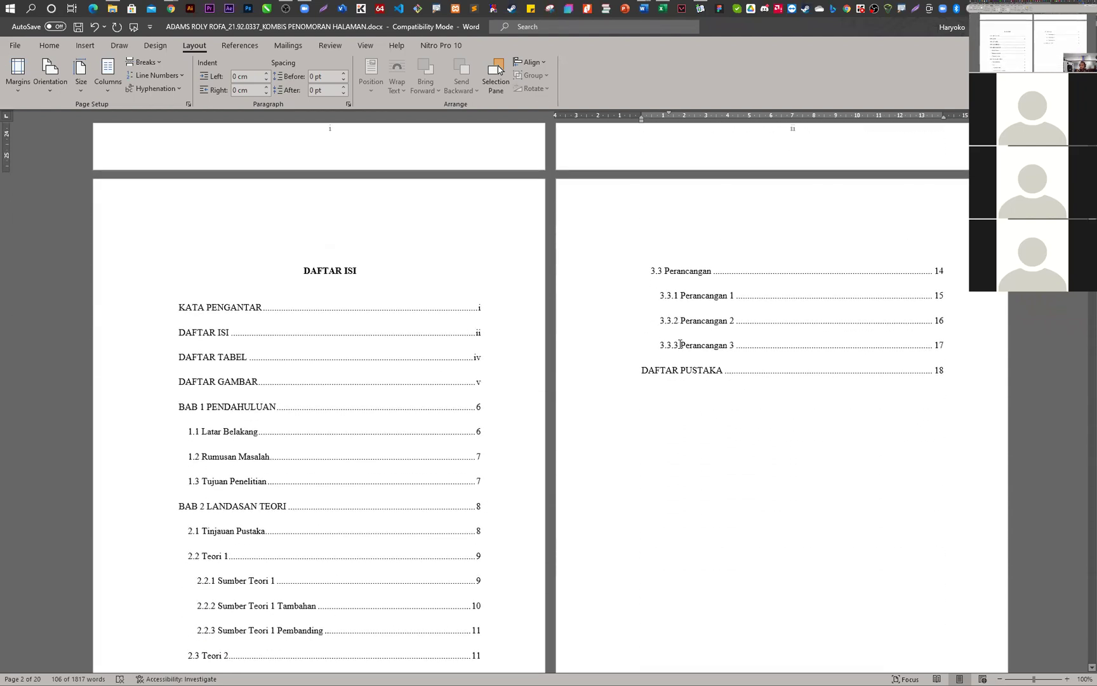
scroll(679, 345, down, 15)
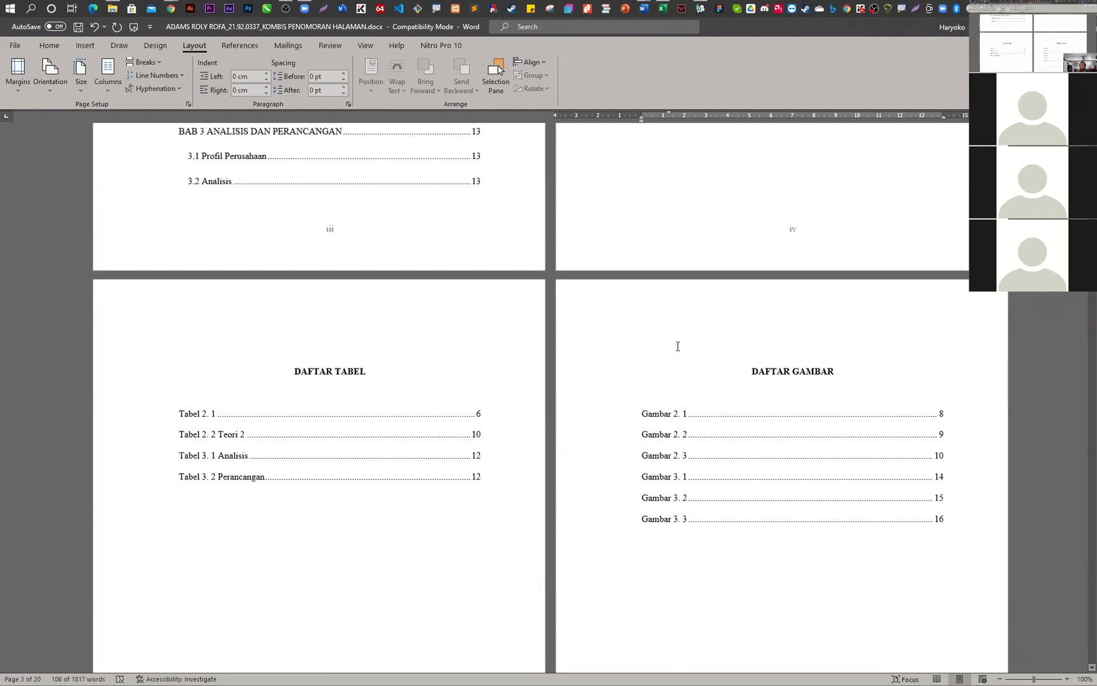
scroll(671, 358, down, 11)
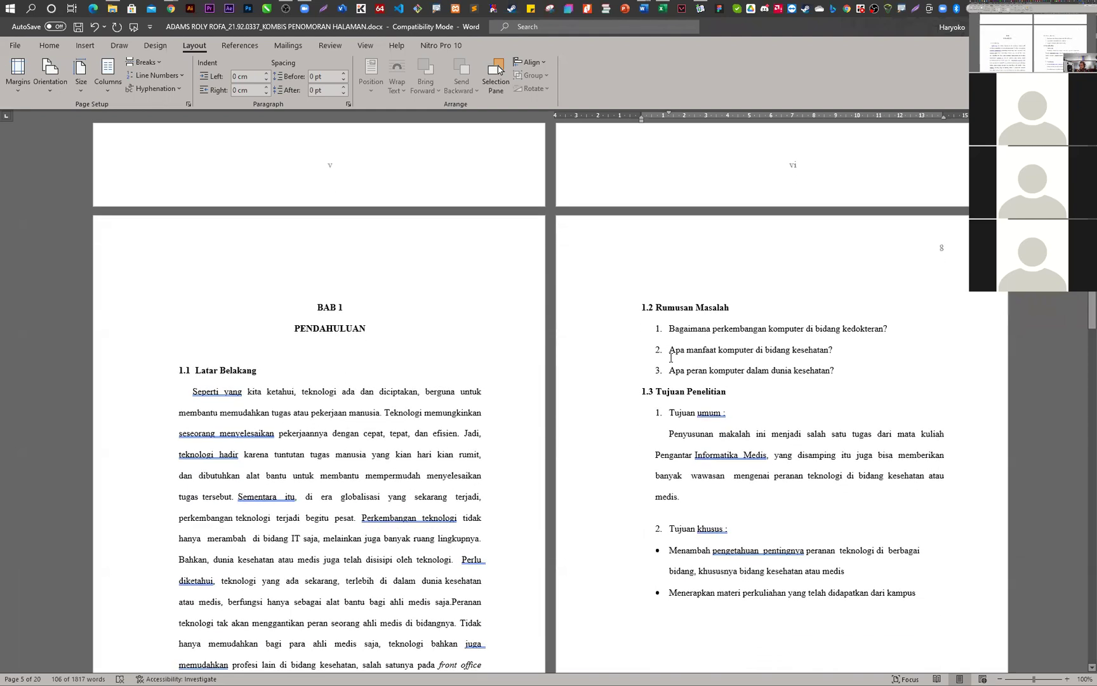
scroll(670, 358, down, 1)
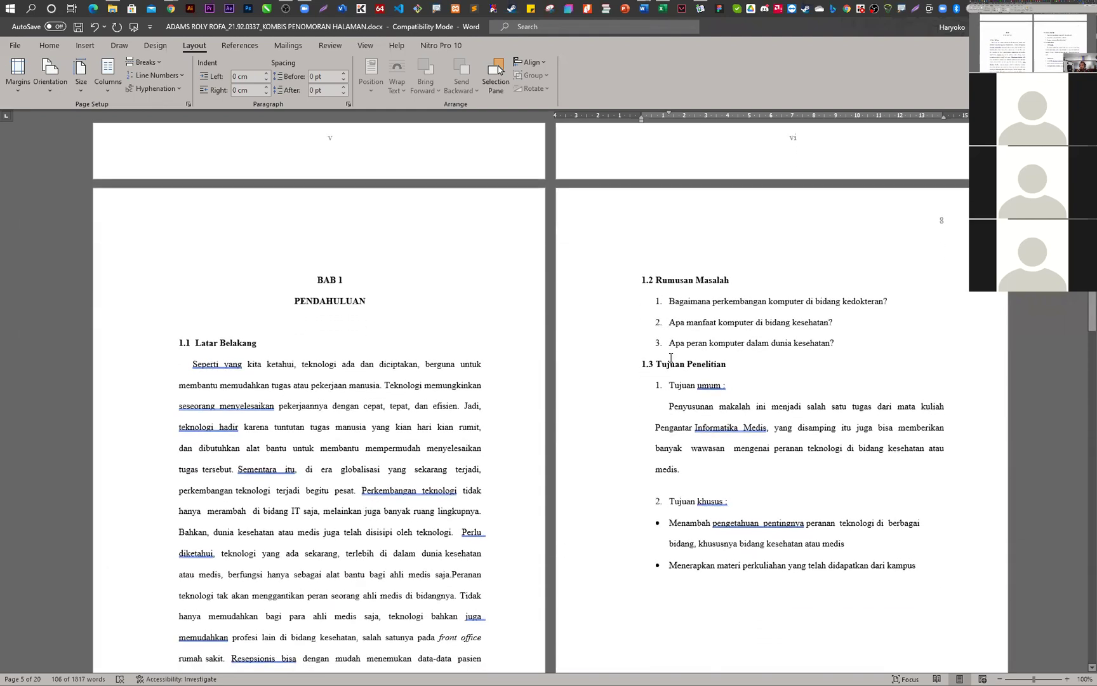
click(190, 364)
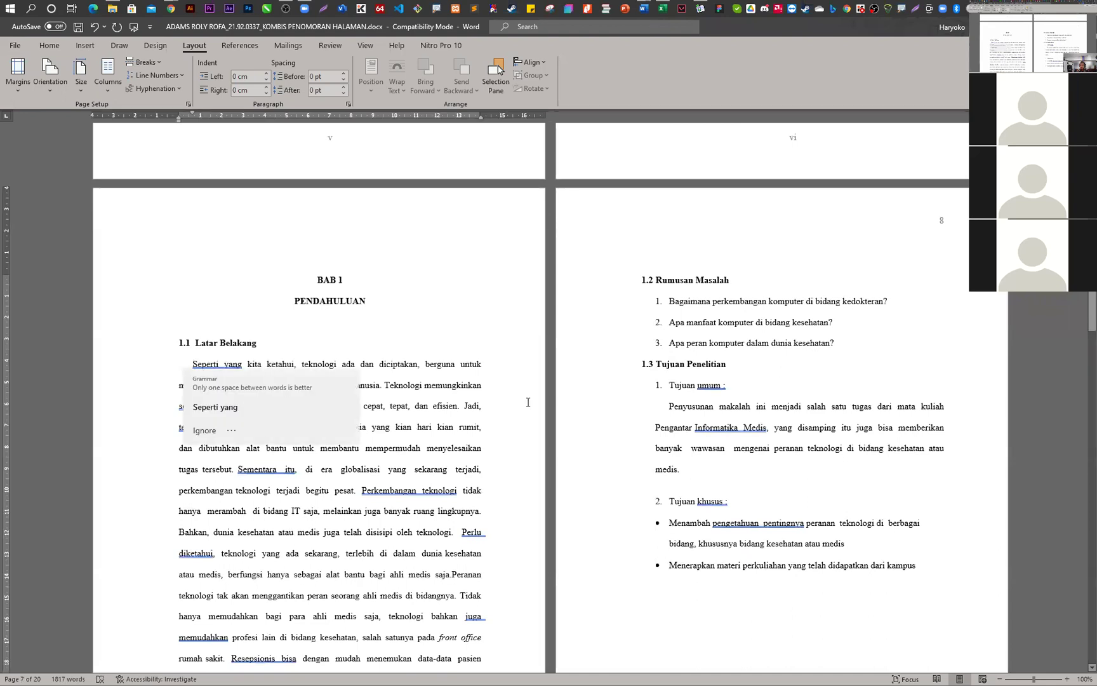
key(BackSpace)
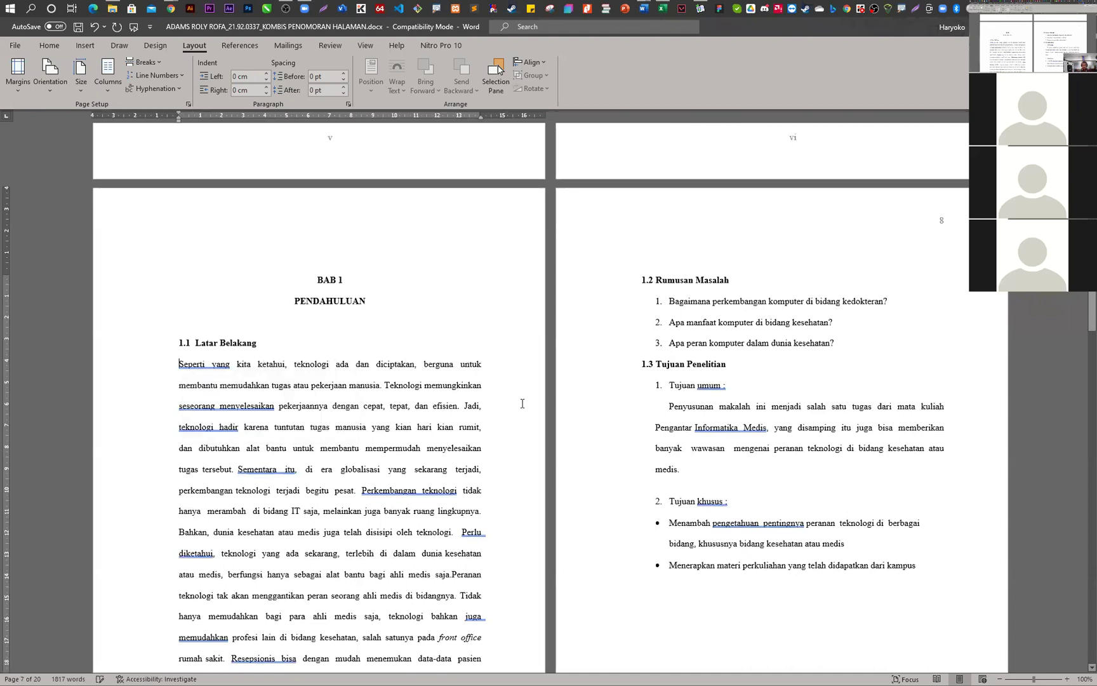
key(ctrl+m)
key(ctrl+z)
key(ctrl+z)
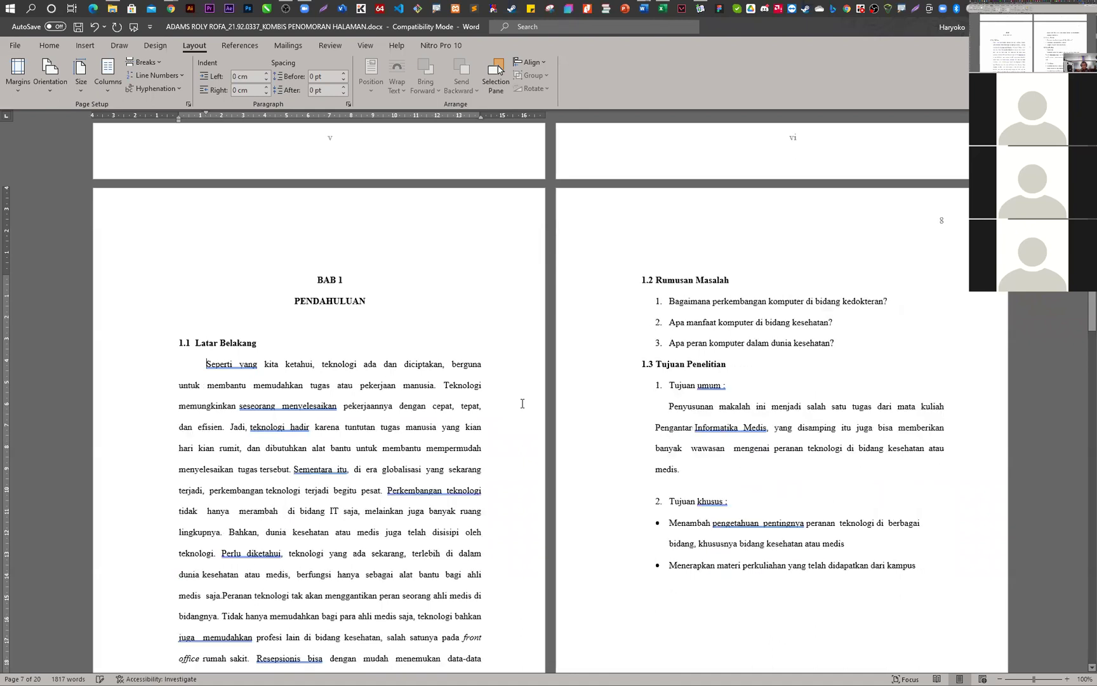
- Split the 1.1 Latar Belakang text into a new paragraph starting at "Peranan teknologi"
scroll(553, 413, down, 4)
scroll(572, 419, up, 2)
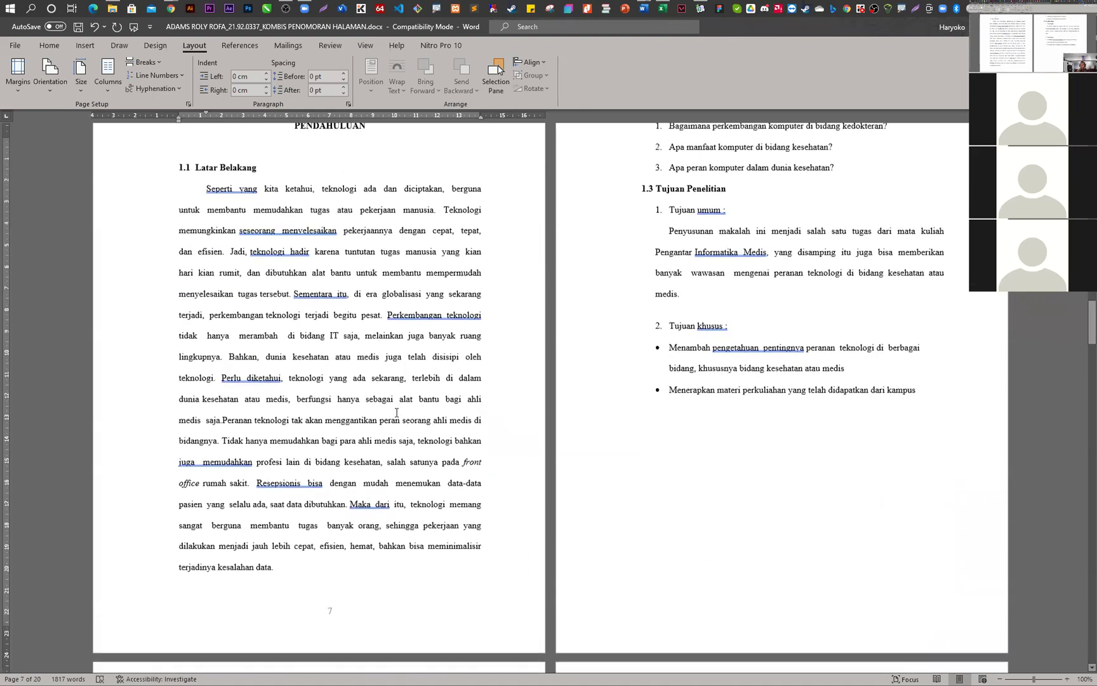
scroll(240, 428, up, 3)
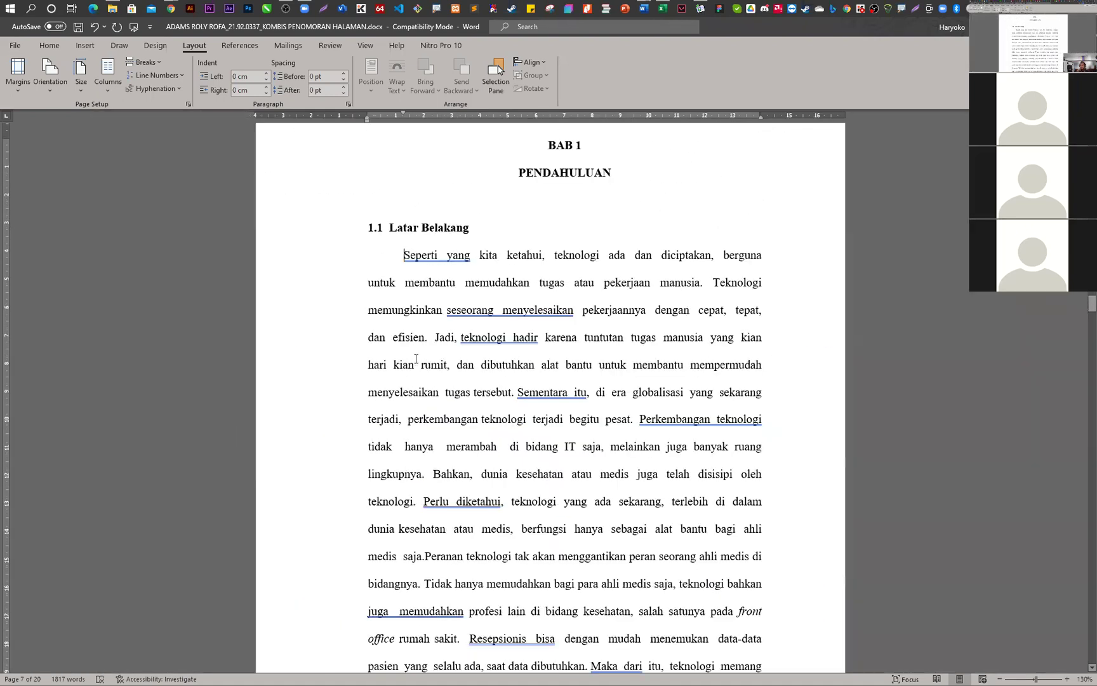
scroll(428, 354, down, 3)
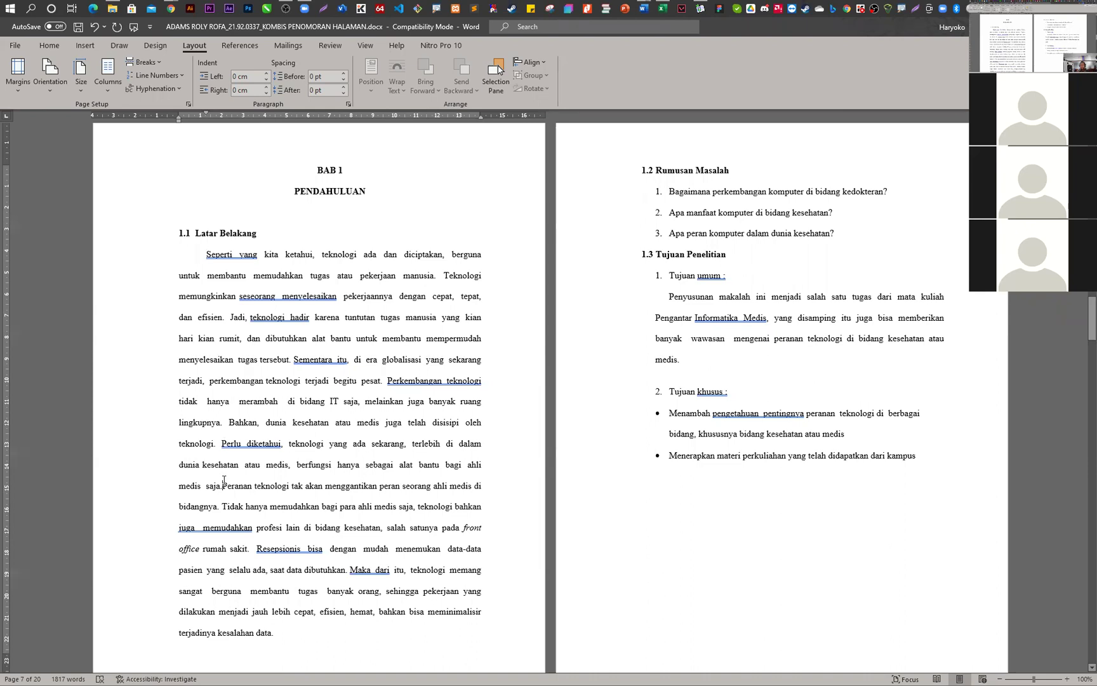
key(Return)
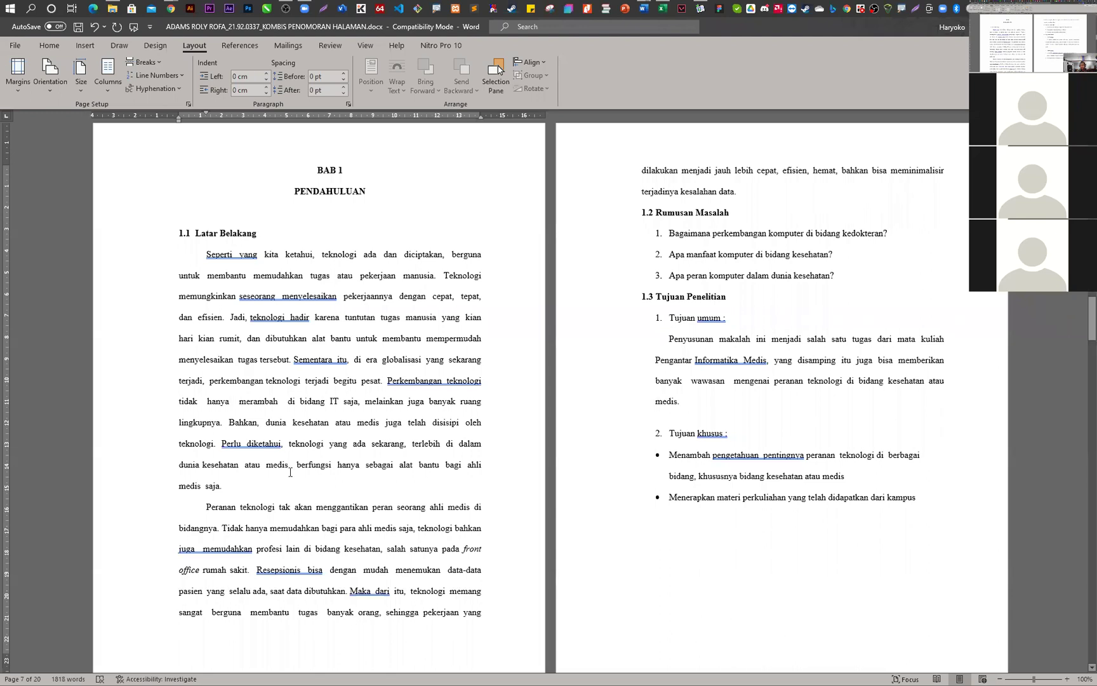
- Set the left indent of the bulleted list under Tujuan khusus to 0.5 cm
scroll(597, 432, down, 2)
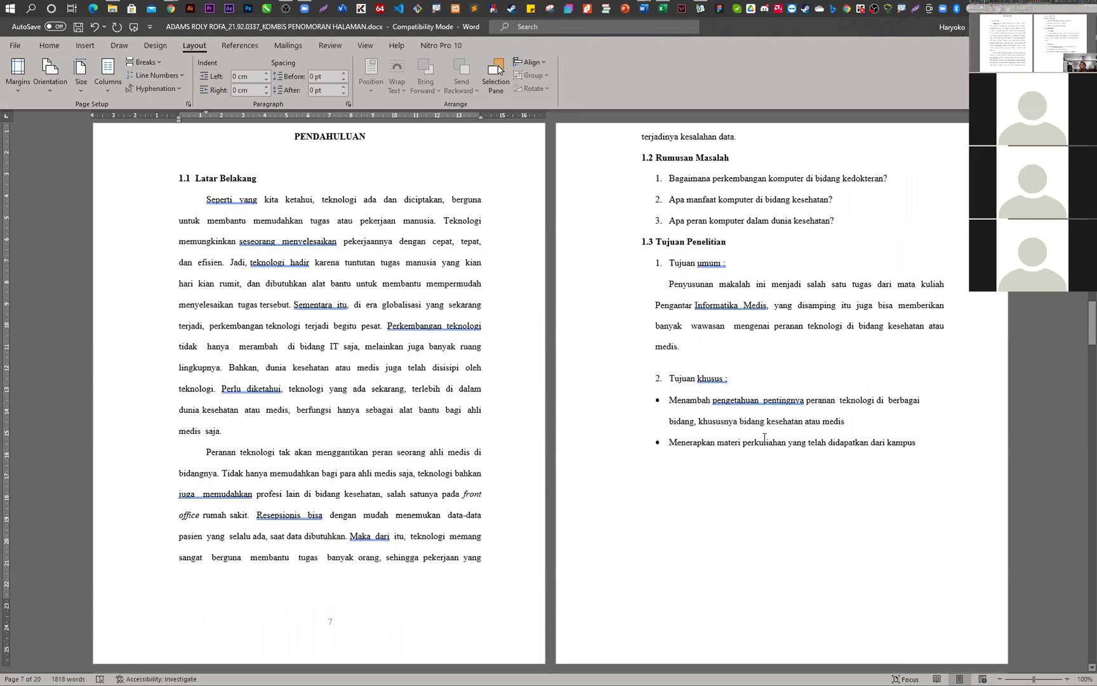
drag(658, 401, 655, 403)
click(659, 403)
- Reduce the left indent of the three numbered items under 1.2 Rumusan Masalah to 0 cm
scroll(656, 375, up, 2)
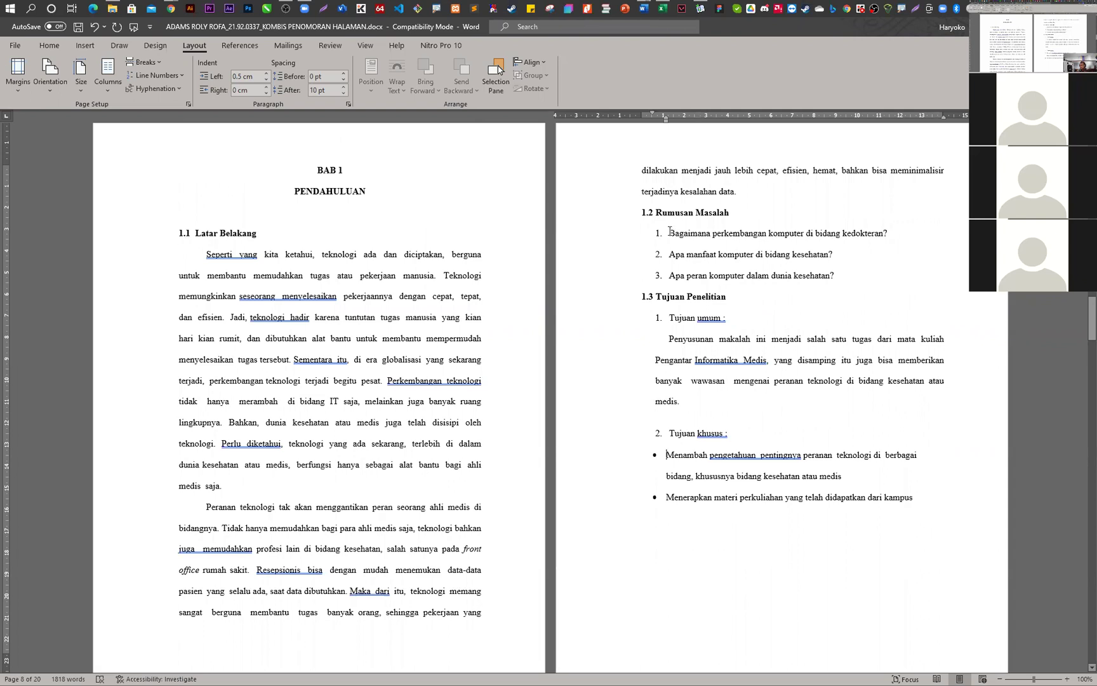
drag(671, 230, 838, 278)
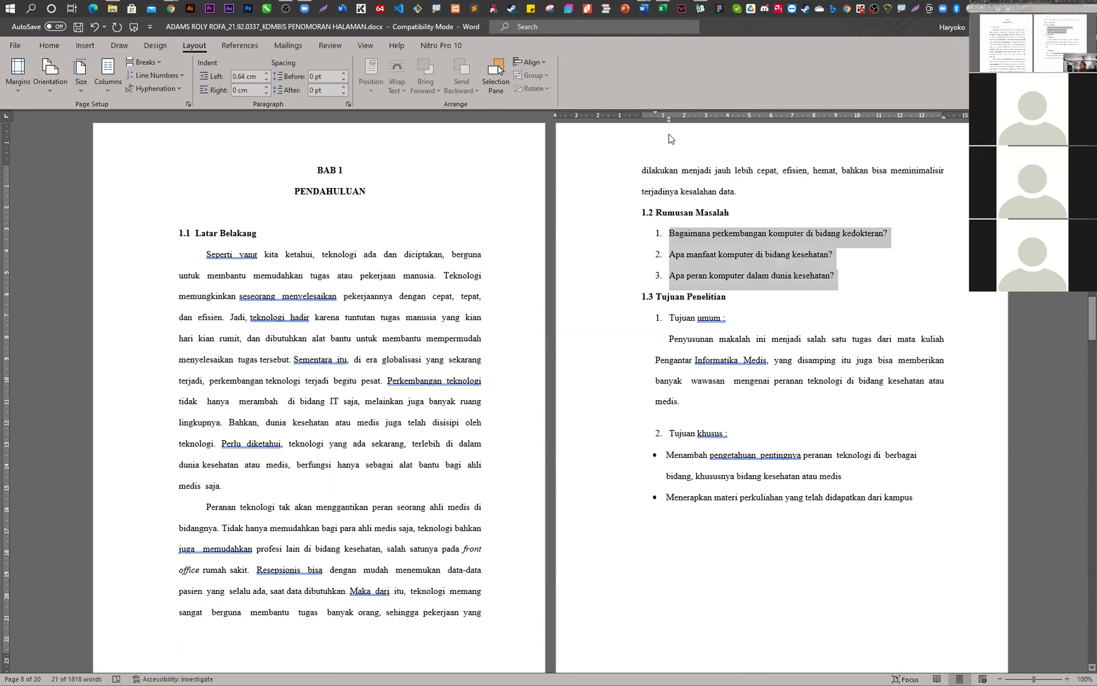
drag(669, 125, 840, 277)
mouse_move(670, 120)
mouse_down()
mouse_move(660, 128)
mouse_move(641, 112)
mouse_up()
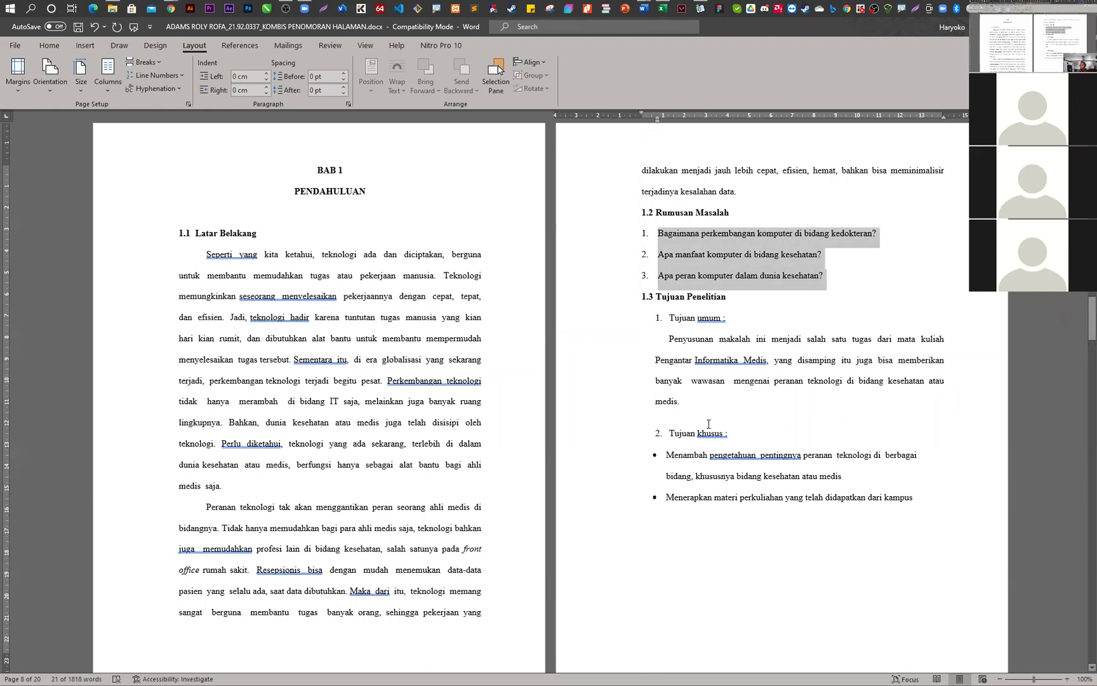
- Insert an empty paragraph after the heading 2.2.1 Sumber Teori 1 so its shirt image joins the Gambar 2. 1 caption
scroll(704, 425, down, 10)
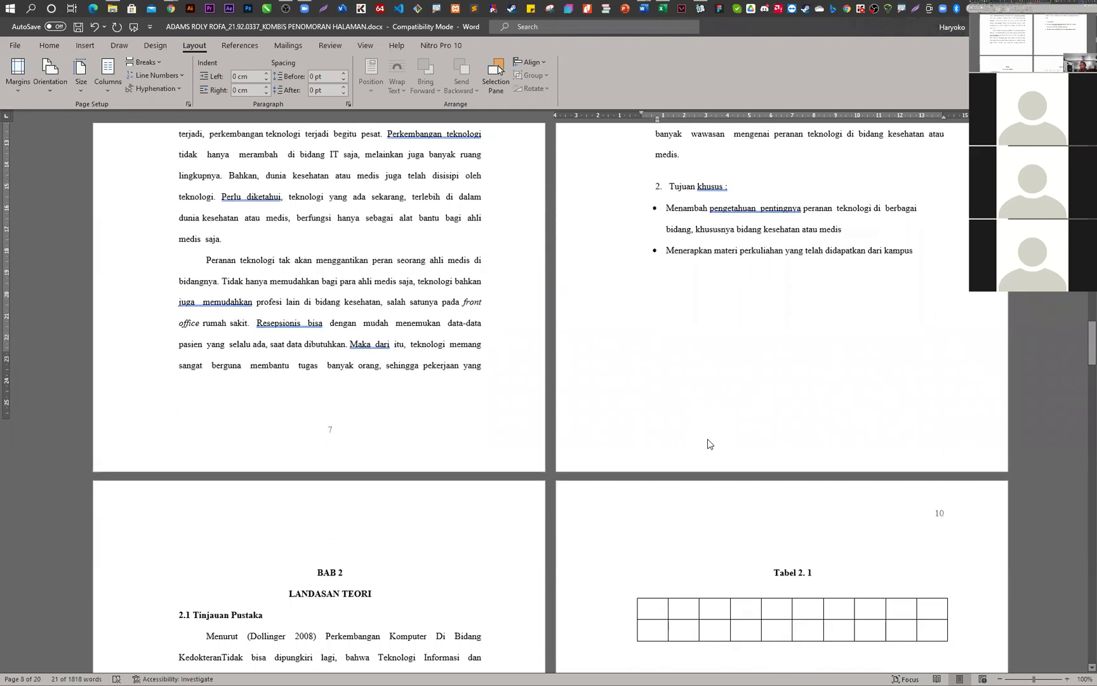
scroll(708, 439, down, 1)
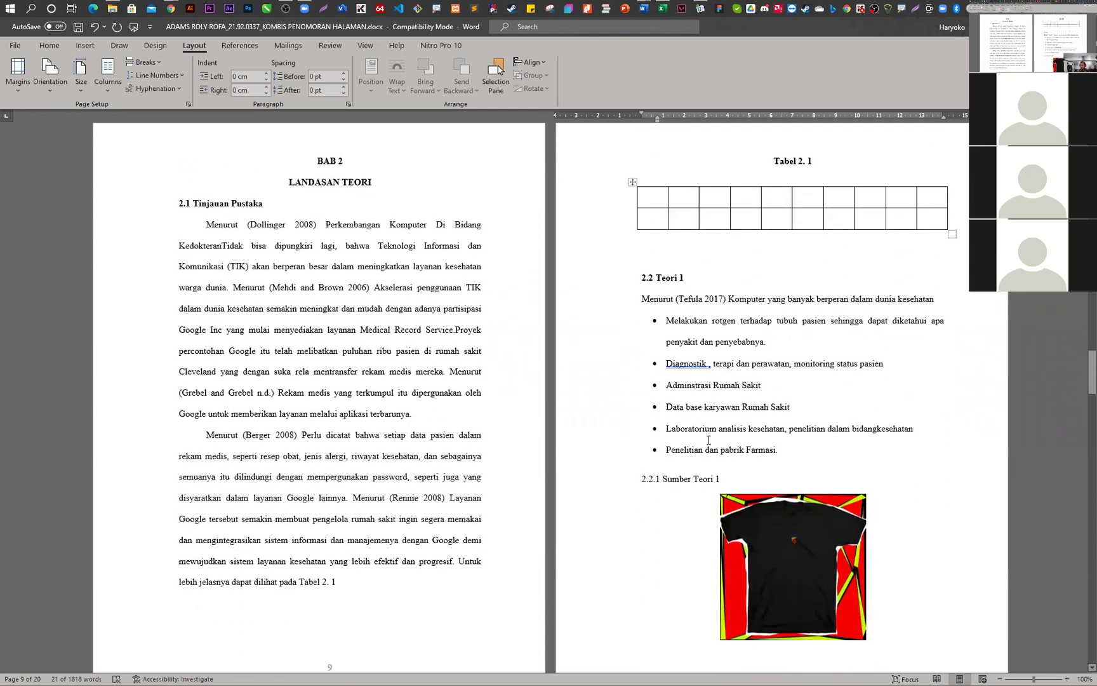
scroll(708, 439, down, 10)
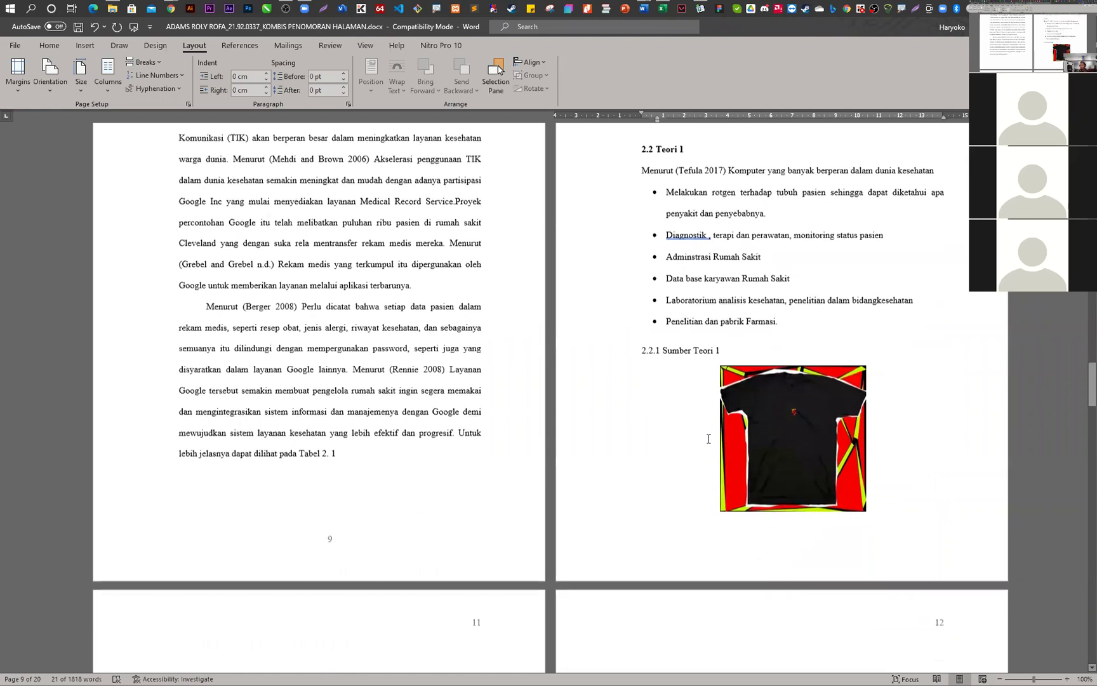
scroll(708, 439, down, 5)
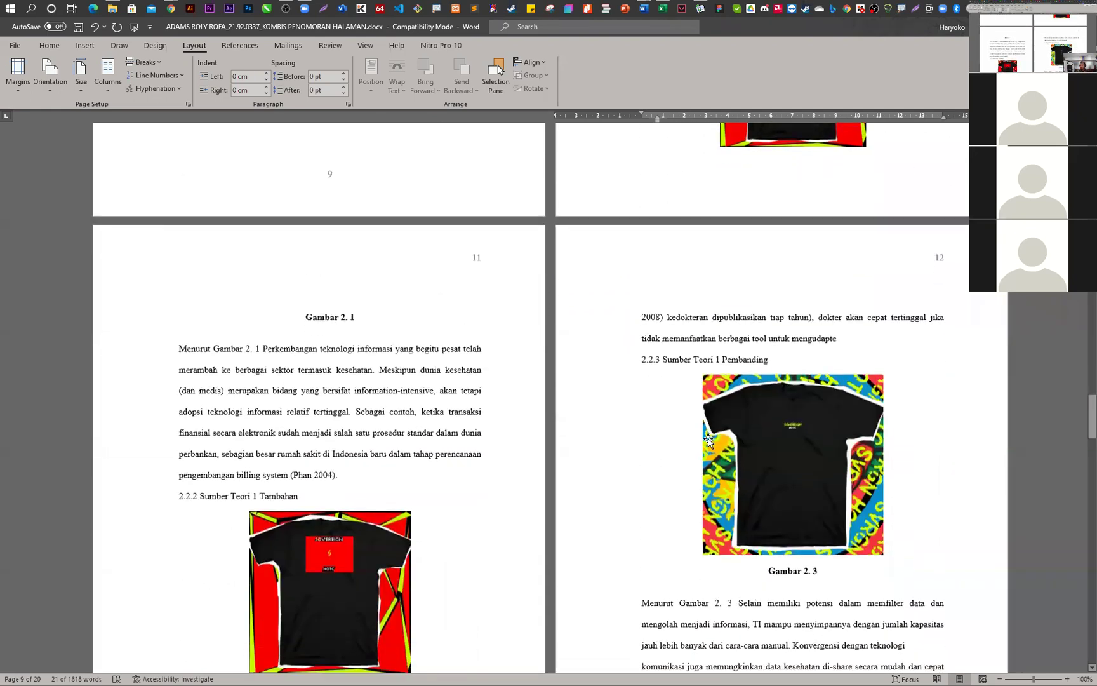
scroll(709, 439, up, 8)
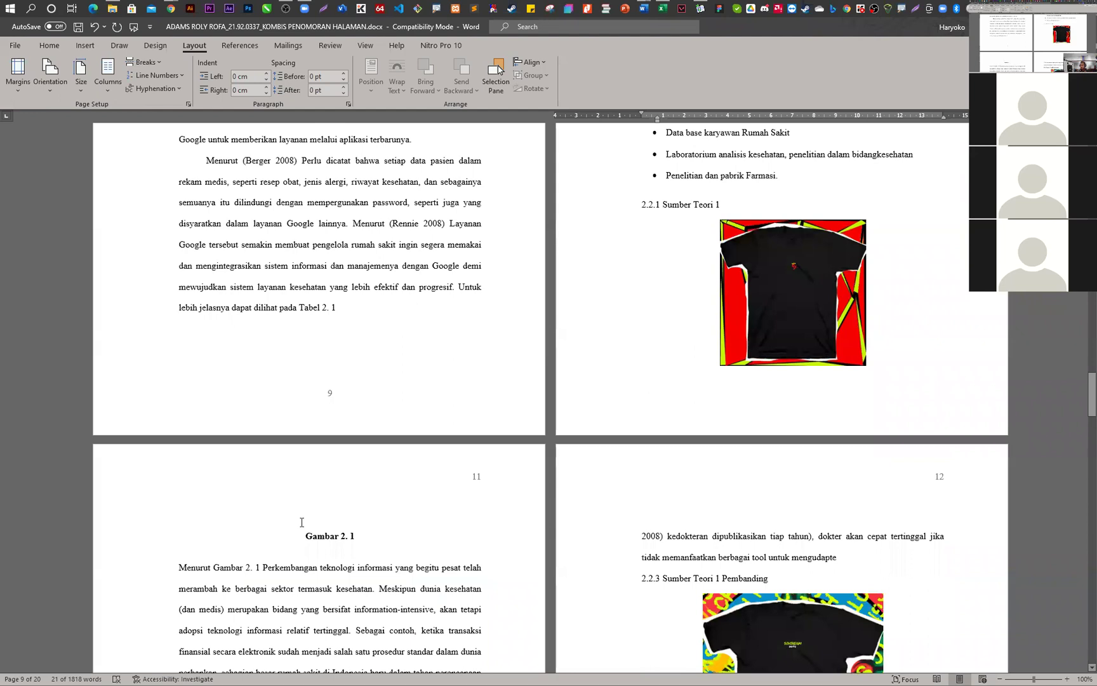
click(770, 199)
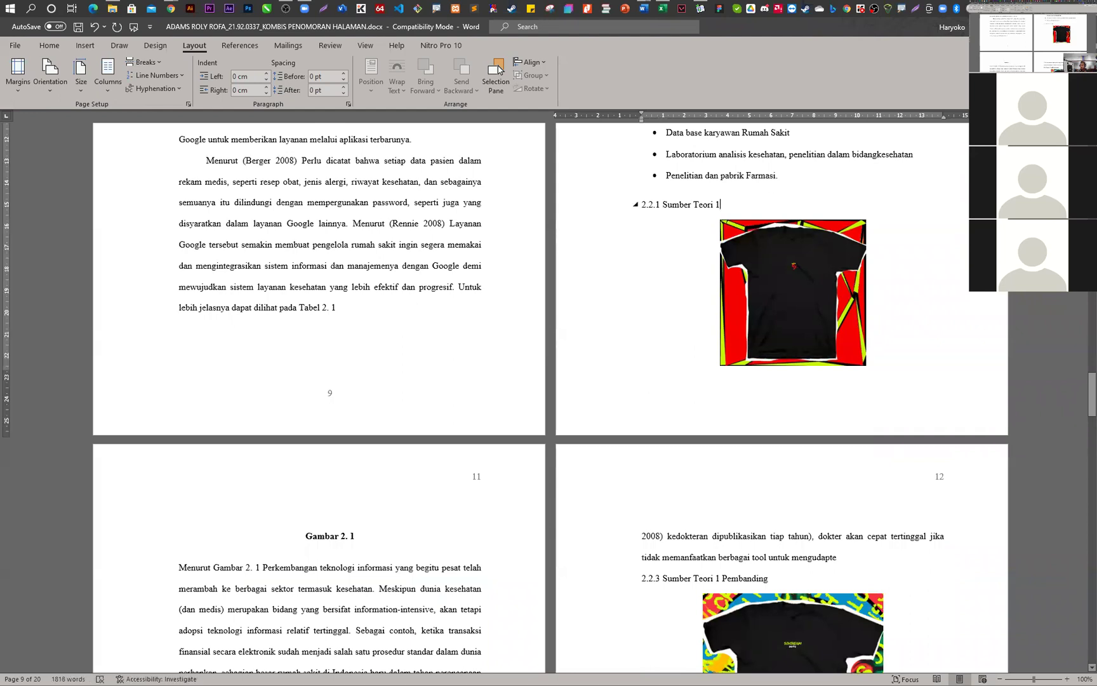
key(Return)
- Examine the figures, tables, captions and page numbers from chapter 2 through DAFTAR PUSTAKA
scroll(683, 320, down, 9)
scroll(684, 323, down, 18)
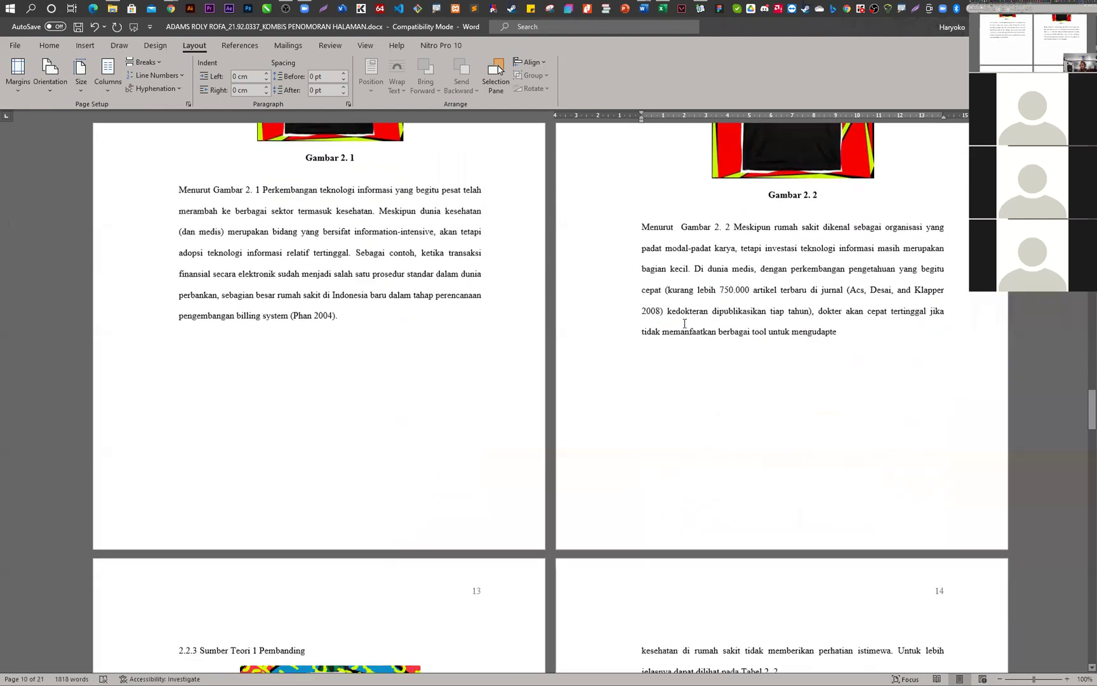
scroll(685, 320, down, 13)
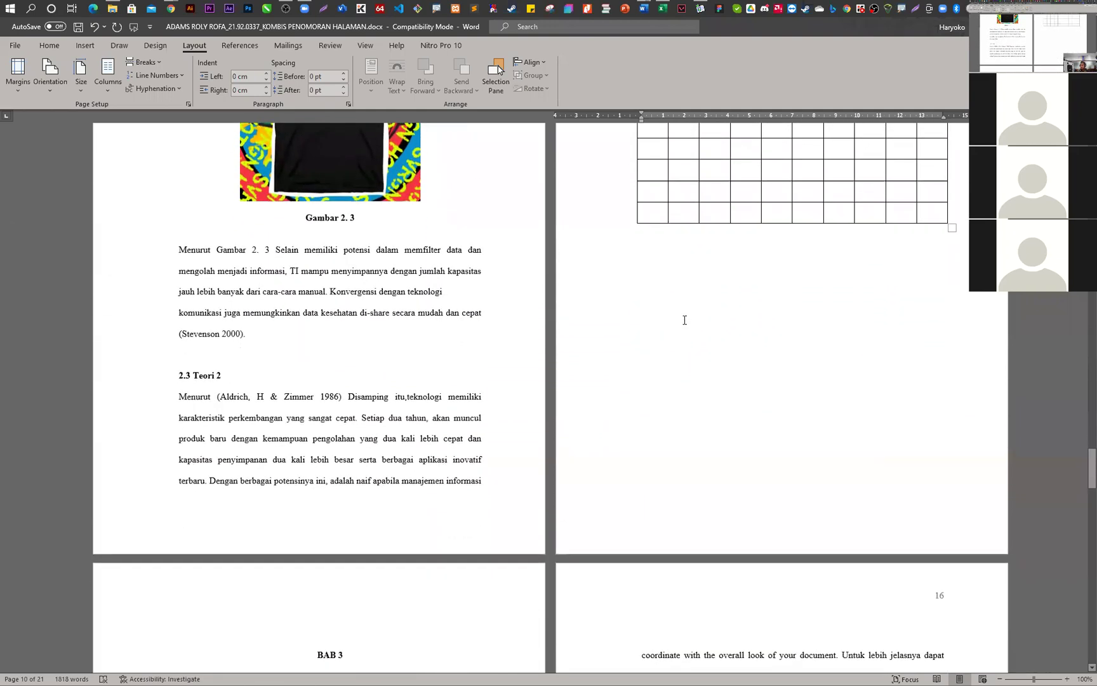
scroll(684, 320, down, 20)
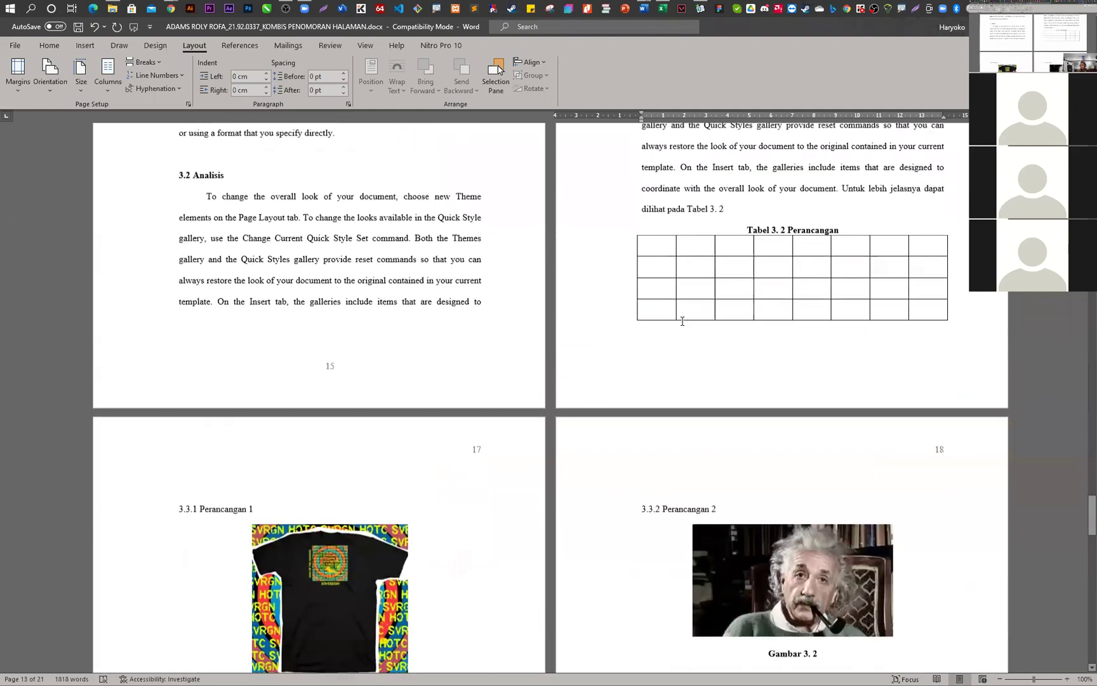
scroll(680, 330, down, 10)
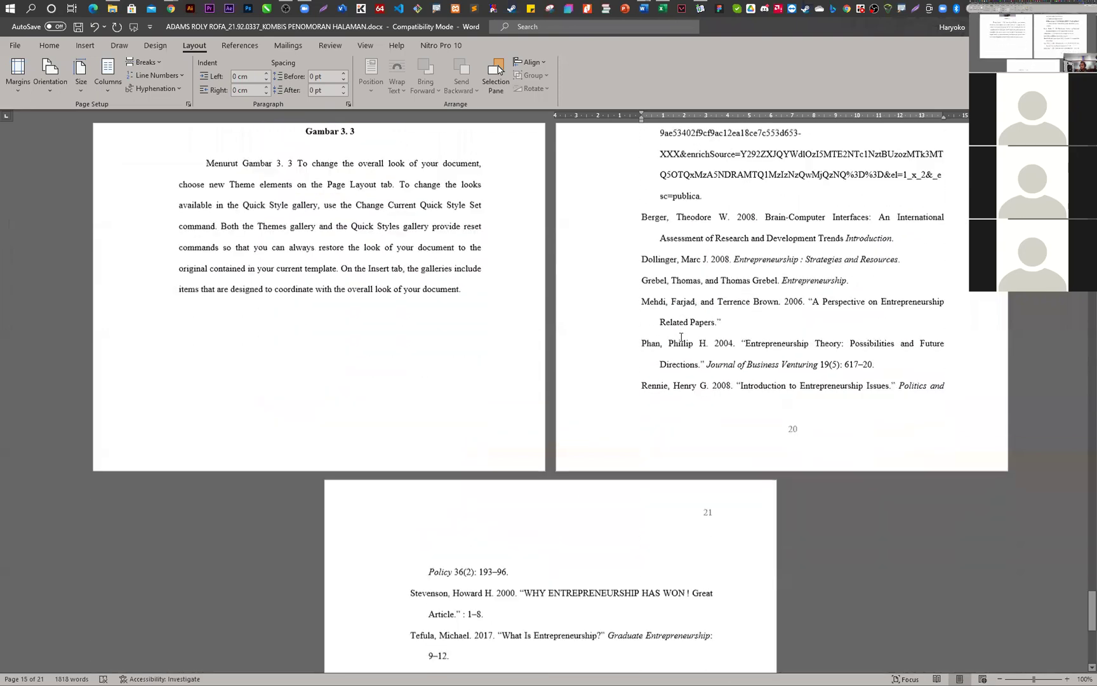
scroll(684, 330, up, 20)
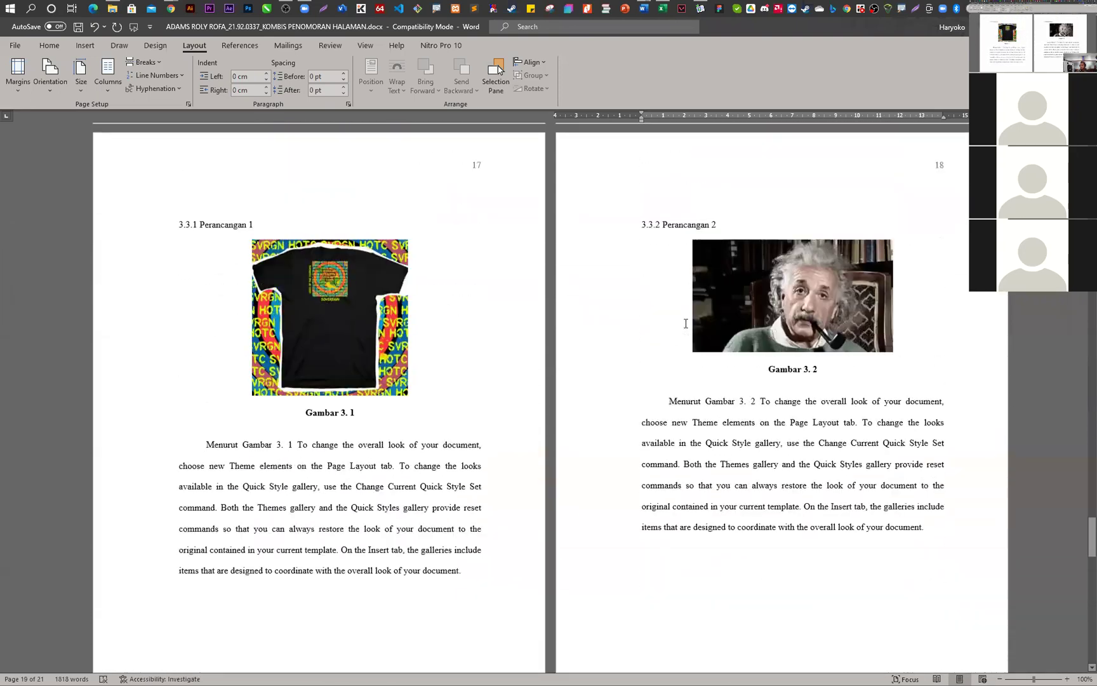
scroll(714, 344, up, 2)
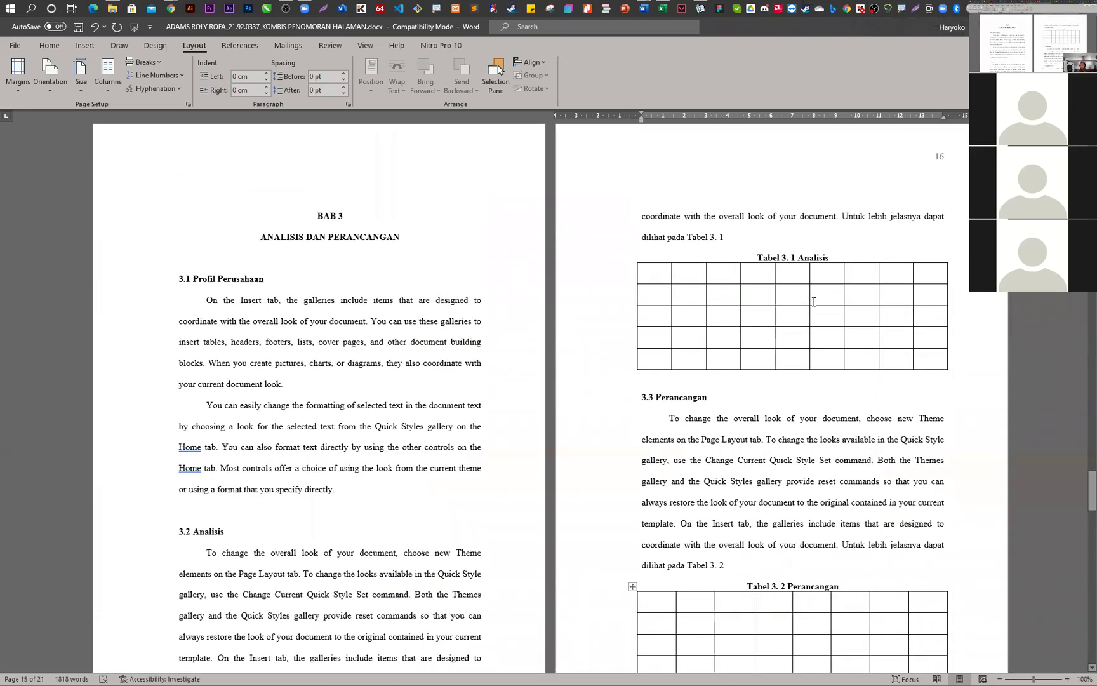
scroll(713, 534, up, 20)
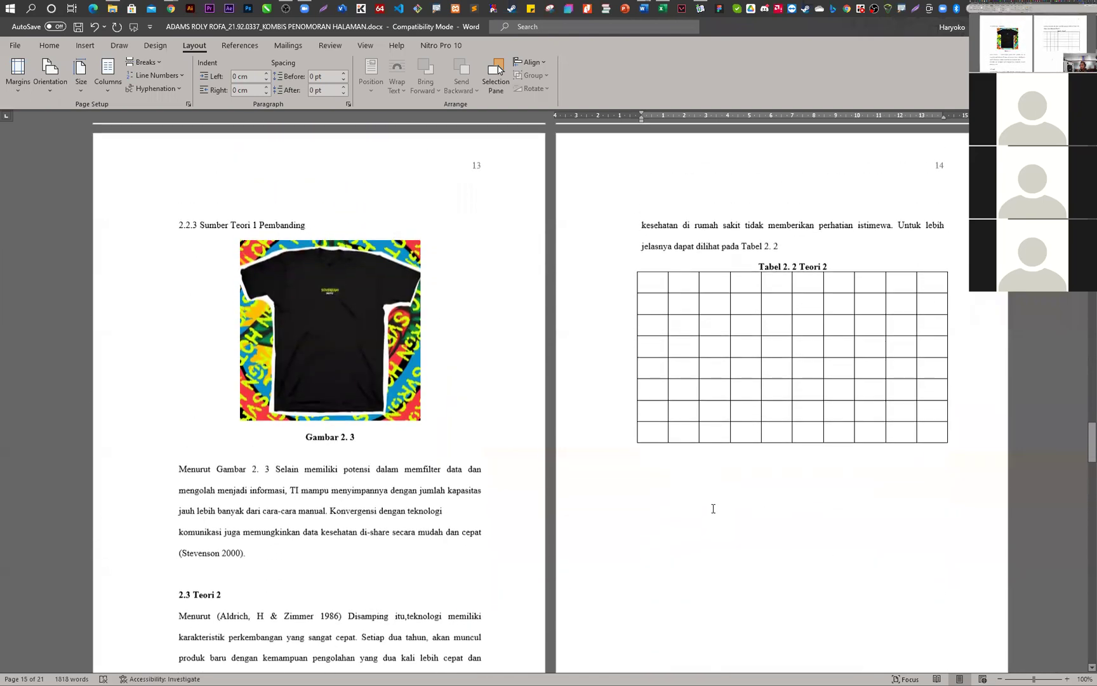
scroll(713, 507, down, 10)
scroll(631, 571, down, 20)
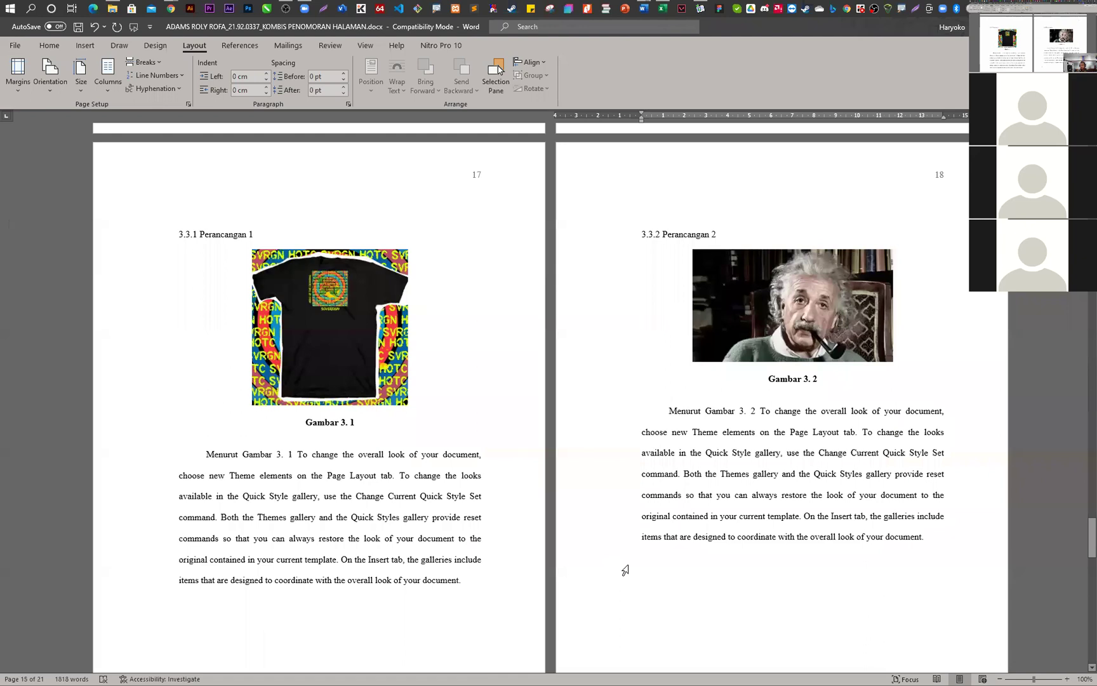
scroll(625, 570, down, 20)
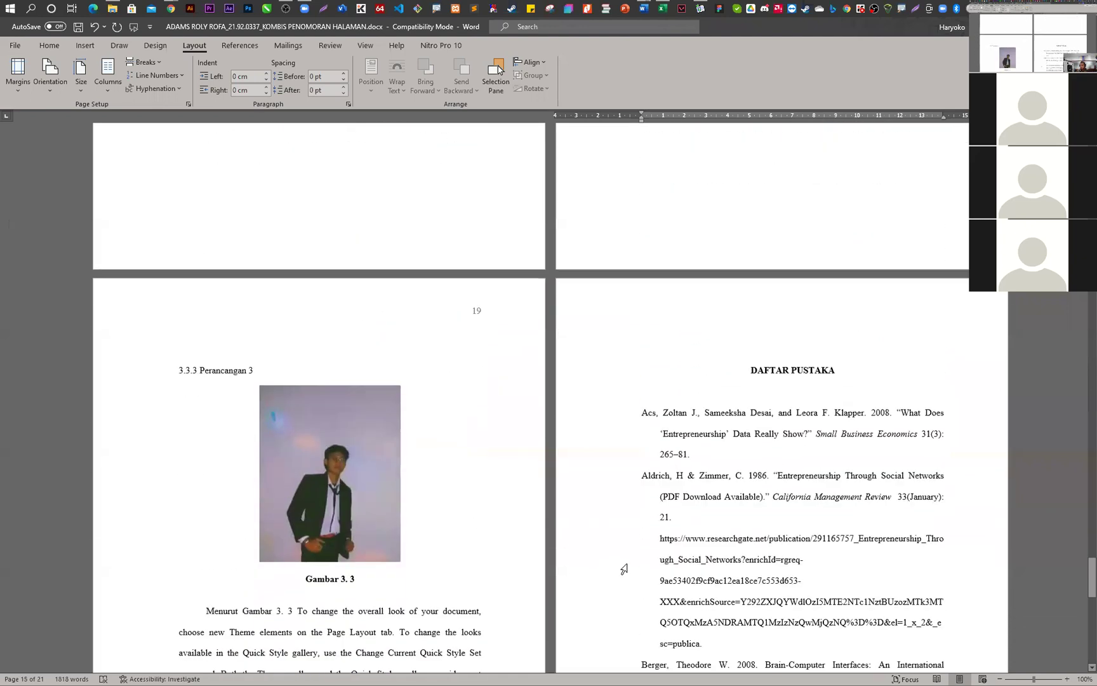
scroll(625, 570, down, 20)
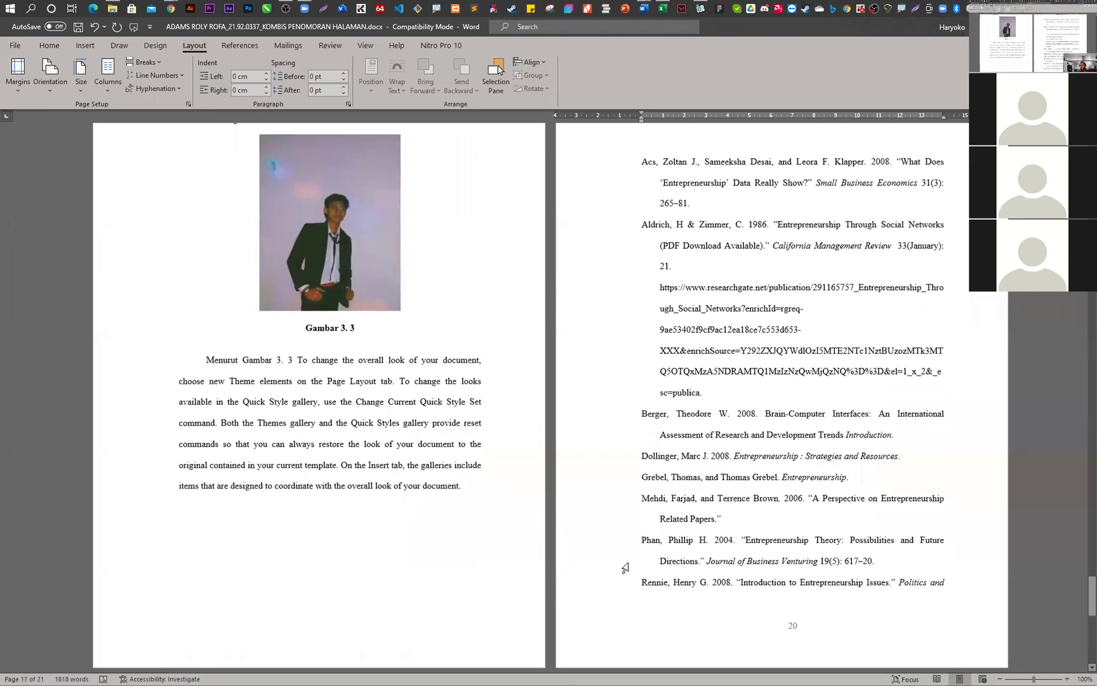
scroll(803, 512, up, 12)
scroll(803, 512, up, 6)
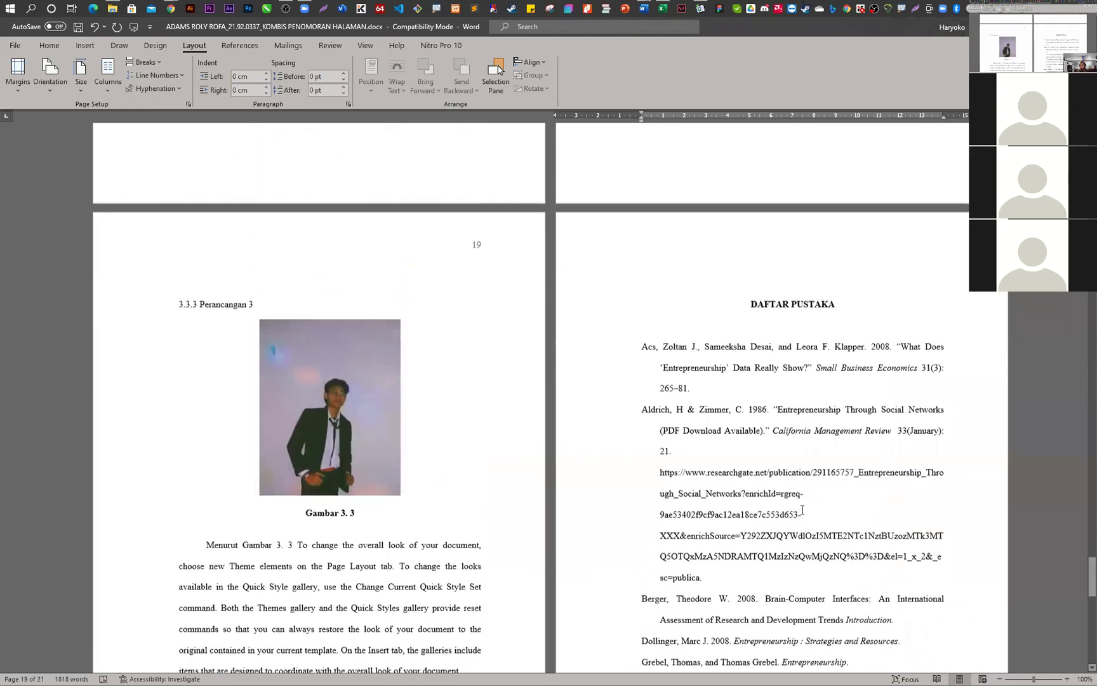
scroll(794, 503, up, 15)
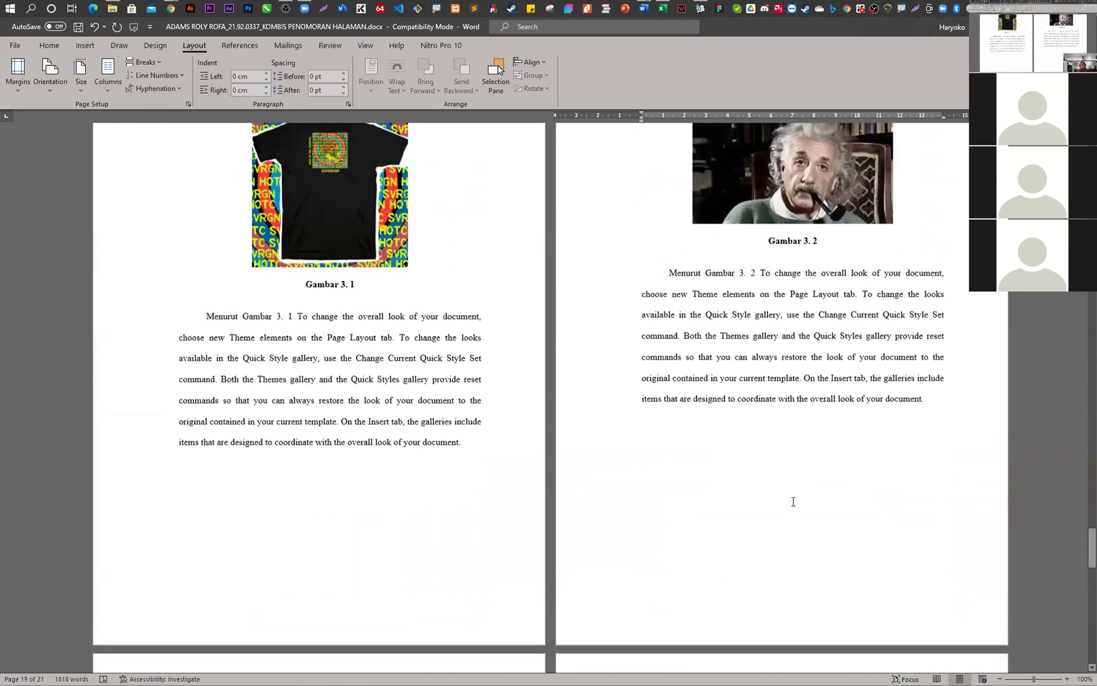
scroll(792, 500, up, 12)
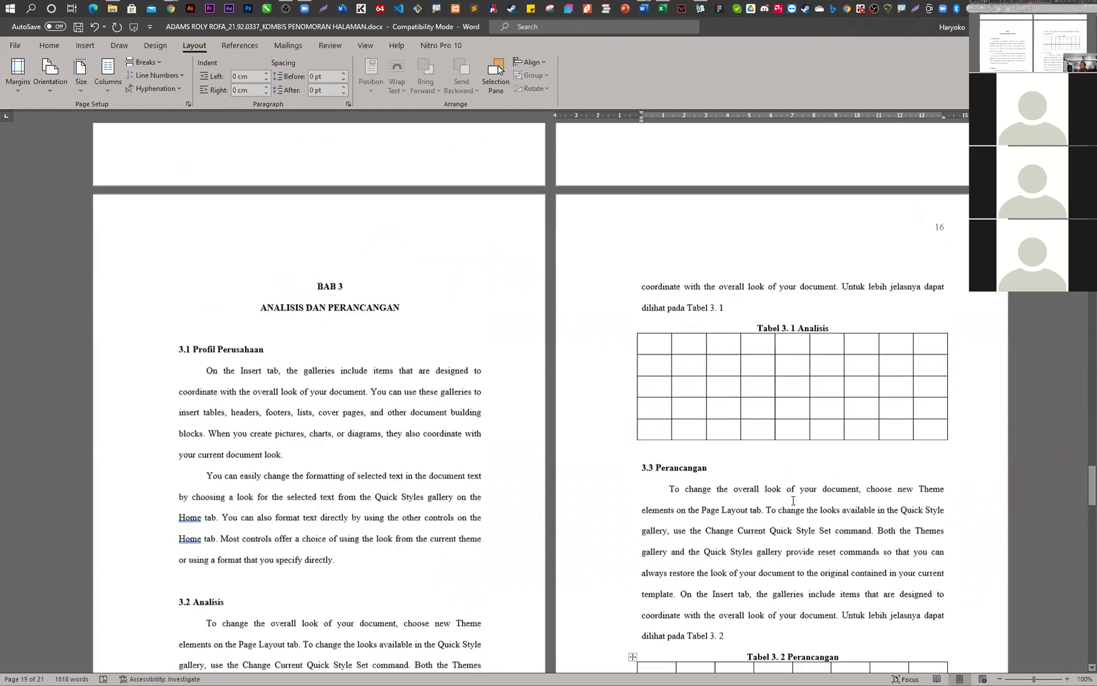
scroll(792, 499, up, 12)
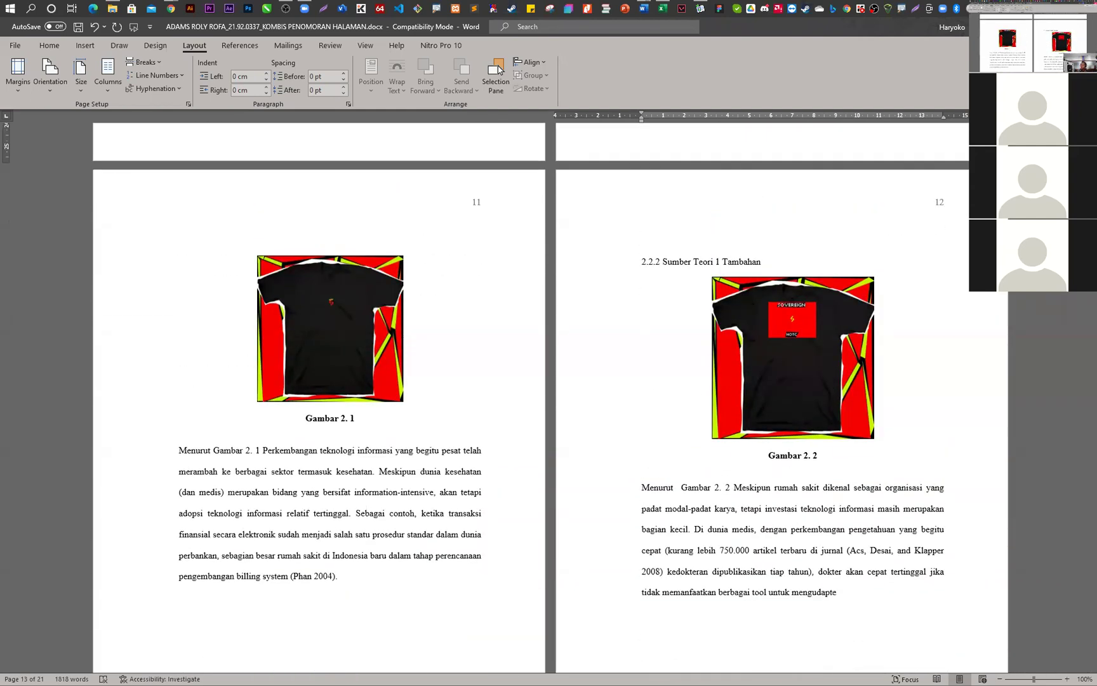
- Close the reviewed assignment document and return to the WASKITA grading list in the browser
key(alt+F4)
click(500, 383)
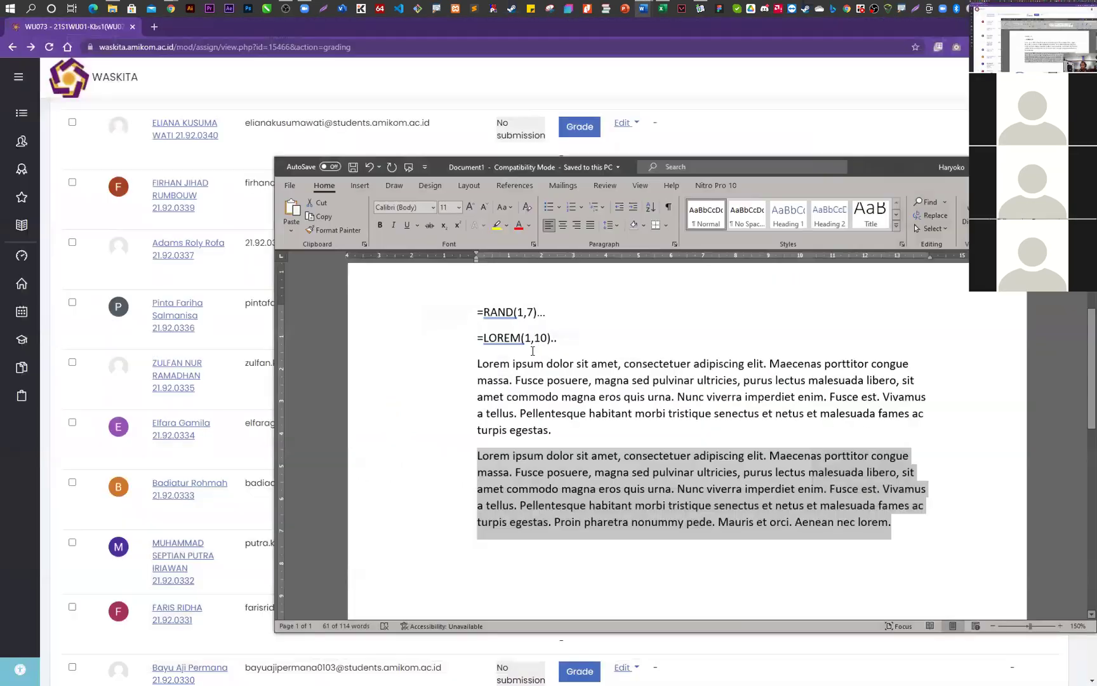
click(936, 108)
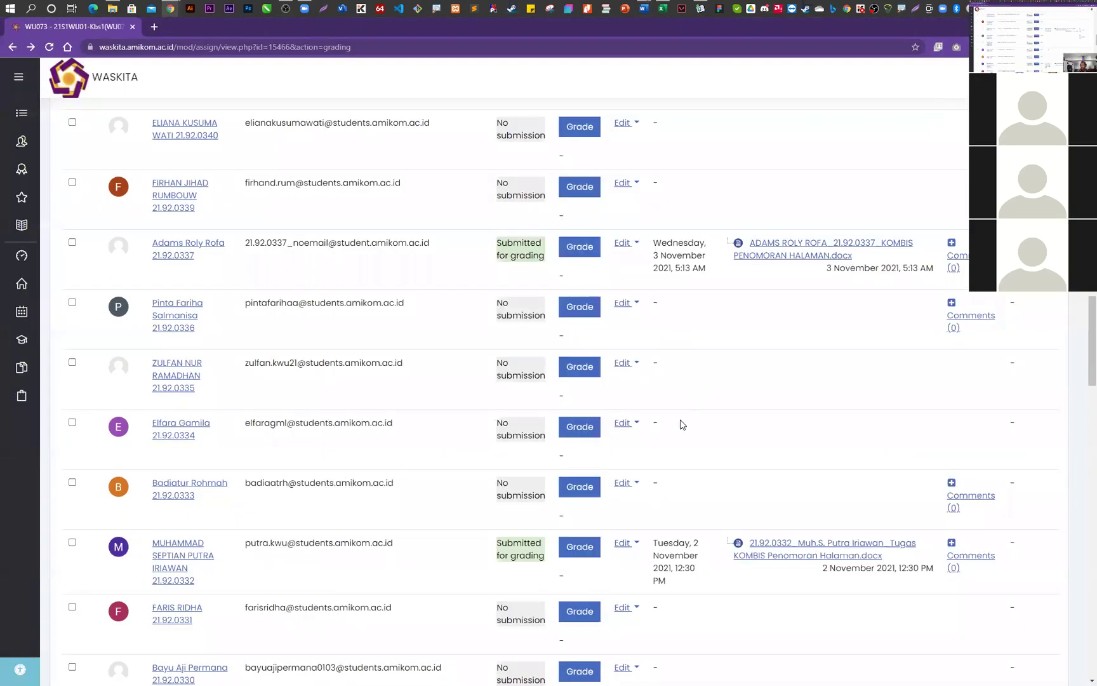
- Grade the submission that was just reviewed with 95 out of 100 and save it, continuing to the next student
scroll(661, 475, down, 2)
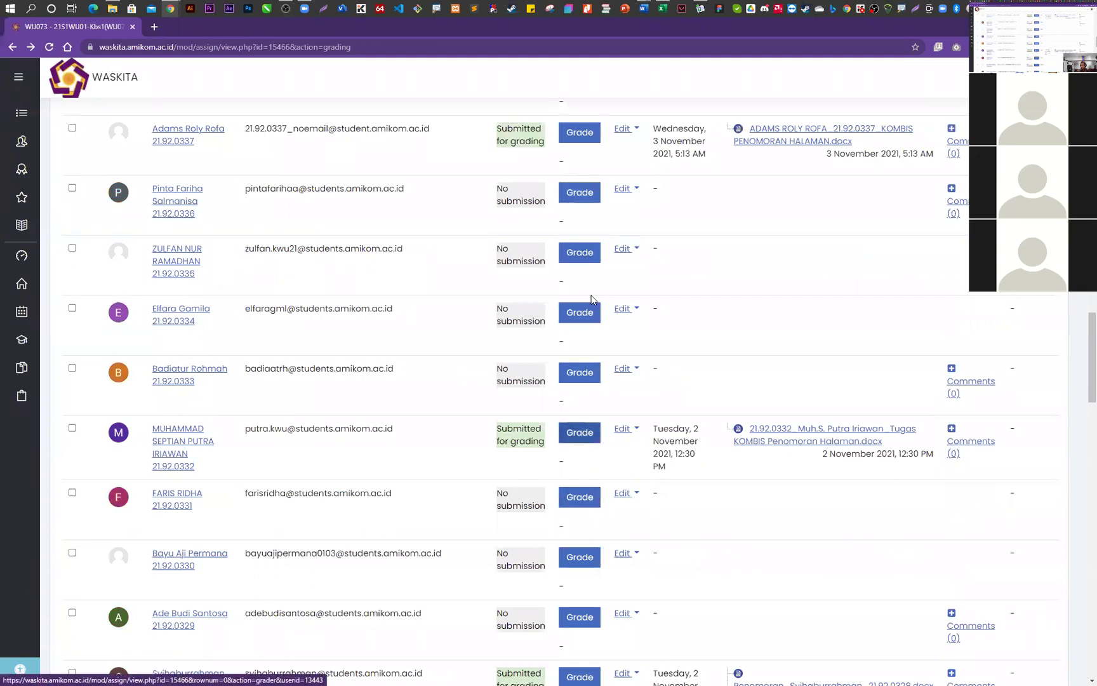
click(589, 136)
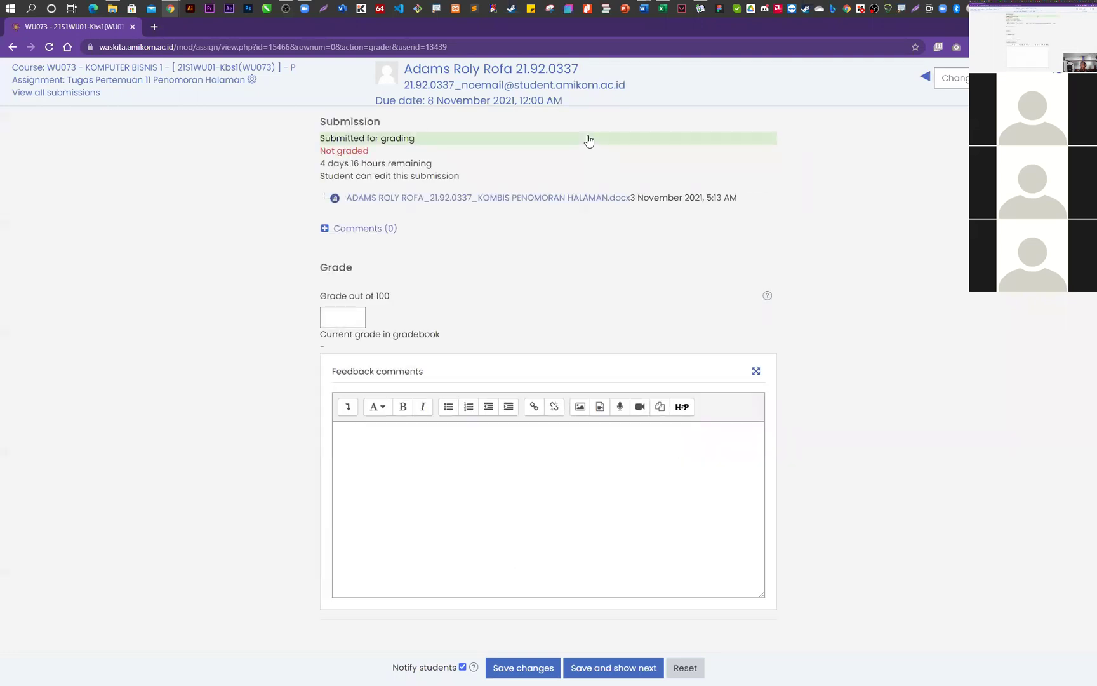
click(356, 319)
text(95)
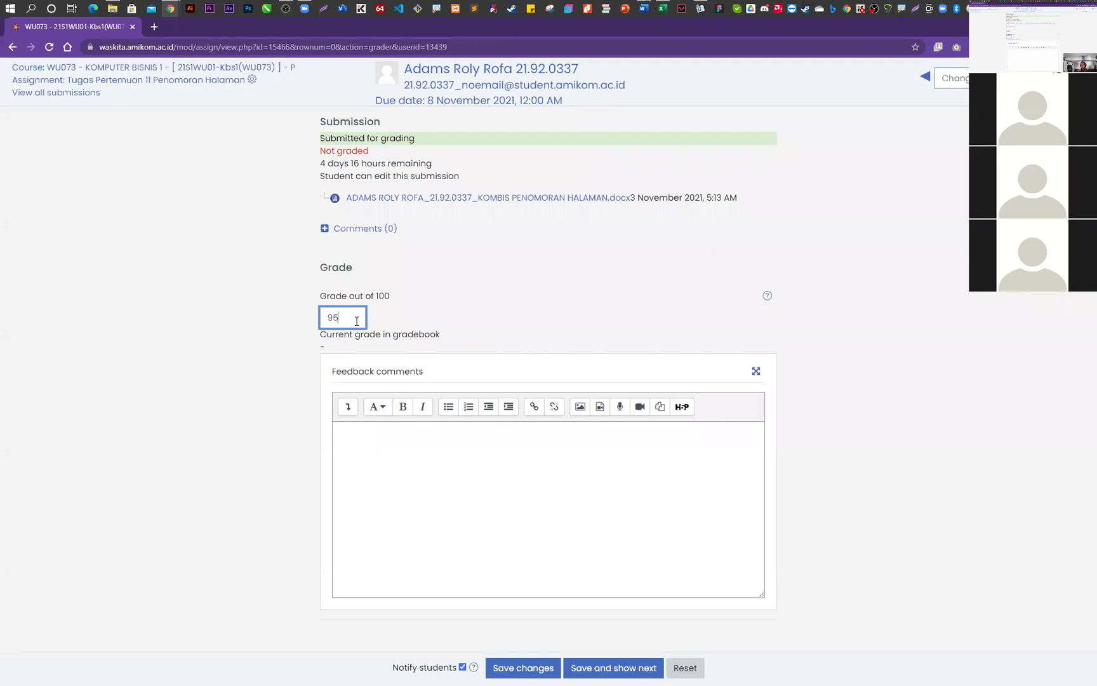
click(633, 667)
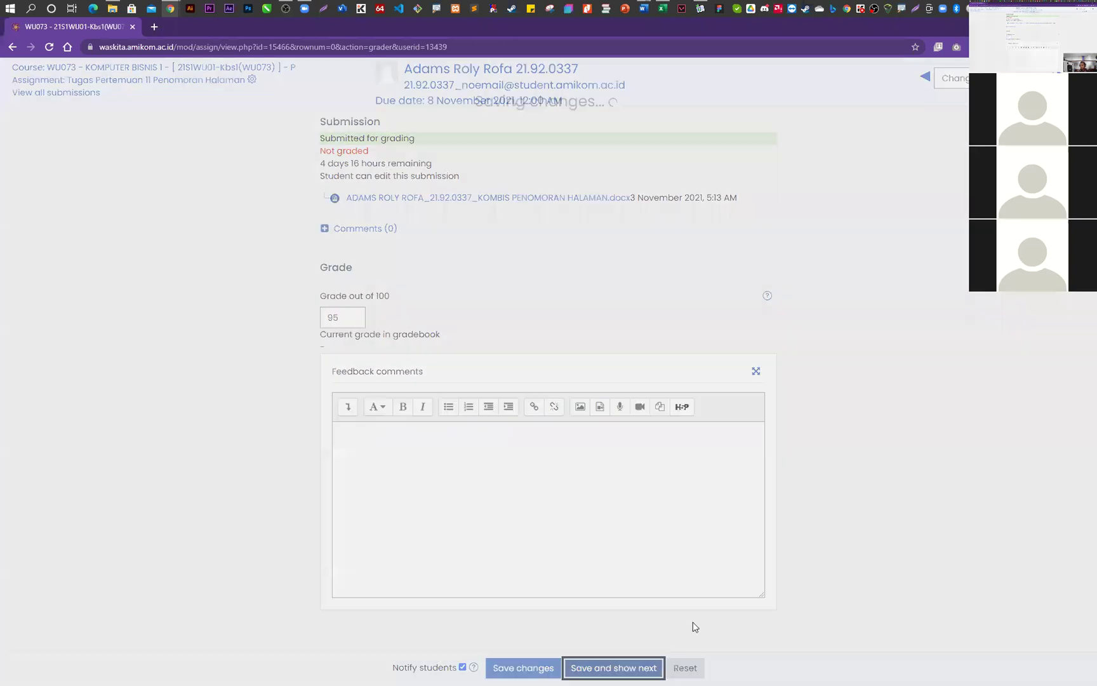
click(798, 161)
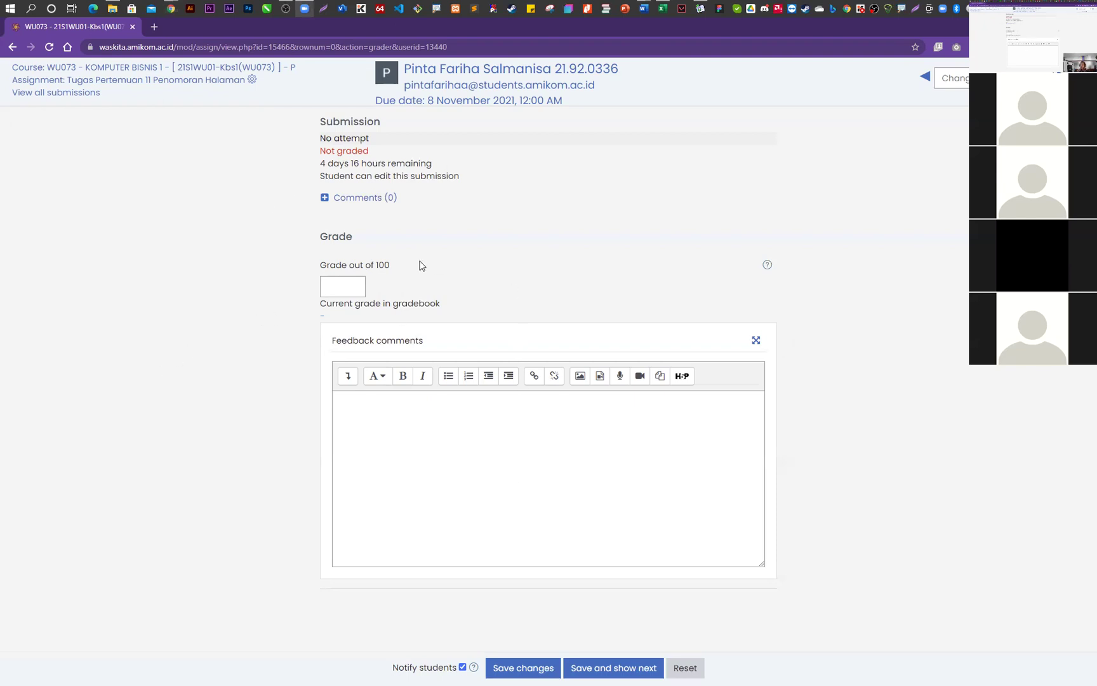
- Find another student's submission in the grading list by the student number's ending and open its Tugas Word-Penomoran Halaman document for editing
click(12, 49)
scroll(590, 394, down, 10)
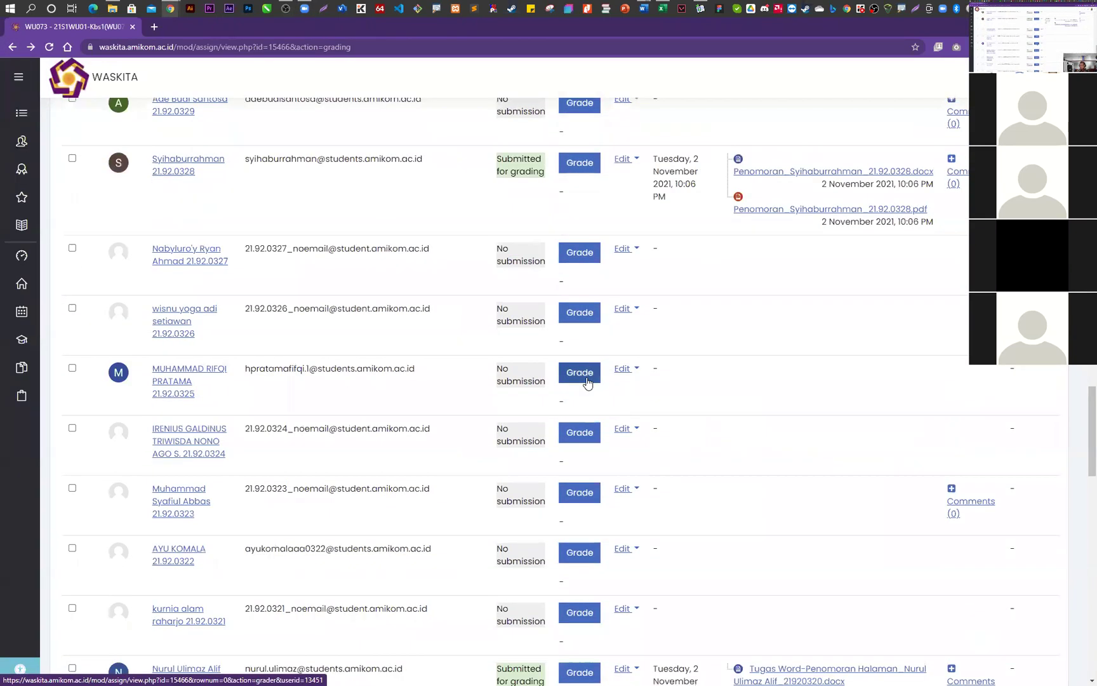
key(ctrl+f)
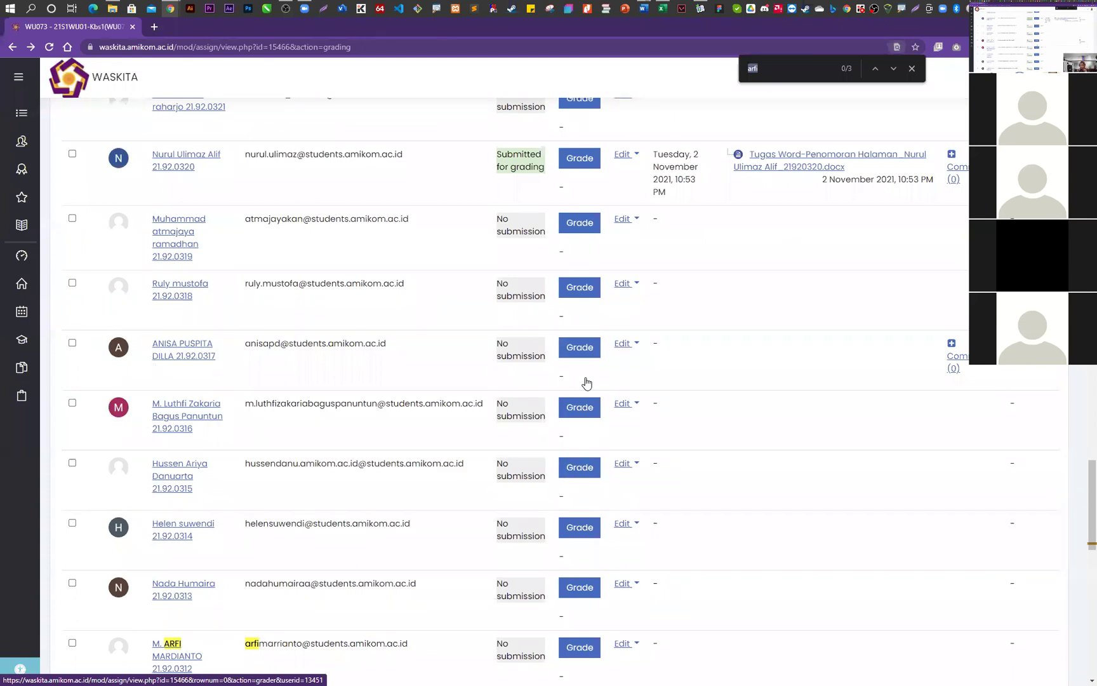
text(0320)
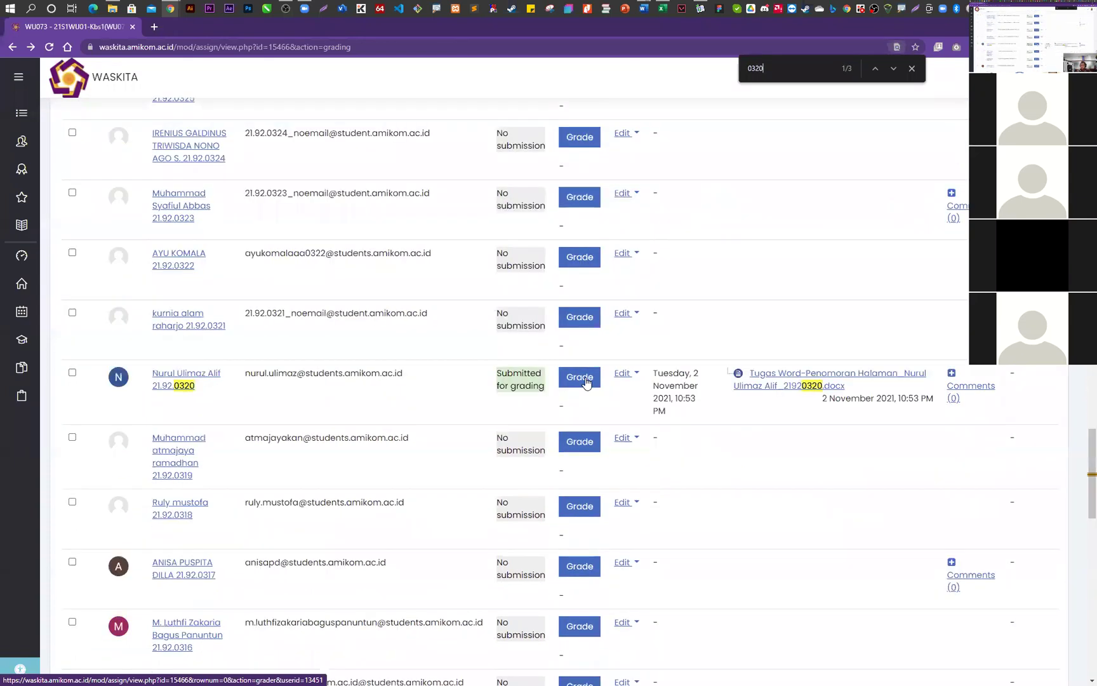
click(795, 376)
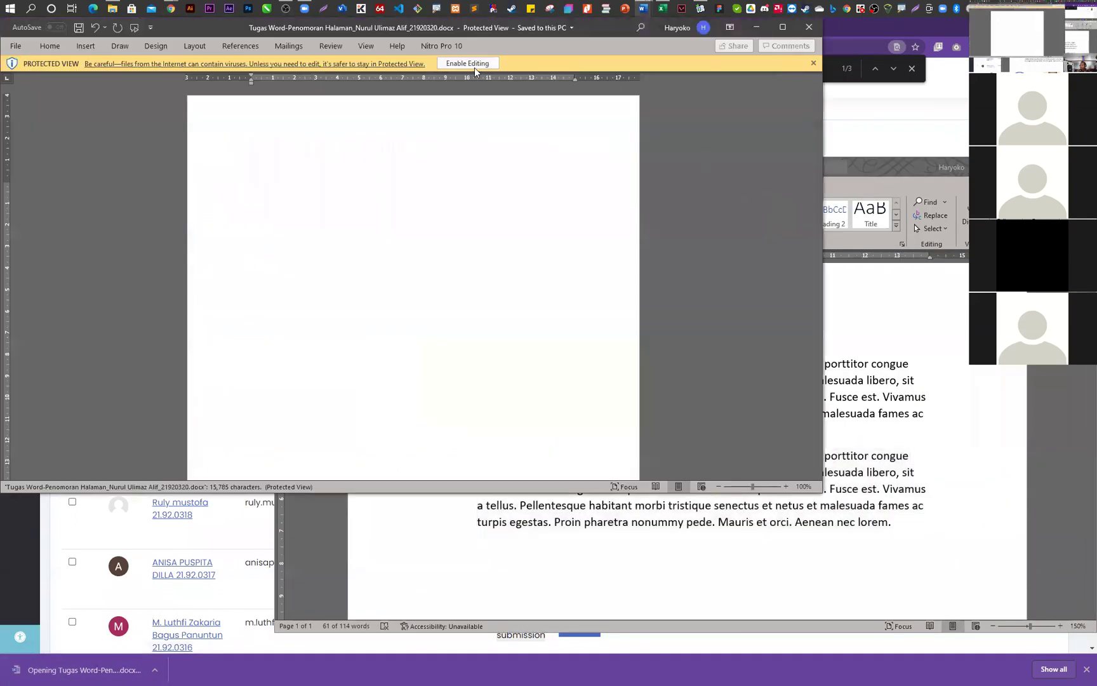
click(464, 64)
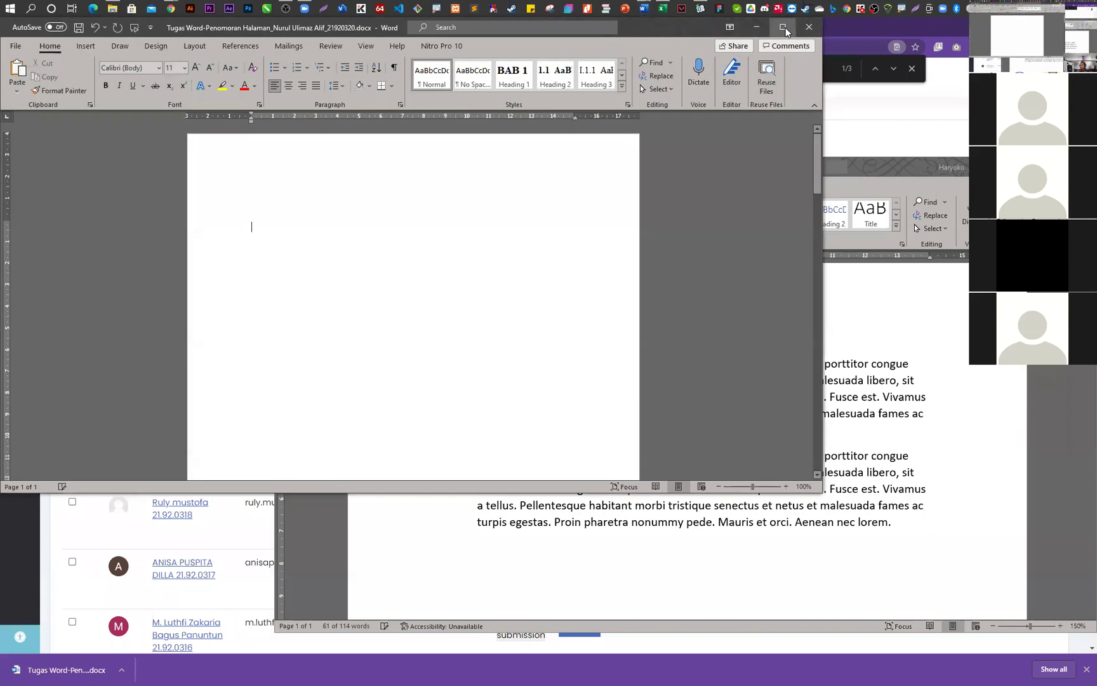
- Examine the page numbering of the opening pages, the KATA PENGANTAR footer and the font of the DAFTAR ISI entries
scroll(665, 390, down, 3)
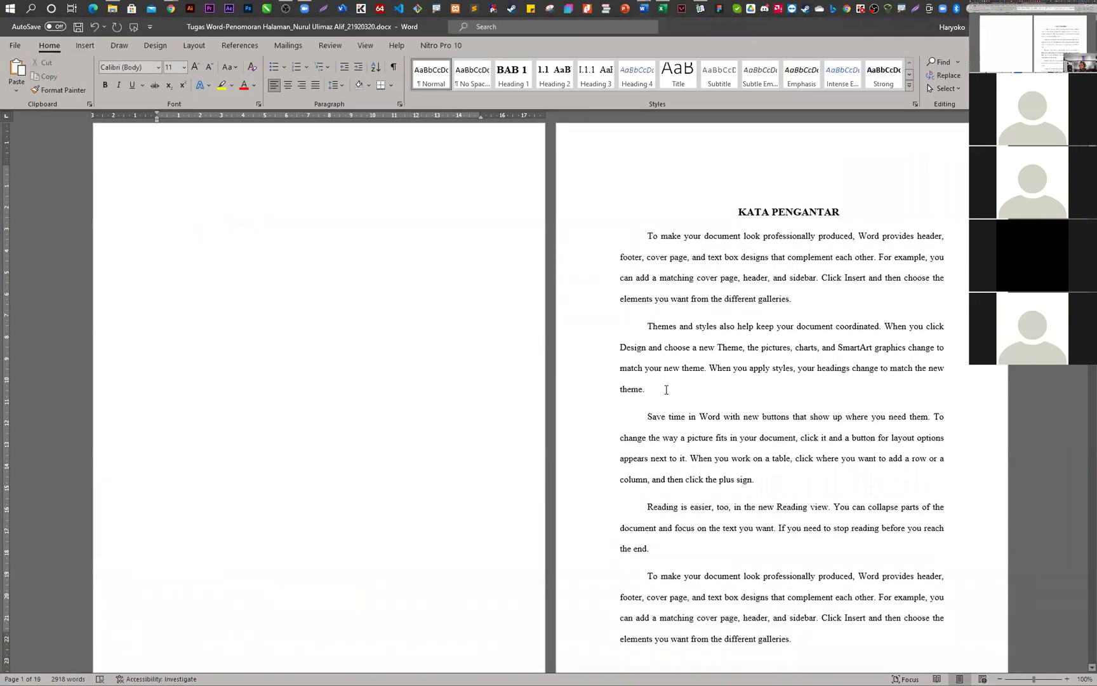
scroll(665, 390, down, 3)
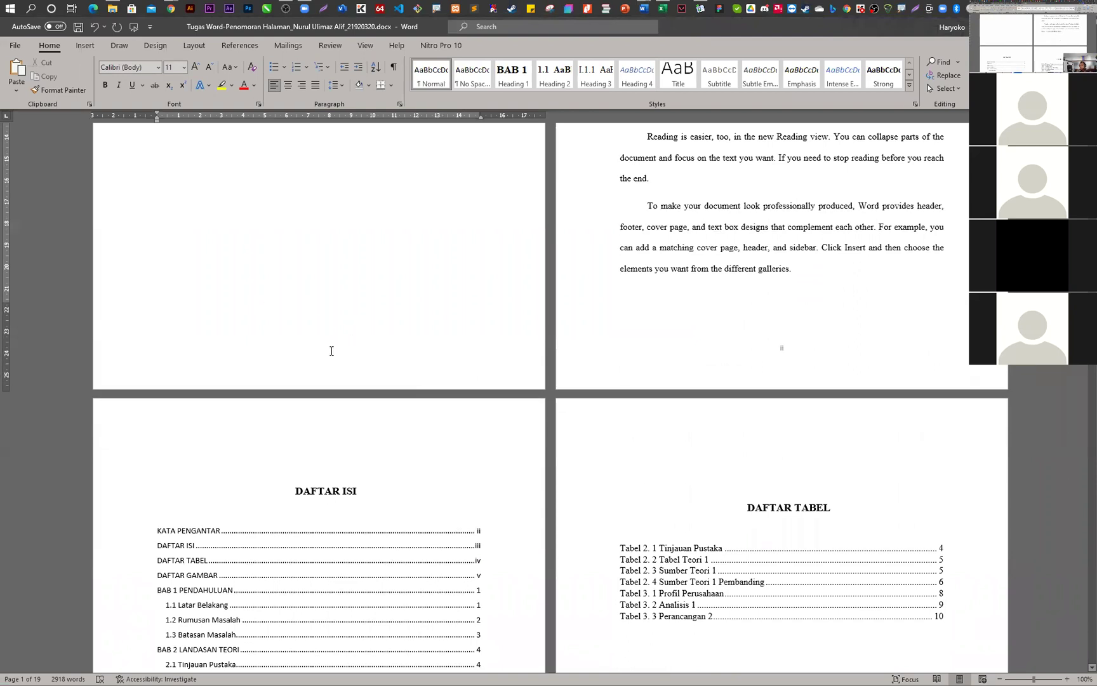
double_click(787, 351)
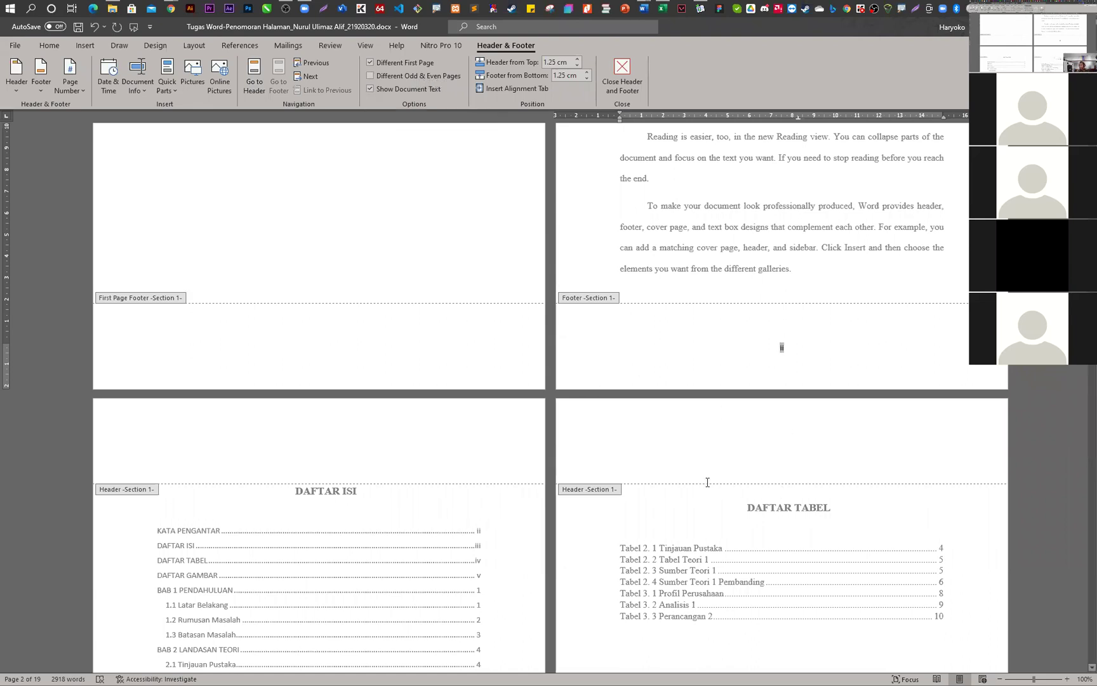
double_click(641, 162)
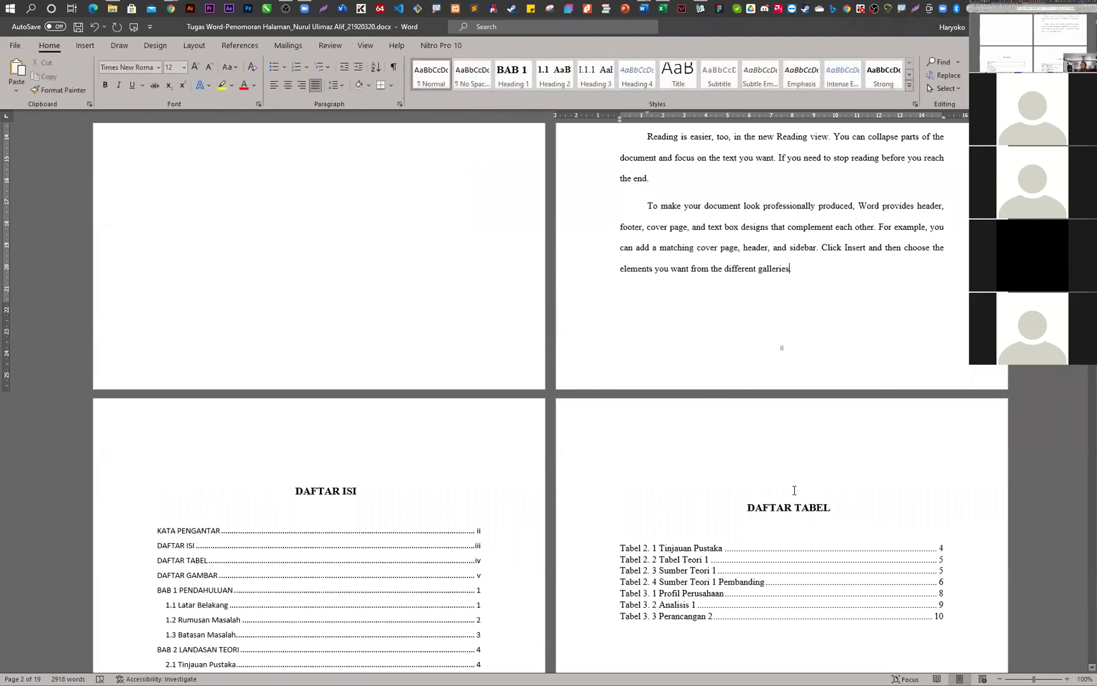
scroll(679, 459, down, 5)
scroll(679, 459, down, 4)
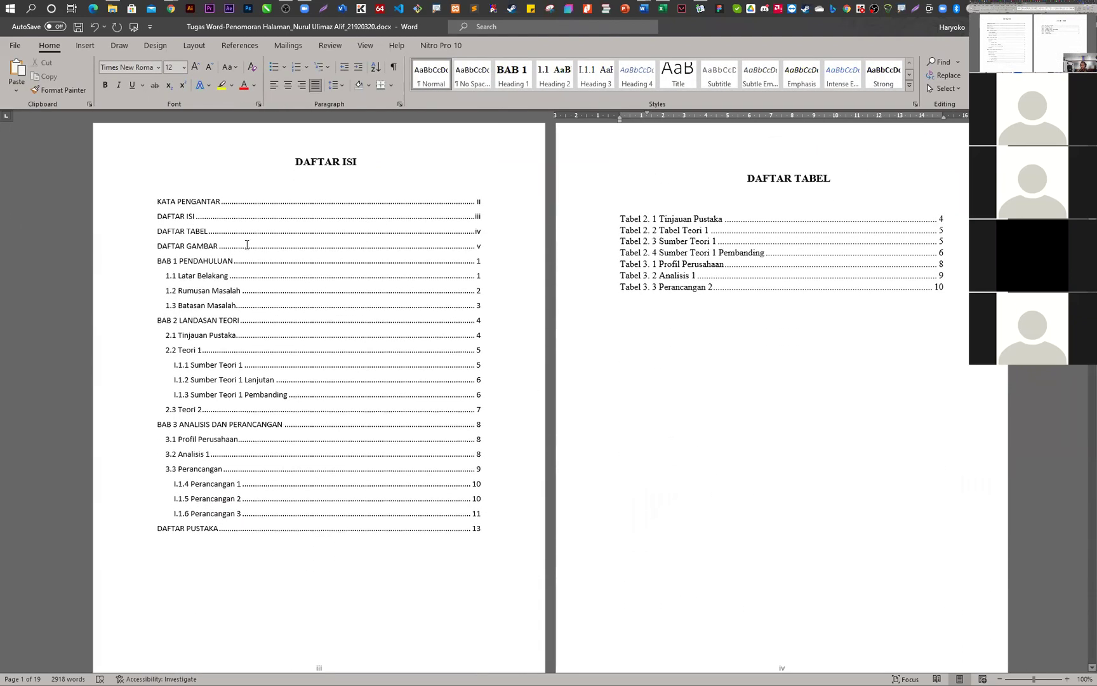
drag(157, 201, 466, 538)
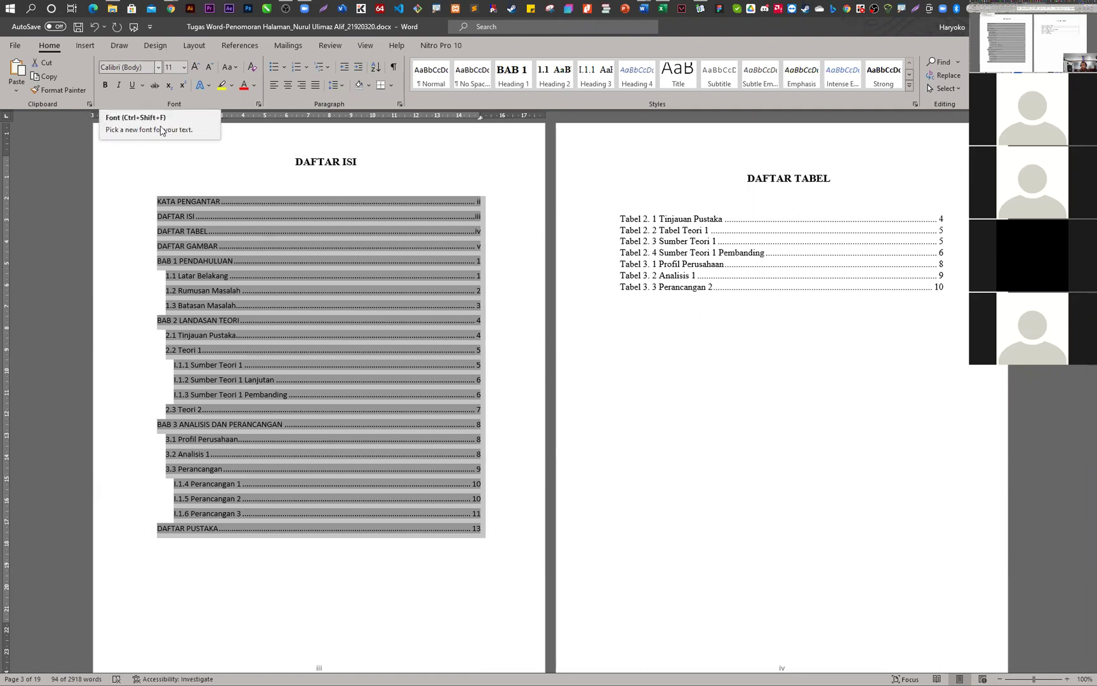
click(461, 583)
scroll(462, 584, up, 3)
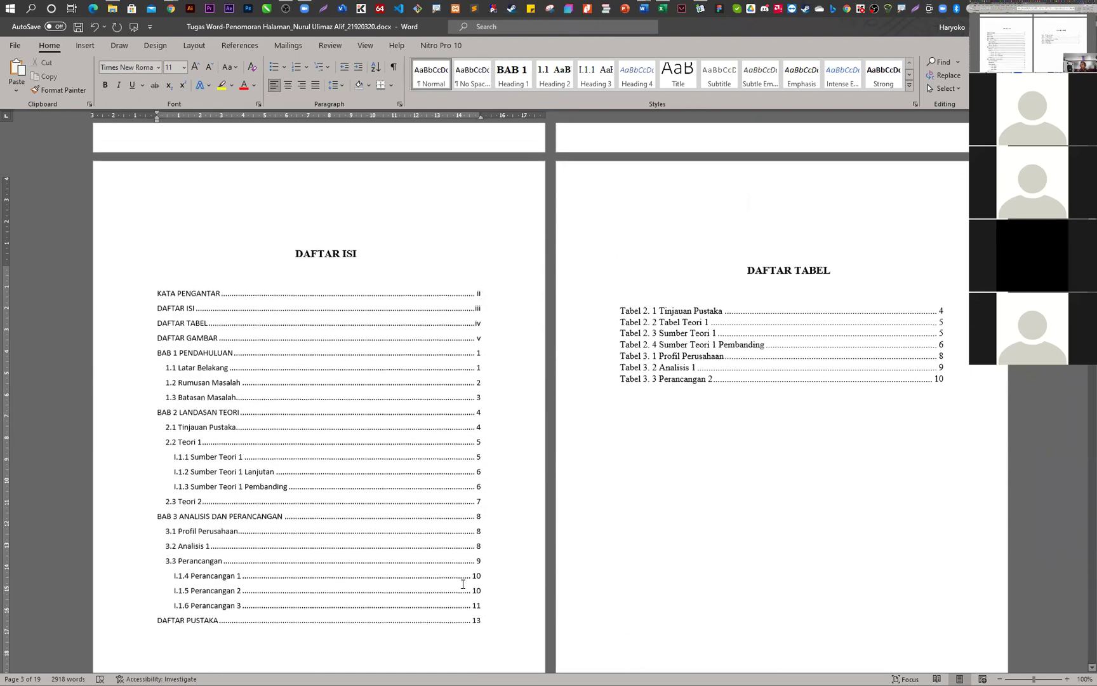
- Open the custom margin settings for the section containing DAFTAR ISI and set the bottom margin to 3 cm
click(359, 276)
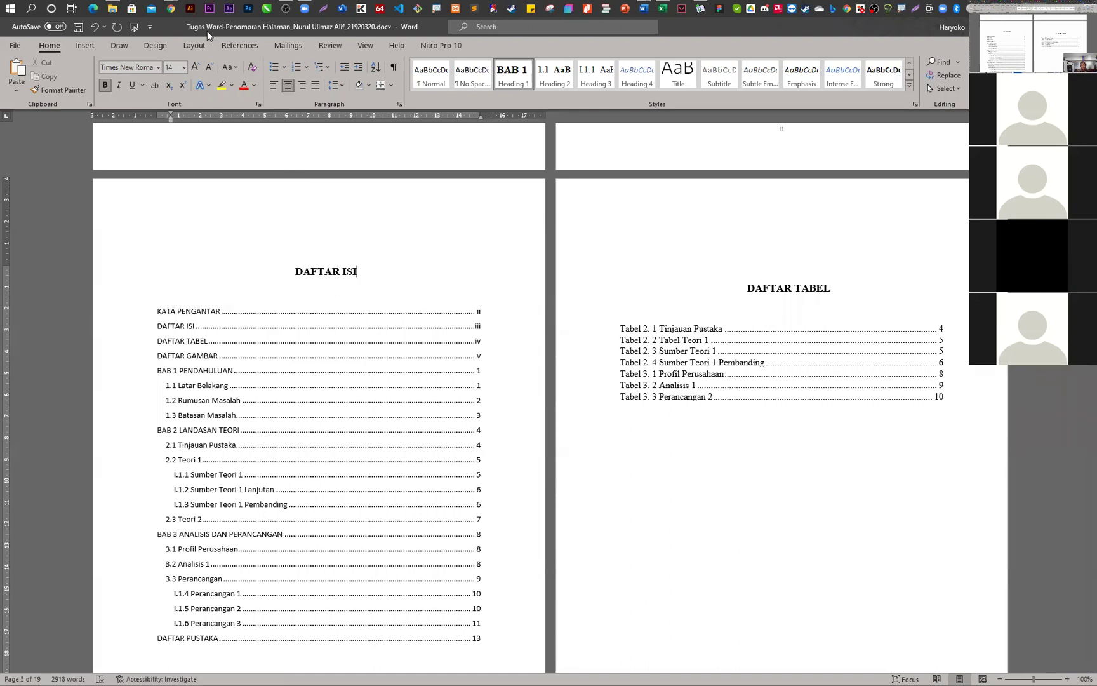
click(194, 45)
click(18, 71)
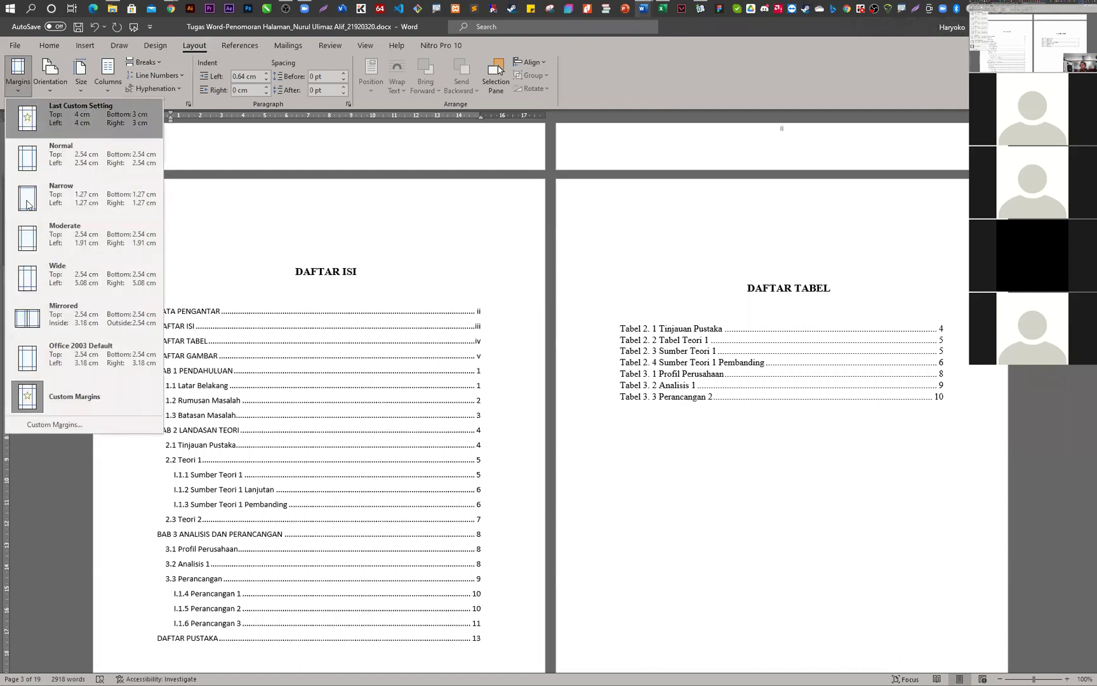
click(51, 423)
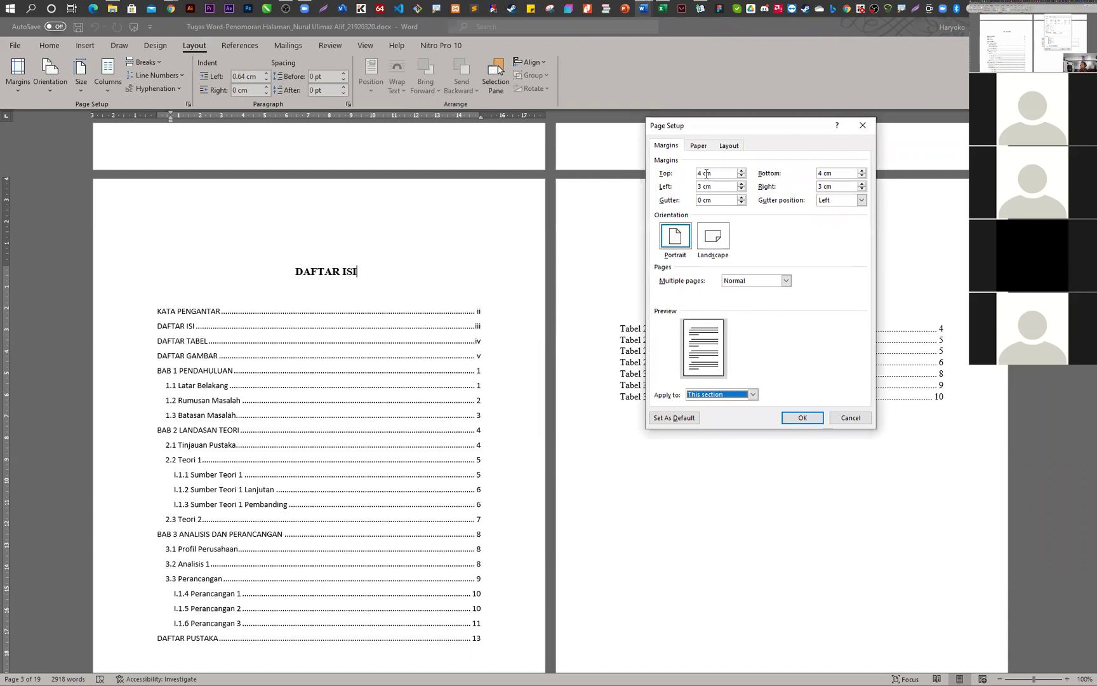
drag(714, 171, 695, 173)
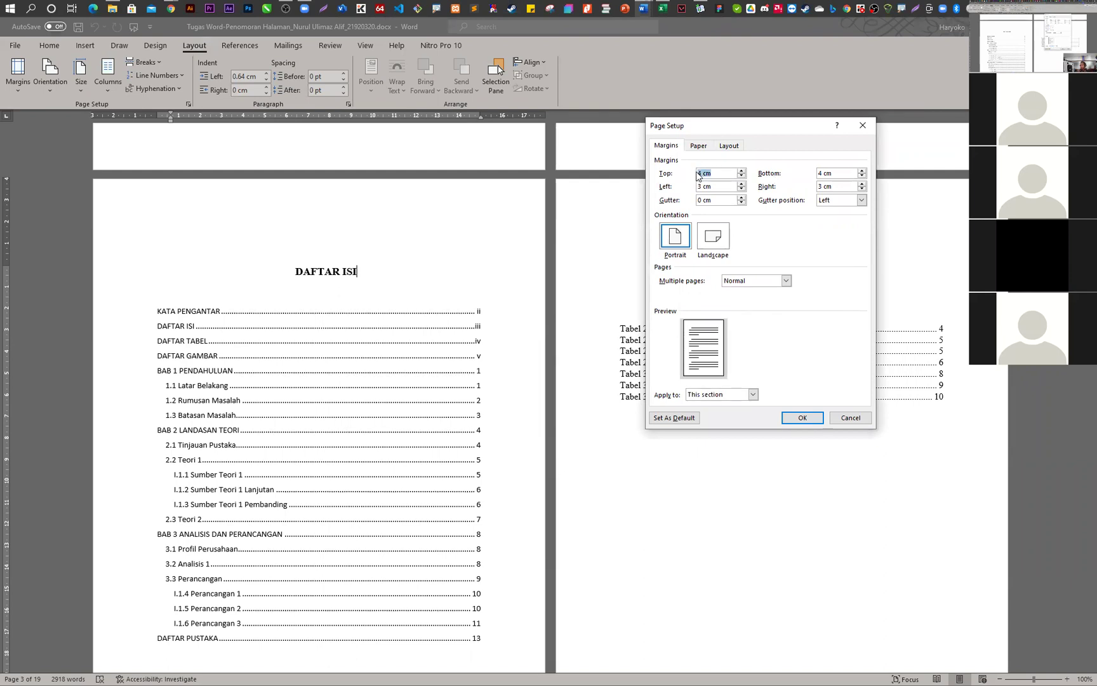
drag(838, 172, 811, 172)
text(3)
- Set this section's left and top margins to 4 cm and its right margin to 3 cm, and apply them
drag(726, 187, 678, 189)
text(4)
drag(717, 178, 640, 174)
text(4)
key(Tab)
key(Tab)
key(Tab)
text(3)
click(803, 418)
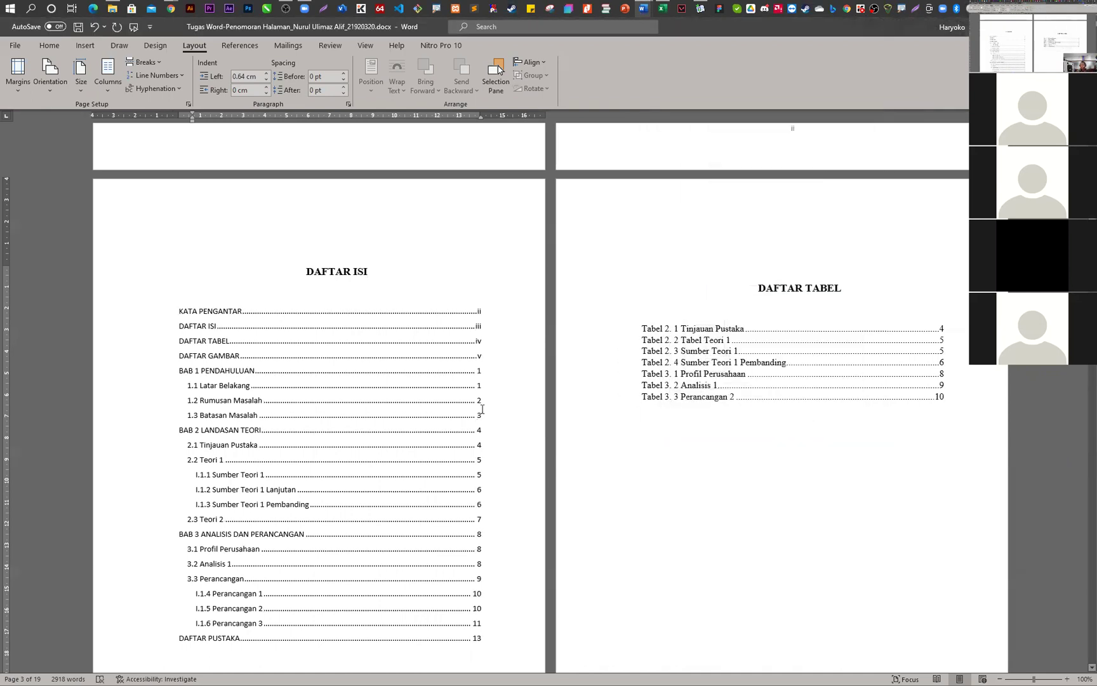
- Modify the Heading 2 style used by 1.1 Latar Belakang, reducing its left indent to 0 cm
scroll(492, 379, down, 7)
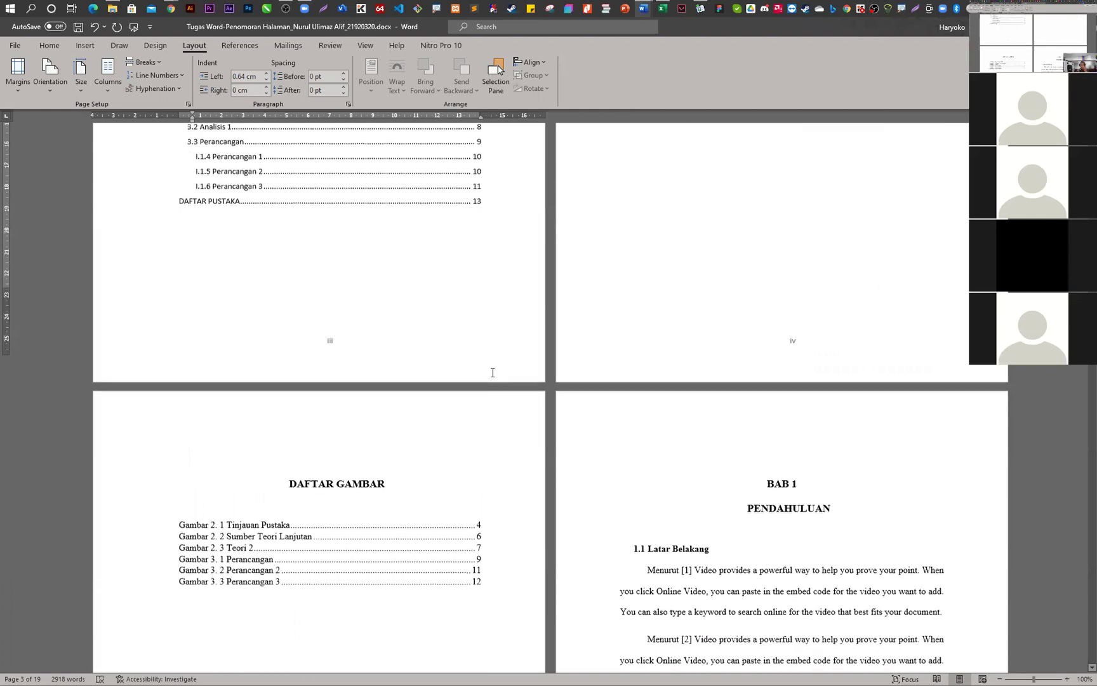
scroll(492, 372, down, 5)
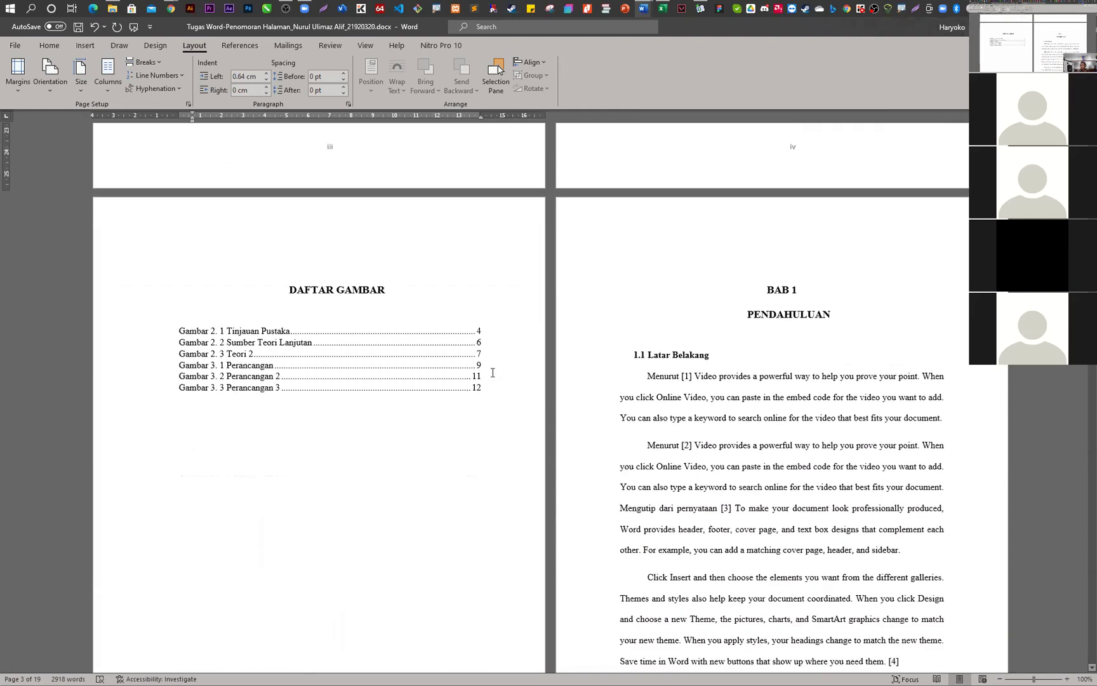
scroll(725, 378, down, 4)
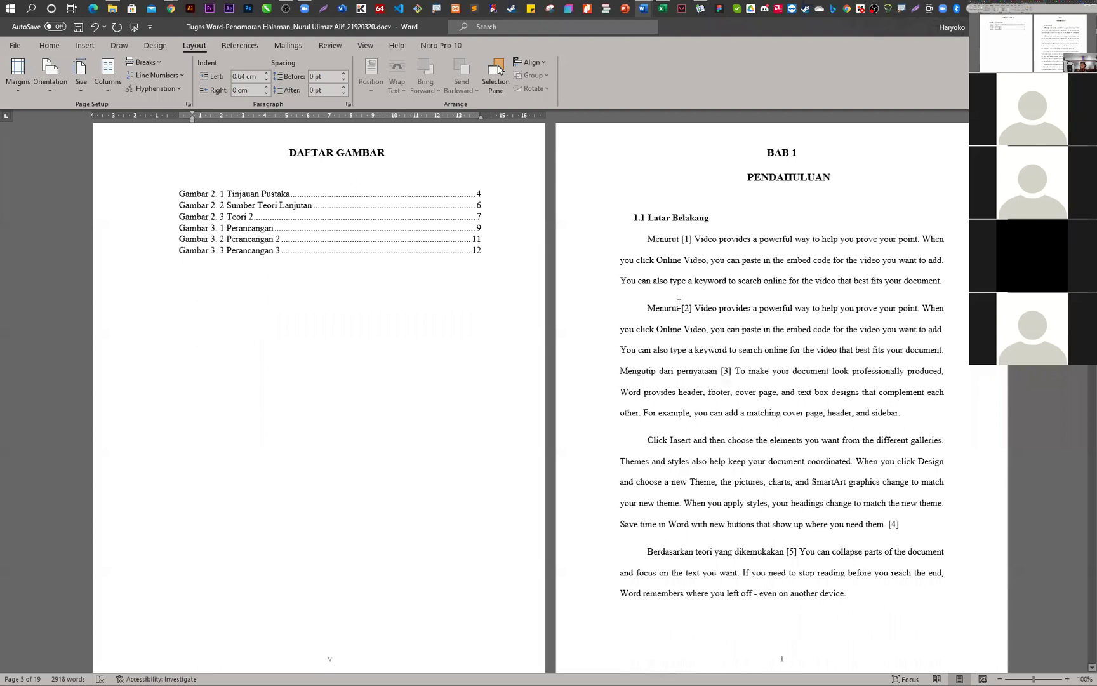
click(645, 219)
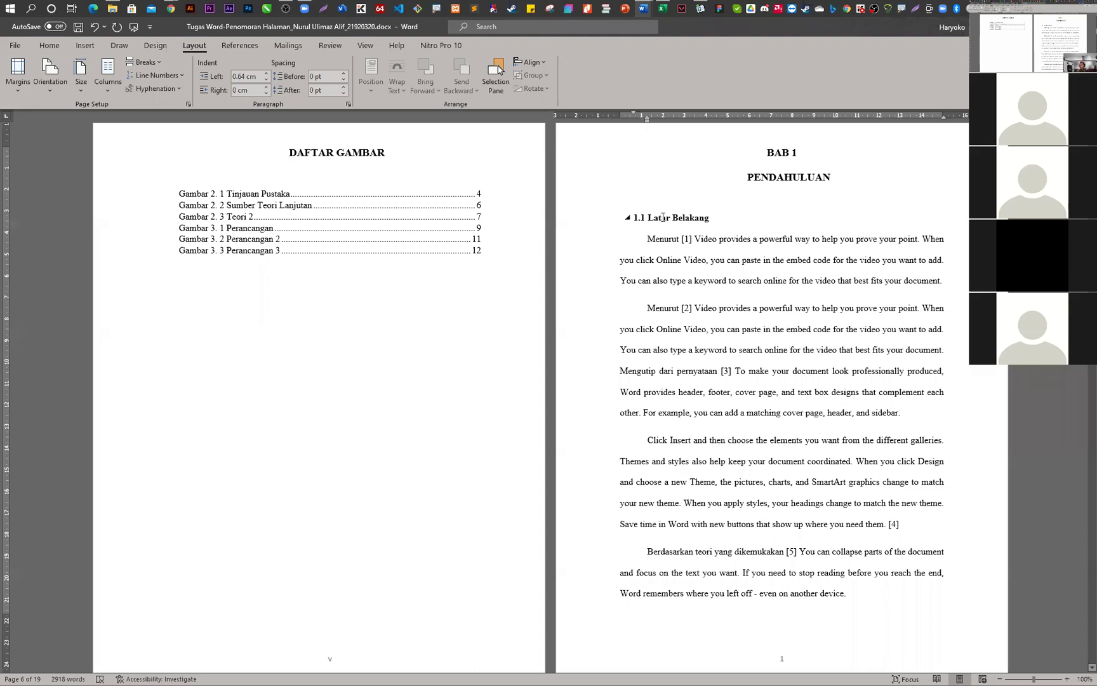
click(48, 45)
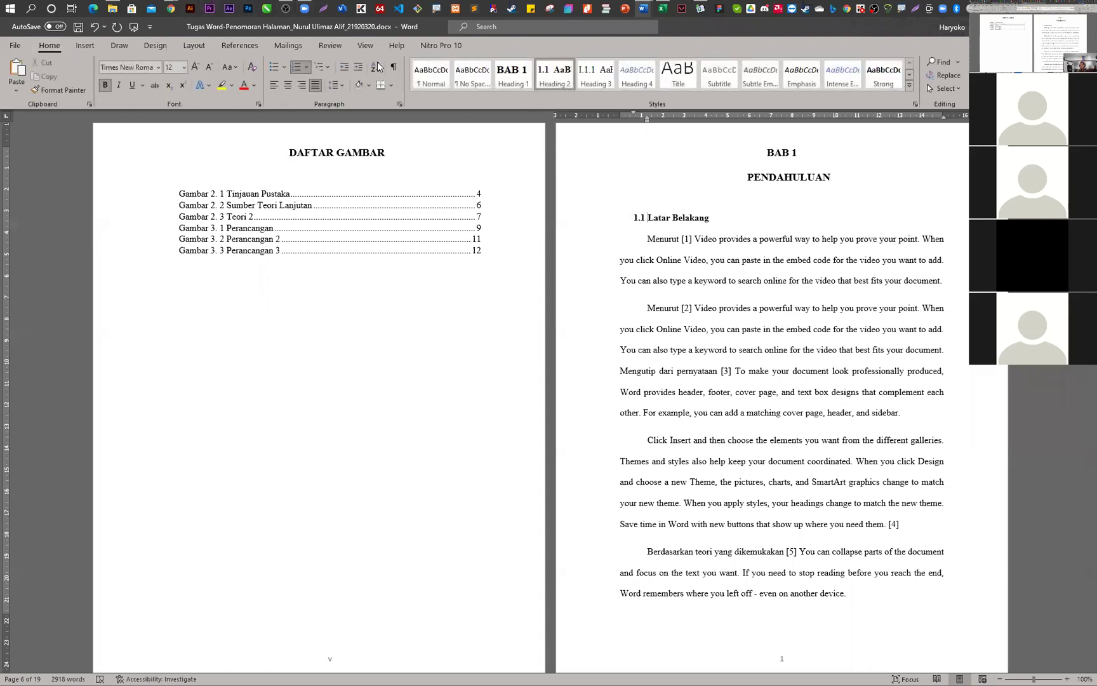
right_click(550, 76)
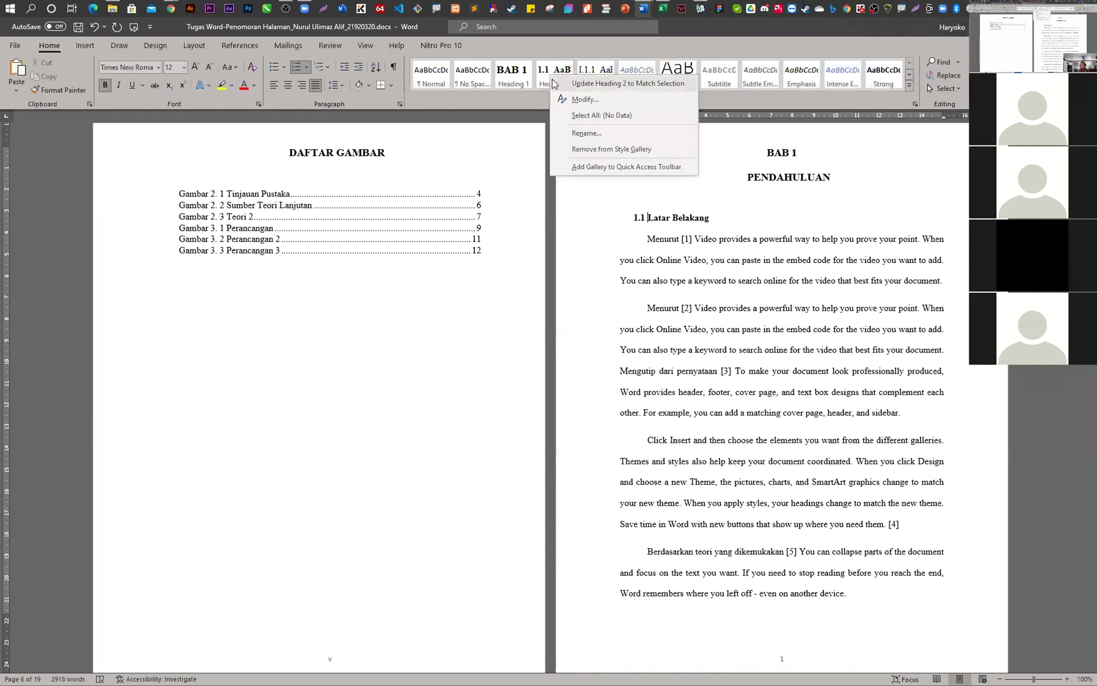
click(584, 101)
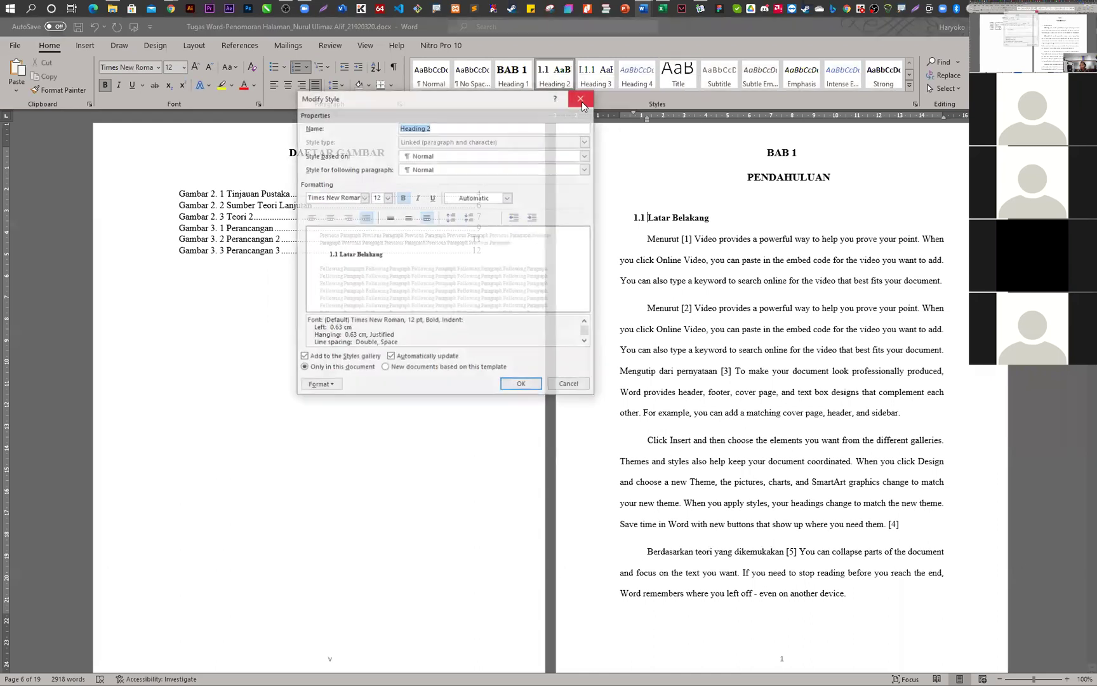
click(516, 219)
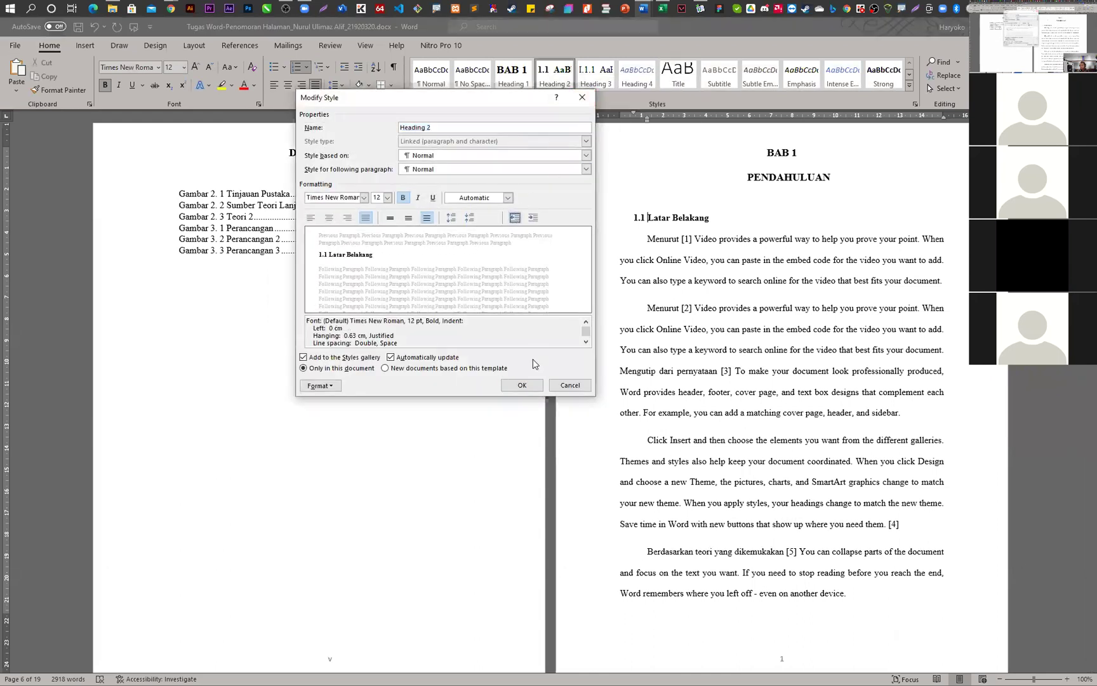
click(520, 386)
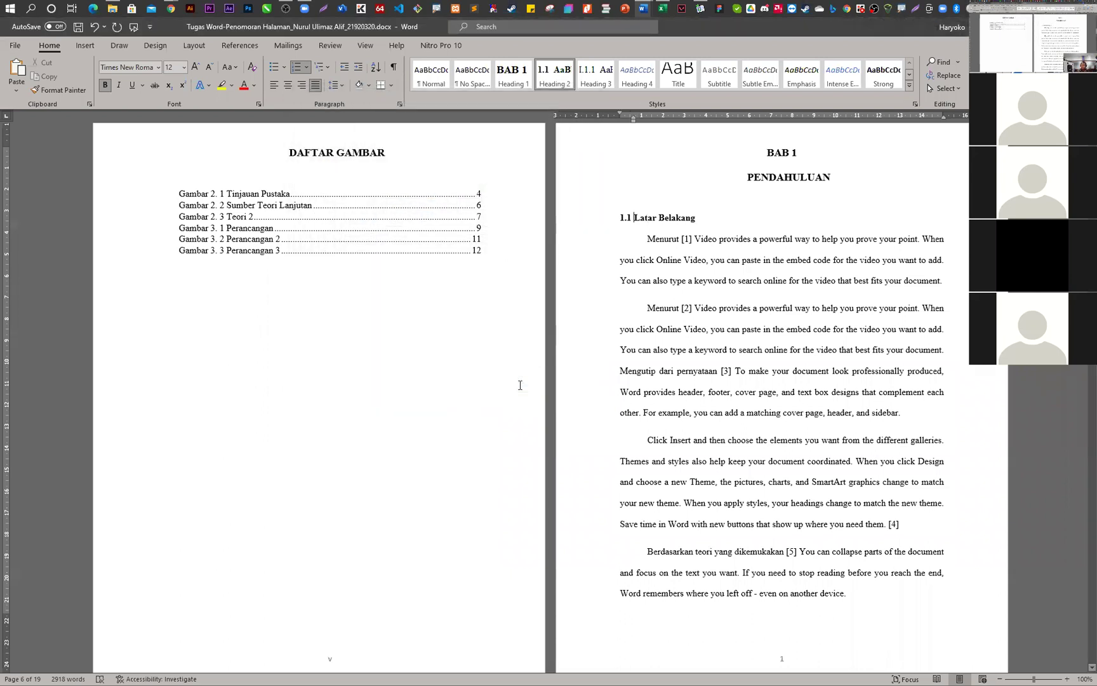
- Examine the headings, page numbers, tables, figures and captions from chapter 1 through the end of chapter 3
scroll(520, 385, down, 10)
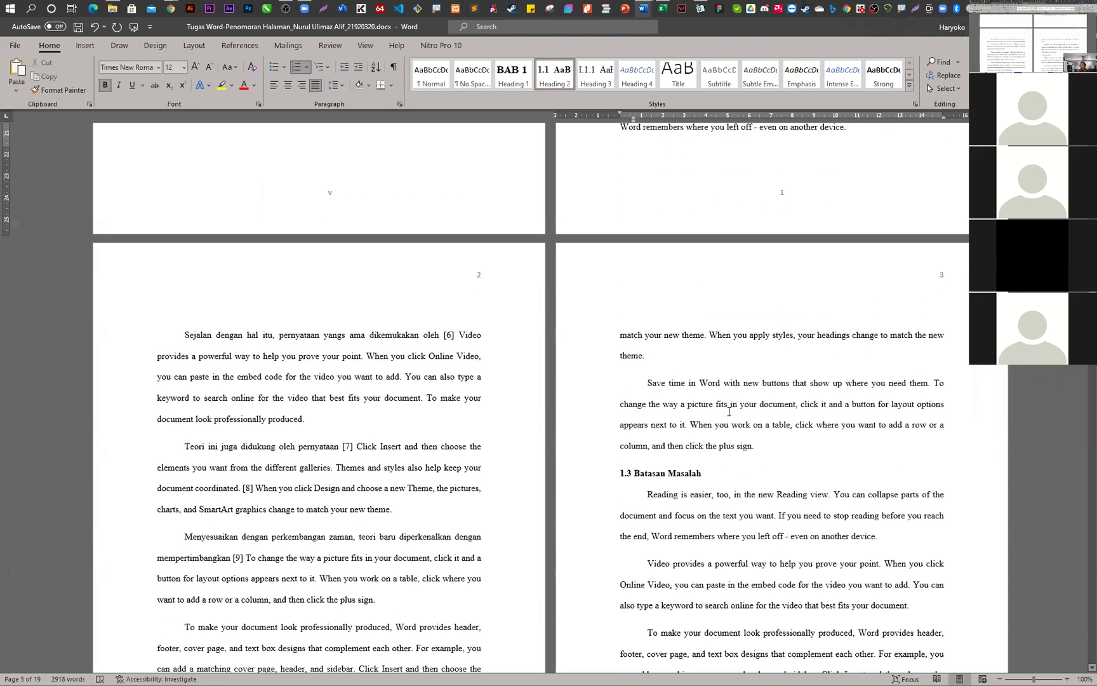
scroll(729, 411, down, 5)
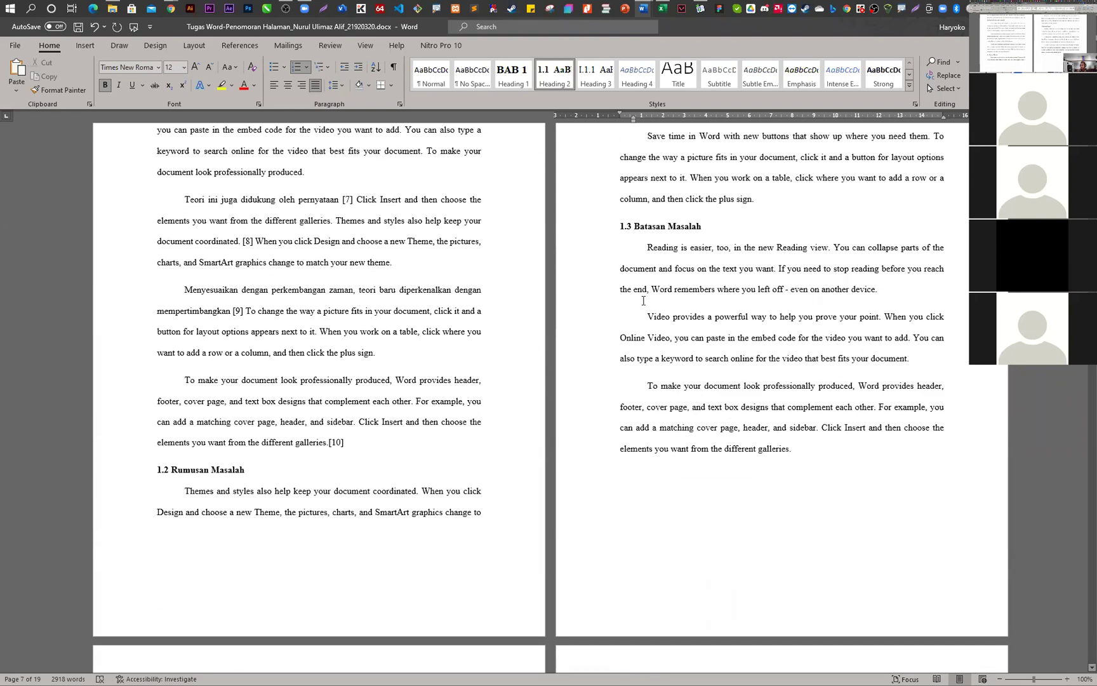
scroll(654, 429, down, 7)
scroll(644, 416, down, 4)
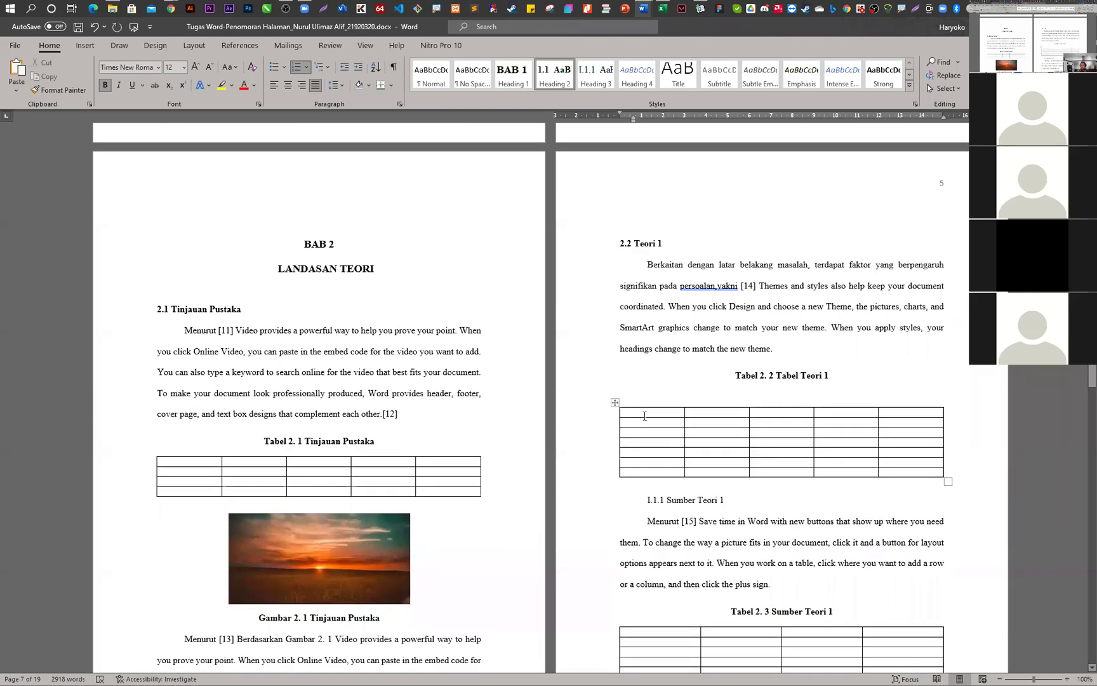
scroll(645, 416, down, 4)
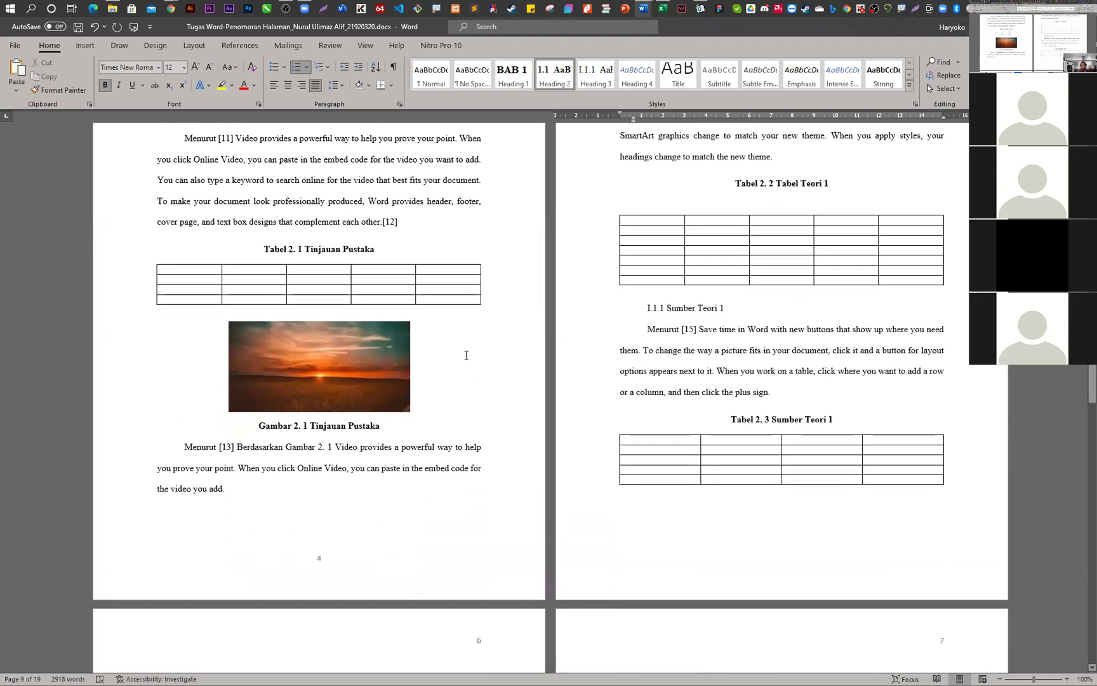
scroll(466, 355, down, 6)
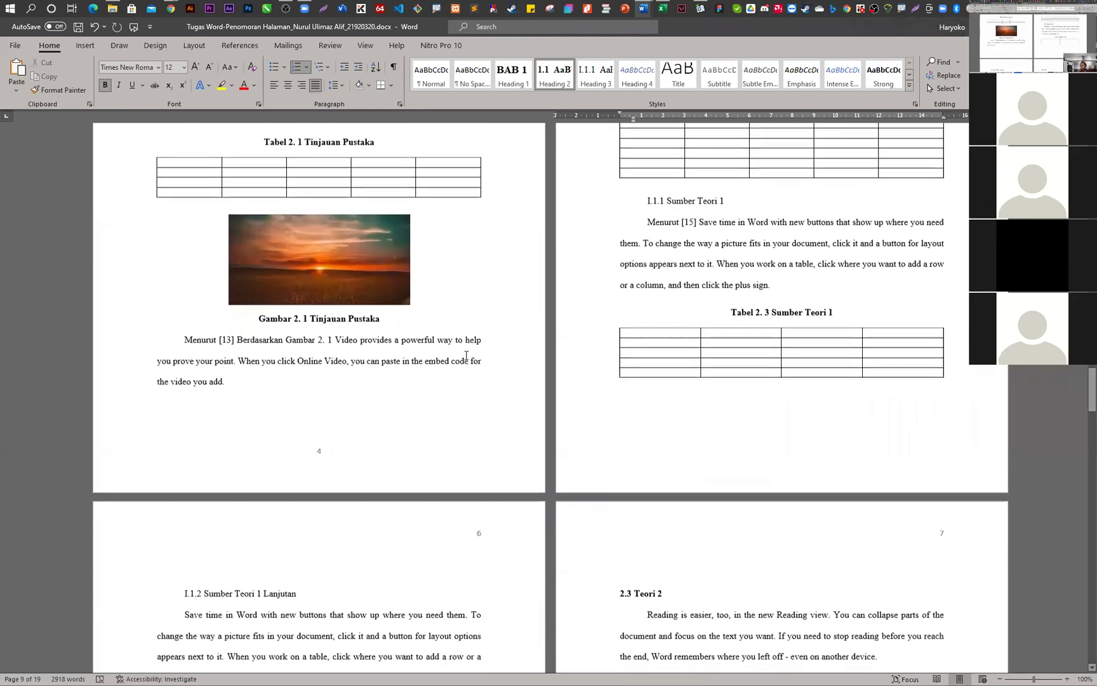
scroll(466, 355, down, 10)
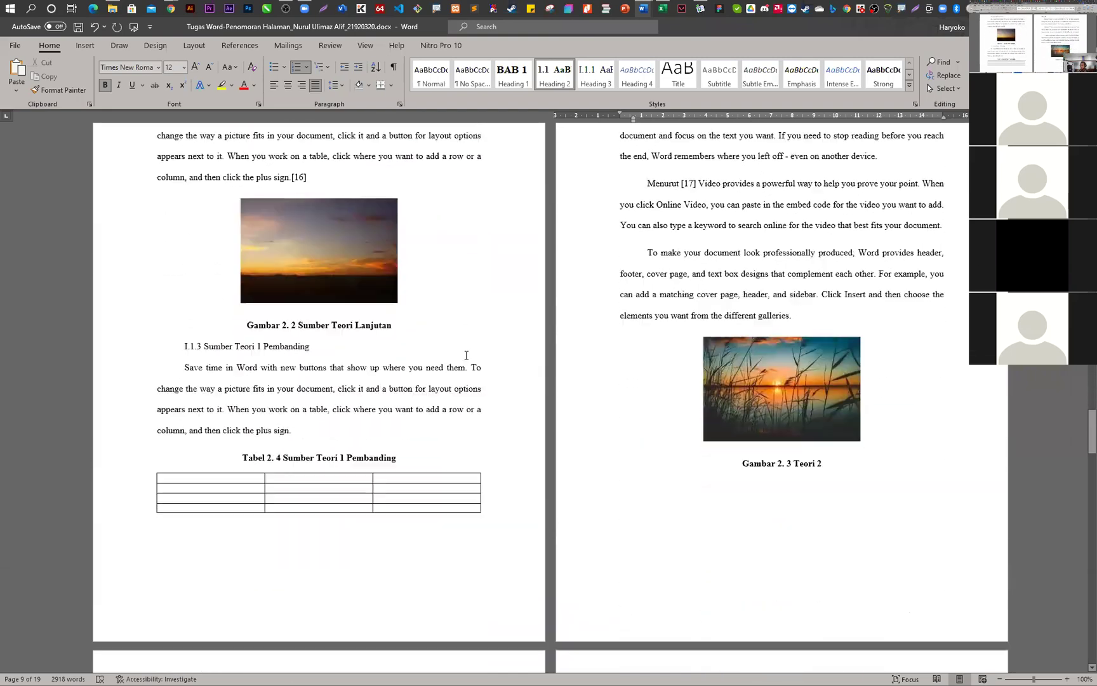
scroll(466, 355, down, 10)
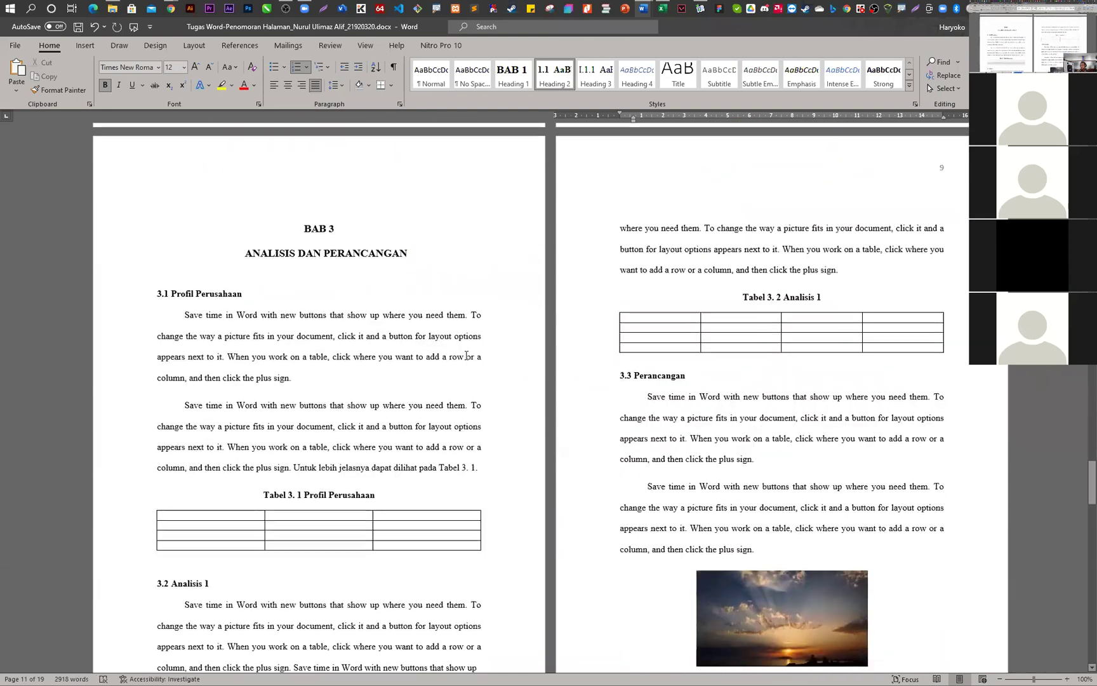
scroll(466, 360, down, 5)
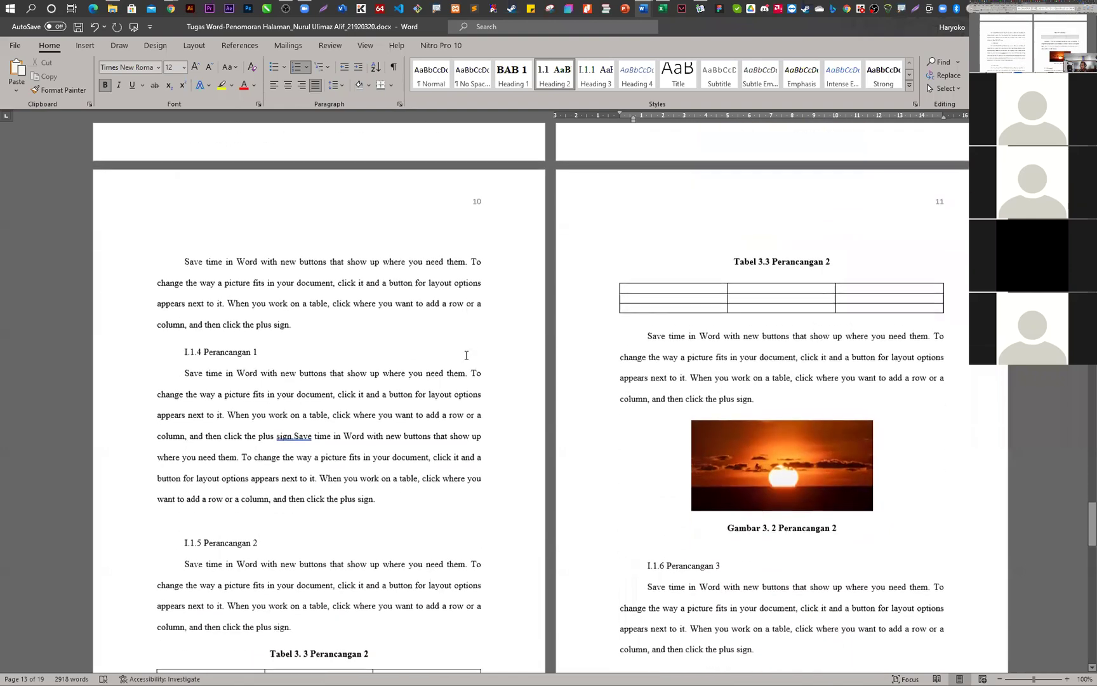
scroll(467, 355, down, 3)
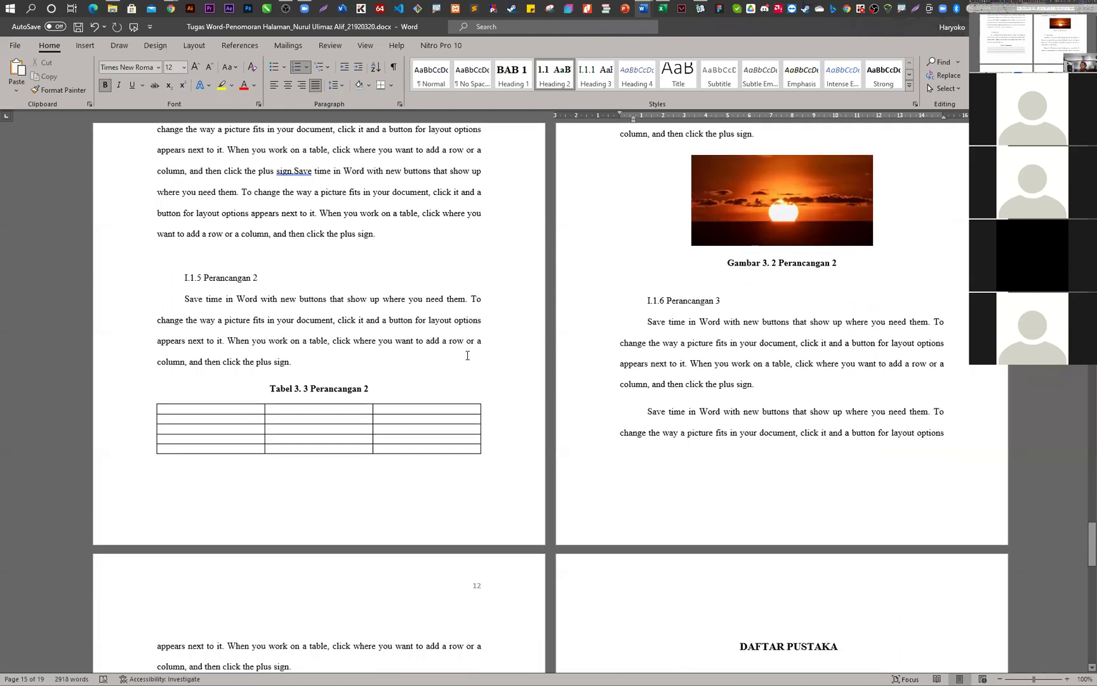
- Recheck the subheadings, captions and page numbers from the end of BAB 2 to the first pages of BAB 3
scroll(467, 355, up, 10)
scroll(472, 357, up, 15)
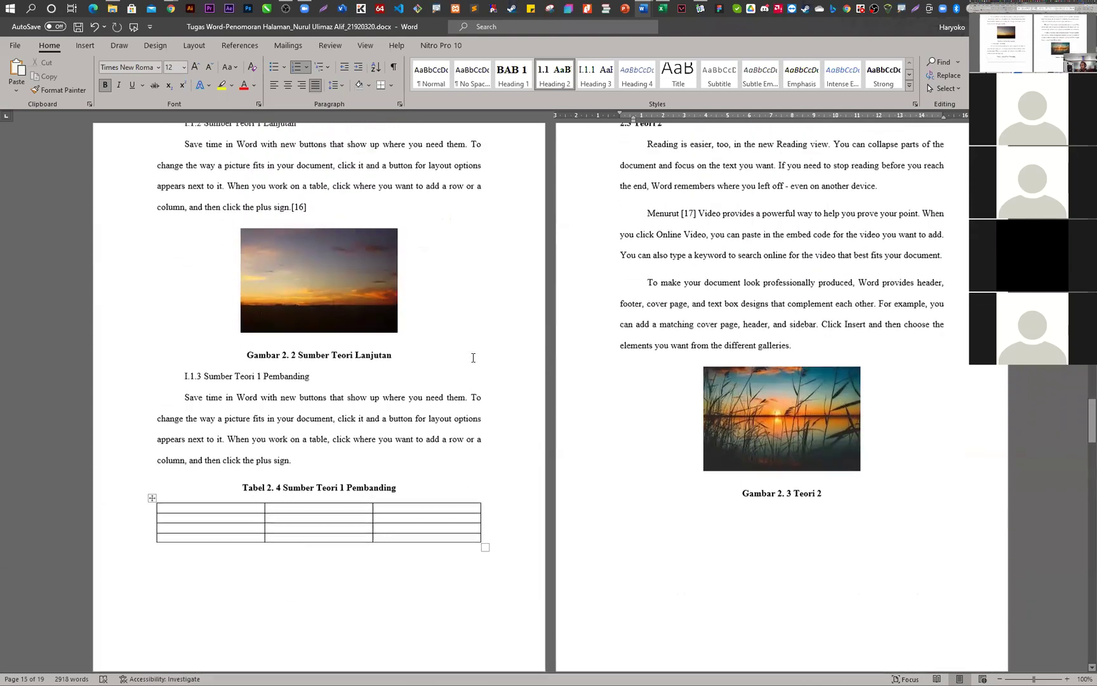
scroll(473, 358, up, 2)
scroll(473, 357, down, 3)
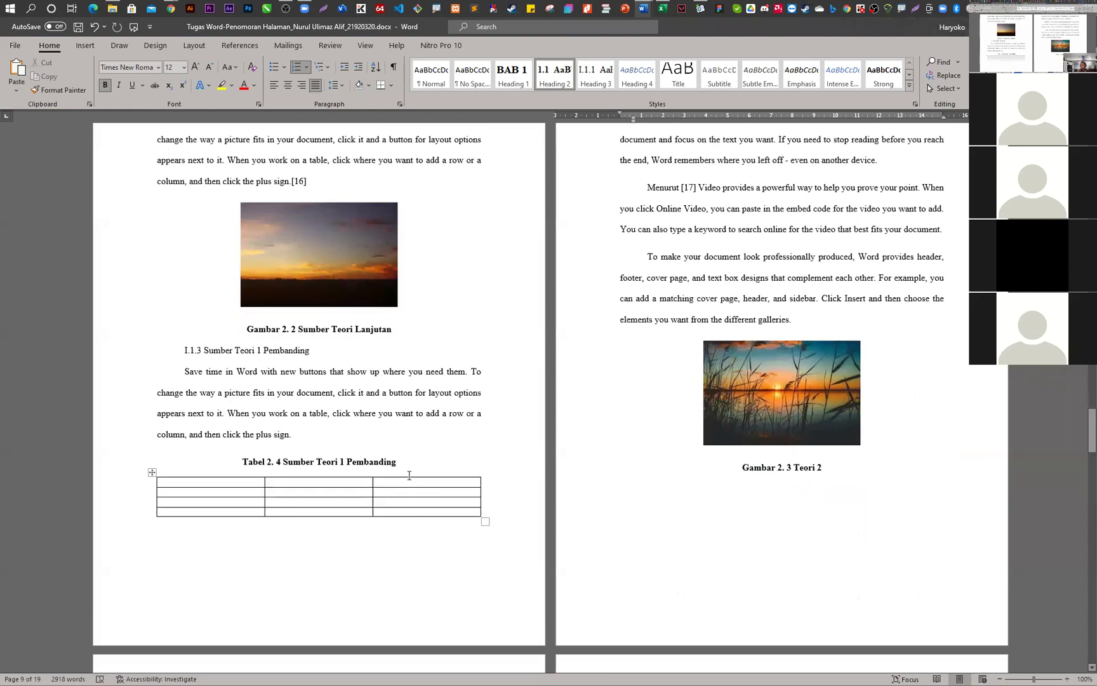
scroll(410, 473, up, 3)
scroll(410, 472, down, 7)
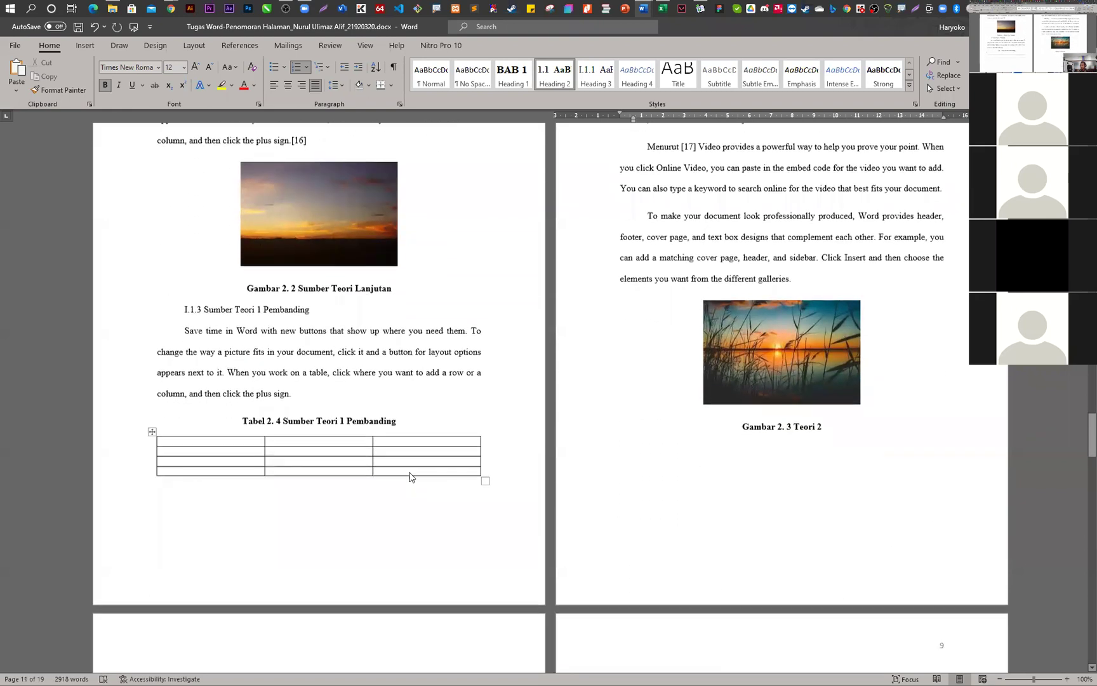
scroll(410, 476, up, 7)
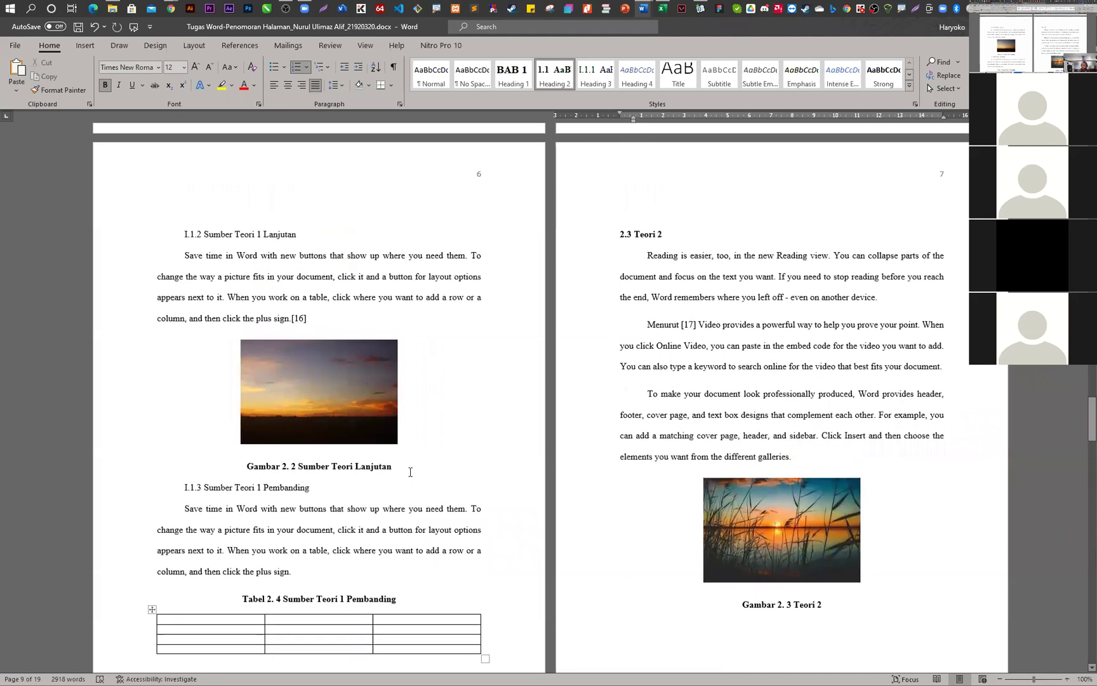
scroll(410, 471, down, 6)
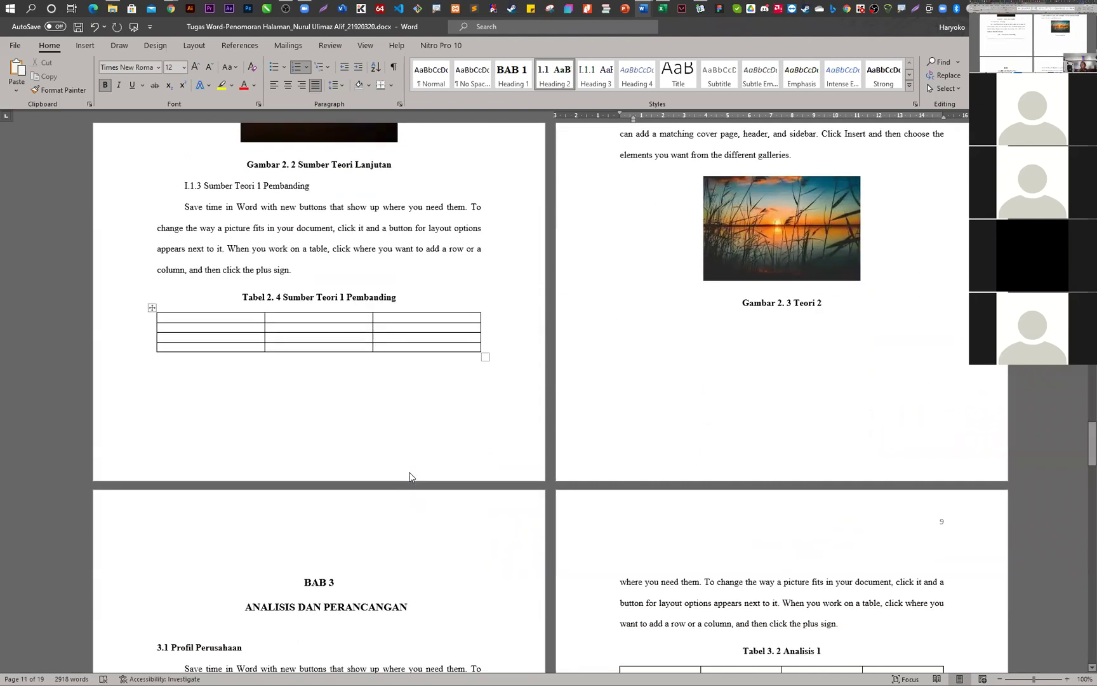
- Add two rows to the end of the table under the caption Tabel 2. 4 Sumber Teori 1 Pembanding
scroll(411, 477, down, 15)
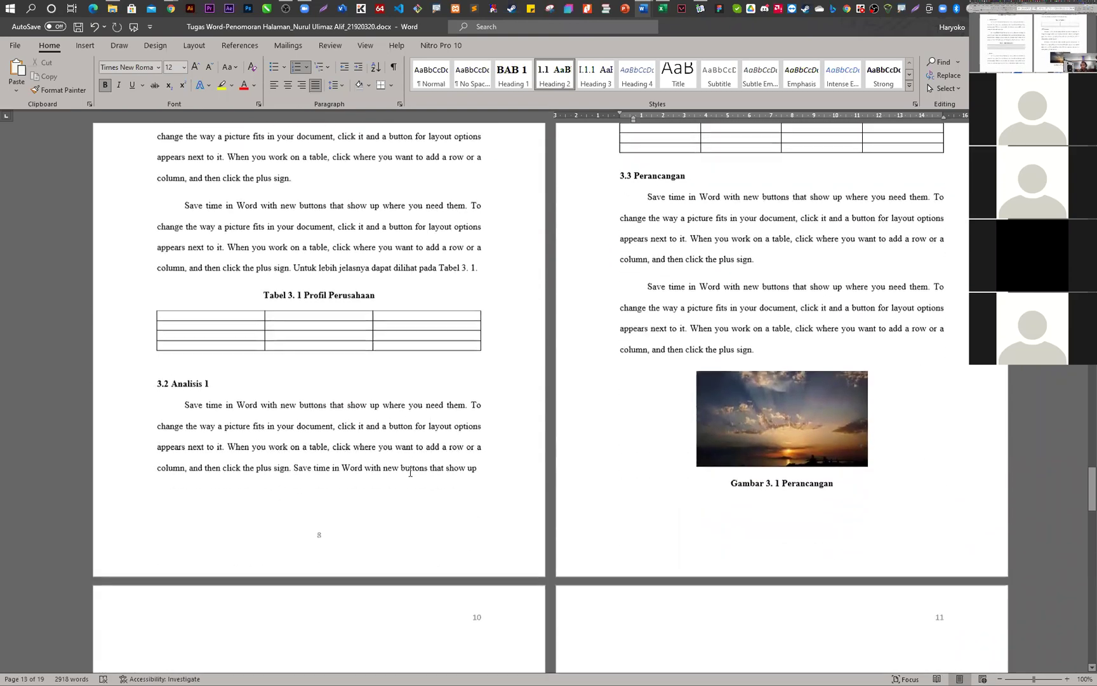
scroll(410, 471, down, 14)
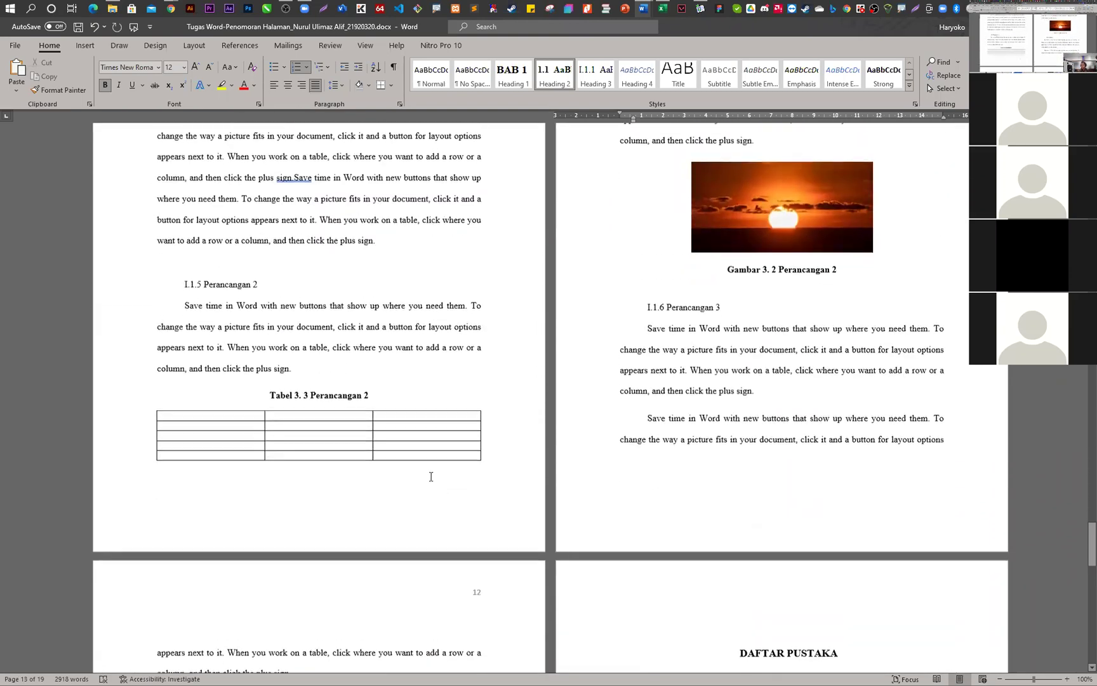
scroll(432, 467, down, 12)
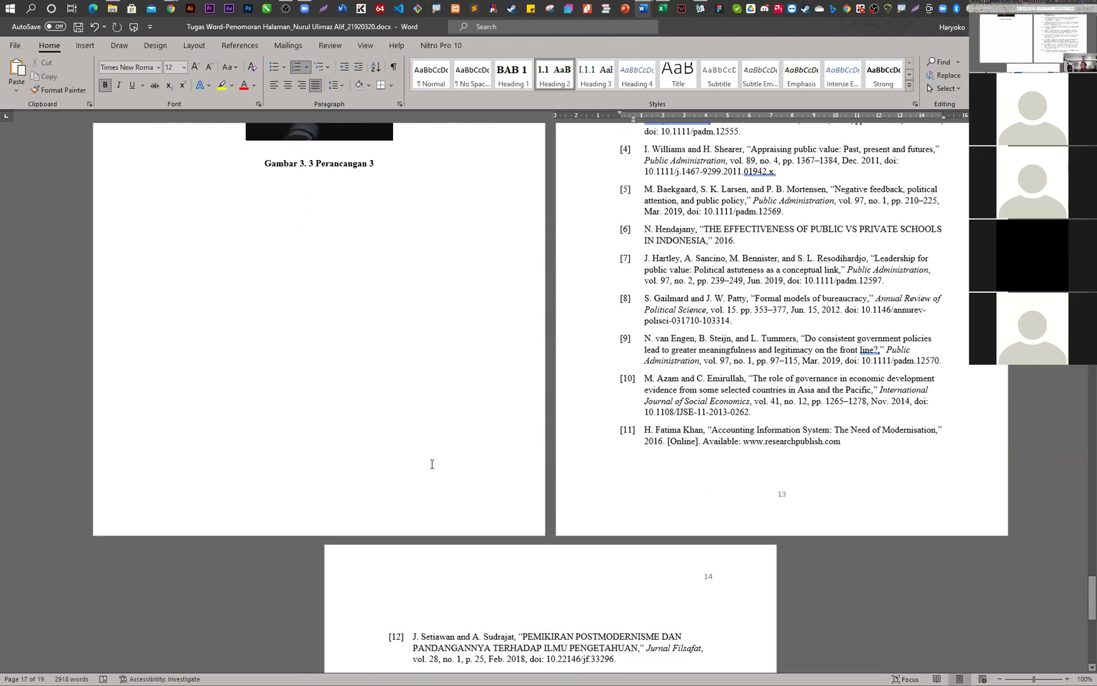
scroll(432, 462, up, 20)
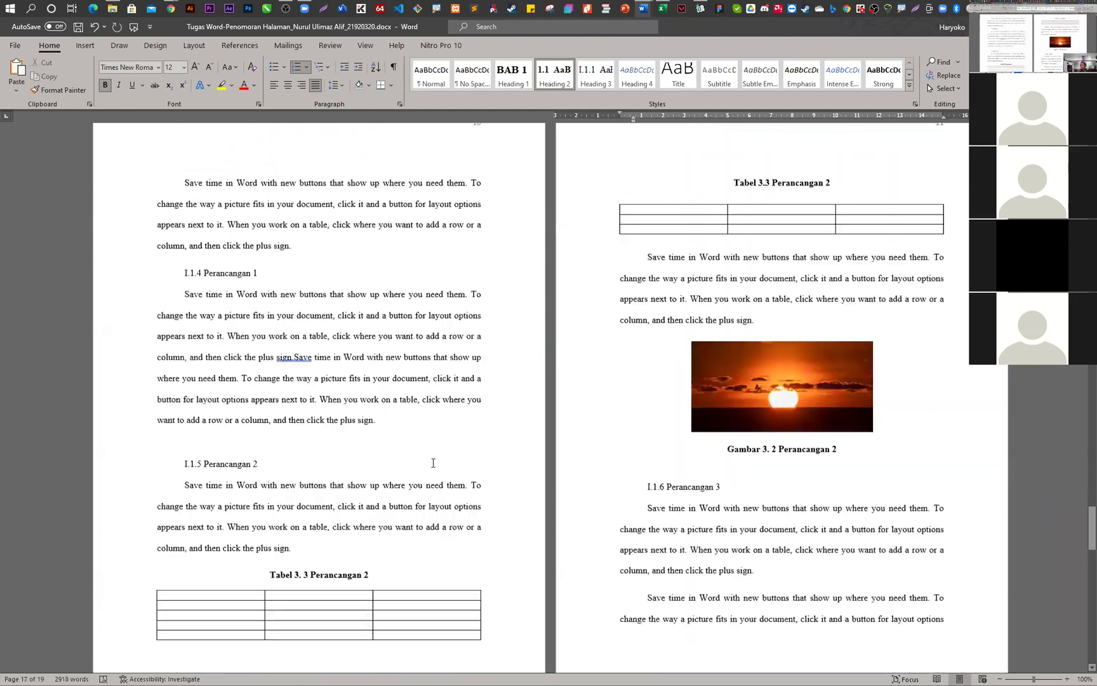
scroll(433, 462, up, 4)
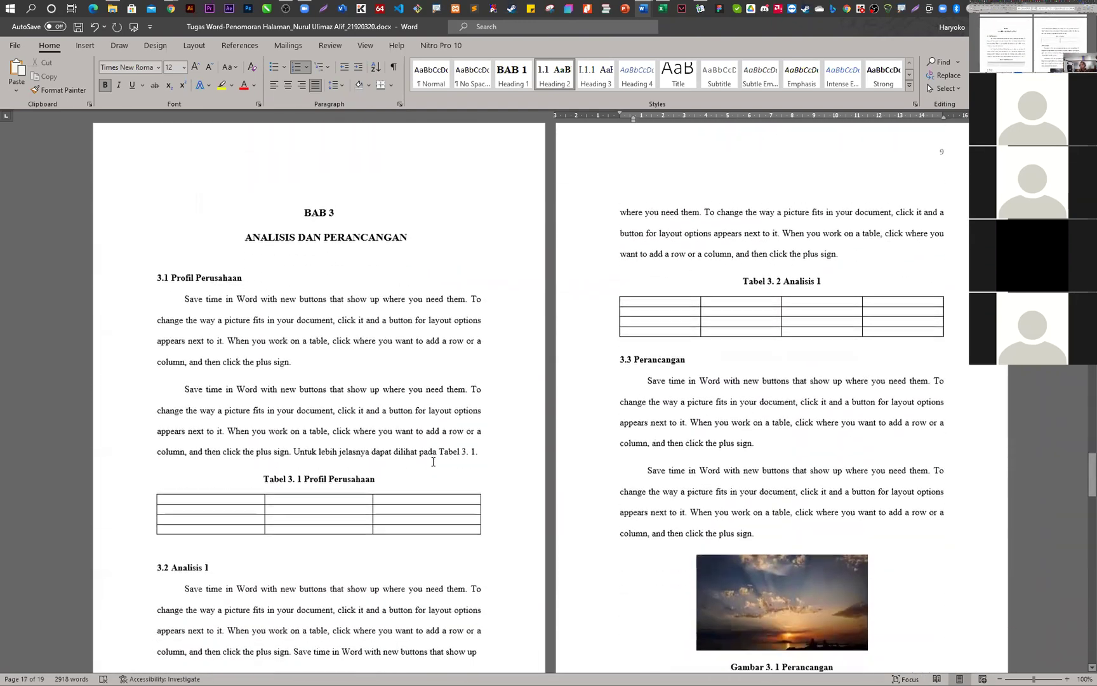
scroll(433, 461, up, 5)
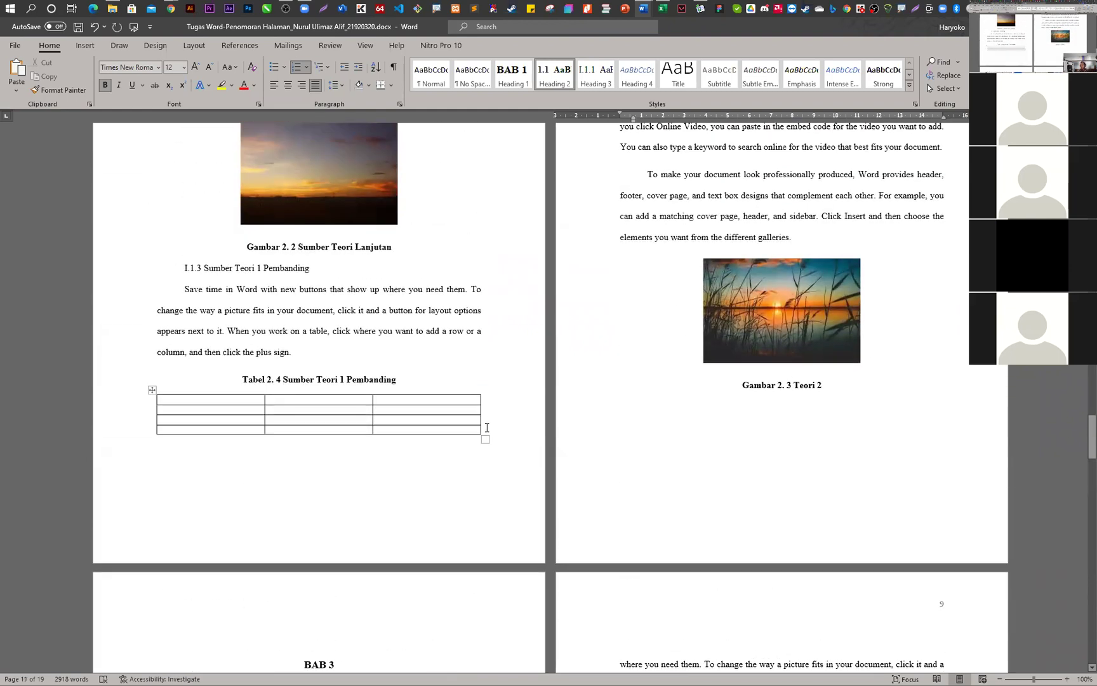
click(486, 430)
key(Return)
key(Return)
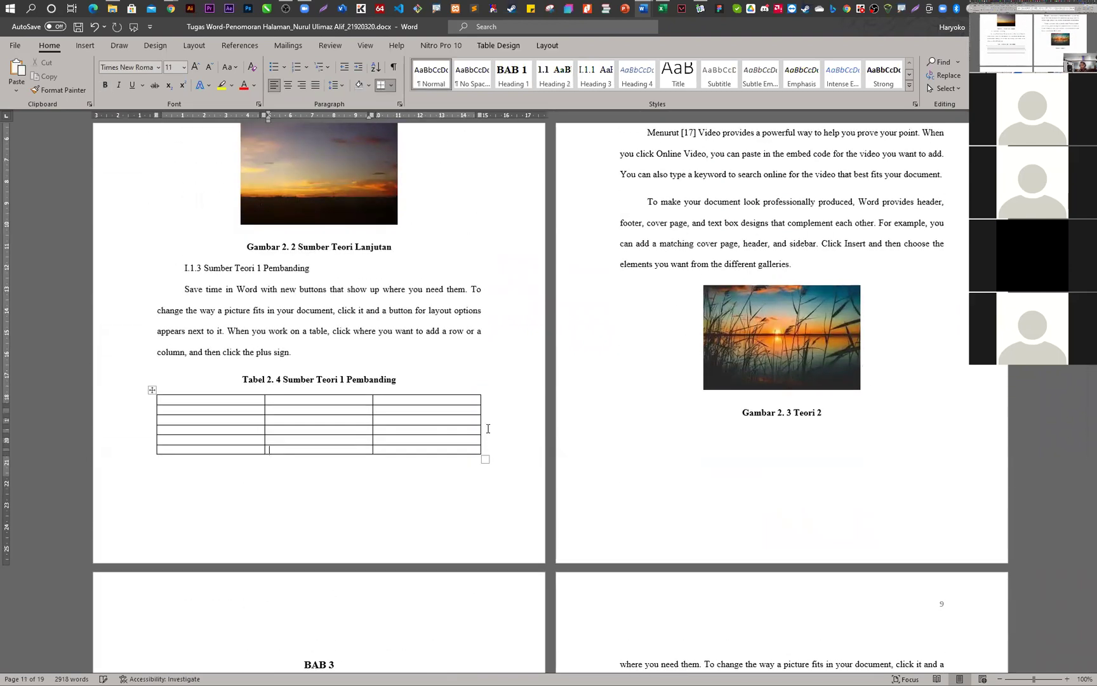
- Append the word Lanjutan to the caption Tabel 3.3 Perancangan 2 on page 11
scroll(570, 438, up, 3)
scroll(571, 438, down, 8)
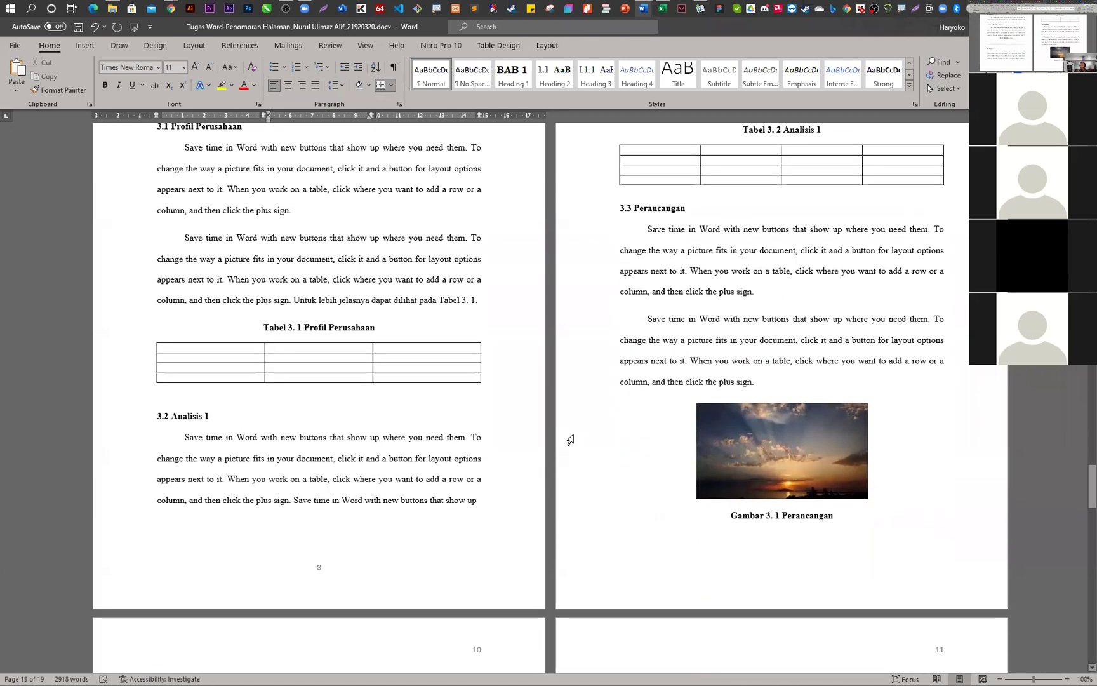
scroll(570, 440, down, 6)
scroll(570, 439, down, 4)
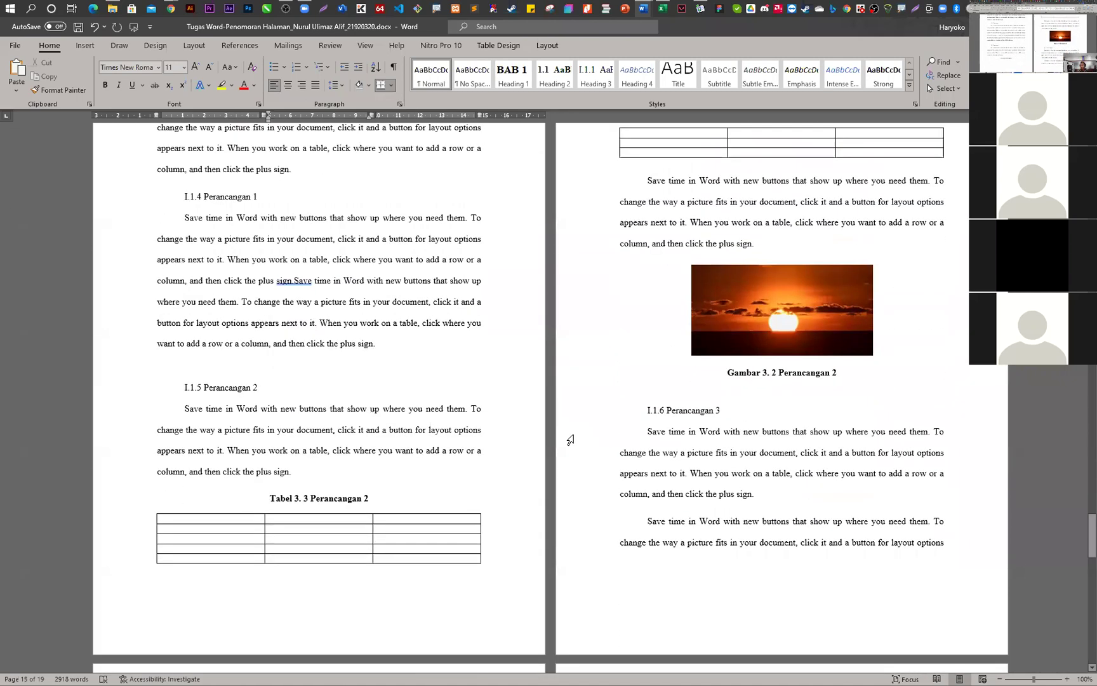
scroll(416, 526, up, 1)
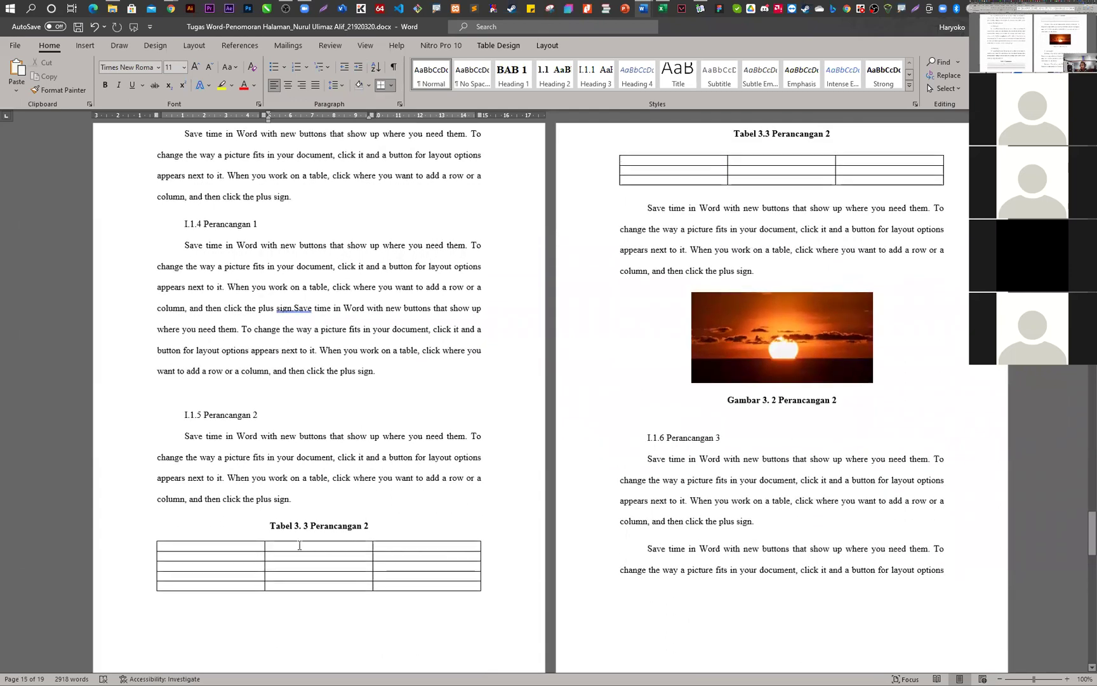
scroll(564, 438, up, 3)
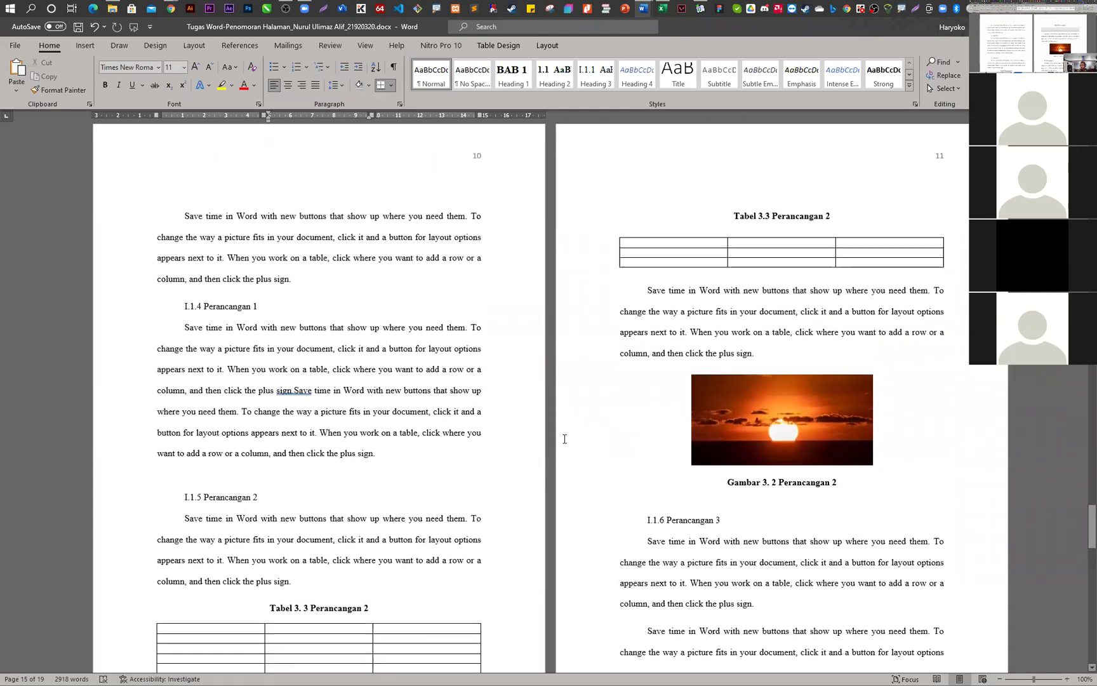
click(834, 216)
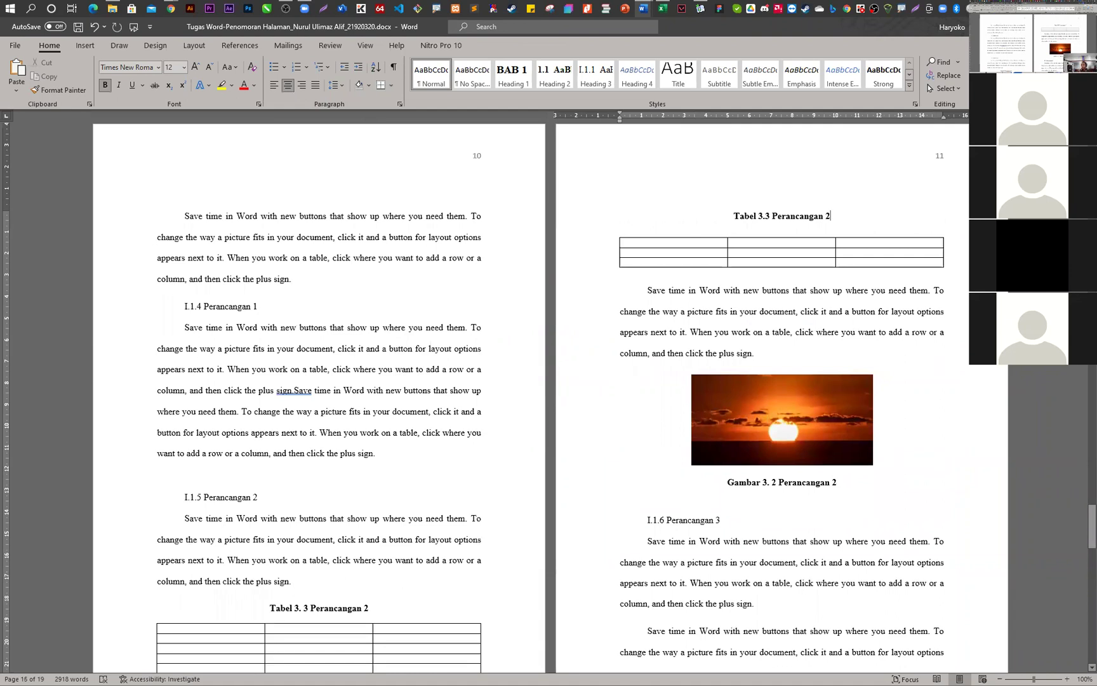
text(Lan)
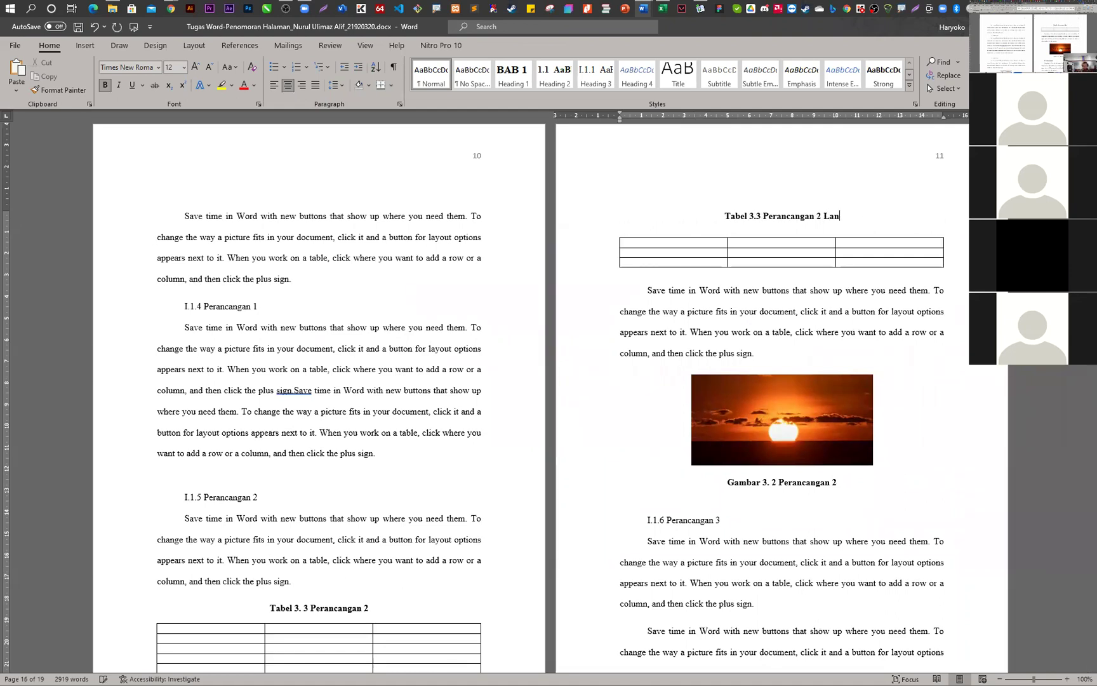
text(jutan)
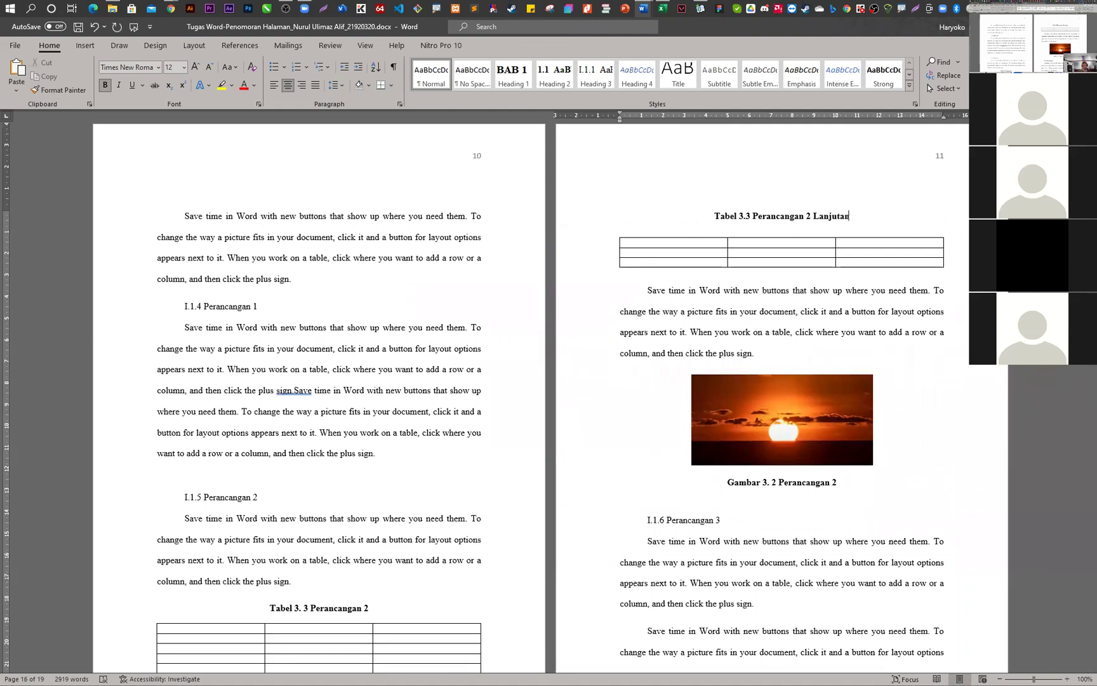
- Compare the two Tabel 3.3 captions on pages 10 and 11, and check the remaining pages through DAFTAR PUSTAKA
drag(714, 216, 776, 216)
drag(269, 608, 322, 611)
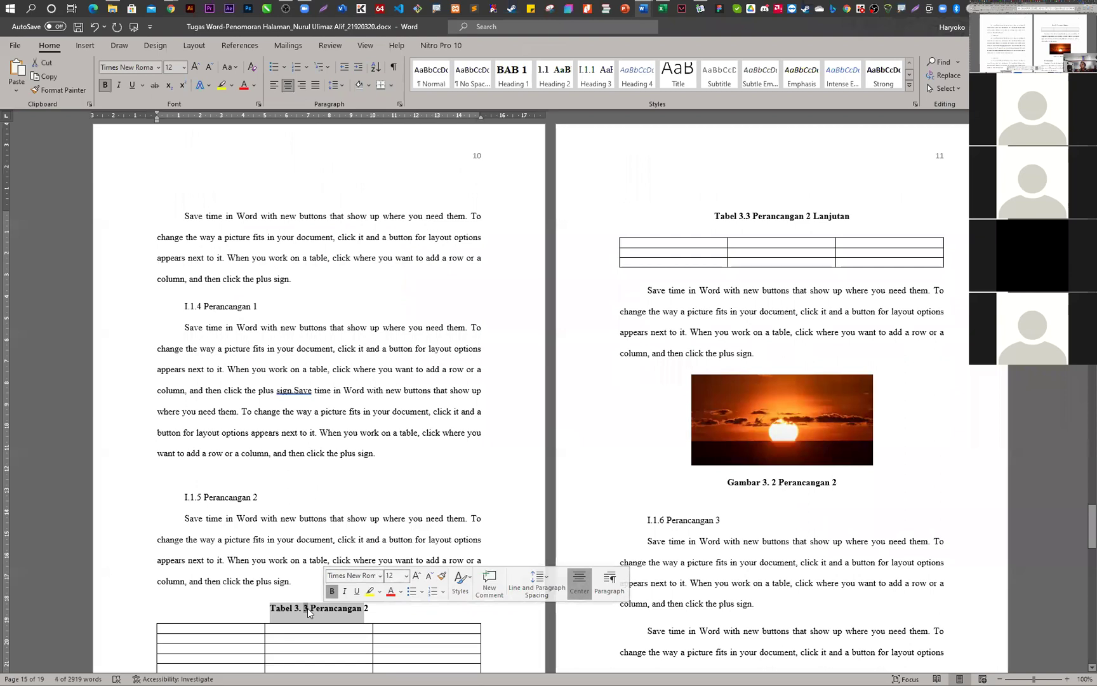
click(753, 216)
drag(852, 217, 812, 217)
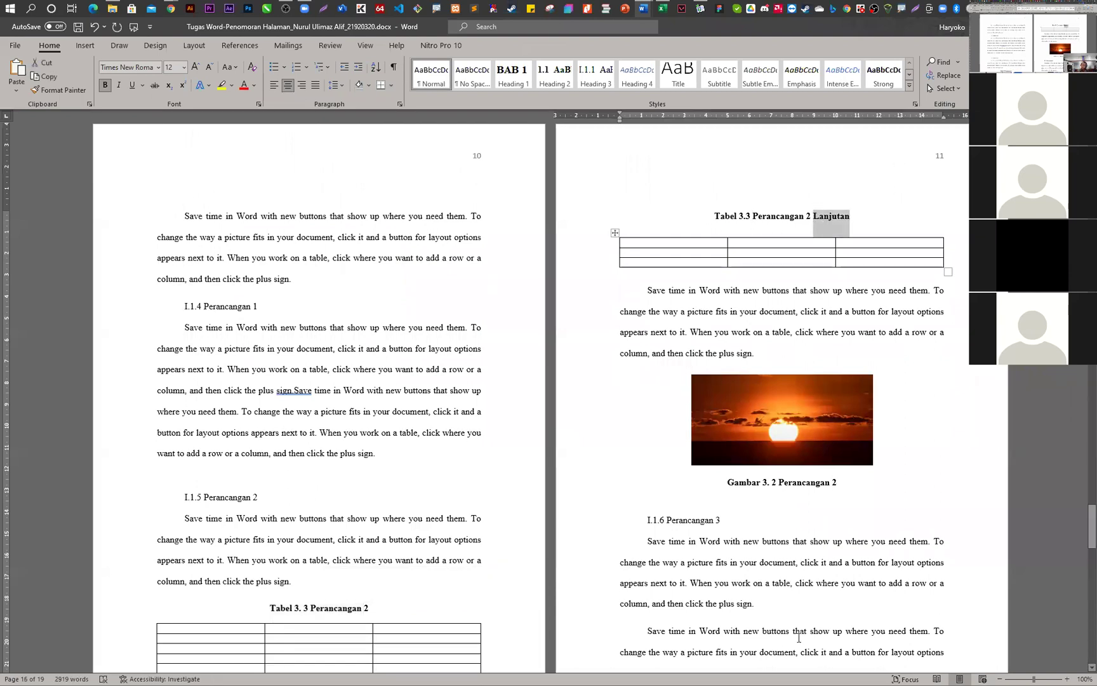
scroll(699, 593, down, 8)
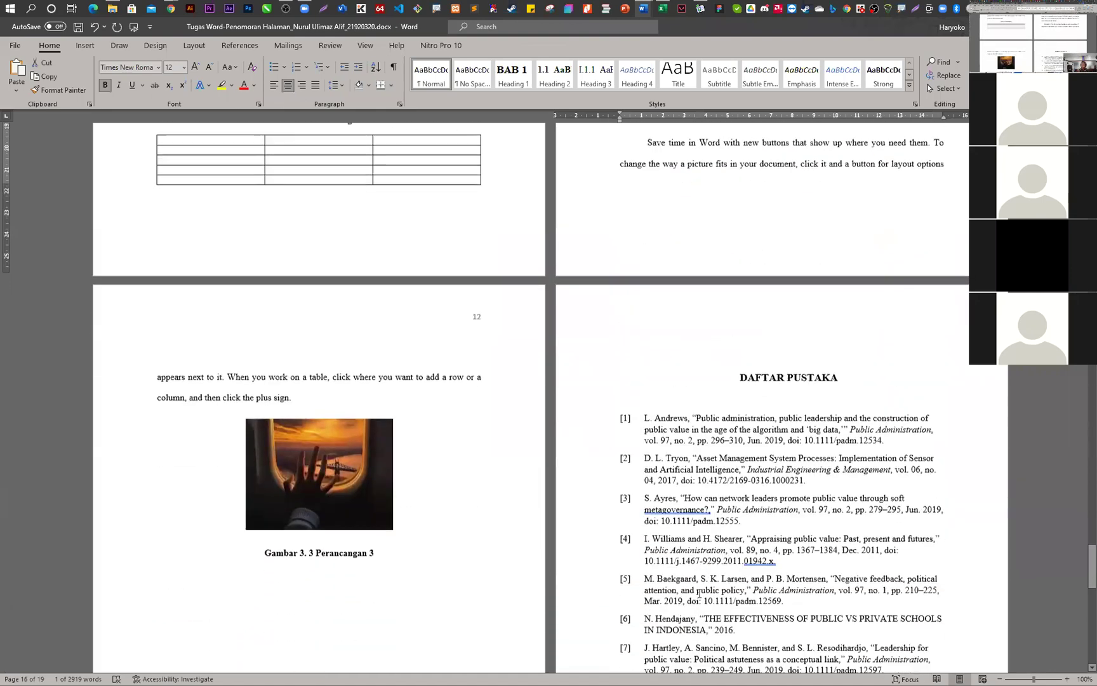
scroll(699, 593, down, 8)
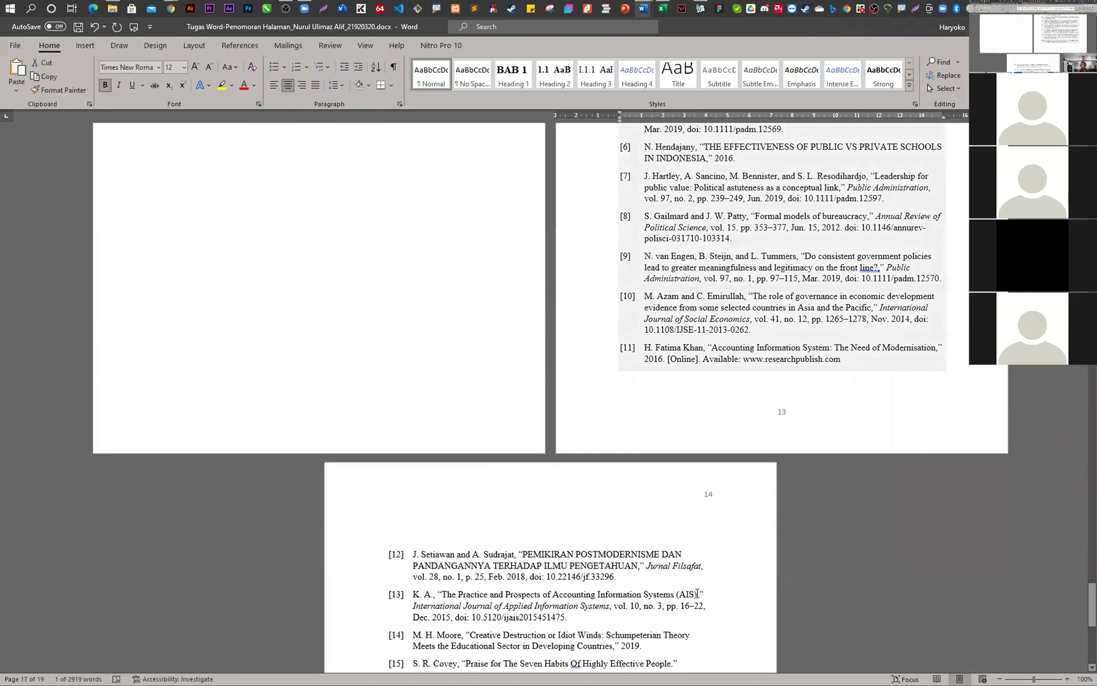
scroll(697, 594, up, 10)
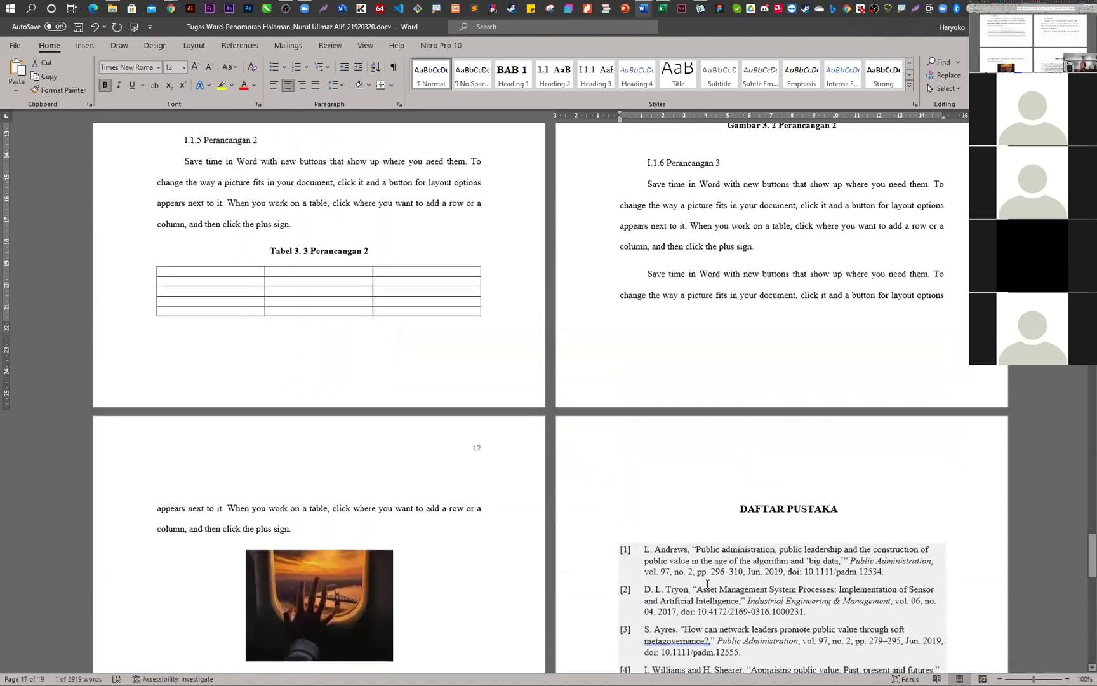
scroll(705, 587, down, 8)
scroll(707, 585, down, 3)
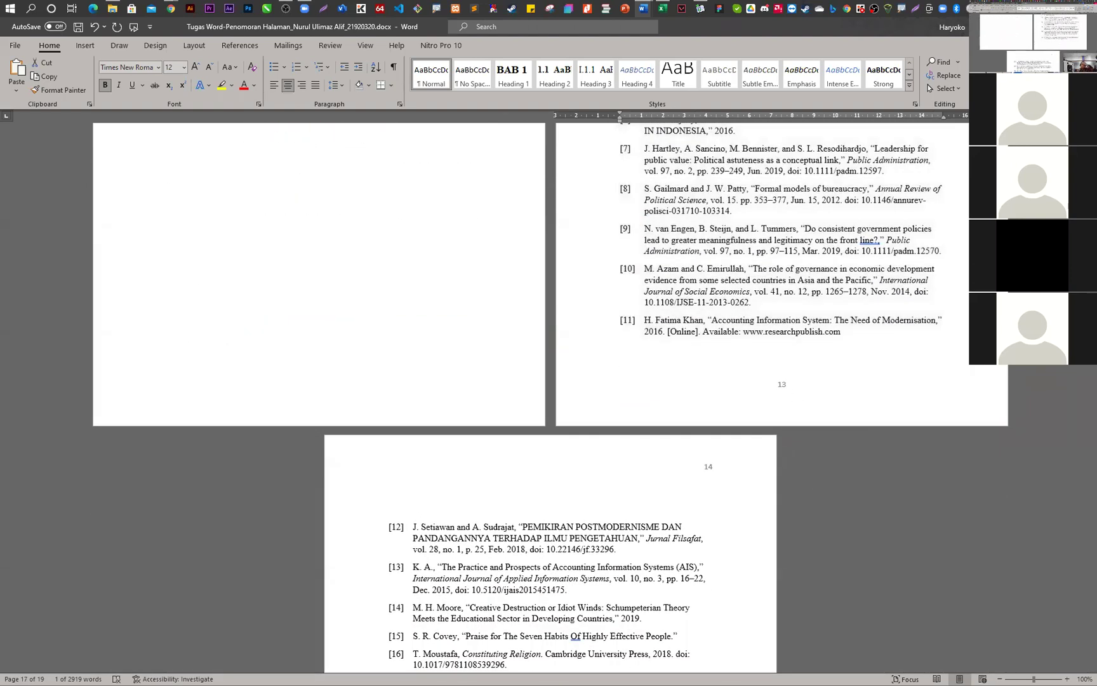
- Close the student's document with its changes saved, and return to the WASKITA grading list in the browser
key(alt+F4)
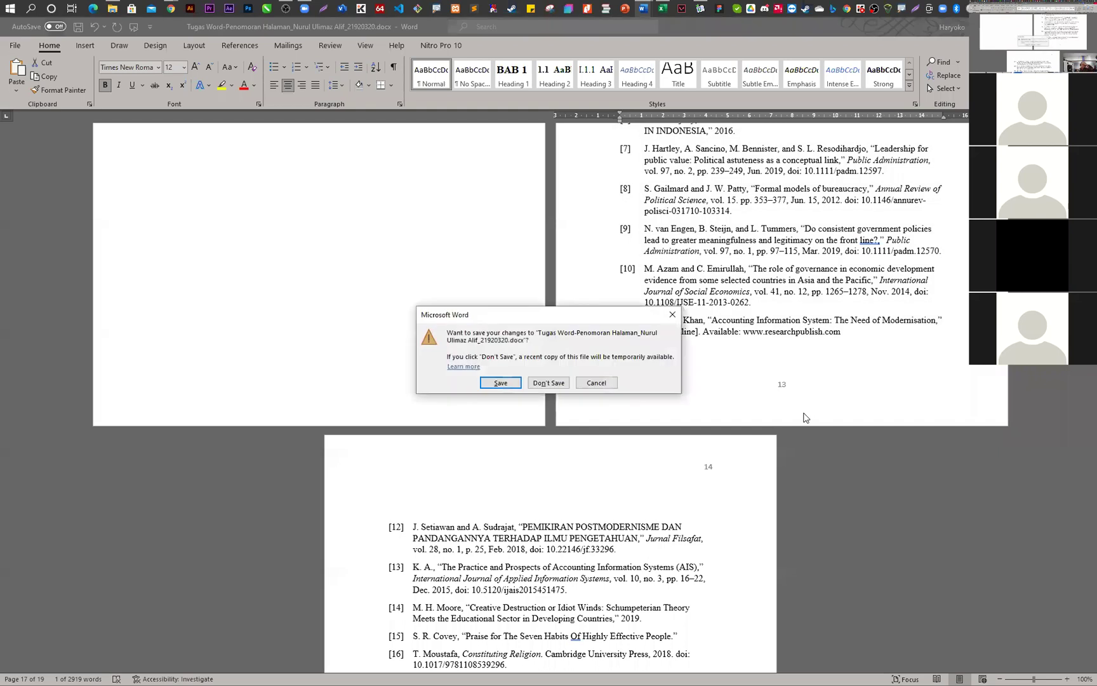
click(497, 384)
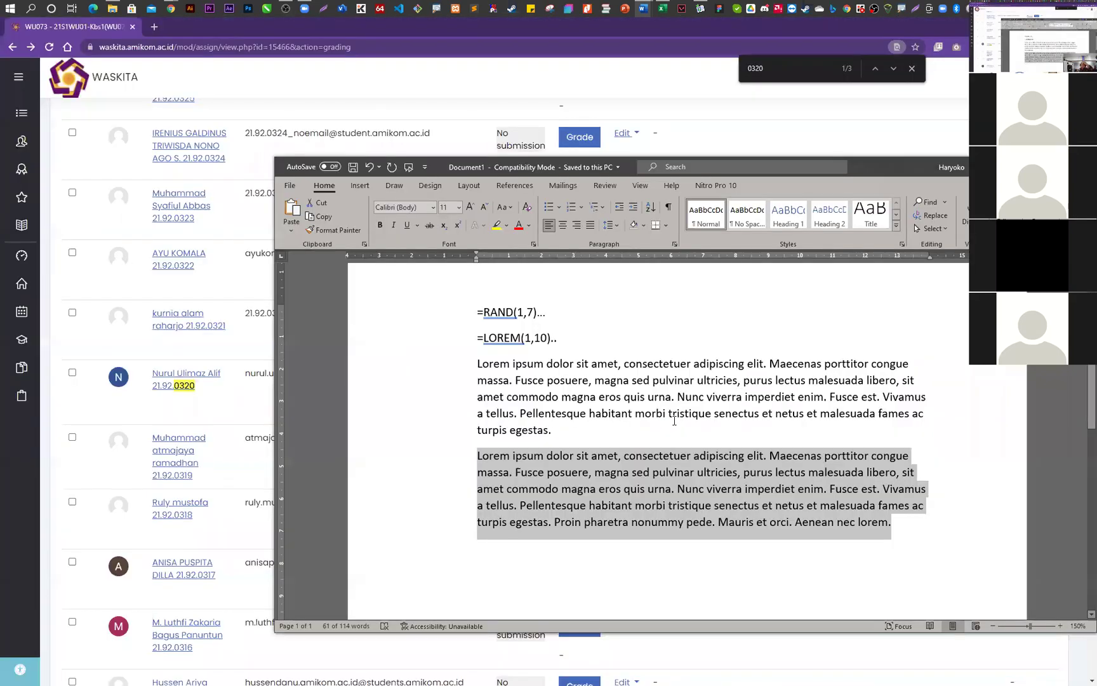
click(722, 112)
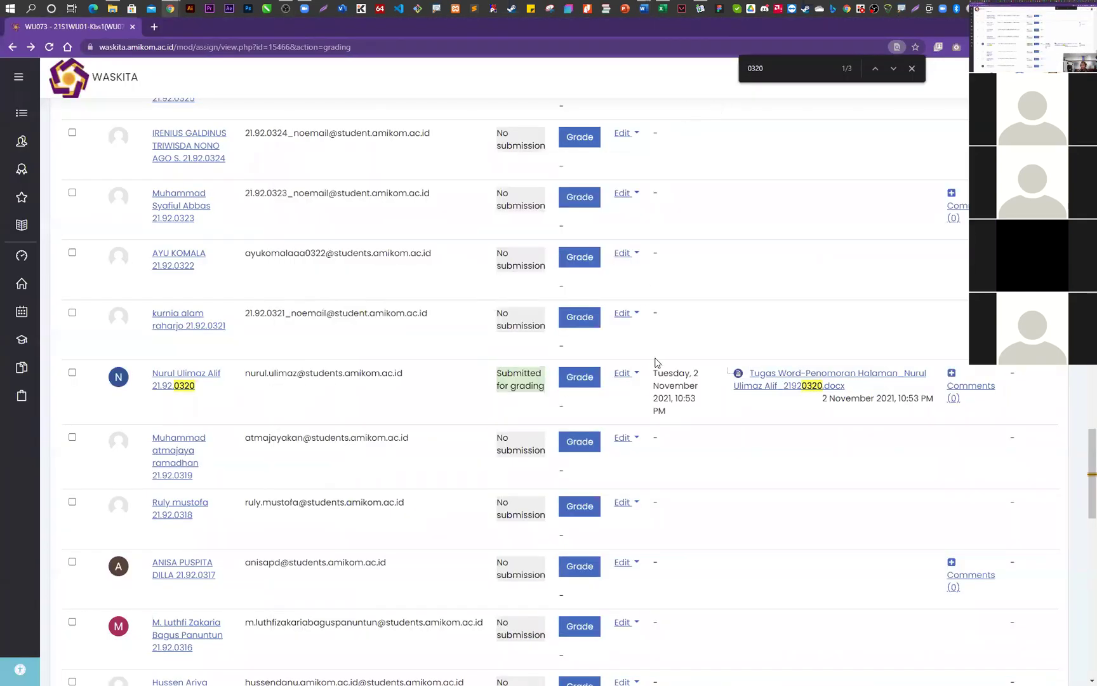
- Give the reviewed student's submission a grade of 95, save it and go on to the next student
click(582, 381)
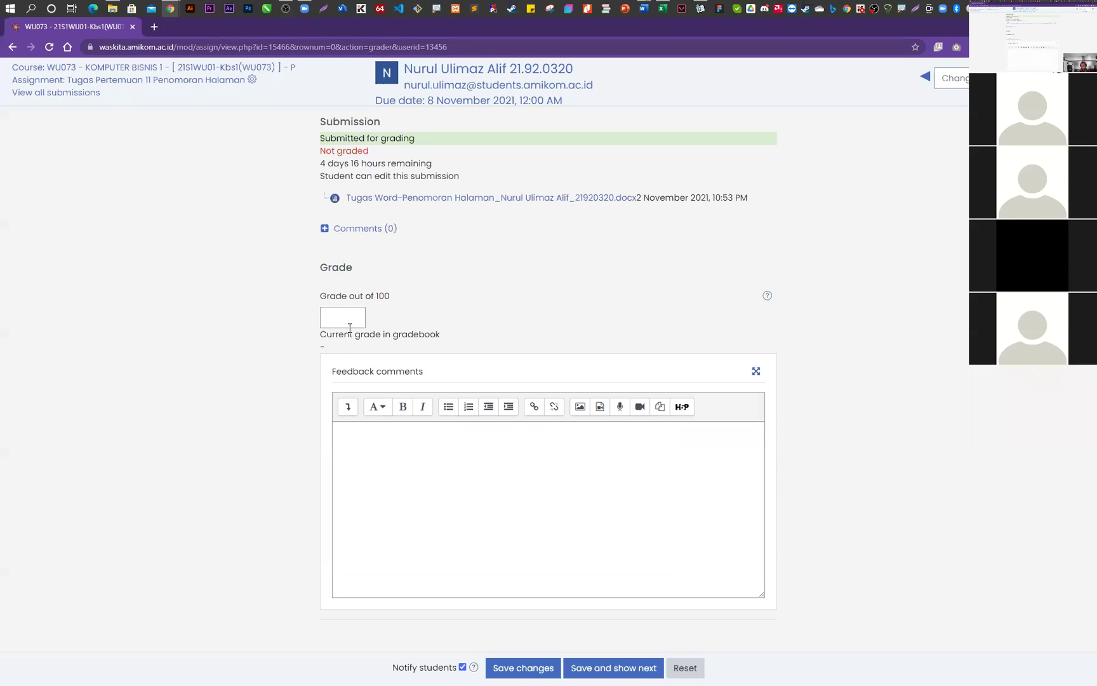
click(352, 326)
click(600, 668)
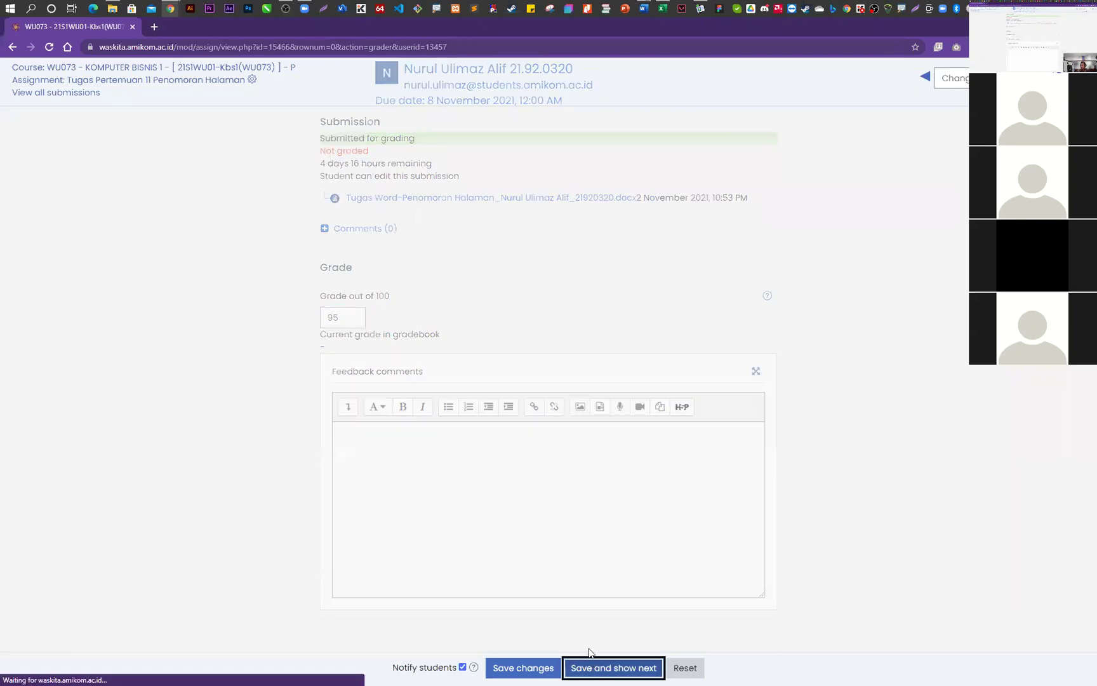
click(798, 160)
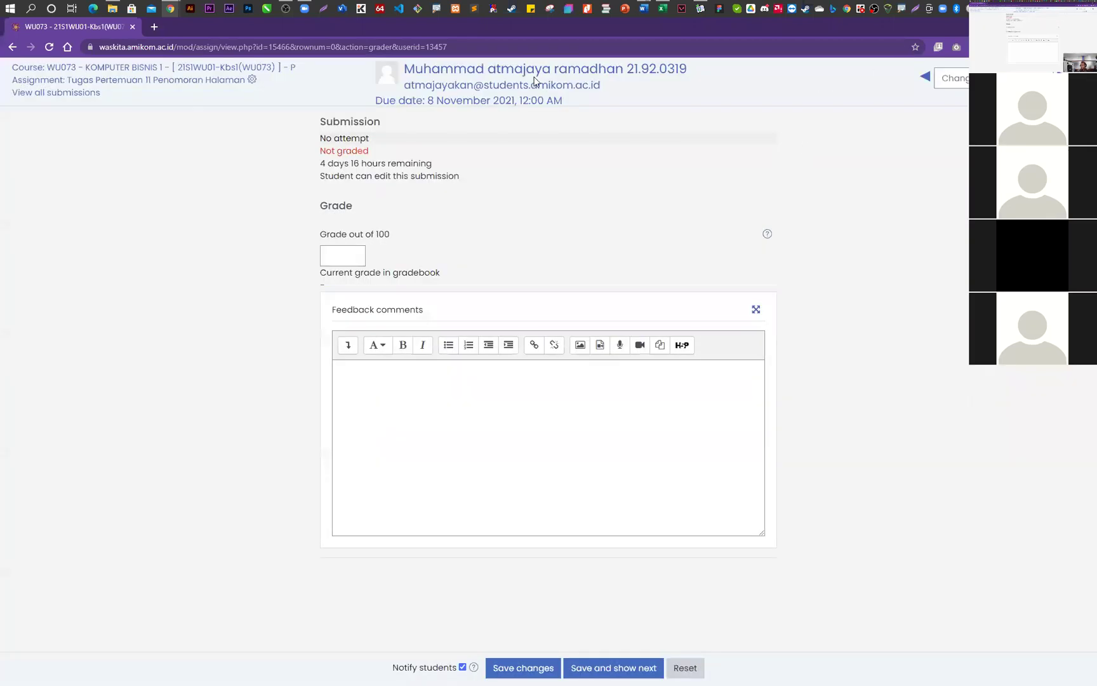
- Return to the submissions list, download the document submitted on 3 November 2021, 5:11 AM, and open it in Word for editing in a maximized window
click(13, 48)
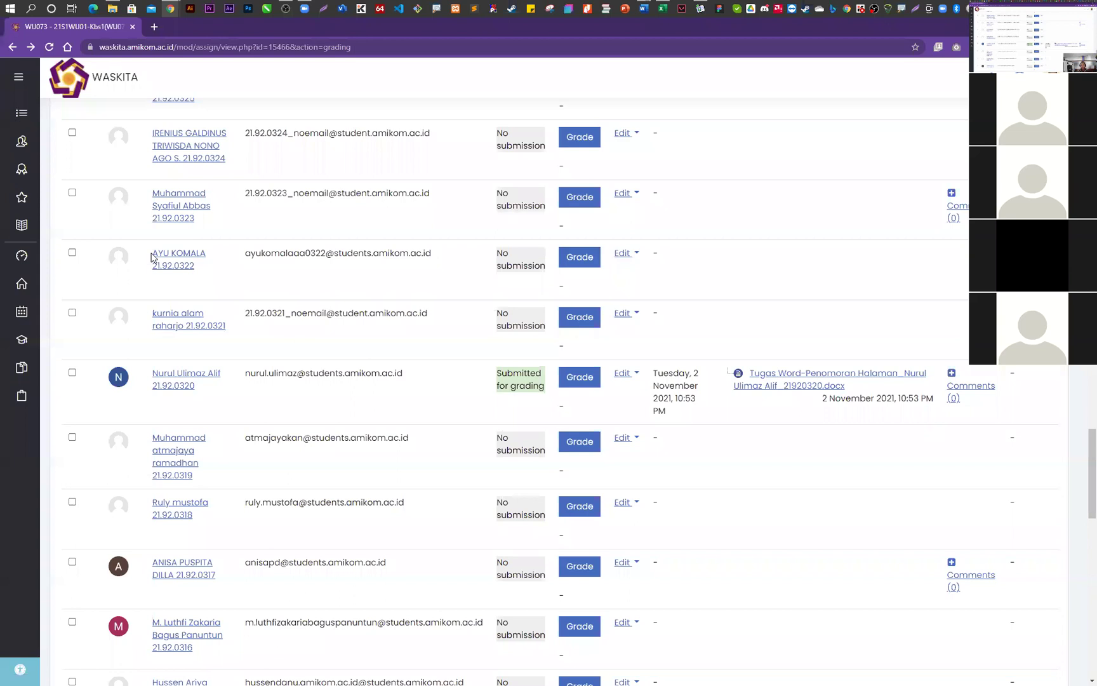
scroll(617, 400, down, 6)
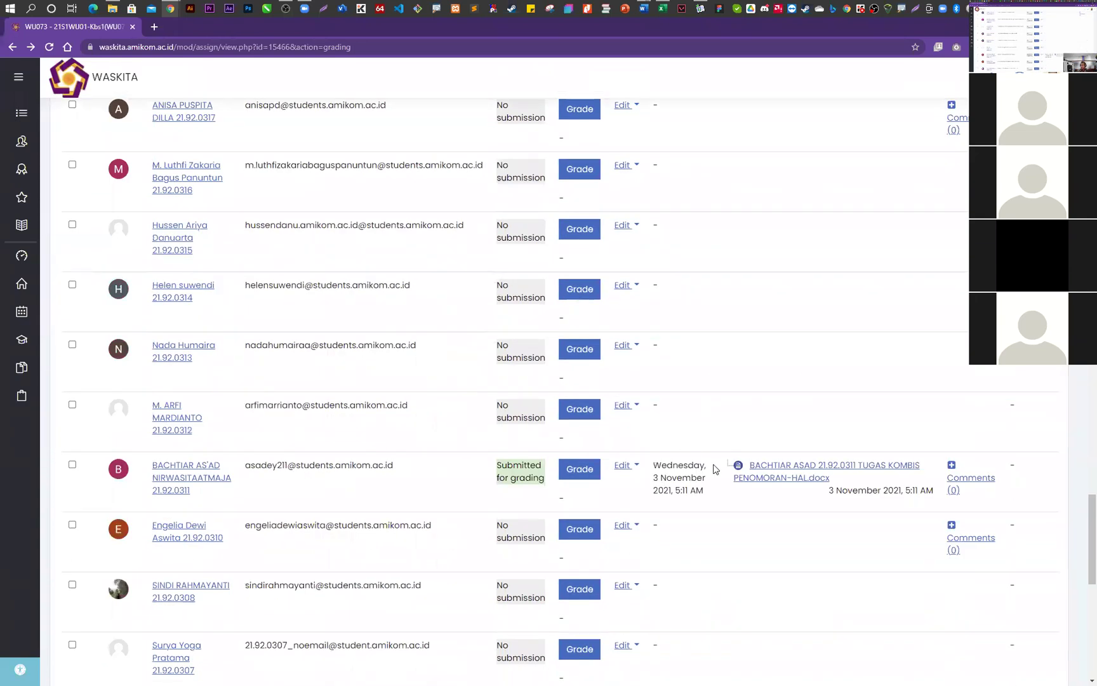
click(784, 475)
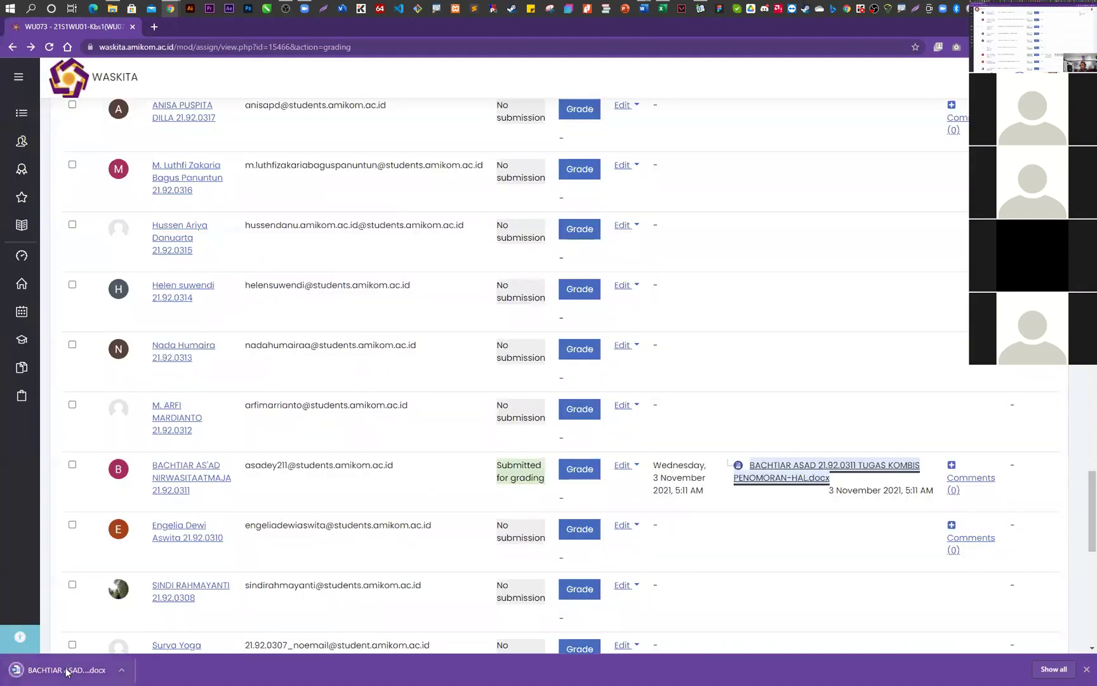
click(66, 672)
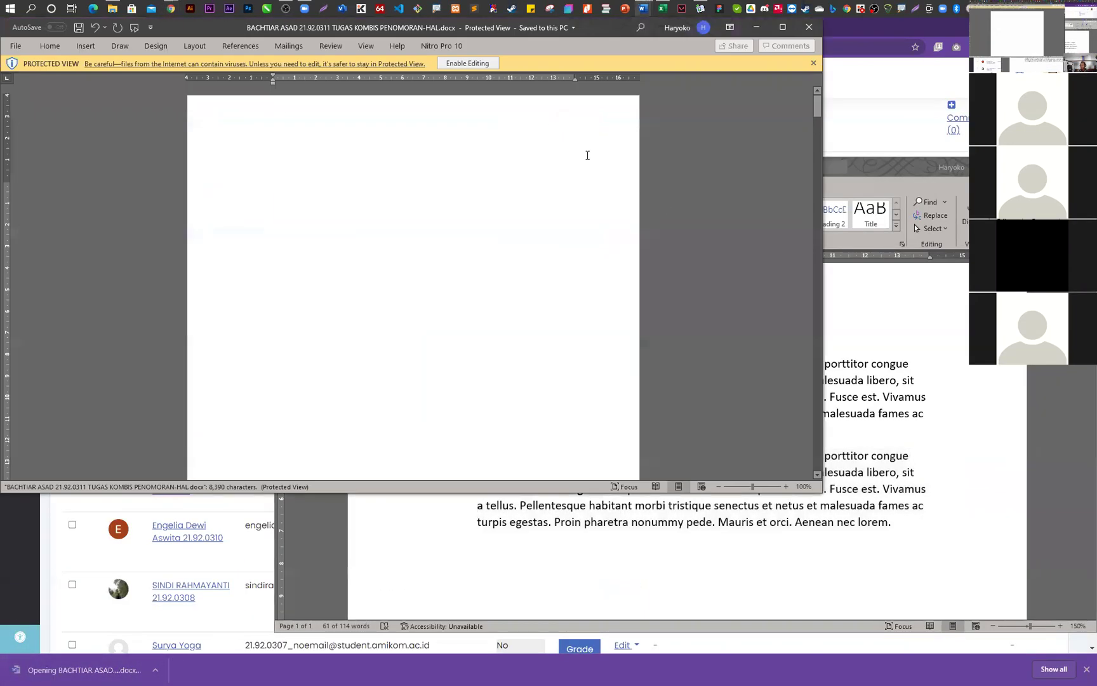
click(474, 64)
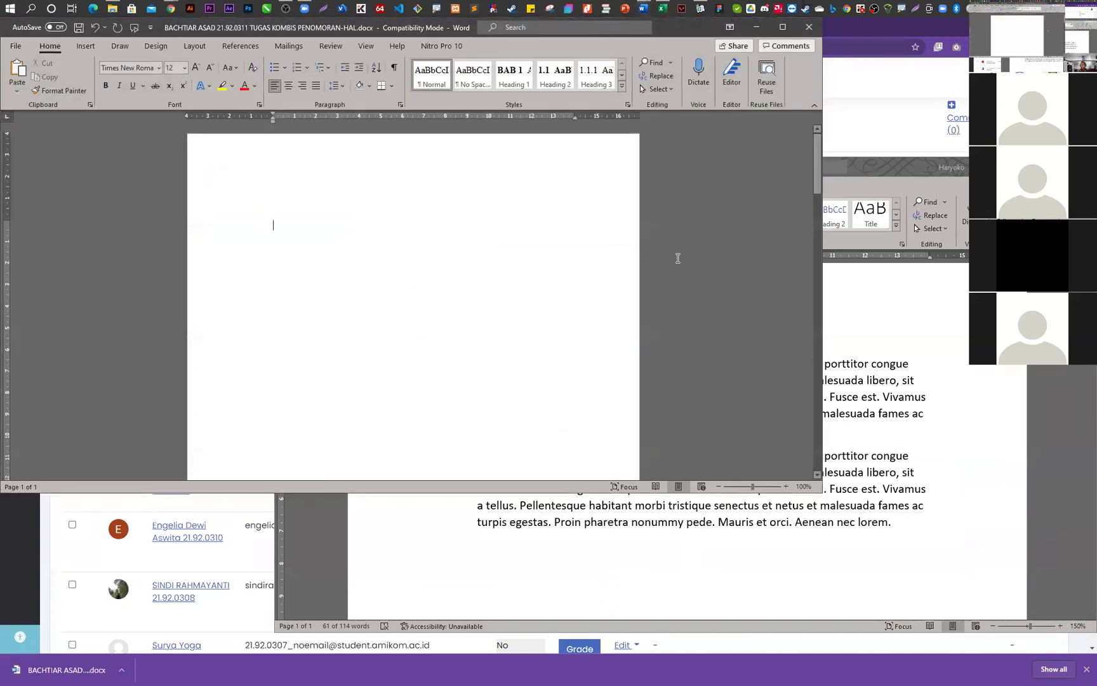
click(782, 27)
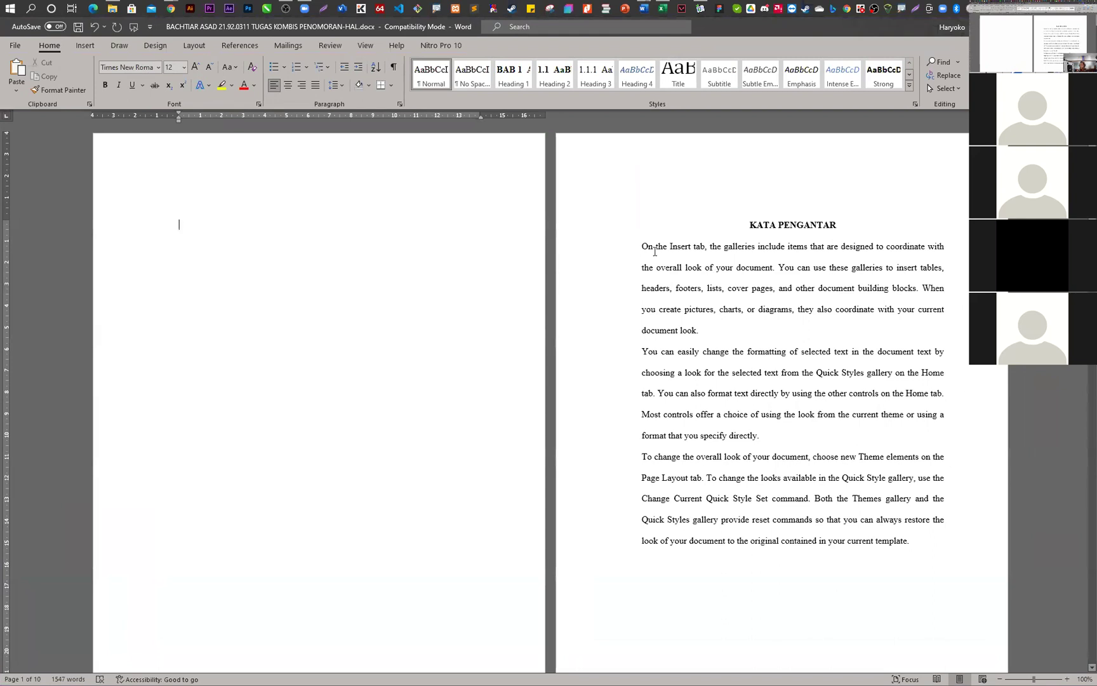
- Insert a blank line between the KATA PENGANTAR heading and its body text
drag(642, 247, 910, 545)
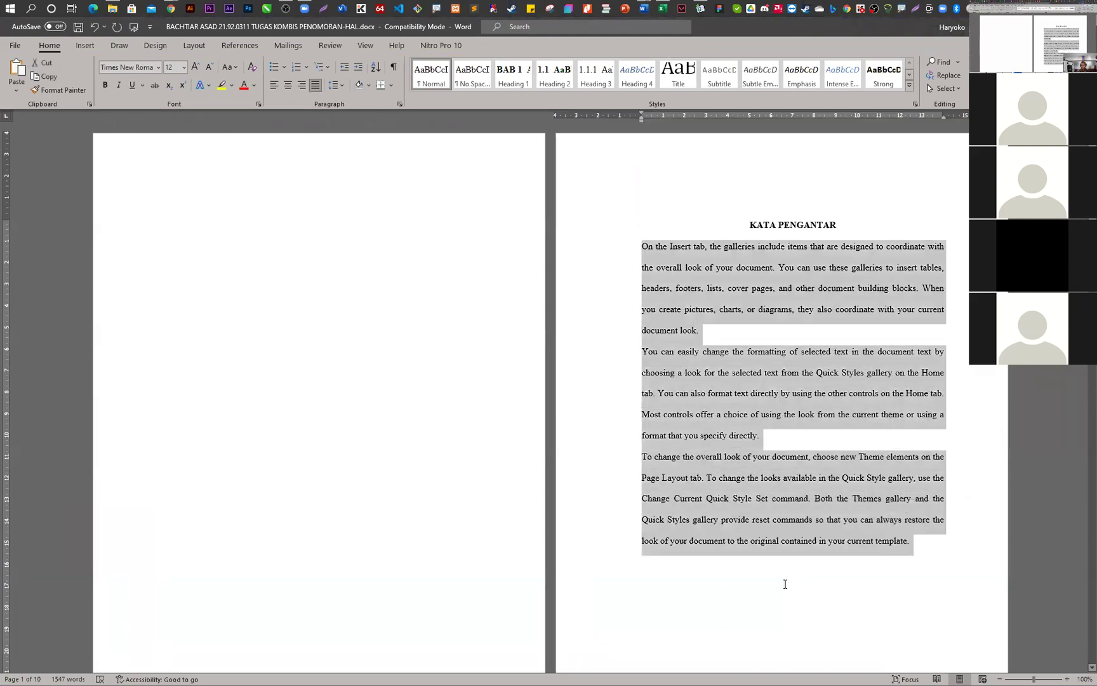
click(857, 230)
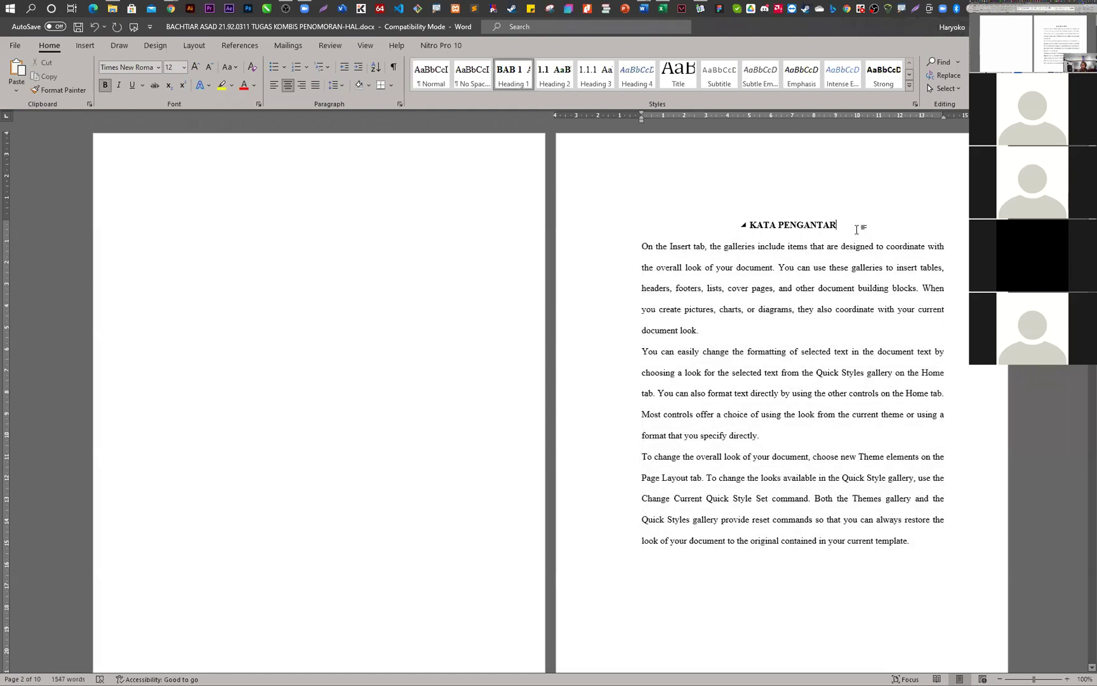
key(Return)
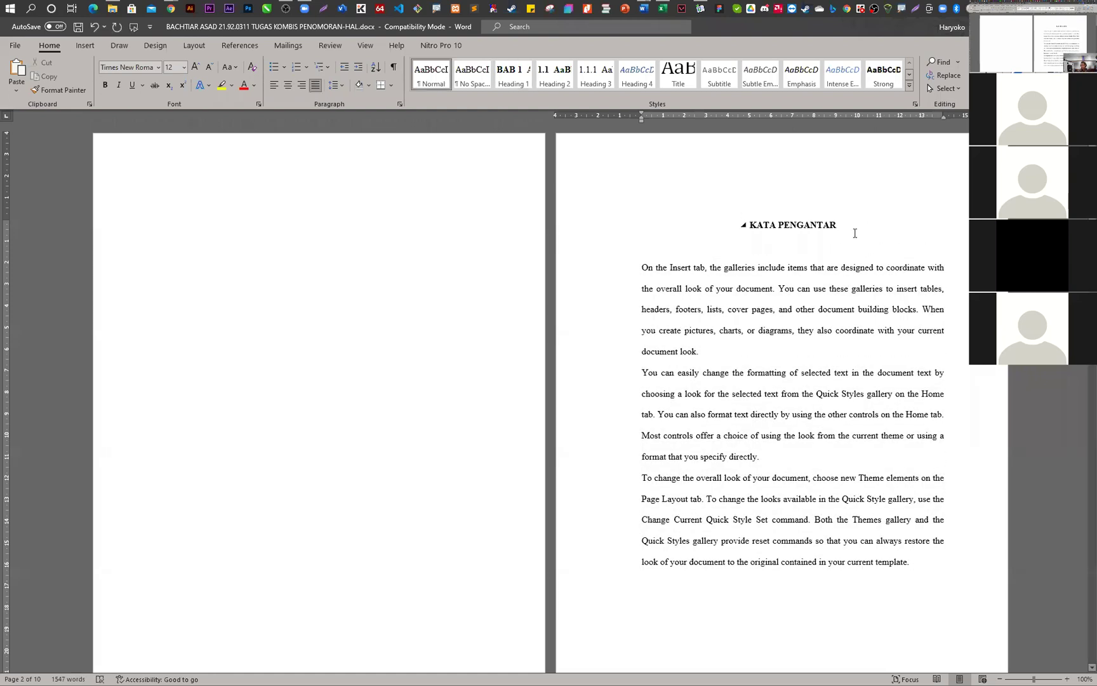
- Check the page numbers, table of contents and chapter headings from KATA PENGANTAR through section 3.3.3 of the student's document
scroll(830, 287, down, 10)
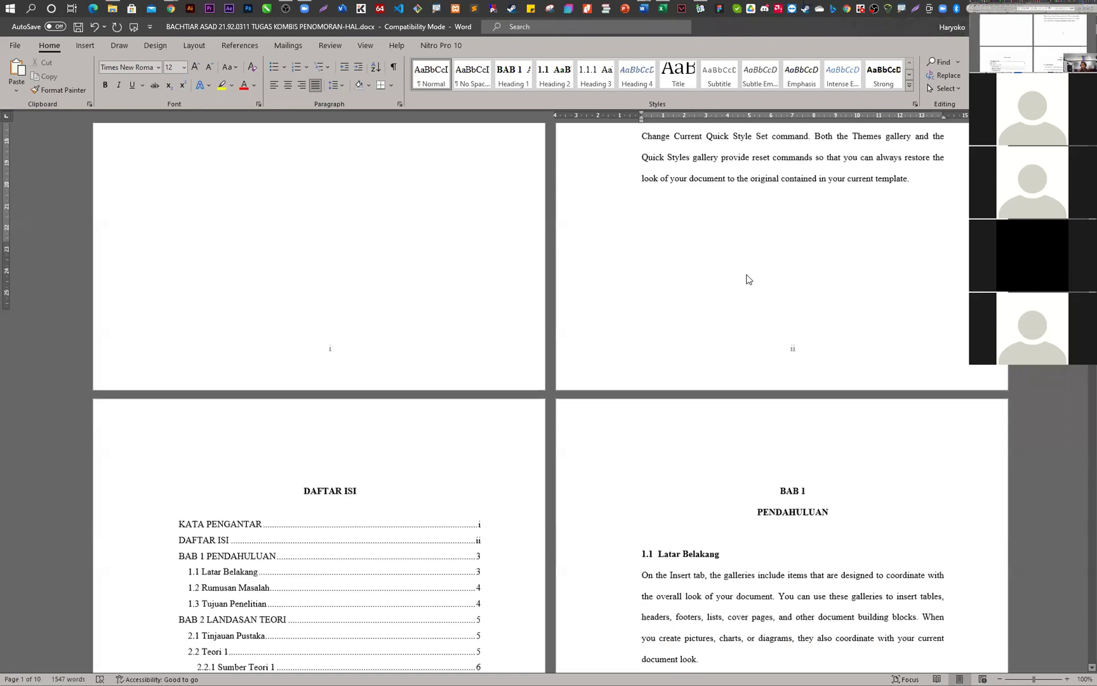
scroll(621, 340, down, 1)
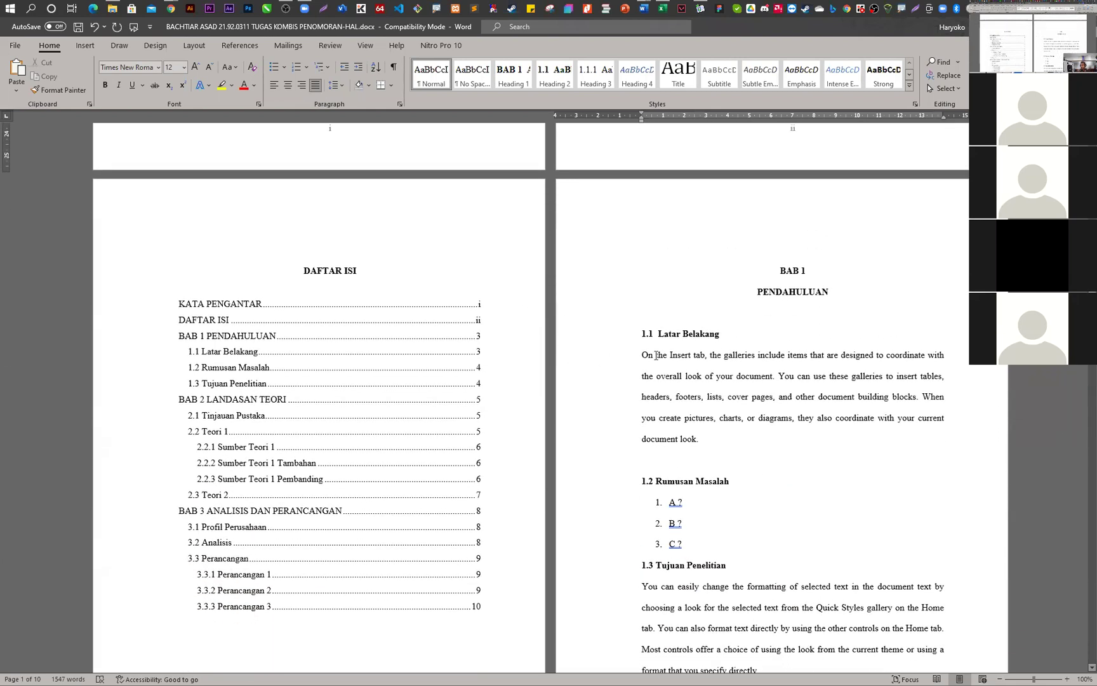
scroll(660, 394, down, 4)
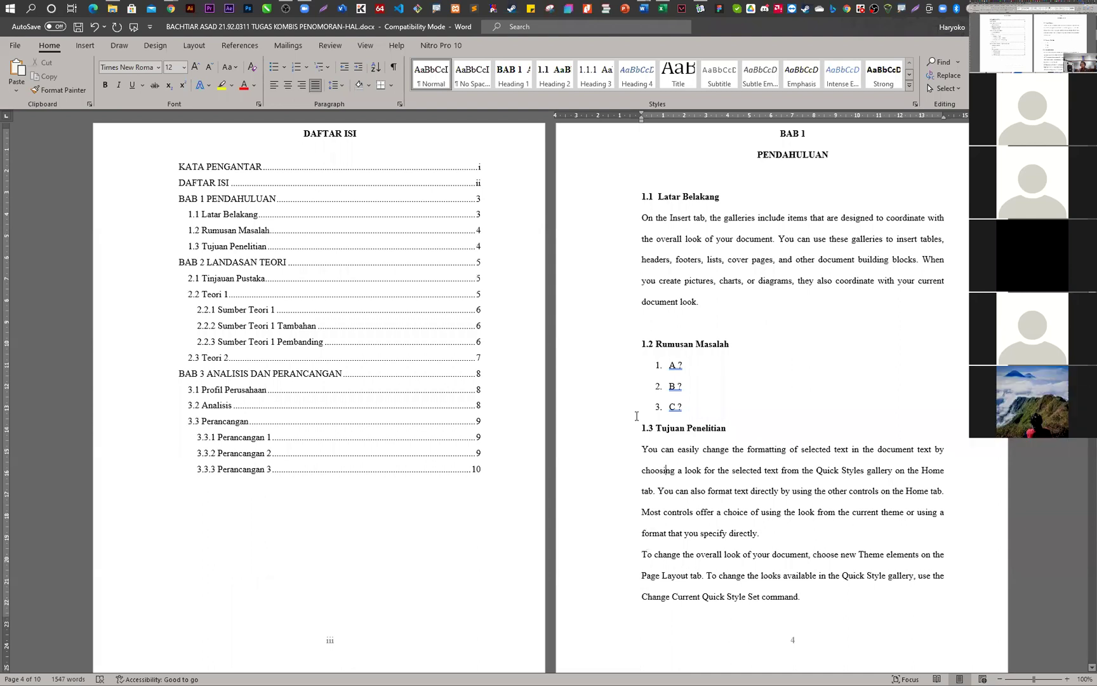
scroll(621, 422, down, 11)
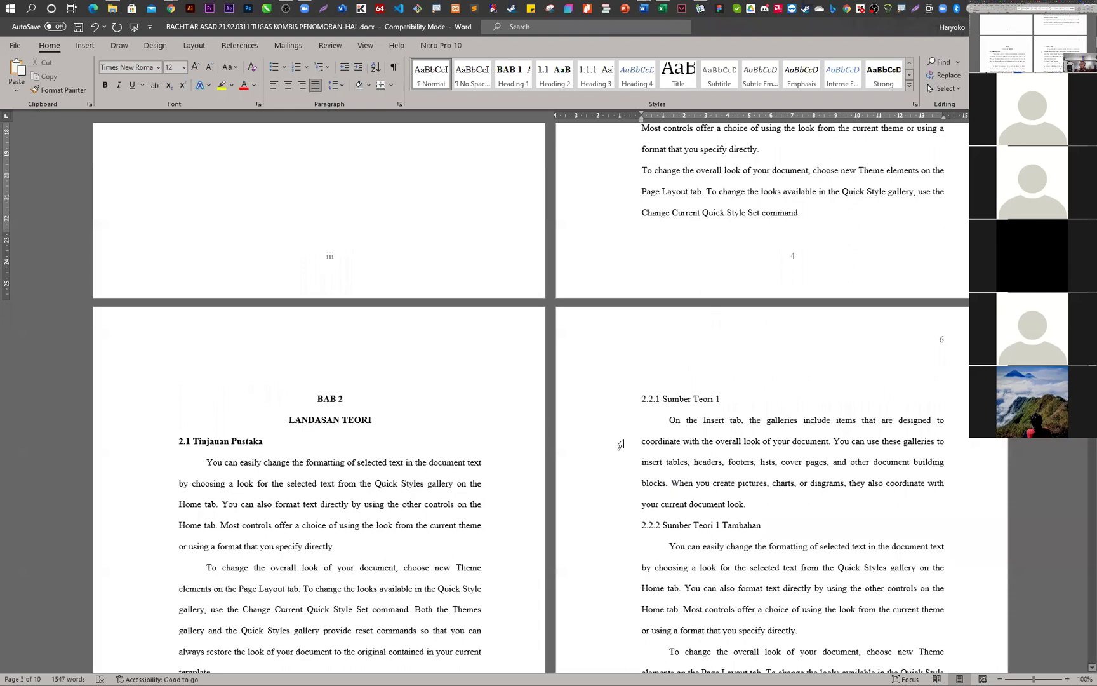
scroll(622, 448, down, 13)
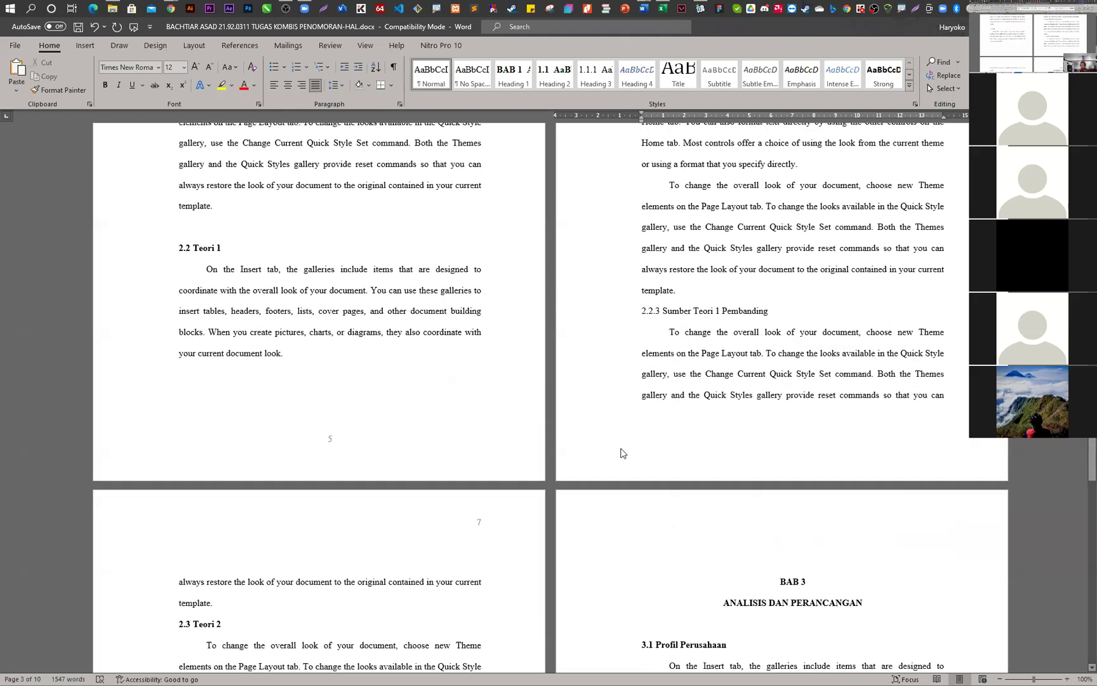
scroll(622, 453, down, 10)
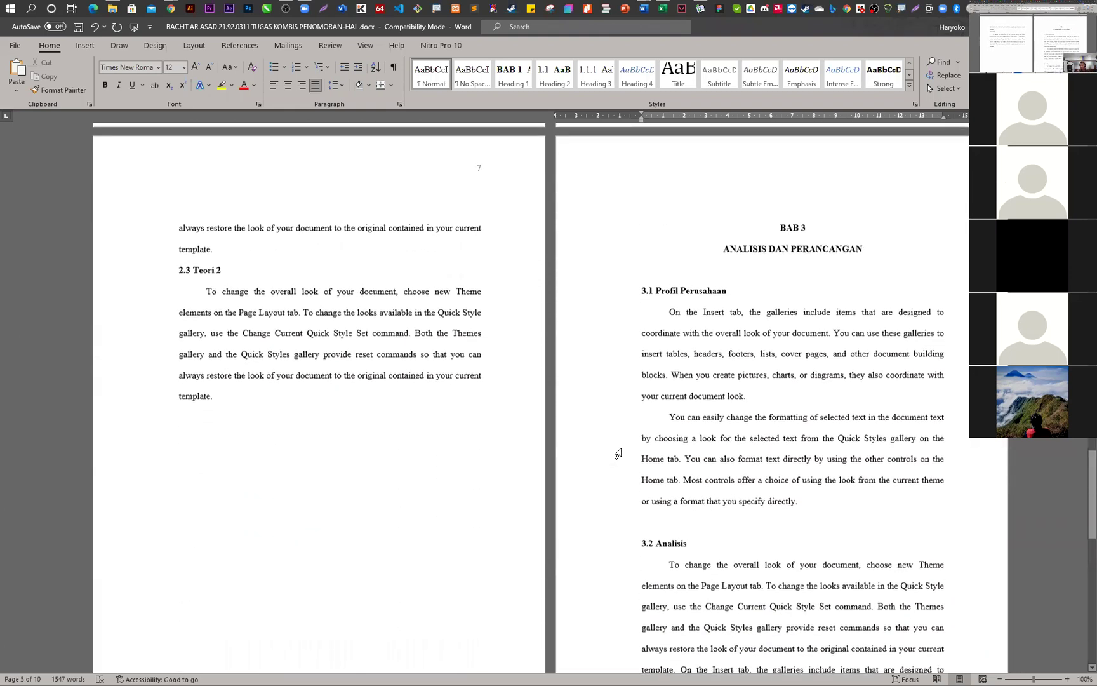
scroll(619, 453, down, 20)
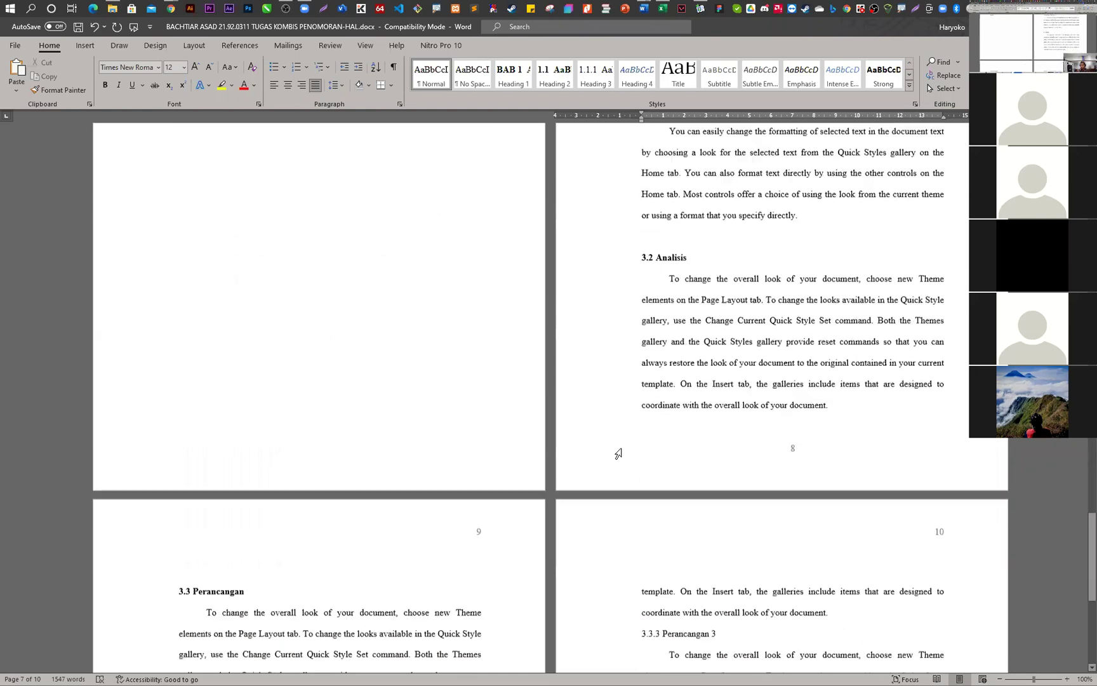
scroll(619, 453, down, 1)
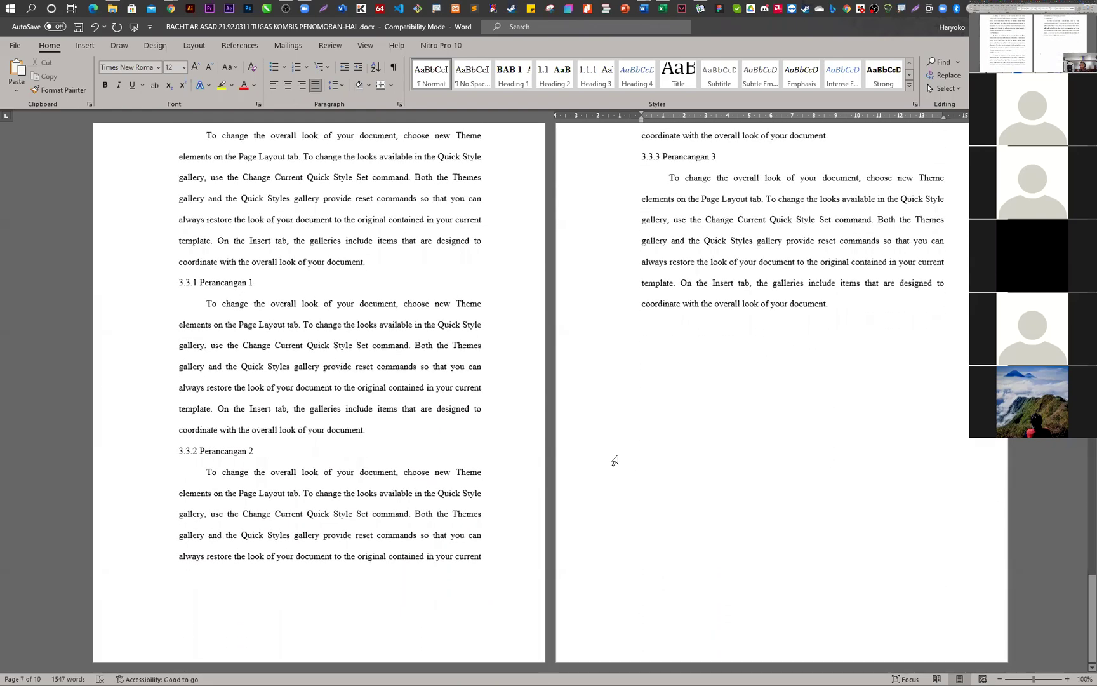
scroll(616, 460, up, 8)
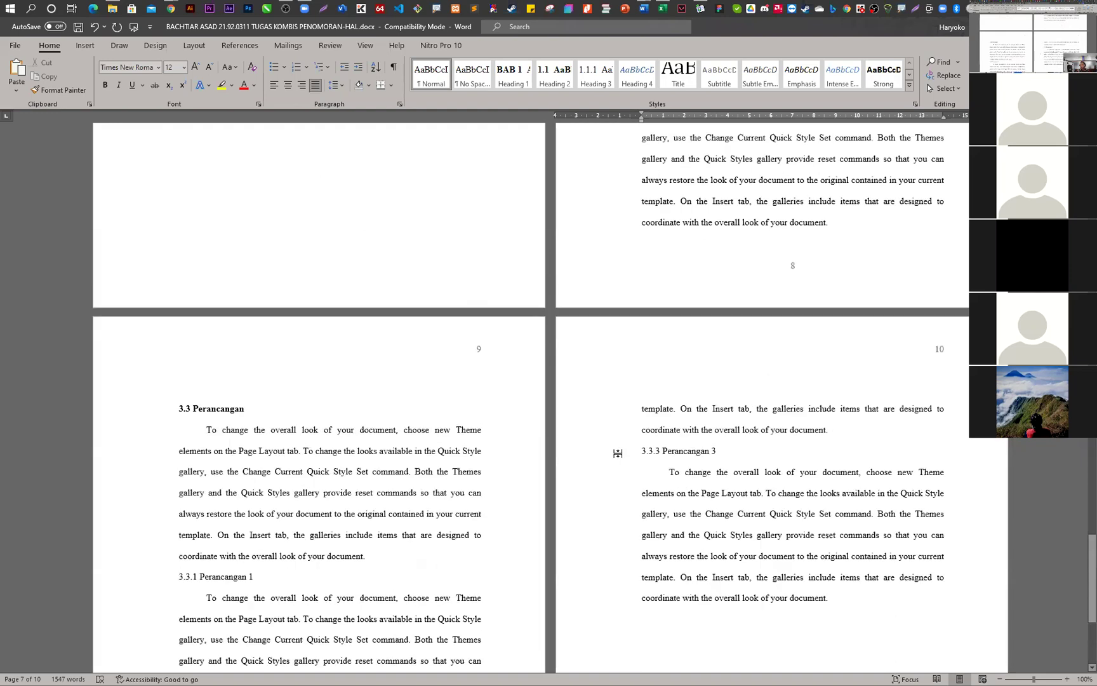
scroll(618, 454, up, 20)
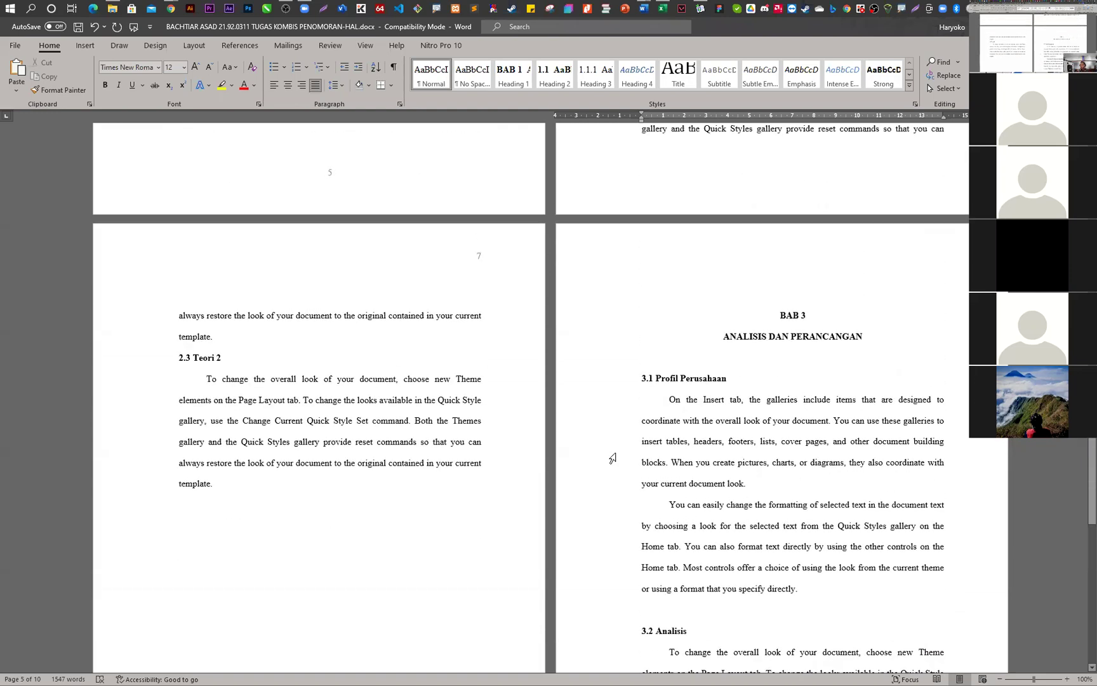
scroll(613, 458, down, 20)
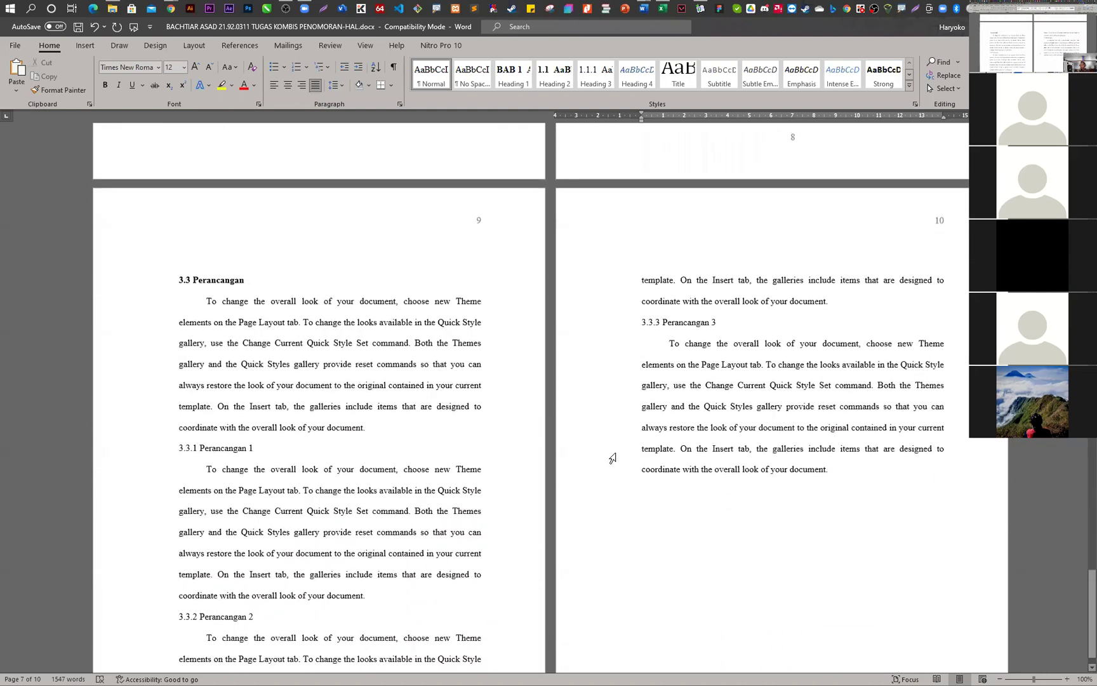
scroll(613, 458, down, 5)
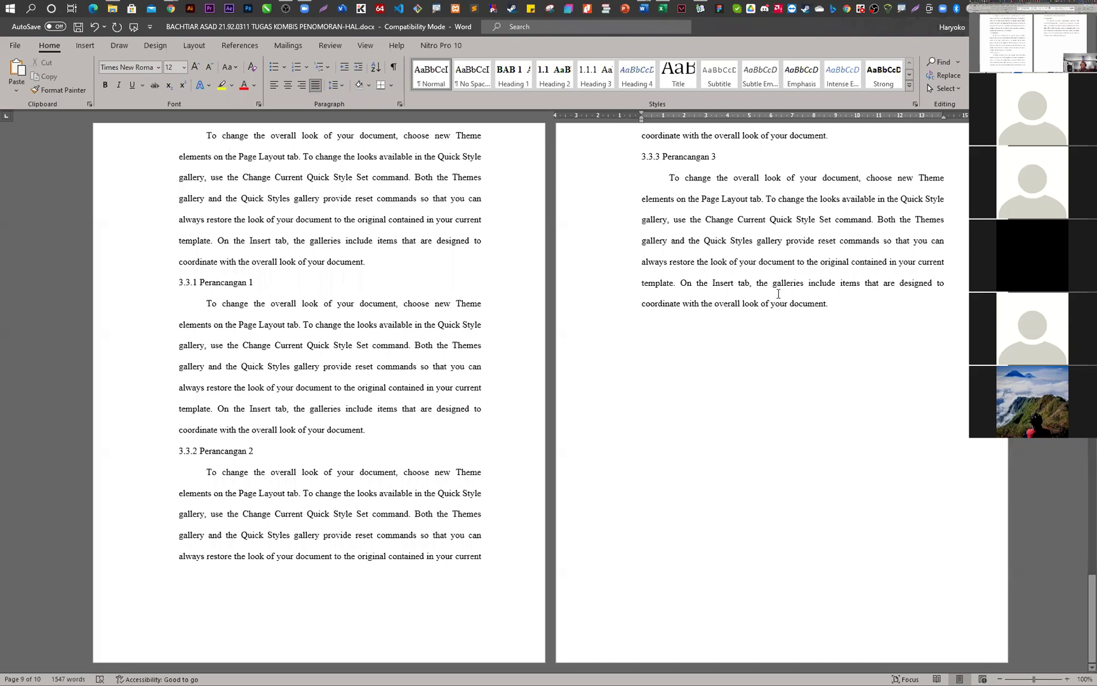
scroll(778, 294, up, 4)
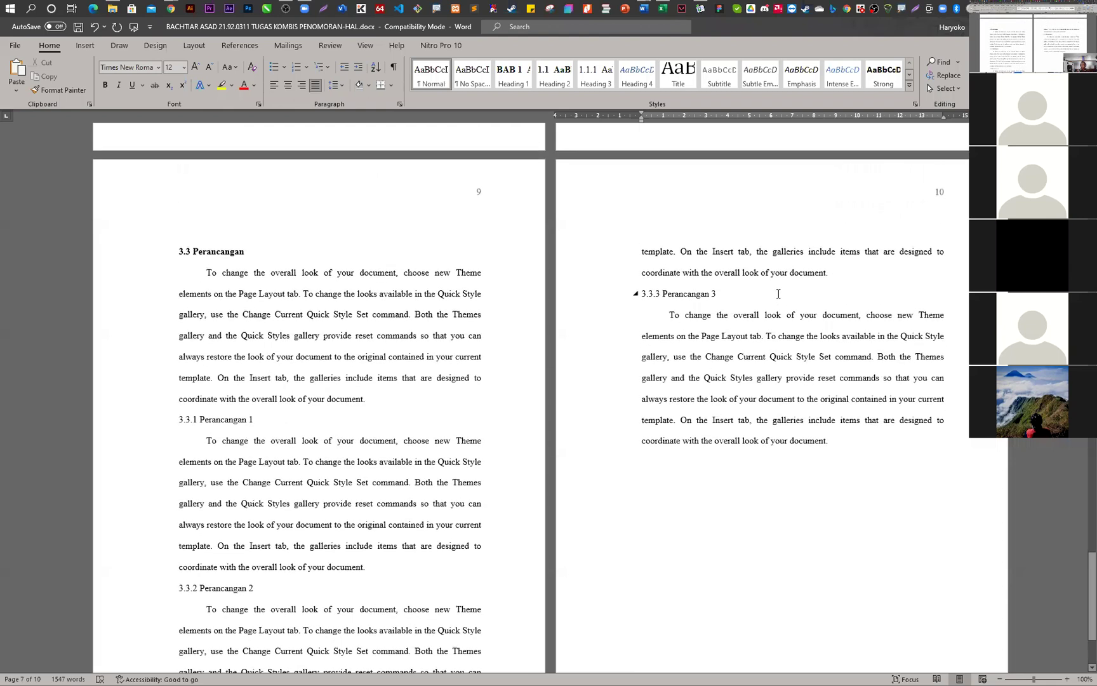
scroll(778, 294, down, 4)
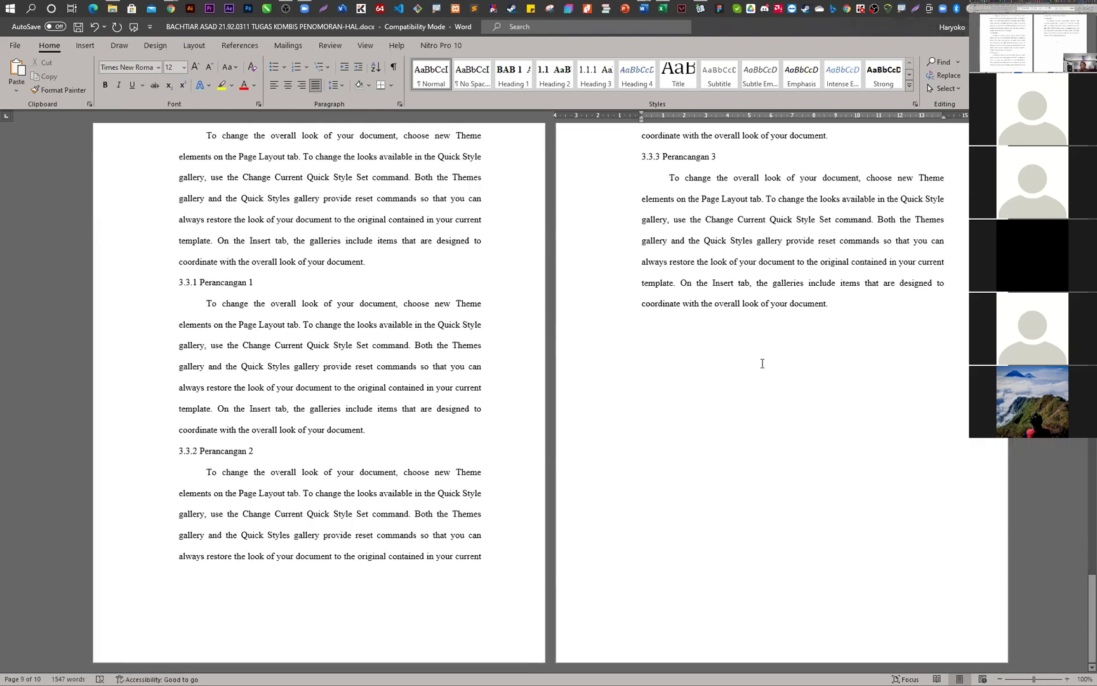
scroll(762, 363, up, 5)
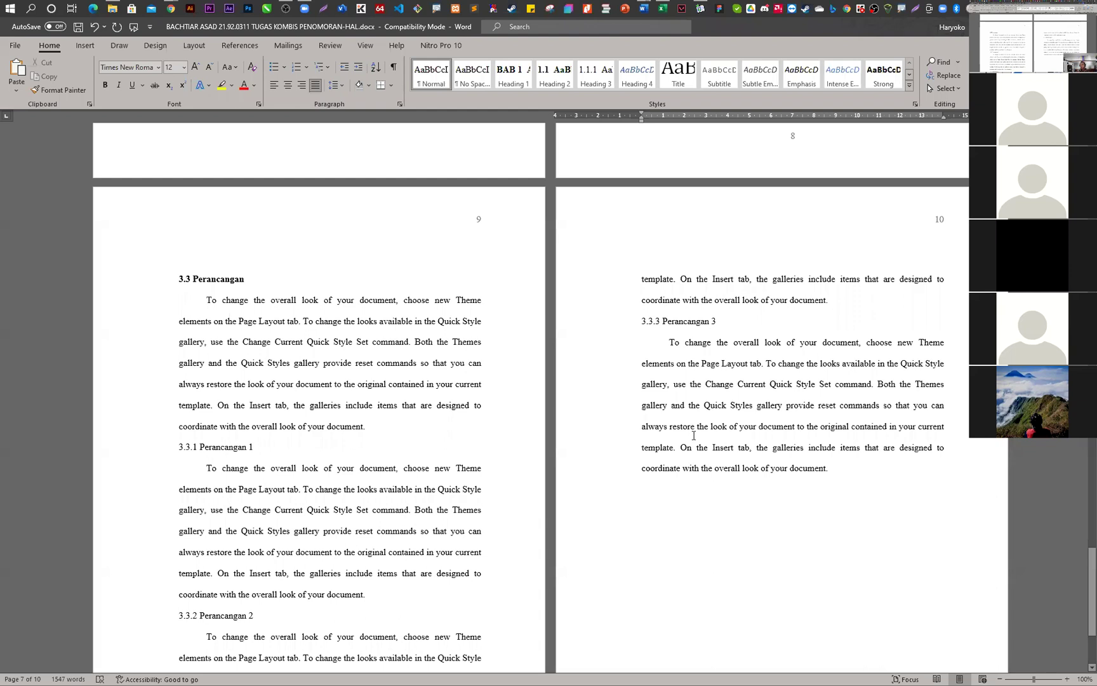
scroll(694, 435, up, 10)
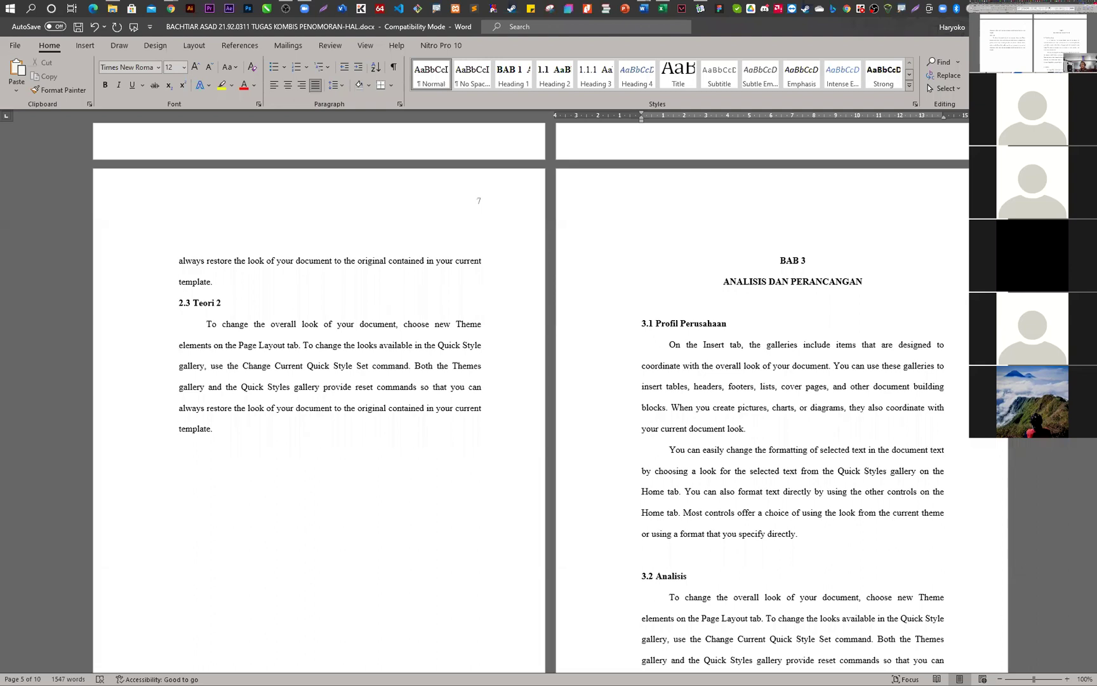
- Close the student's document without saving its changes and return to the WASKITA grading list in the browser
key(alt+F4)
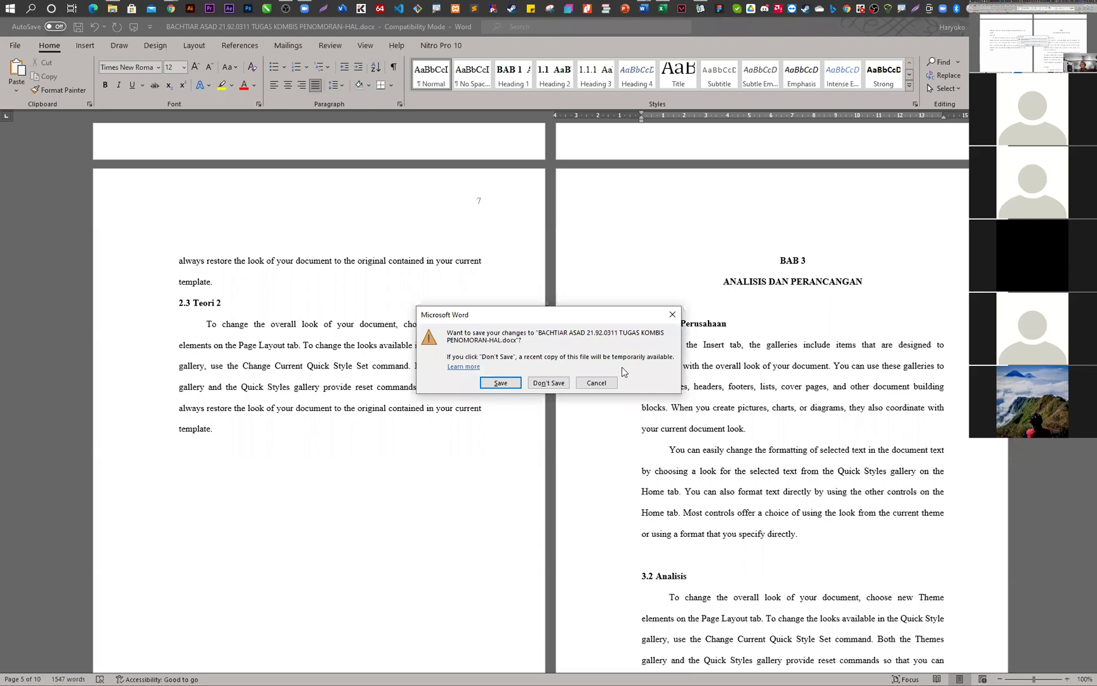
click(559, 383)
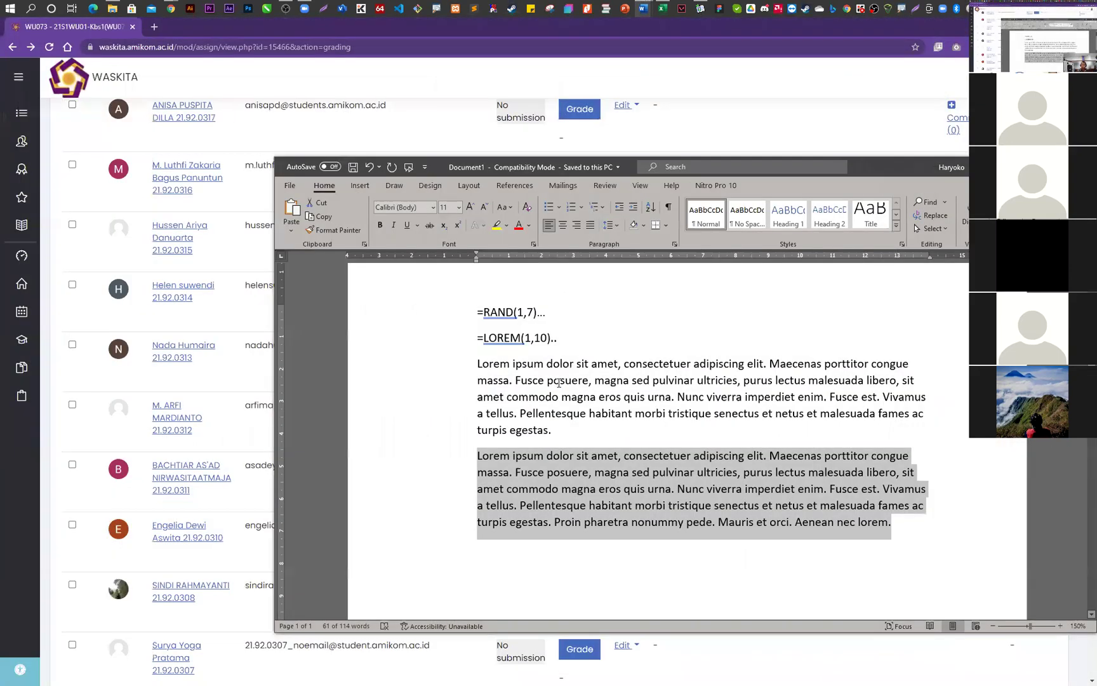
click(899, 125)
scroll(619, 443, up, 13)
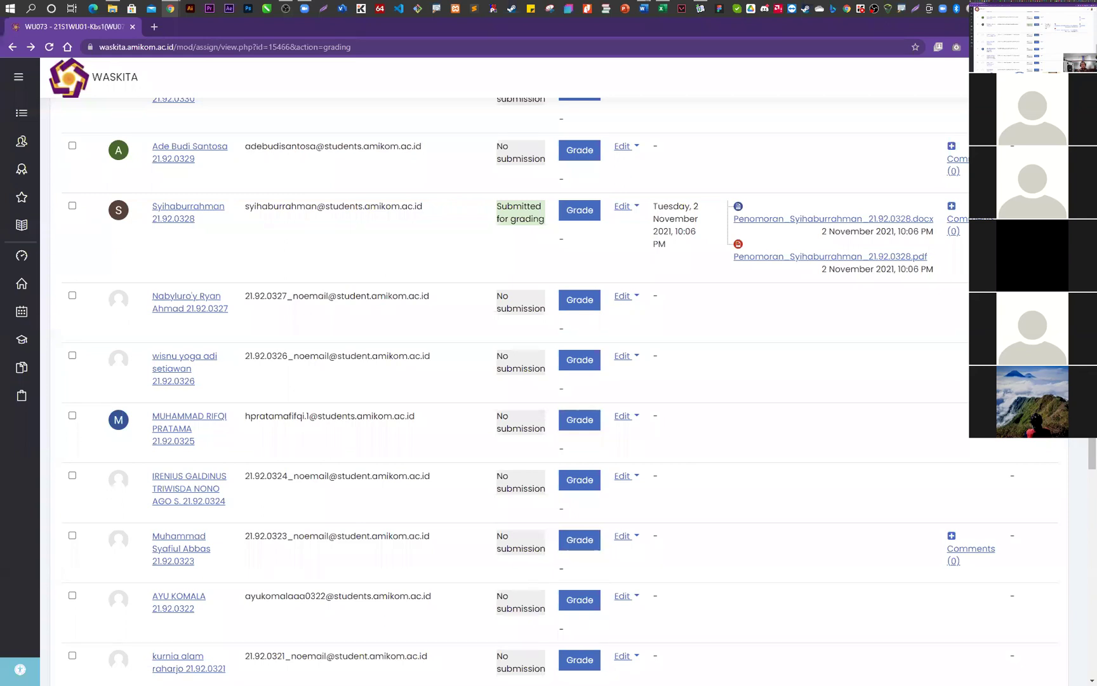
- Search Google for "portal garuda" in a new browser tab and open the Garuda - Garba Rujukan Digital site
click(154, 28)
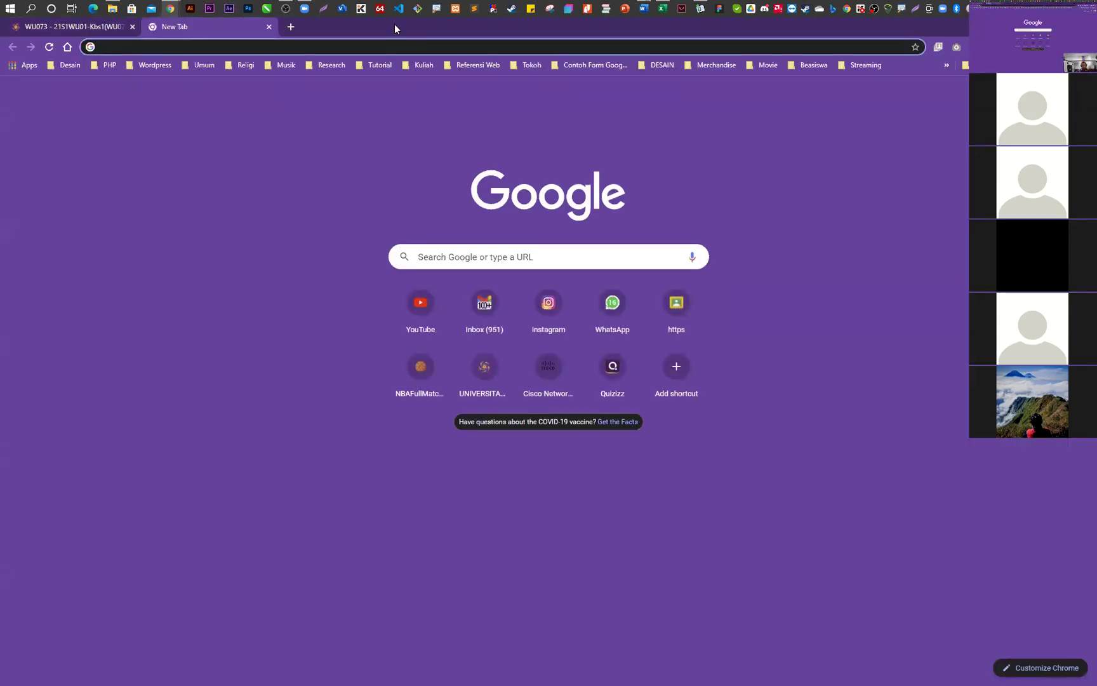
text(po)
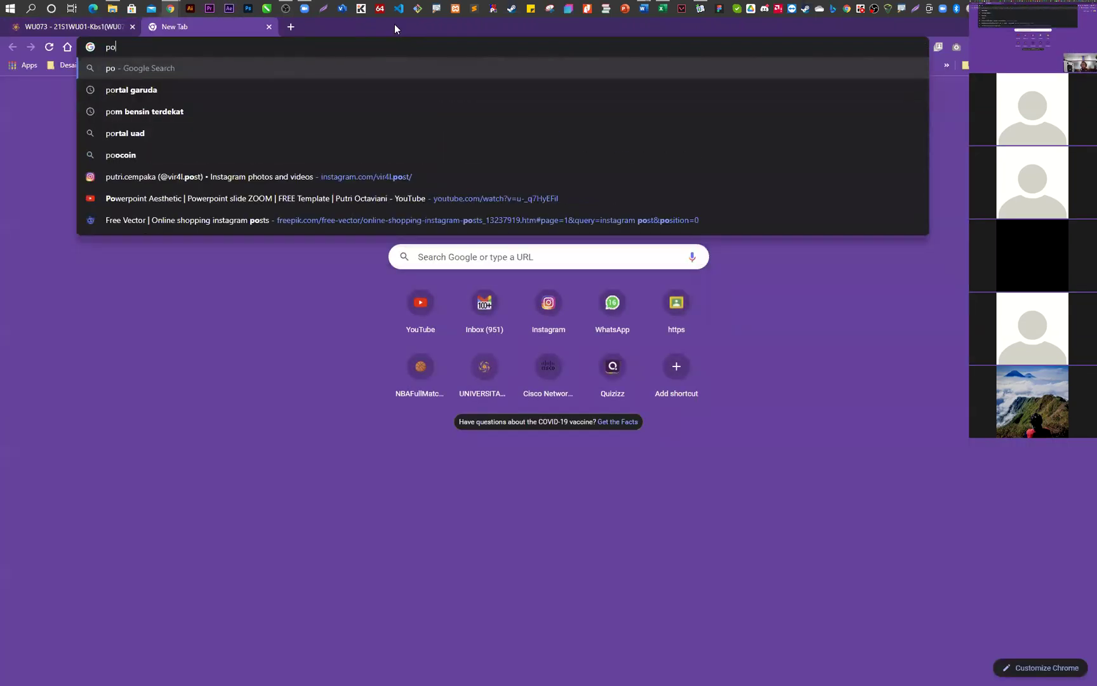
key(Down)
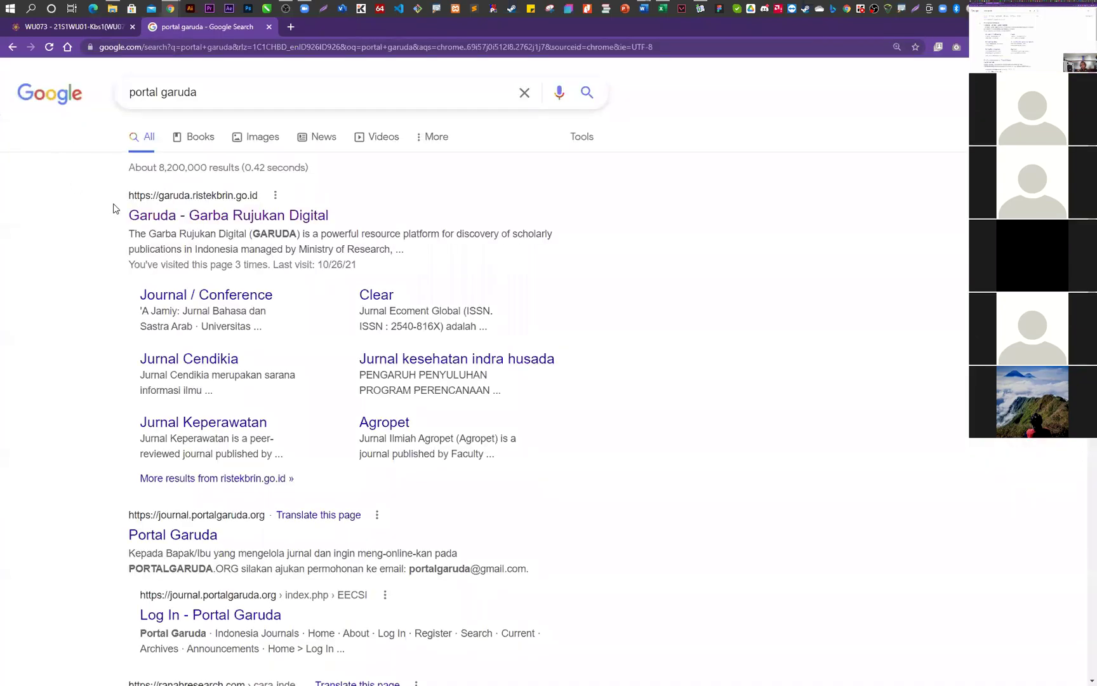
click(178, 215)
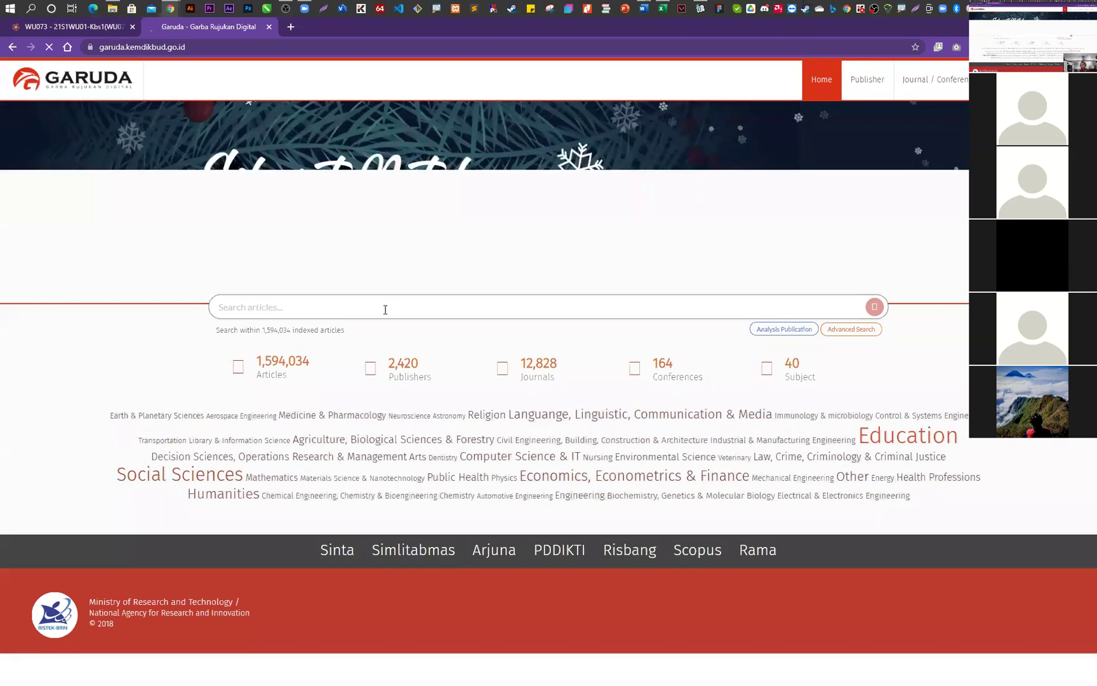
click(384, 308)
text(k)
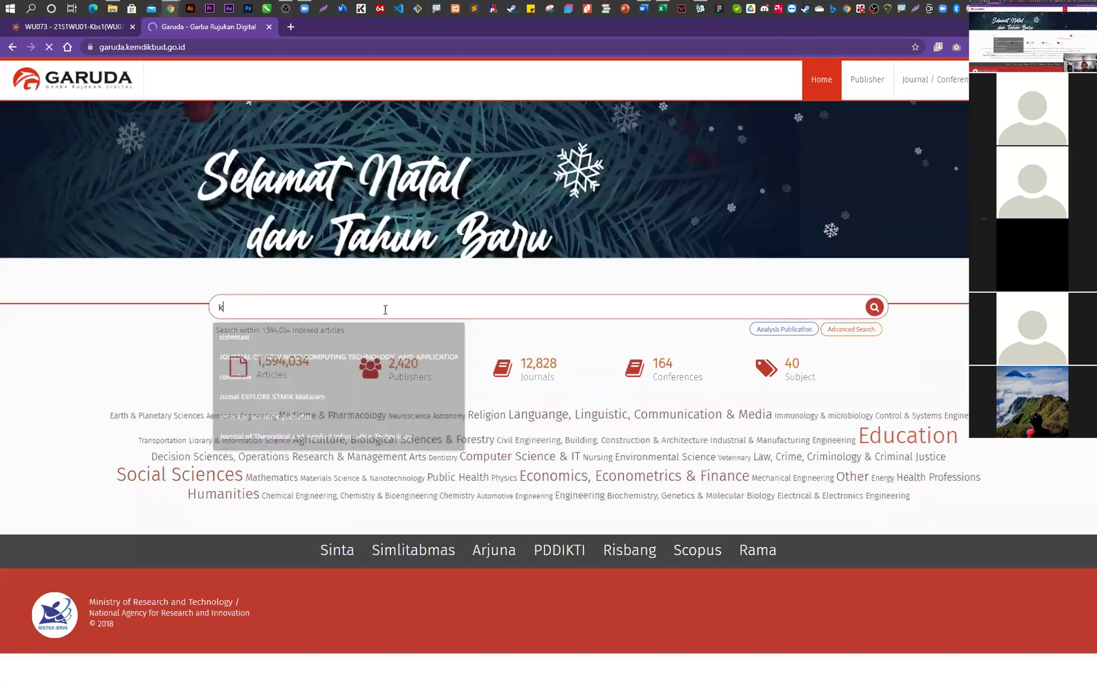
text(ewirausaha)
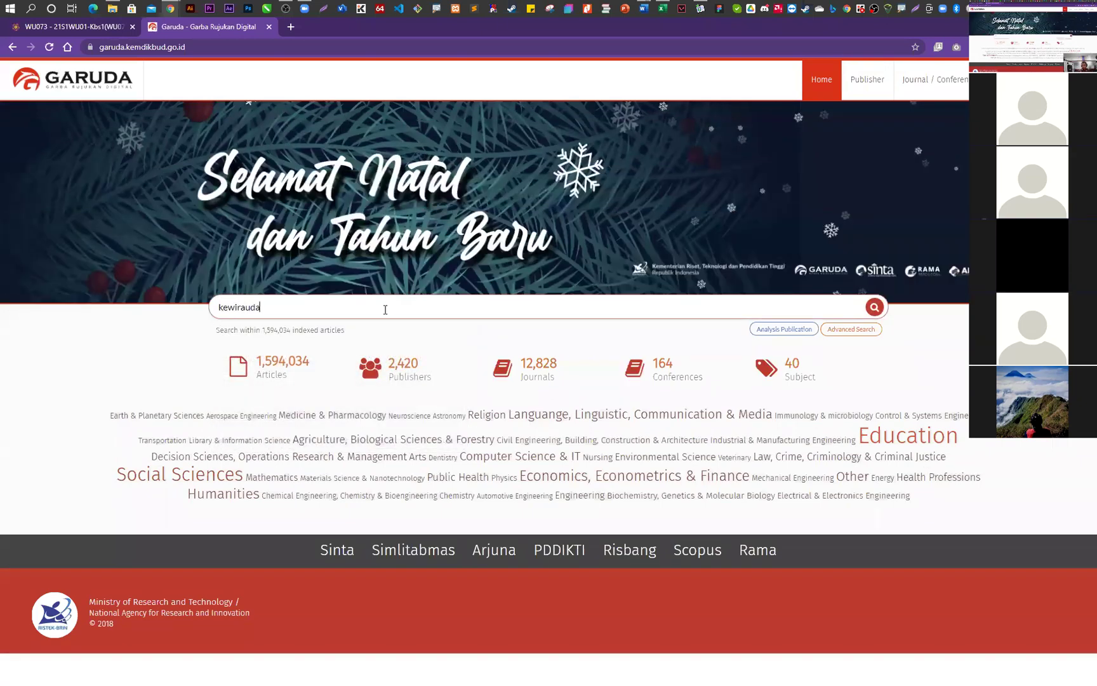
key(BackSpace)
key(BackSpace)
key(BackSpace)
key(BackSpace)
key(BackSpace)
key(BackSpace)
key(BackSpace)
key(BackSpace)
key(BackSpace)
key(BackSpace)
key(BackSpace)
- Search Google for "buku kewirausahaan *.docx" in a new tab and open the PDFSLIDE result "Resume Buku Kewirausahaan" in another tab
click(292, 26)
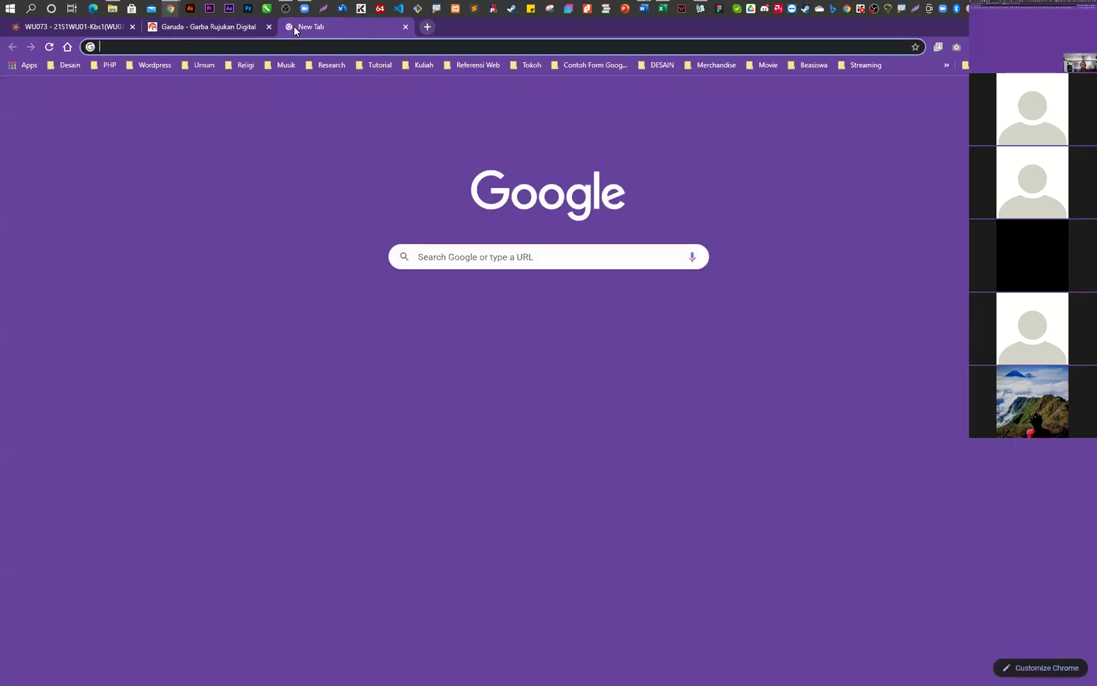
text(buku)
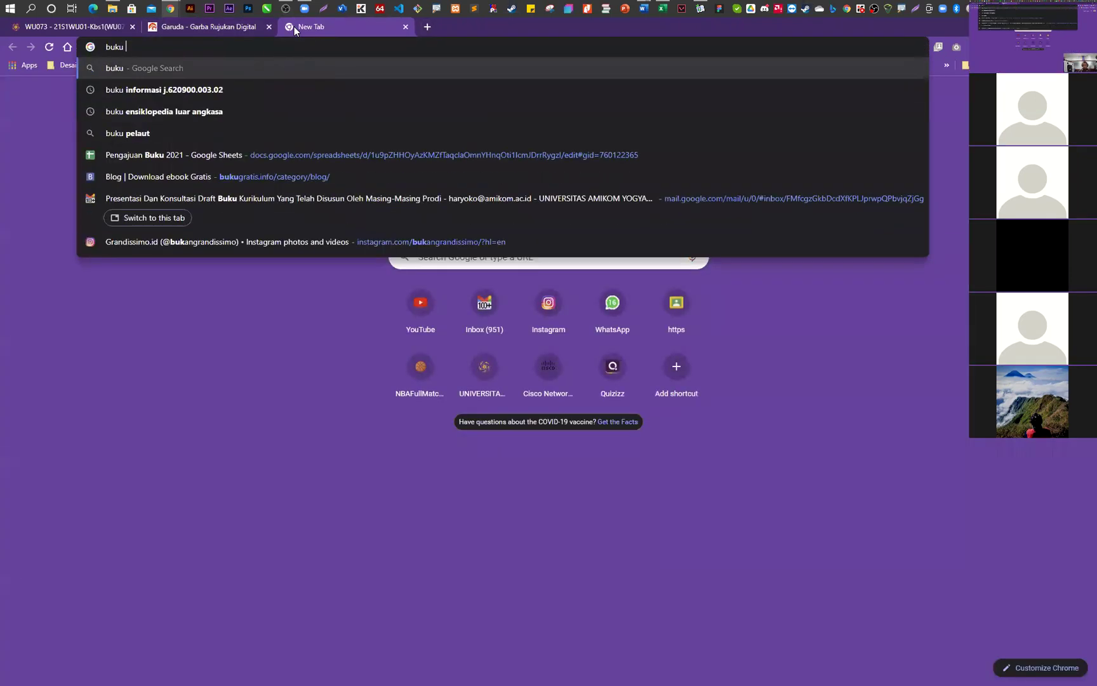
text( kewir)
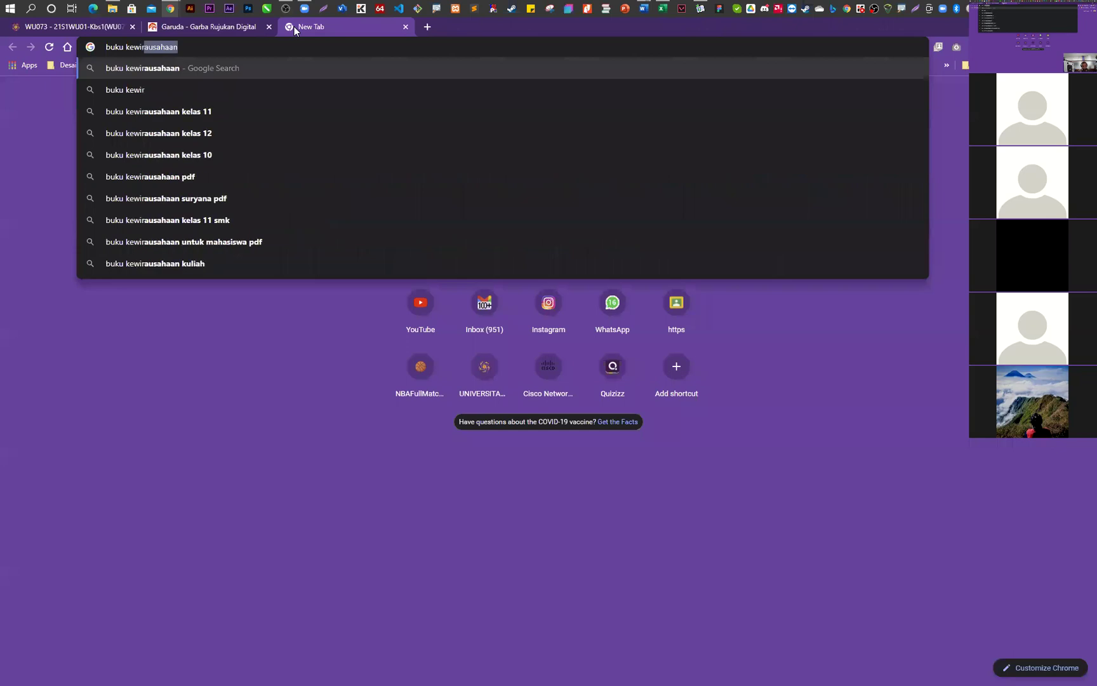
key(BackSpace)
text(ausa)
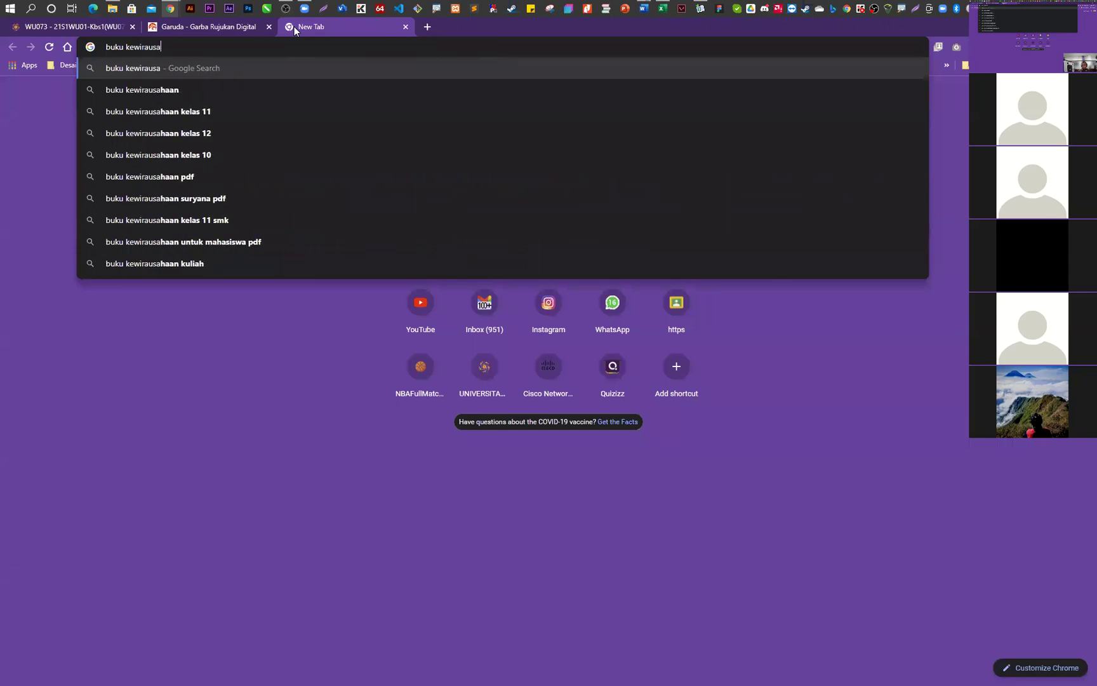
text(haan )
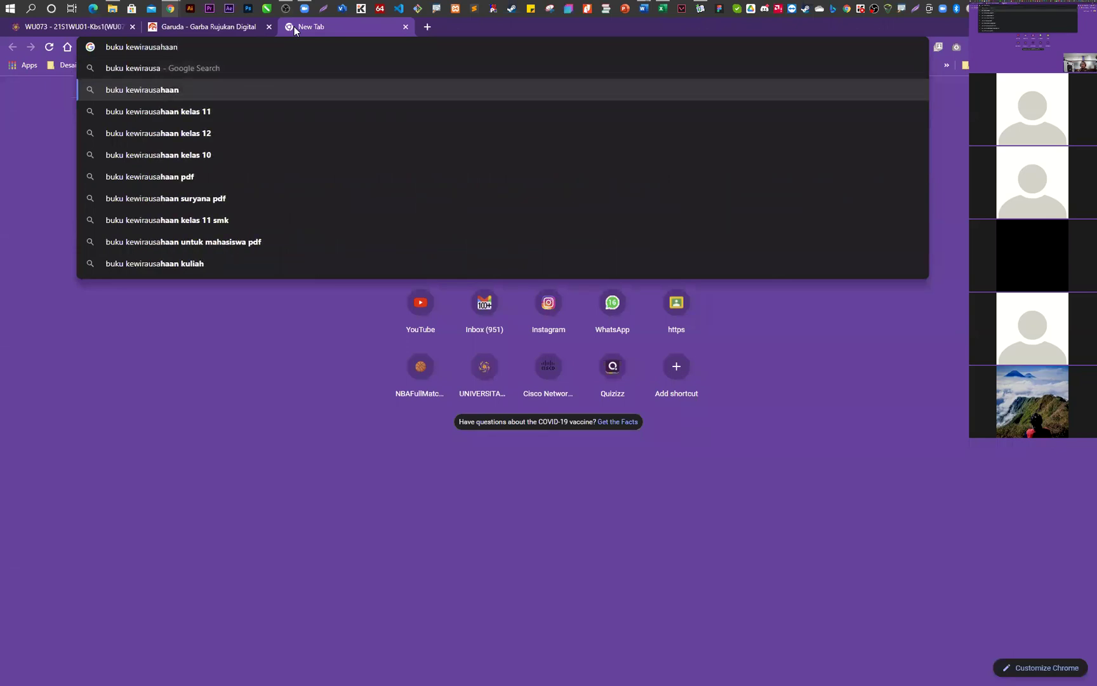
text(*.)
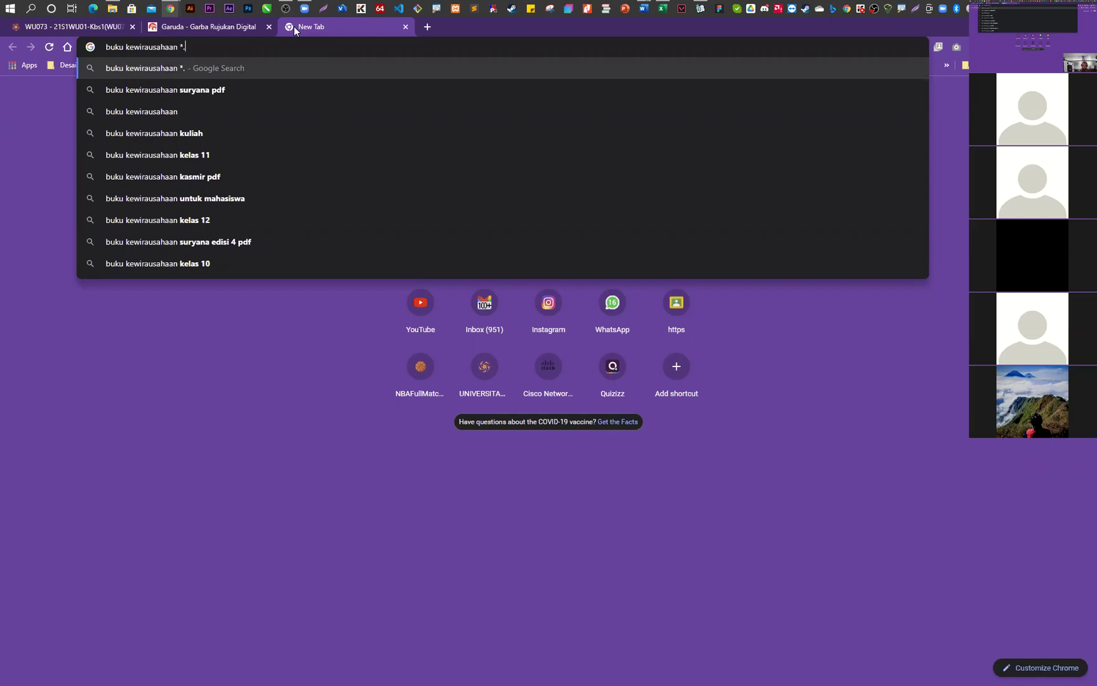
text(docx)
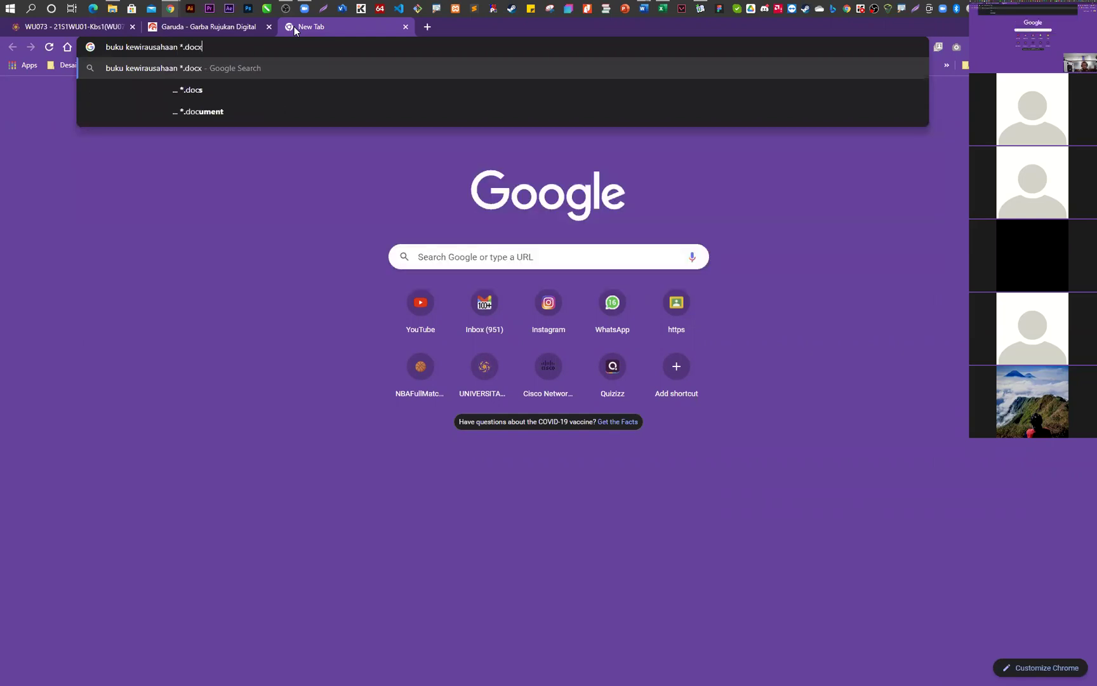
key(Return)
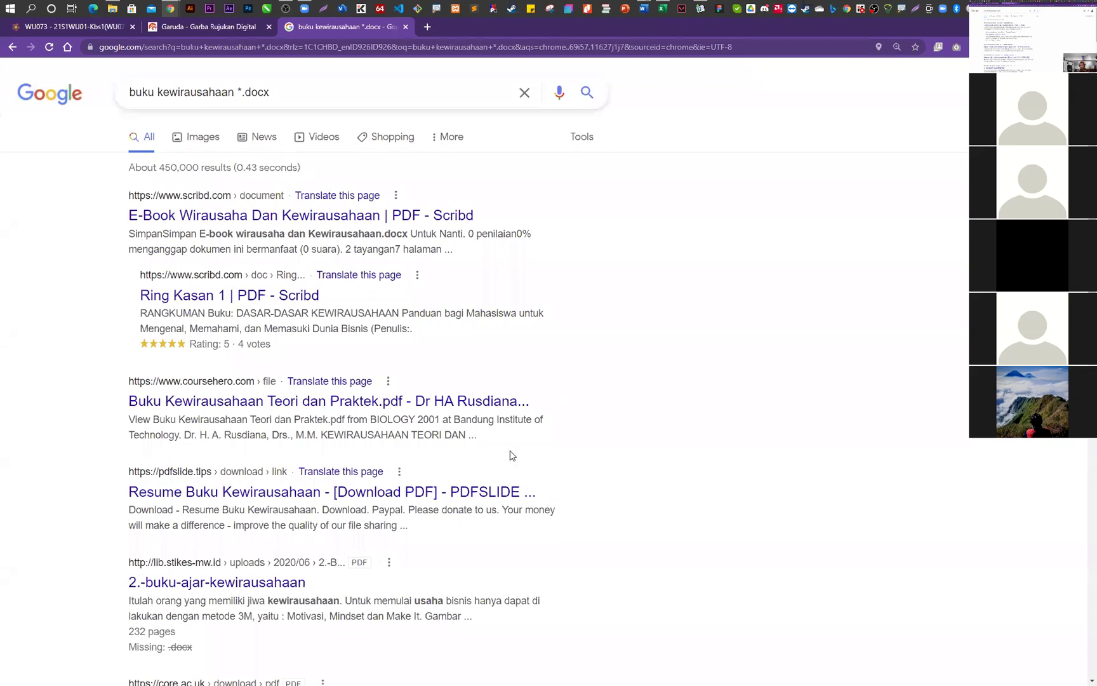
right_click(453, 494)
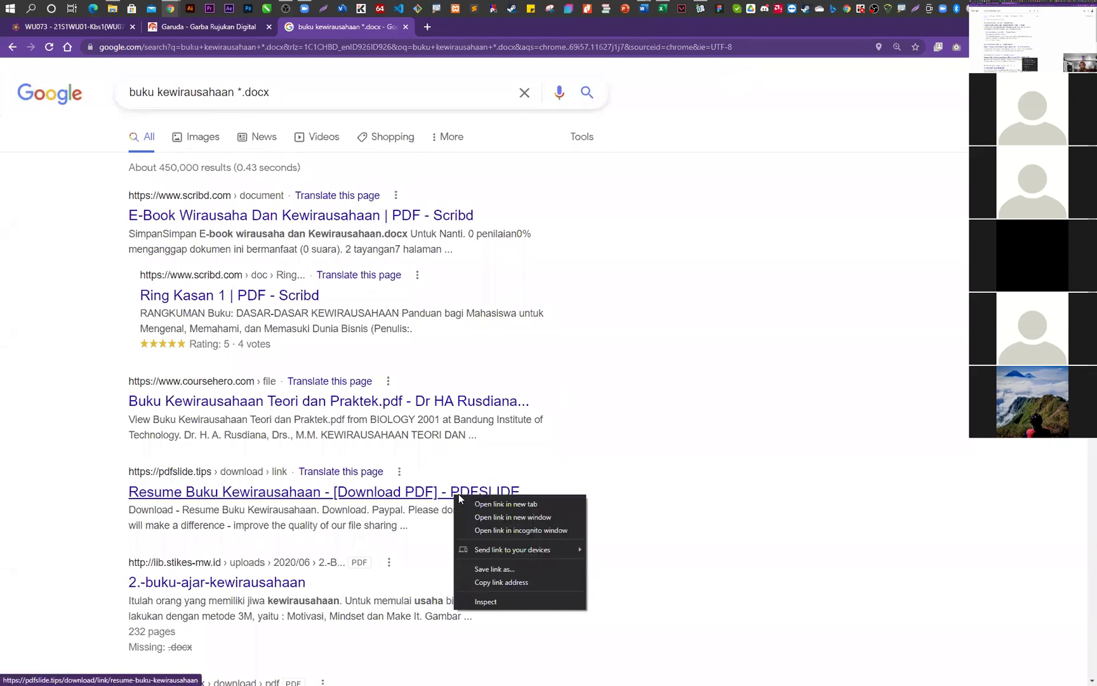
click(505, 502)
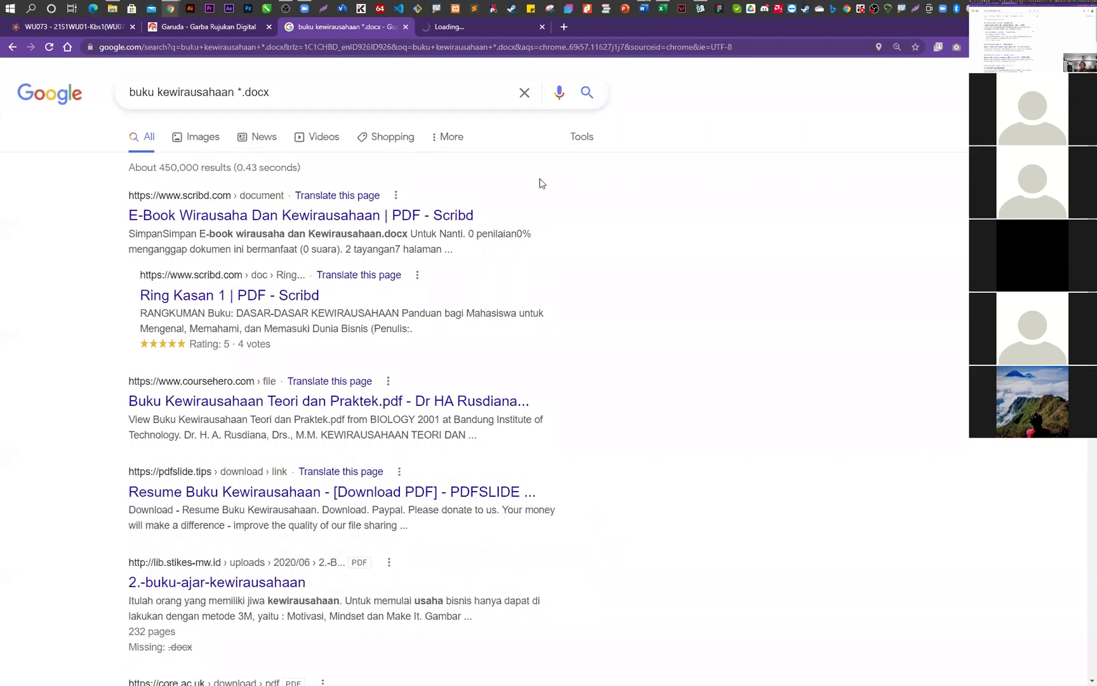
- Complete the robot check on the PDFSLIDE page and request the download of "Resume Buku Kewirausahaan"
click(462, 26)
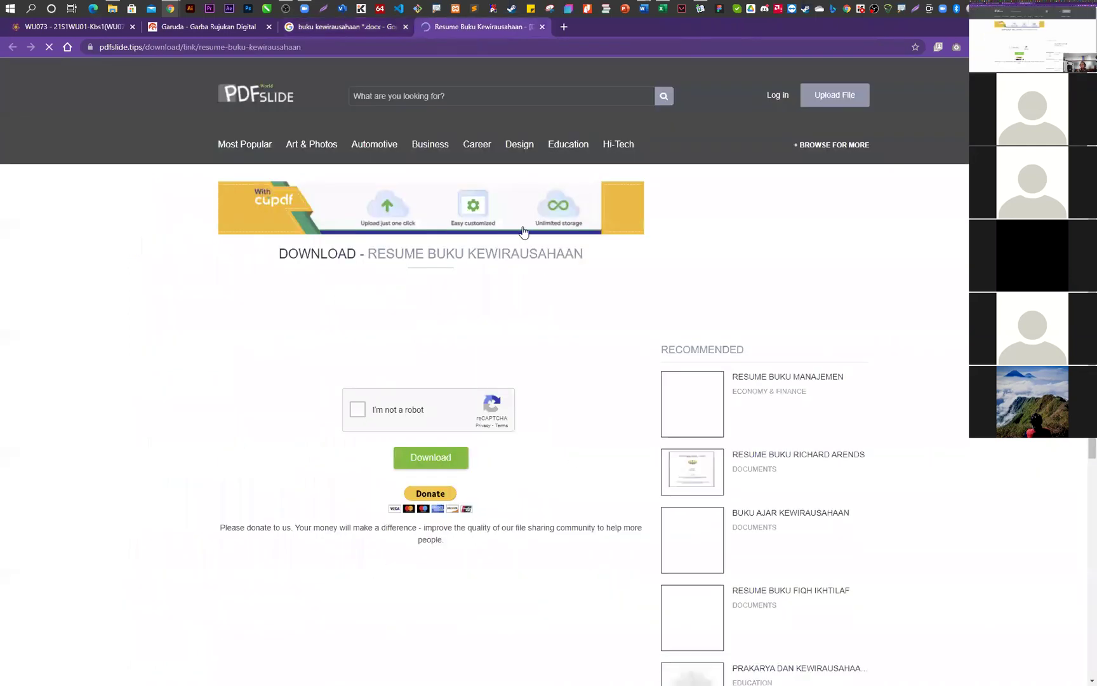
click(358, 411)
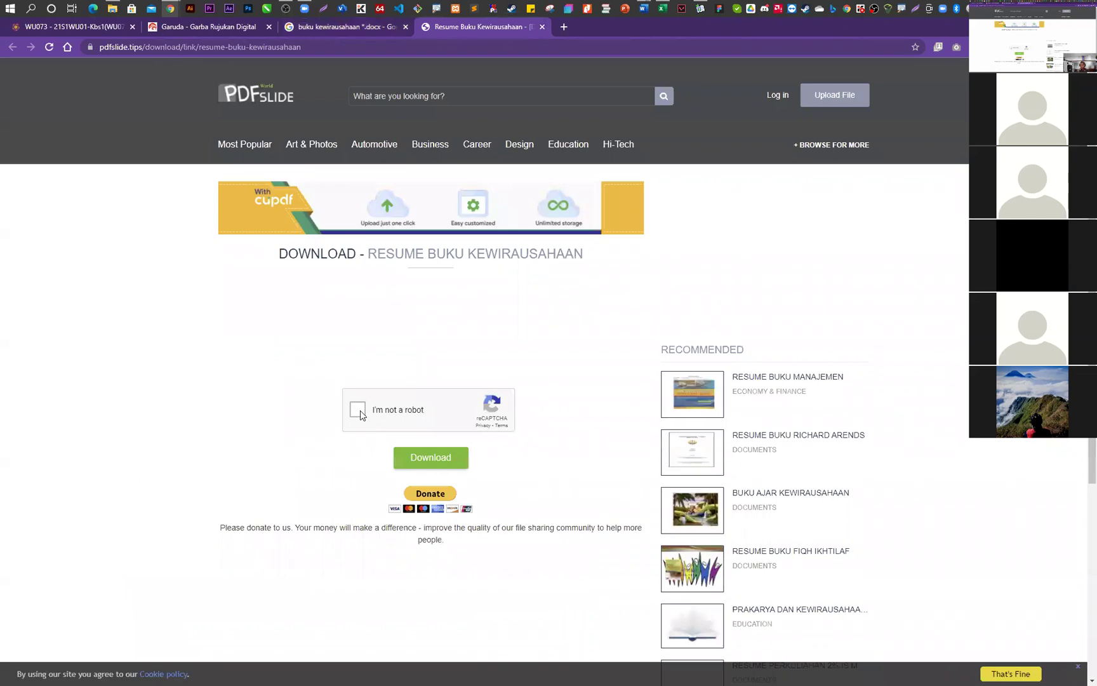
click(451, 469)
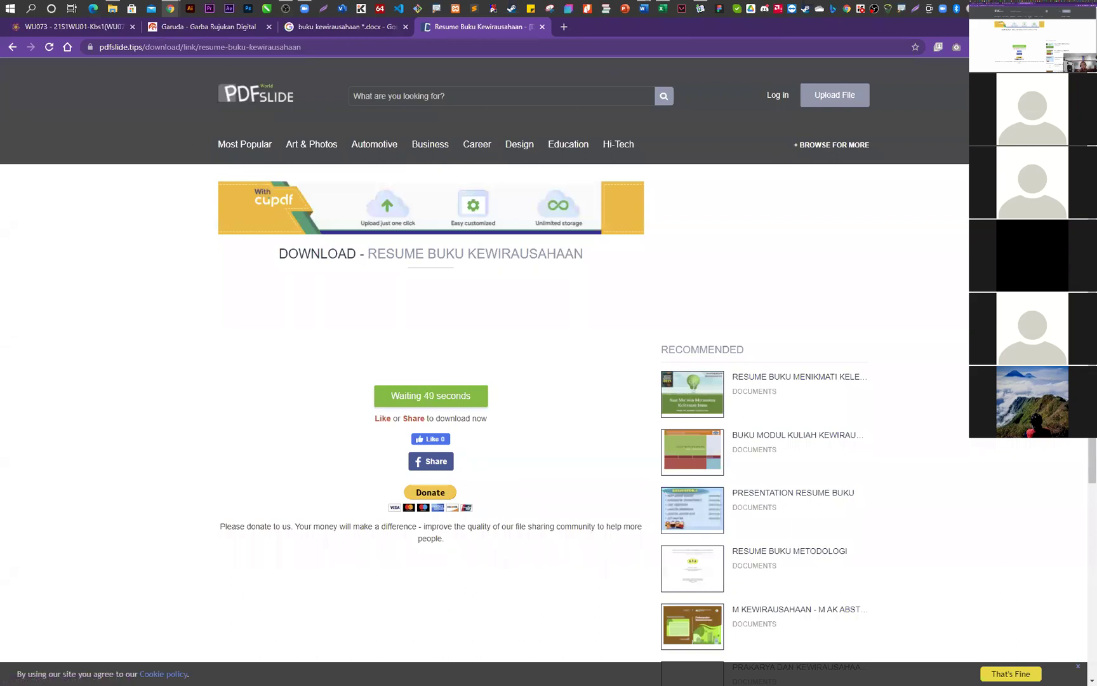
- Switch to Word, create a new blank document and enter the placeholder formula =LOREM(10000,20)
key(alt+Tab)
key(super+Up)
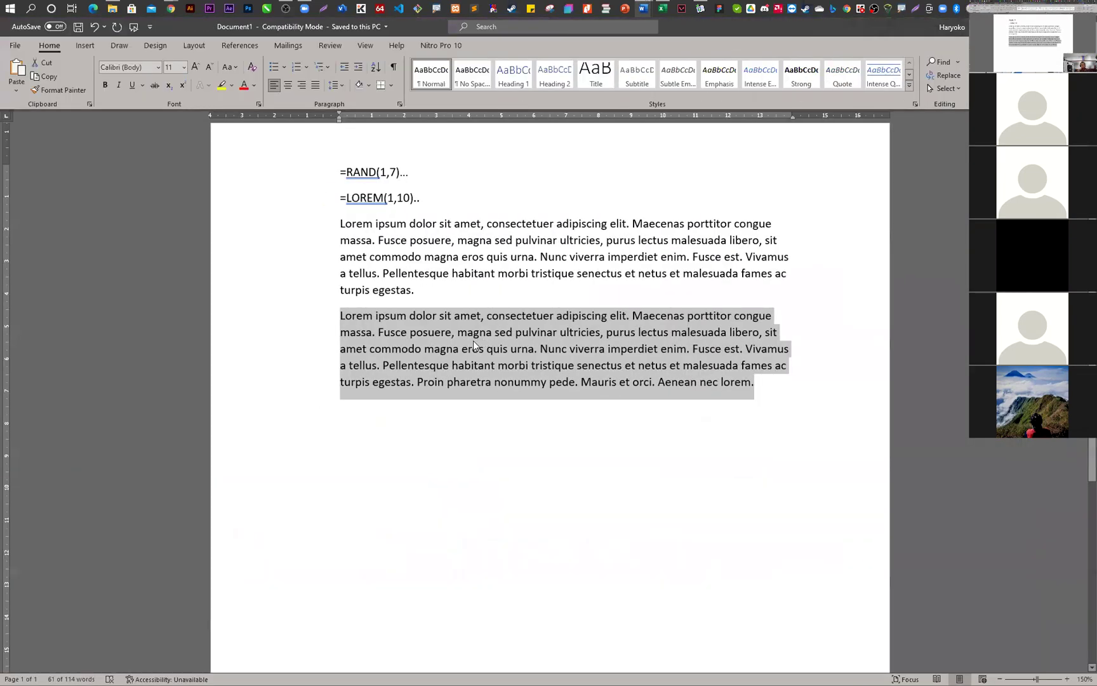
key(ctrl+n)
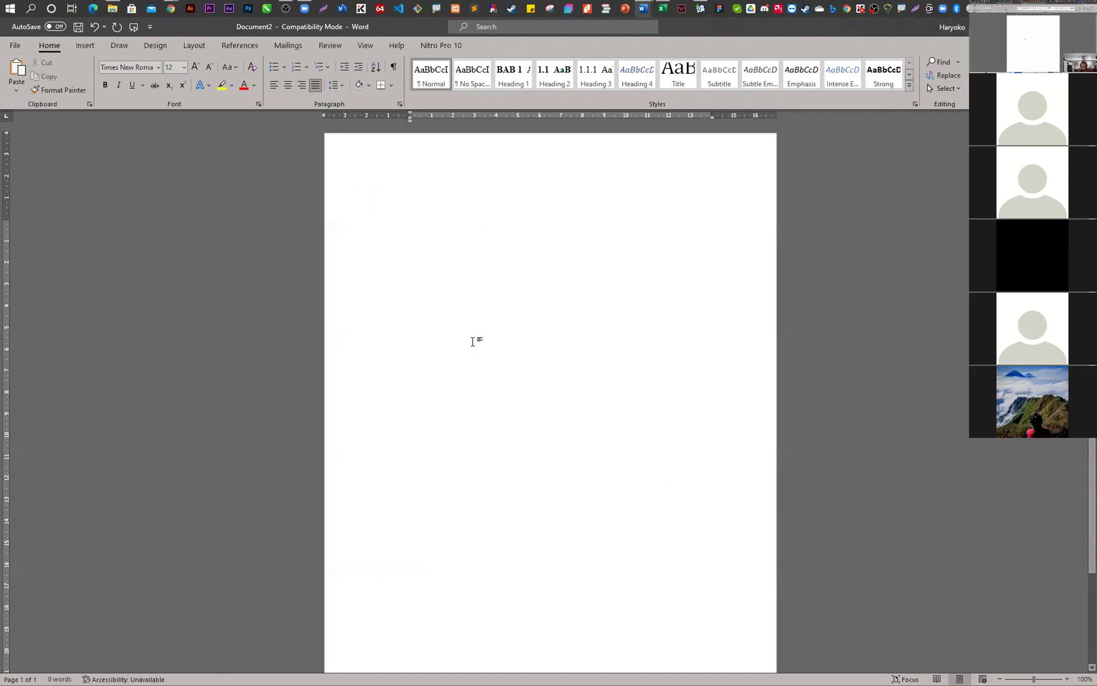
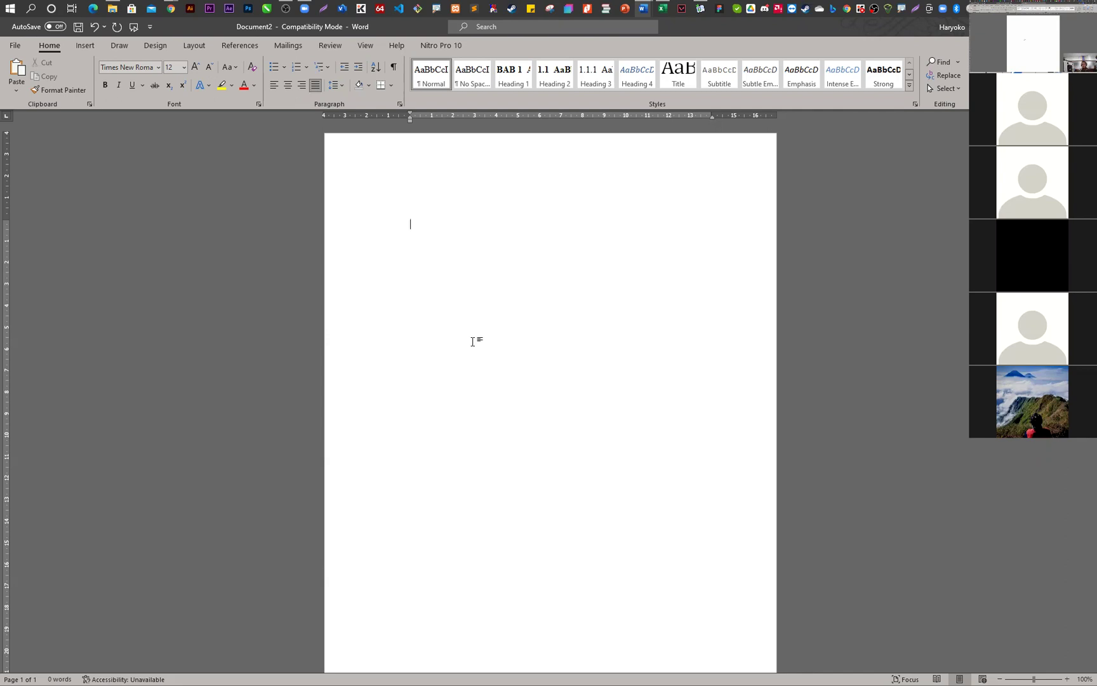
text(=)
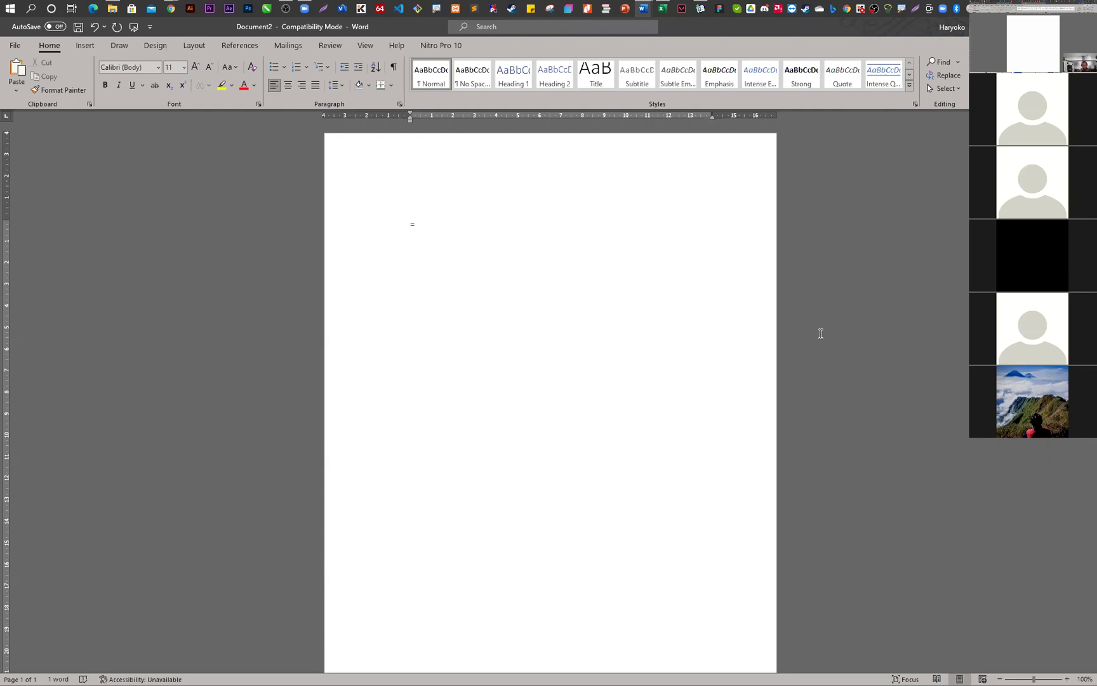
text(LOREM(10000,)
key(BackSpace)
text(20))
key(Return)
key(BackSpace)
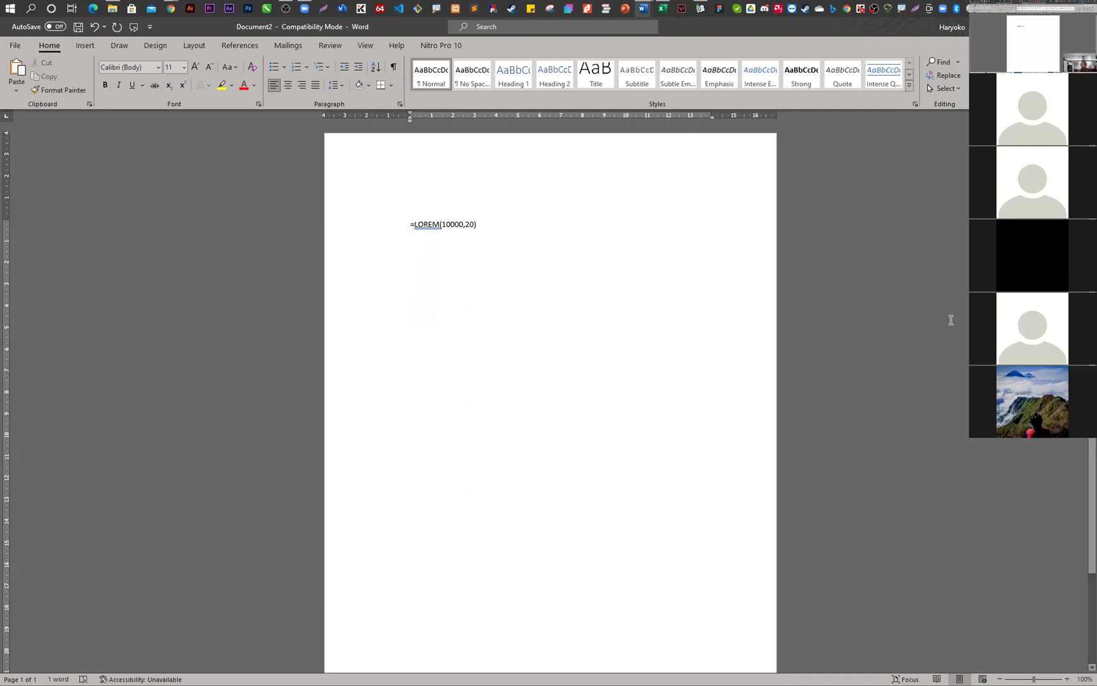
- Shorten the placeholder formula to =LOREM(100,20) and generate its text
click(451, 226)
key(BackSpace)
key(Right)
key(Right)
key(Right)
key(Right)
key(Right)
key(Right)
key(Right)
key(Right)
key(Left)
key(Left)
key(Left)
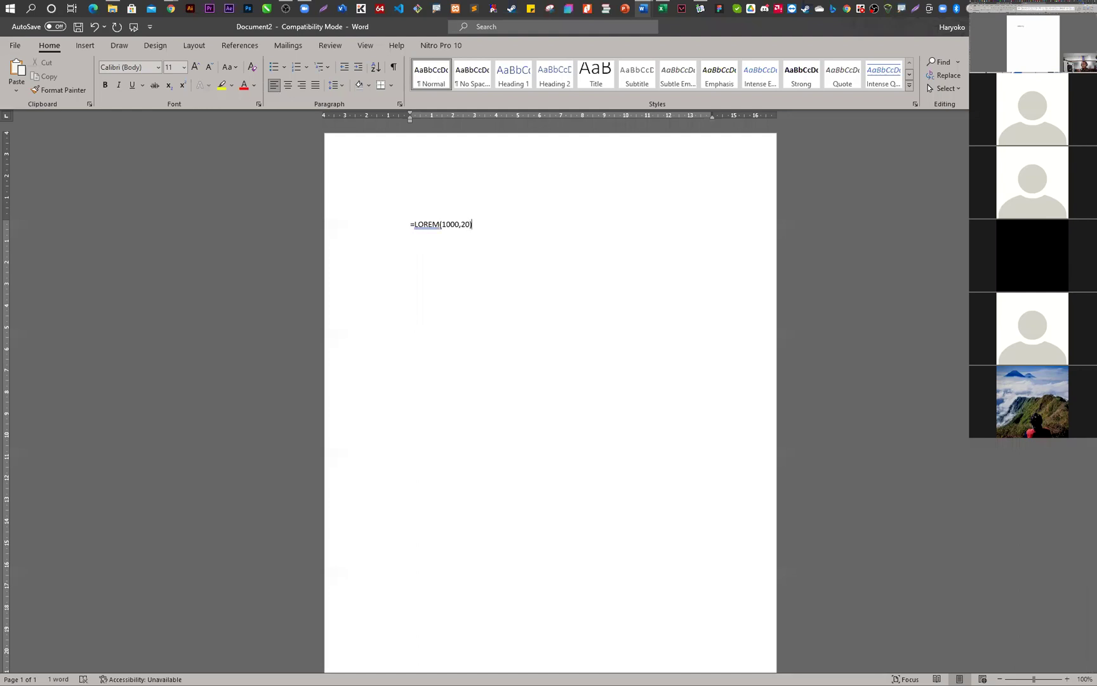
key(Left)
key(Left)
key(BackSpace)
key(Right)
key(Right)
key(Right)
key(Right)
key(Return)
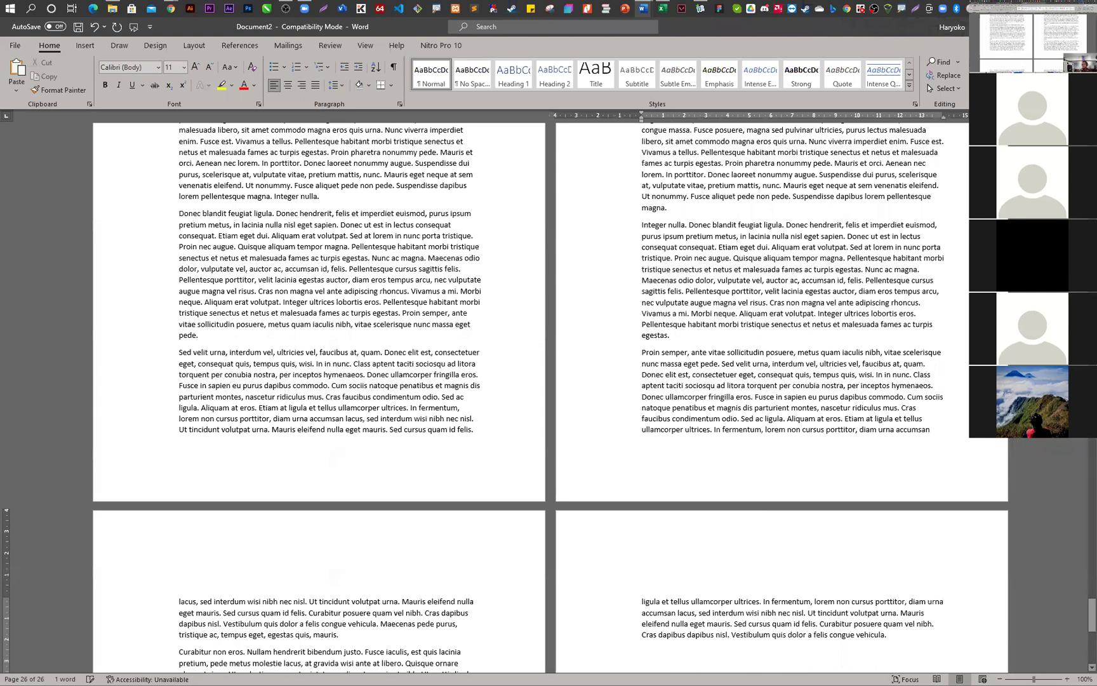
- Generate more placeholder text at the end of the document with =LOREM(100,50)
scroll(1081, 619, down, 10)
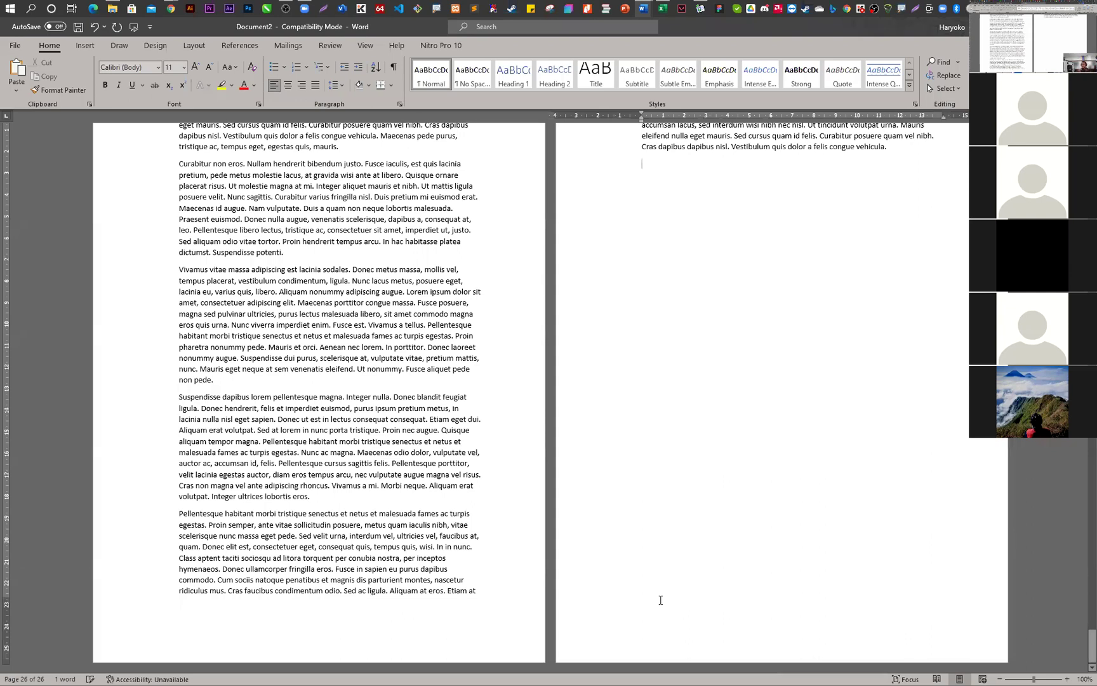
text(=)
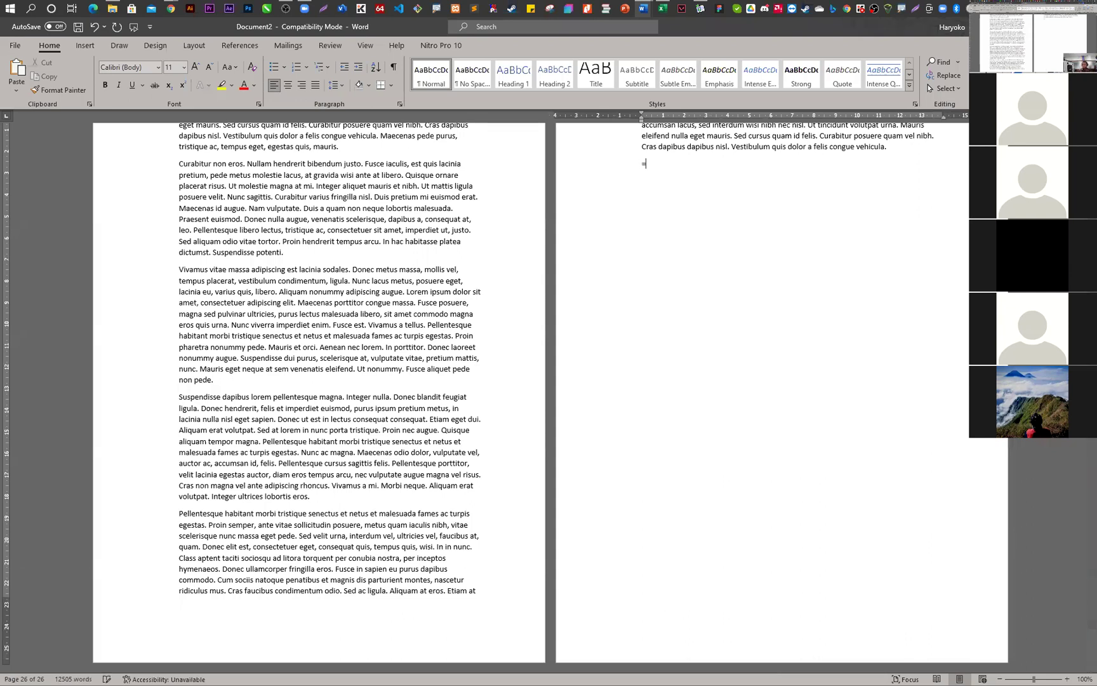
text(LOREM(100,50))
key(Return)
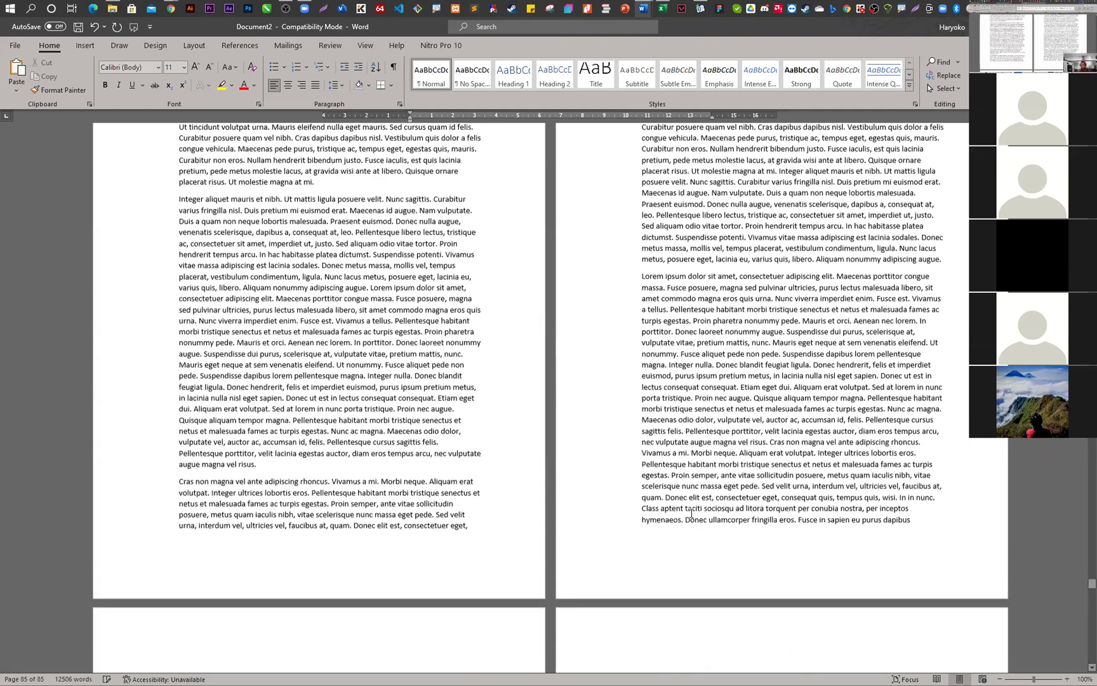
- Indent the first line of every paragraph in the document and justify all the text
key(ctrl+a)
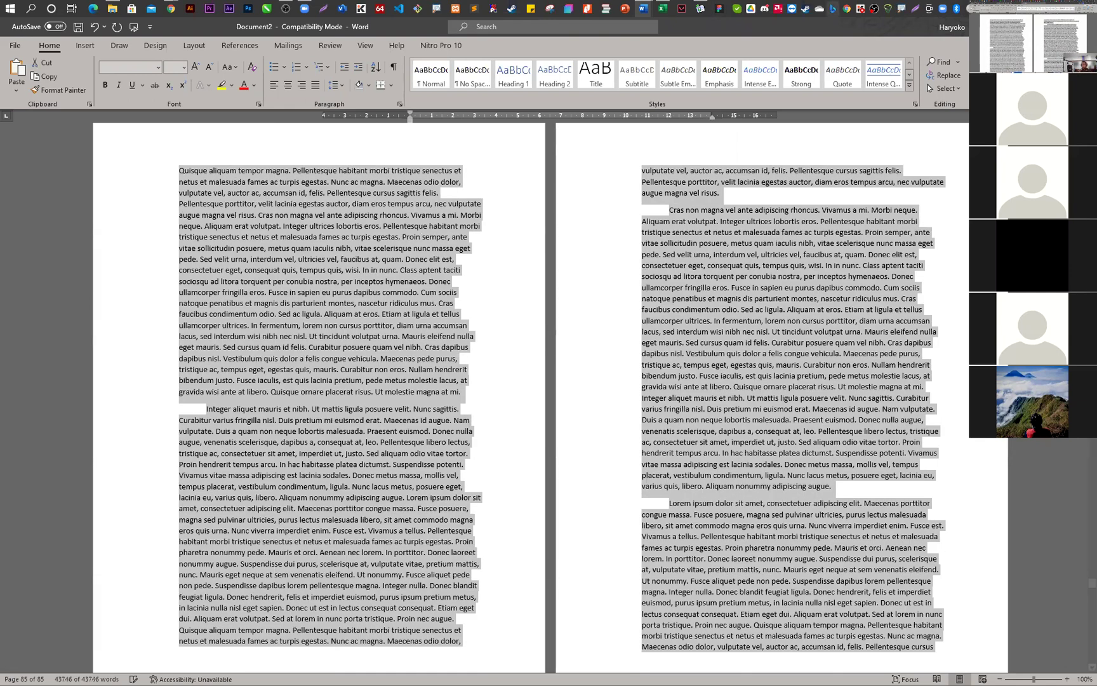
scroll(579, 284, up, 4)
scroll(579, 283, up, 4)
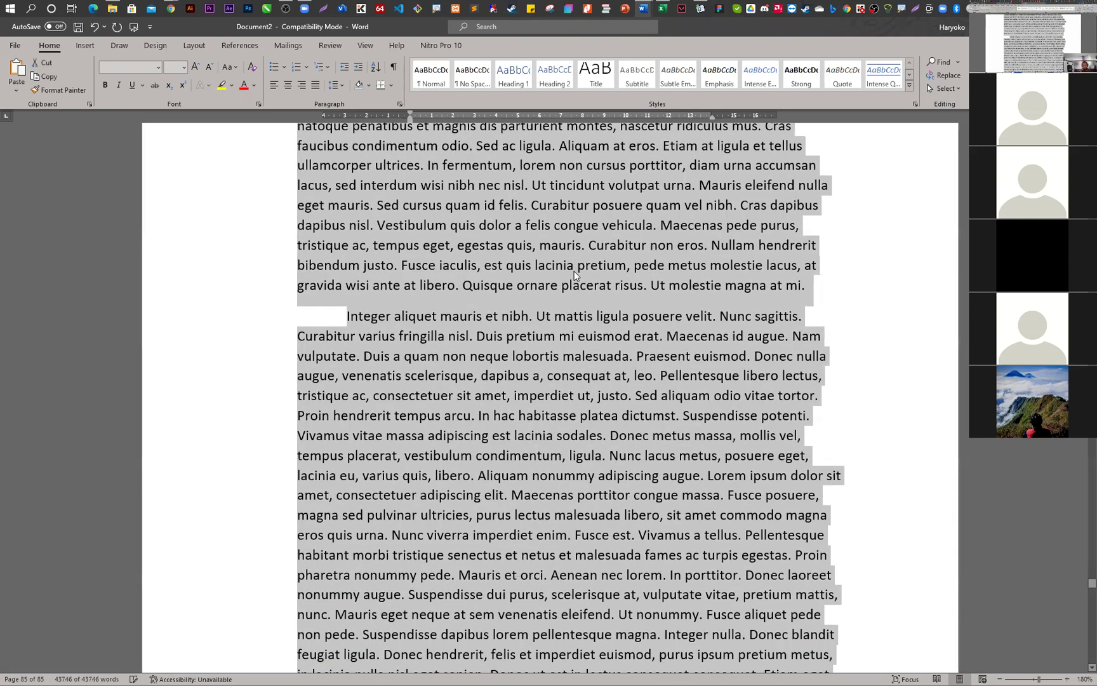
key(ctrl+j)
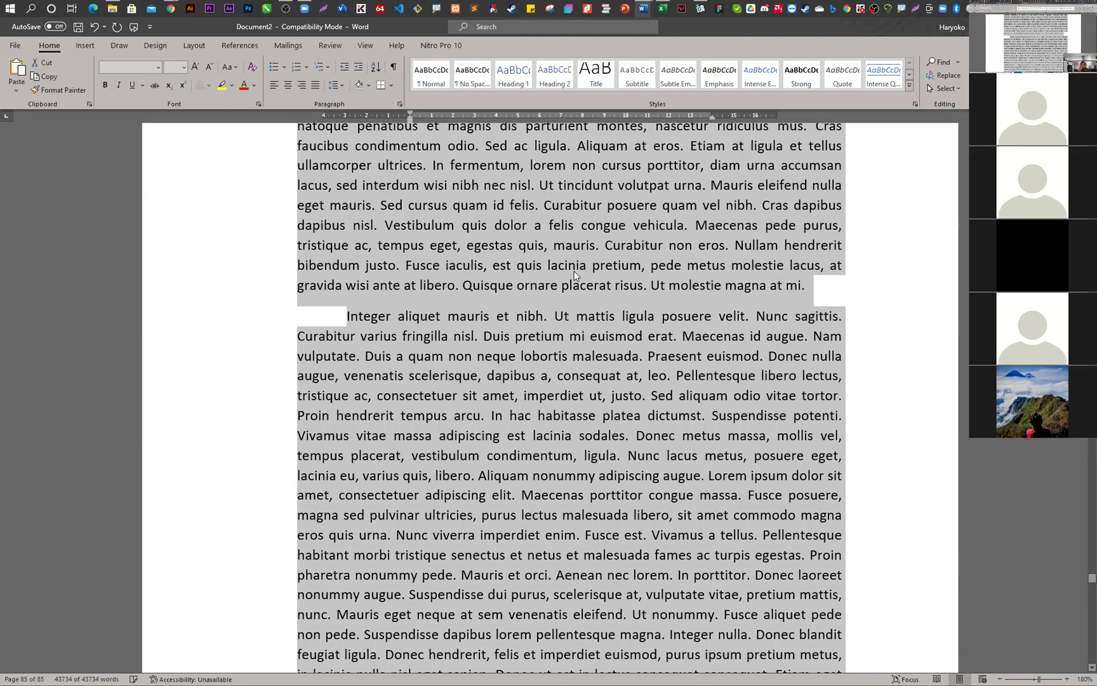
- Set the font of the whole document to Times New Roman, size 12, and return to its first page
key(ctrl+d)
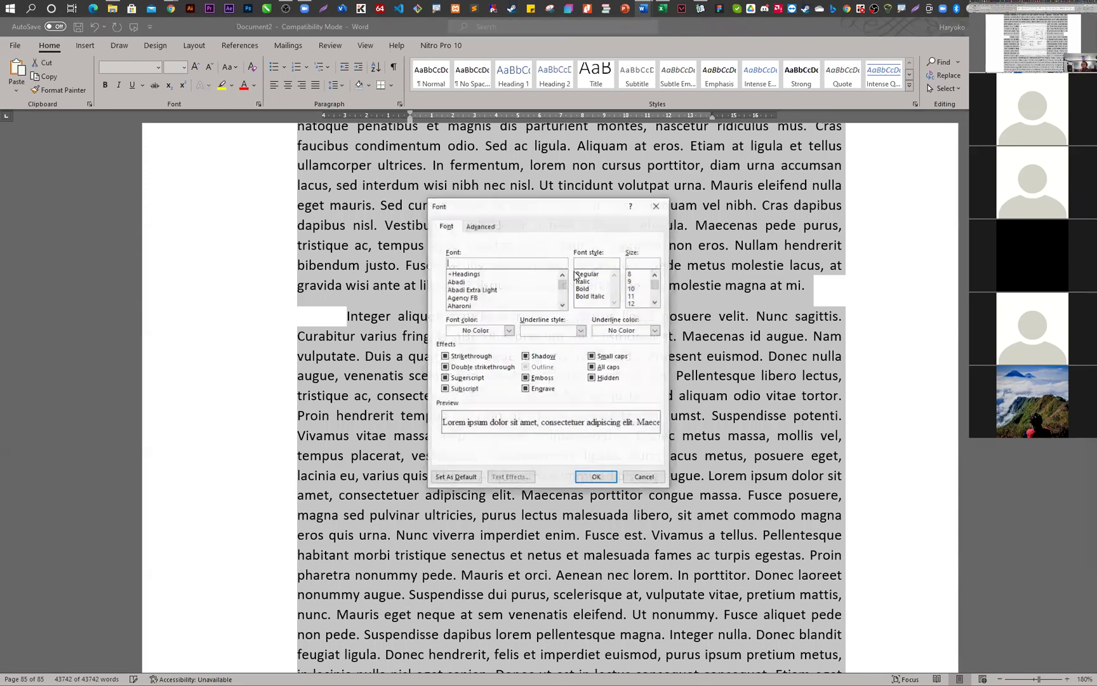
text(Times New Roman)
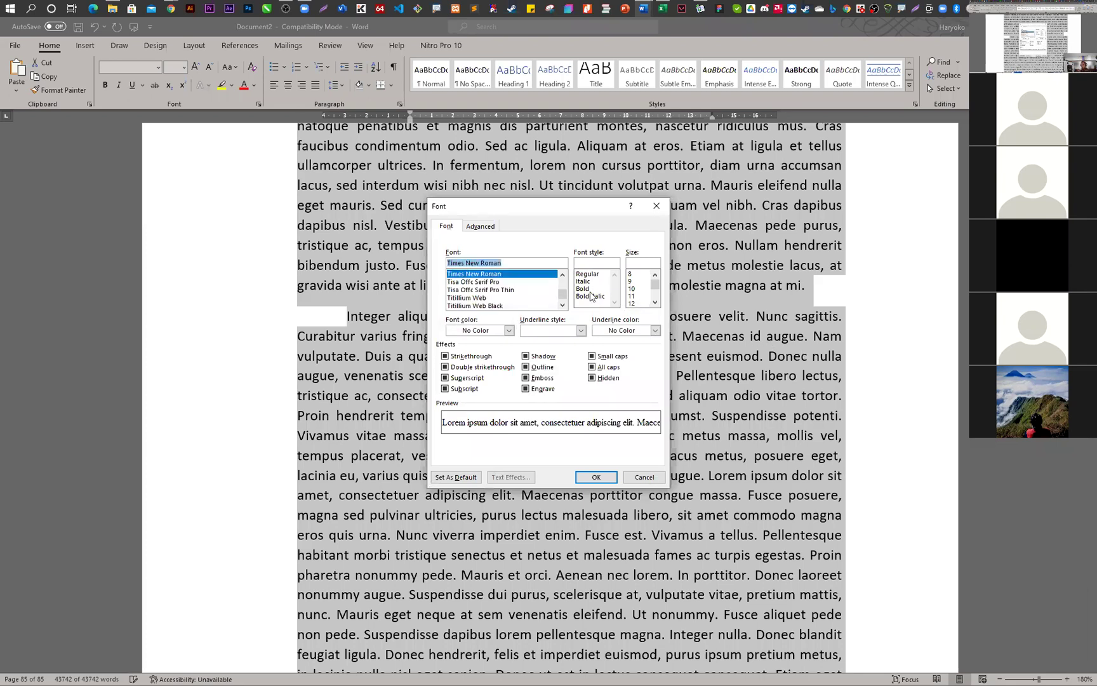
click(631, 304)
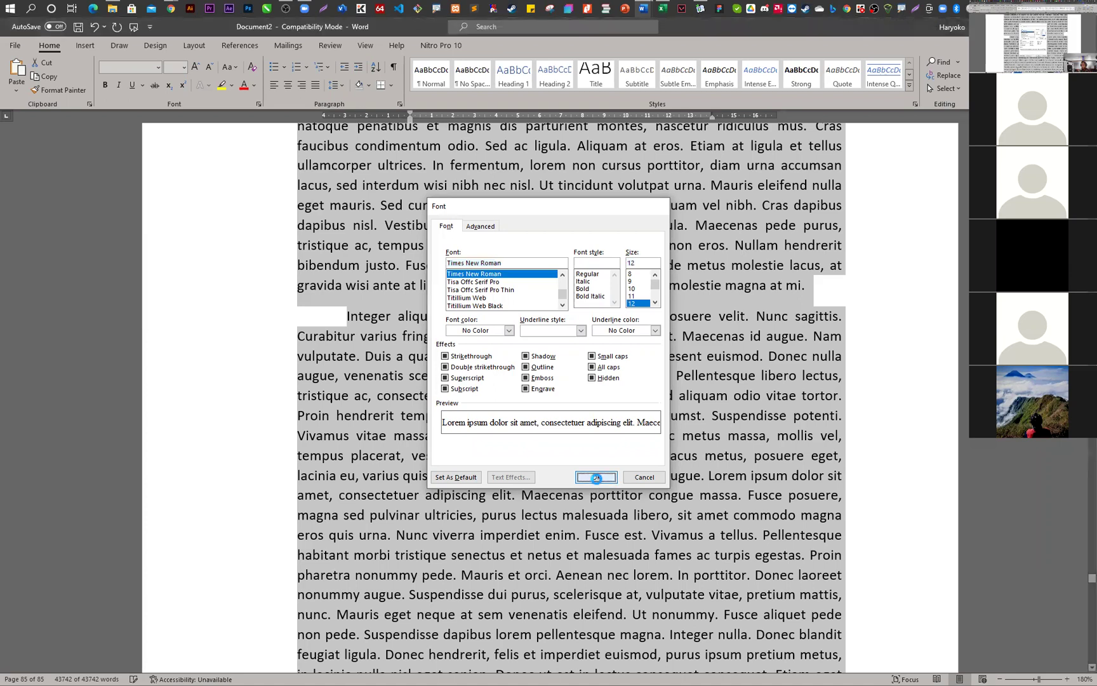
click(598, 480)
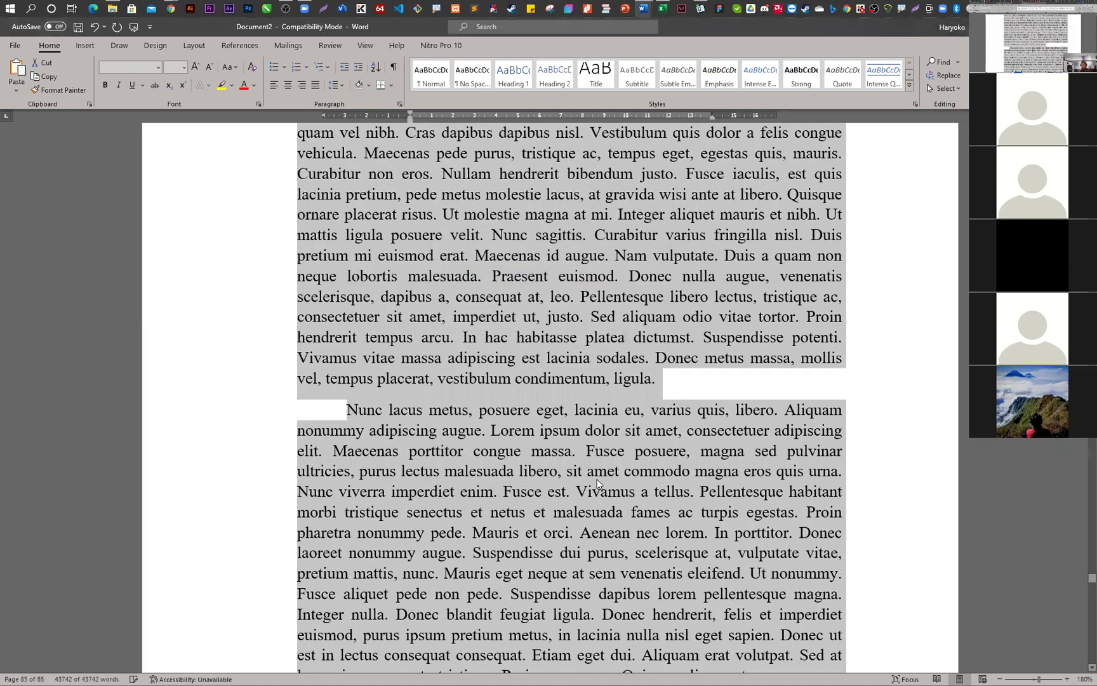
click(596, 514)
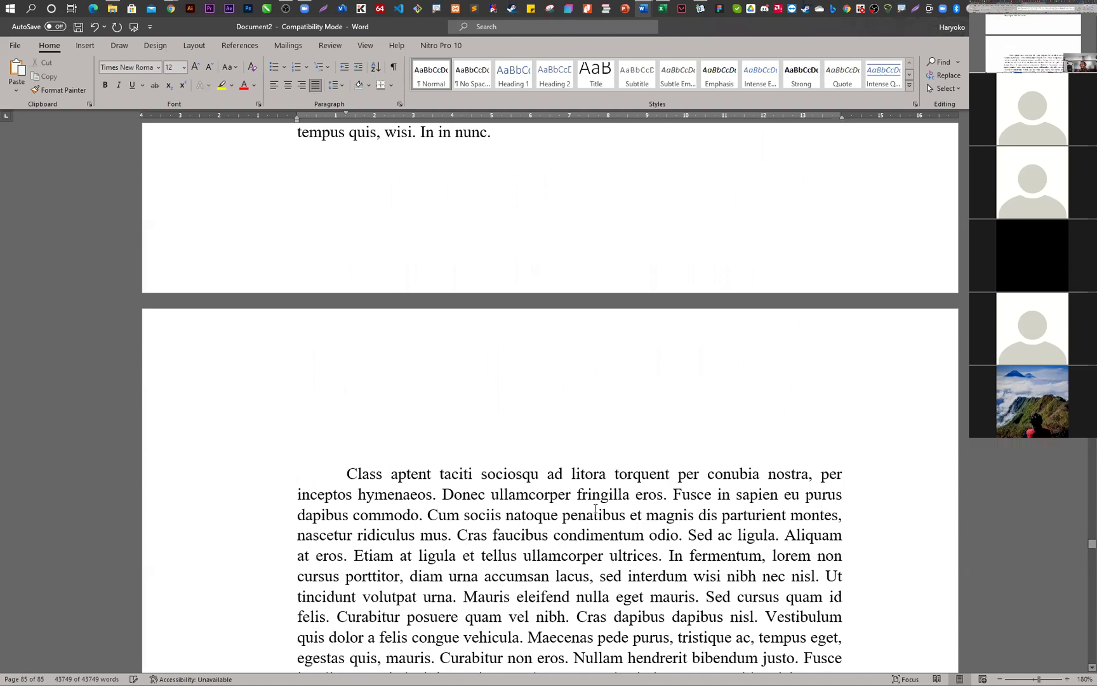
ctrl+scroll(596, 508, down, 8)
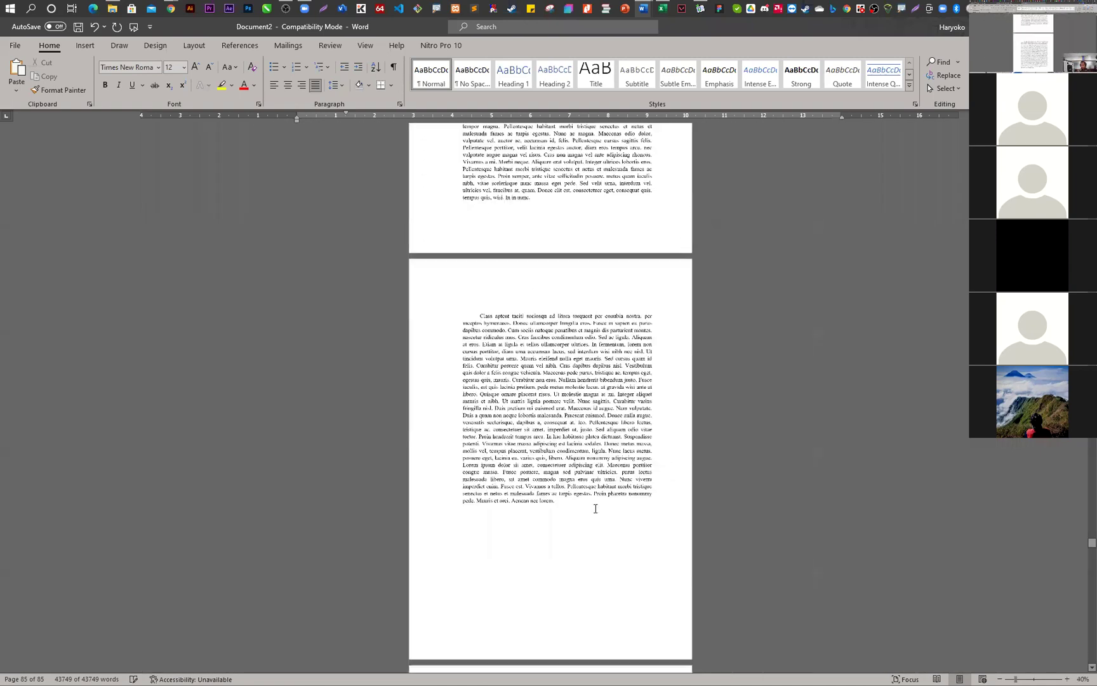
scroll(596, 508, up, 5)
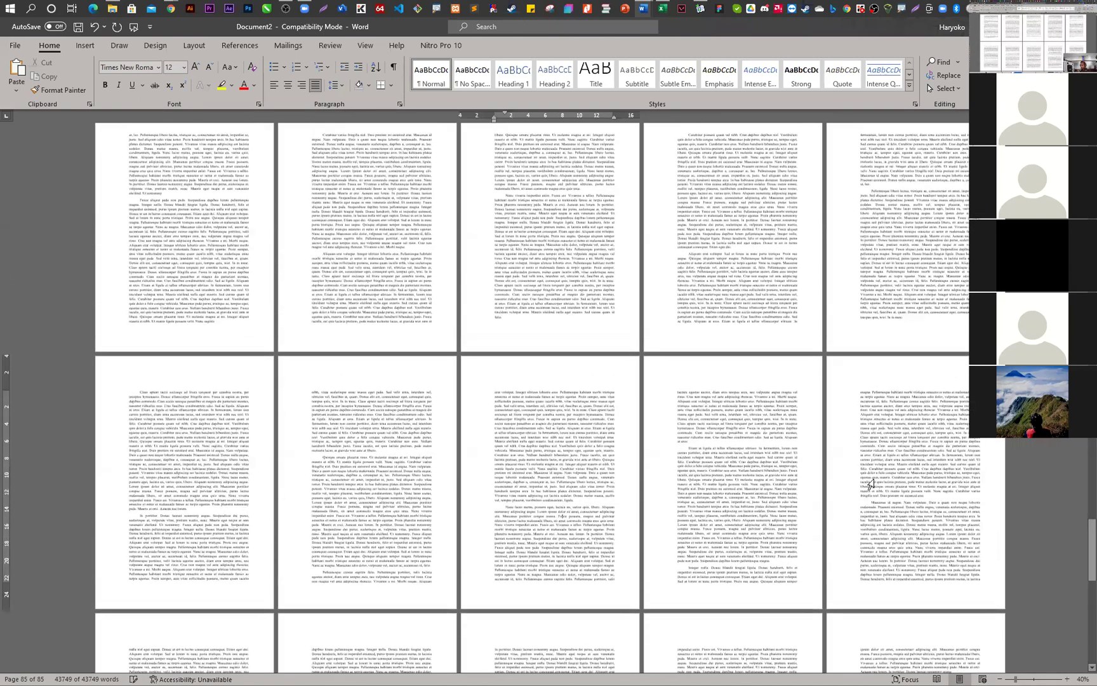
scroll(1083, 534, up, 15)
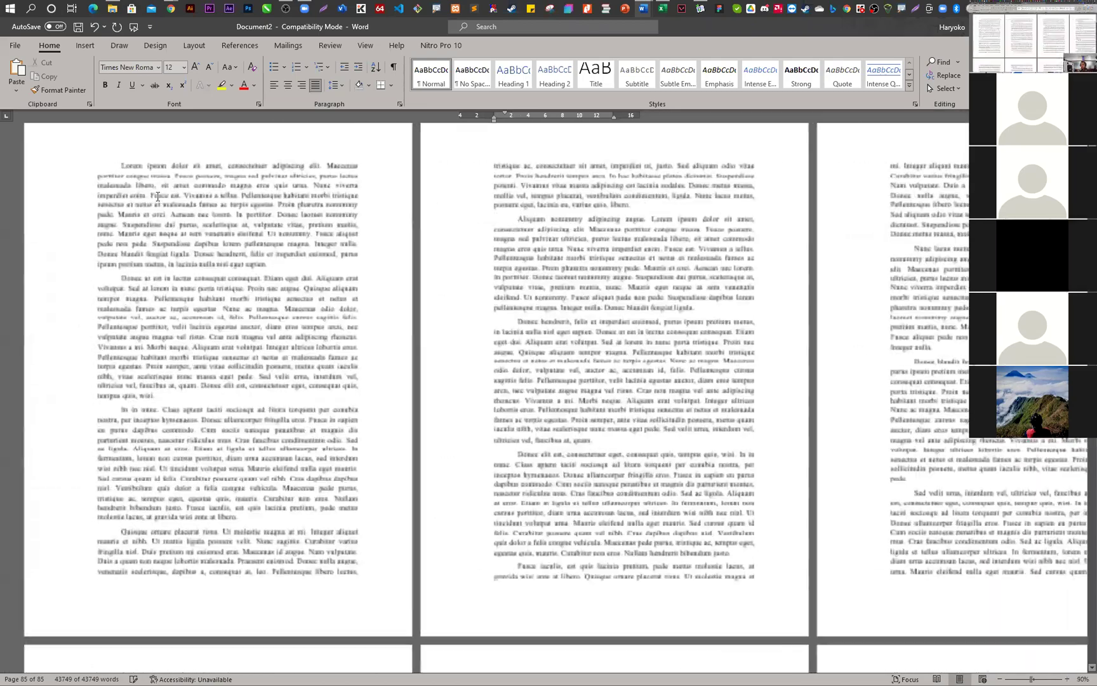
ctrl+scroll(153, 205, up, 5)
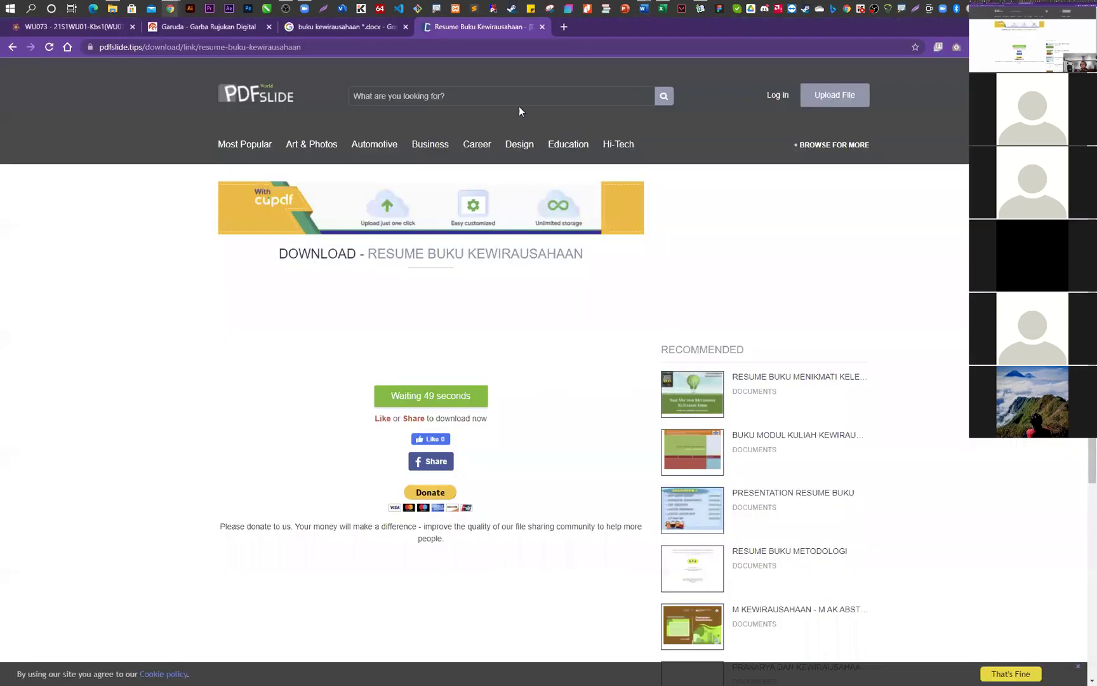
- Open freepik.com in a new browser tab and search its resources for "COVER BOOK"
click(564, 27)
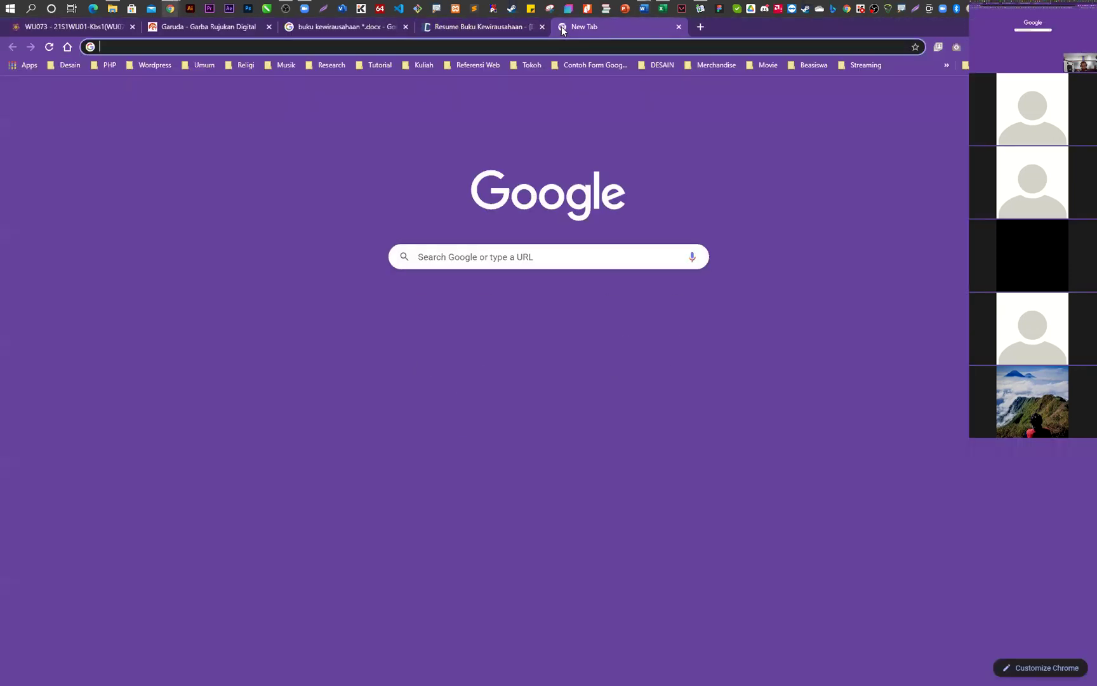
text(FREepik.com)
key(Return)
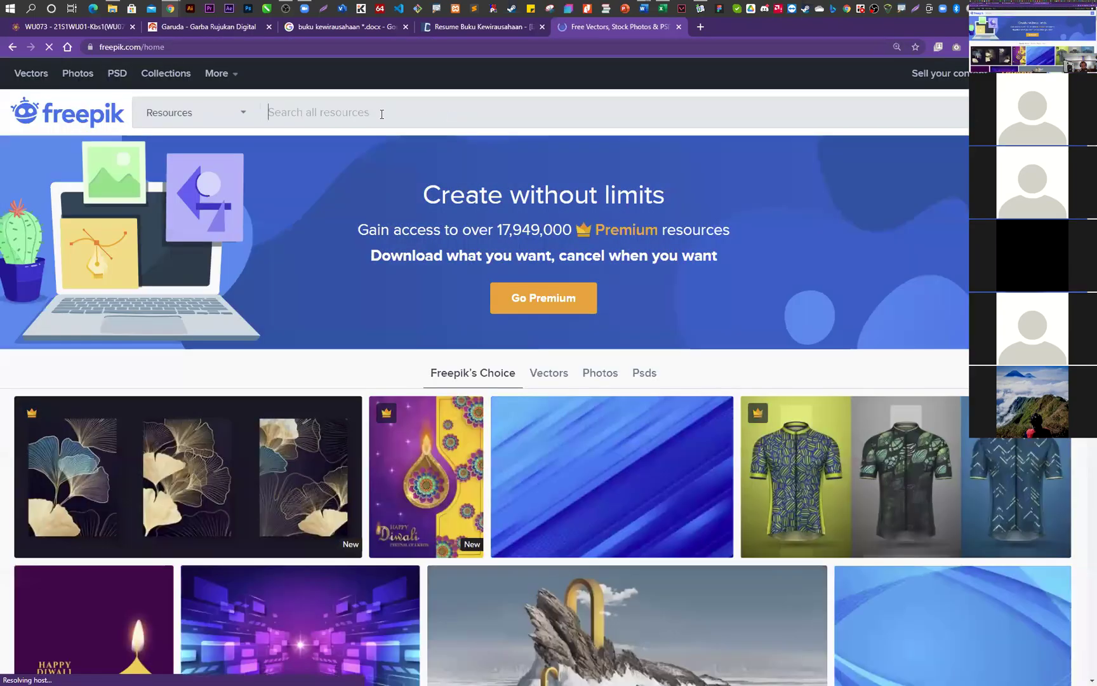
text(COVER BOOK)
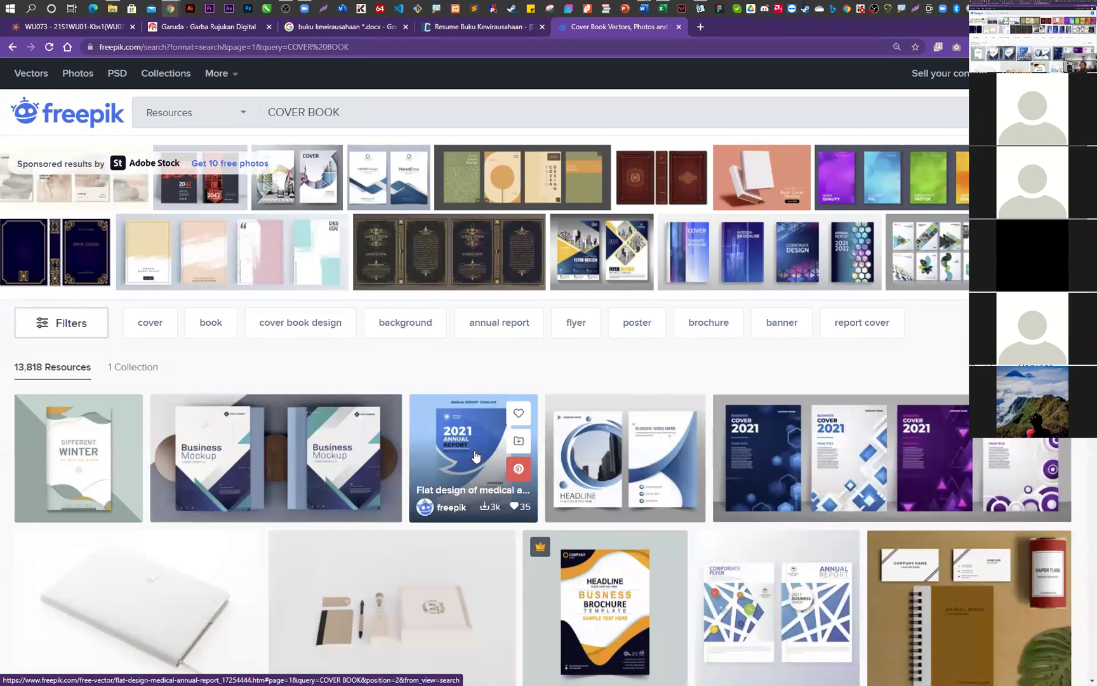
- Browse the cover results and open the free vector "Flat design of medical annual report"
scroll(809, 461, down, 1)
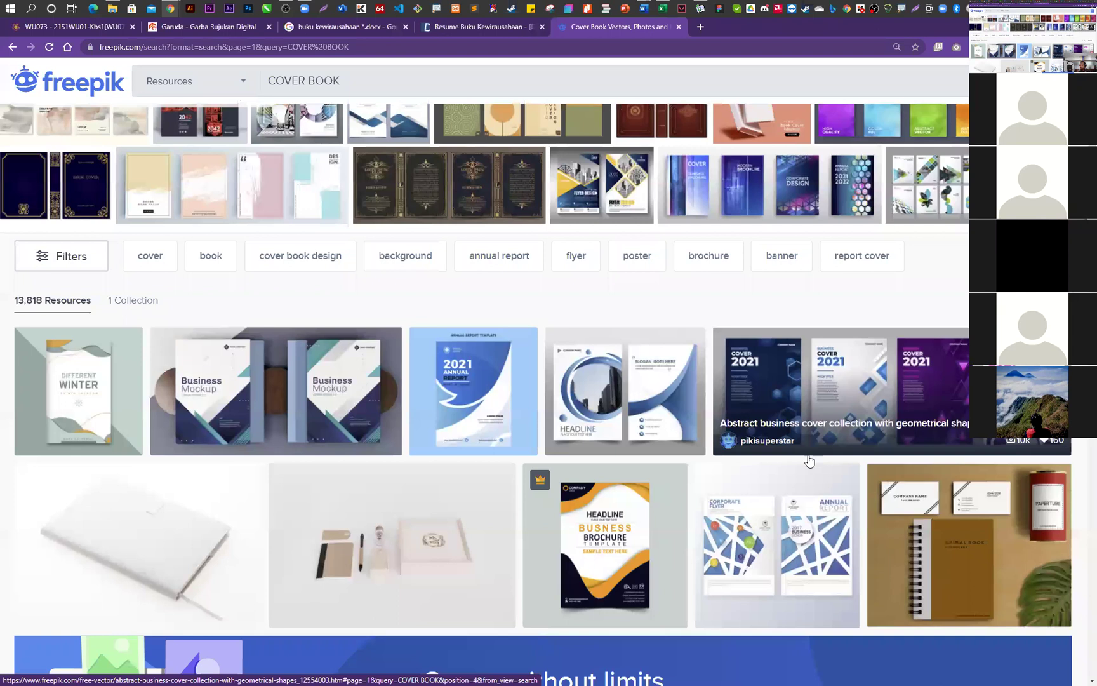
scroll(809, 461, down, 3)
scroll(792, 454, up, 2)
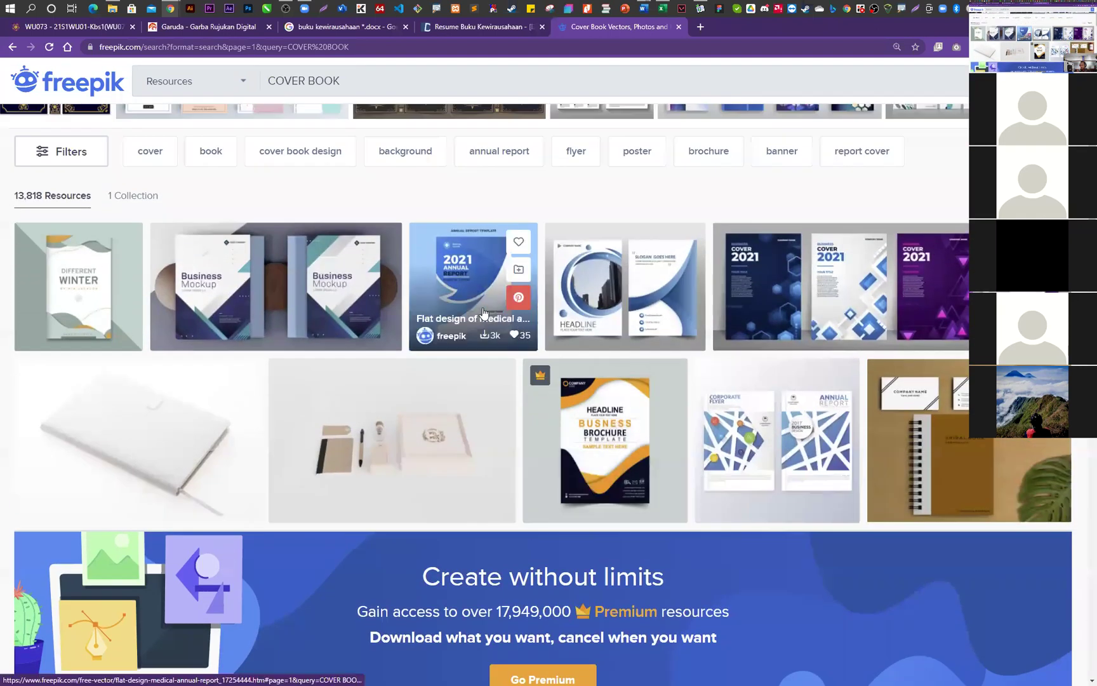
click(483, 312)
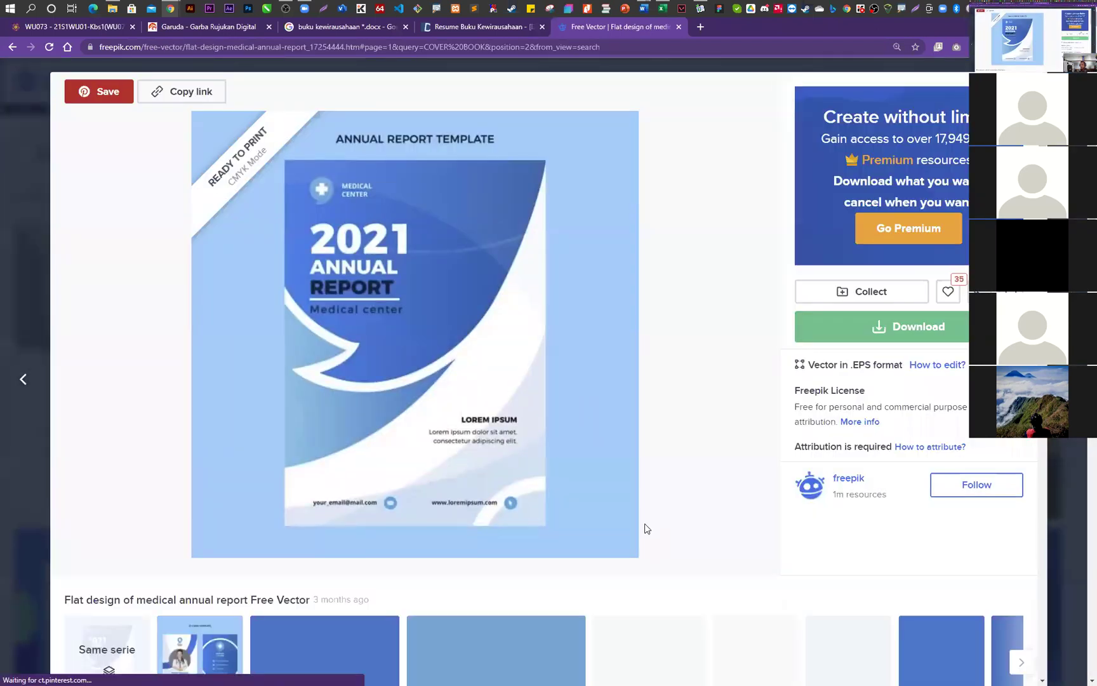
- Copy a screenshot of just the 2021 annual report cover, about 455 × 641 pixels, and switch back to the Word document
key(Print)
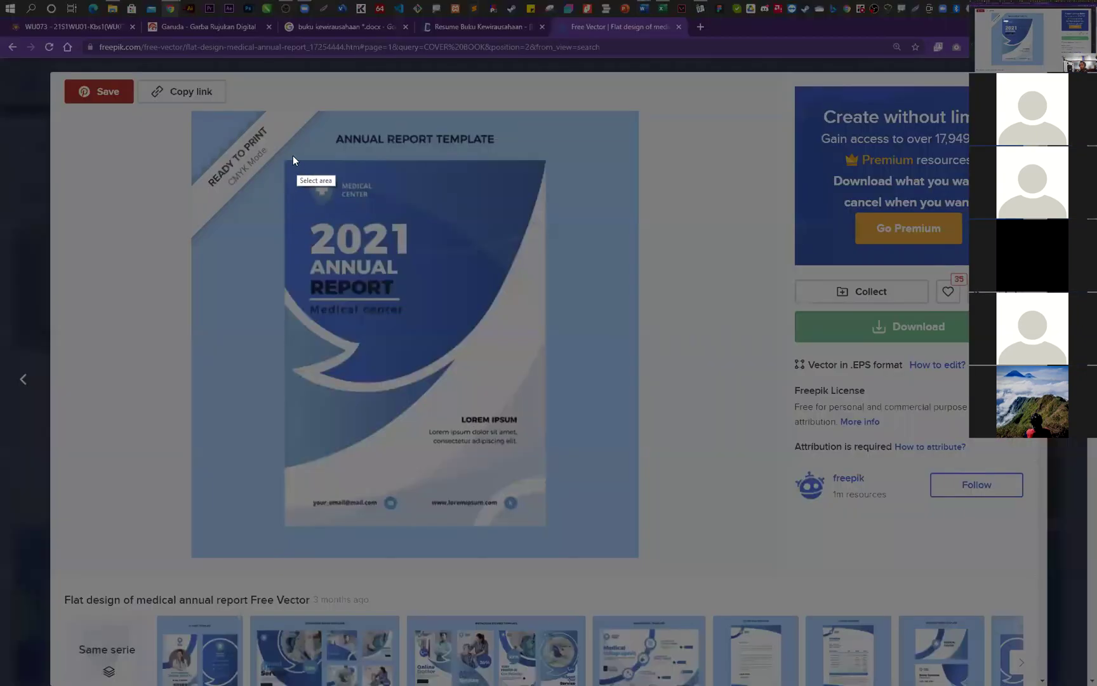
drag(285, 160, 356, 280)
drag(403, 354, 545, 526)
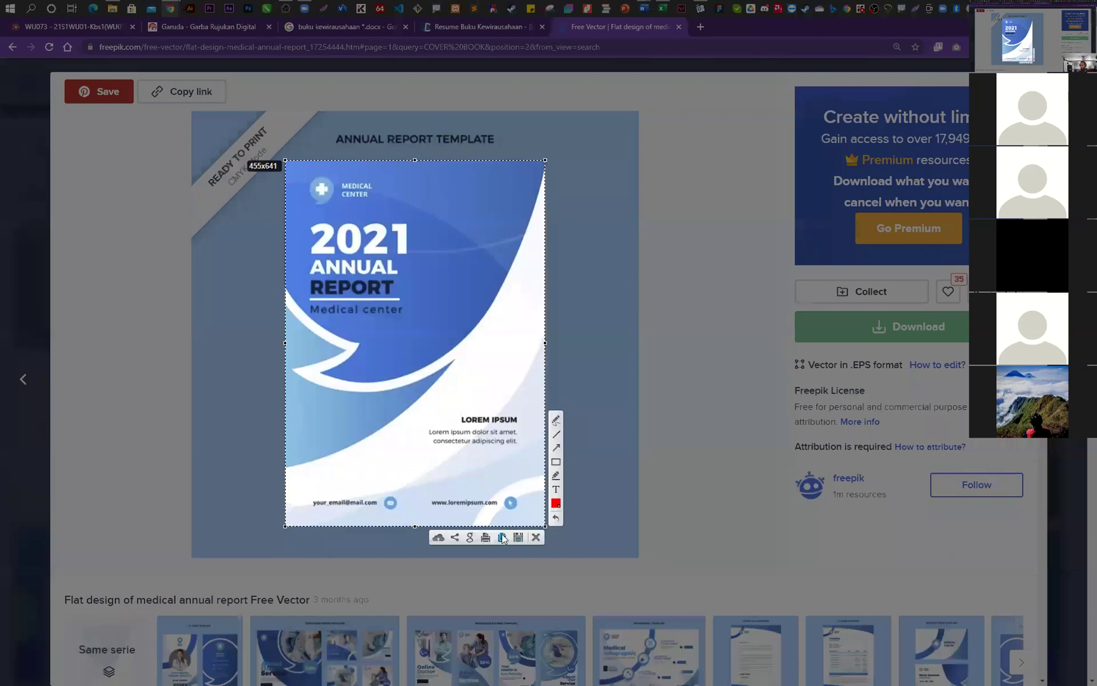
click(503, 538)
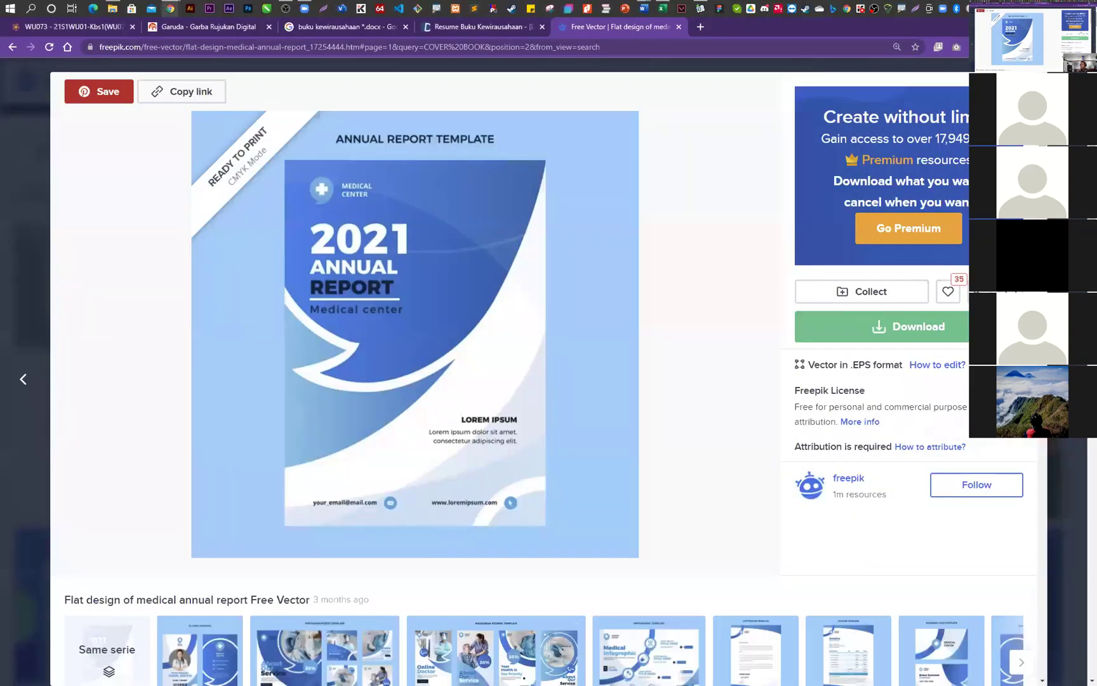
key(alt+Tab)
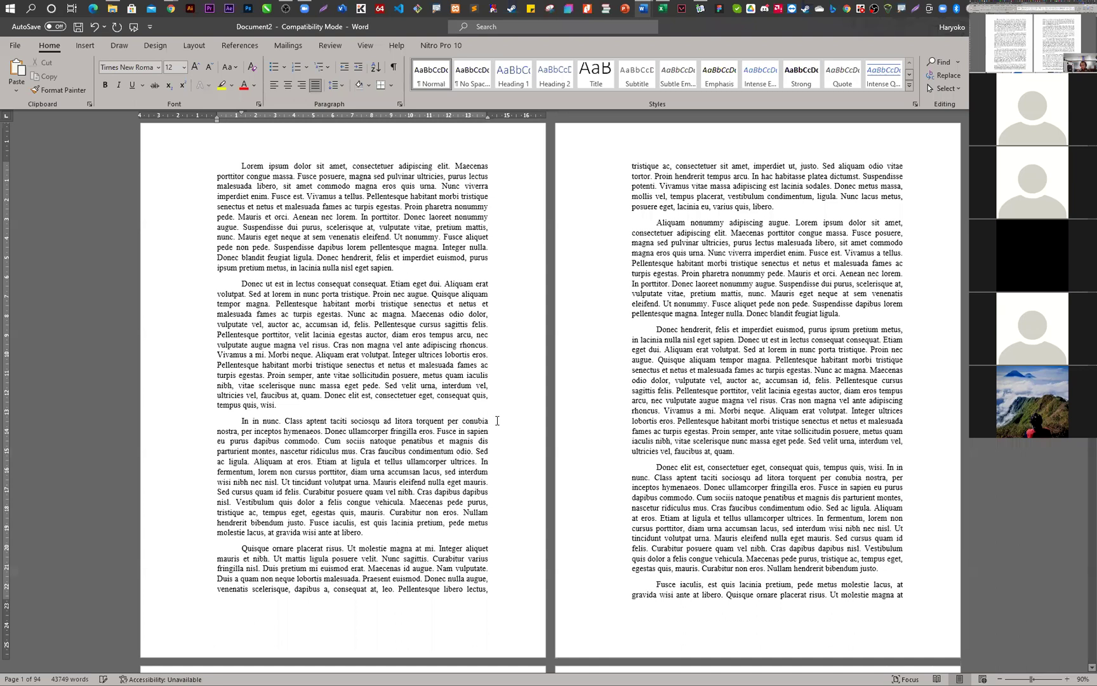
- Insert empty lines before the opening paragraph until the Lorem ipsum text starts on page 2, leaving page 1 blank
key(Return)
key(Return)
key(Return)
key(Return)
key(Return)
key(Return)
key(Return)
key(Return)
key(Return)
key(Return)
key(Return)
key(Return)
key(Return)
key(Return)
key(Return)
key(Return)
key(Return)
key(Return)
key(Return)
key(Return)
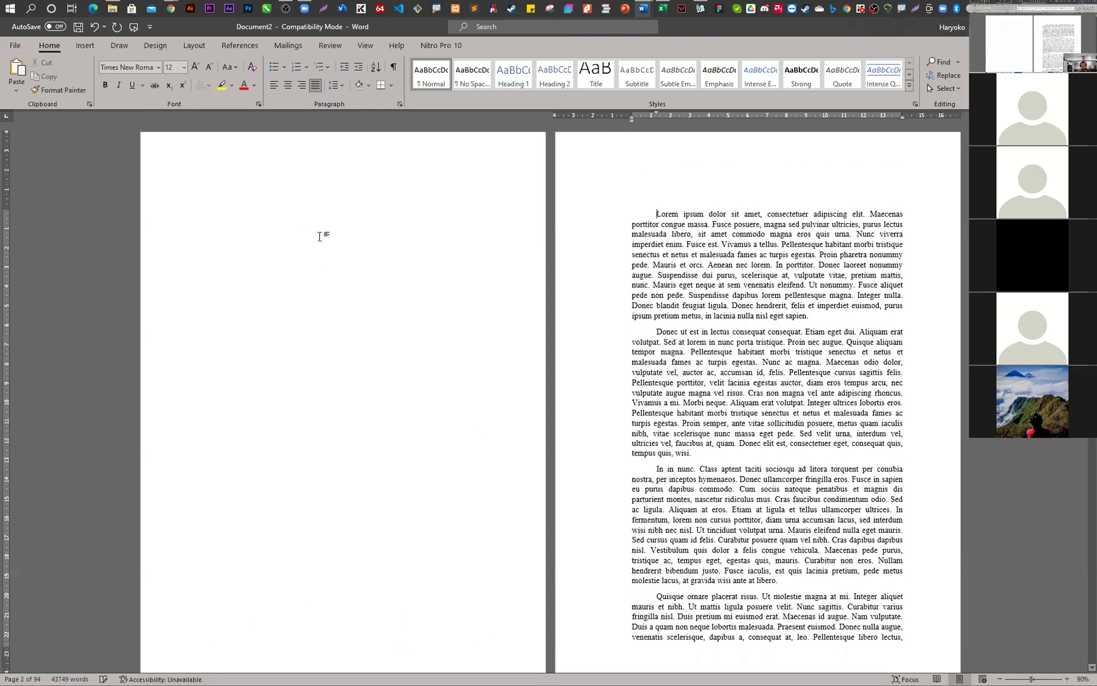
- Paste the copied 2021 annual report cover before the first paragraph on page 2 and select the picture
key(ctrl+v)
click(777, 297)
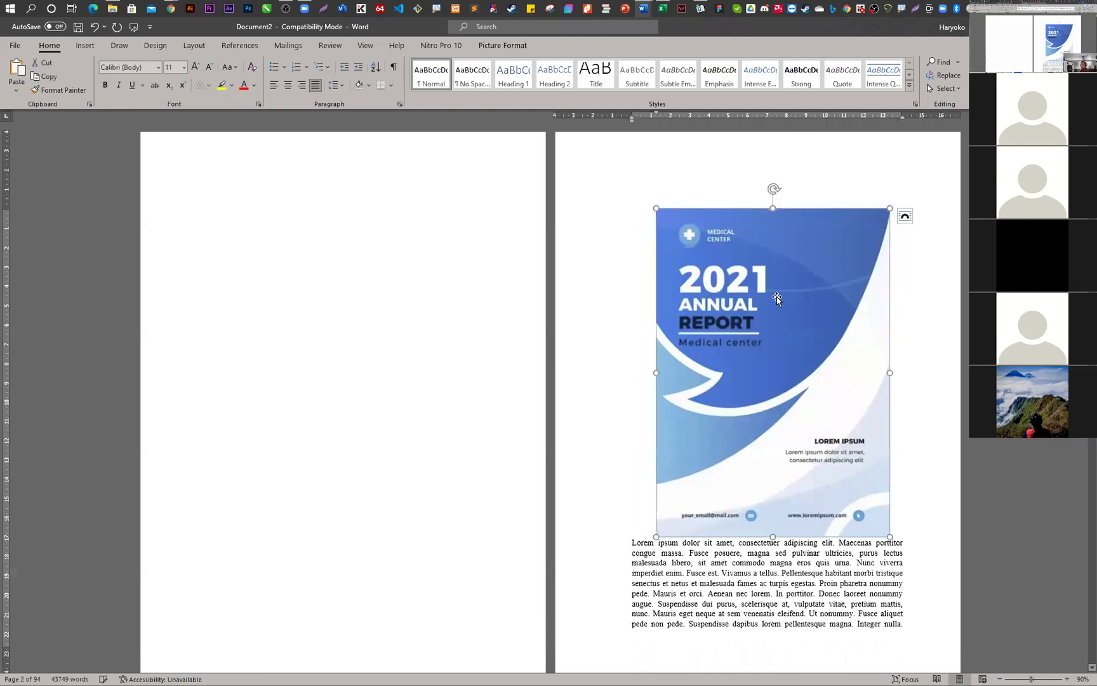
click(216, 287)
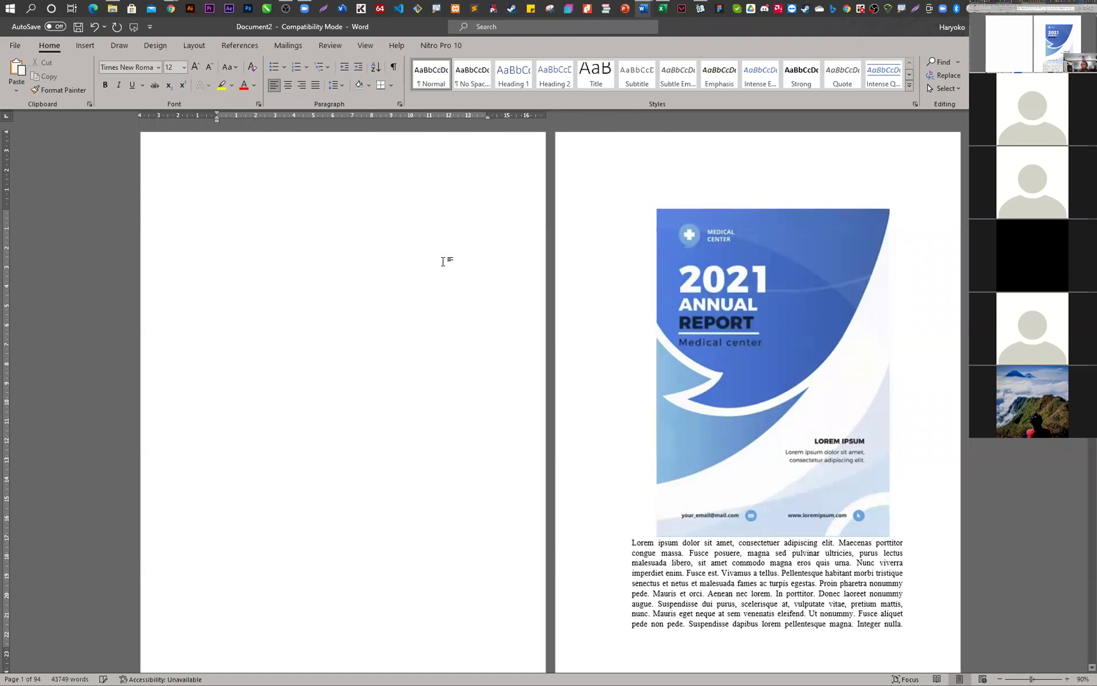
click(766, 231)
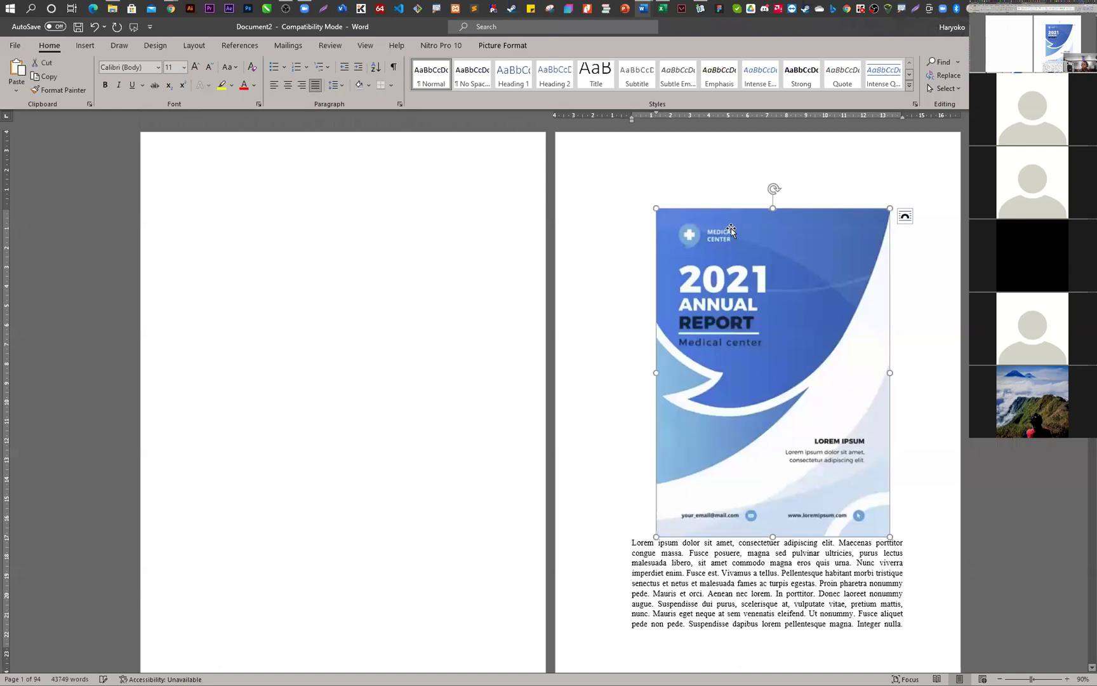
- Set the cover picture's text wrapping to Behind Text and move it to the upper-left corner of blank page 1
mouse_move(731, 230)
mouse_down()
mouse_move(633, 251)
mouse_move(747, 245)
mouse_up()
click(502, 46)
click(784, 91)
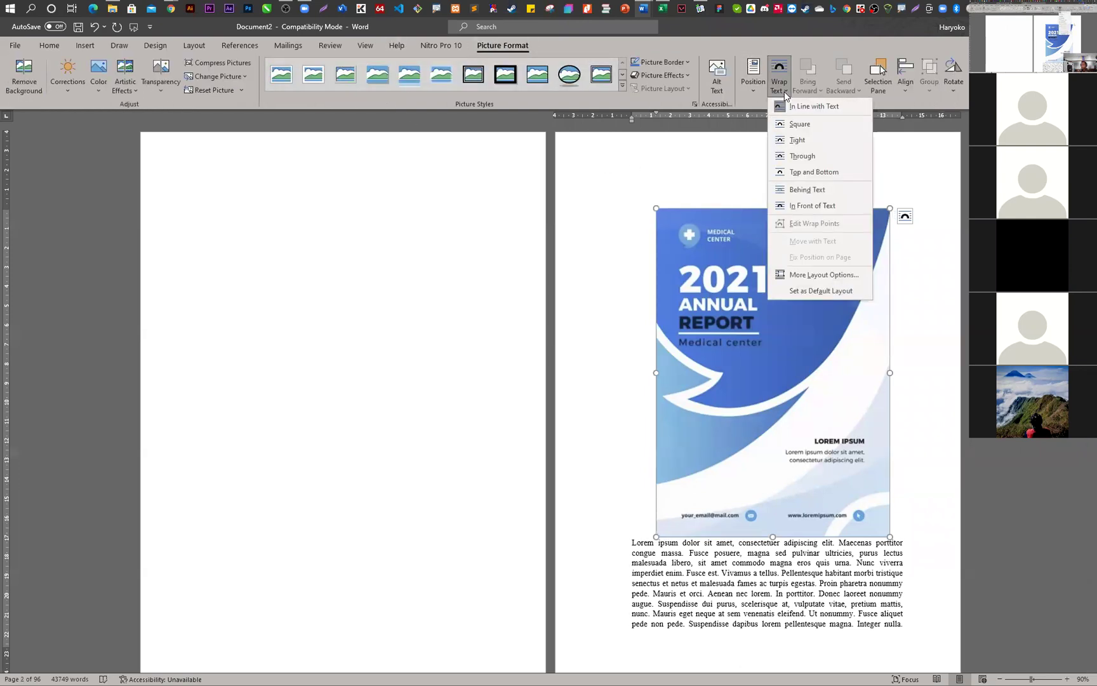
click(806, 189)
drag(766, 208, 247, 128)
scroll(373, 297, down, 3)
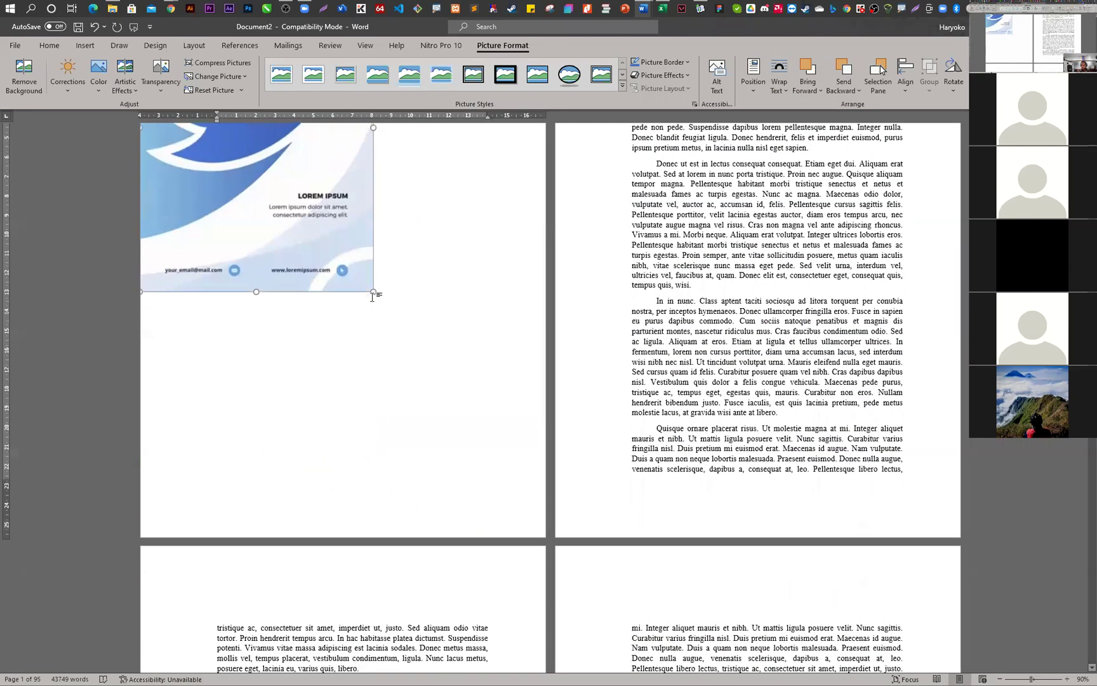
- Enlarge the 2021 Annual Report cover picture to fill the entire first page
drag(373, 293, 531, 537)
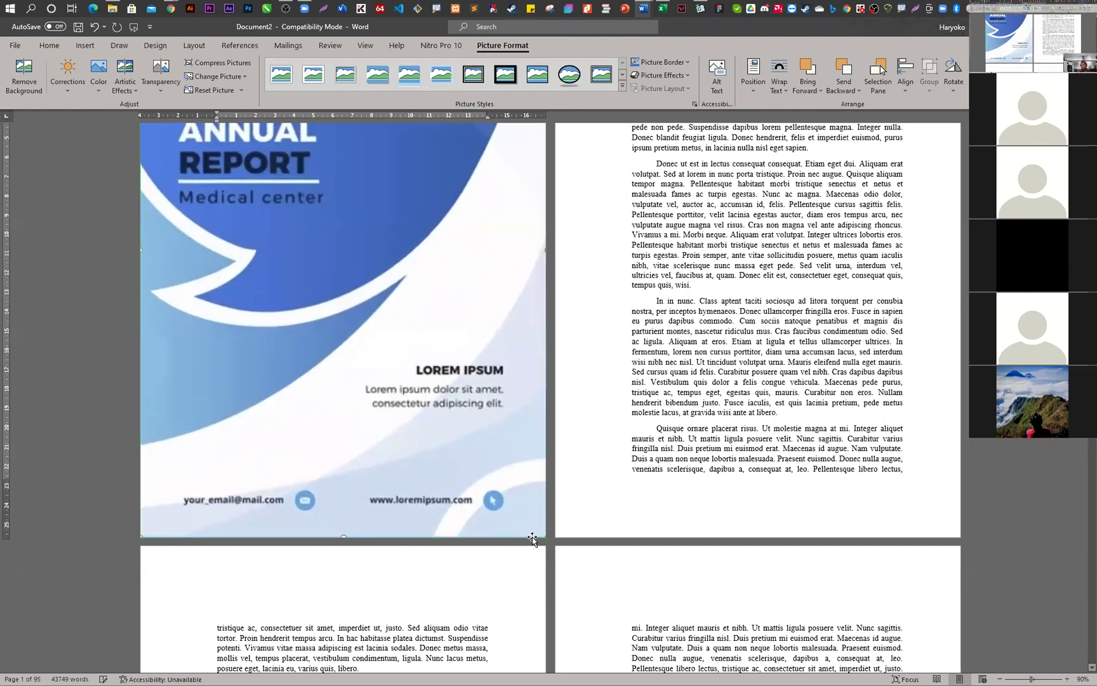
scroll(584, 358, up, 2)
scroll(415, 270, down, 2)
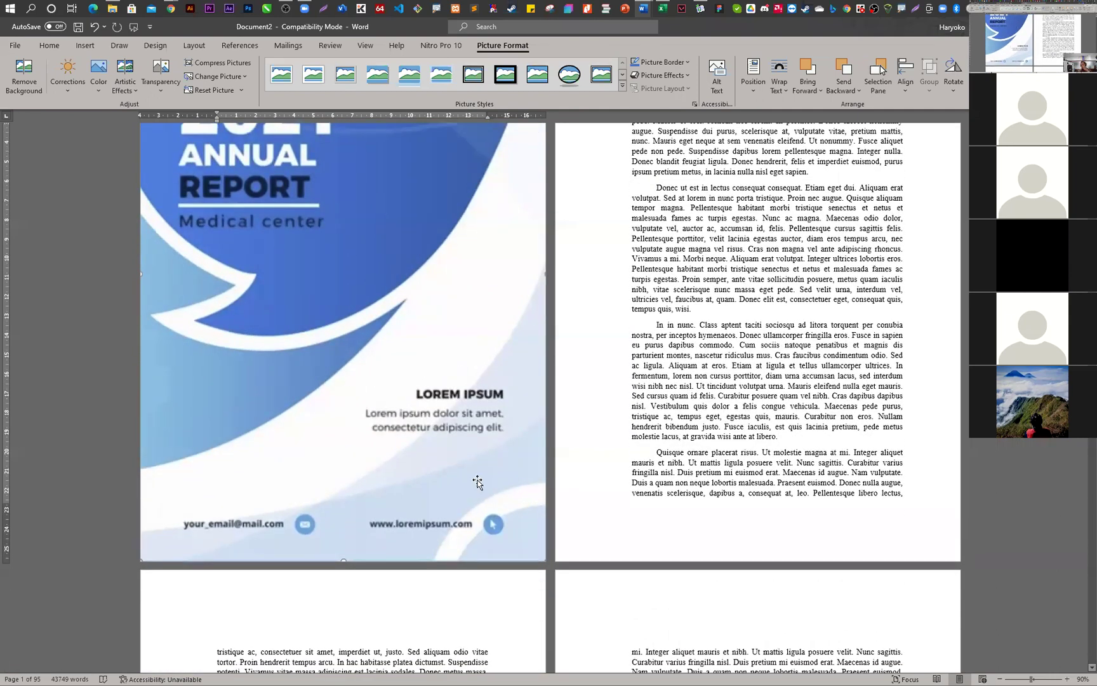
scroll(524, 531, up, 3)
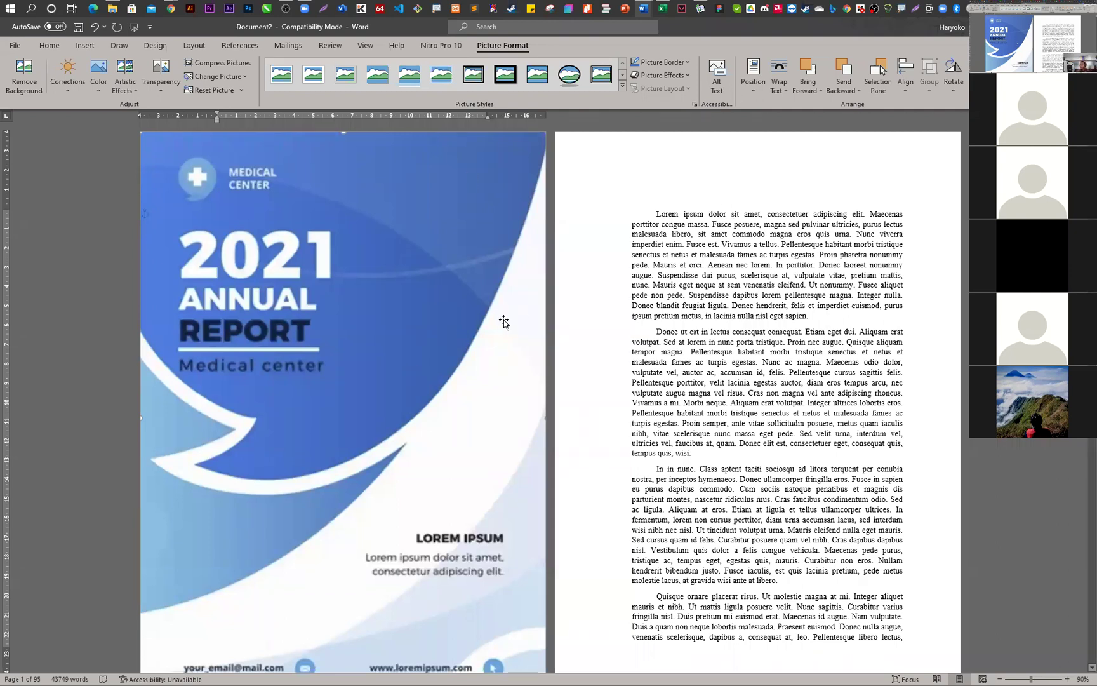
scroll(568, 350, down, 6)
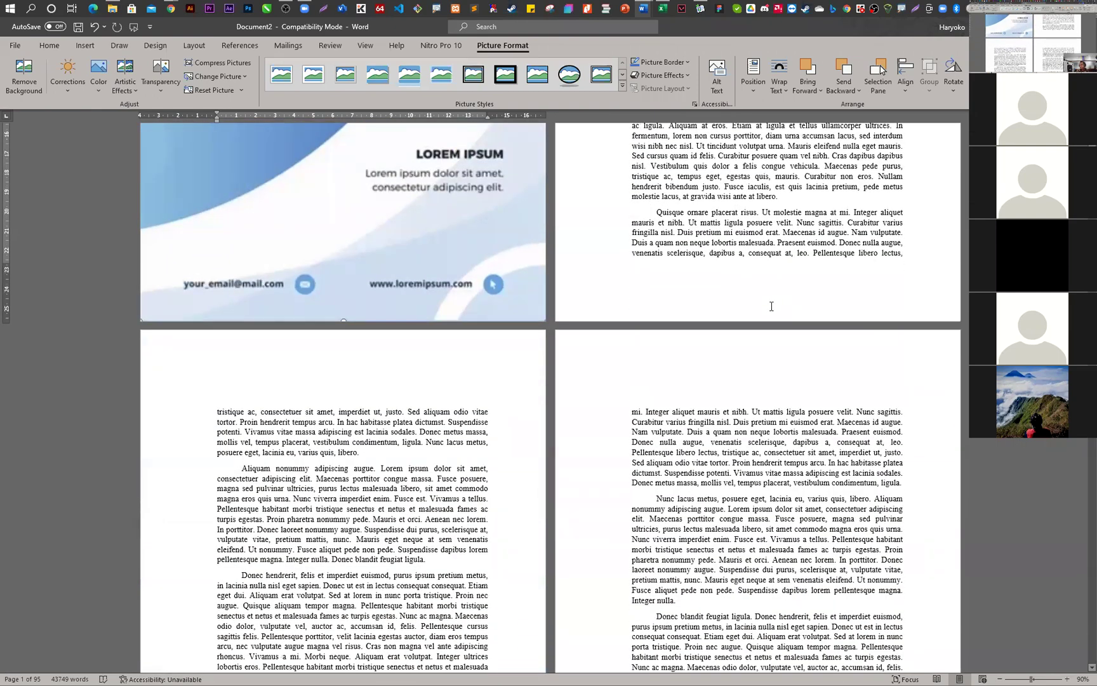
scroll(771, 308, up, 2)
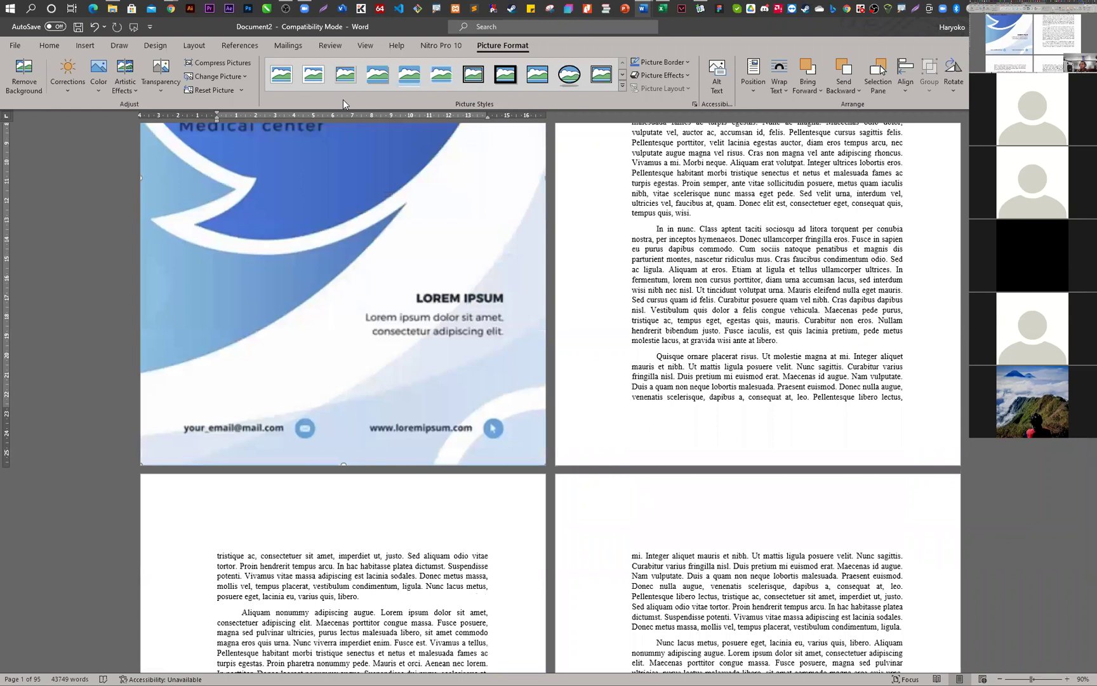
- Switch to the Freepik page in Chrome, search for "BACK COVER BOOK", and dismiss the pop-up window
mouse_move(171, 8)
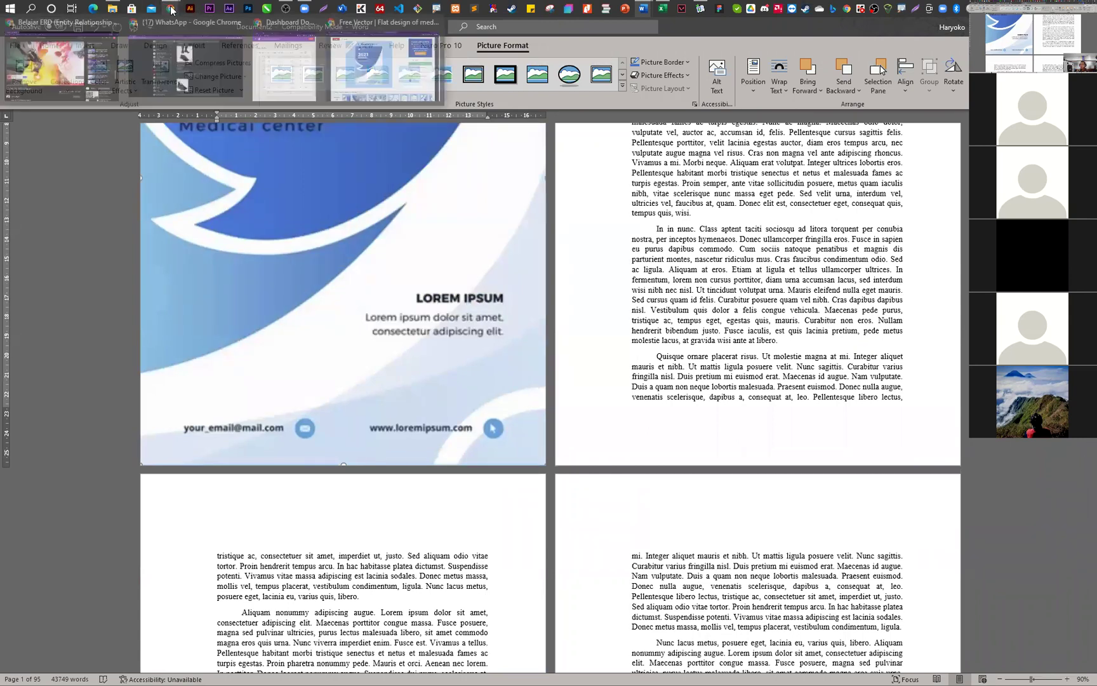
click(380, 51)
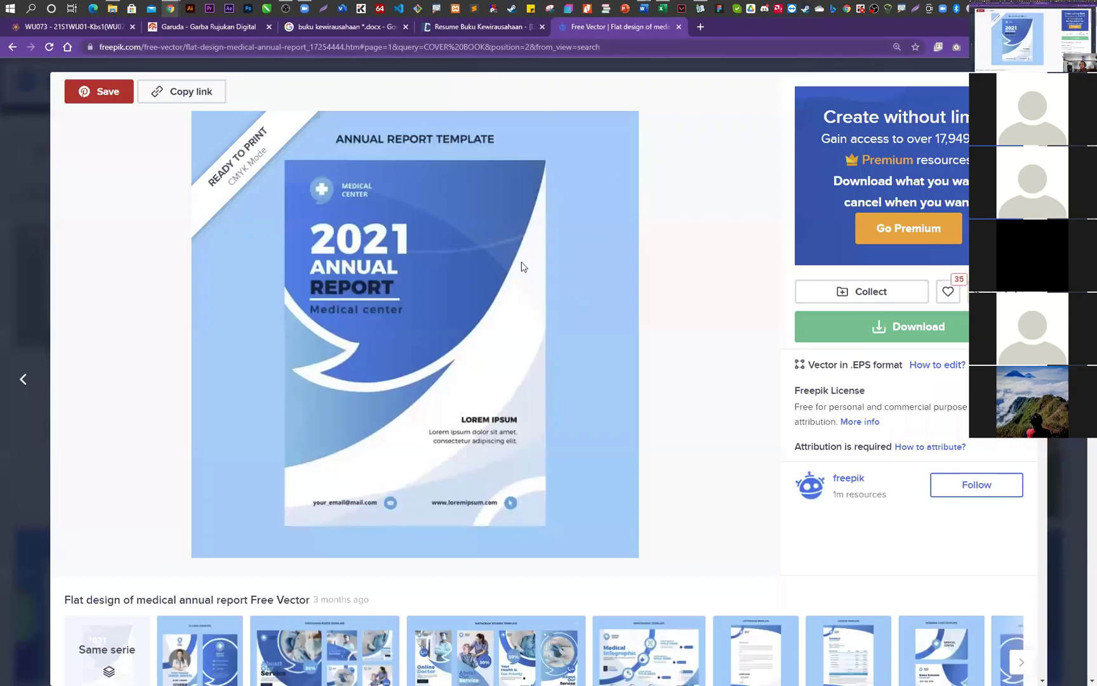
click(271, 66)
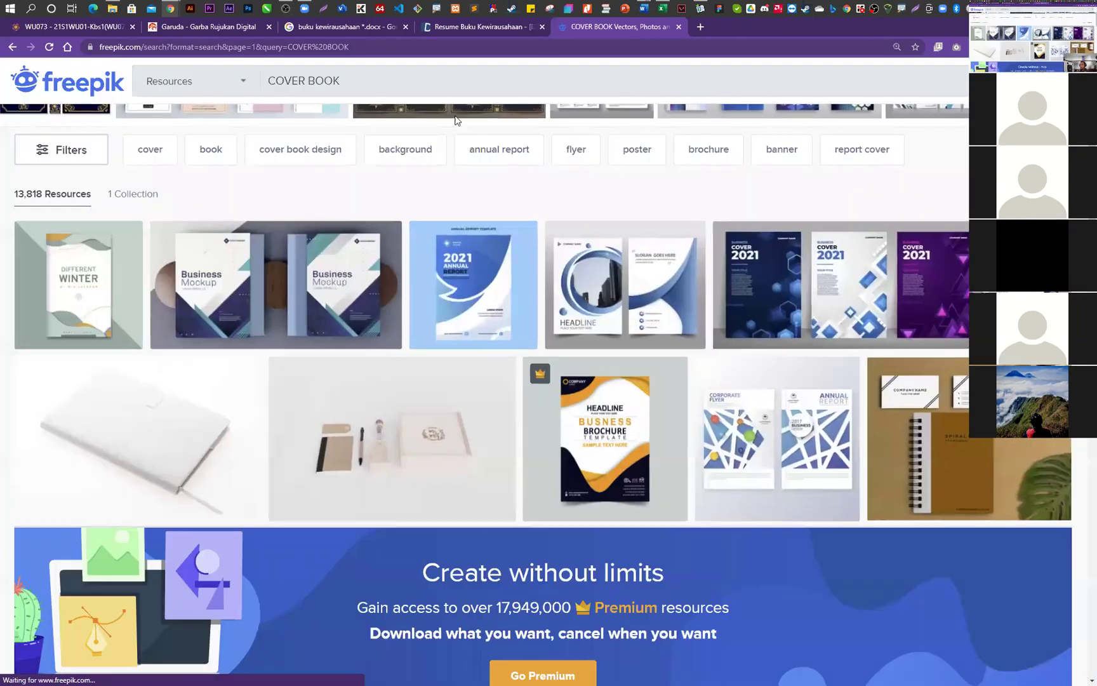
text(BACK)
key(Return)
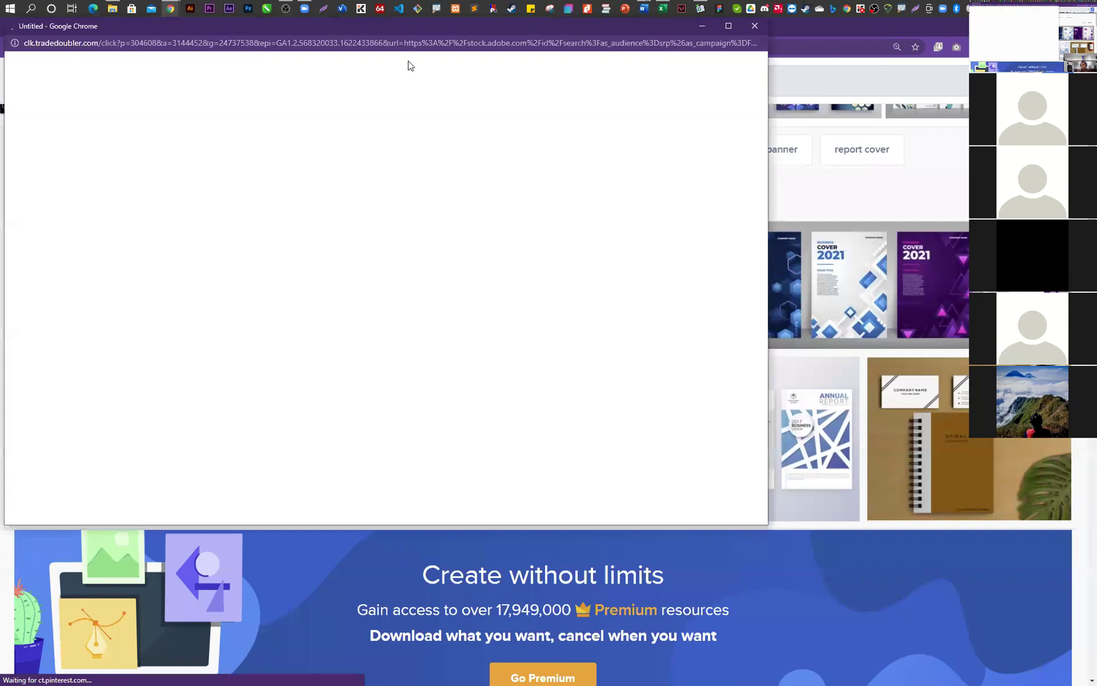
click(755, 25)
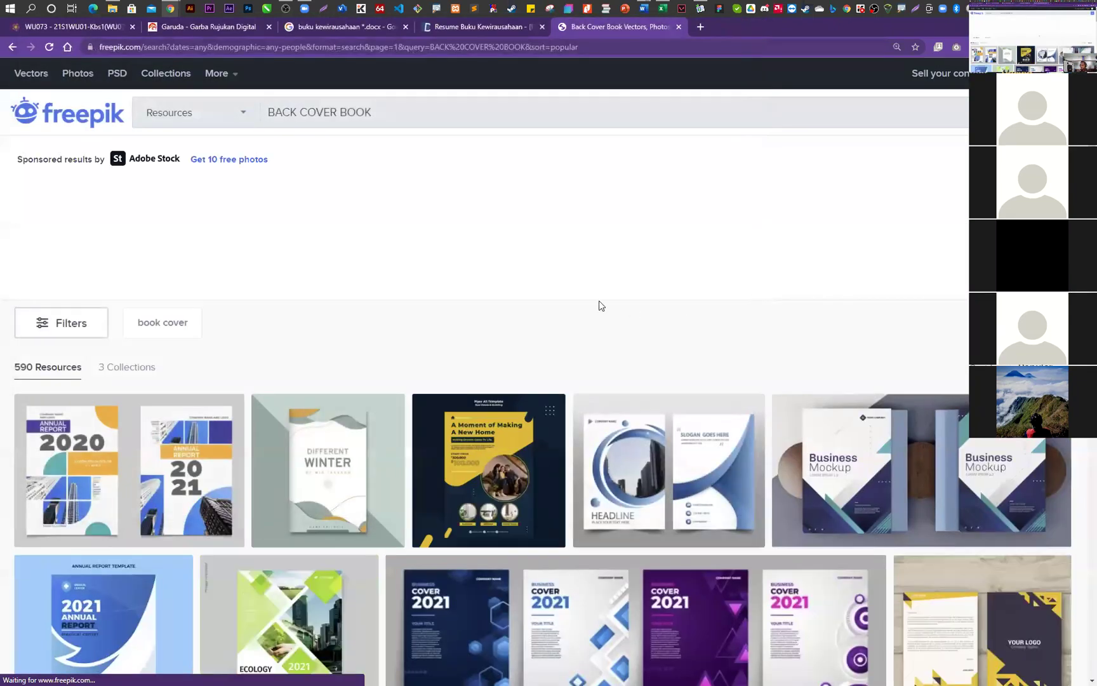
- Browse the back cover results and preview the premium front and back annual report design with the chess image
scroll(599, 300, down, 4)
scroll(641, 476, down, 1)
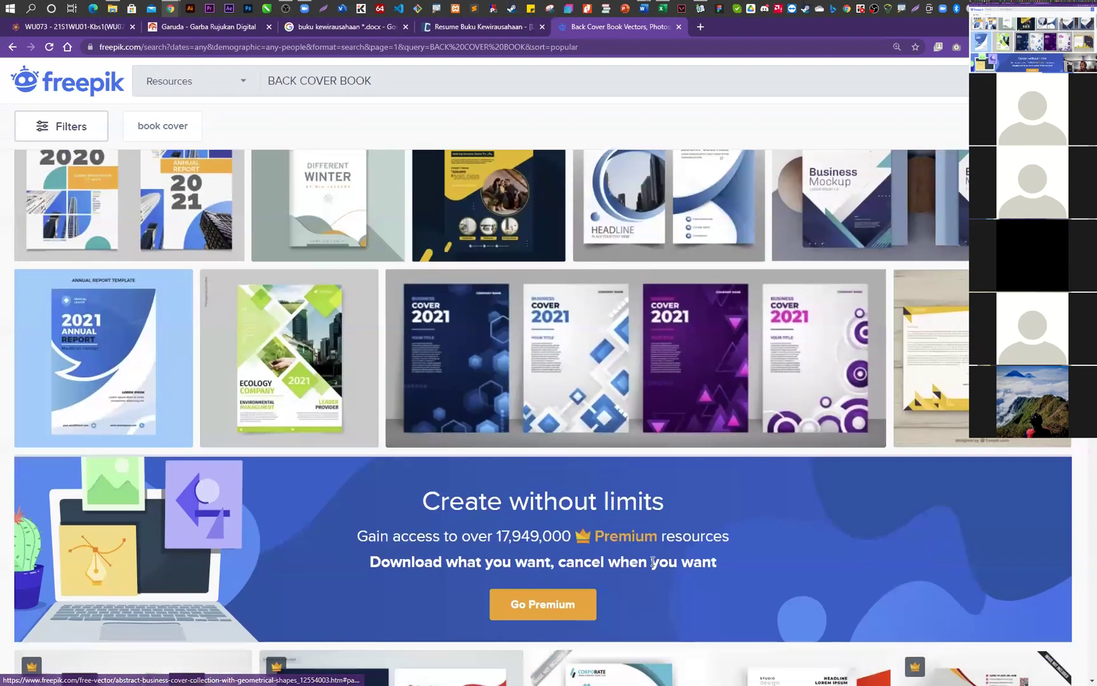
scroll(653, 562, down, 6)
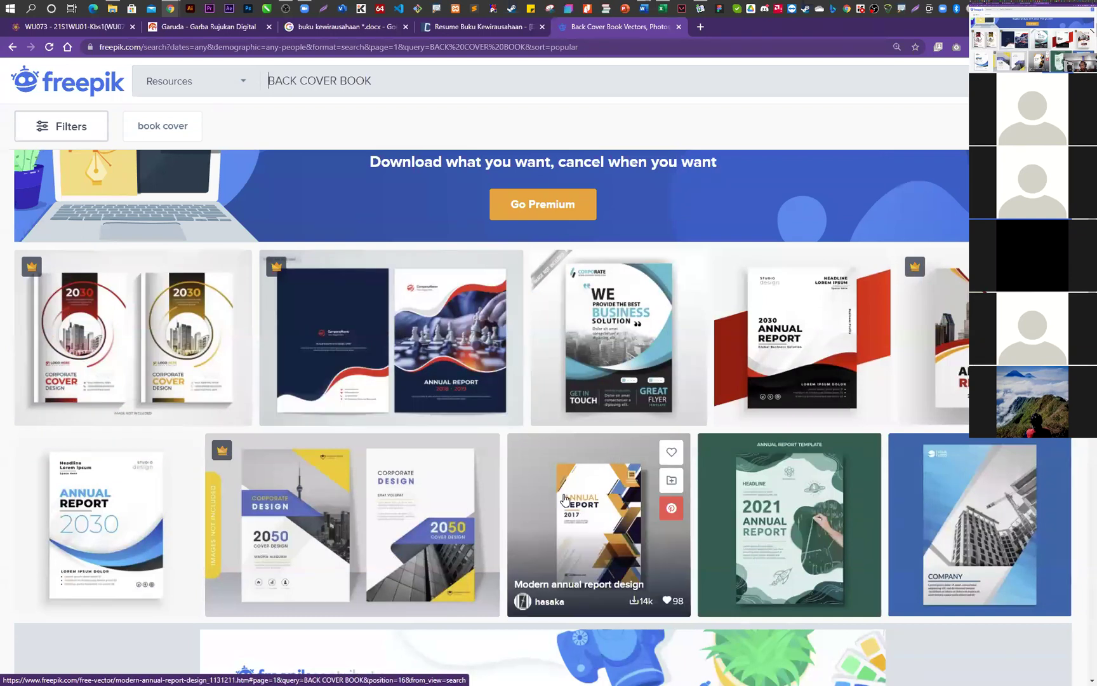
click(384, 376)
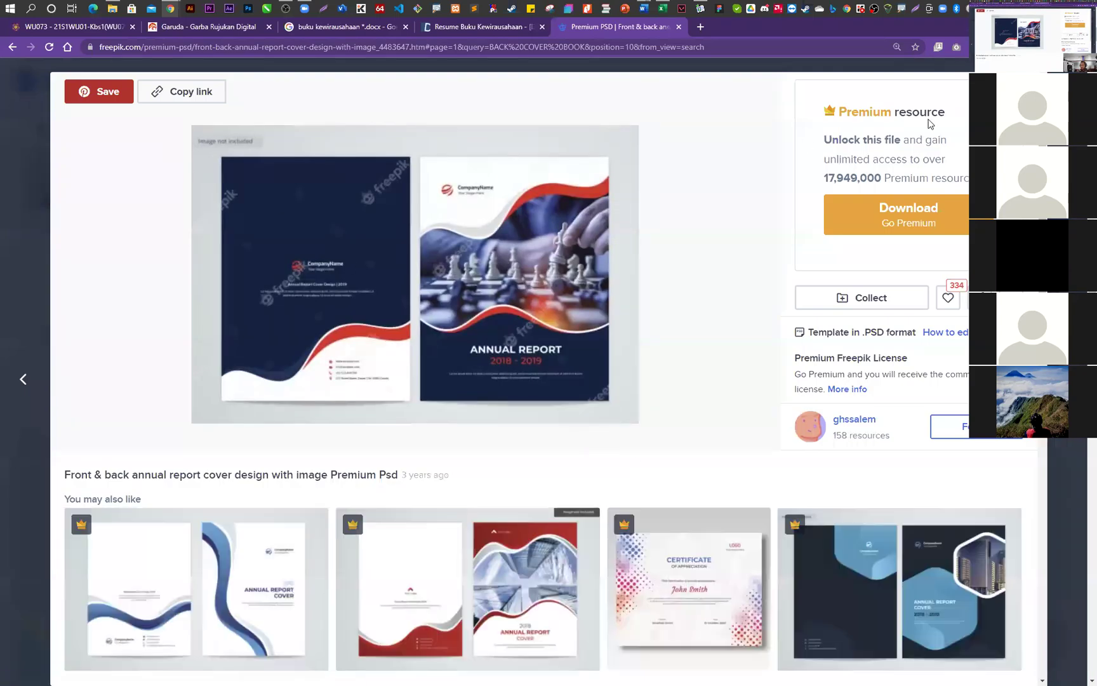
key(Escape)
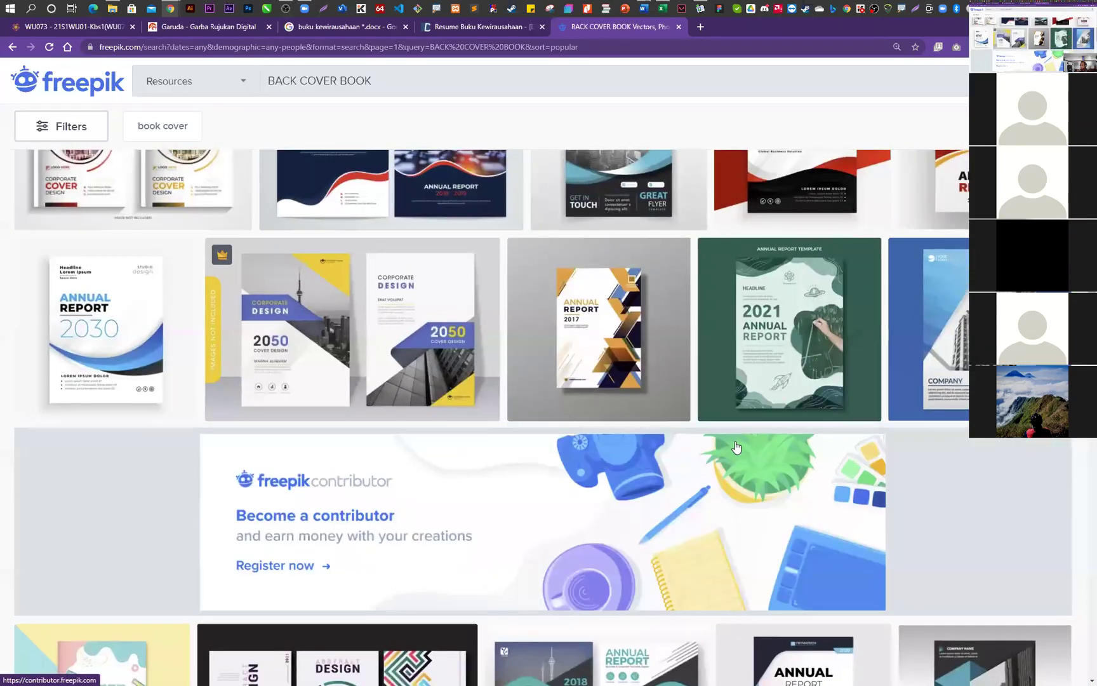
- Open the blue corporate annual report mockup and copy a screenshot cropped to its cover artwork
scroll(736, 448, down, 5)
scroll(733, 449, up, 4)
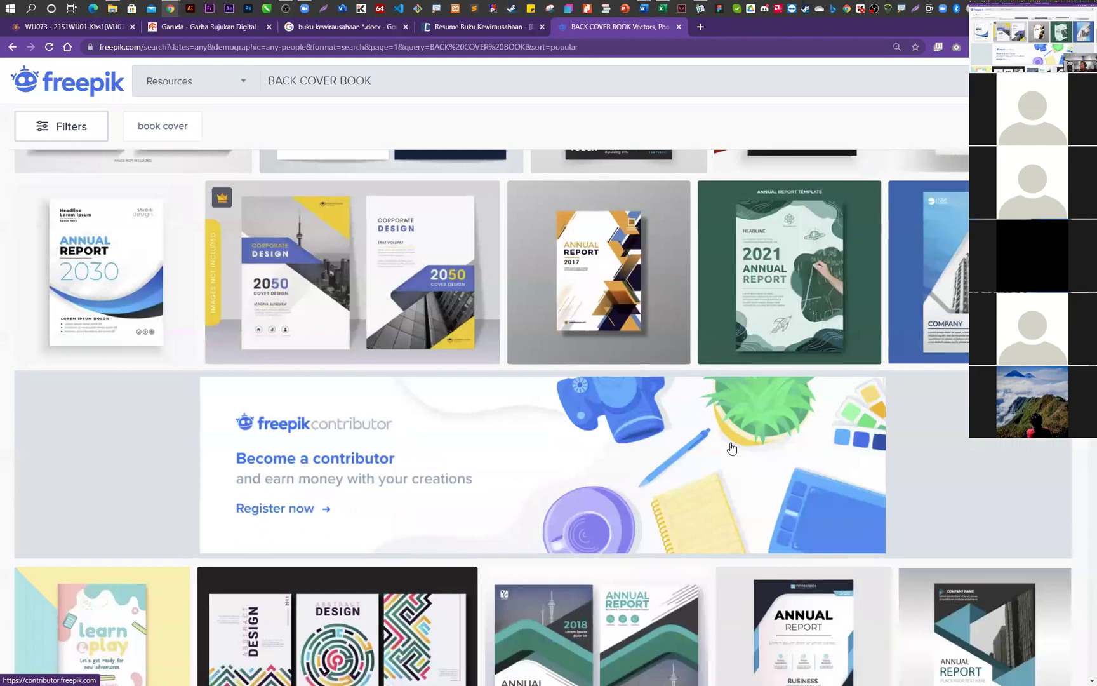
click(926, 330)
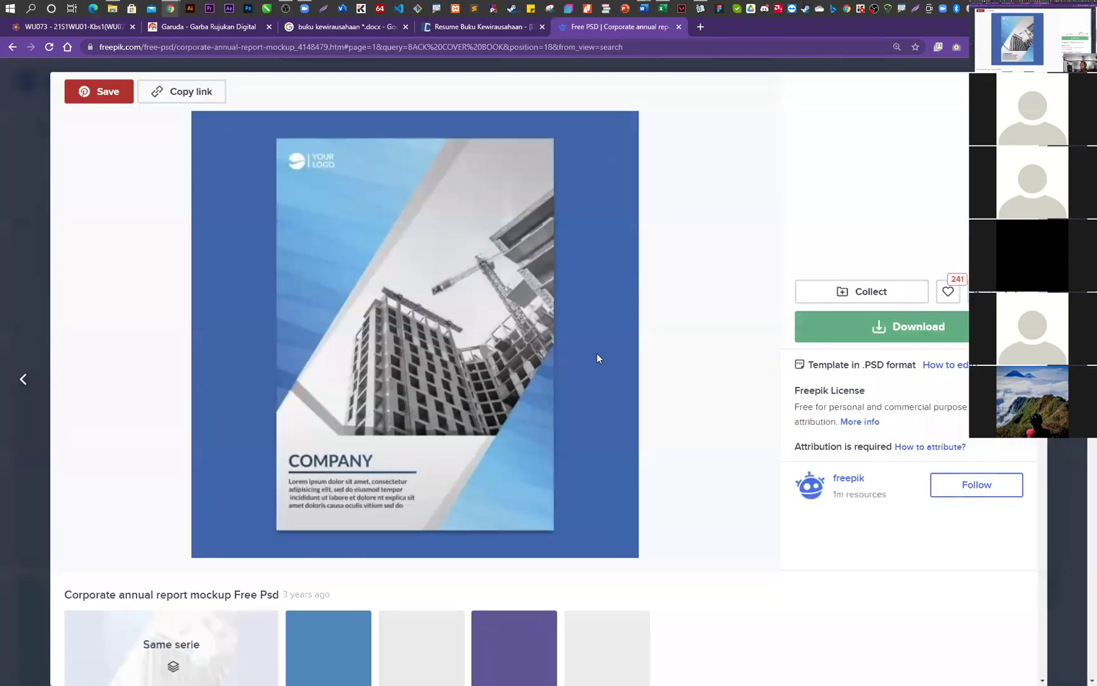
key(Print)
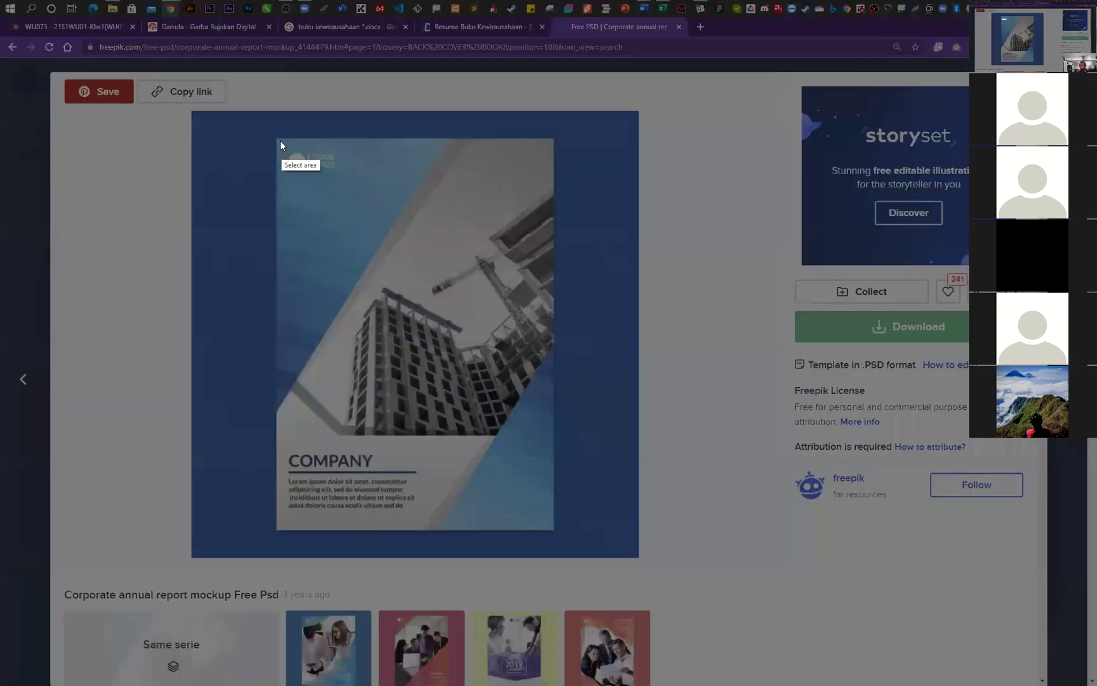
drag(277, 138, 553, 531)
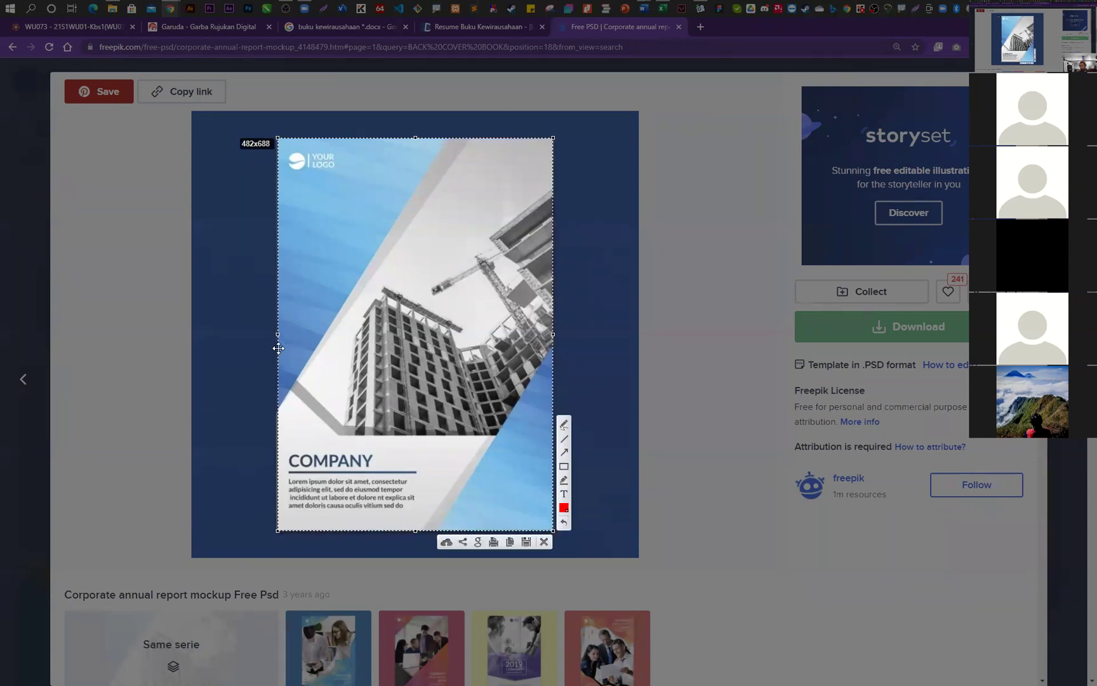
mouse_move(276, 333)
mouse_down()
mouse_move(230, 334)
mouse_move(276, 334)
mouse_up()
click(510, 542)
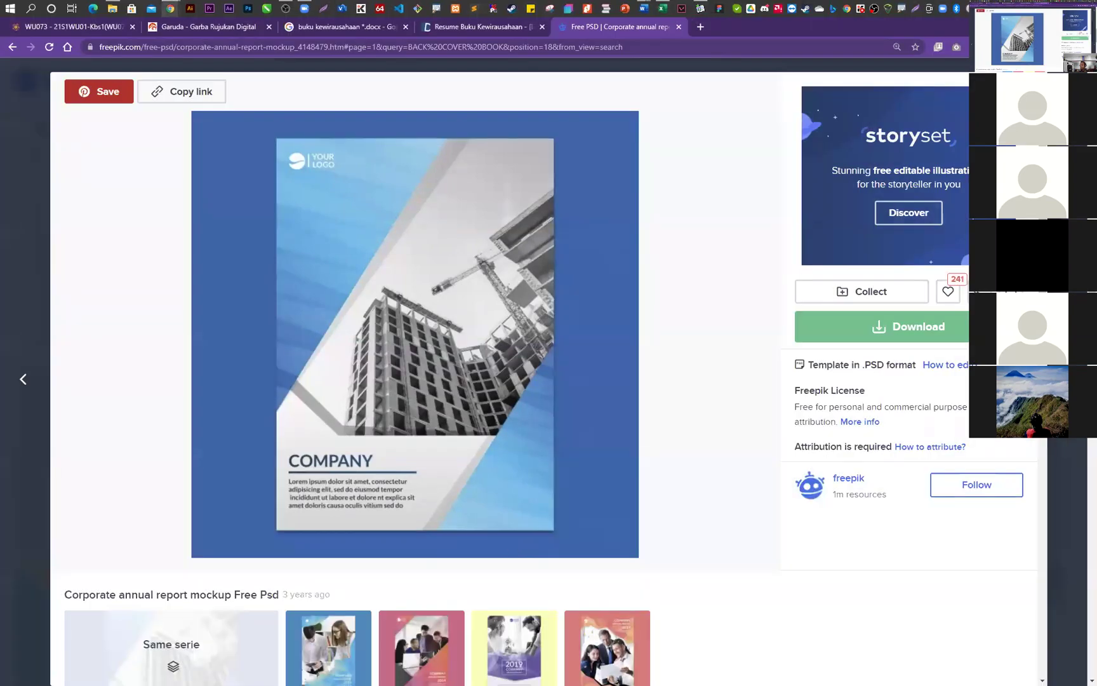
- Switch back to Word, add a new page at the end of the document, and paste the captured cover there
key(alt+Tab)
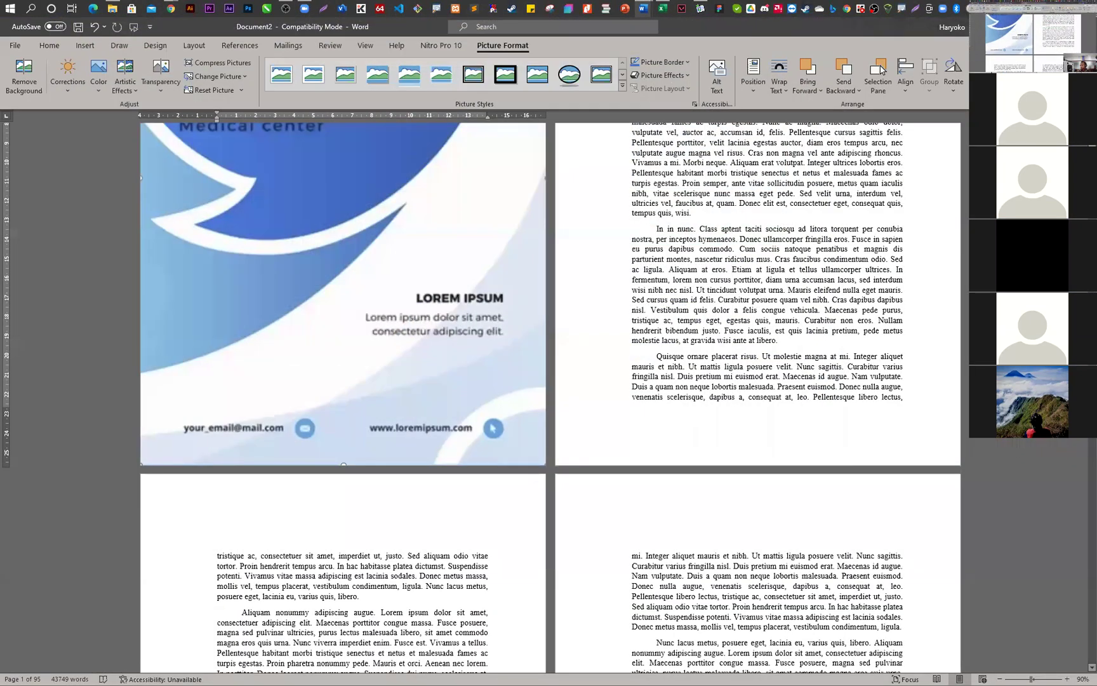
key(ctrl+End)
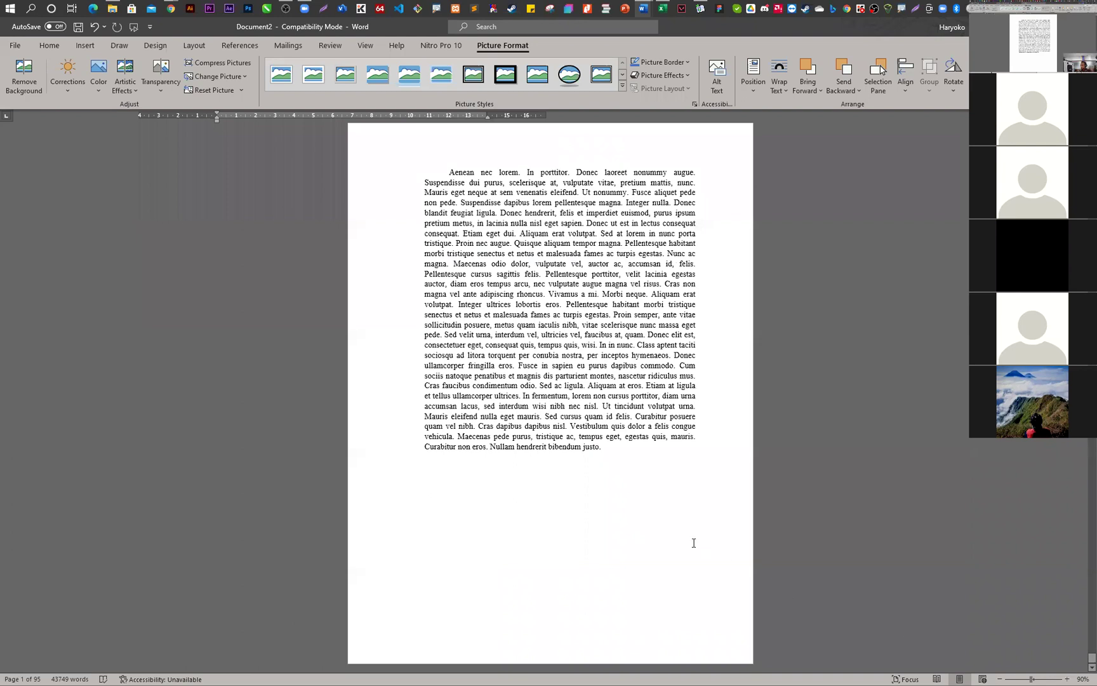
key(ctrl+Return)
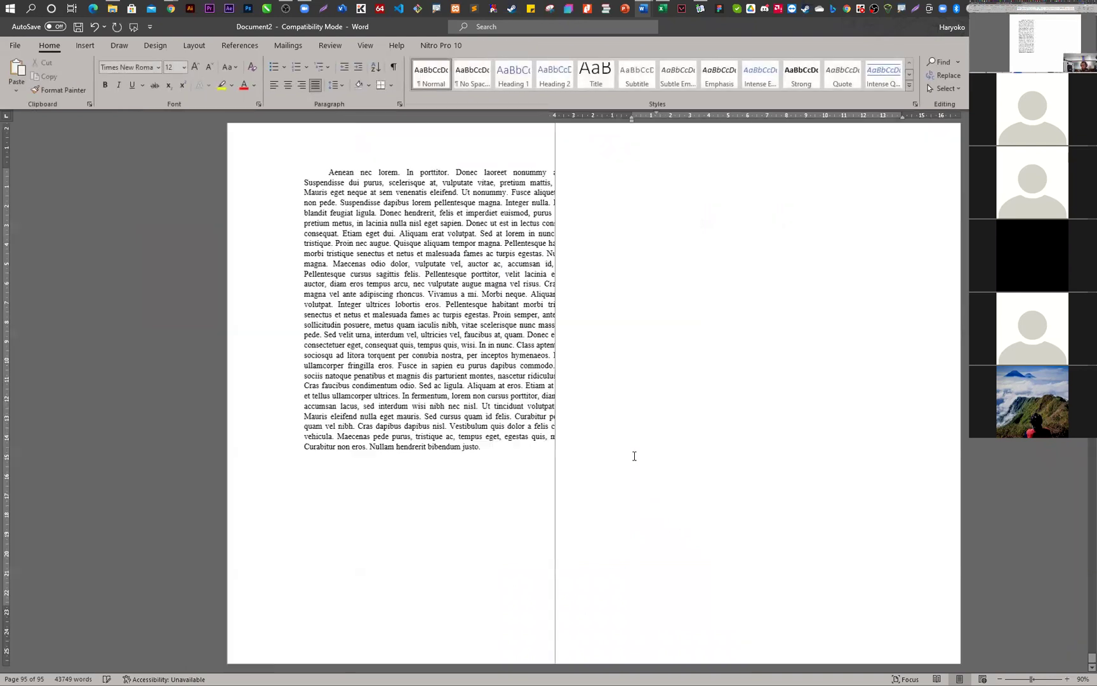
key(ctrl+v)
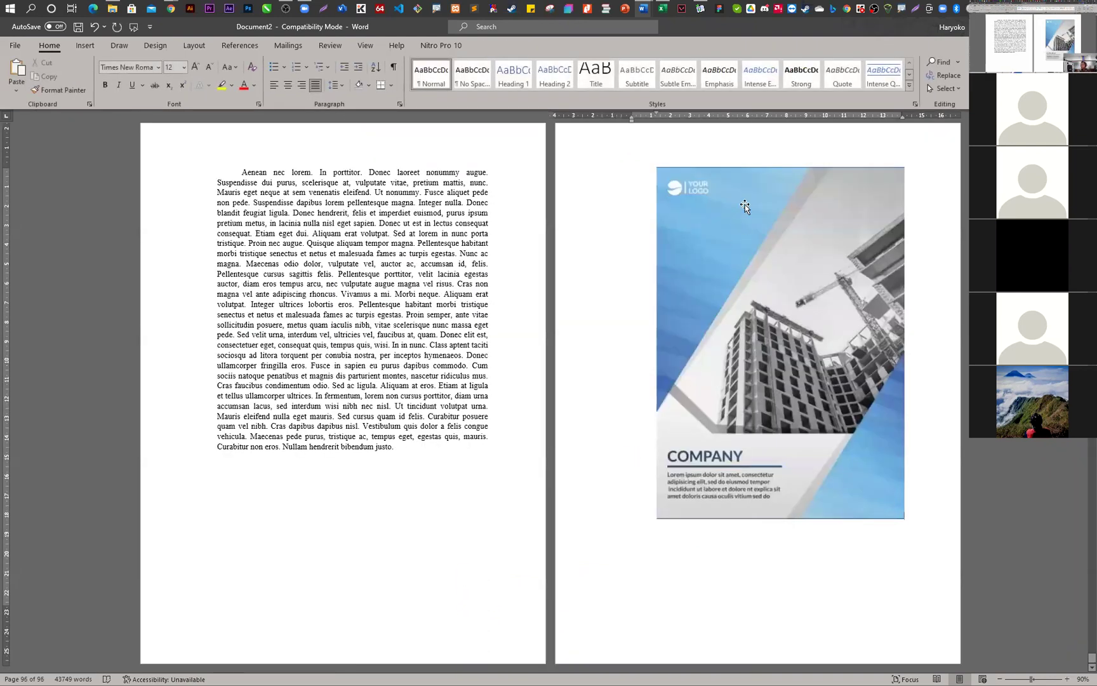
- Set the pasted cover's text wrapping to Behind Text and move it to the upper-left corner of the last page
click(777, 213)
click(505, 46)
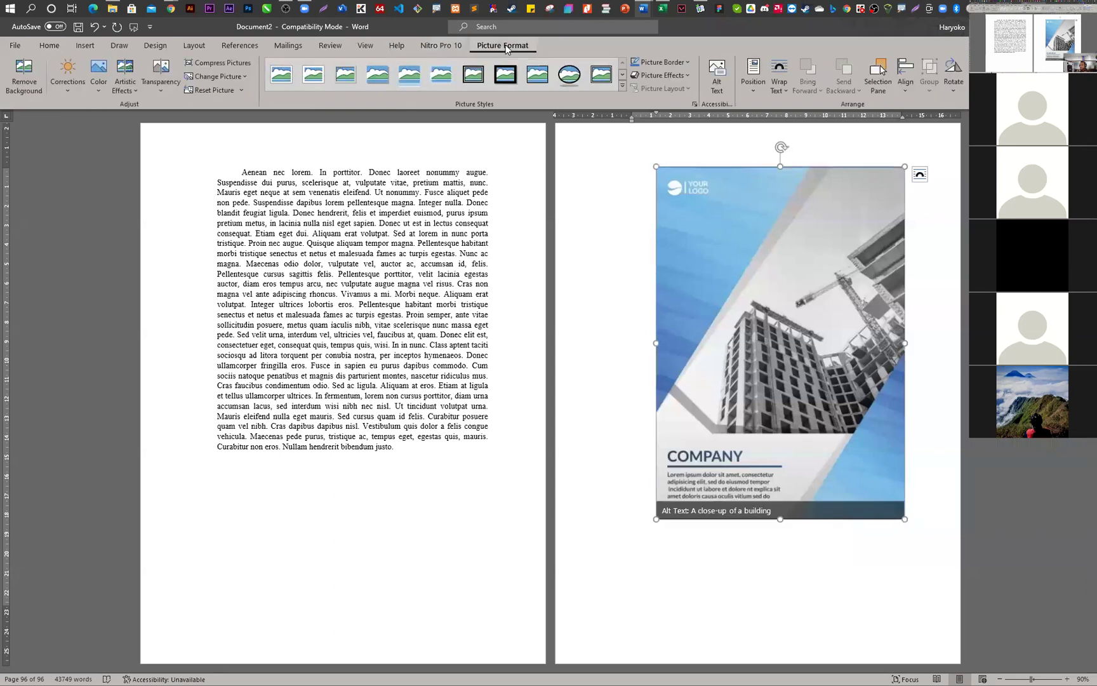
click(779, 76)
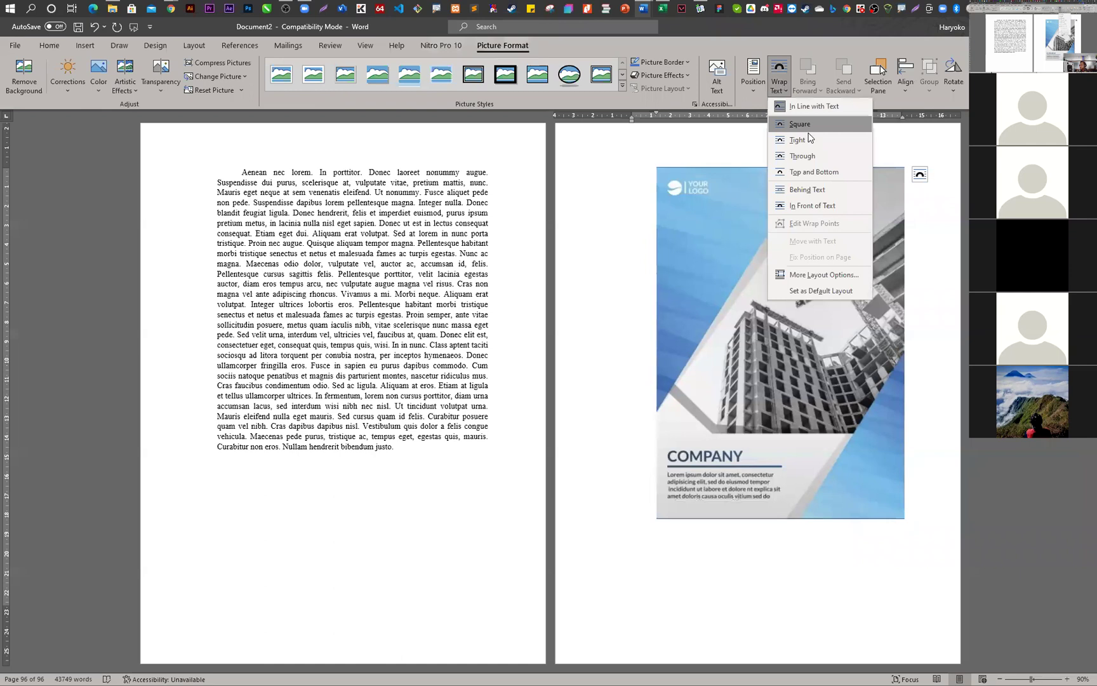
click(821, 193)
scroll(708, 229, up, 2)
drag(687, 247, 582, 174)
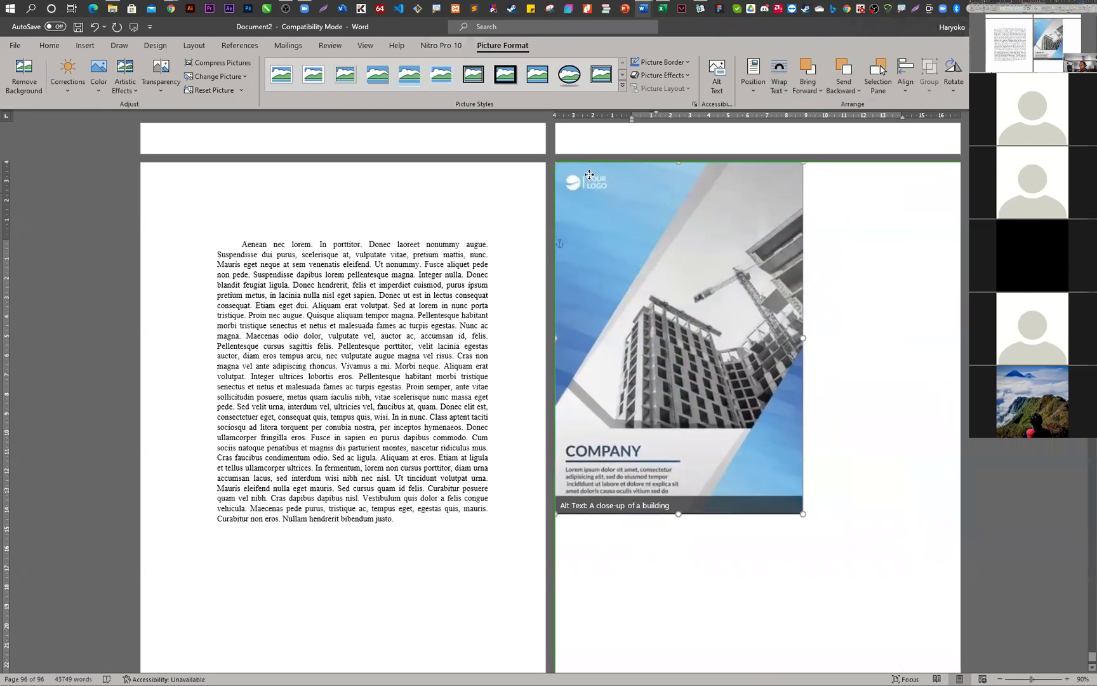
- Enlarge the back cover picture to fill the entire last page, then deselect it
scroll(824, 432, down, 2)
drag(803, 441, 959, 666)
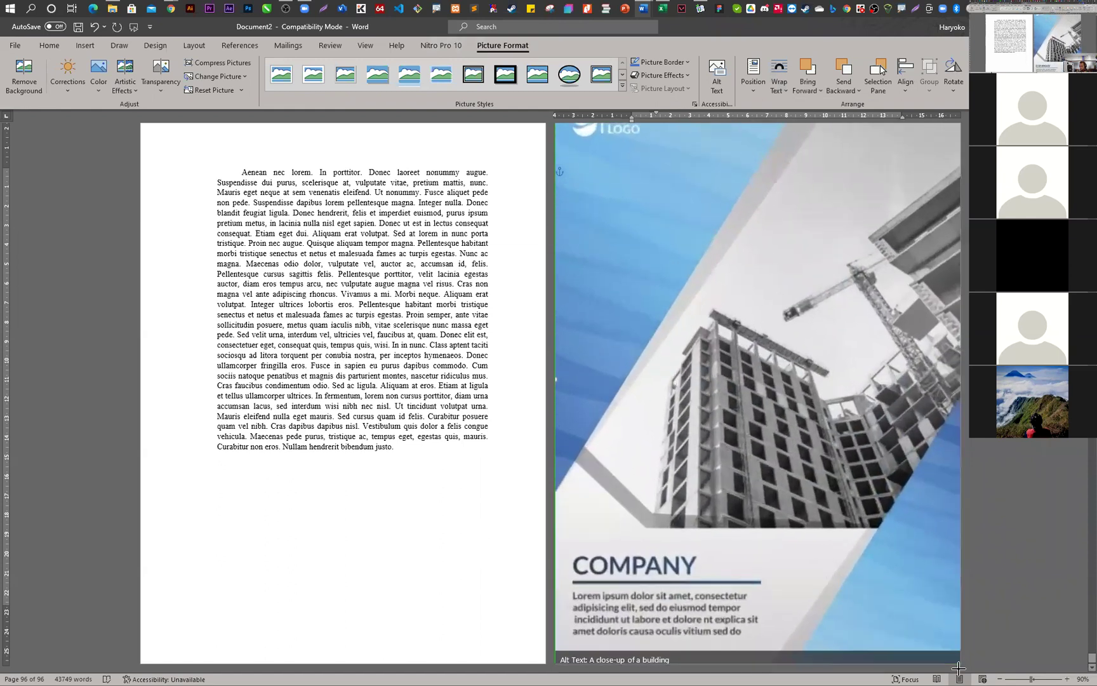
click(1016, 514)
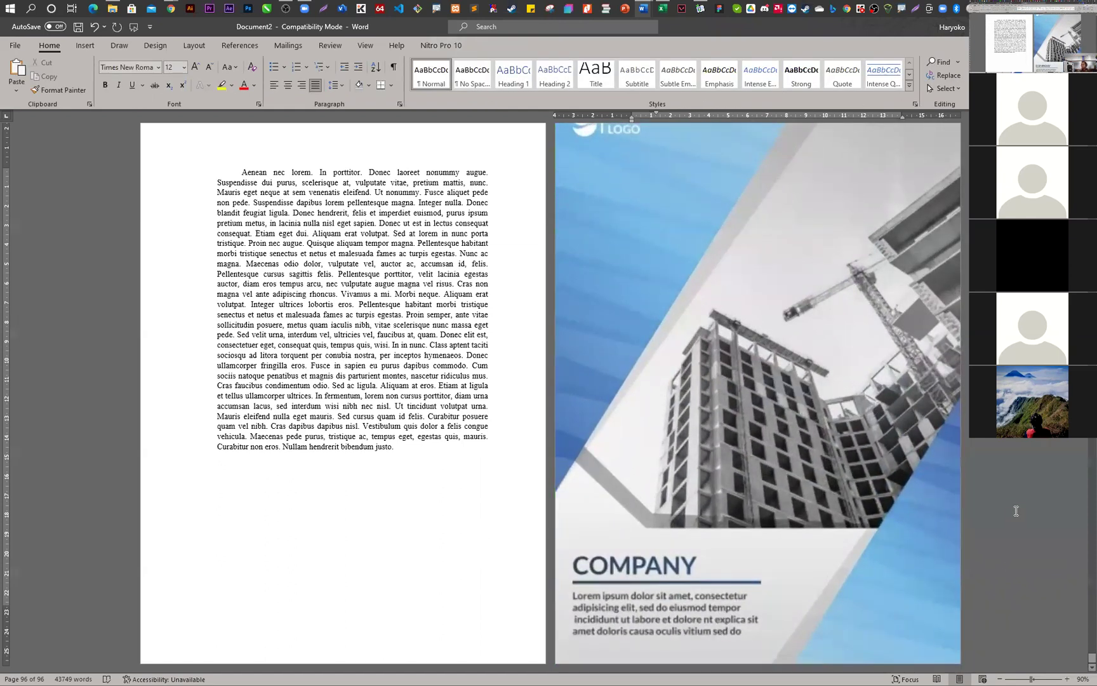
scroll(1015, 508, up, 8)
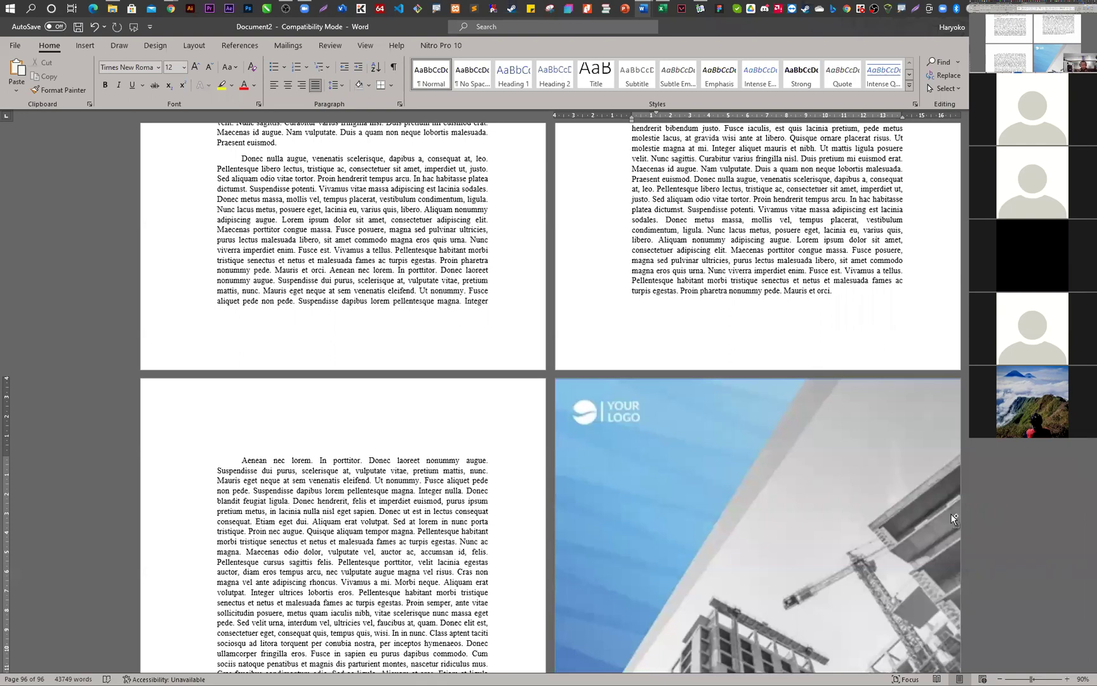
- Save the document as "Kasus Page Numbering Buku Ganjil Genap" in the OneDrive - Universitas Amikom Yogyakarta location
key(ctrl+s)
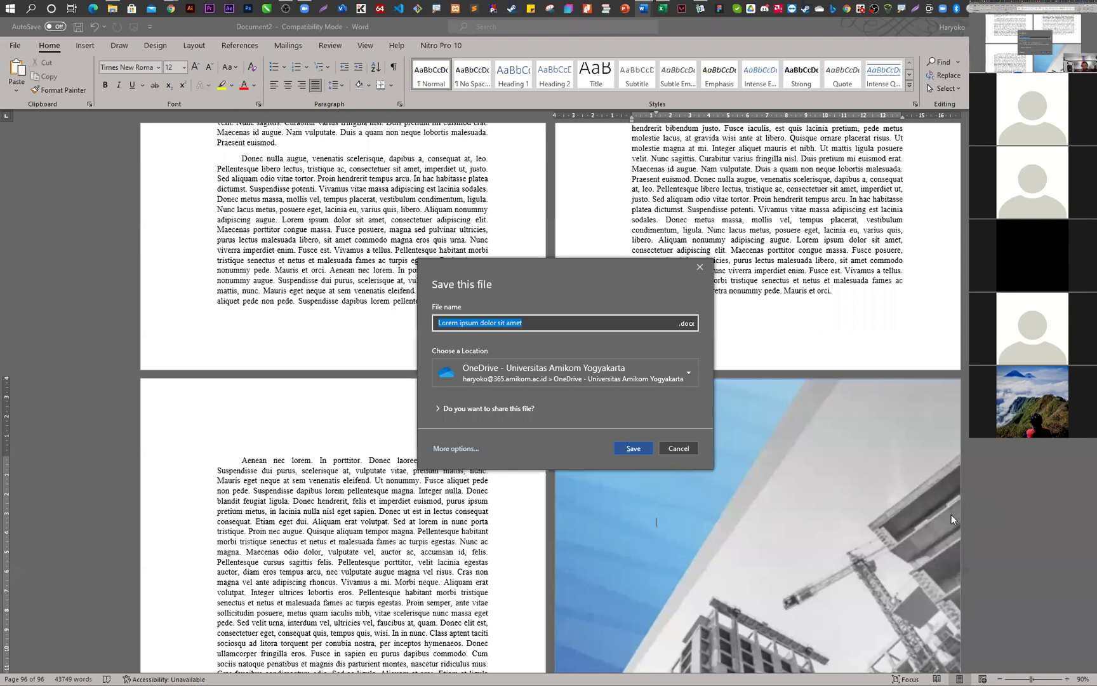
text(Ka)
text(Numbering Buku Ganjil Genap)
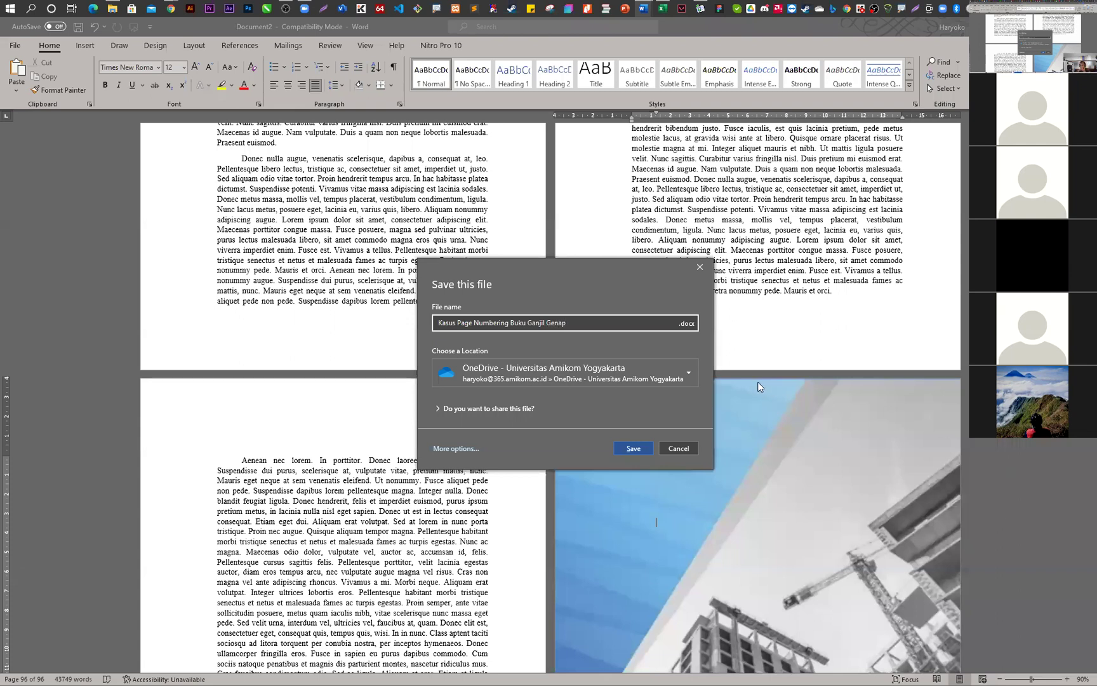
click(669, 362)
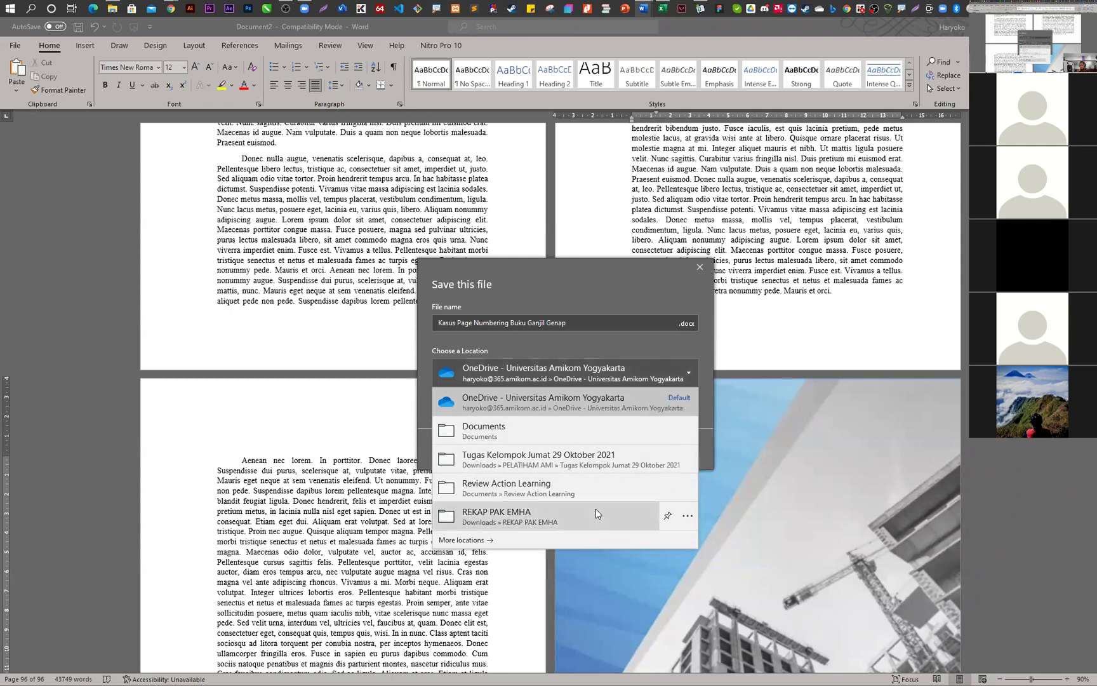
click(686, 367)
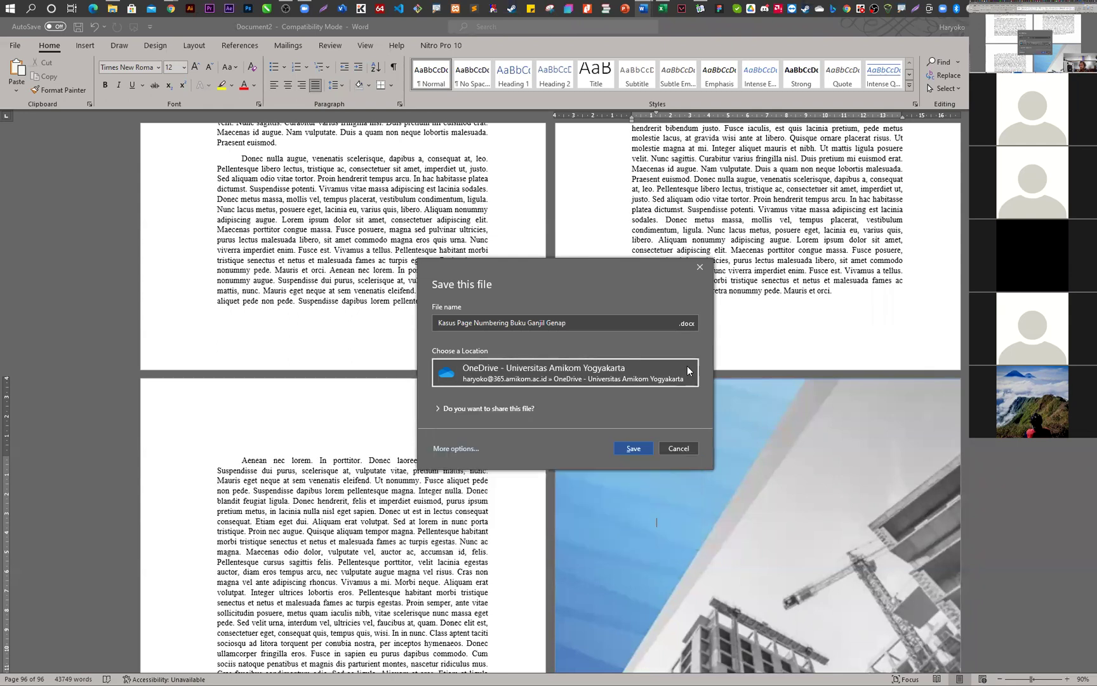
click(687, 366)
click(692, 367)
click(636, 447)
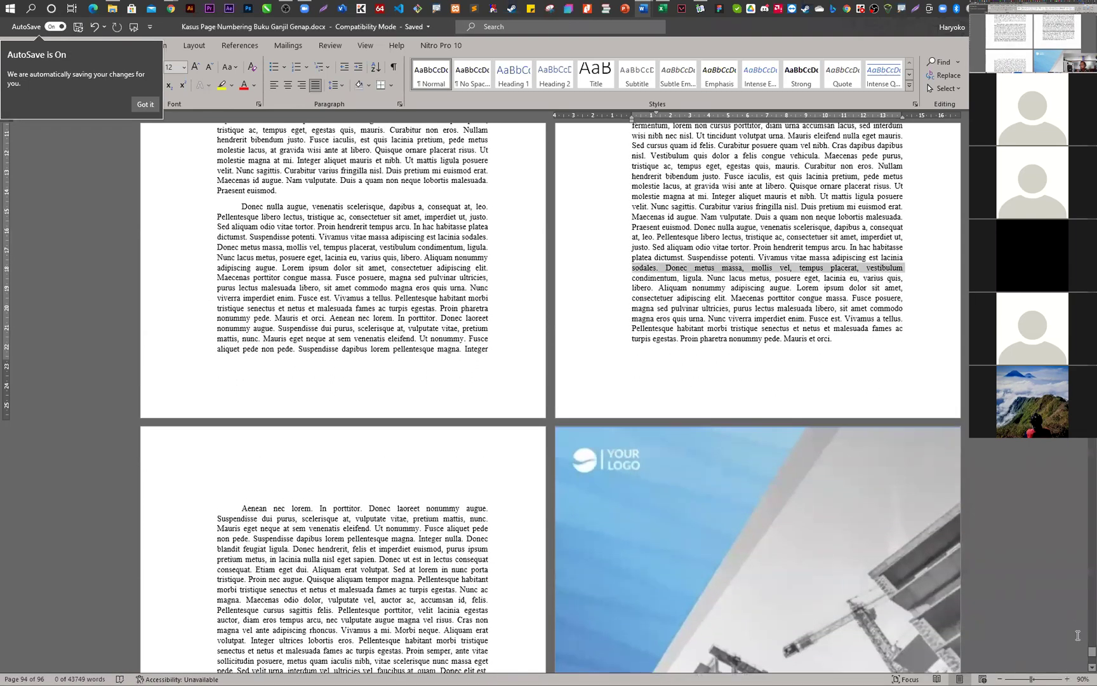
- Insert a blank page between the front cover and the body text, and add the heading "DAFTAR ISI" above the body text
drag(1091, 650, 1091, 131)
click(624, 286)
click(655, 210)
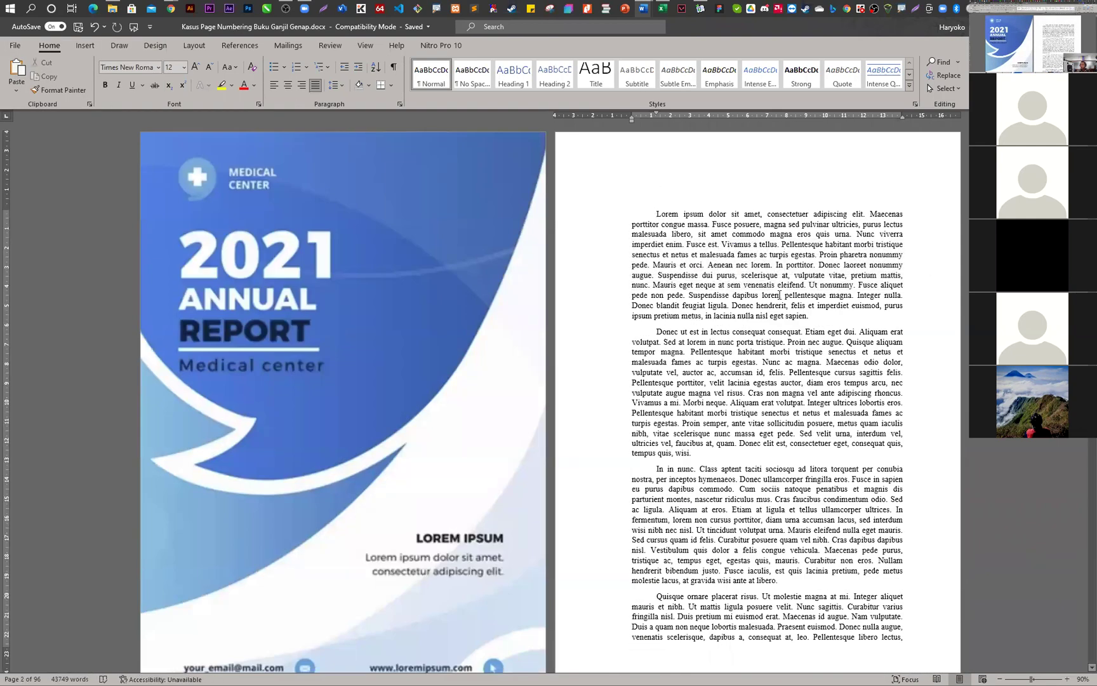
scroll(320, 216, down, 3)
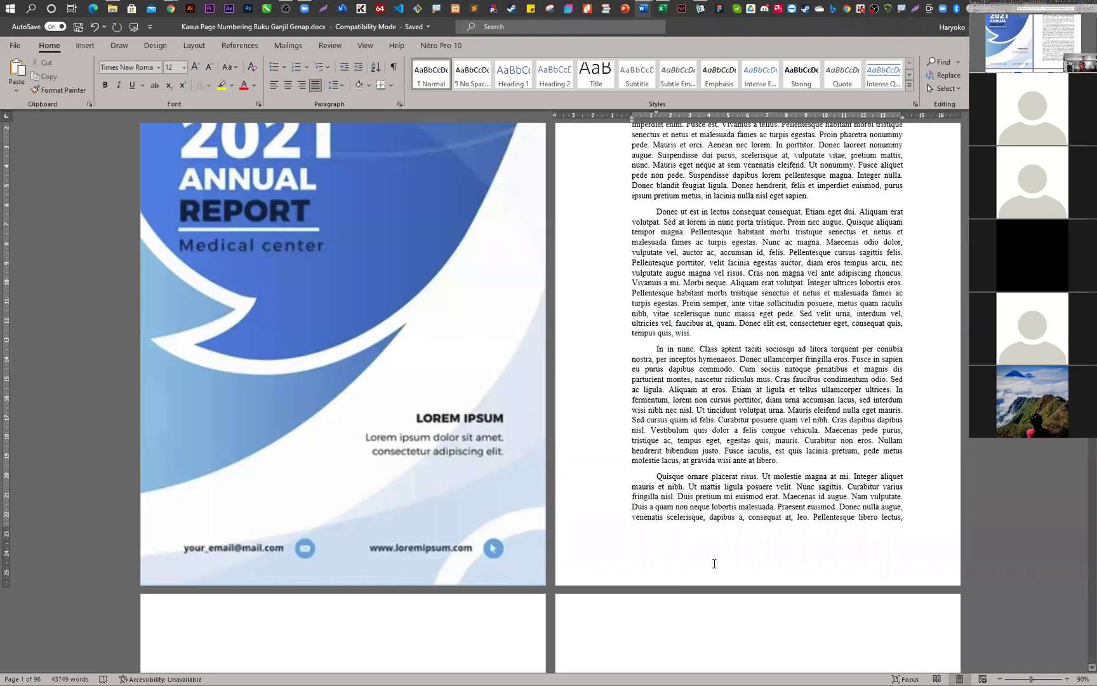
scroll(758, 586, up, 3)
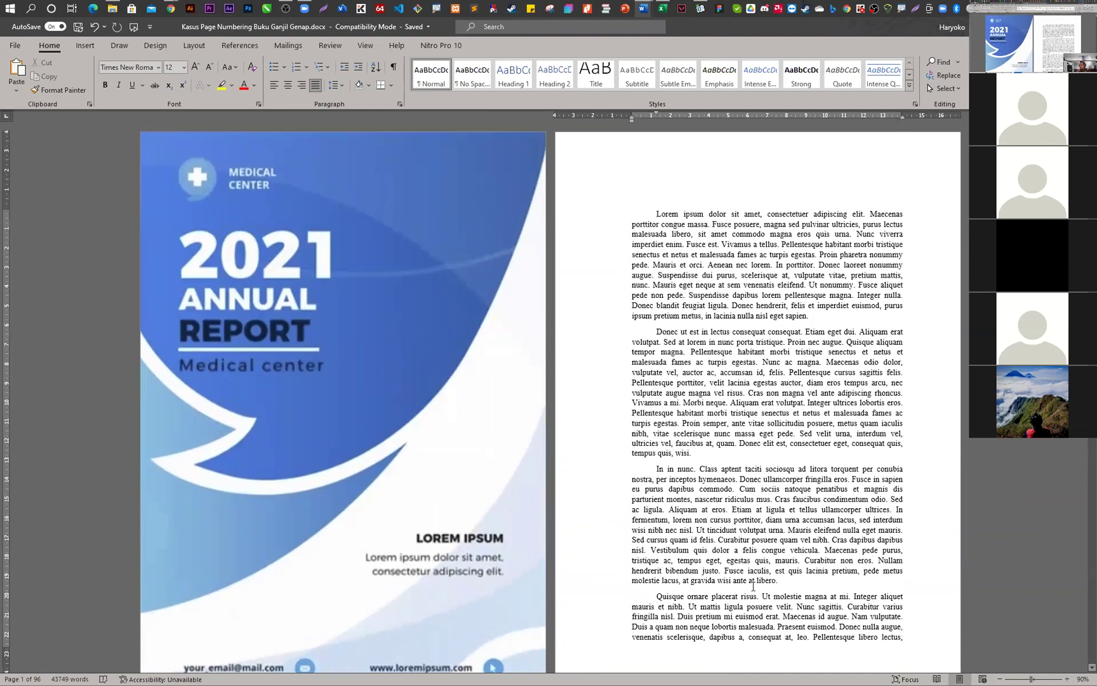
click(654, 216)
key(ctrl+Return)
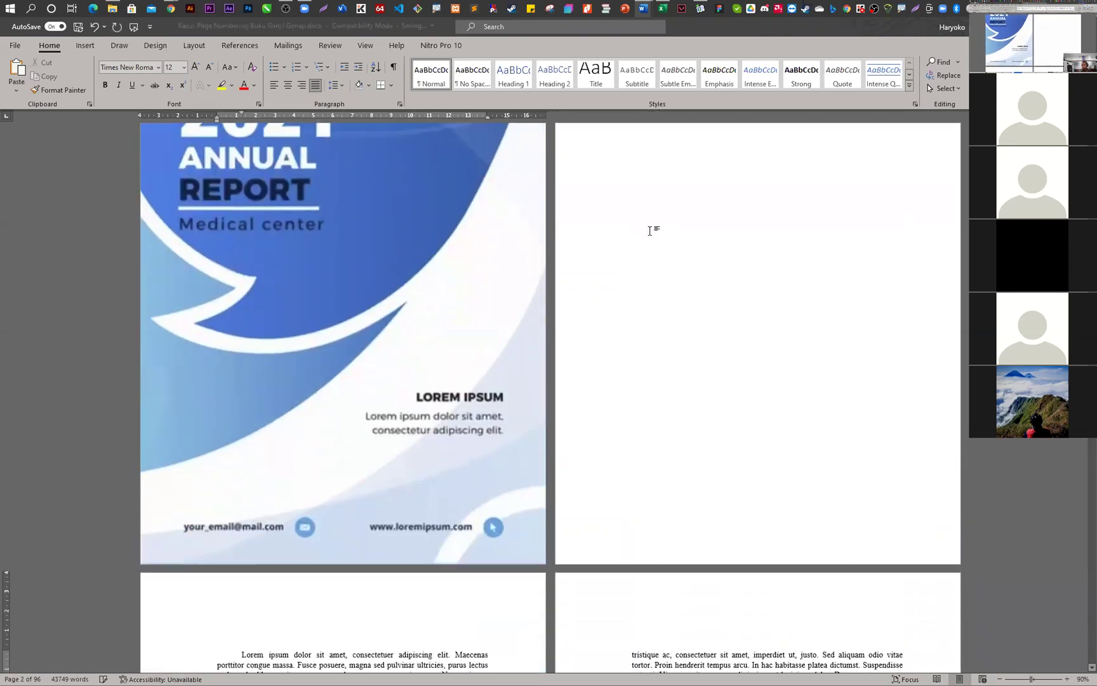
click(725, 215)
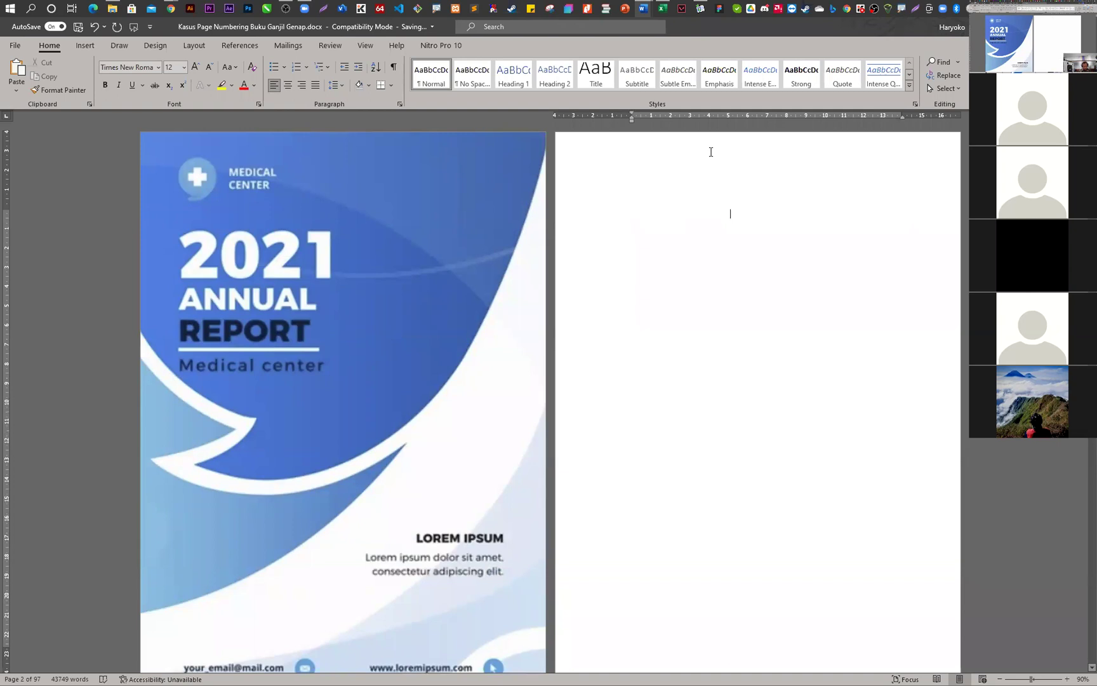
key(Down)
text(DAFTAR ISI)
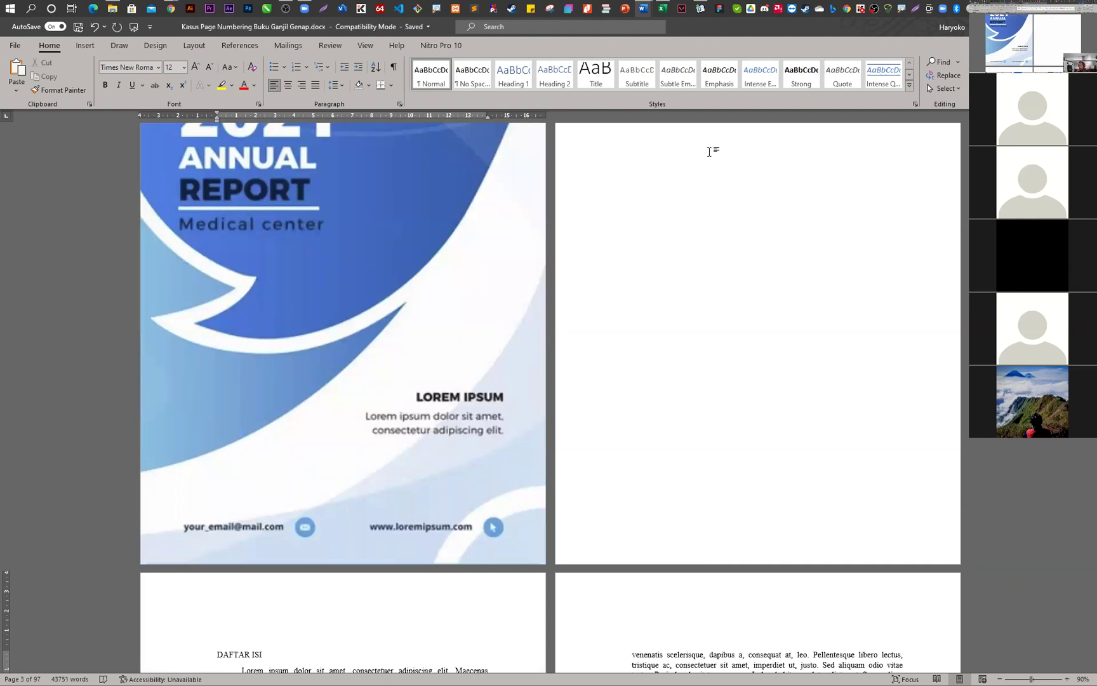
- Delete the "DAFTAR ISI" heading and the blank page after the cover, undoing the deletion that moves body text onto the cover
key(BackSpace)
key(BackSpace)
key(BackSpace)
key(BackSpace)
key(BackSpace)
key(BackSpace)
key(BackSpace)
key(BackSpace)
key(BackSpace)
key(BackSpace)
key(BackSpace)
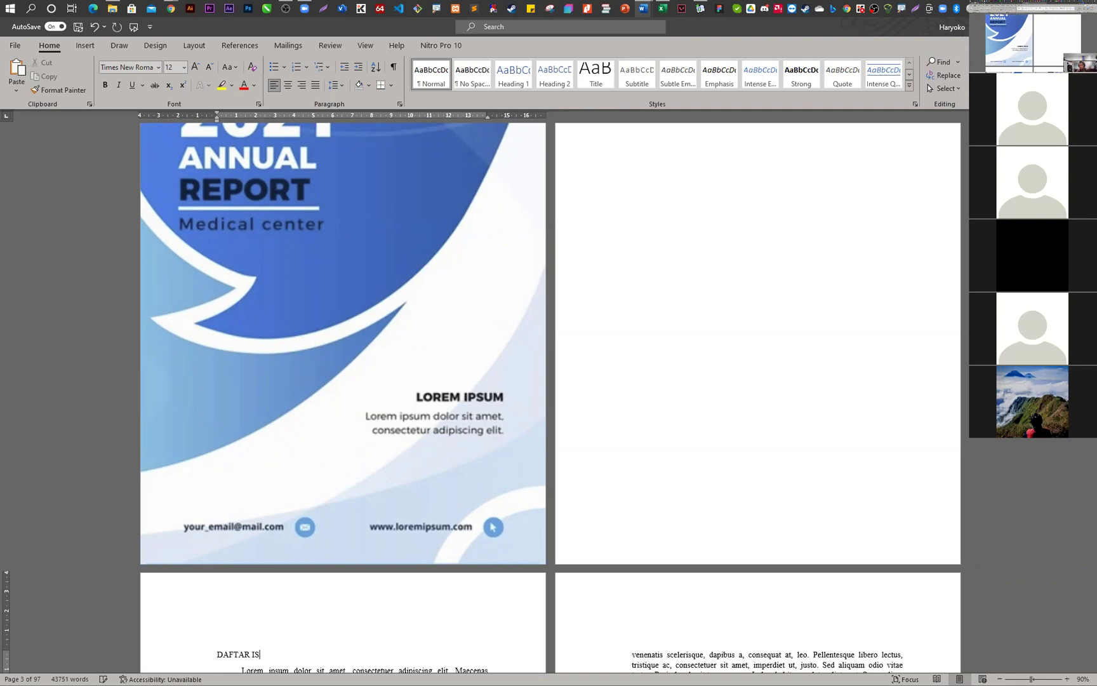
key(BackSpace)
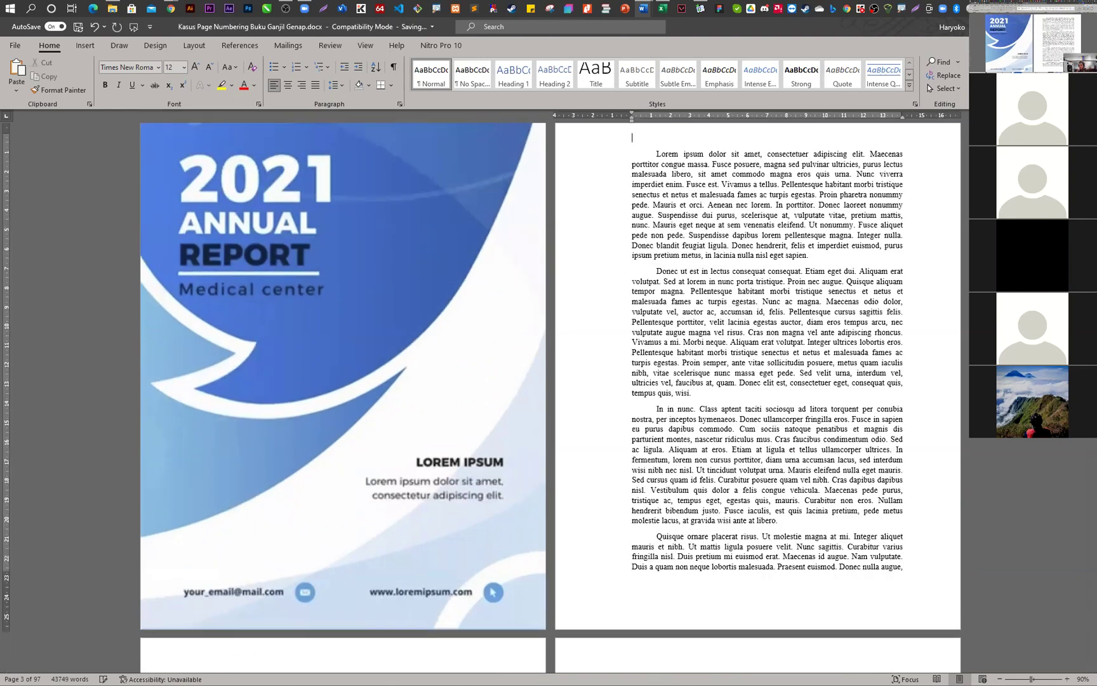
key(BackSpace)
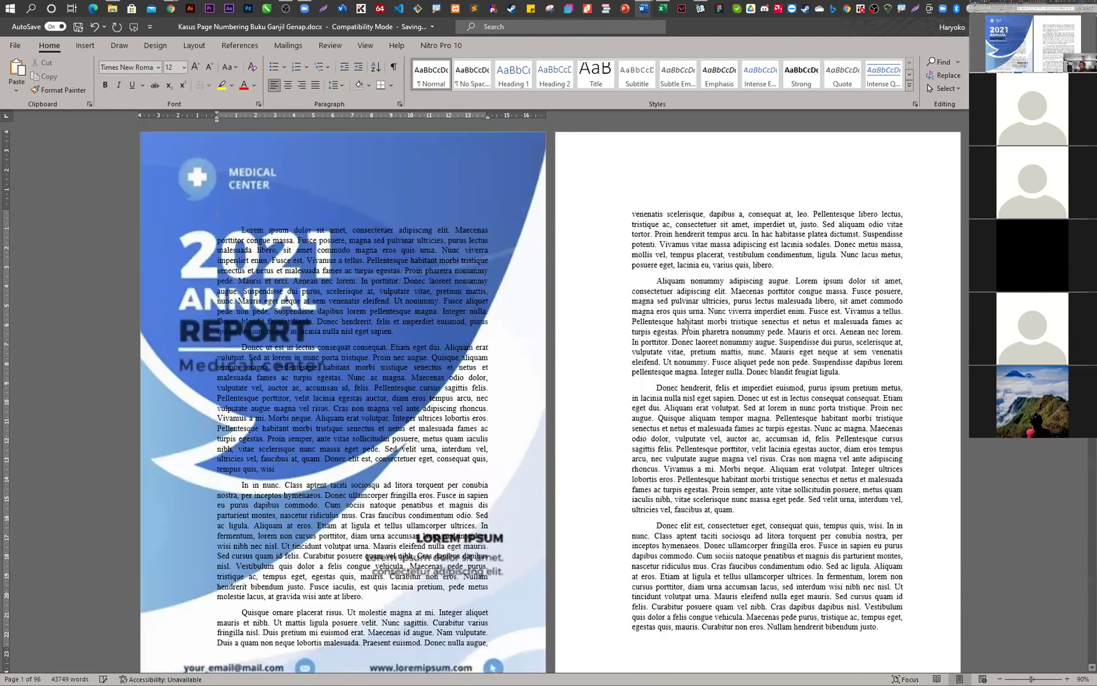
key(ctrl+z)
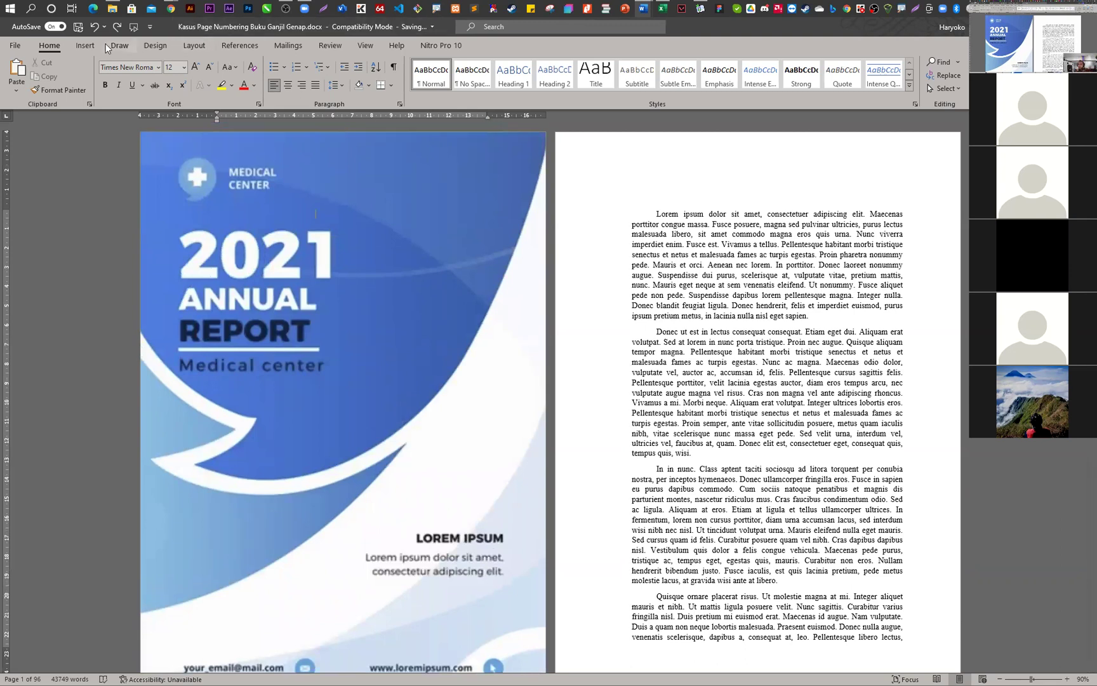
click(86, 45)
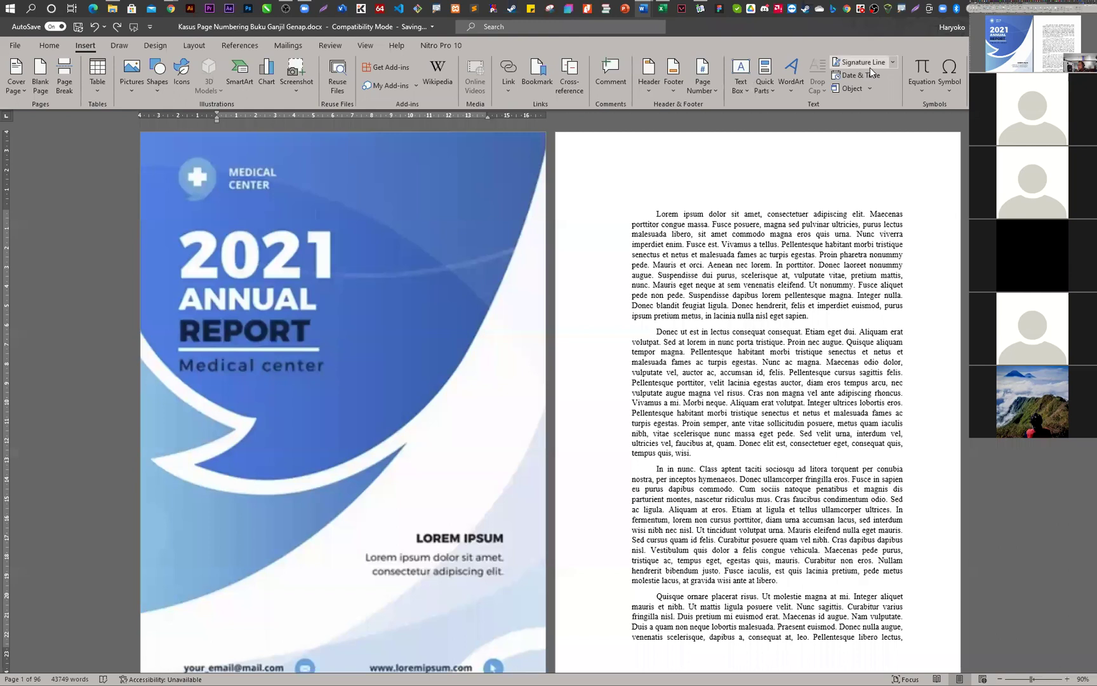
click(701, 91)
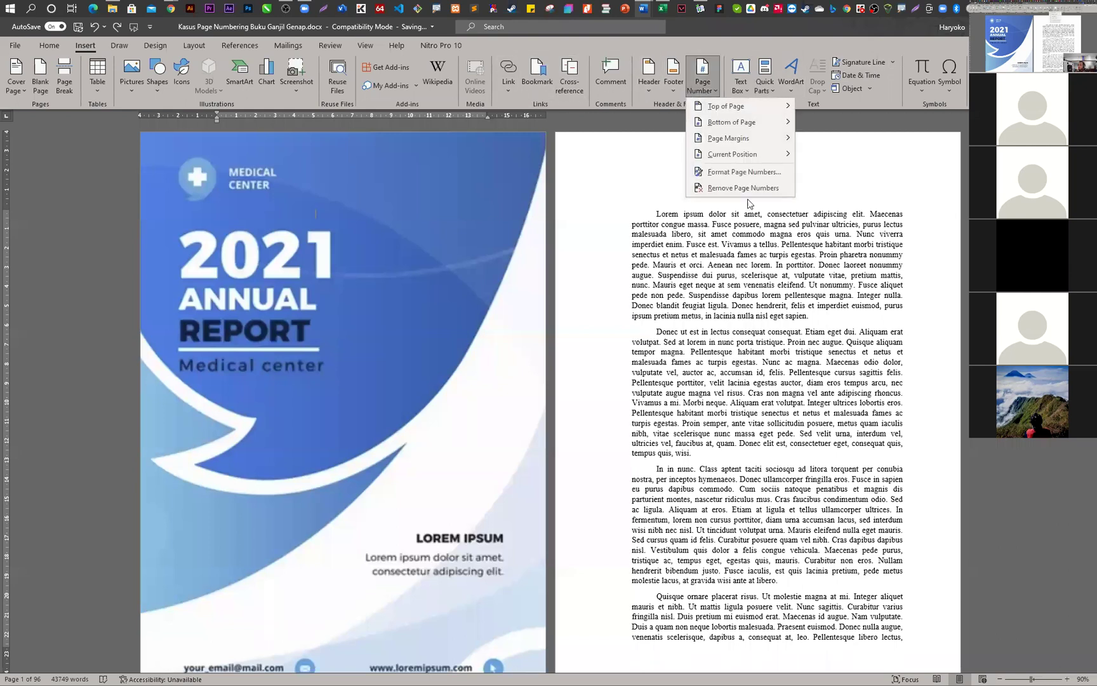
mouse_move(758, 122)
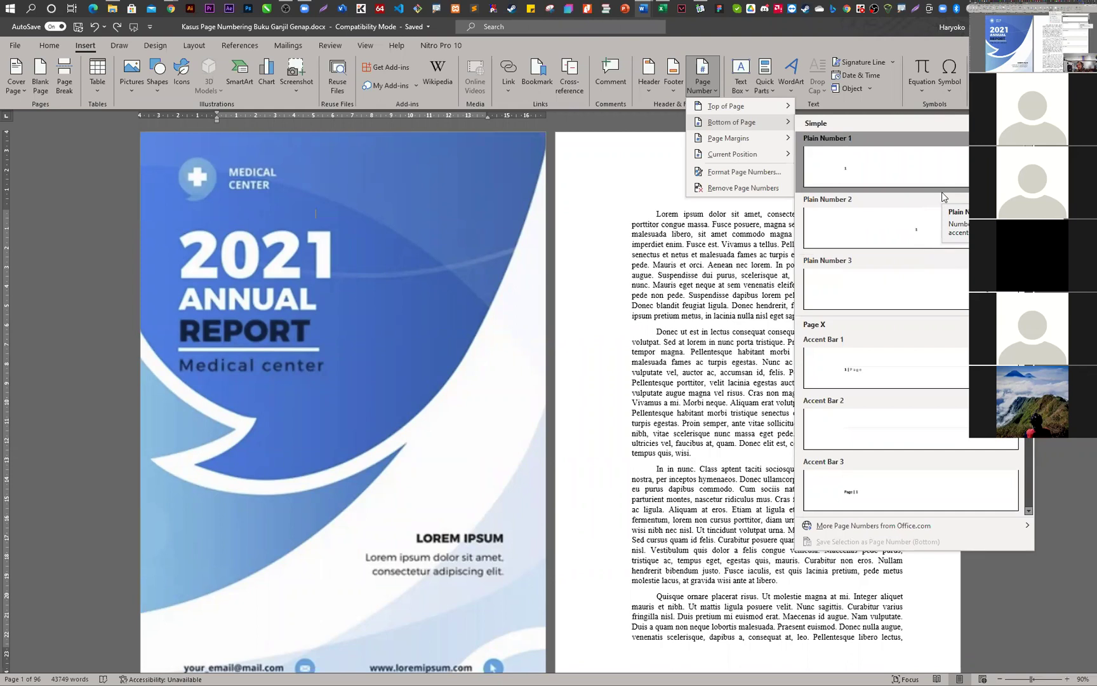
click(637, 195)
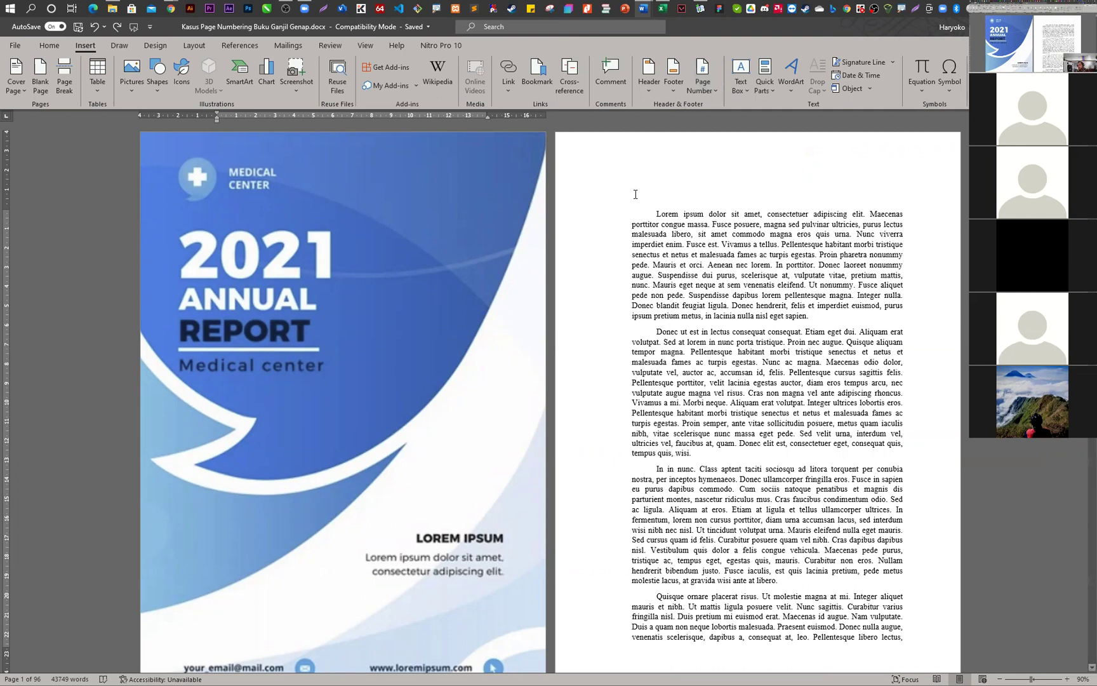
- Open the footer of page 2 and insert a bottom-of-page number in the Plain Number 1 style
scroll(595, 517, down, 4)
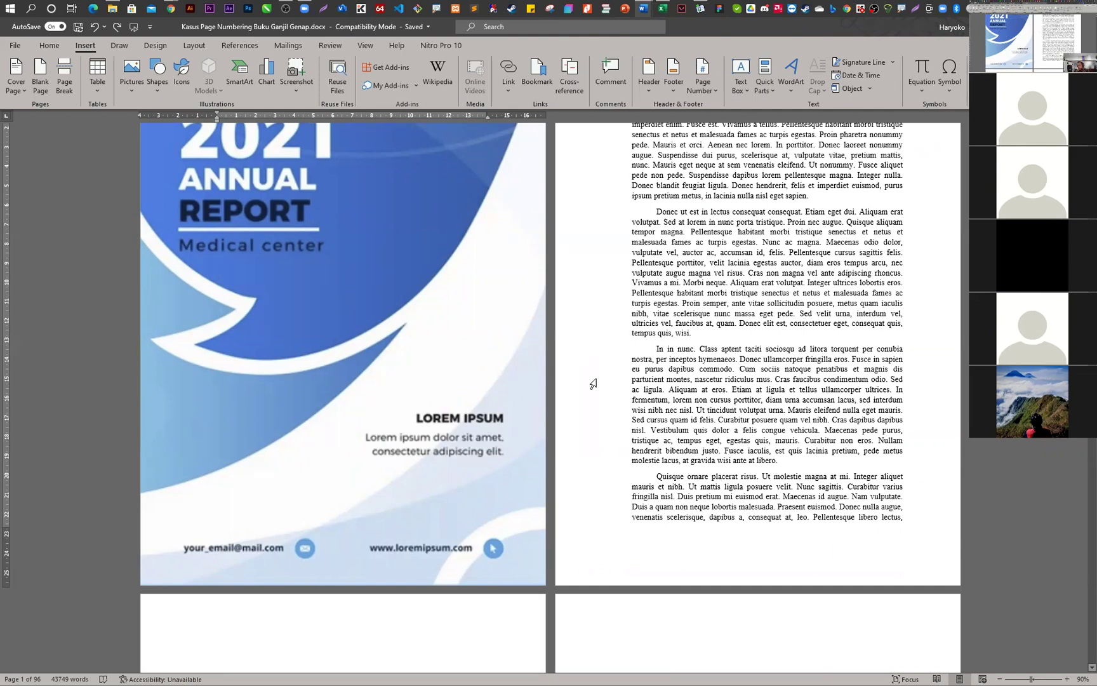
scroll(632, 498, up, 3)
scroll(652, 478, down, 2)
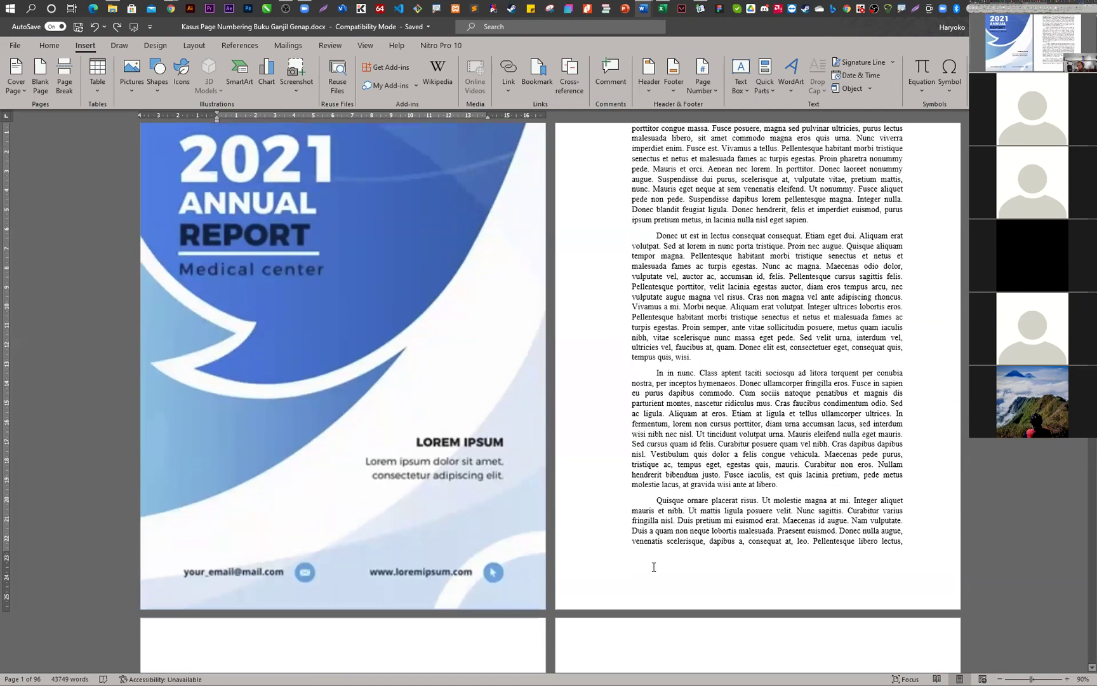
double_click(657, 568)
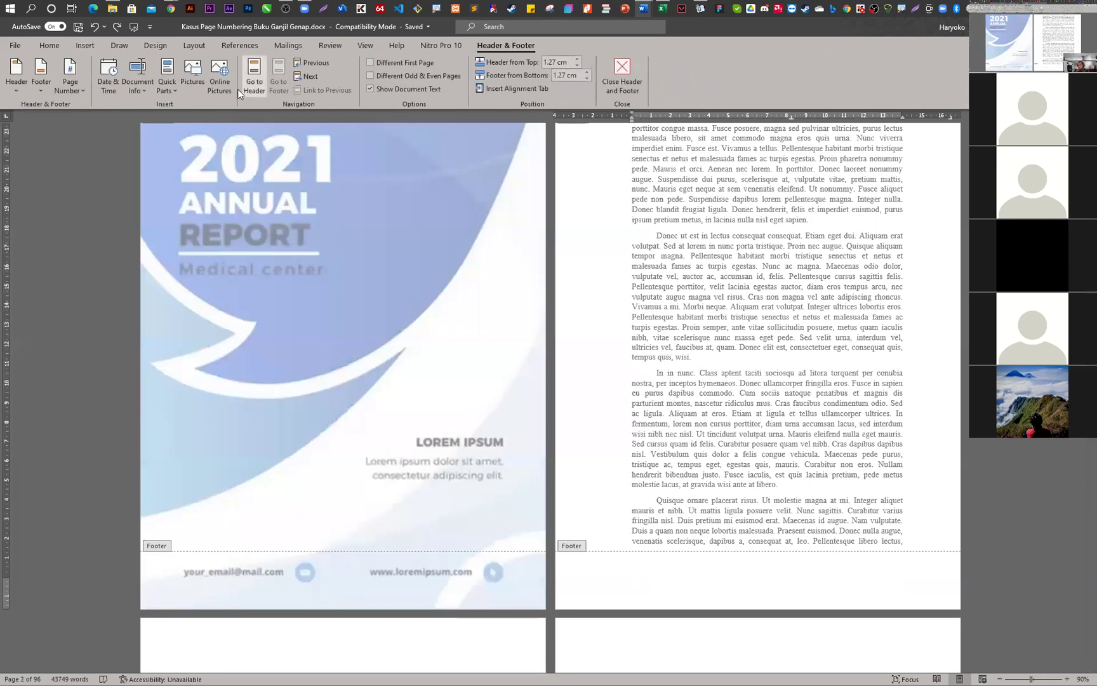
click(80, 91)
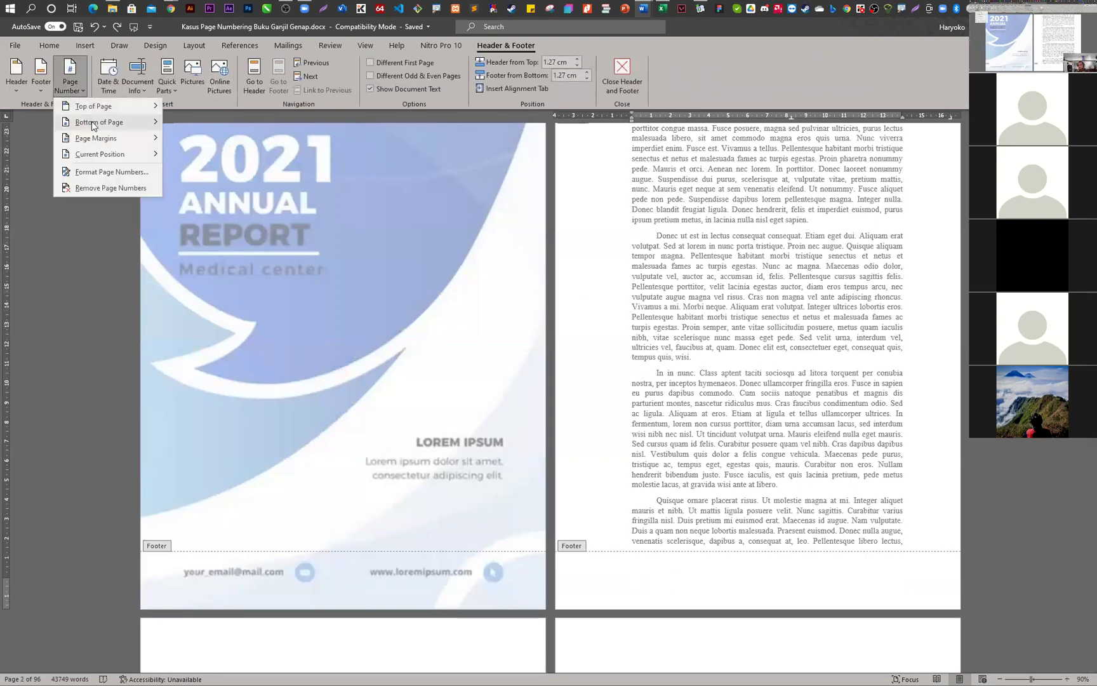
mouse_move(139, 129)
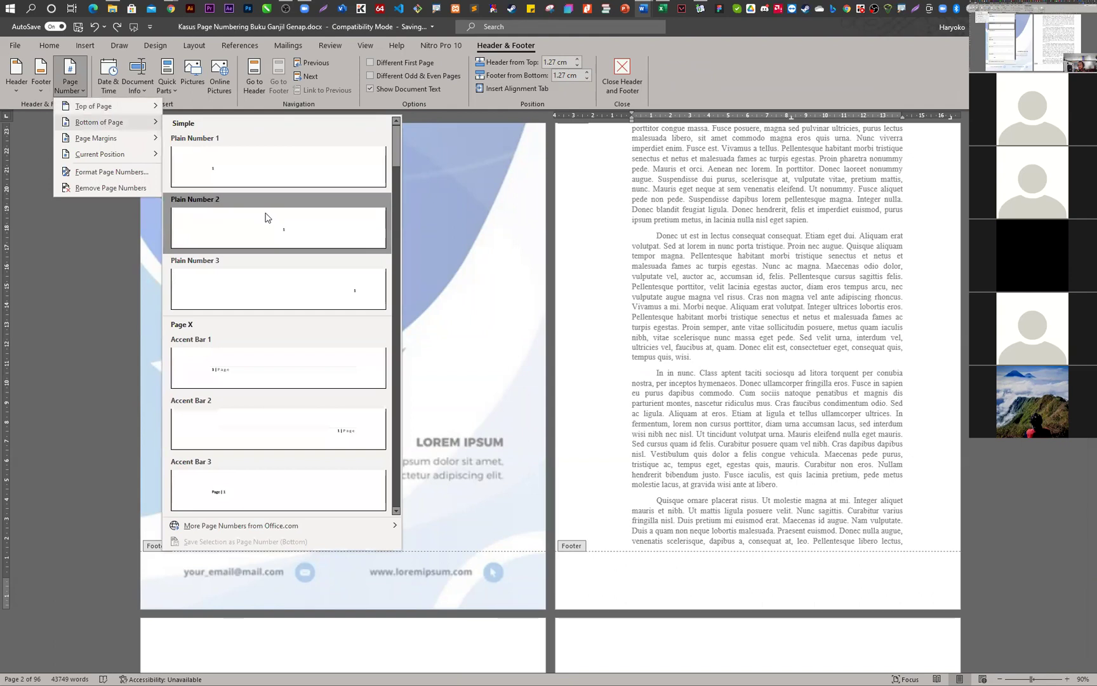
click(264, 168)
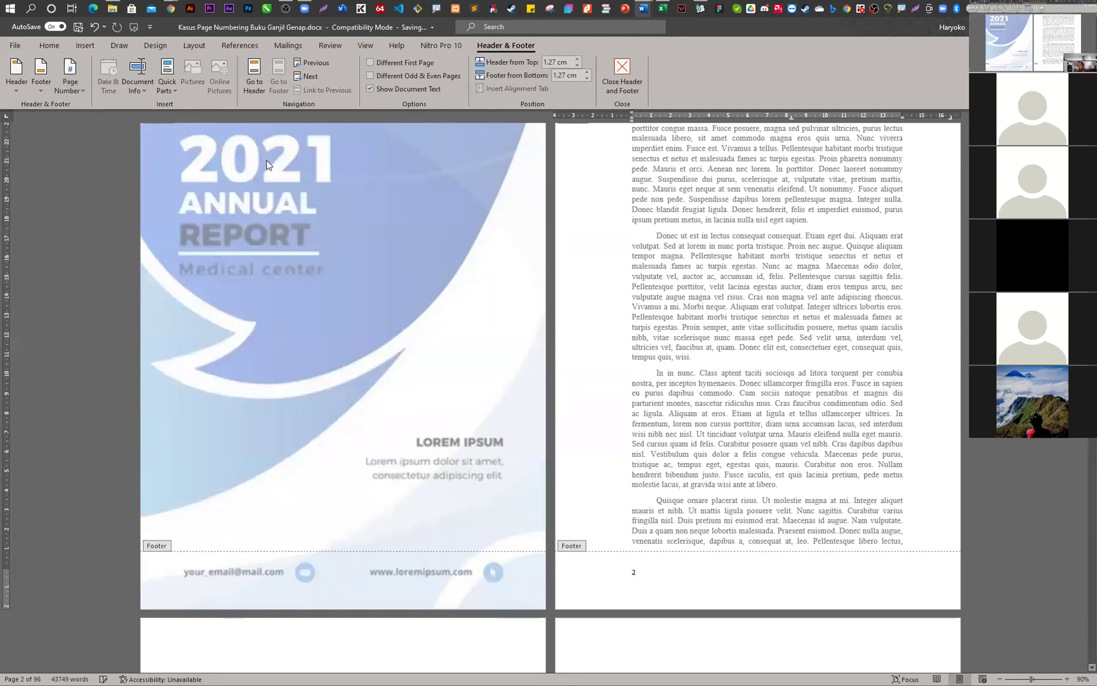
click(390, 80)
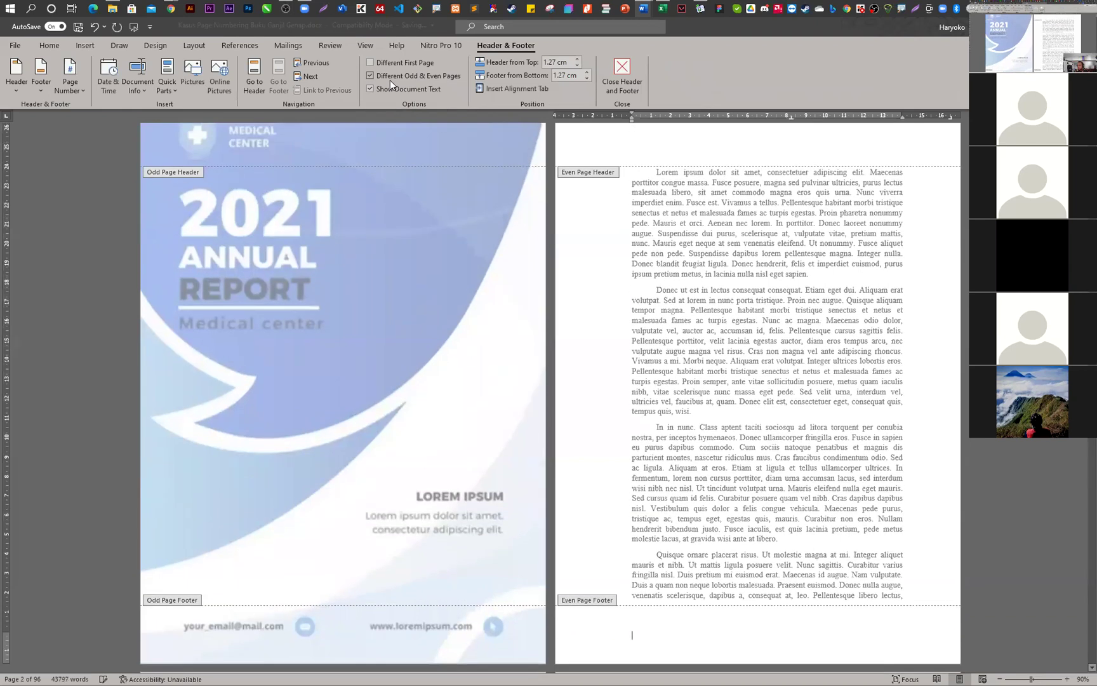
scroll(519, 364, down, 5)
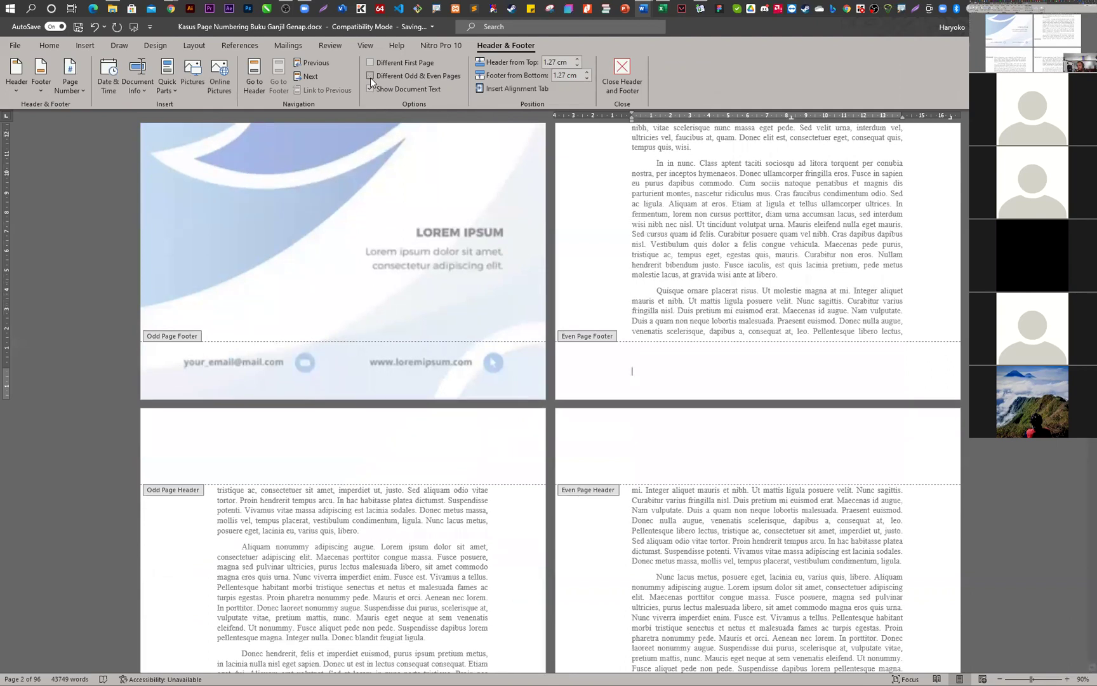
click(370, 76)
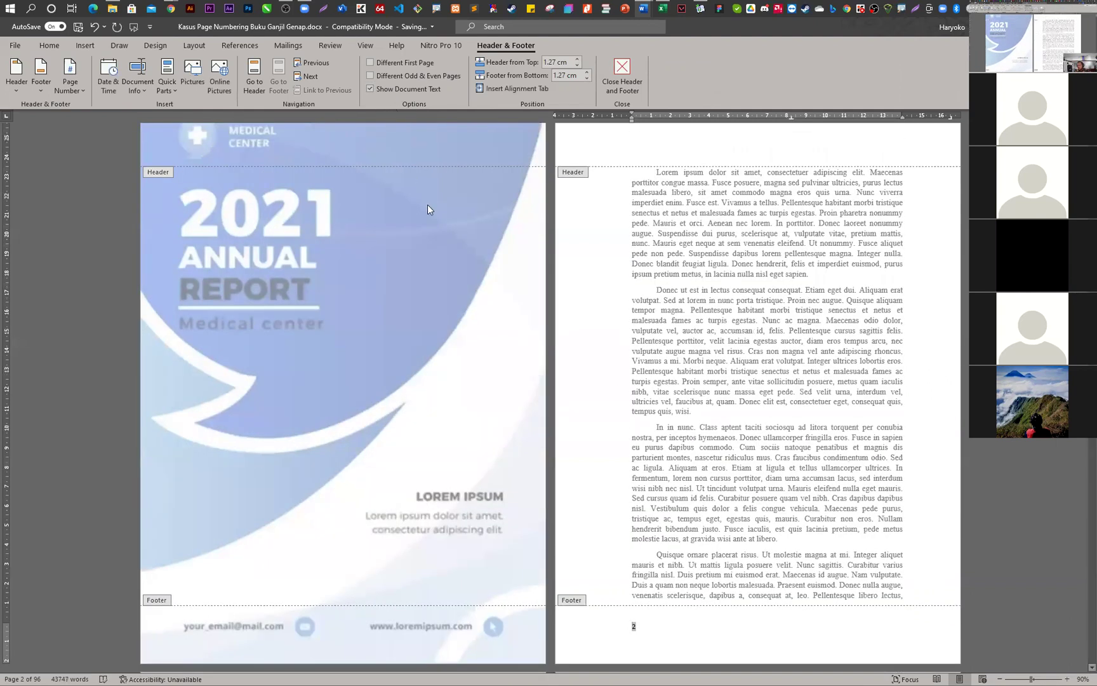
scroll(577, 378, down, 1)
scroll(578, 378, down, 5)
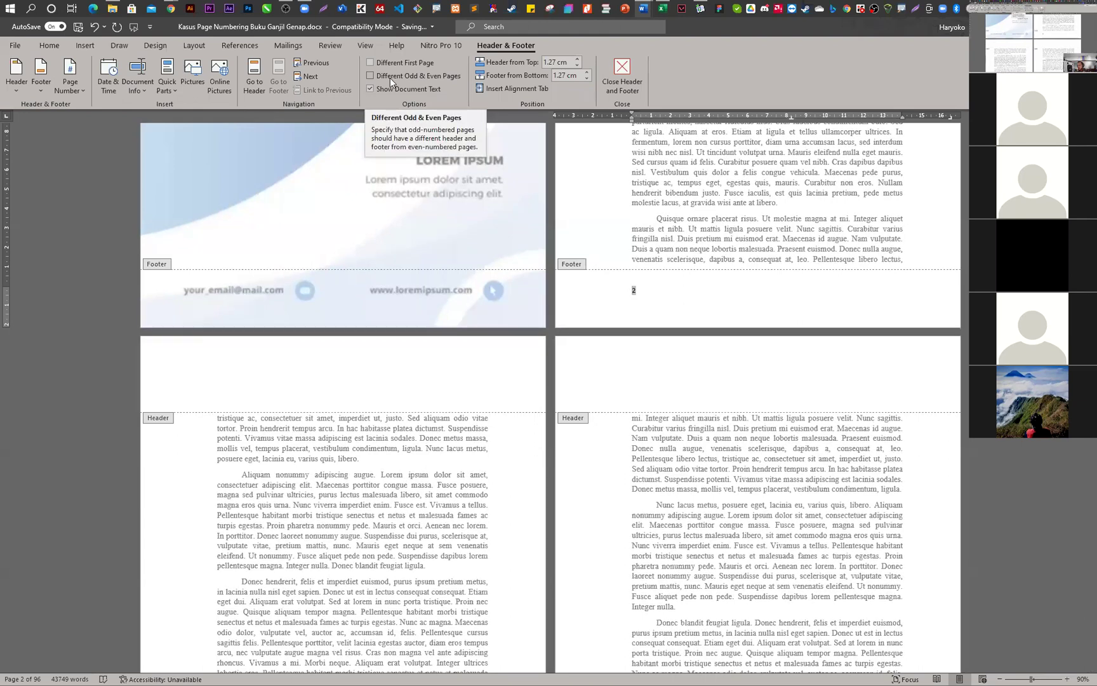
- Enable Different Odd & Even Pages for the headers and footers, and check the footers on the first few pages
click(371, 76)
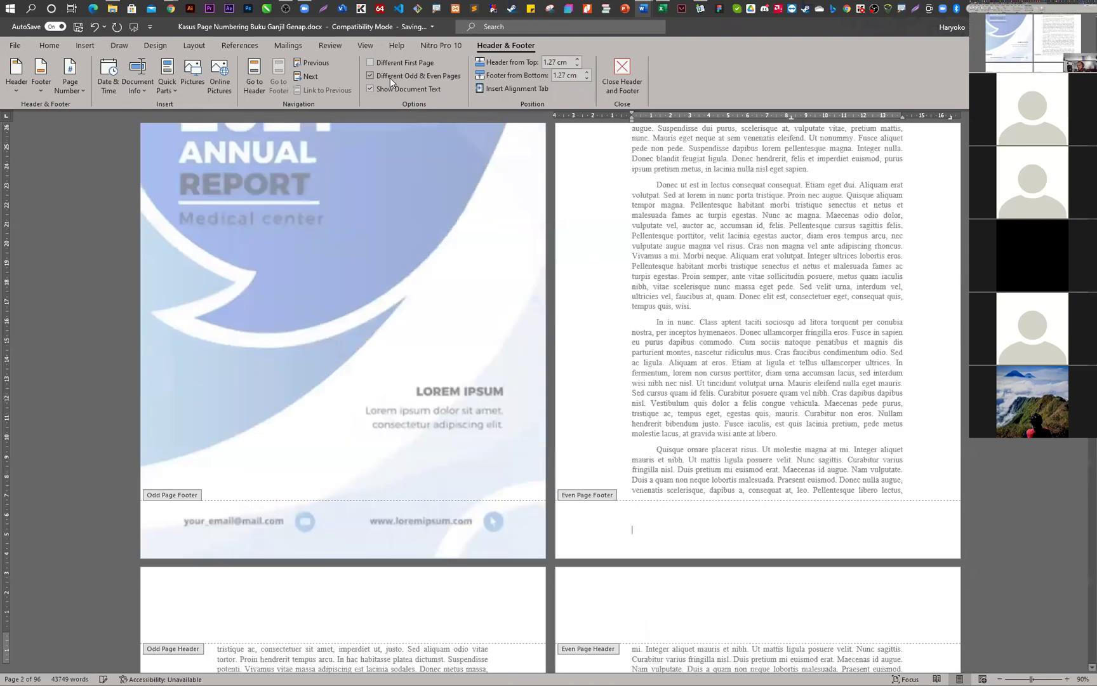
scroll(511, 469, down, 10)
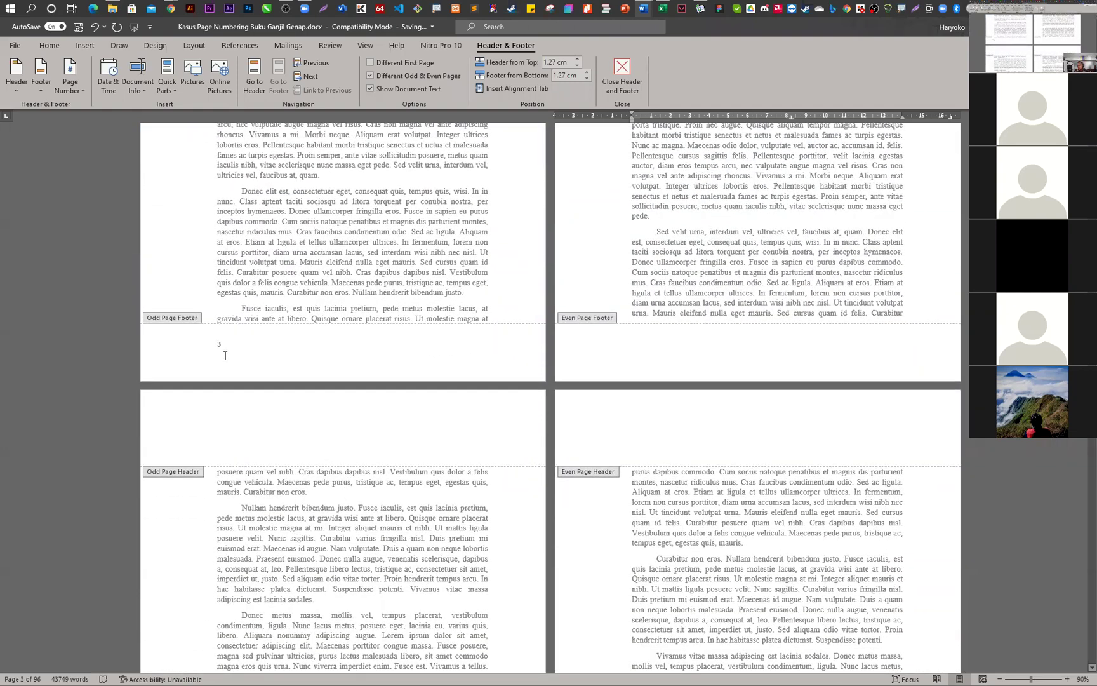
scroll(221, 381, down, 20)
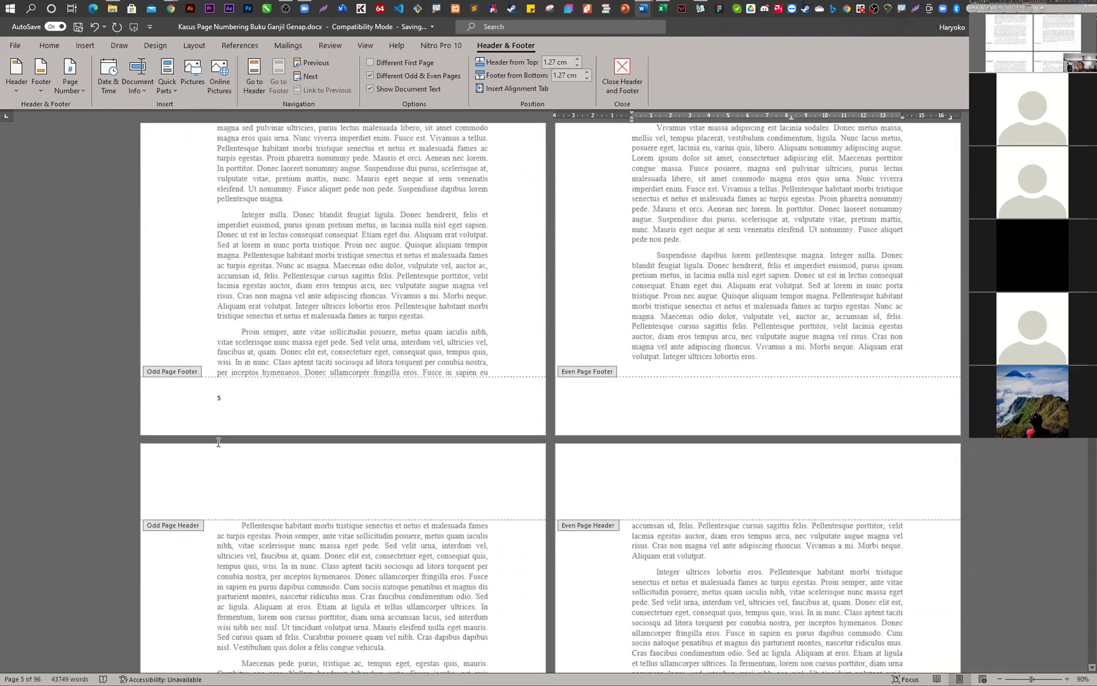
scroll(218, 442, up, 20)
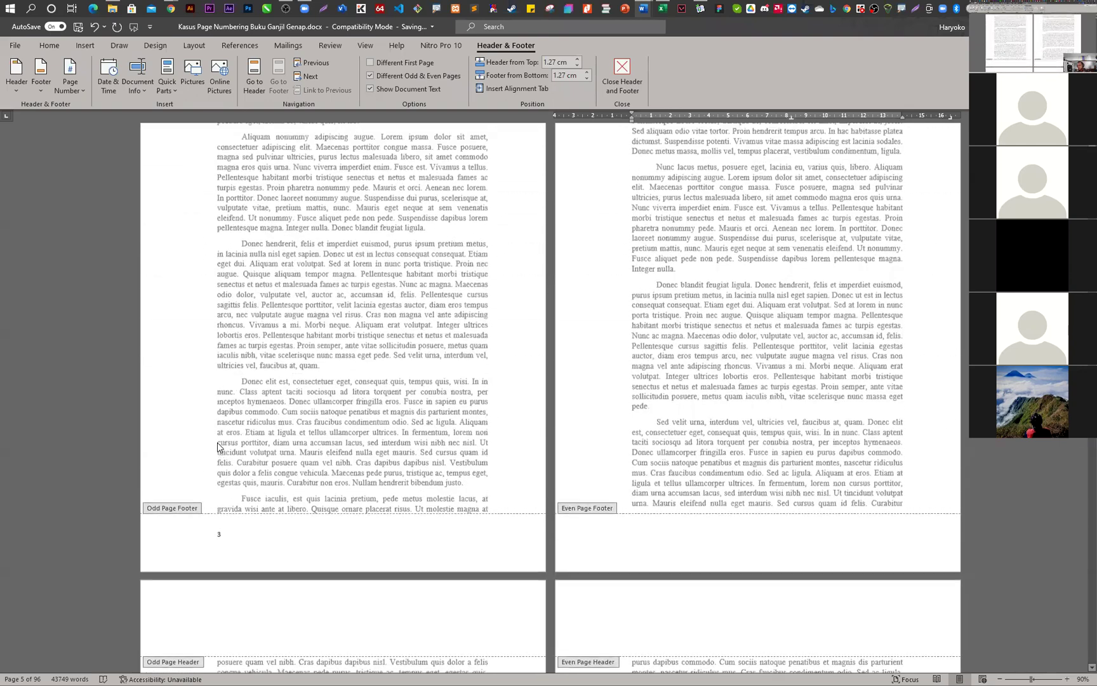
scroll(218, 438, up, 20)
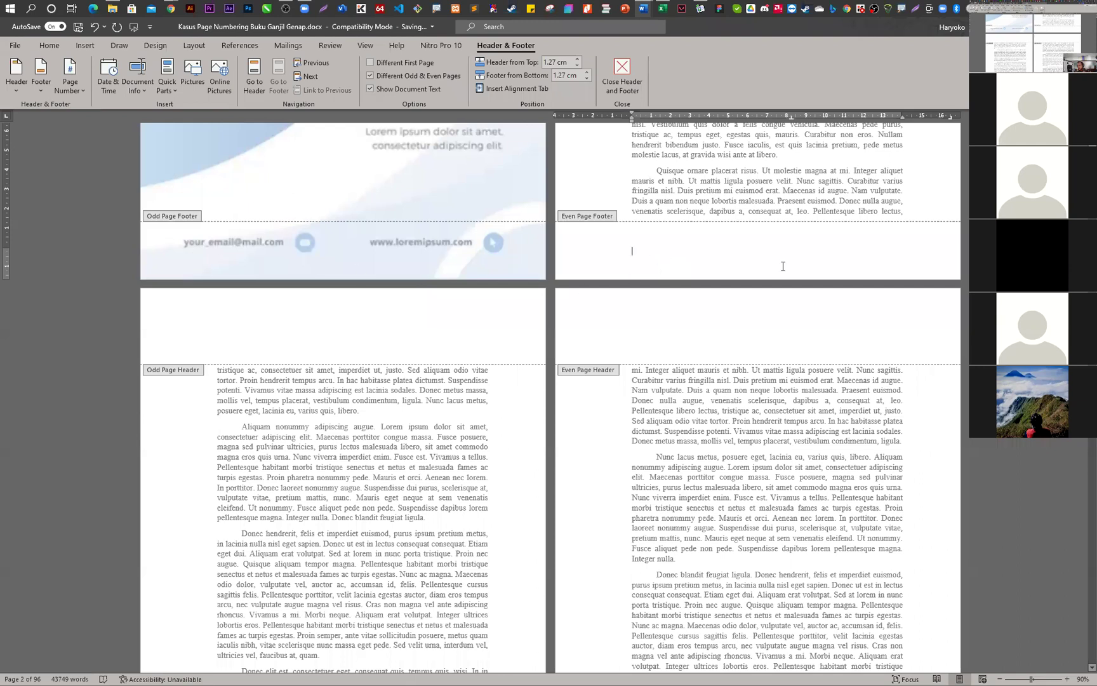
- Insert a bottom-of-page number in the Plain Number 3 style in the even page footer on page 4
scroll(622, 470, down, 4)
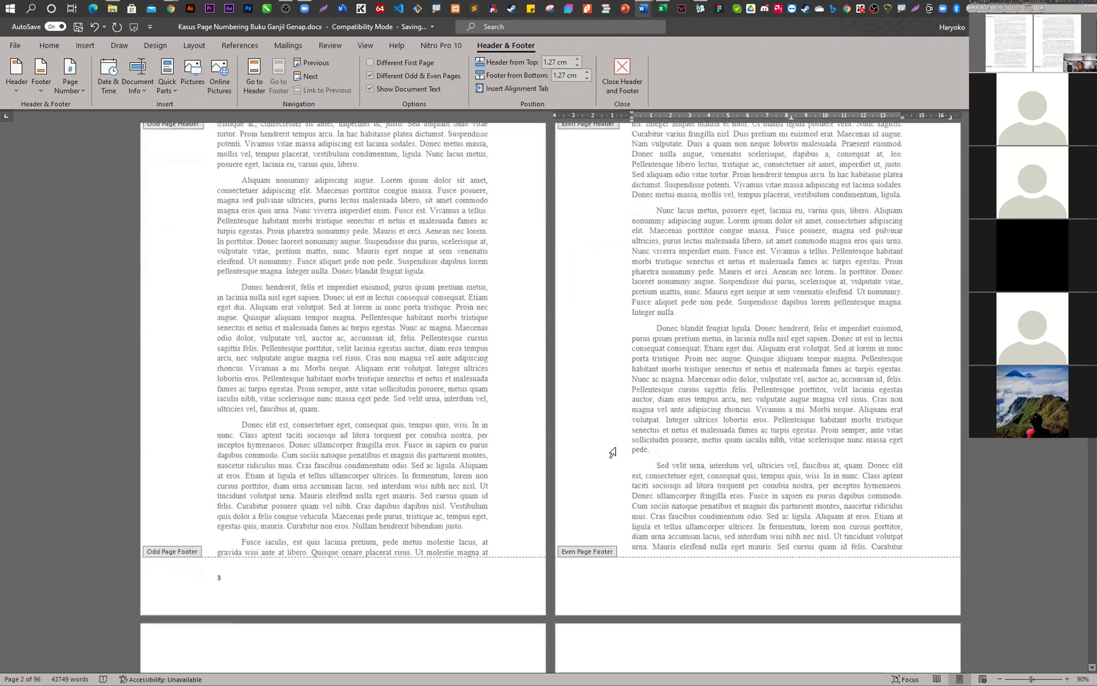
scroll(612, 452, down, 2)
click(922, 441)
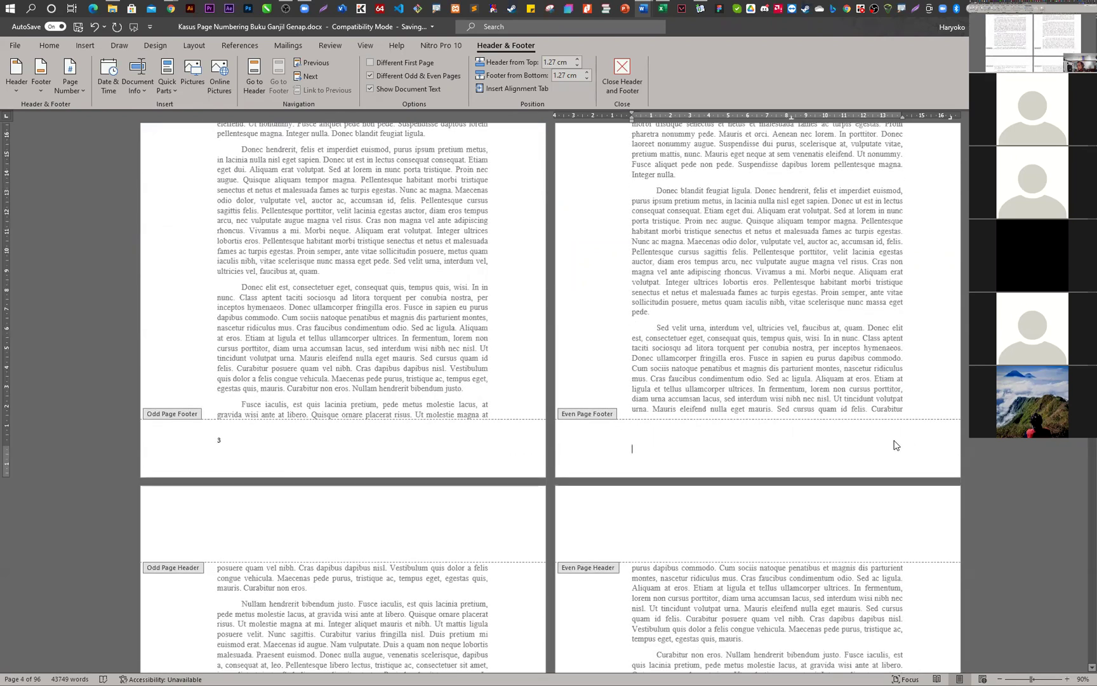
click(70, 85)
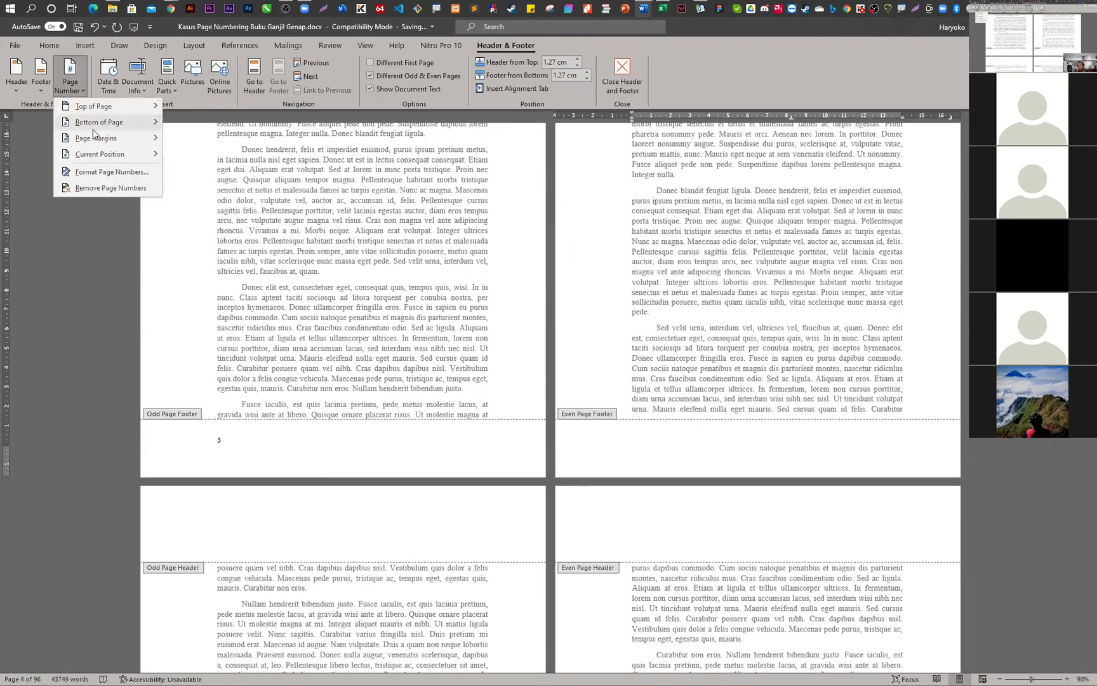
mouse_move(98, 122)
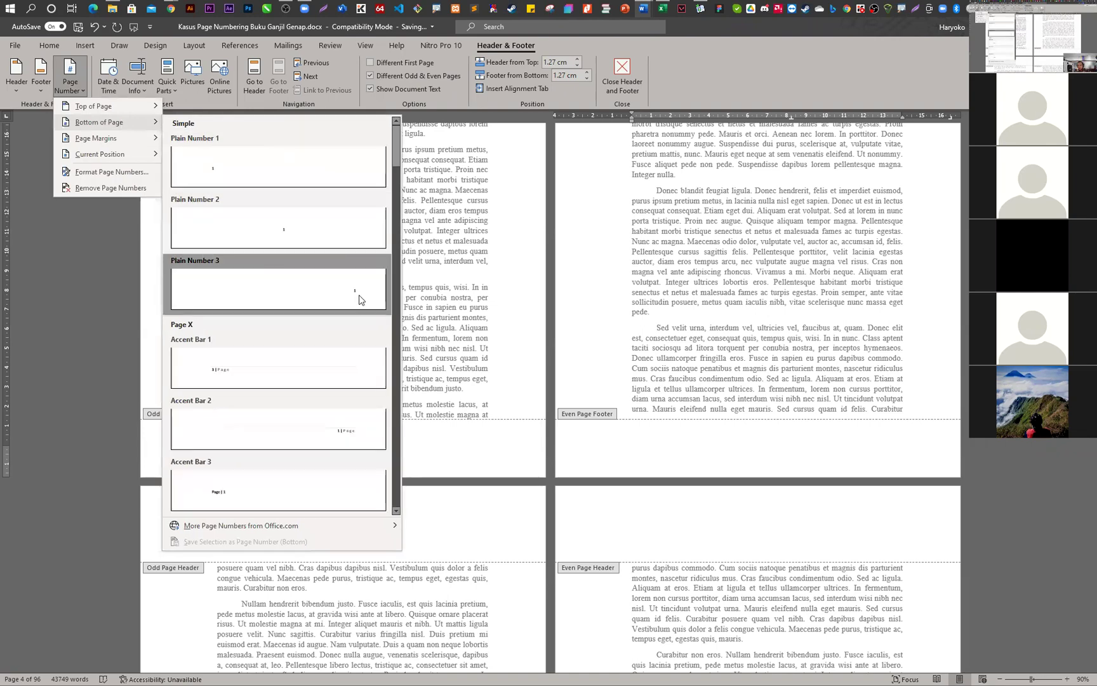
click(360, 299)
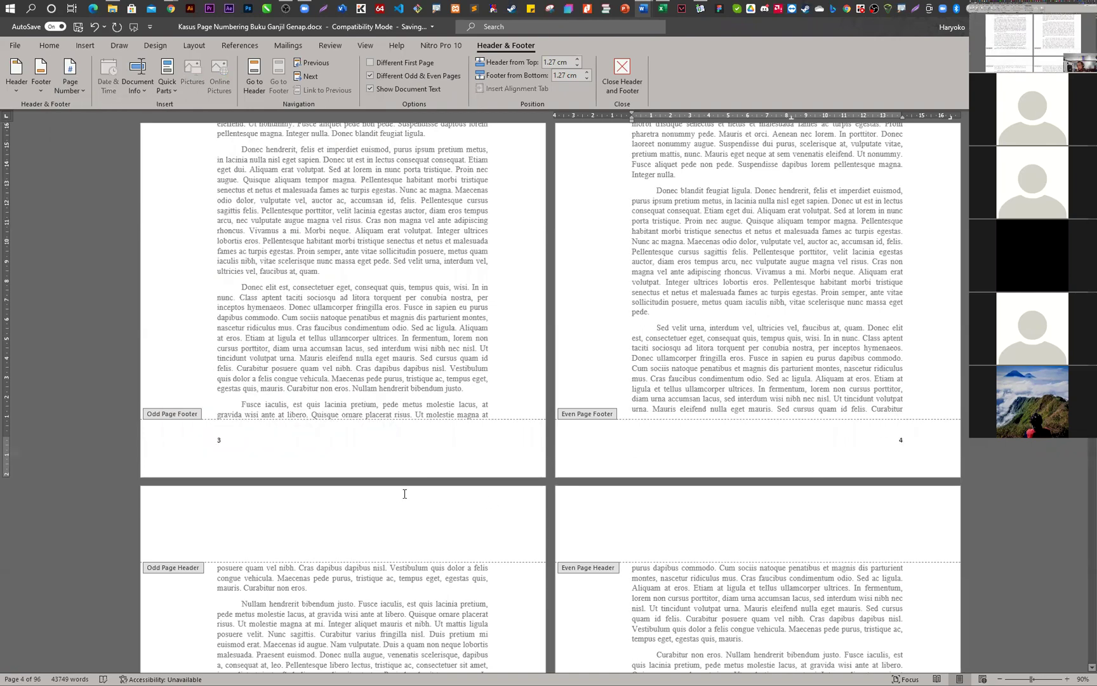
scroll(395, 487, up, 10)
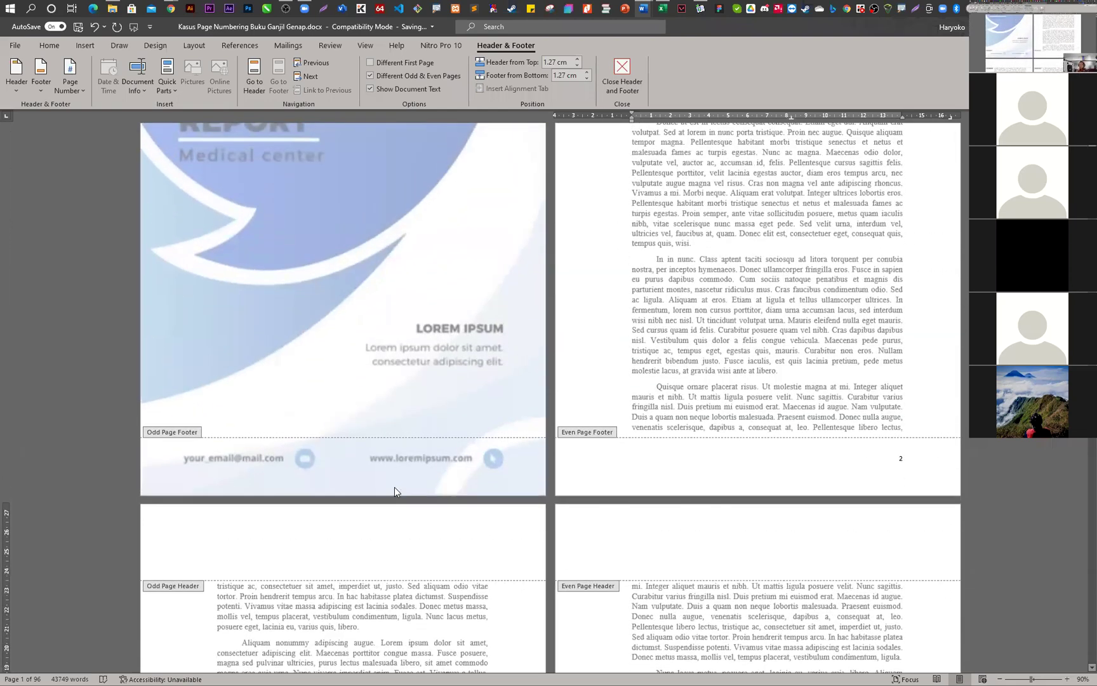
- Examine the odd and even footer page numbers from the cover through the first several pages
scroll(394, 487, down, 7)
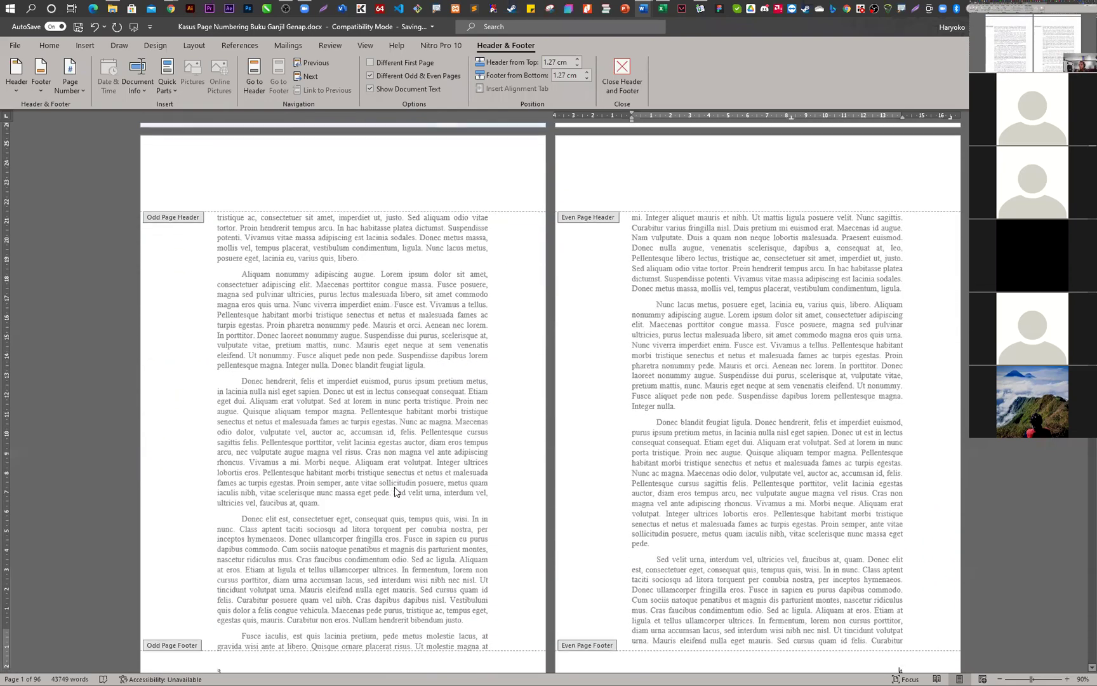
scroll(395, 491, down, 3)
scroll(756, 502, up, 5)
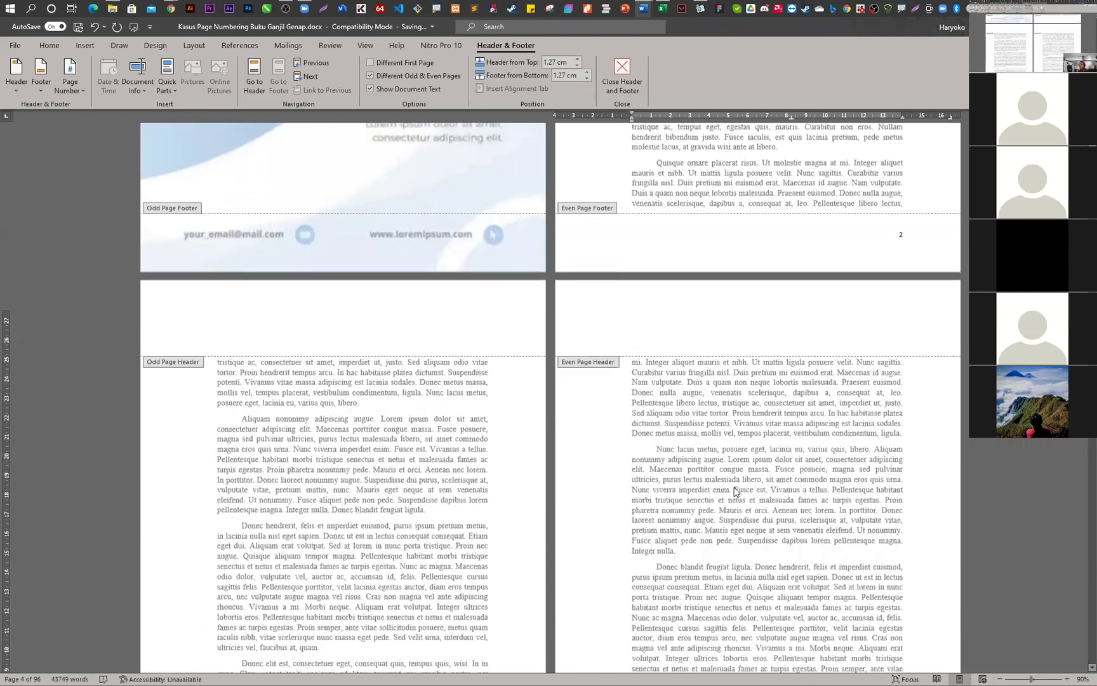
scroll(735, 491, up, 1)
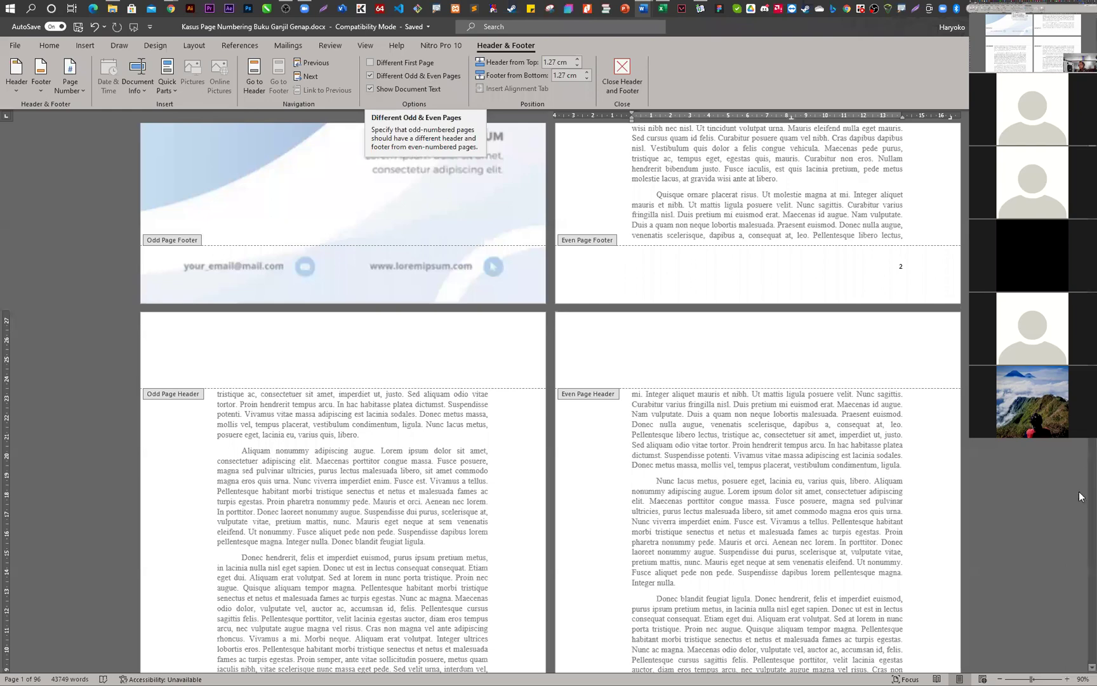
scroll(479, 379, down, 5)
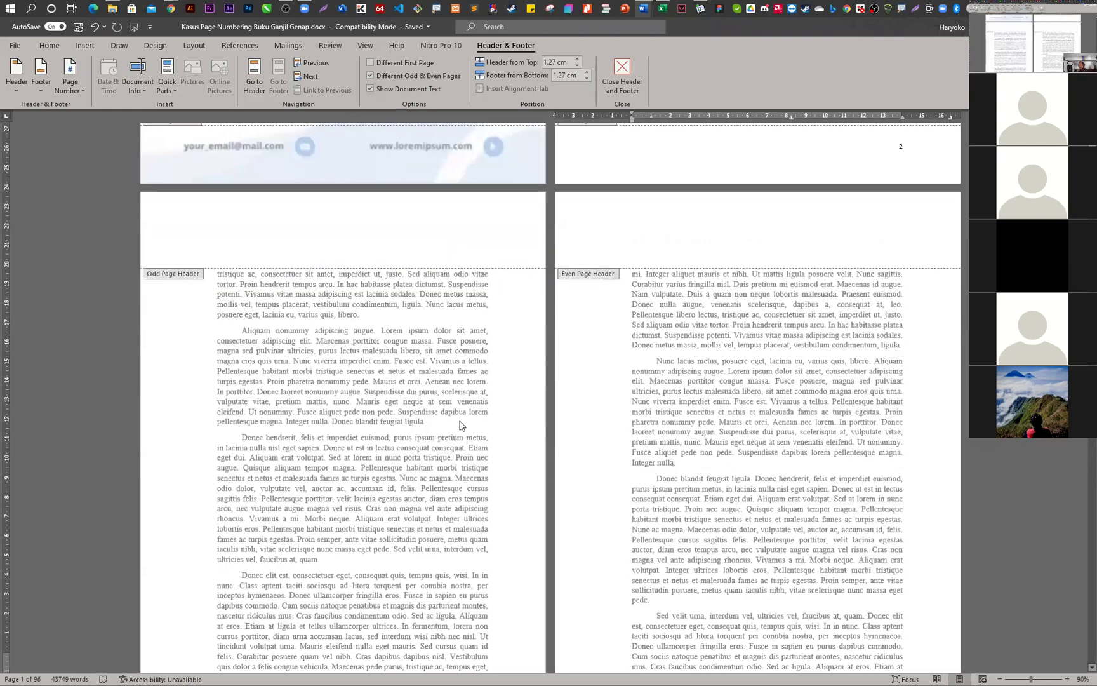
scroll(436, 486, down, 15)
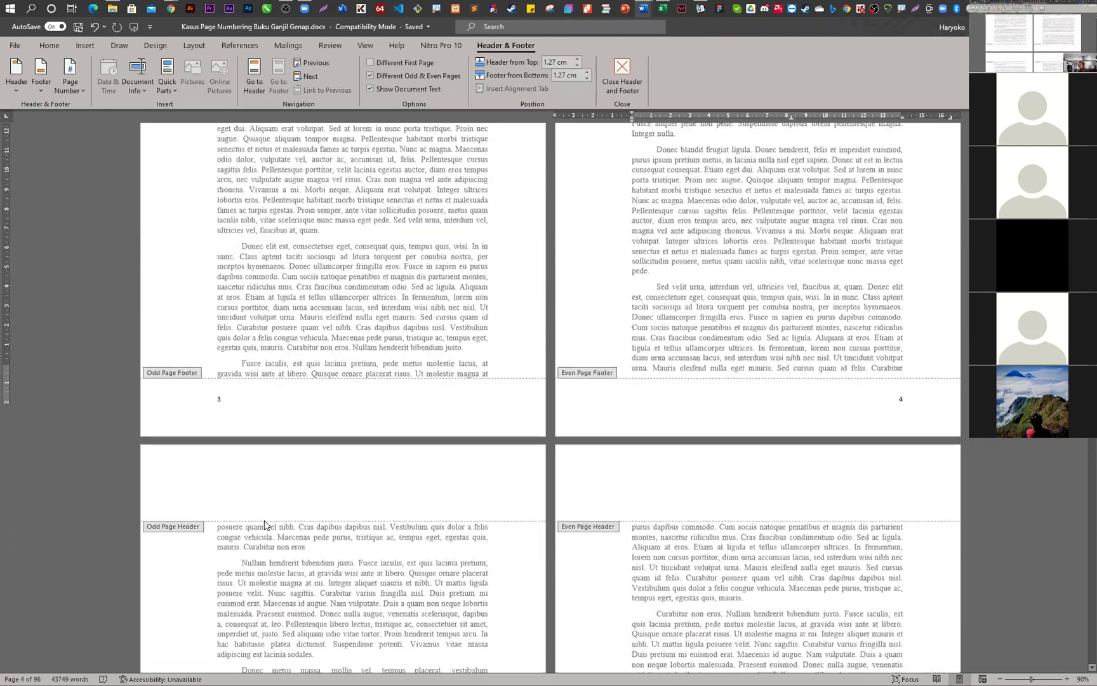
scroll(747, 527, down, 15)
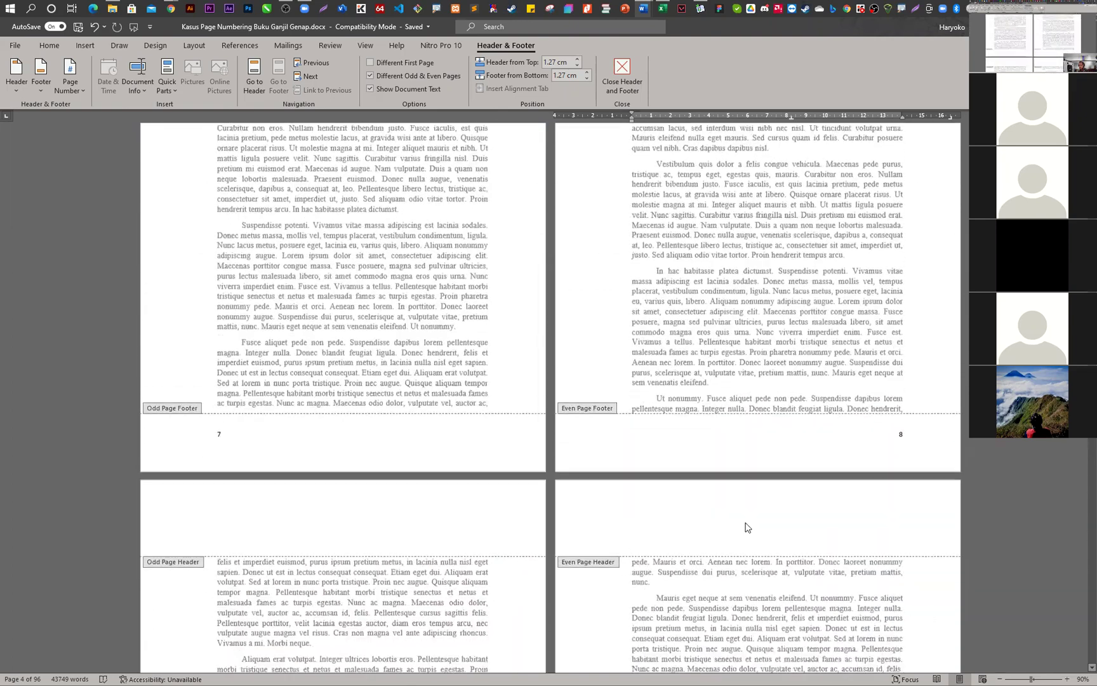
- Export the document as a PDF named Kasus Page Numbering Buku Ganjil Genap.pdf in the online Documents folder, and return to Word
key(F12)
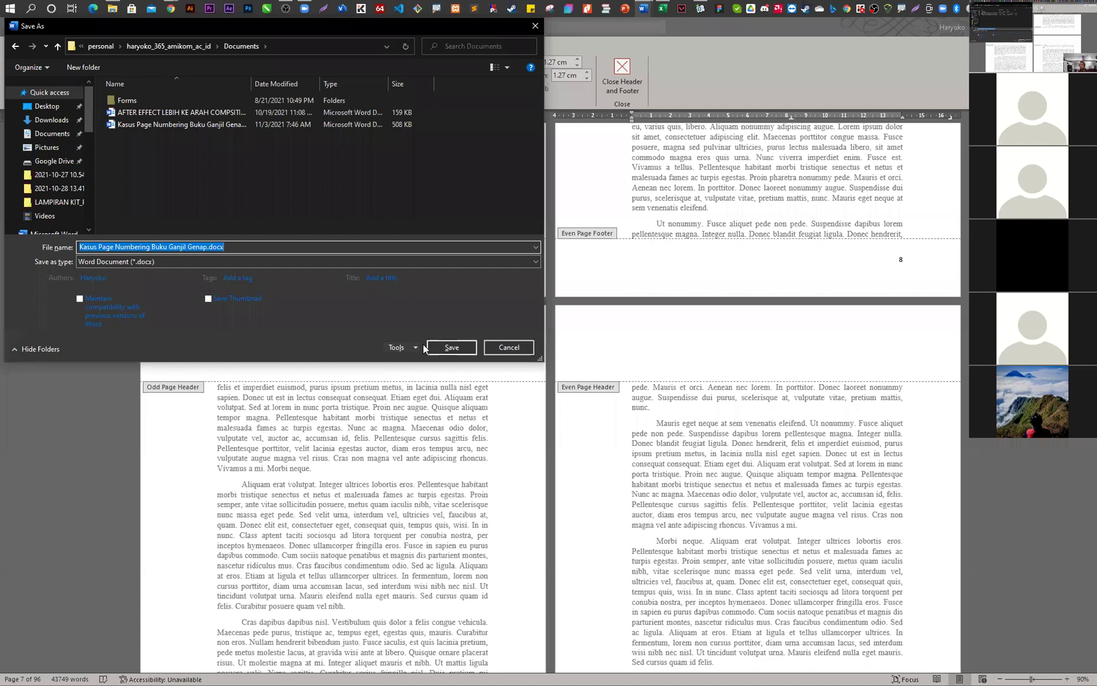
click(338, 262)
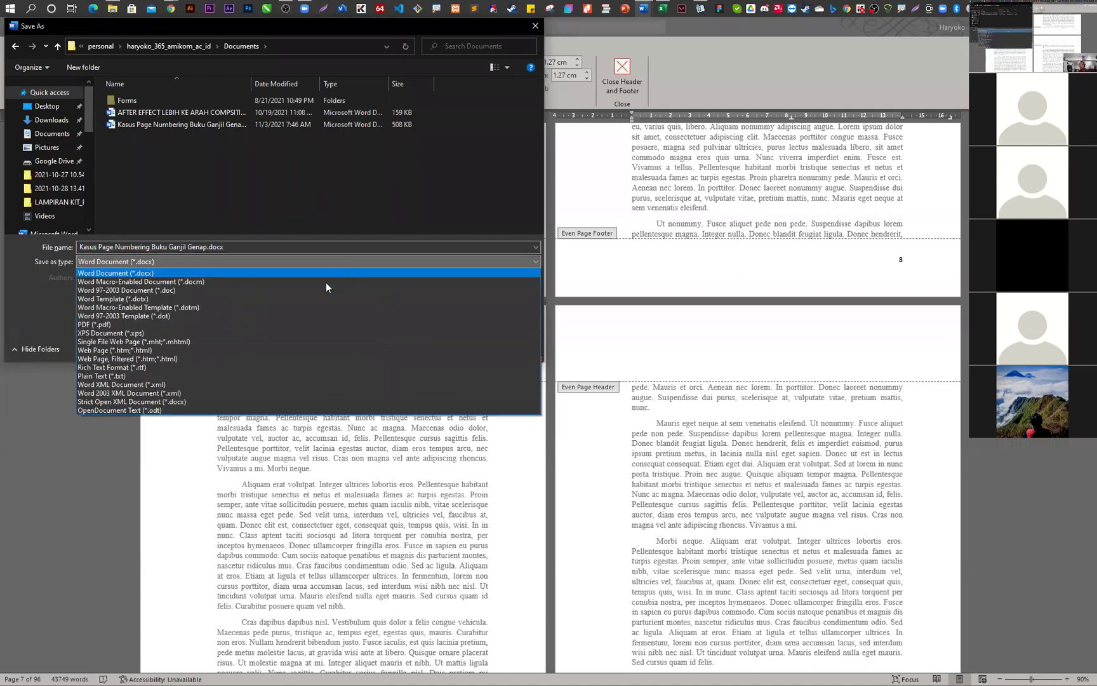
click(324, 327)
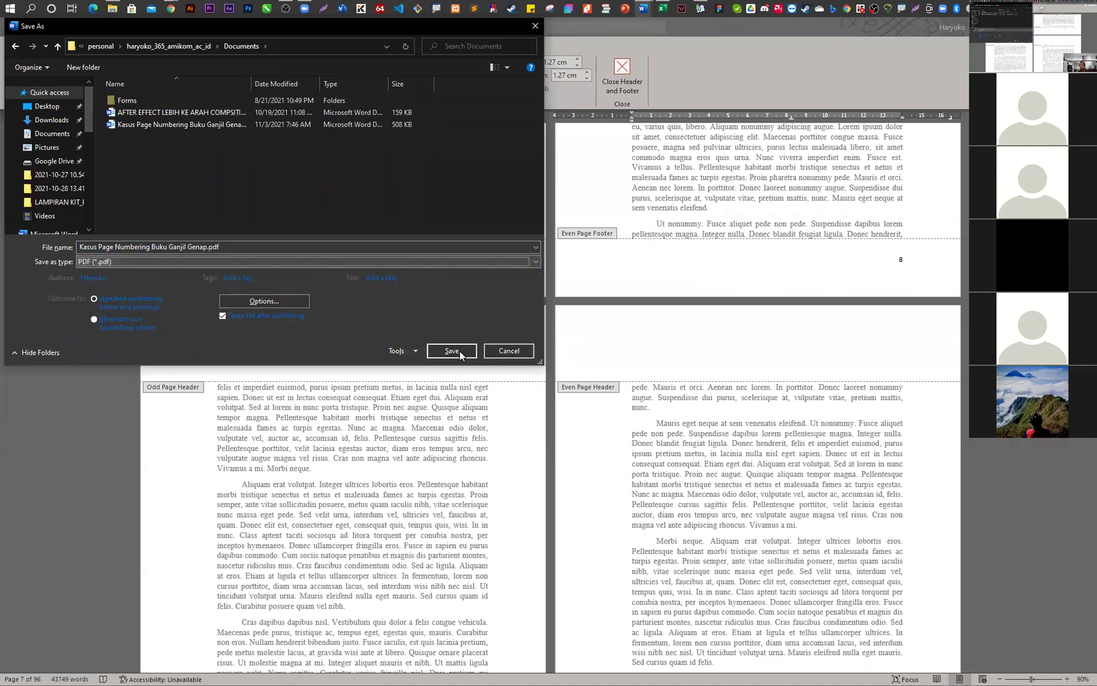
click(453, 351)
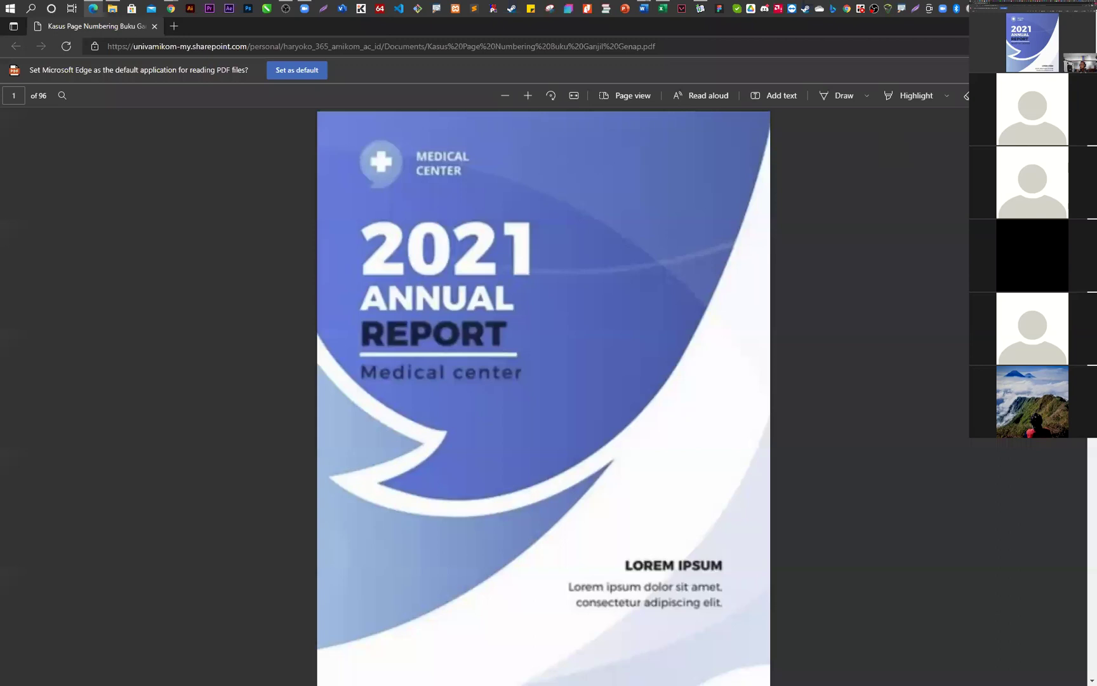
key(alt+Tab)
key(alt+Tab)
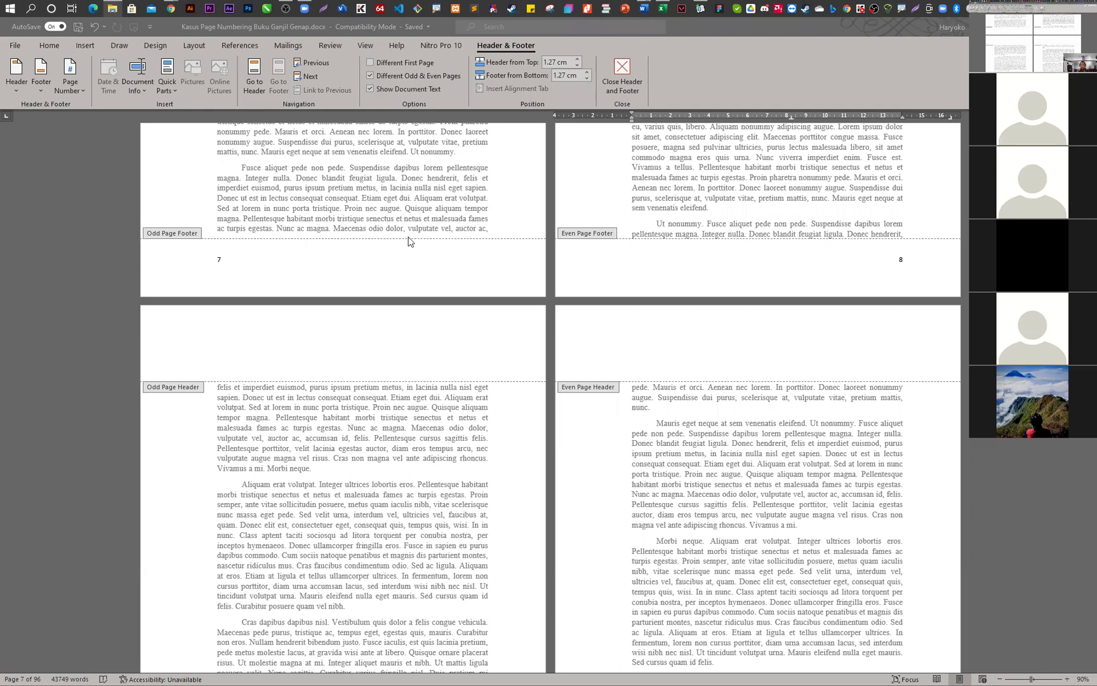
- Export the document as a PDF named Kasus Page Numbering Buku Ganjil Genap.pdf in the Downloads folder
click(711, 397)
scroll(702, 408, down, 3)
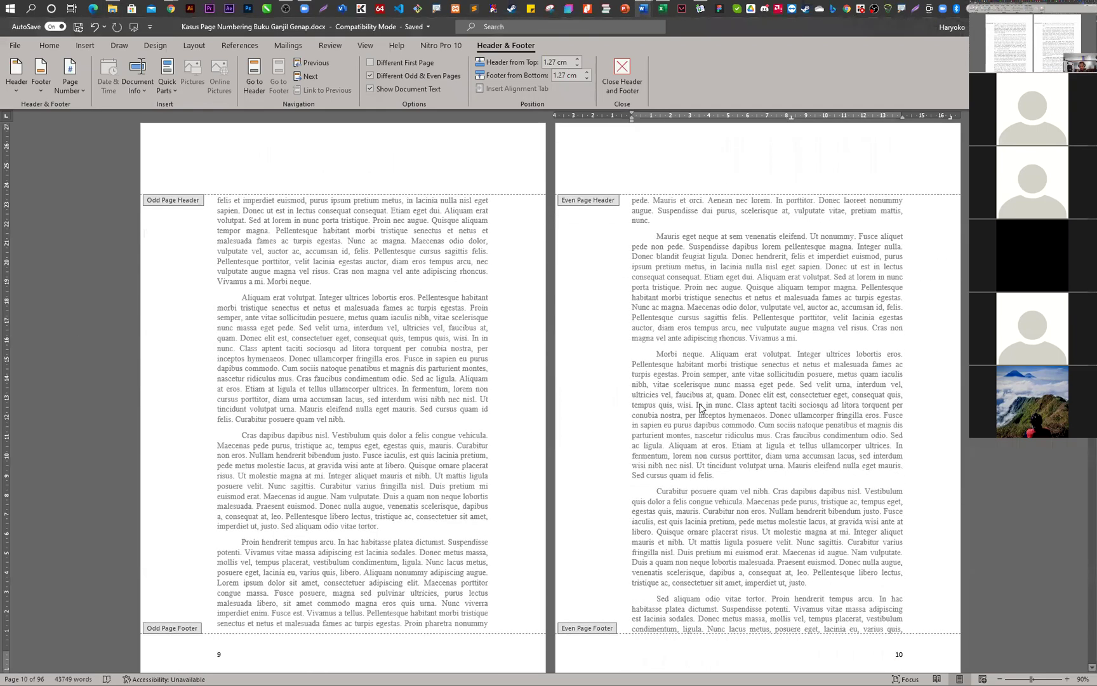
key(F12)
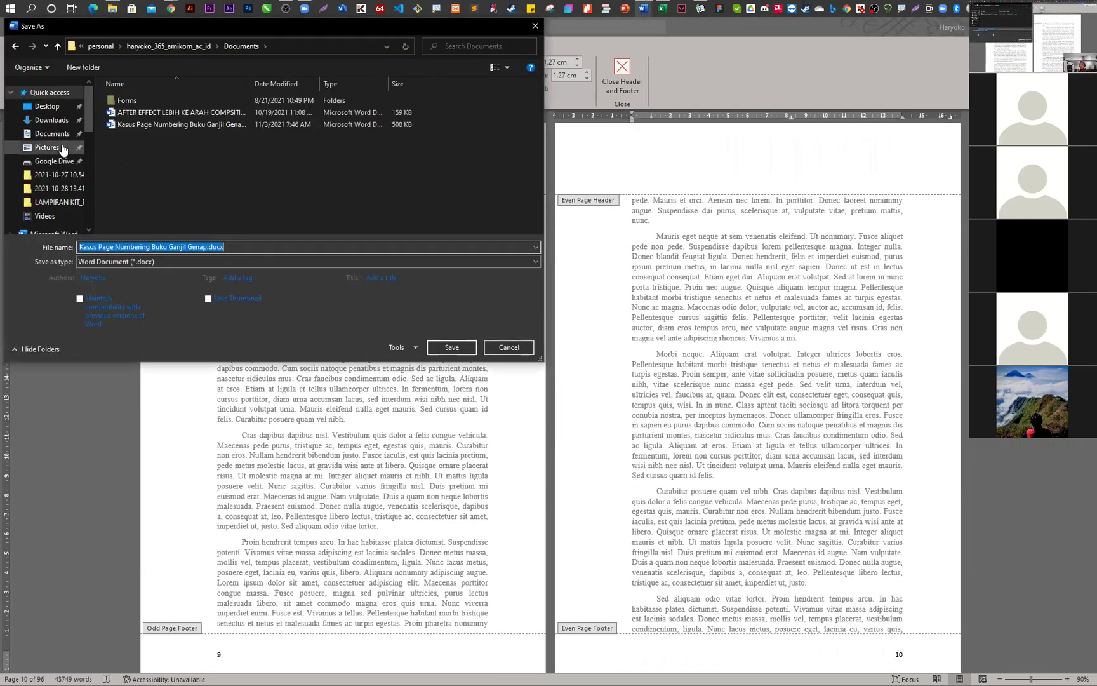
click(51, 120)
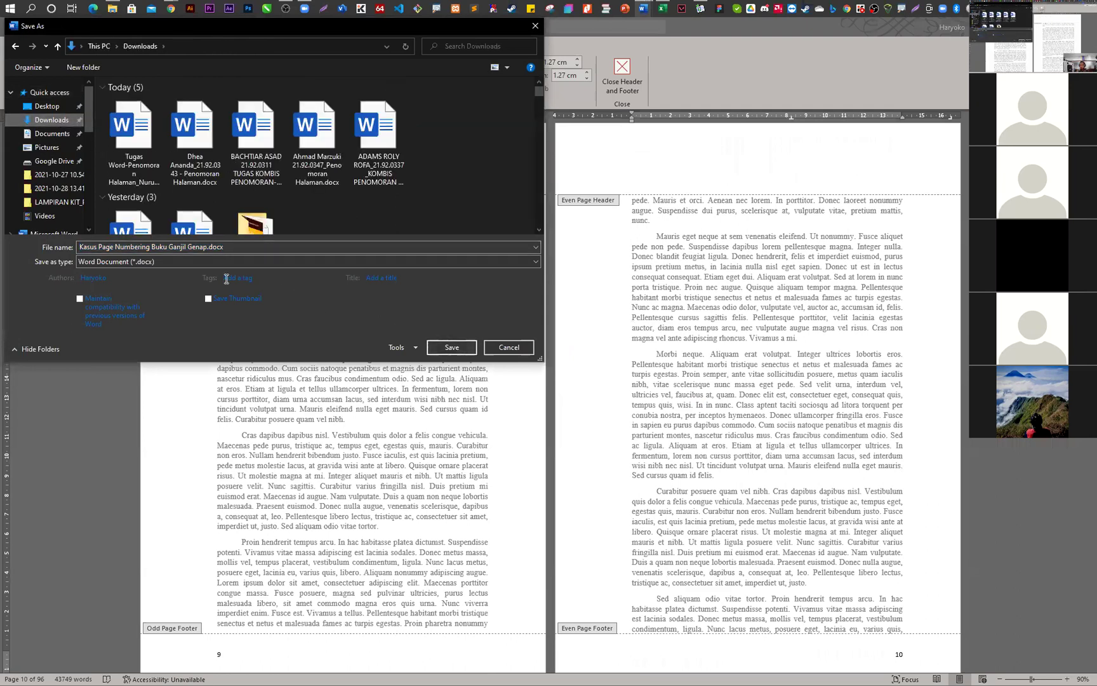
click(191, 260)
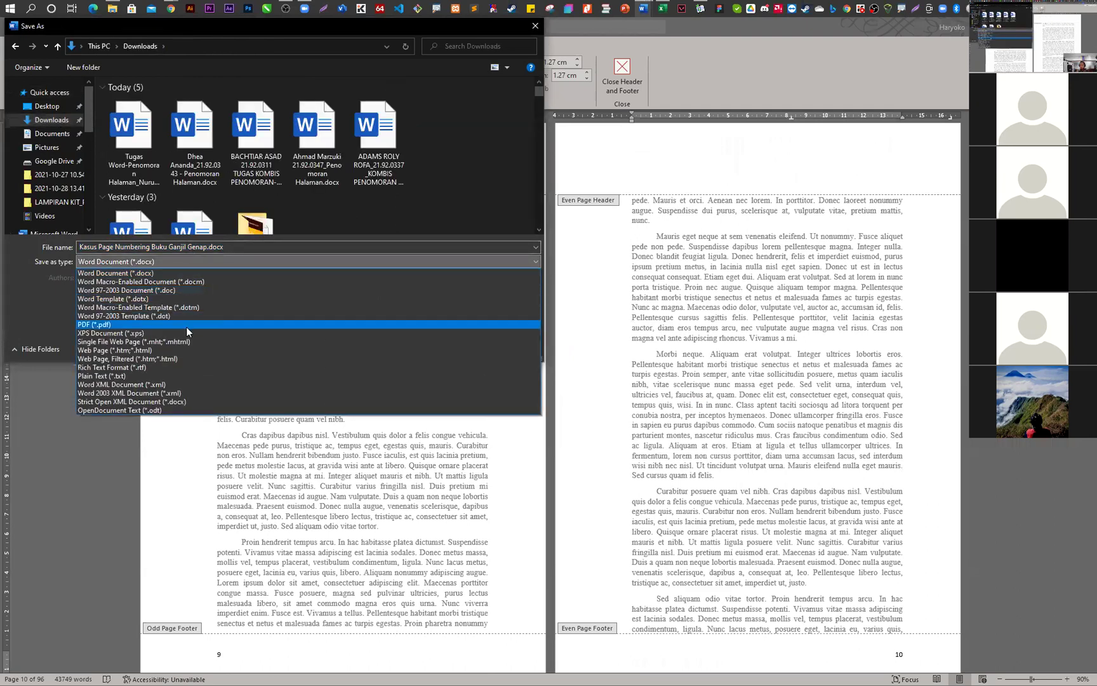
click(186, 325)
click(452, 350)
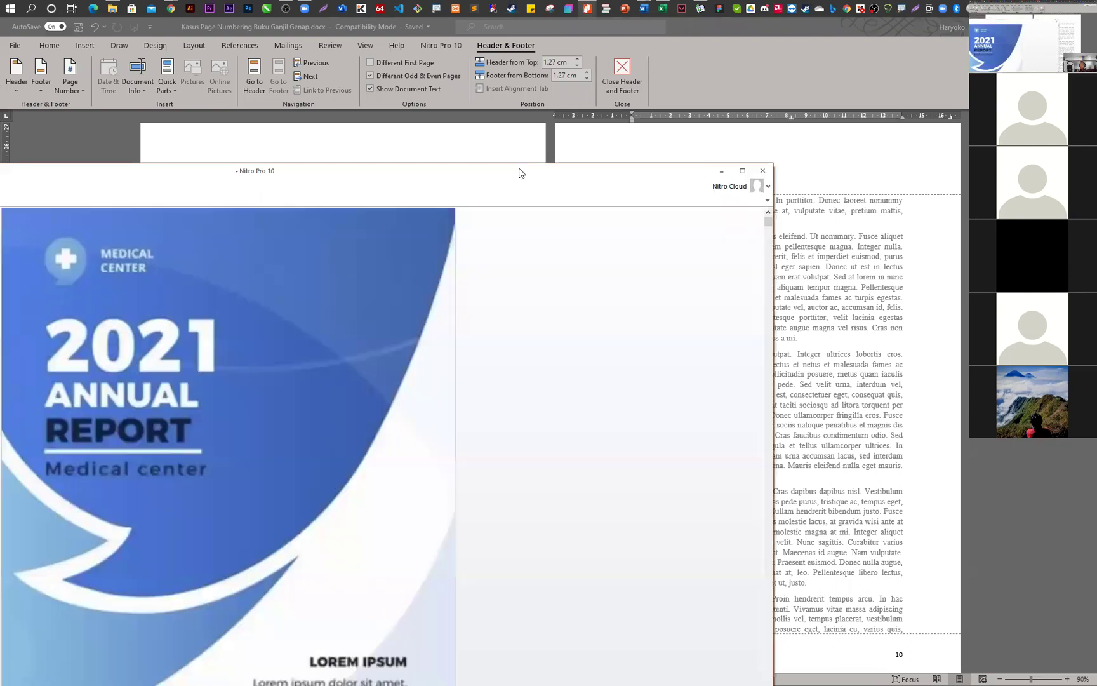
- View the exported PDF full screen in Nitro Pro, checking the cover and the page numbers on the first facing spread
key(ctrl+l)
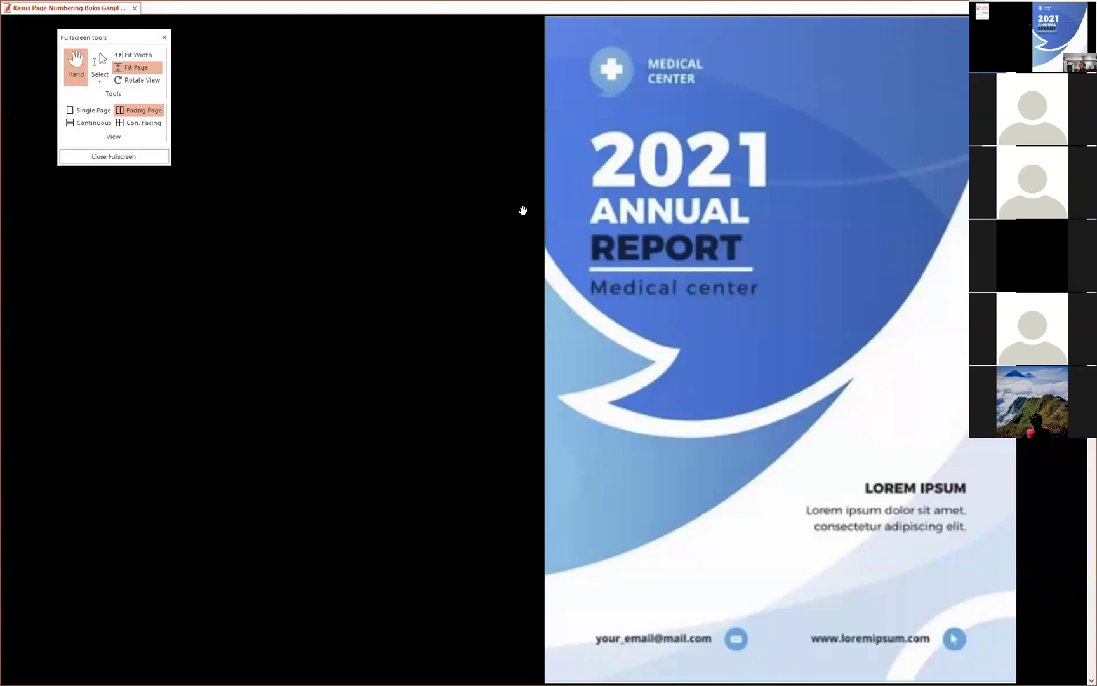
scroll(522, 210, down, 1)
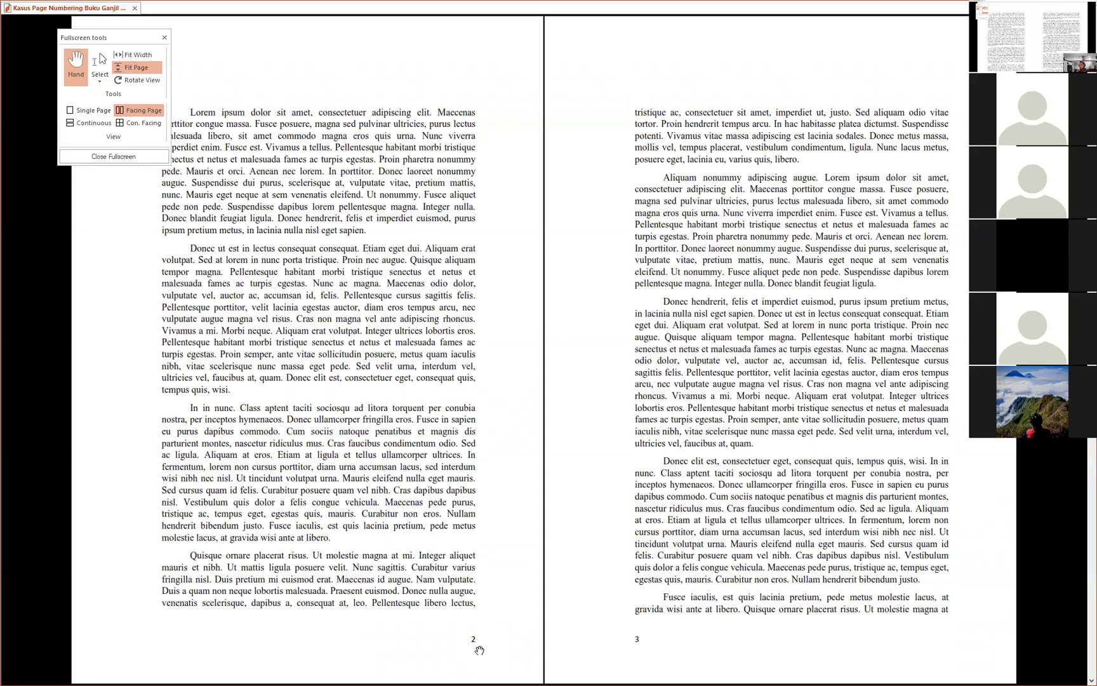
key(Page_Up)
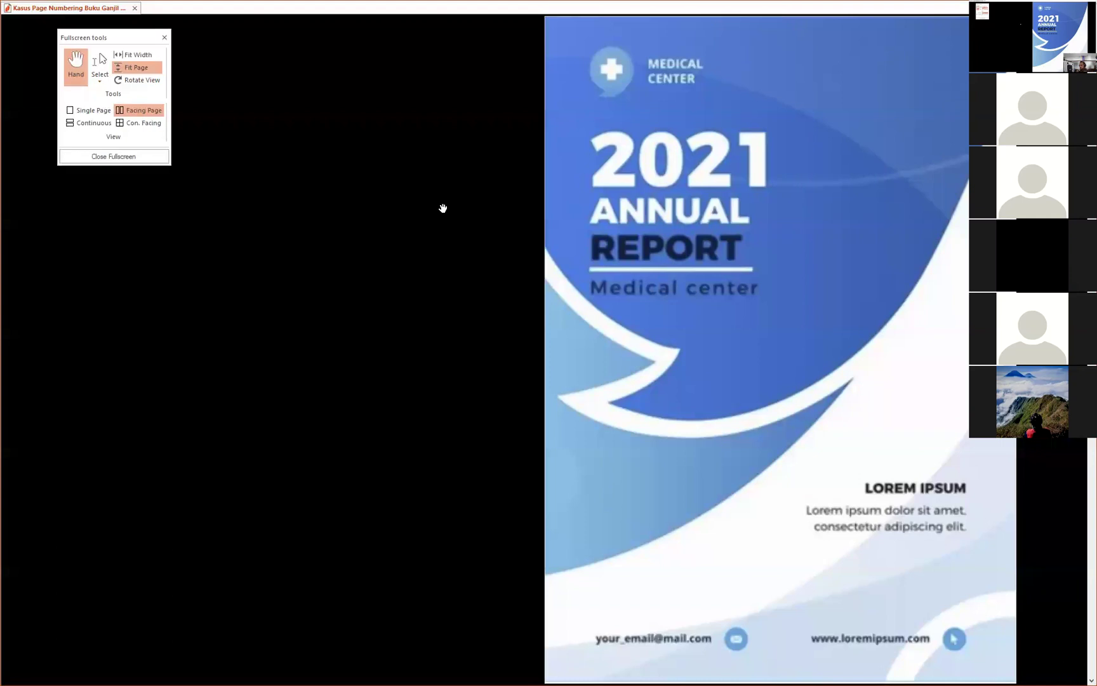
key(Escape)
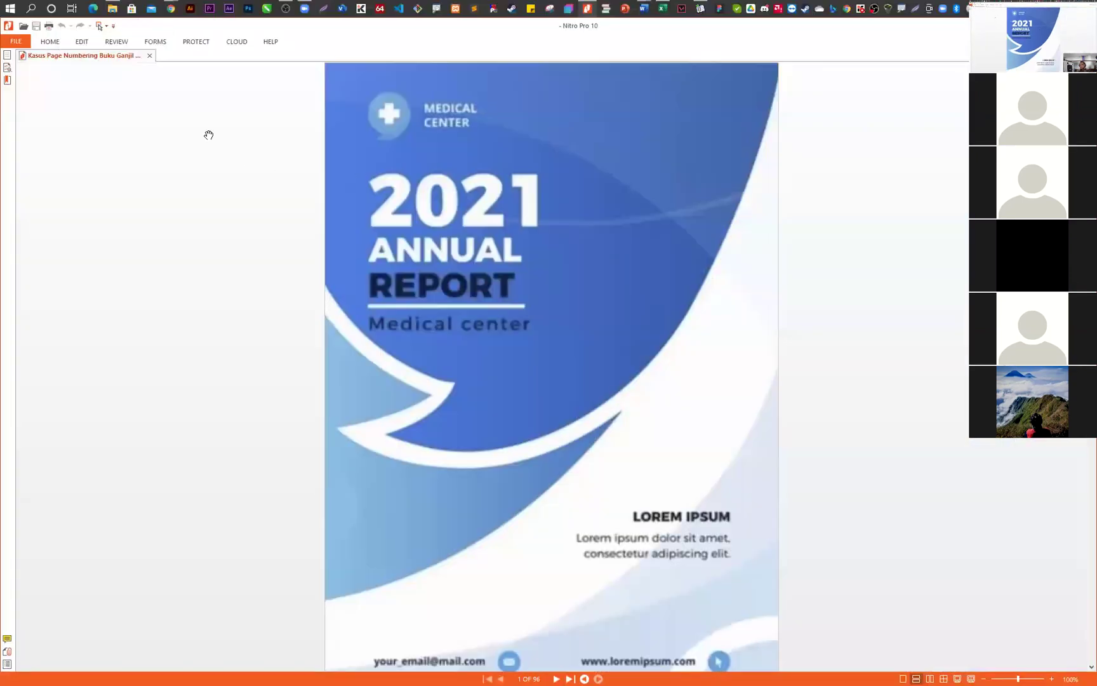
click(81, 42)
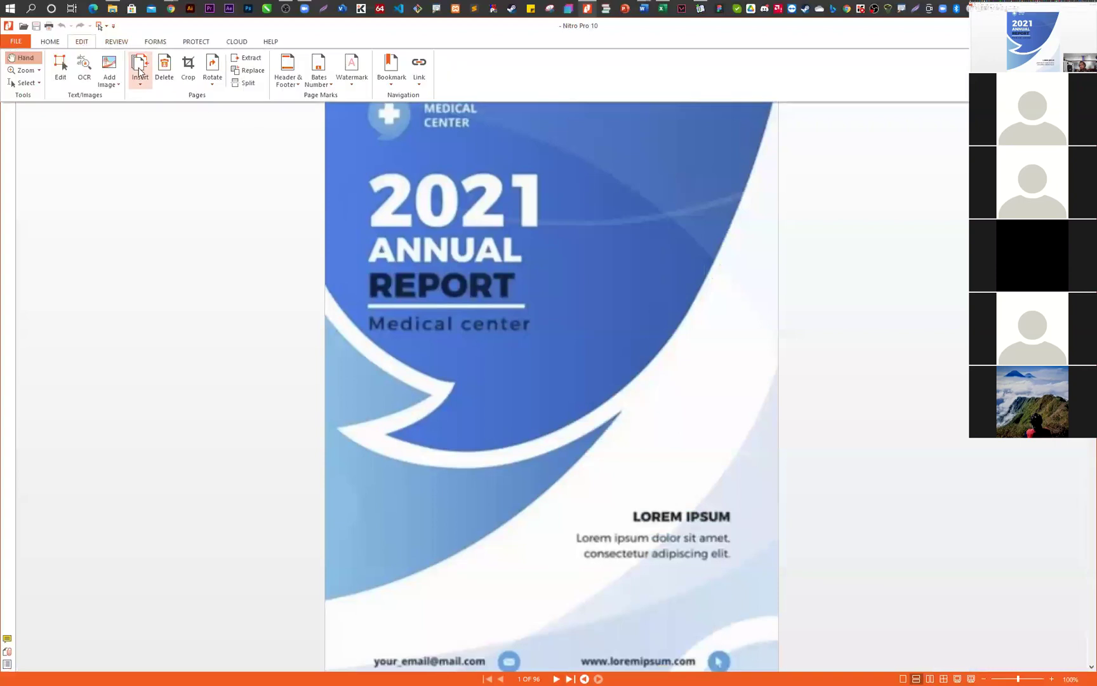
click(141, 71)
click(164, 96)
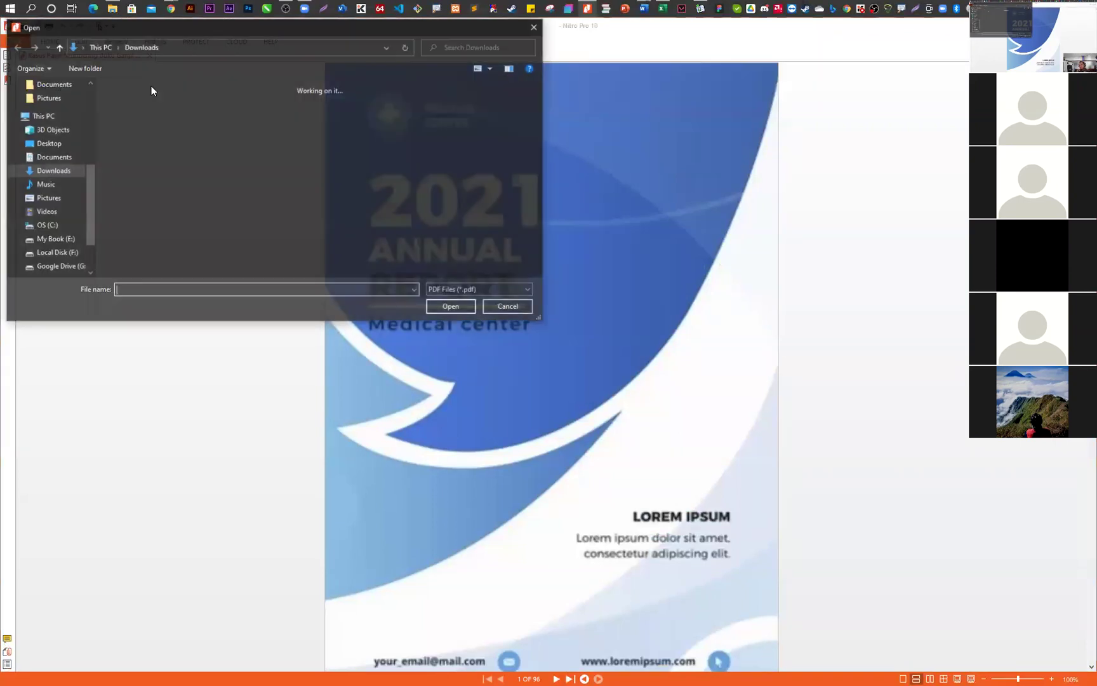
key(Escape)
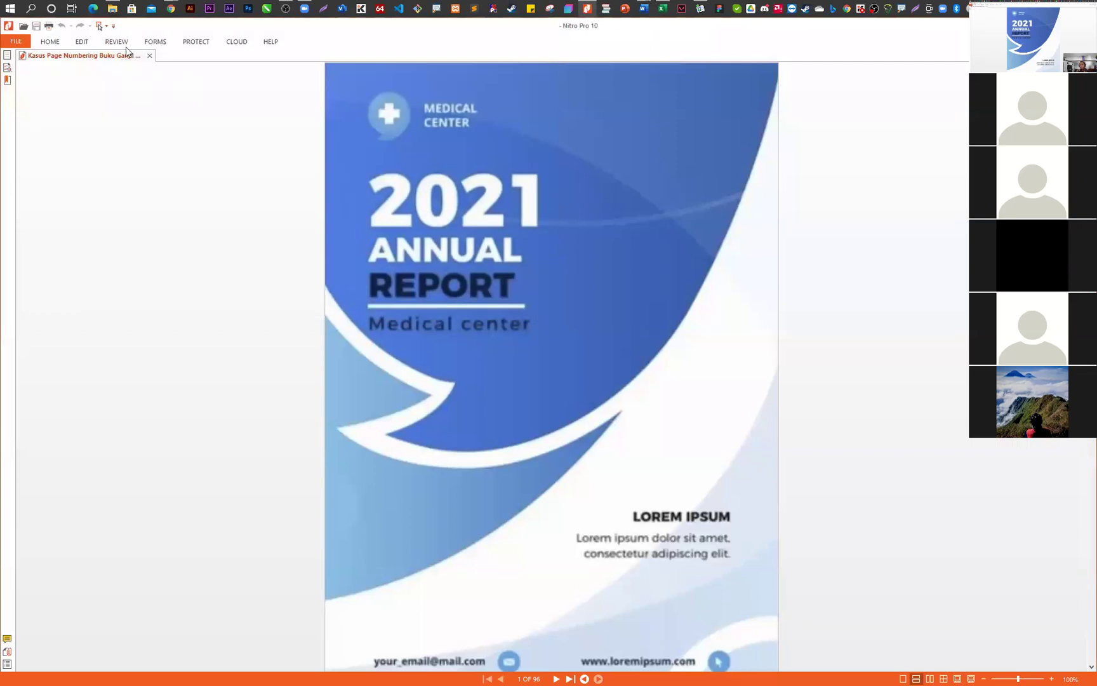
- Insert a blank page after the front cover of the PDF and check the page order that follows it
click(81, 42)
click(141, 81)
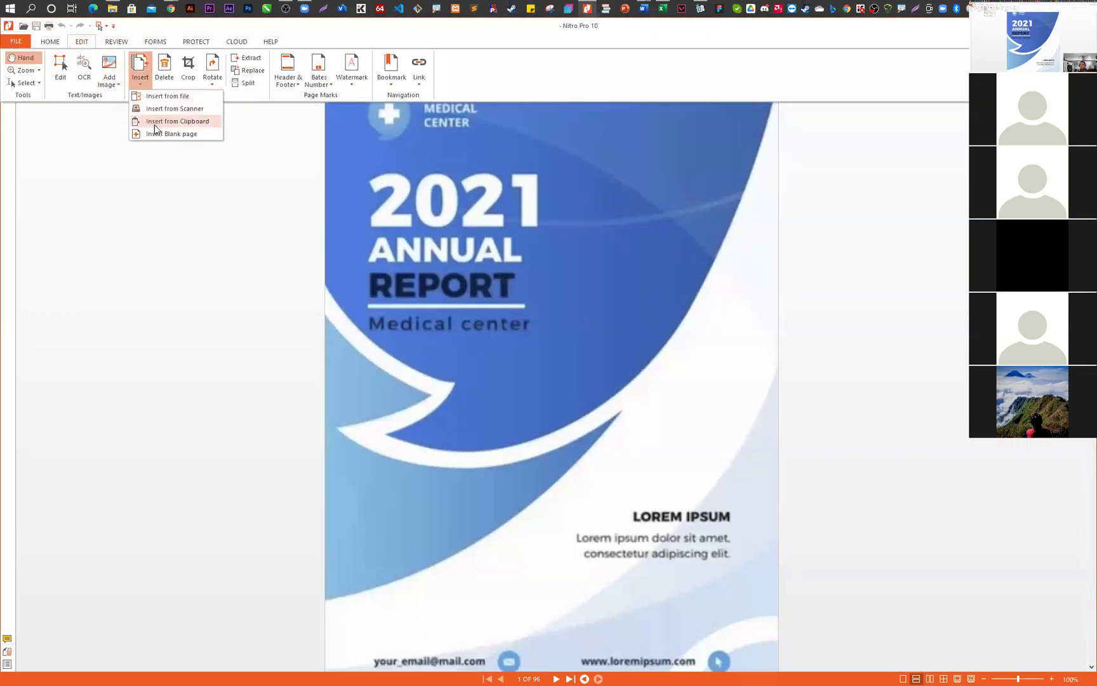
click(235, 167)
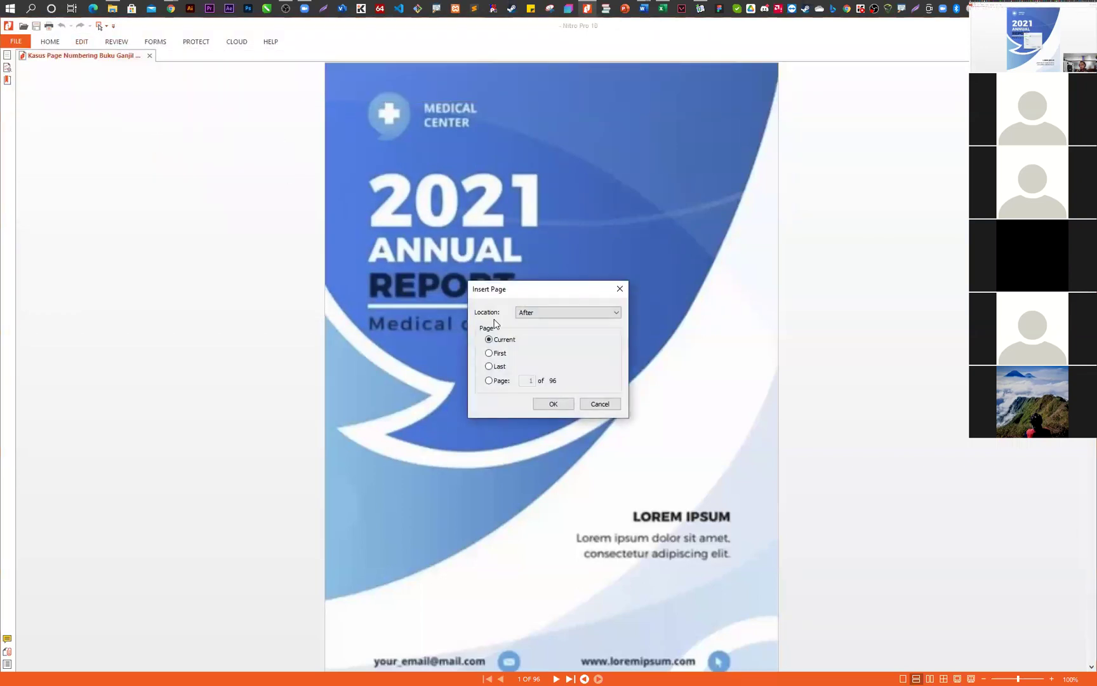
click(489, 353)
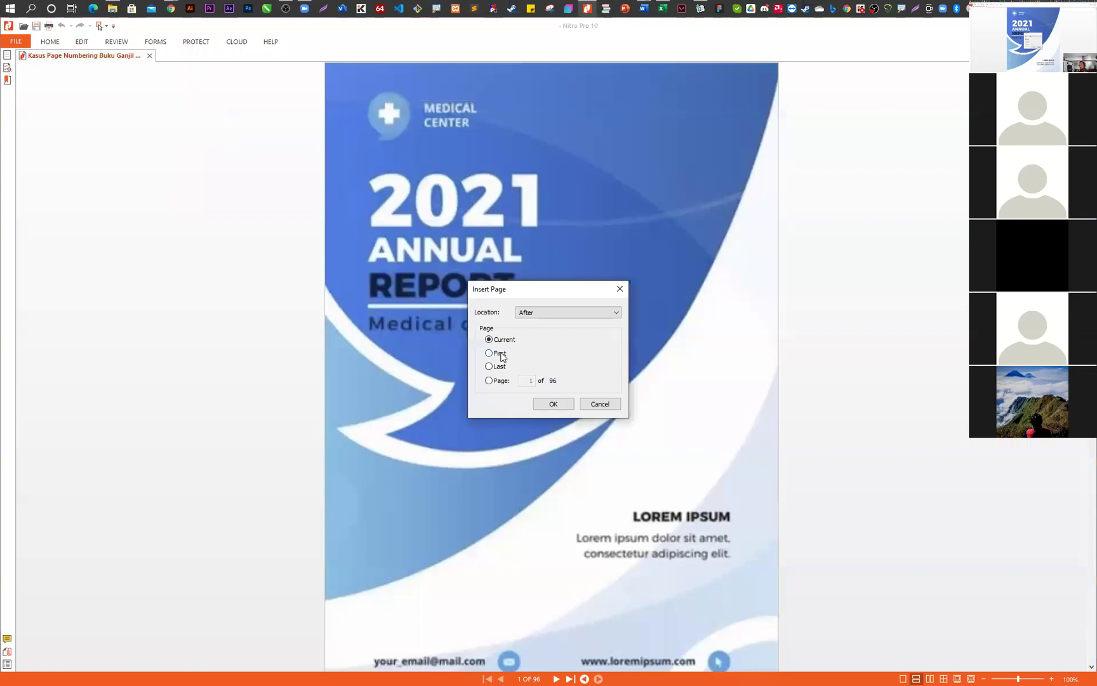
click(554, 403)
scroll(693, 395, down, 10)
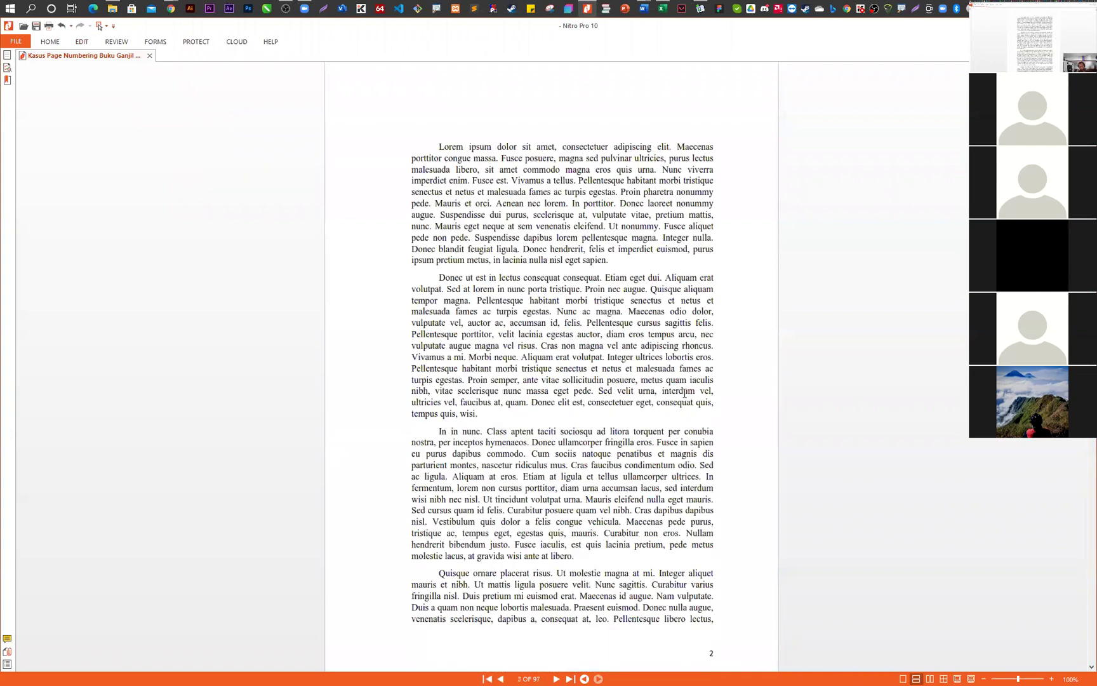
- Review the PDF full screen as facing pages from the cover to the back cover, checking the odd and even number positions
key(ctrl+l)
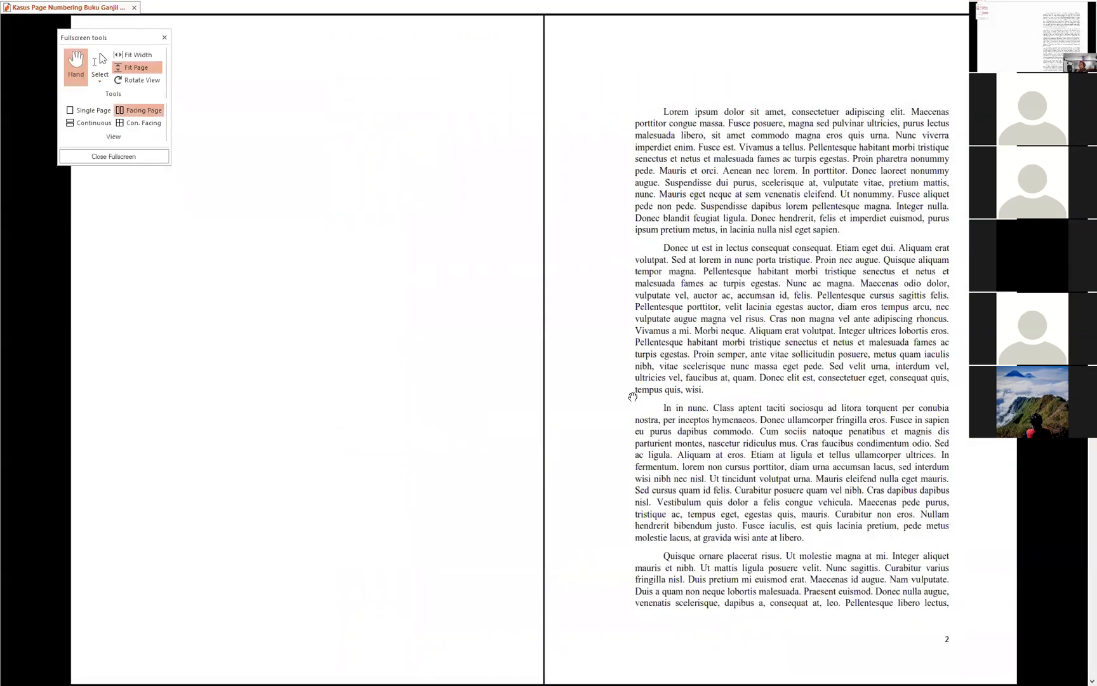
scroll(631, 394, up, 2)
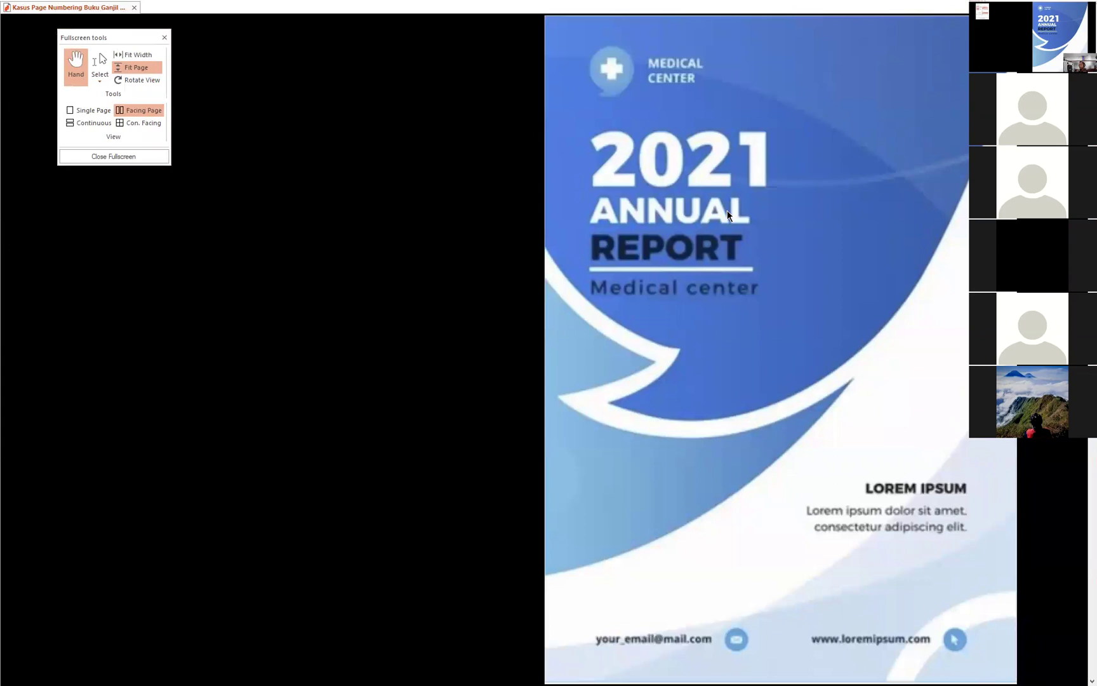
scroll(727, 210, down, 2)
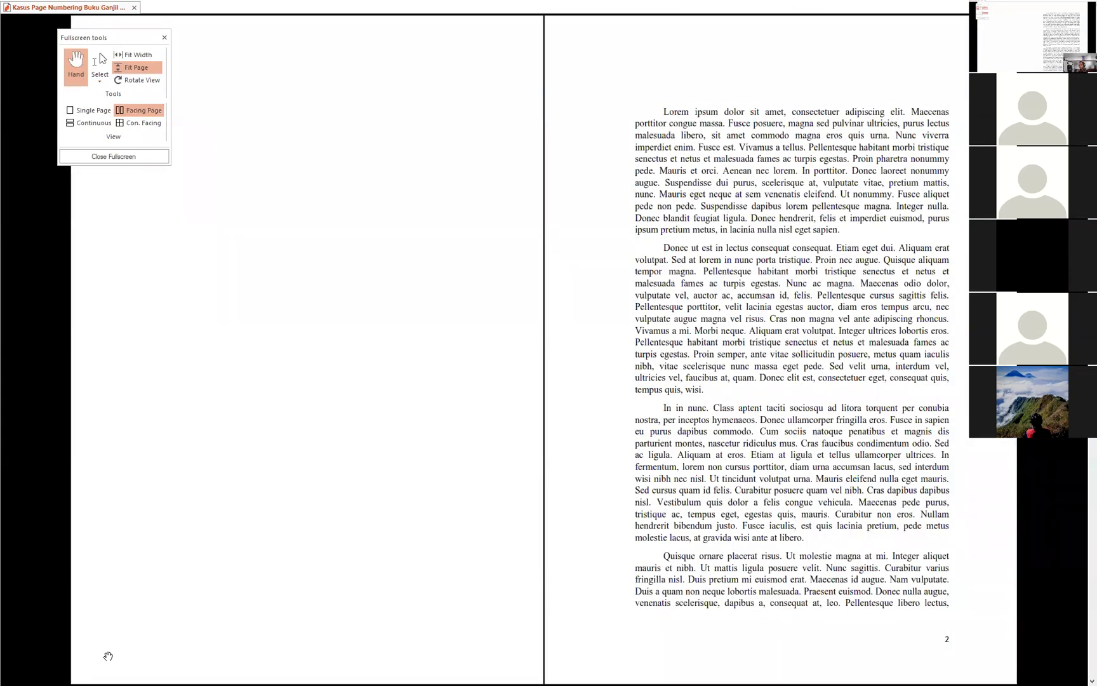
scroll(908, 672, down, 2)
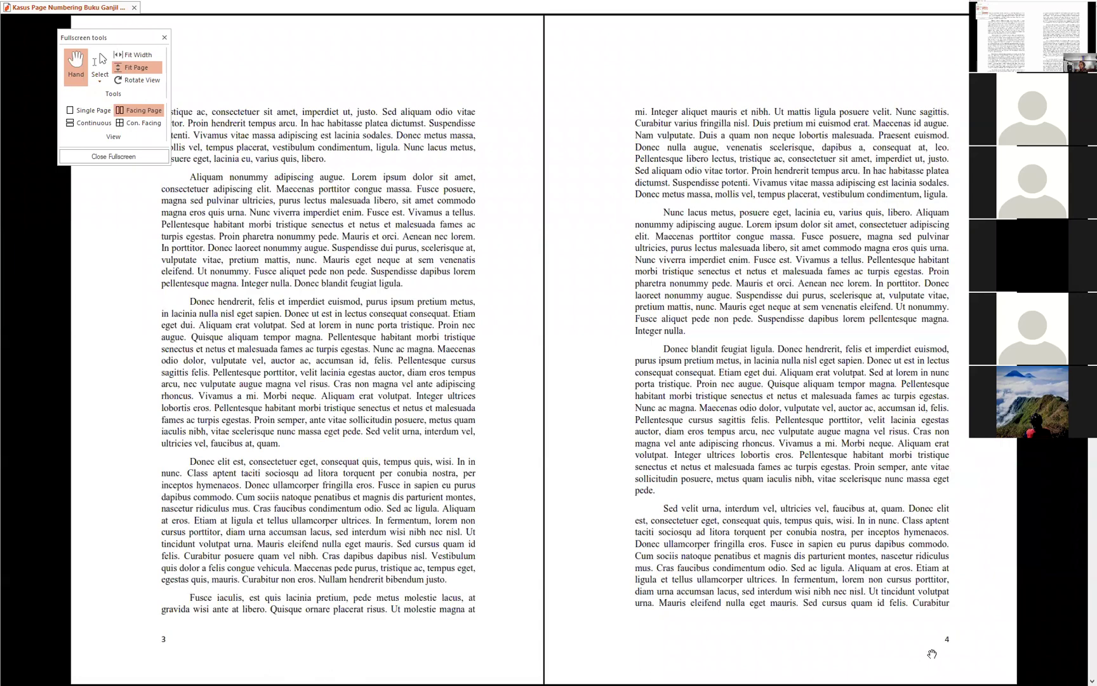
scroll(932, 654, down, 6)
scroll(922, 655, down, 14)
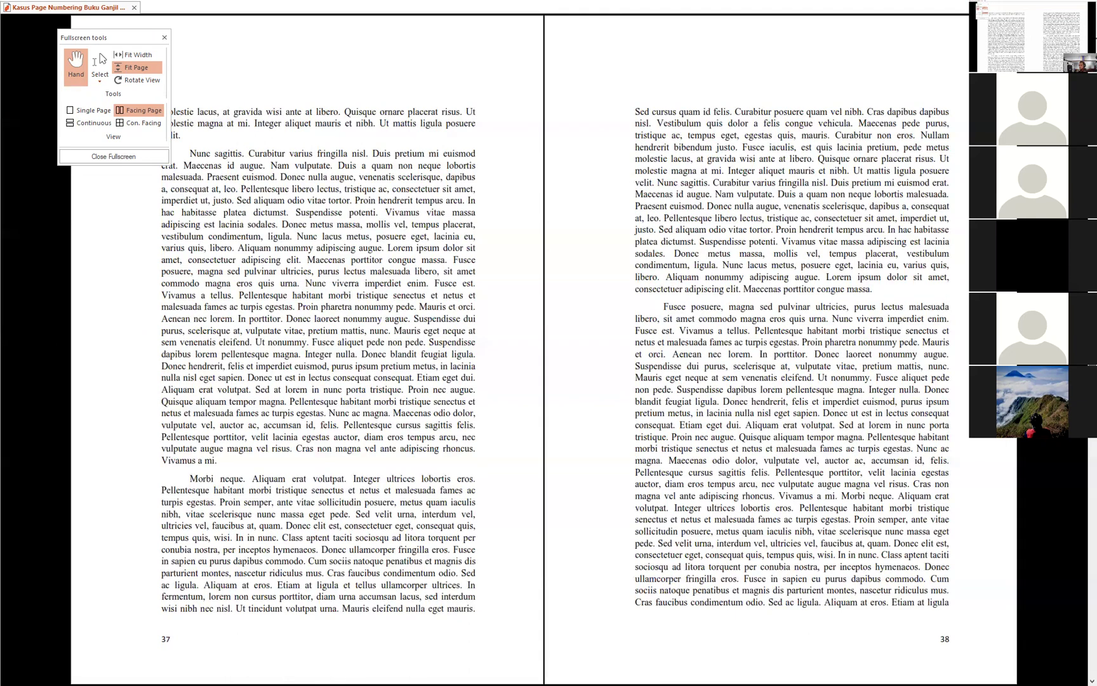
drag(1093, 500, 1093, 670)
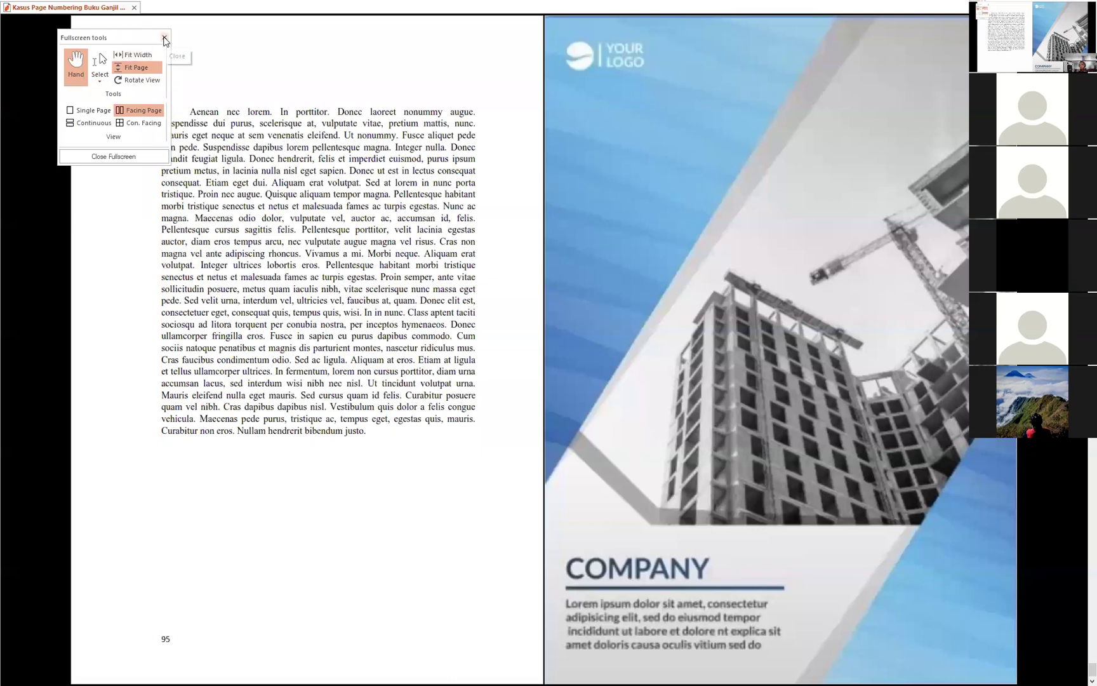
click(113, 157)
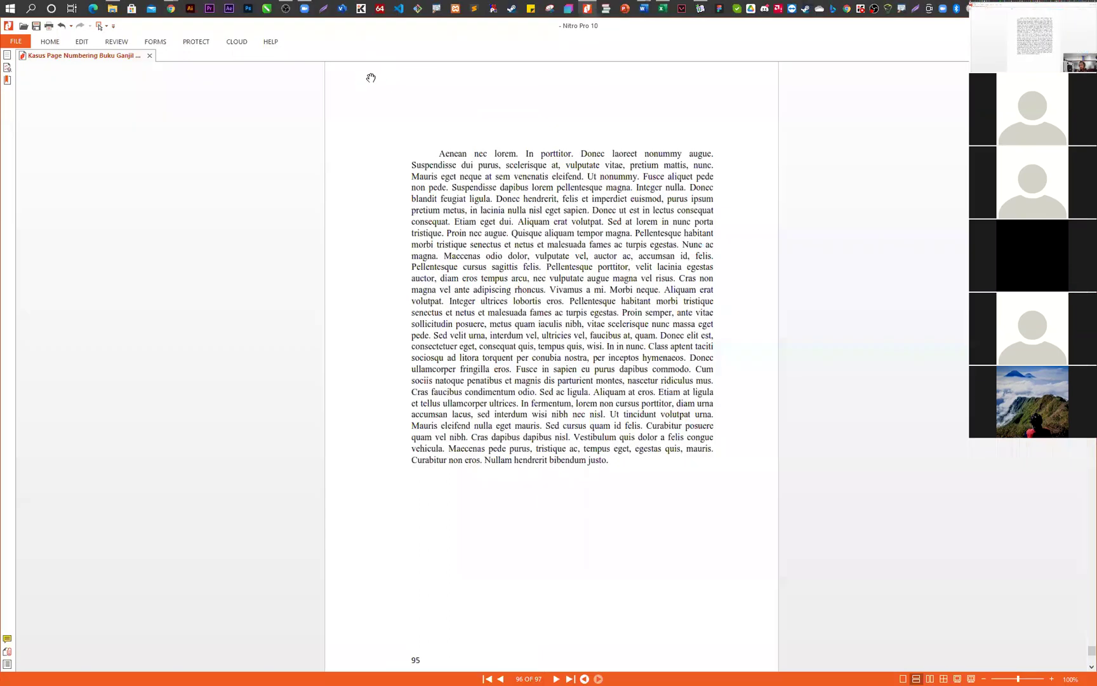
click(1089, 661)
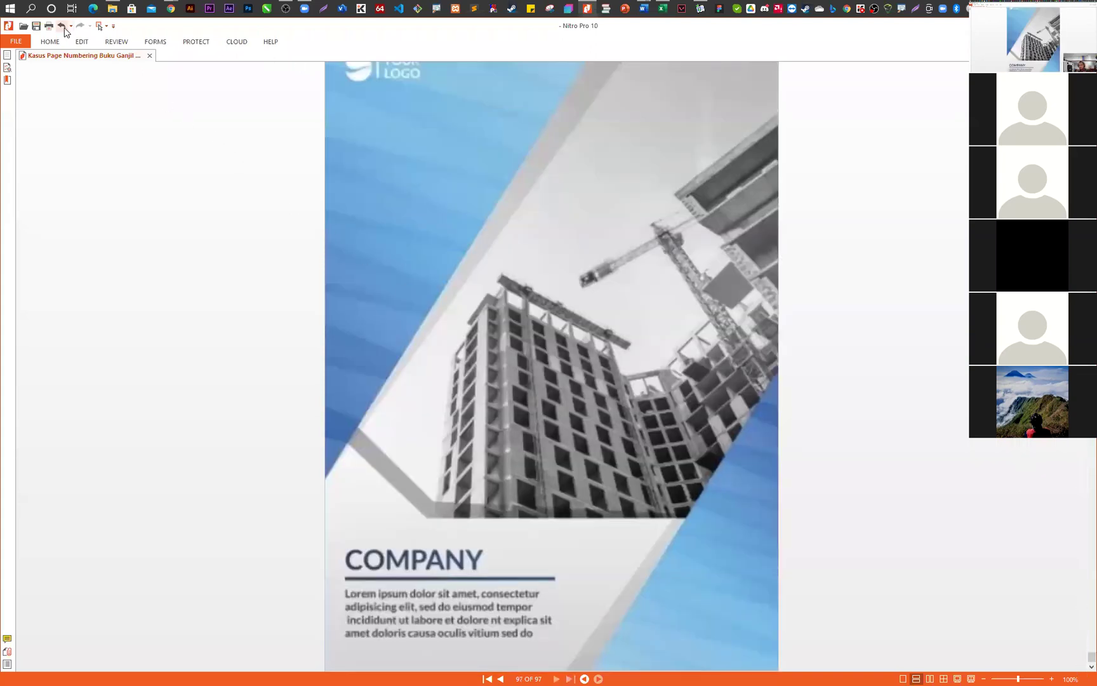
- Insert a blank page before the last page of the PDF, ahead of the back cover
click(80, 44)
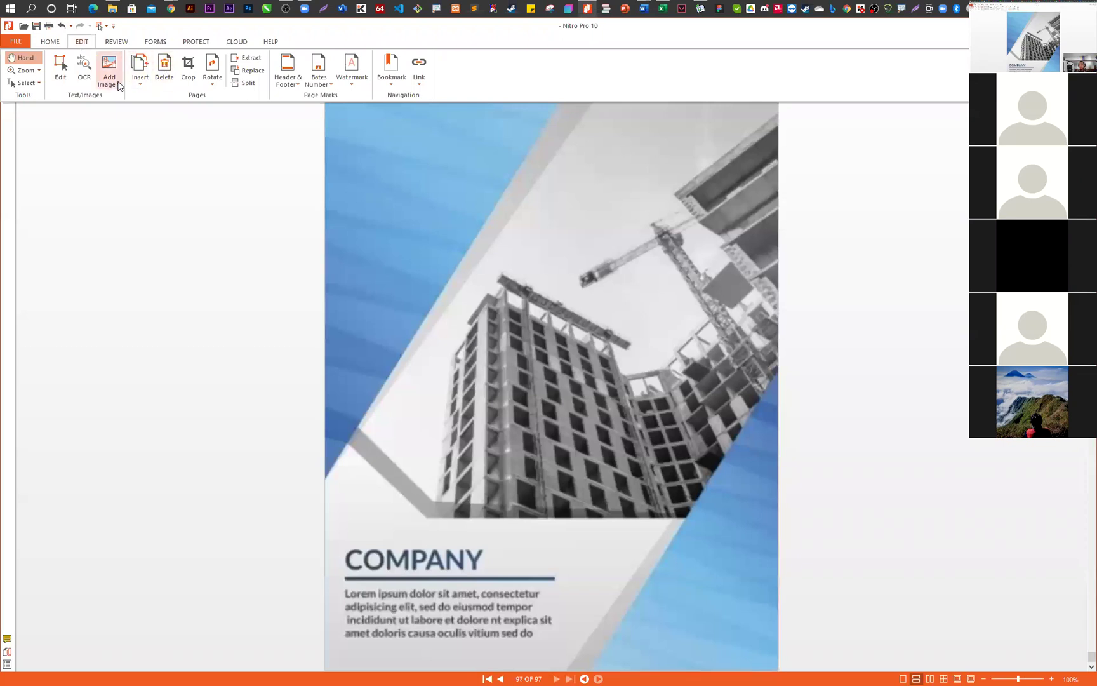
click(145, 83)
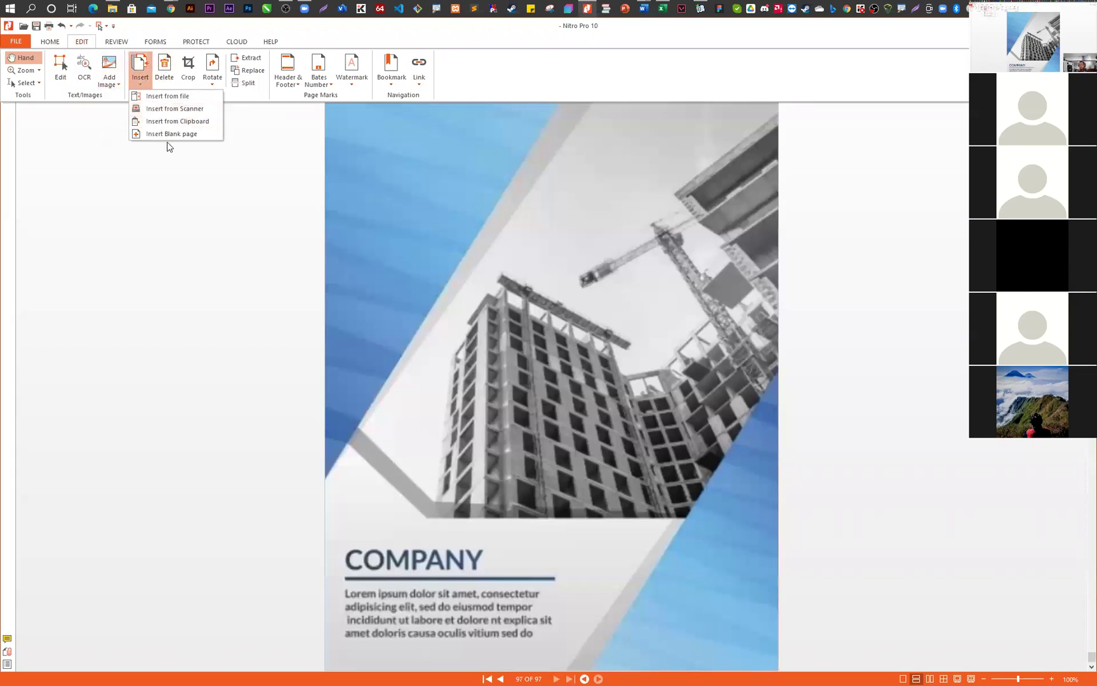
click(171, 136)
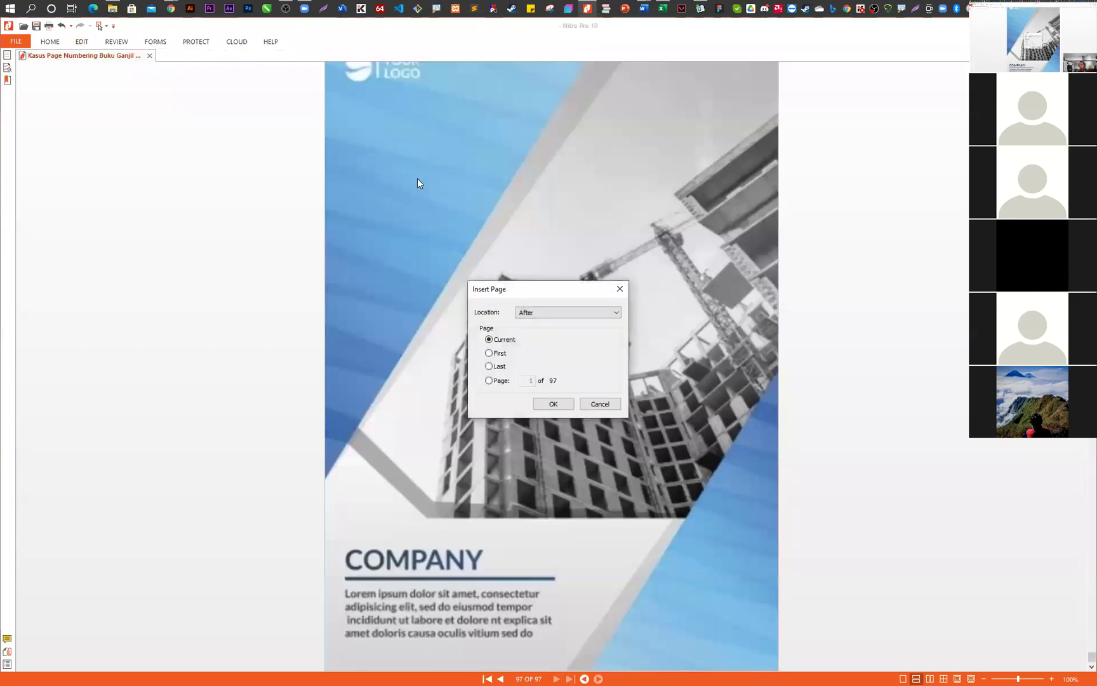
click(501, 368)
click(565, 312)
click(562, 327)
click(557, 407)
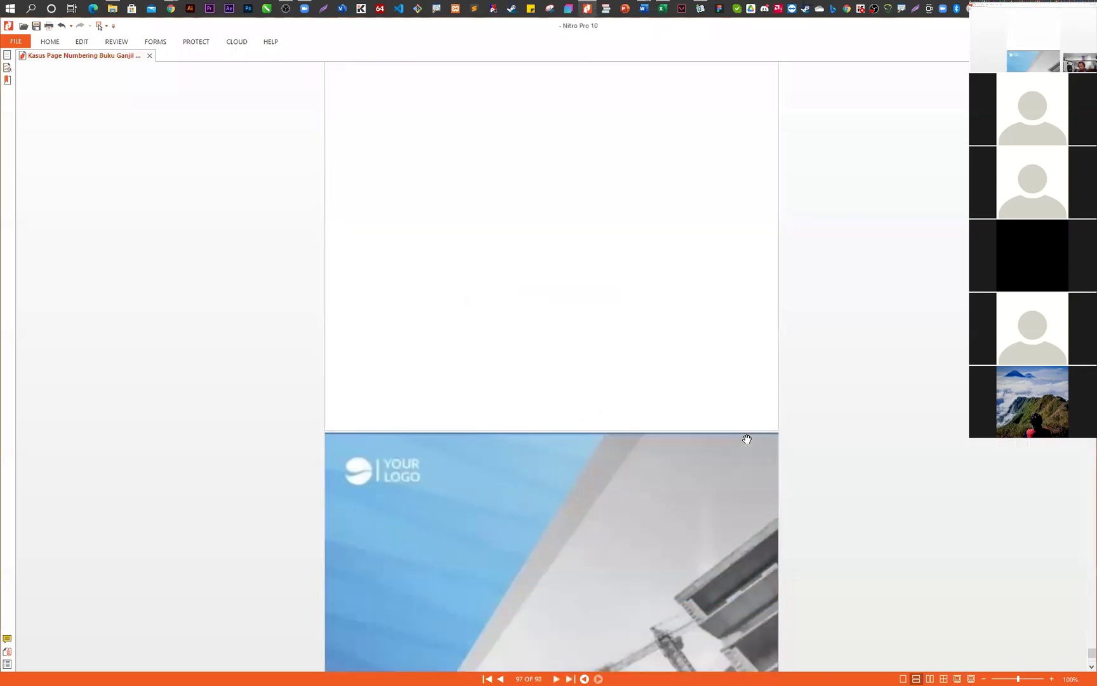
- Review the PDF full screen as facing pages from the front cover to the end, checking the page-number positions and the inserted blank pages
key(ctrl+l)
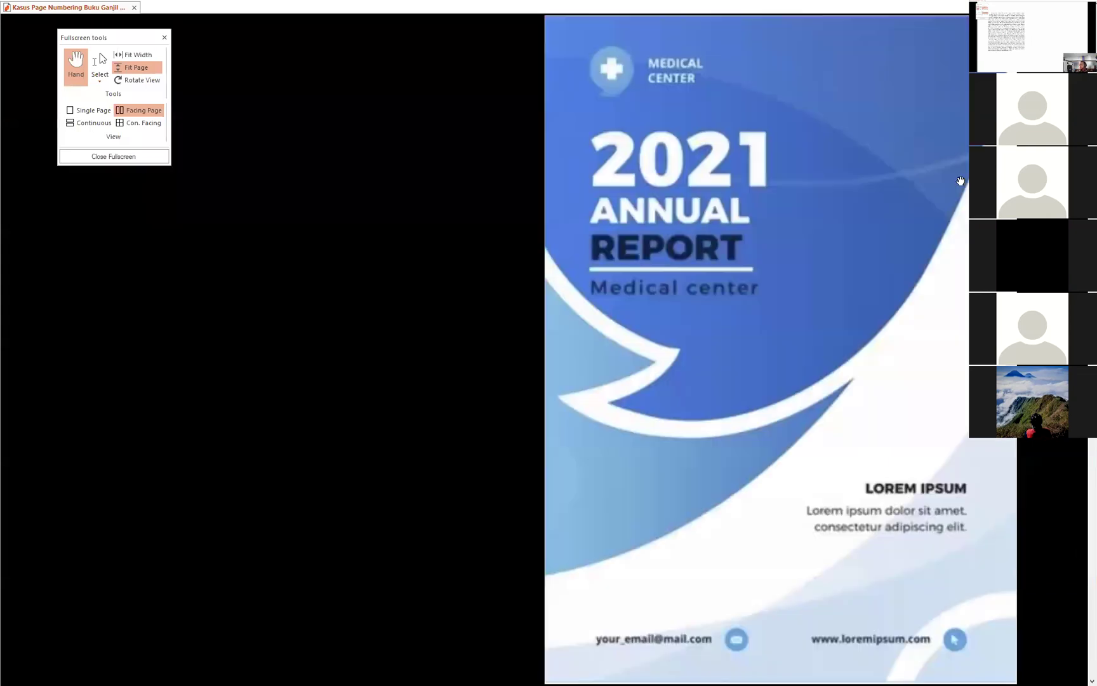
scroll(1093, 651, down, 3)
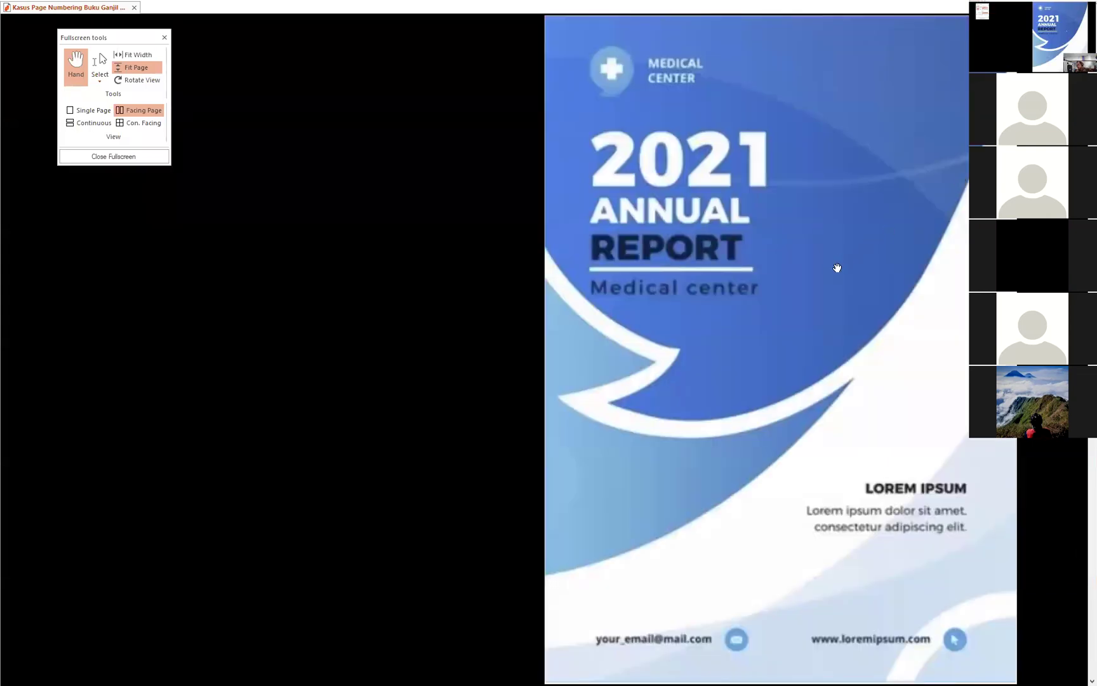
scroll(837, 267, down, 3)
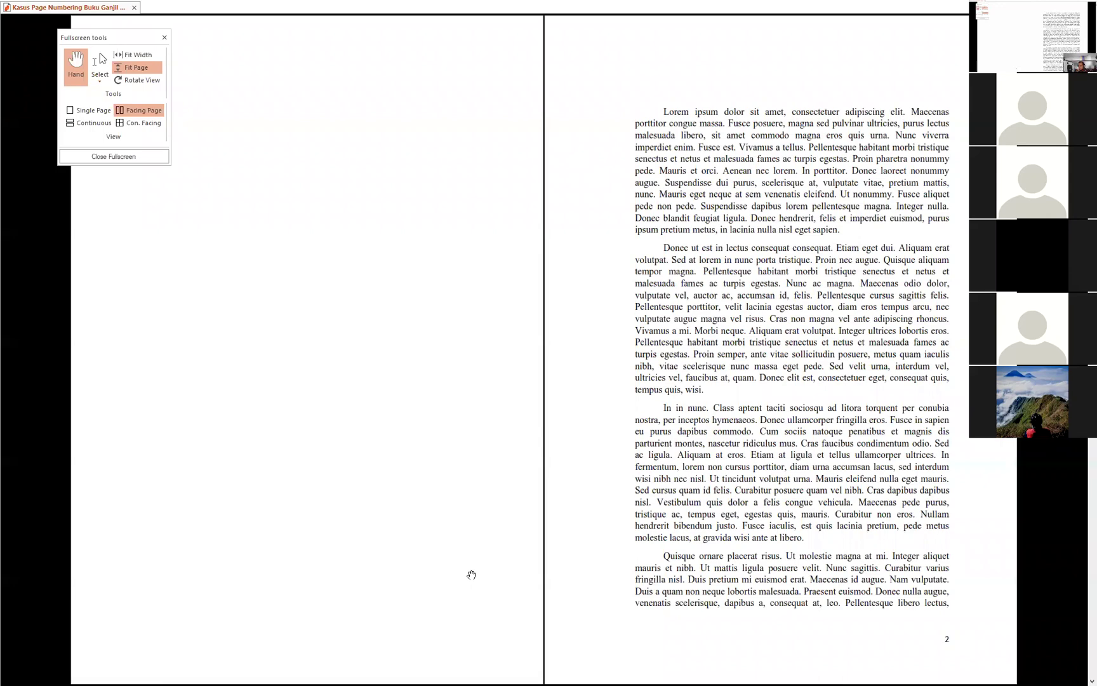
scroll(707, 525, down, 20)
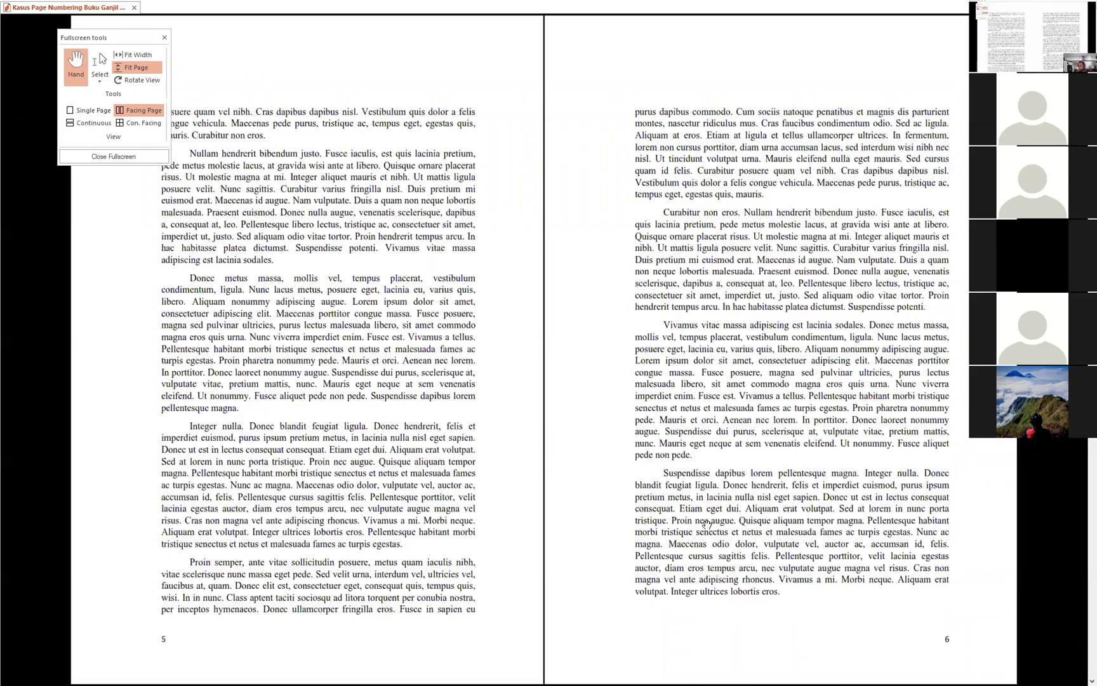
scroll(706, 524, down, 10)
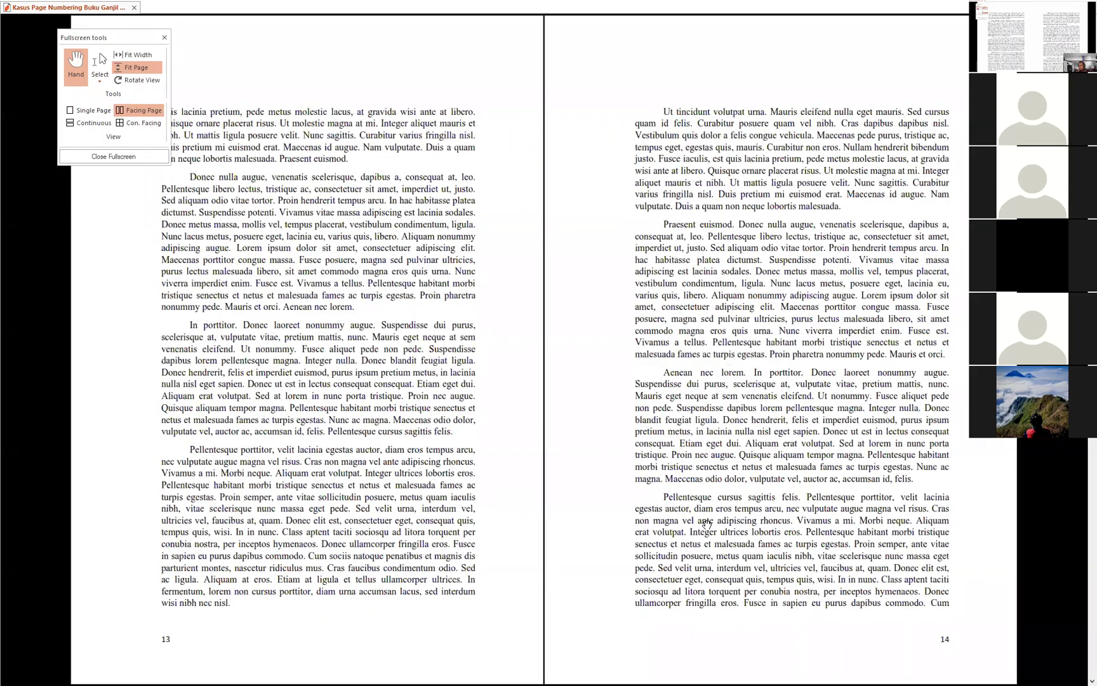
scroll(706, 525, down, 20)
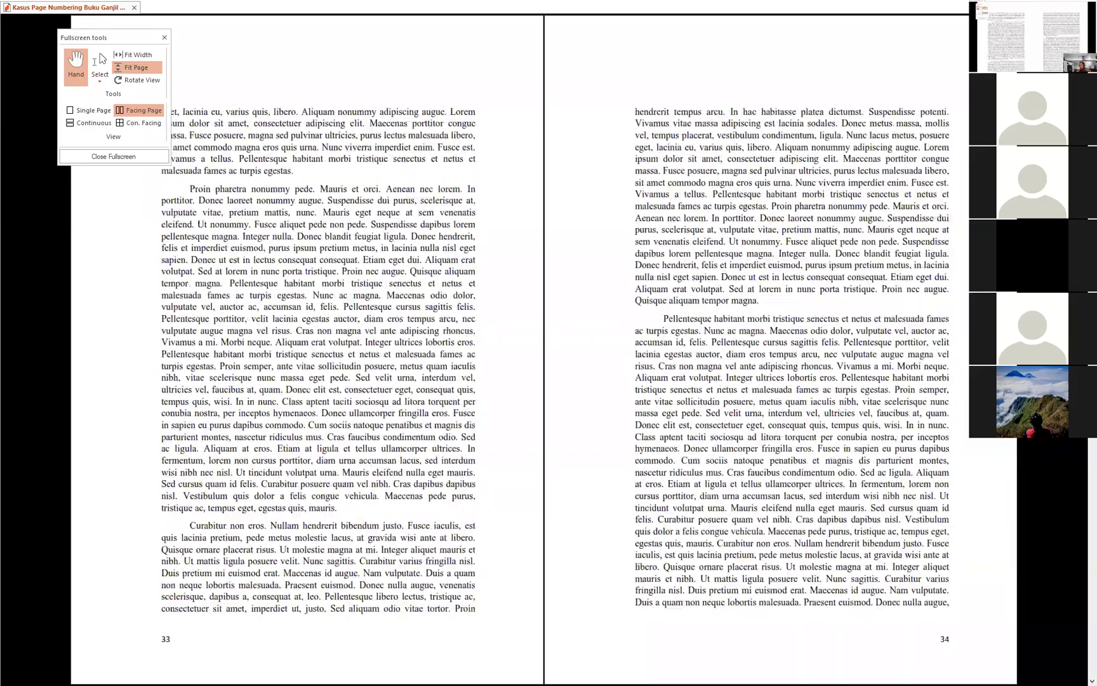
scroll(707, 524, down, 20)
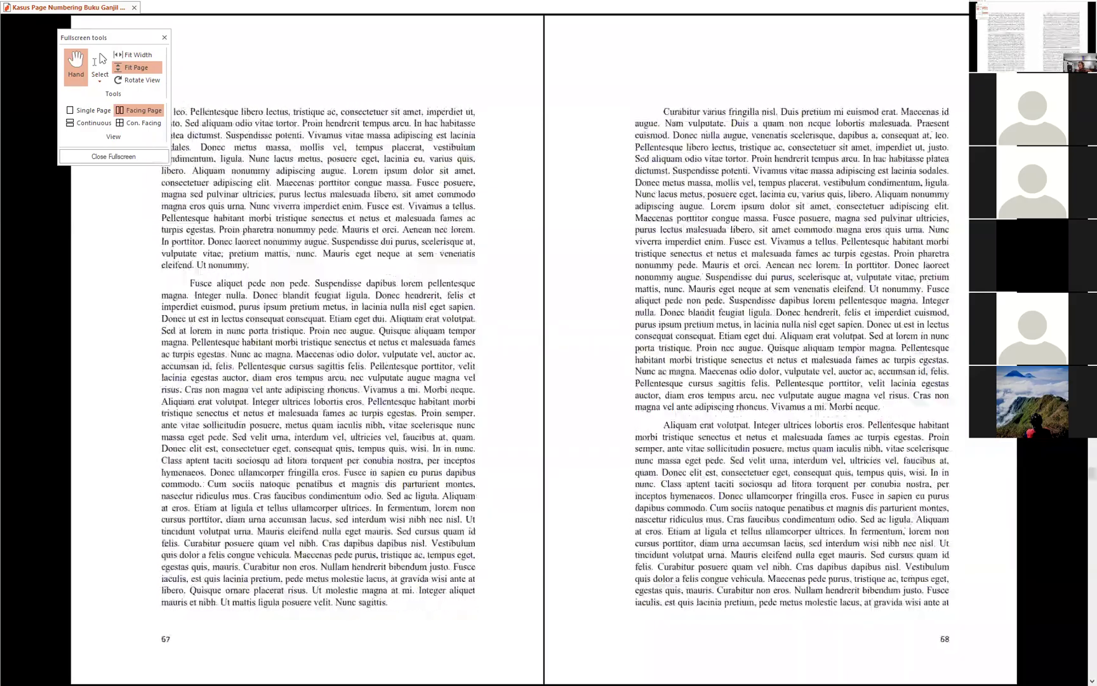
scroll(706, 525, down, 20)
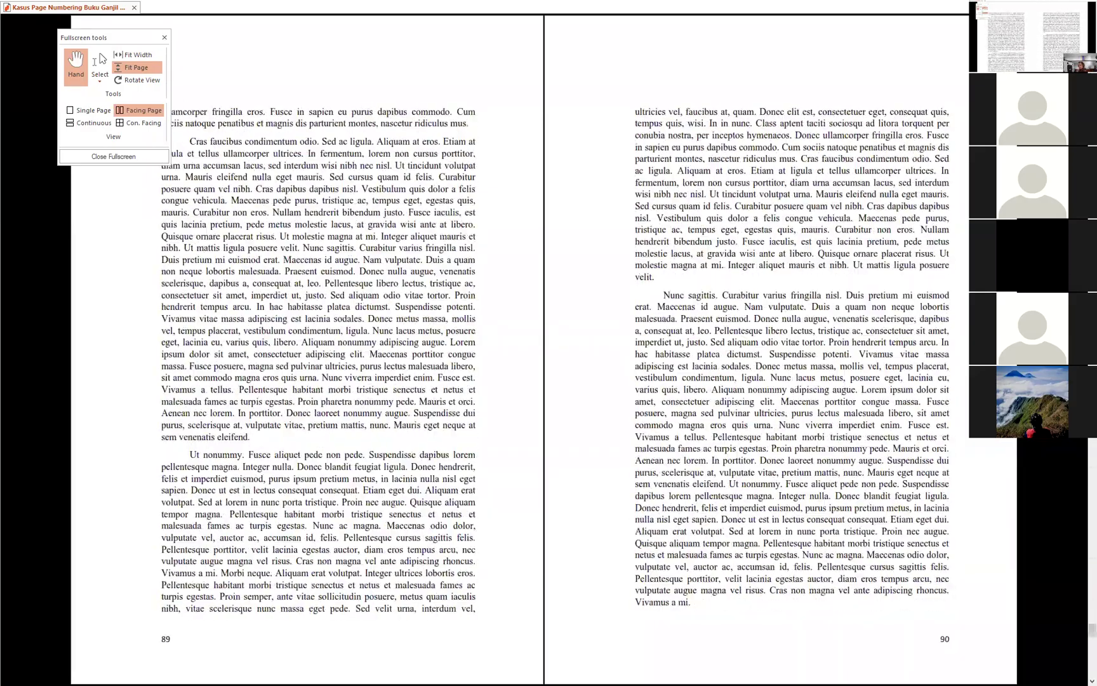
scroll(707, 525, up, 2)
scroll(707, 525, down, 2)
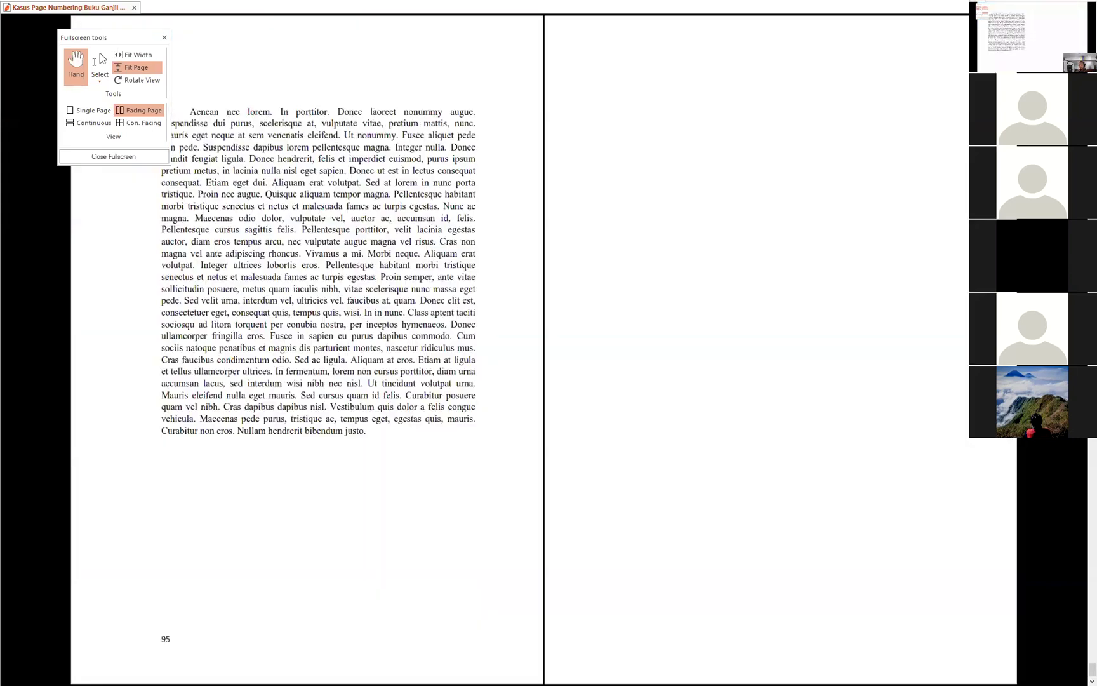
key(Escape)
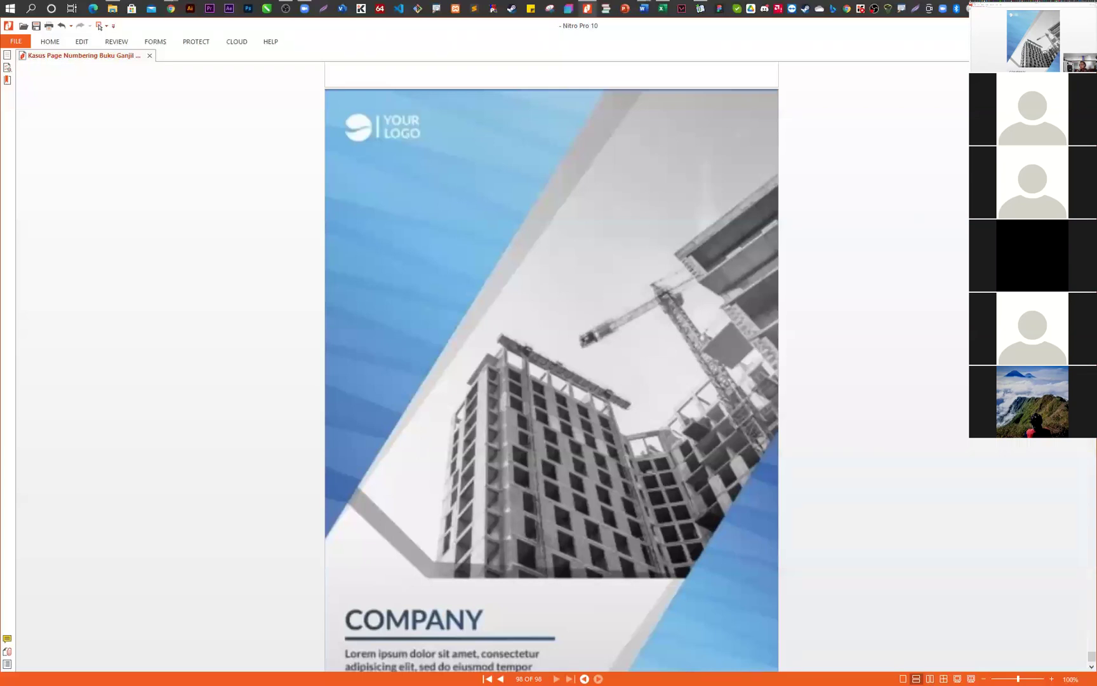
- Look over the last pages before the back cover, and close the PDF with its changes saved
scroll(859, 425, up, 2)
scroll(859, 424, down, 2)
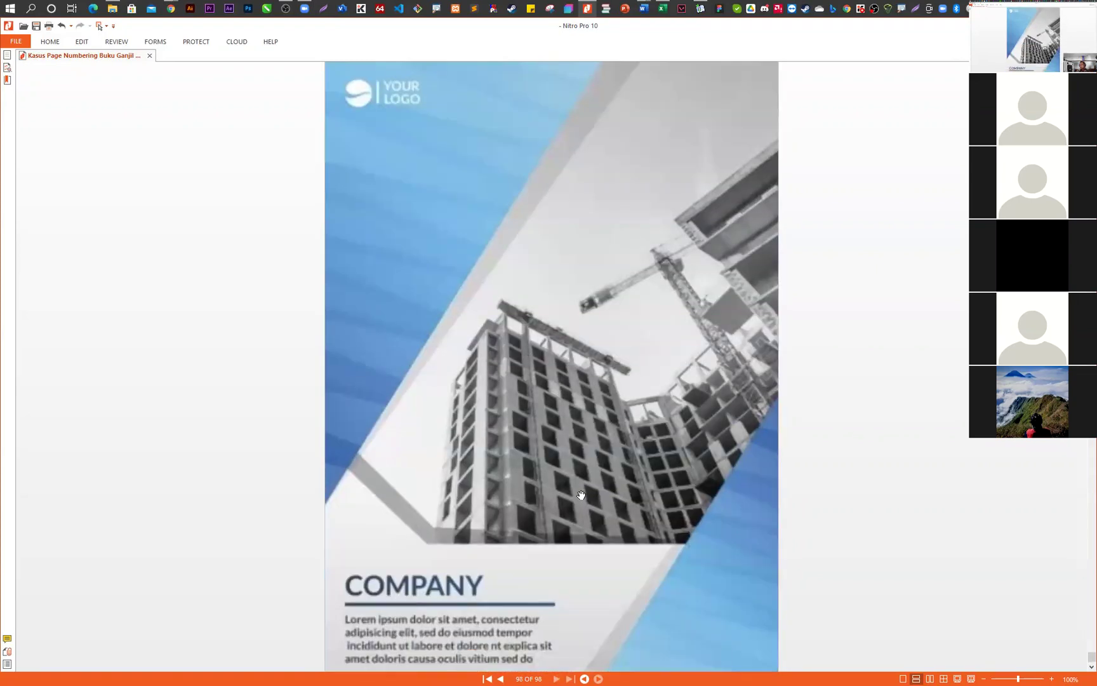
scroll(636, 386, down, 1)
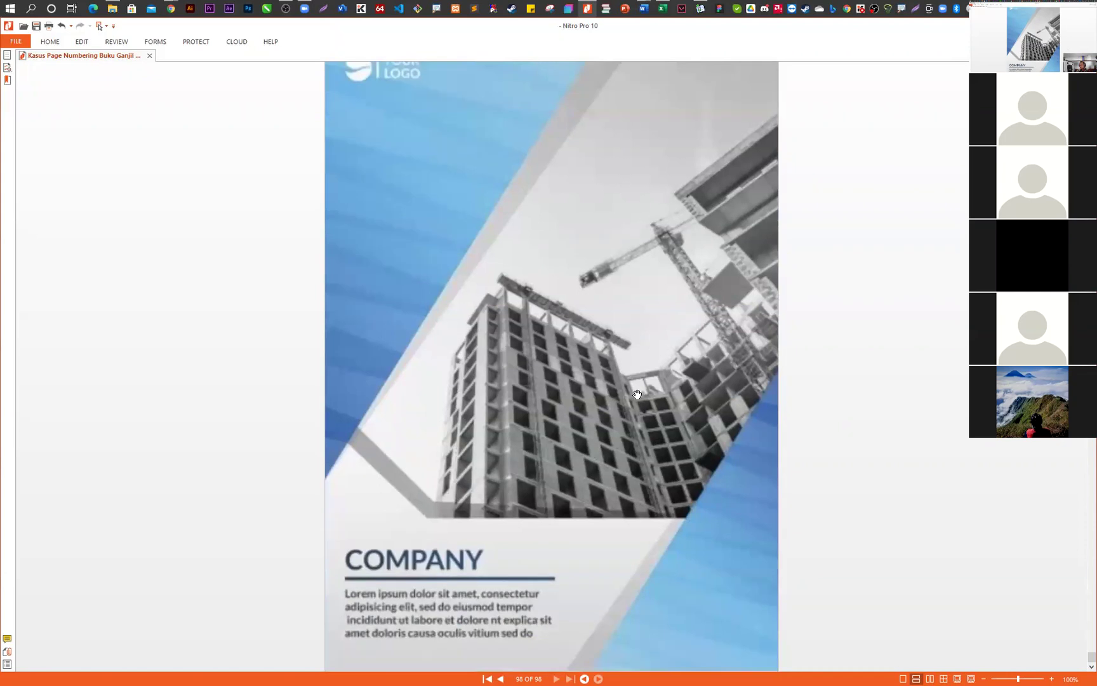
scroll(623, 404, up, 5)
scroll(621, 409, up, 8)
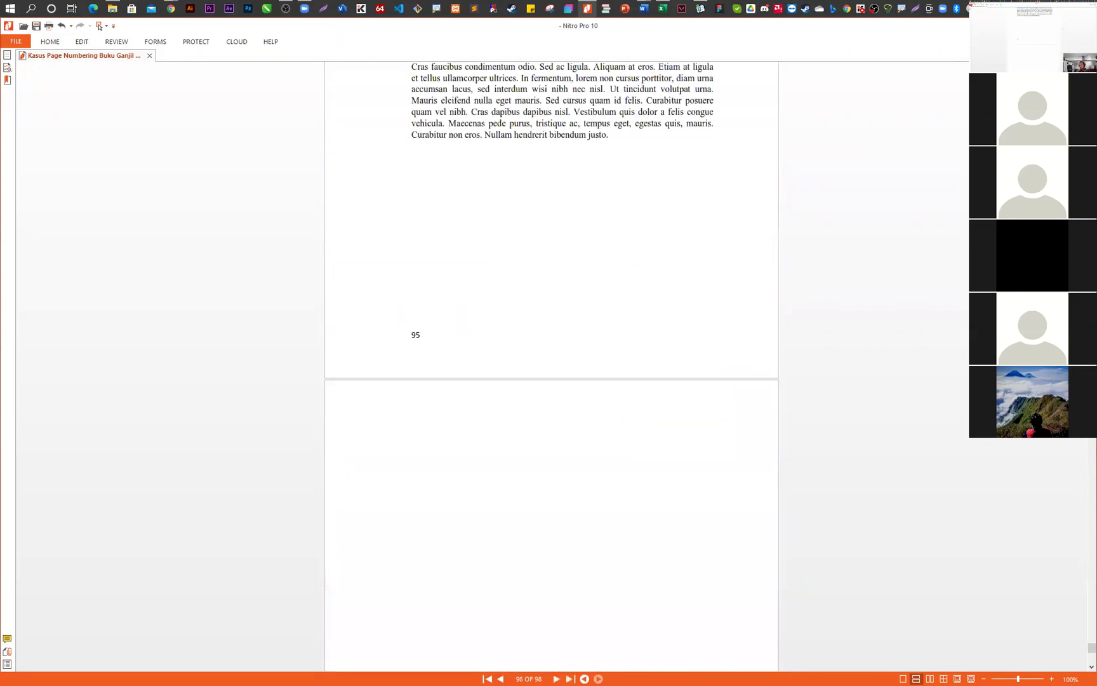
key(ctrl+w)
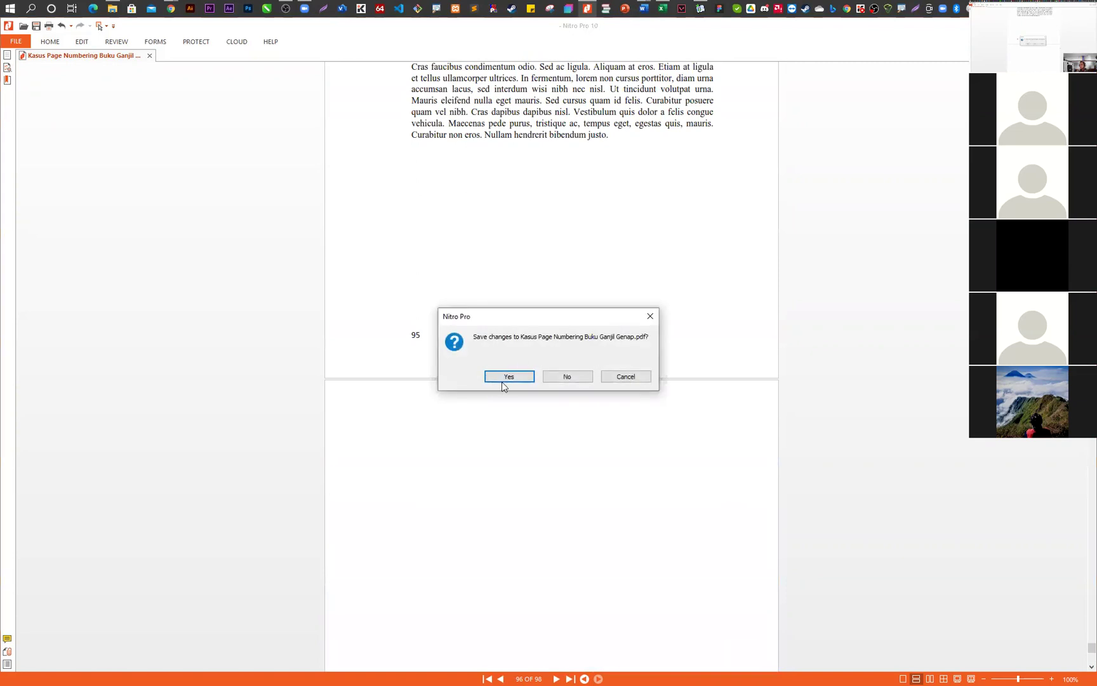
click(506, 377)
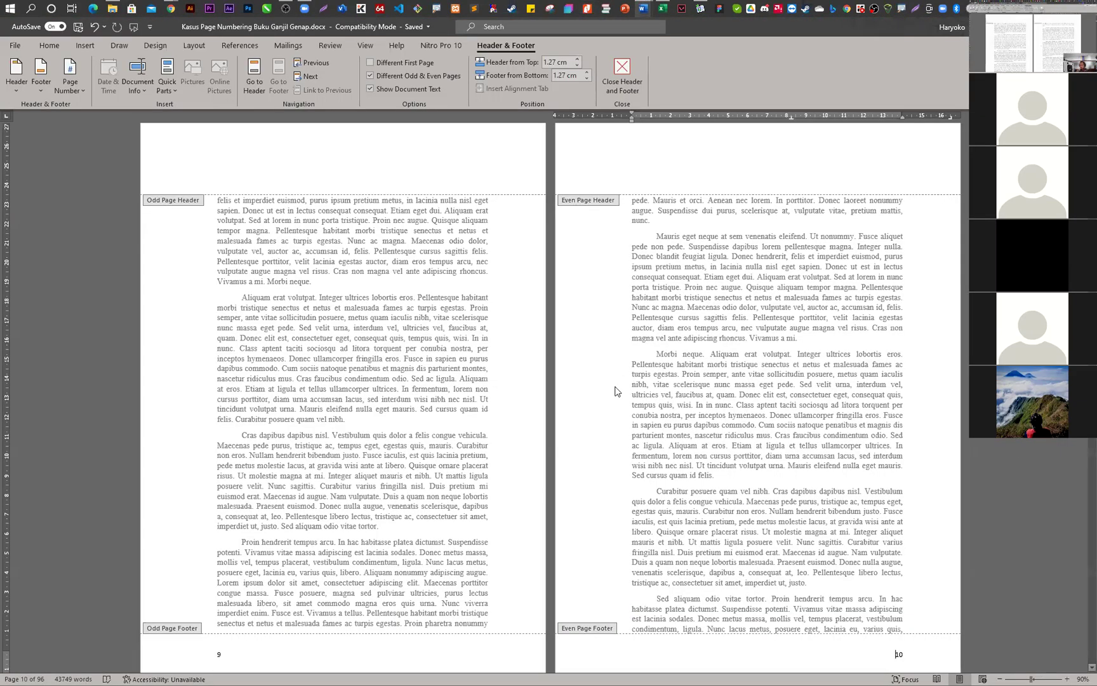
- Leave header and footer editing in the Word document and return to the front cover
click(622, 70)
scroll(601, 400, up, 5)
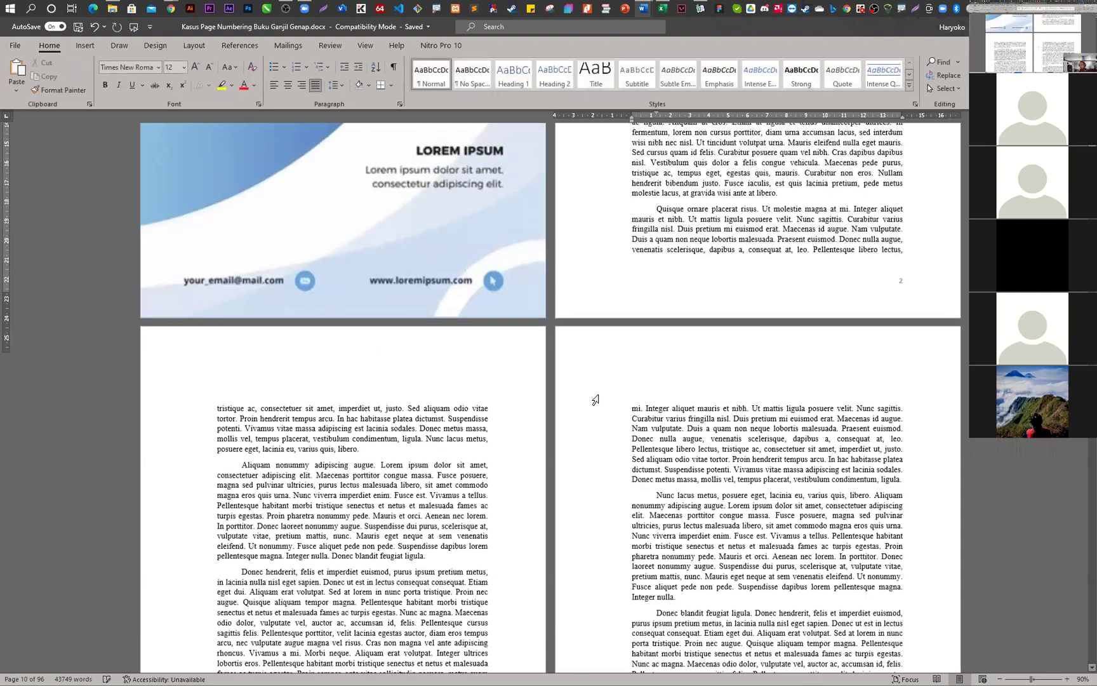
scroll(609, 412, up, 3)
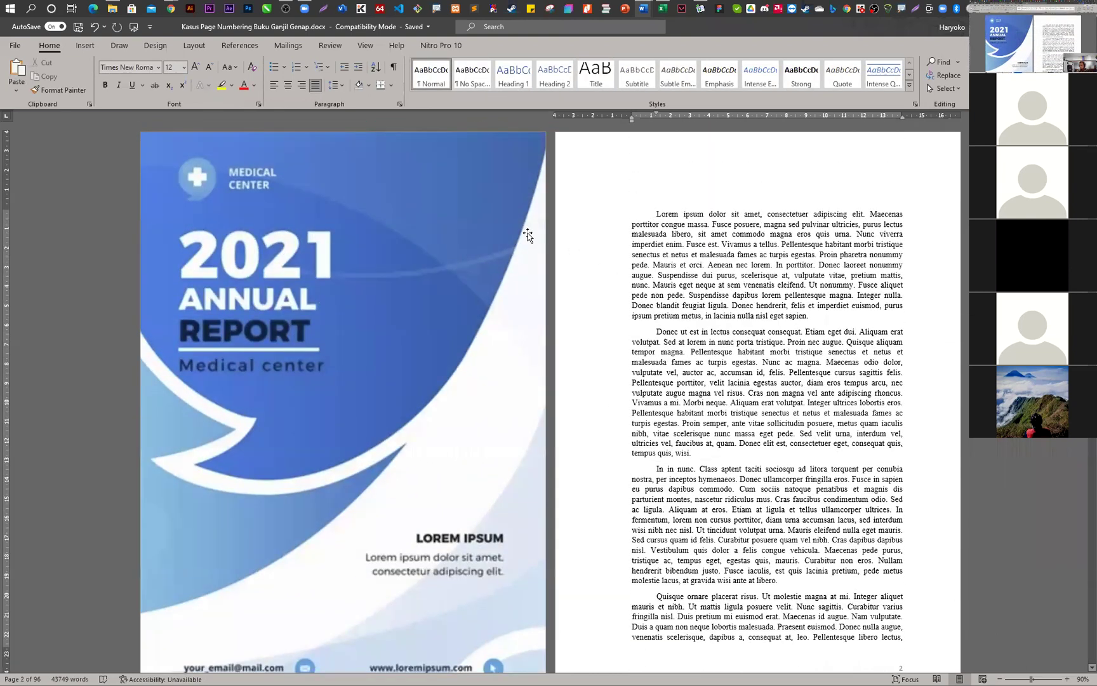
- Try to insert a page break before the first body paragraph on page 2
click(644, 211)
key(ctrl+Return)
scroll(643, 213, down, 3)
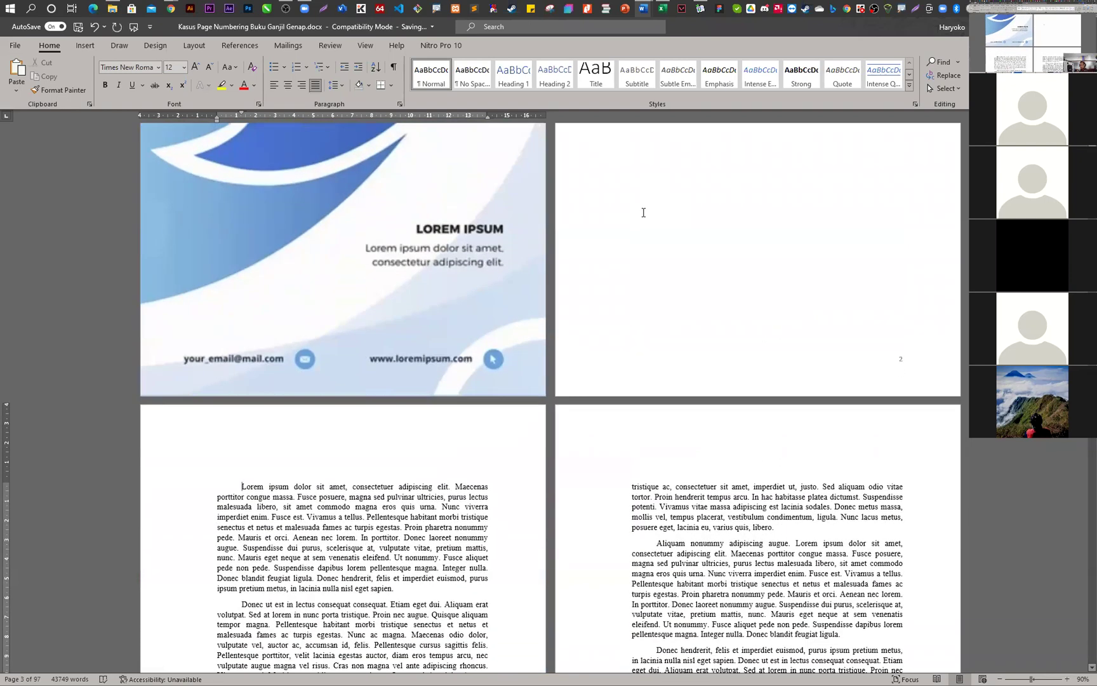
click(644, 212)
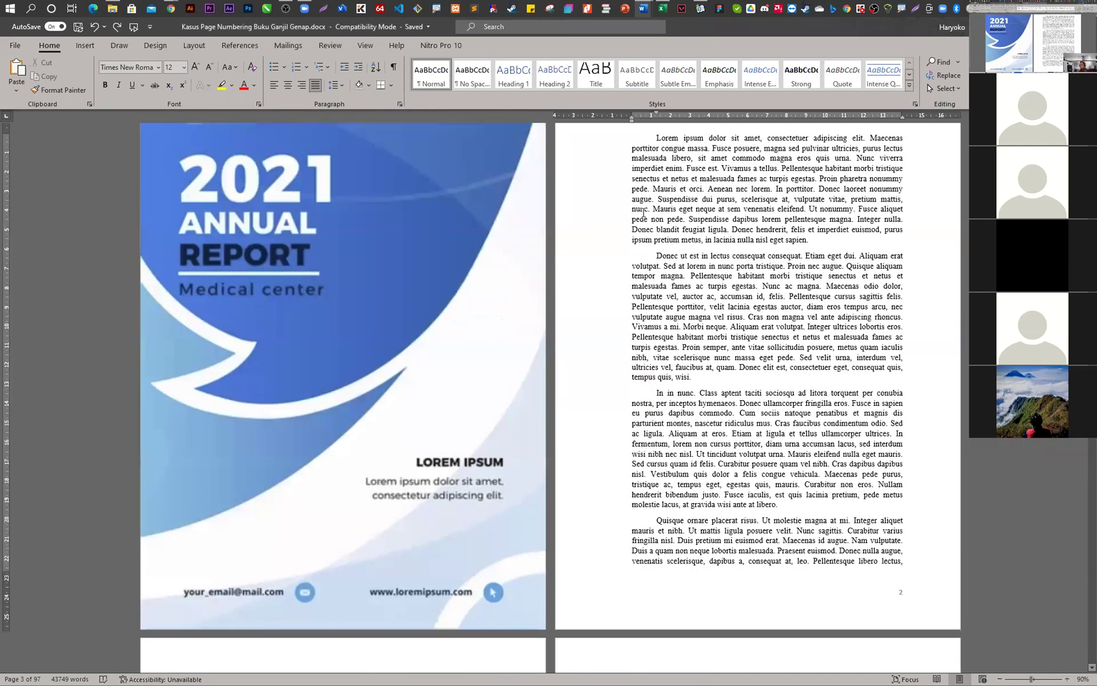
- Insert a Next Page section break at the text position on the front cover page
scroll(828, 497, down, 3)
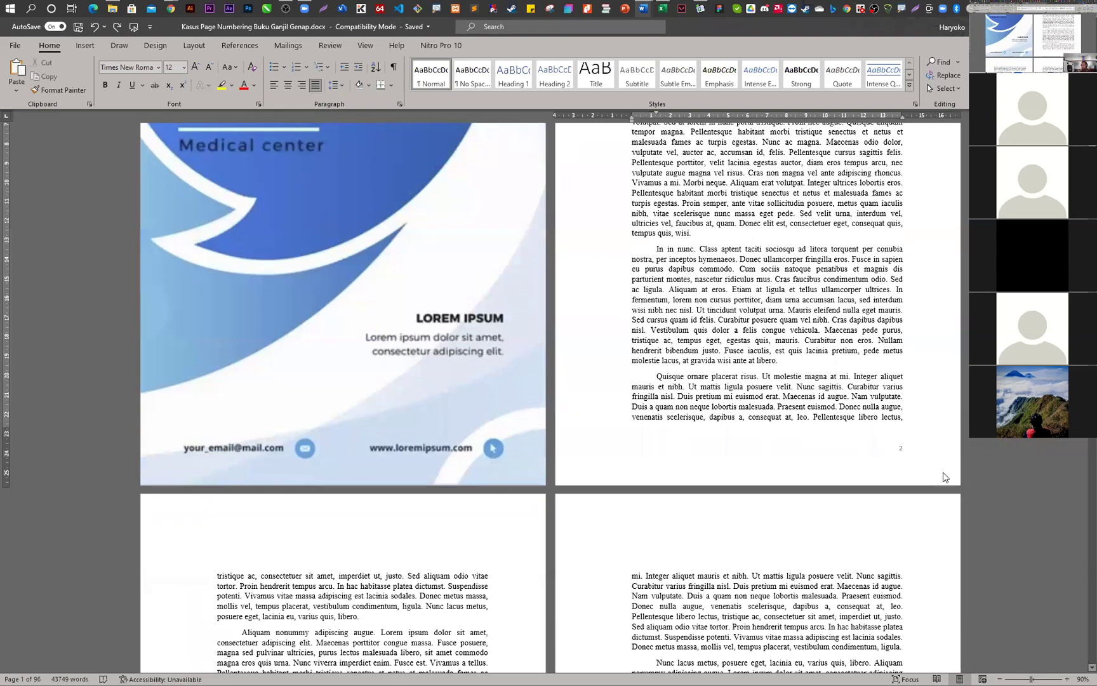
scroll(867, 441, up, 4)
scroll(880, 576, down, 2)
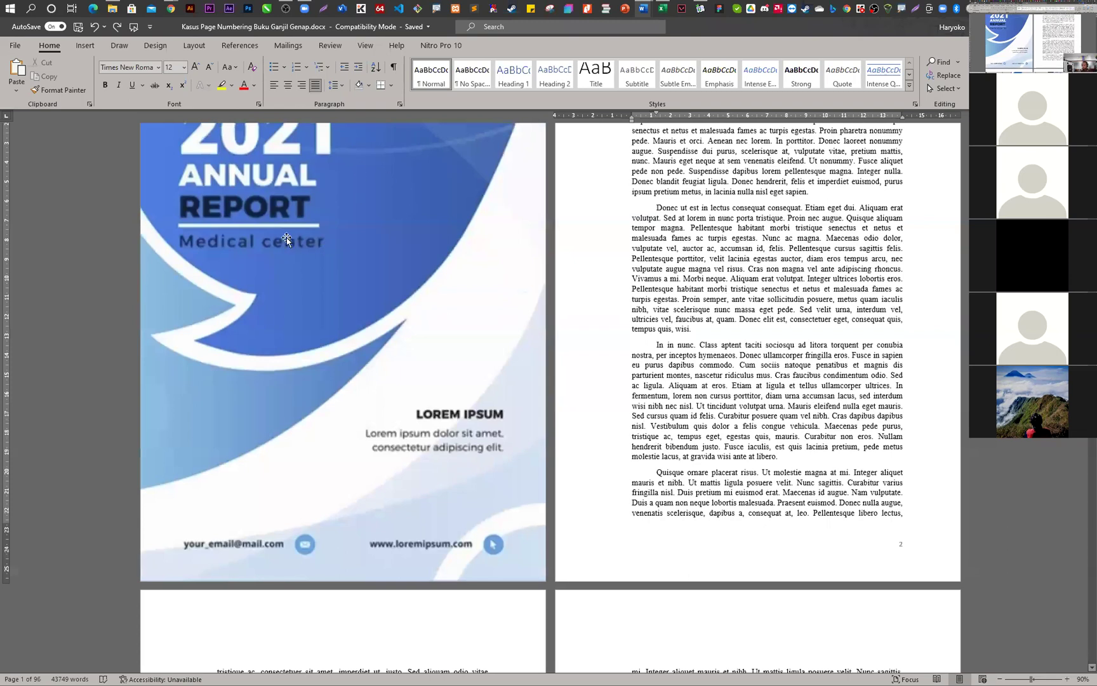
scroll(297, 246, up, 3)
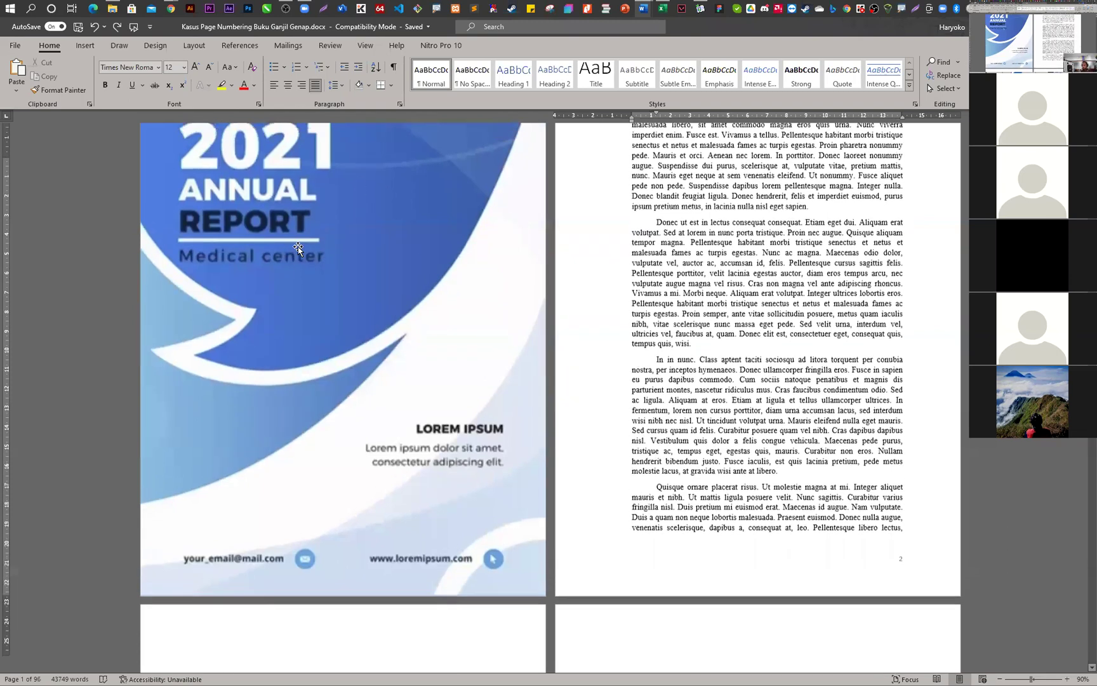
click(217, 180)
click(217, 216)
click(223, 218)
click(222, 211)
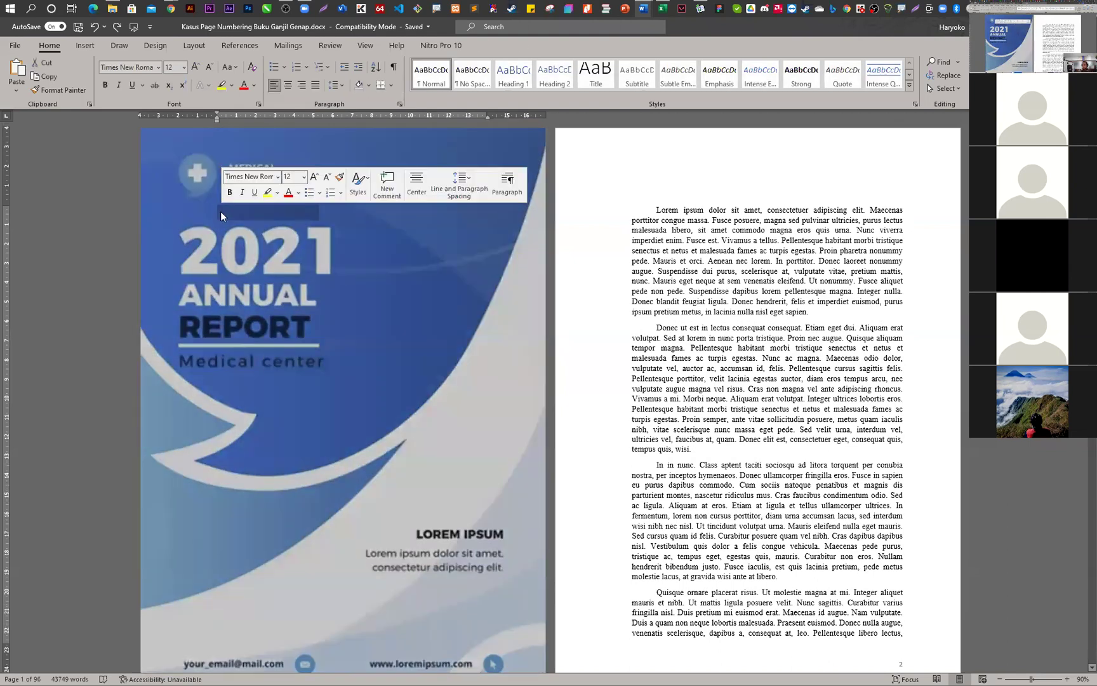
click(222, 211)
click(221, 212)
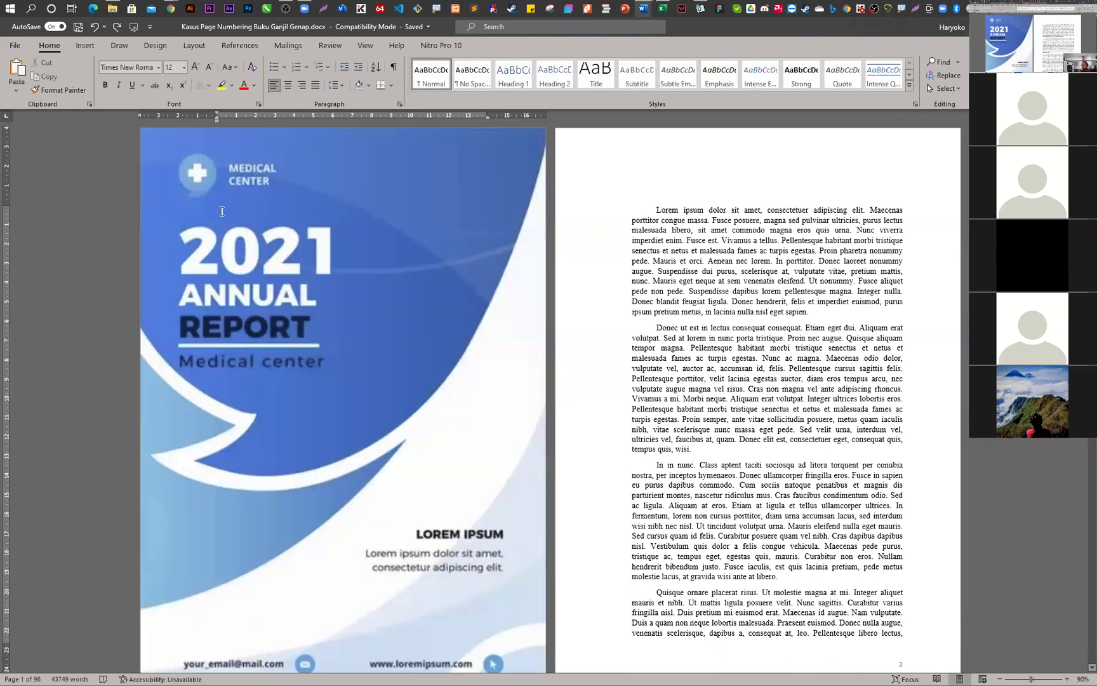
click(188, 46)
click(144, 61)
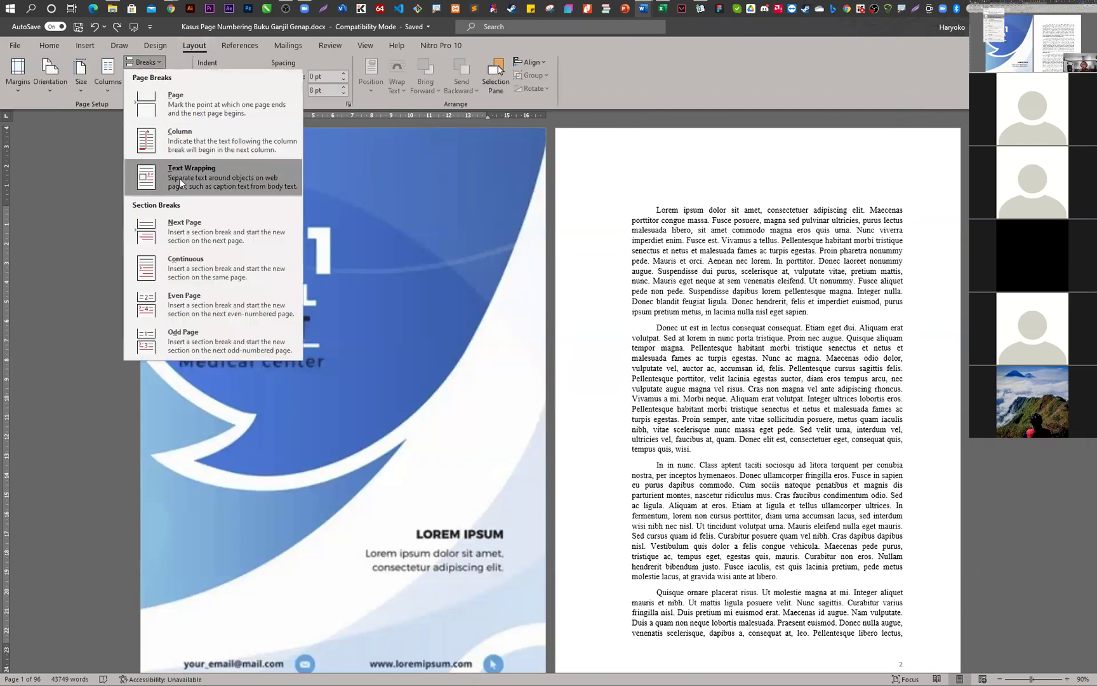
click(202, 224)
- Move the cover picture from page 2 onto the empty first page so it fills that page, and check the pages that follow
click(681, 276)
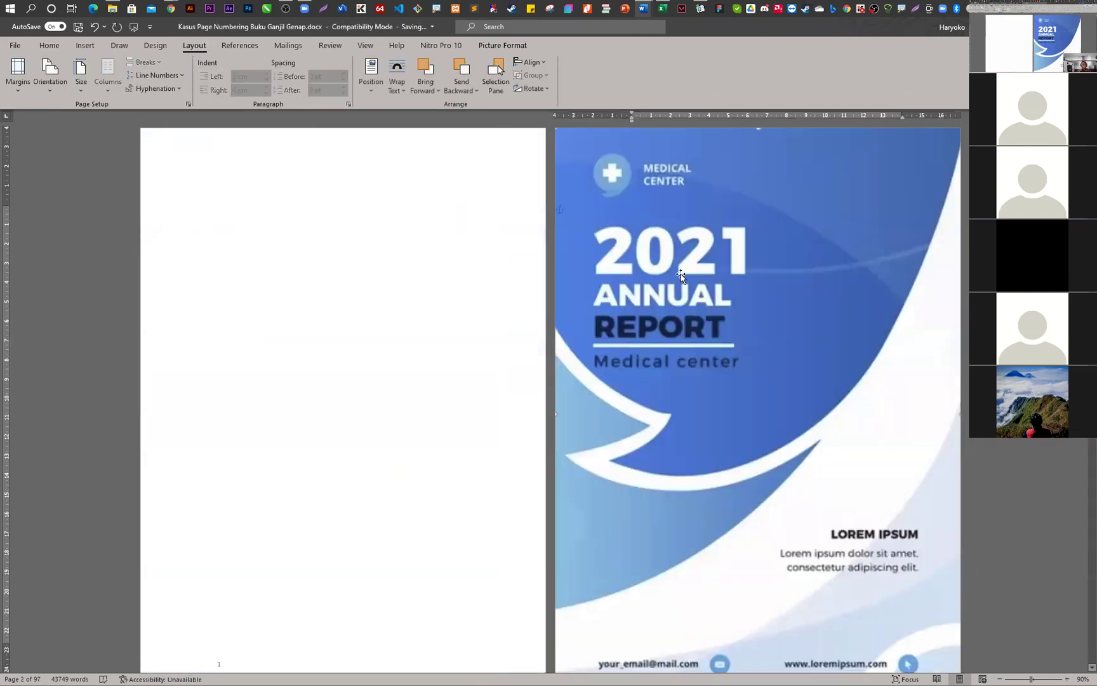
drag(713, 252, 305, 240)
scroll(379, 282, down, 6)
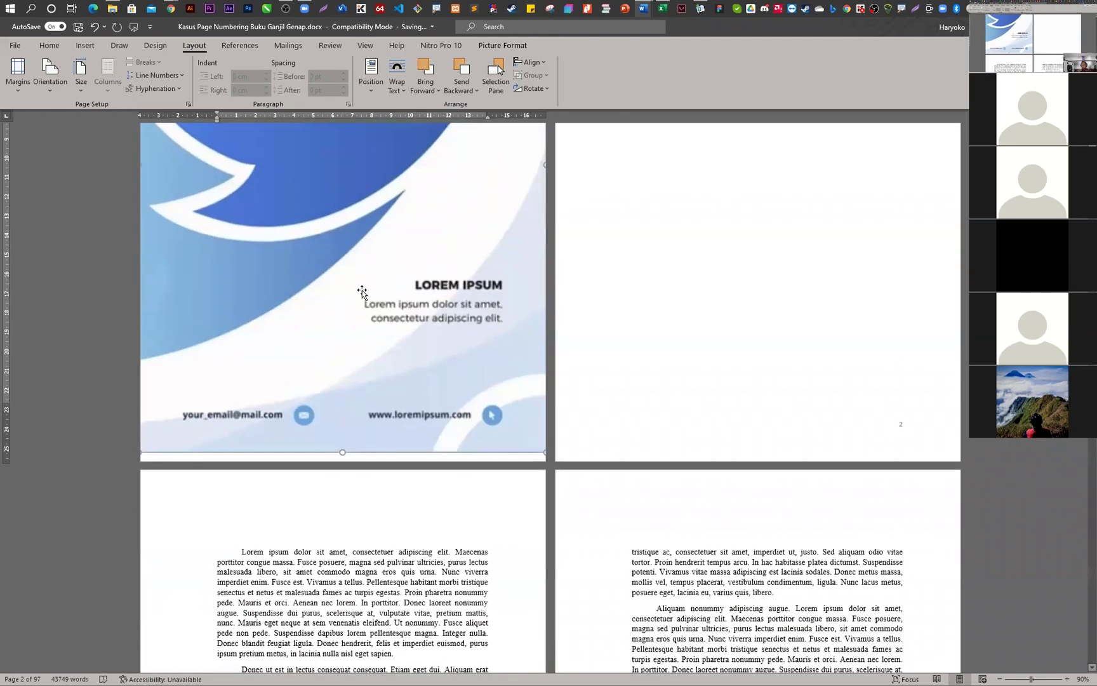
scroll(406, 327, up, 5)
scroll(588, 399, down, 6)
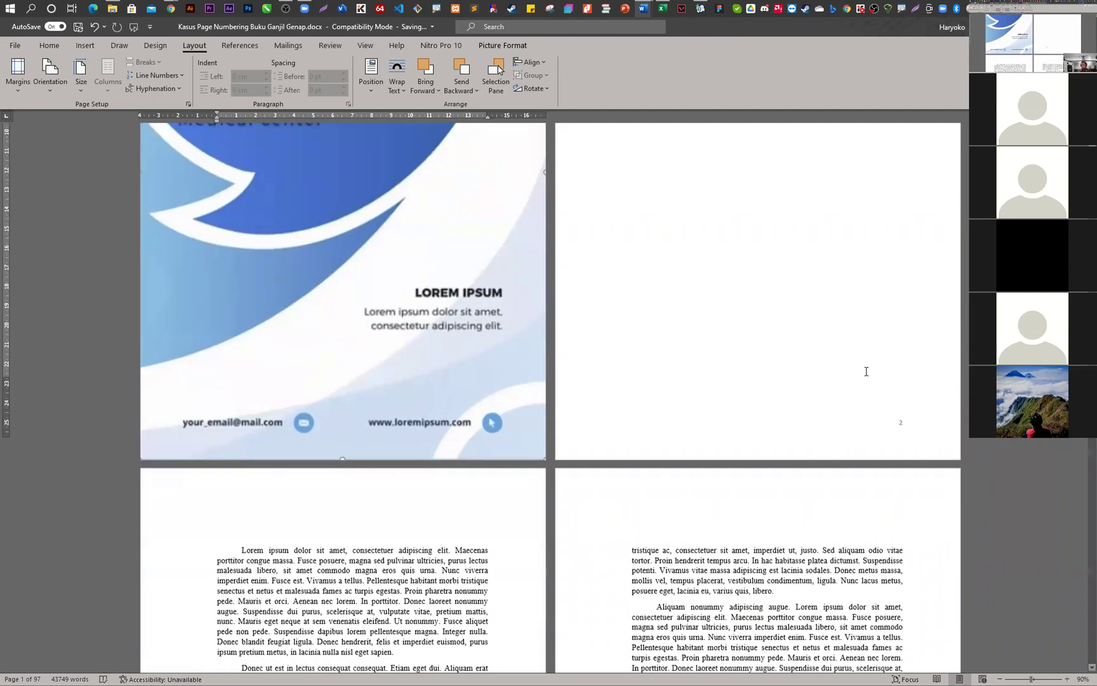
scroll(620, 436, down, 8)
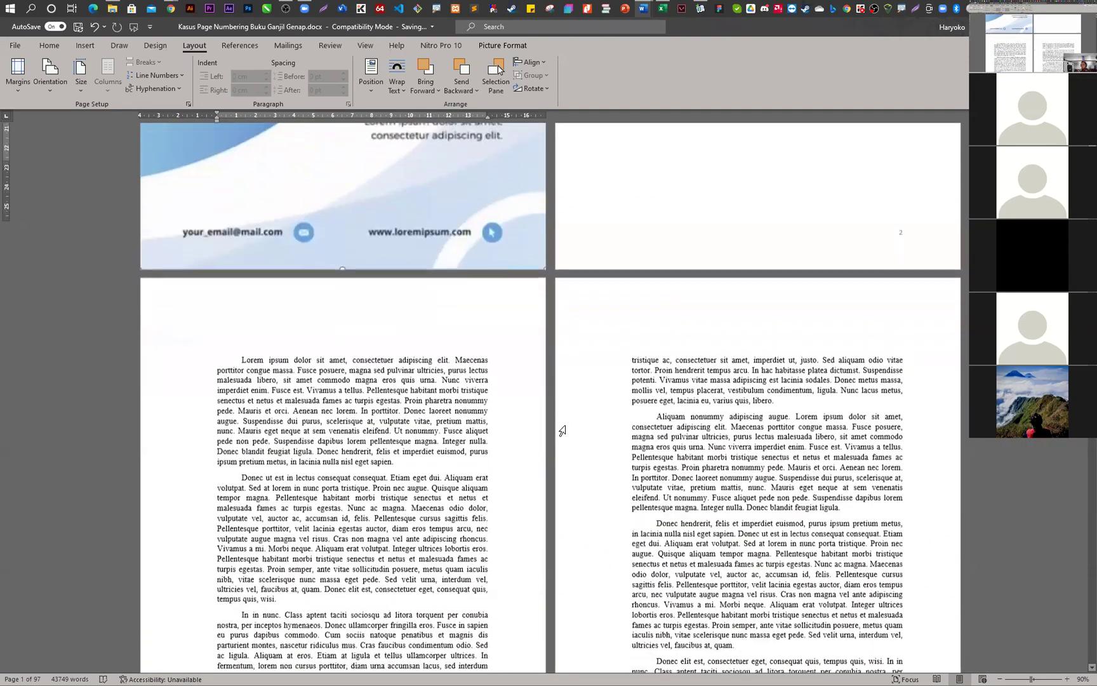
scroll(567, 430, up, 10)
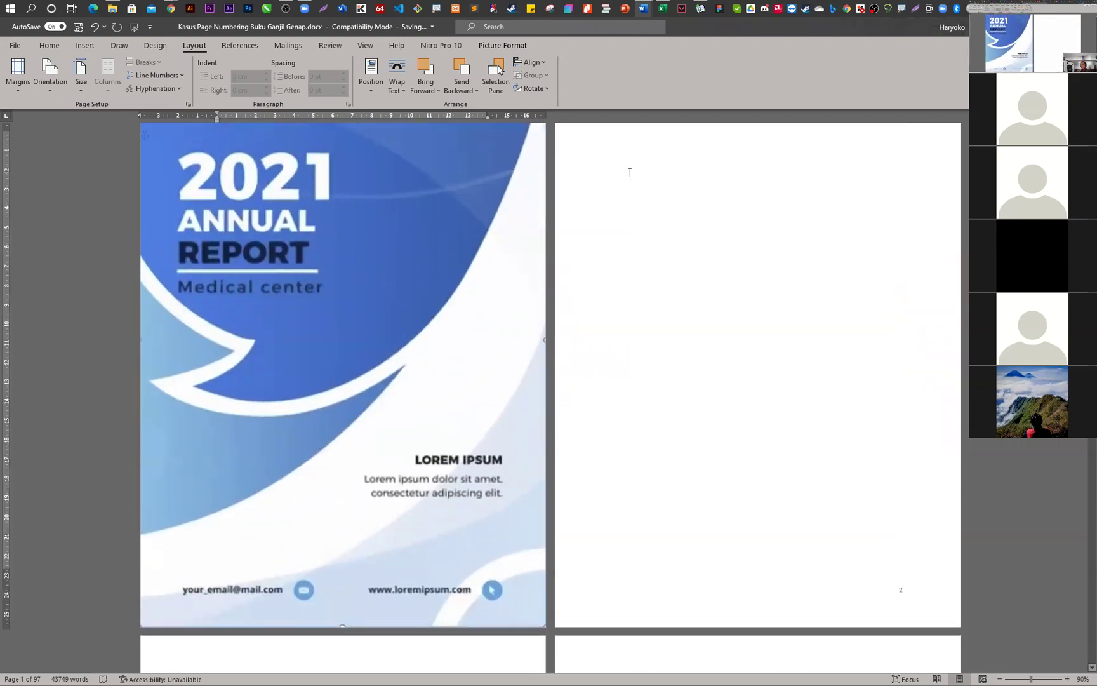
- Delete the break on blank page 2 and insert a new page break before the first body paragraph
click(630, 172)
scroll(632, 184, up, 1)
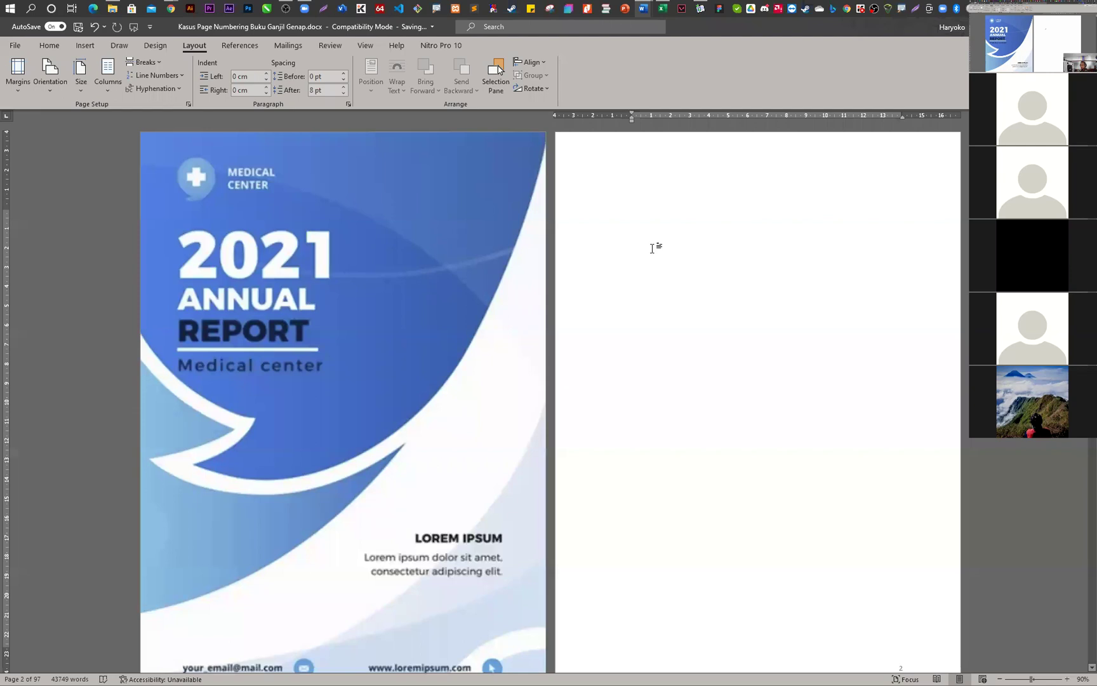
key(Delete)
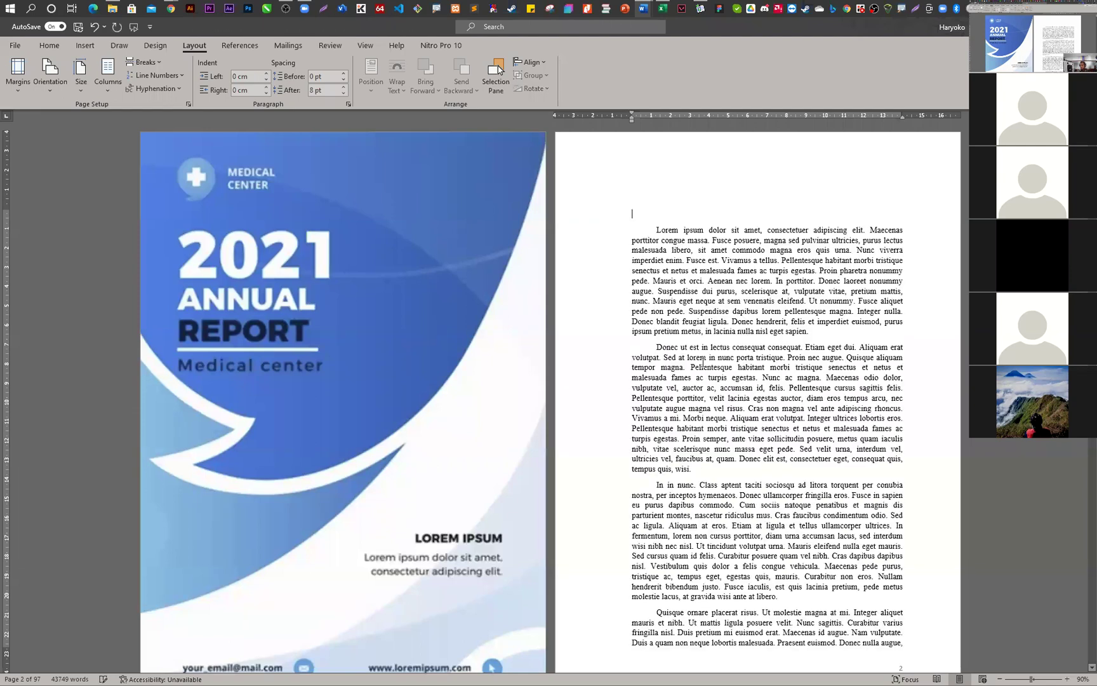
scroll(703, 360, down, 3)
scroll(702, 362, up, 3)
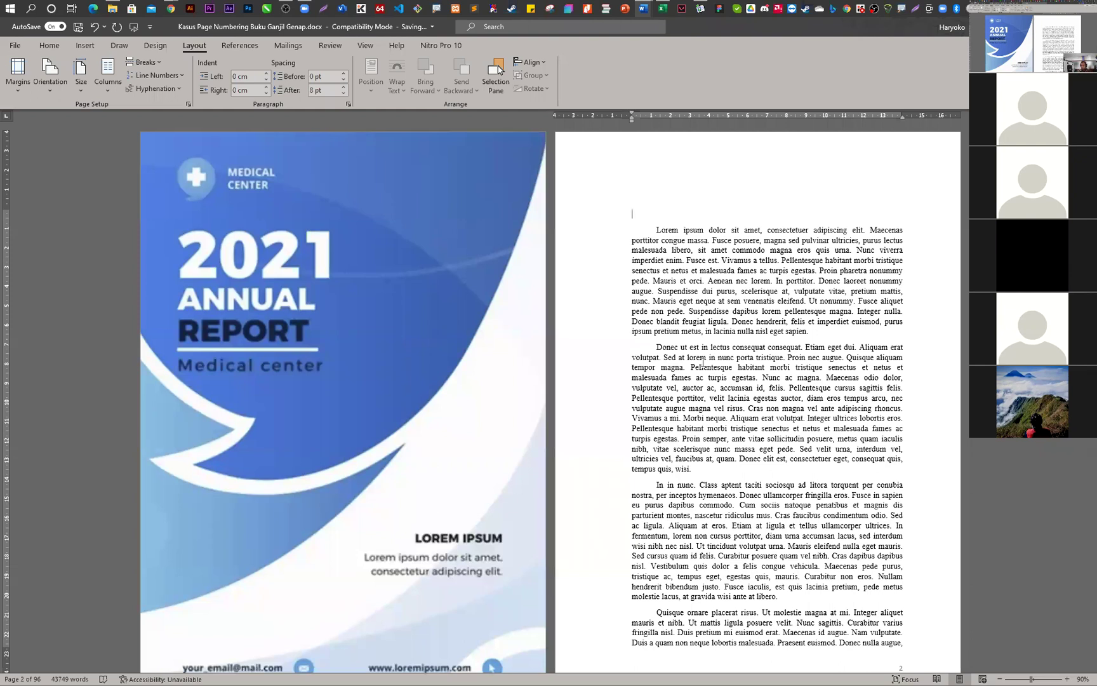
scroll(703, 362, down, 1)
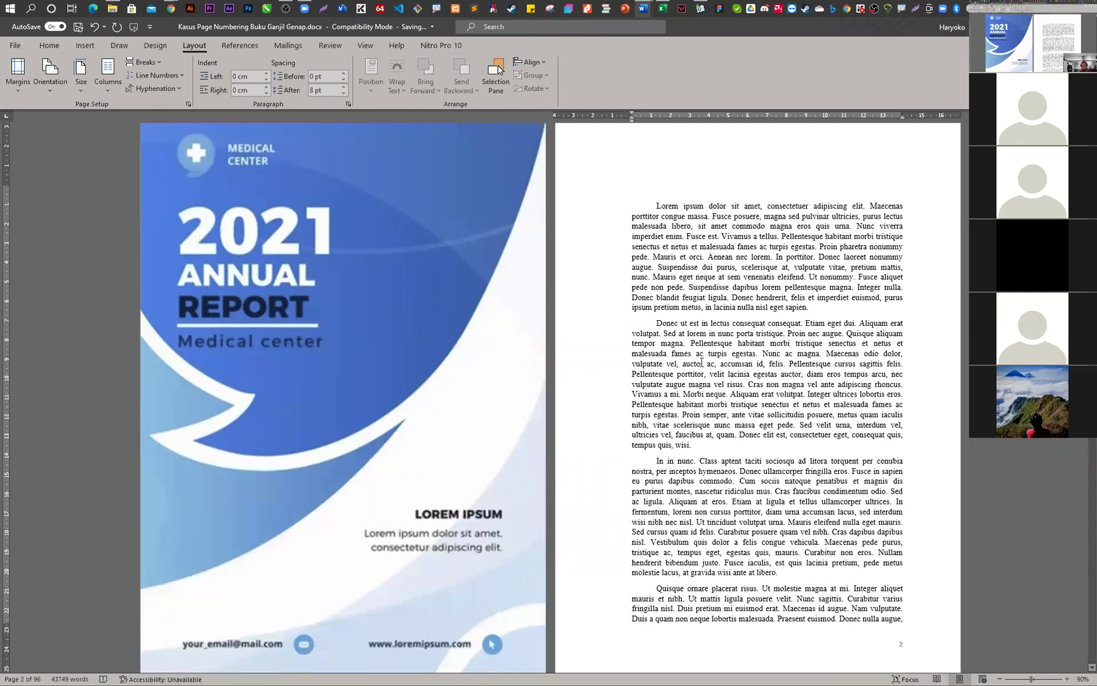
key(ctrl+Return)
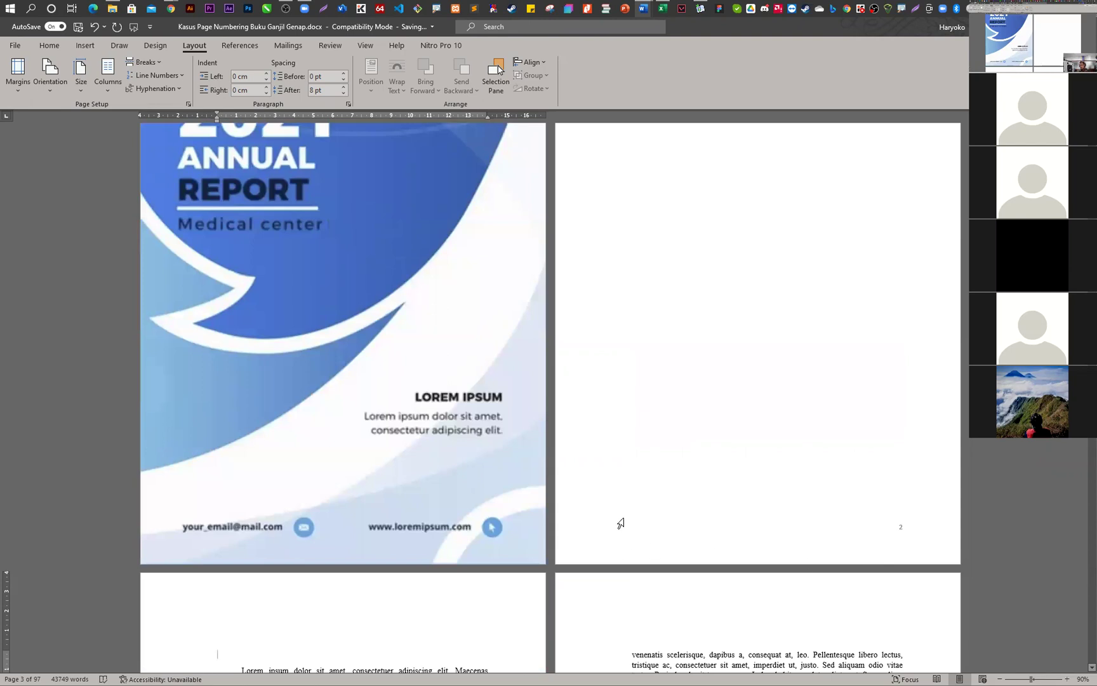
click(279, 395)
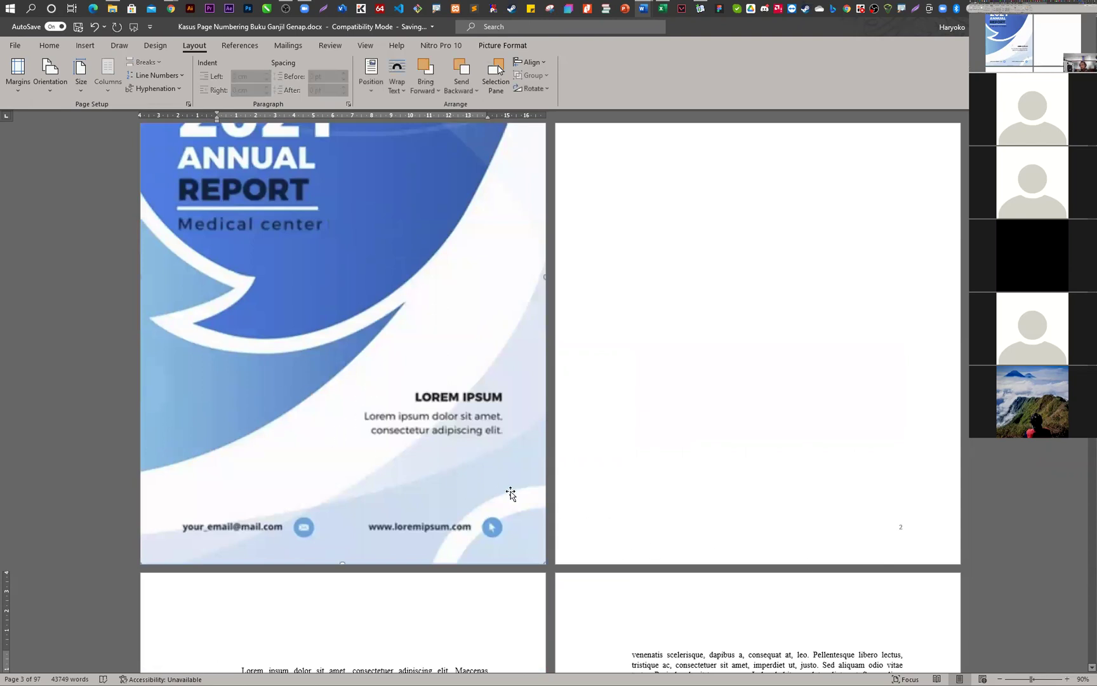
scroll(510, 493, up, 3)
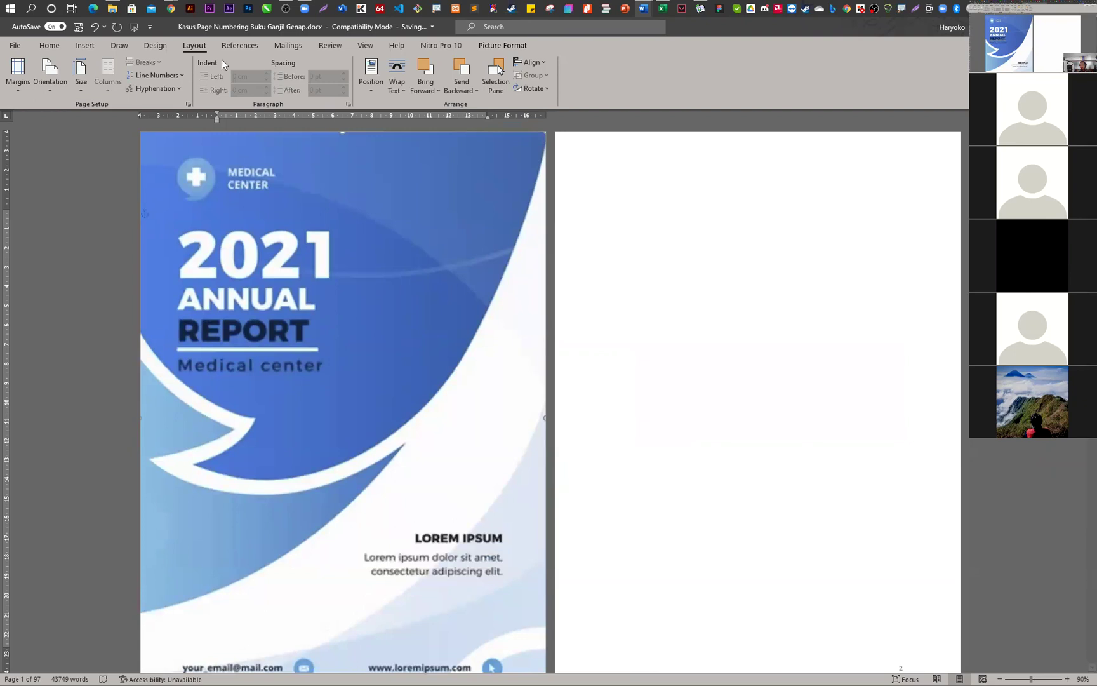
click(85, 46)
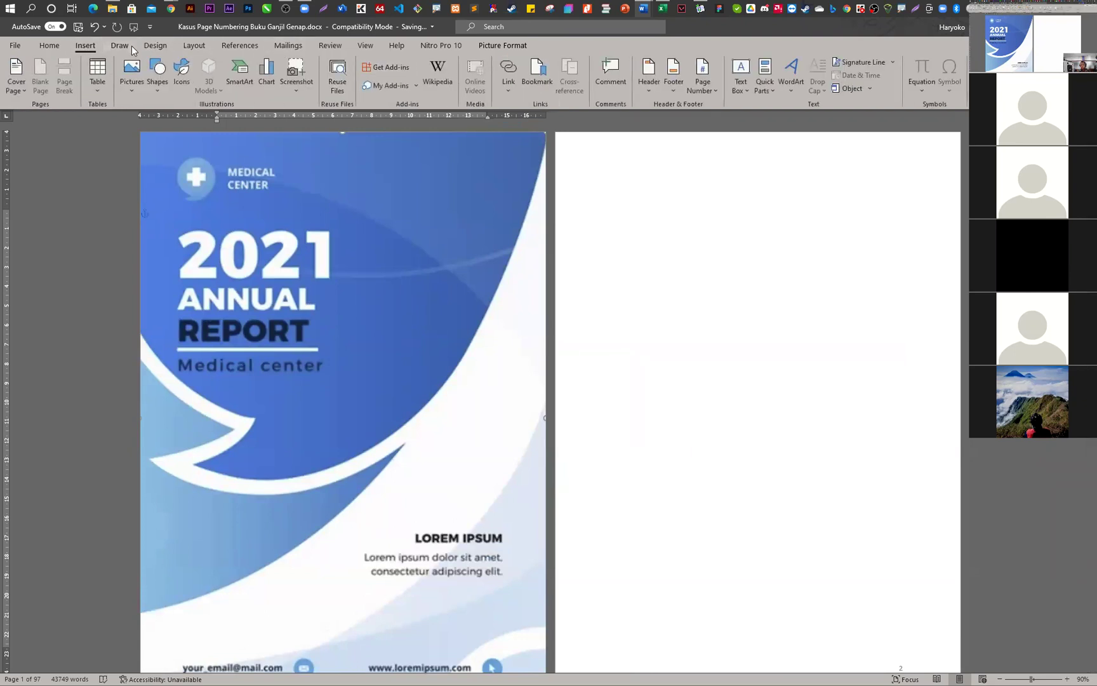
click(703, 80)
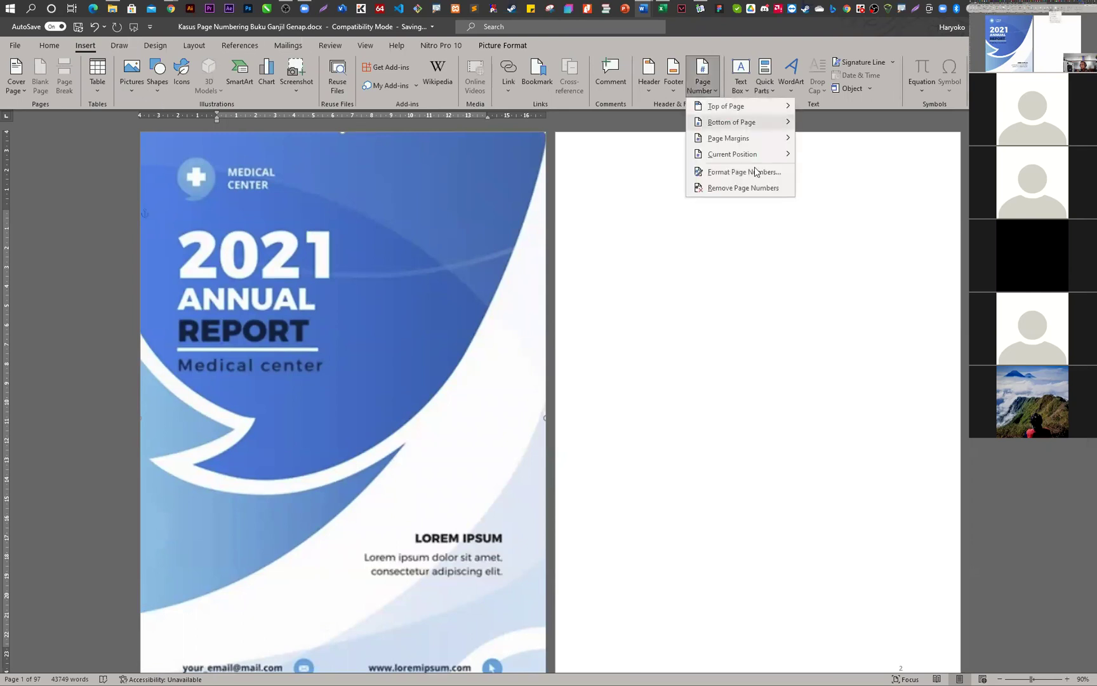
click(732, 439)
scroll(732, 438, down, 3)
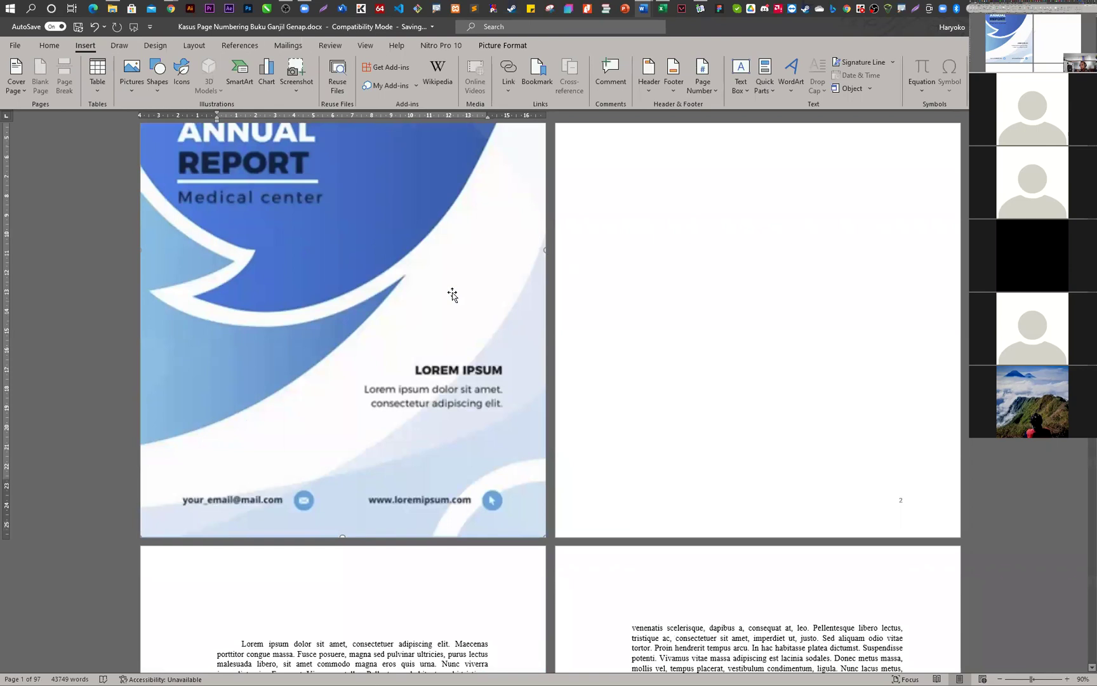
double_click(357, 295)
scroll(355, 294, up, 2)
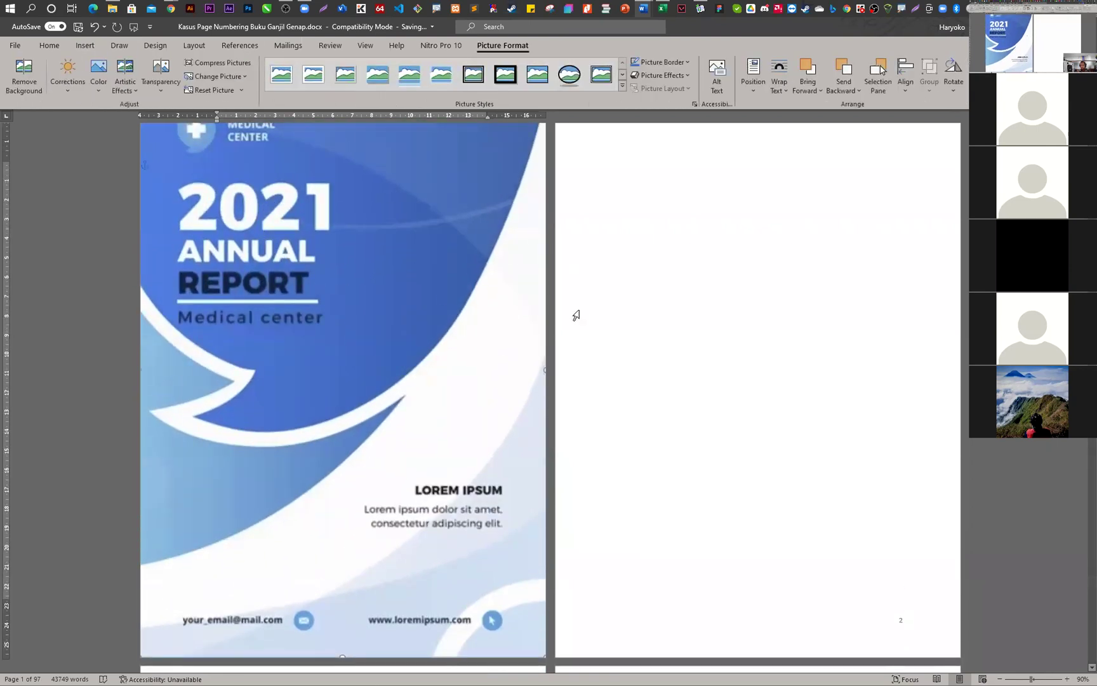
right_click(598, 322)
right_click(618, 178)
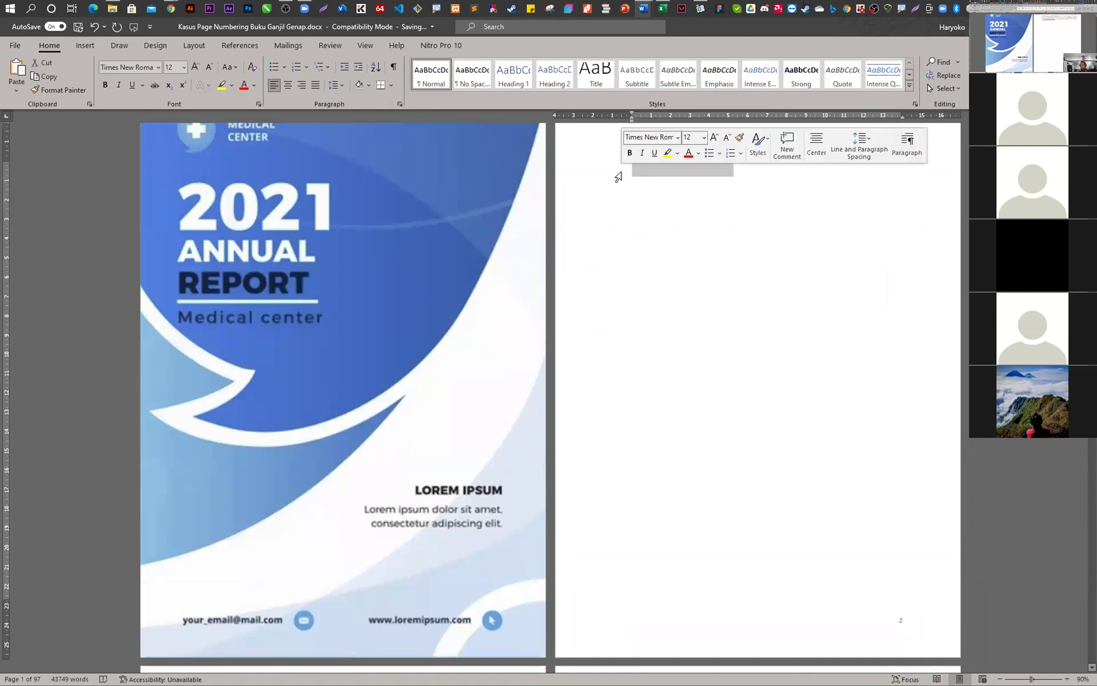
click(640, 173)
- Open the footers for editing and unlink section 2's even page header and footer from the previous section
scroll(756, 448, down, 3)
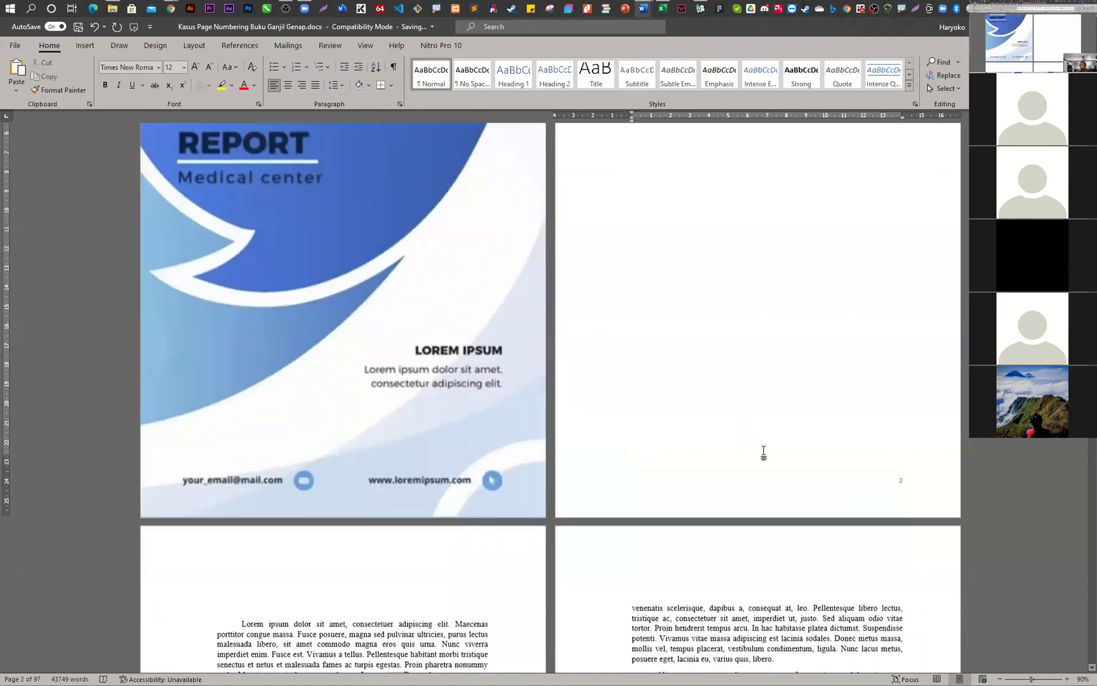
scroll(902, 482, down, 3)
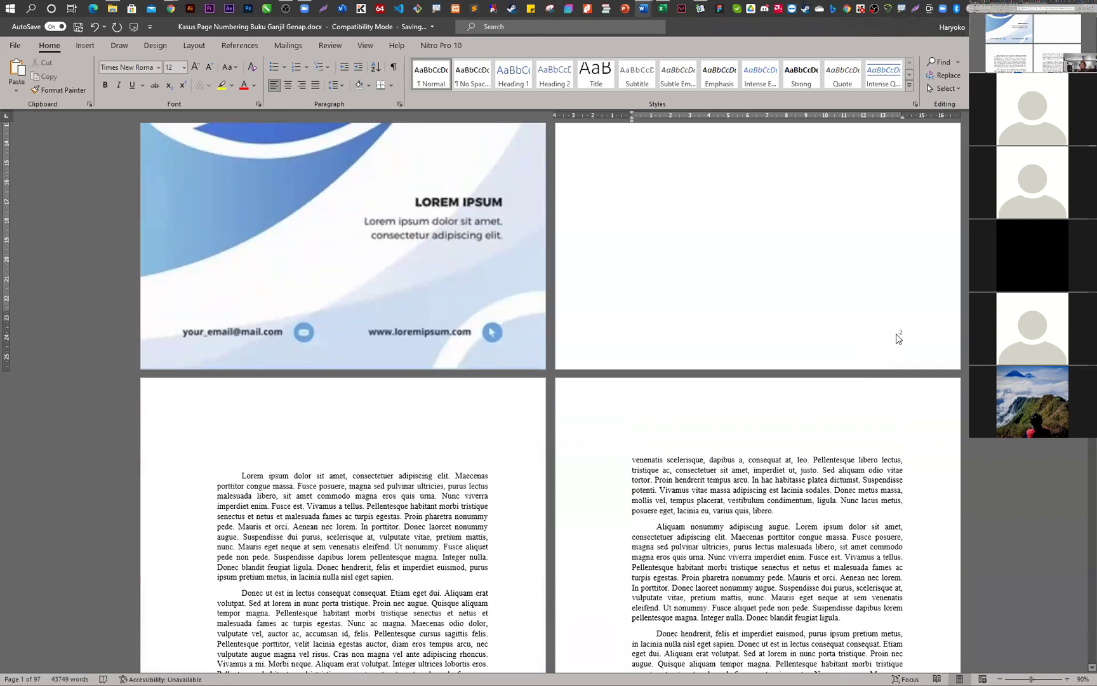
scroll(899, 338, down, 7)
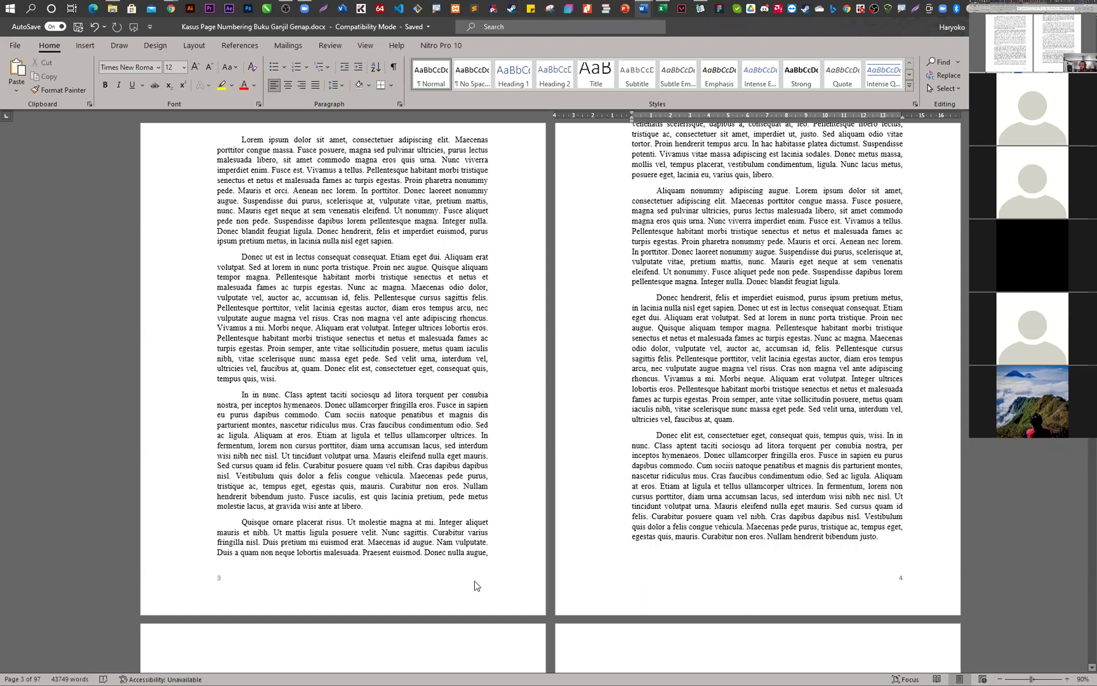
double_click(221, 586)
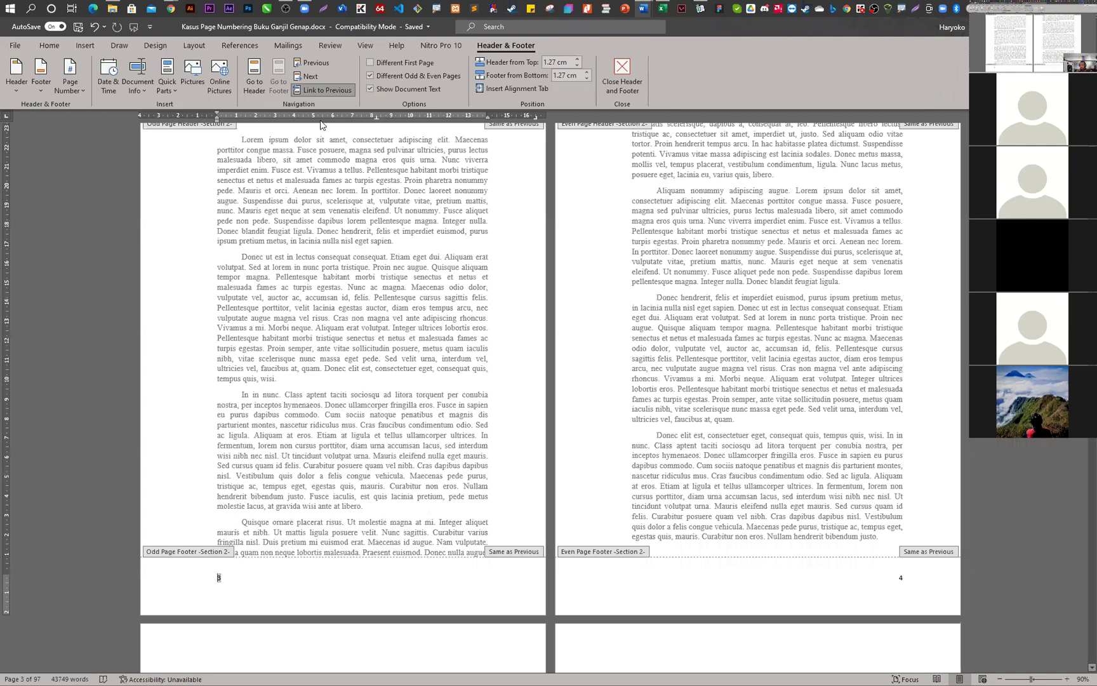
scroll(490, 455, up, 6)
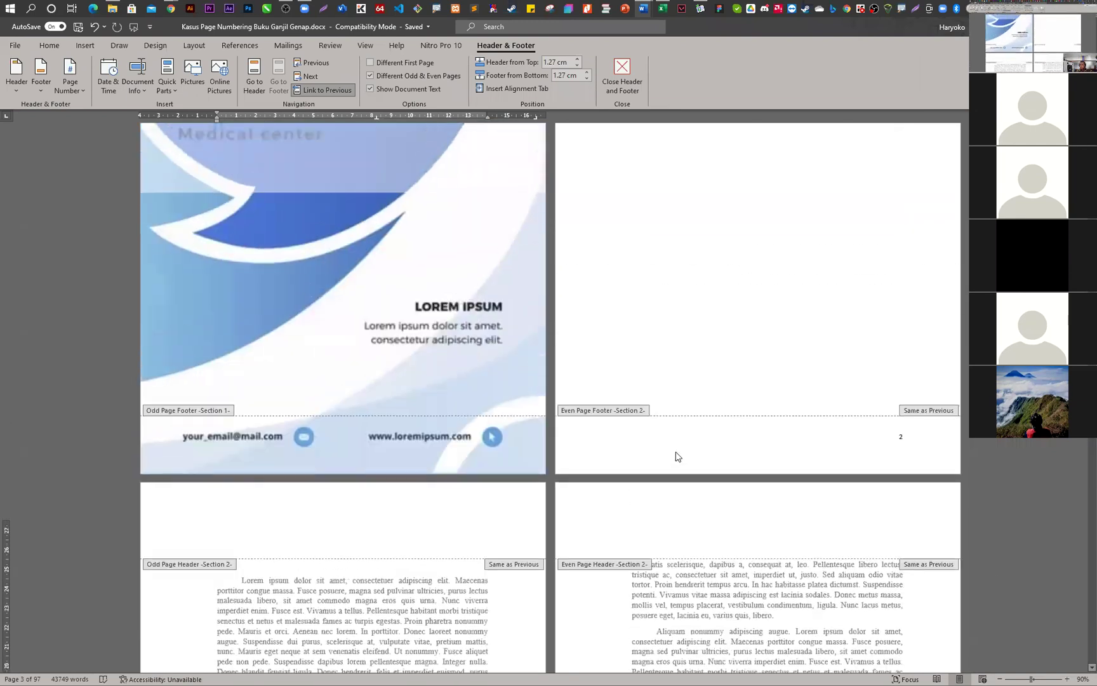
scroll(752, 368, up, 3)
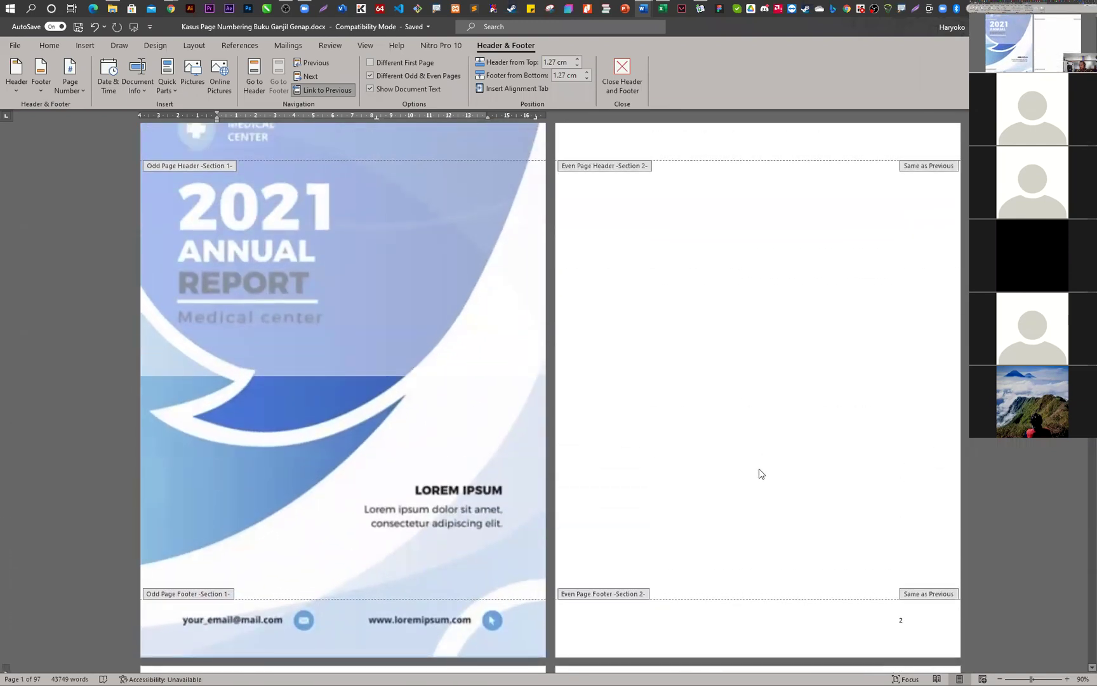
click(708, 145)
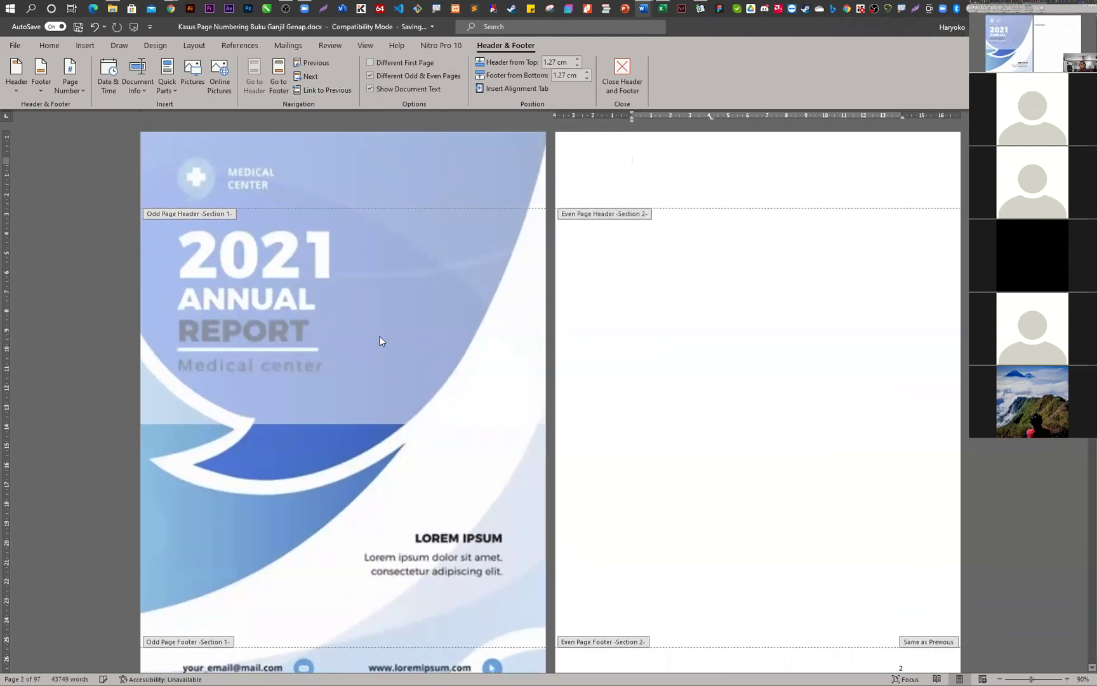
scroll(644, 412, down, 3)
click(798, 534)
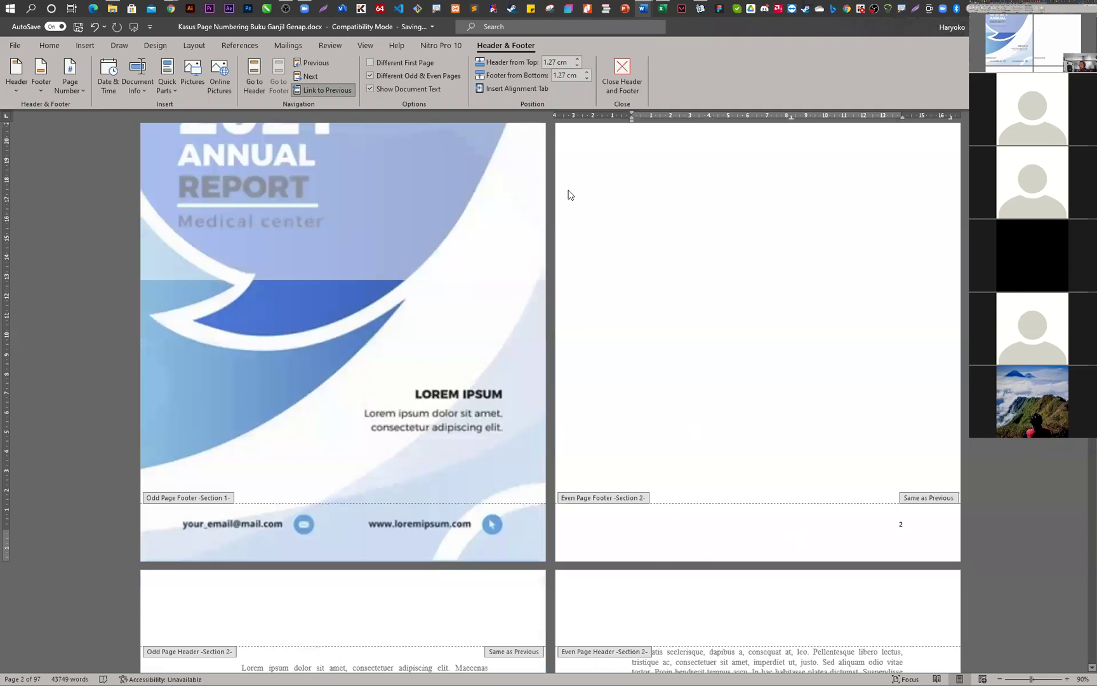
click(326, 90)
scroll(326, 362, up, 3)
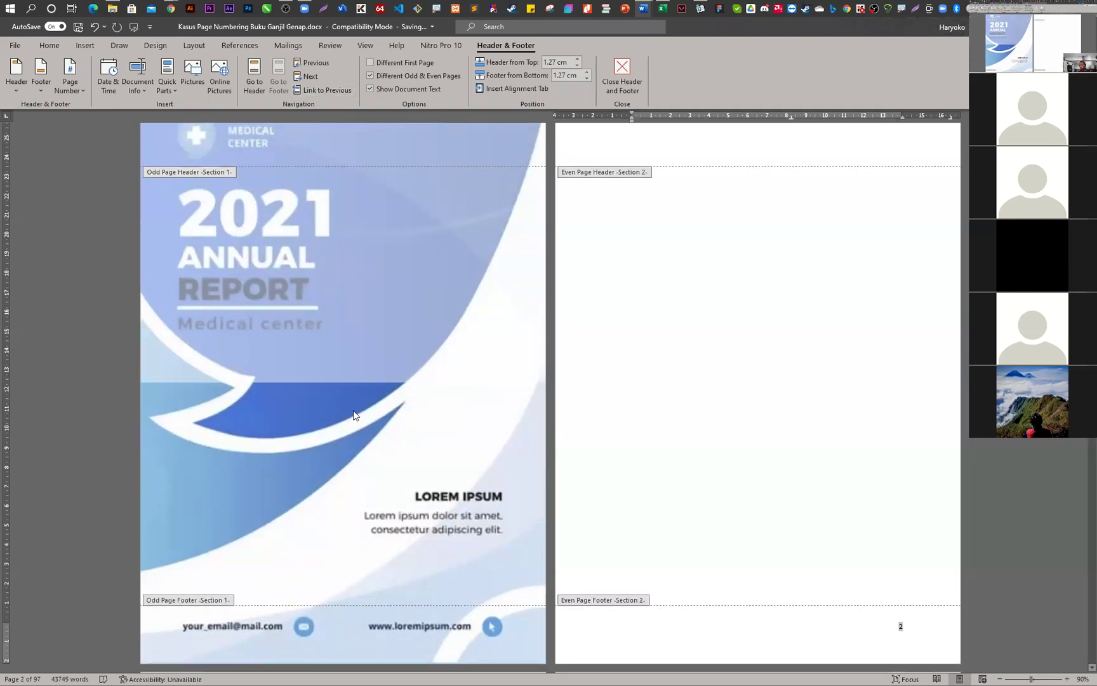
- Delete the page number from section 2's even page footer on the blank page beside the cover
click(895, 636)
click(915, 626)
double_click(910, 626)
key(Delete)
click(617, 627)
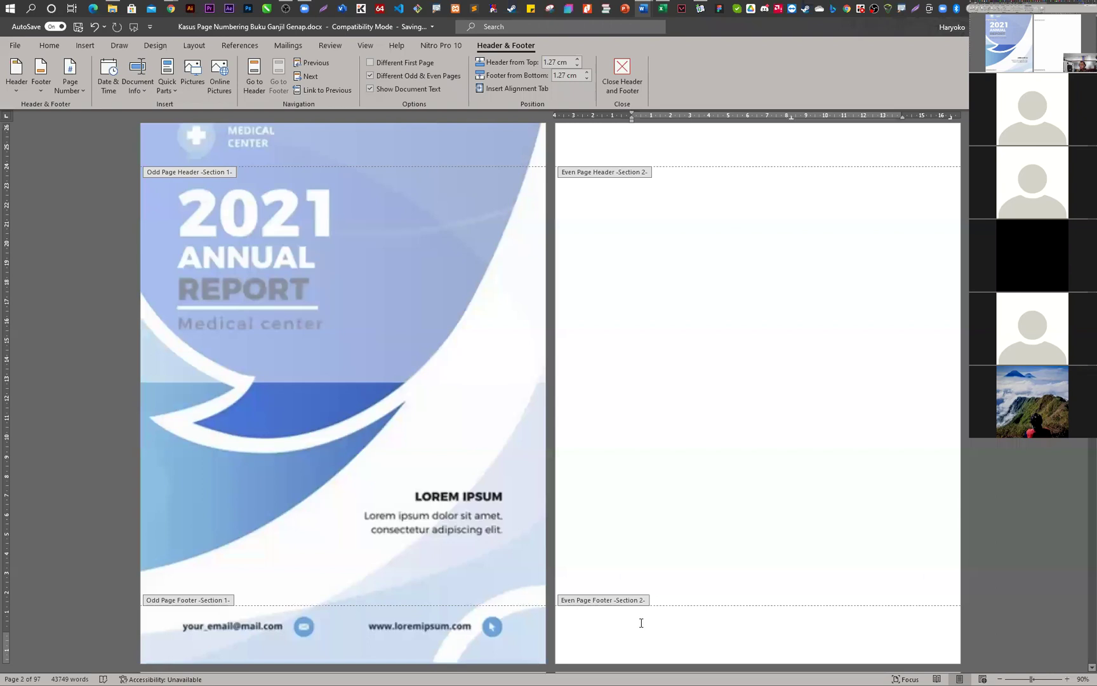
- Insert a Plain Number 1 bottom-of-page number in the footer of the blank page beside the cover
click(89, 47)
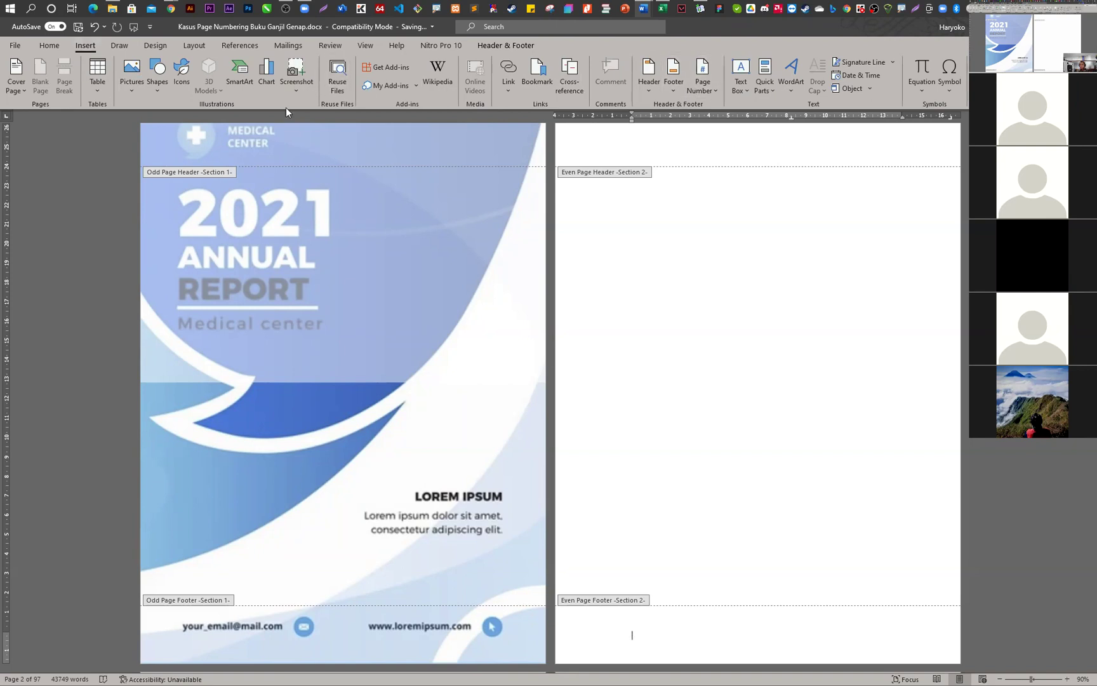
click(702, 81)
mouse_move(732, 121)
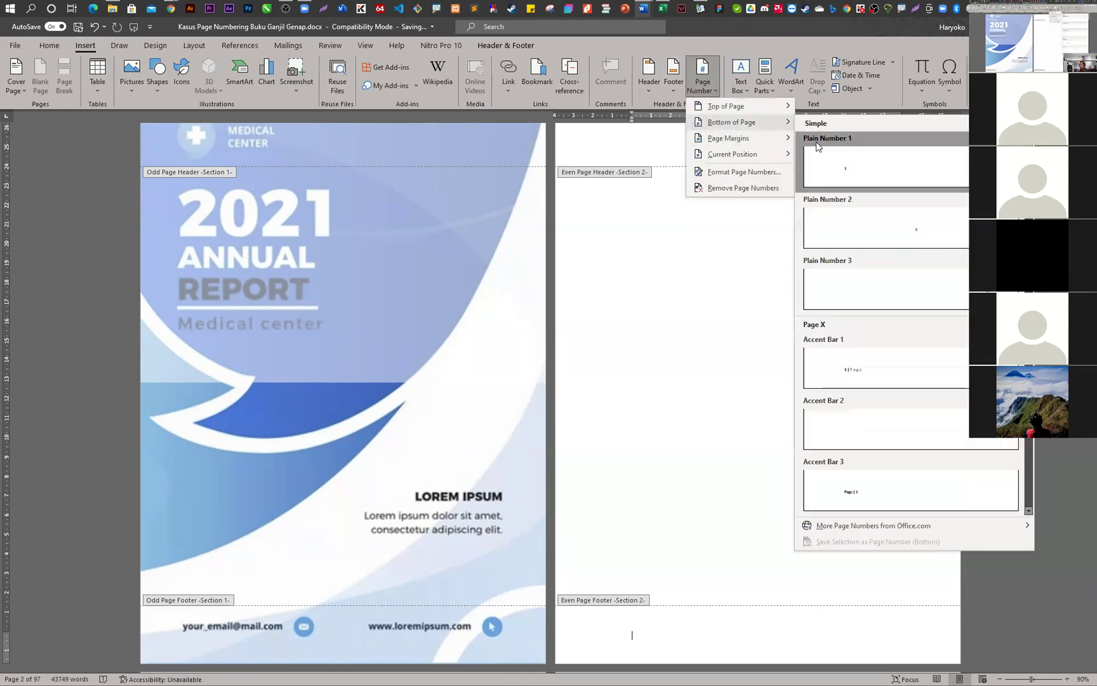
click(830, 171)
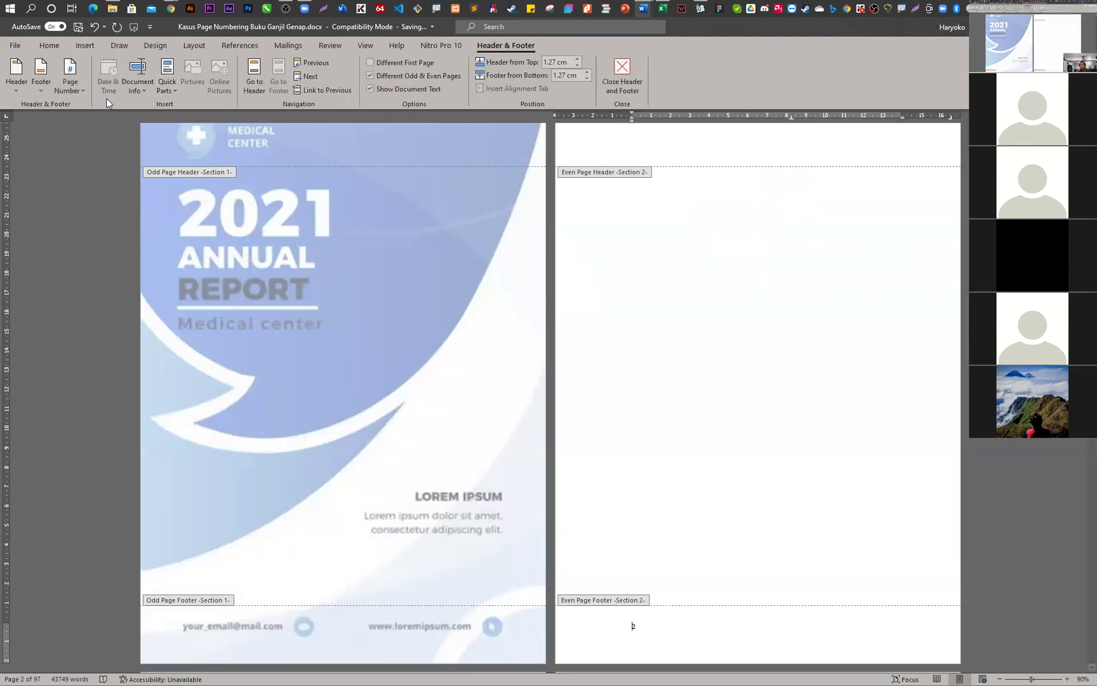
- Restart section 2's page numbering at 1 and check the numbers on the blank page and following pages
click(73, 90)
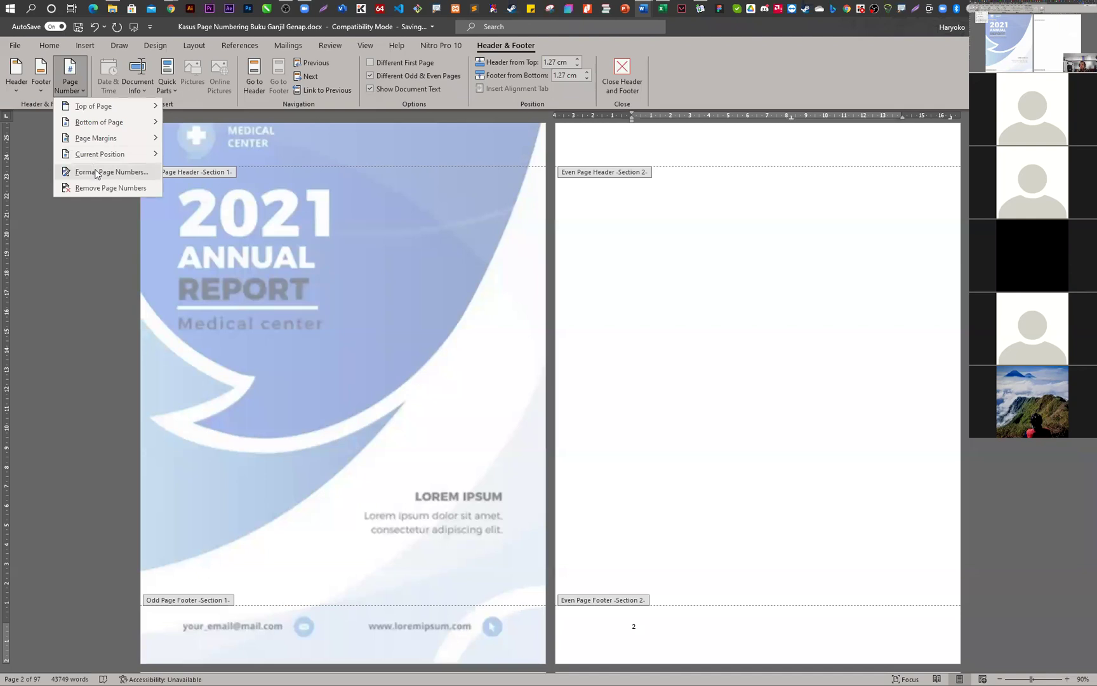
click(96, 172)
click(551, 387)
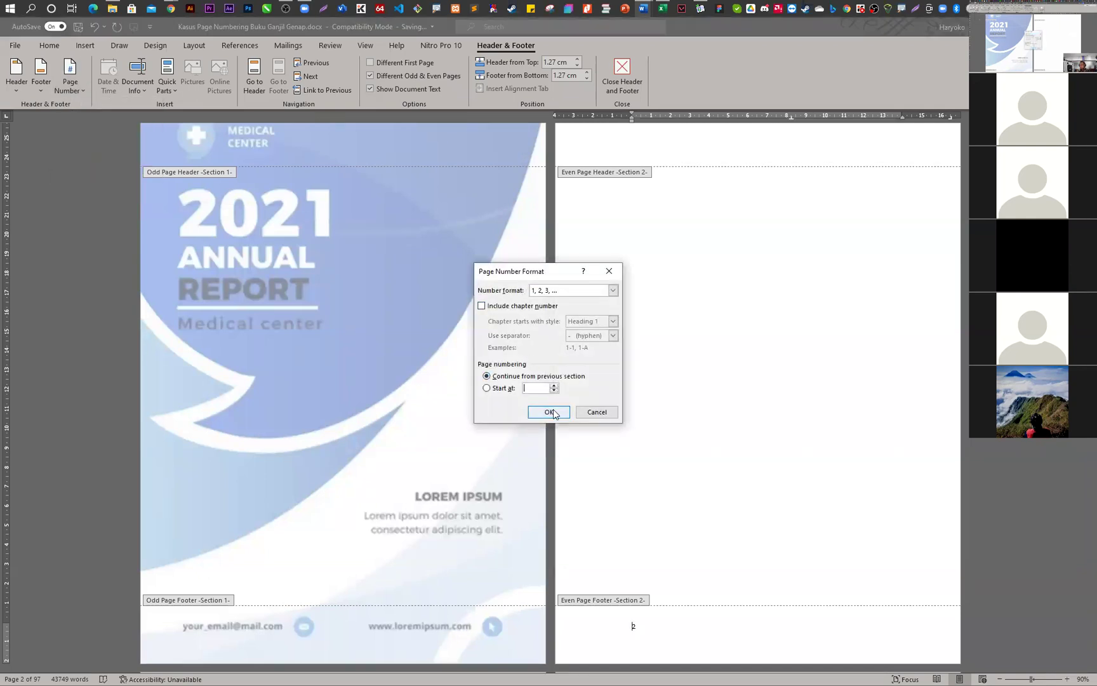
click(548, 411)
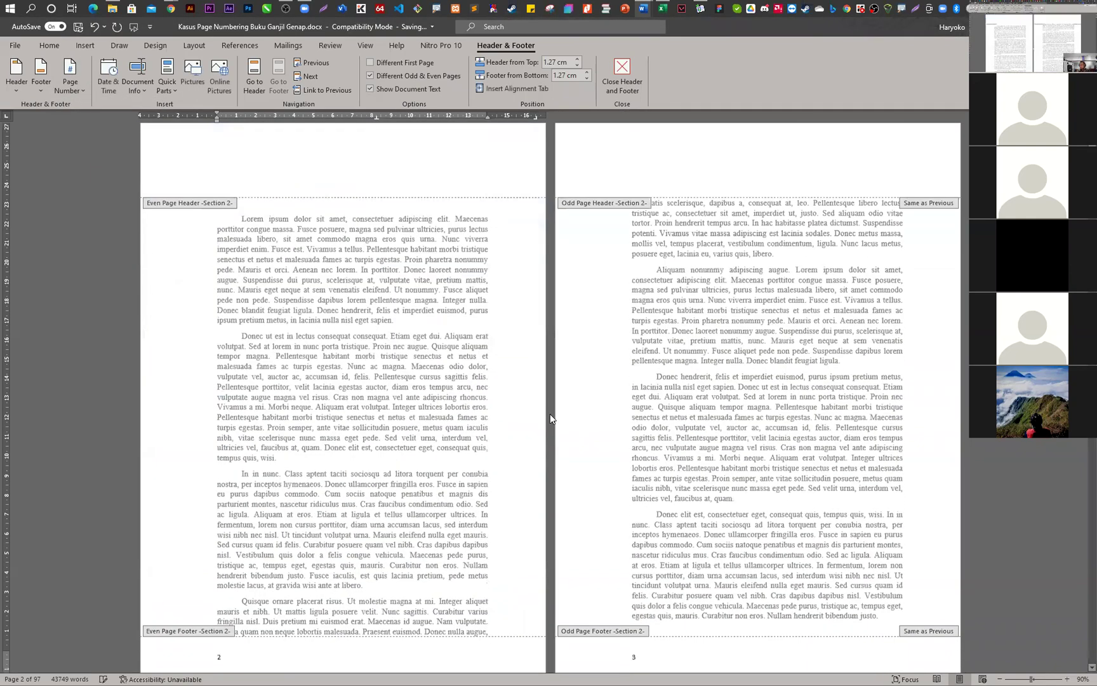
scroll(543, 404, up, 5)
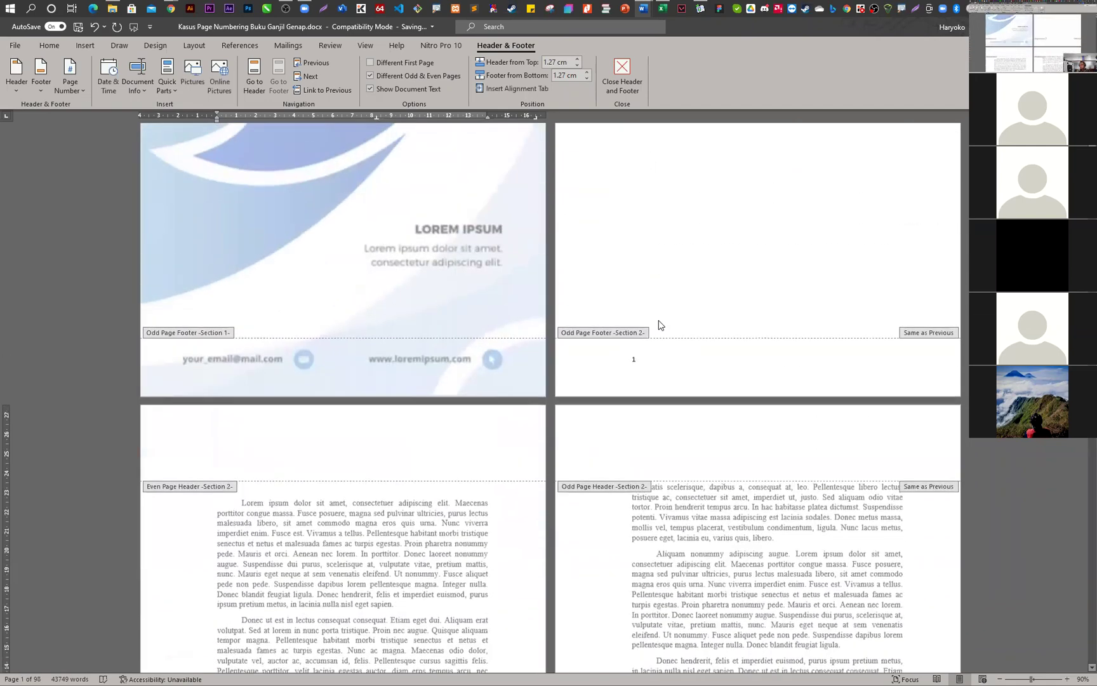
scroll(661, 466, up, 1)
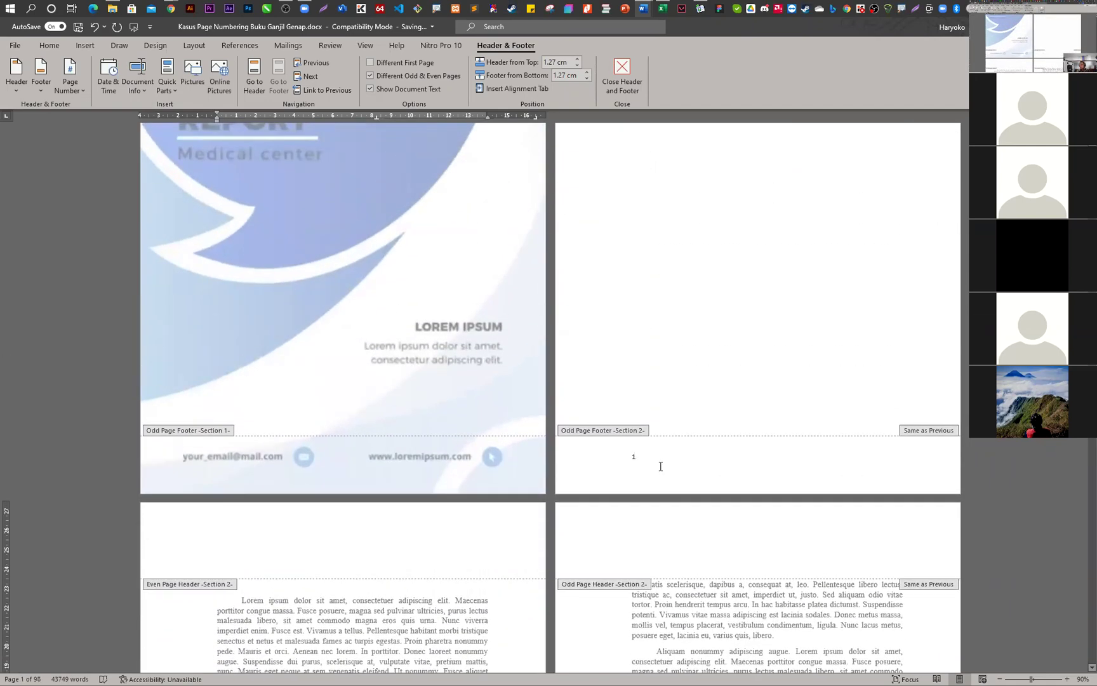
- Replace the page number in section 2's even page footer with the Plain Number 3 bottom-of-page style, and close footer editing
scroll(660, 466, down, 10)
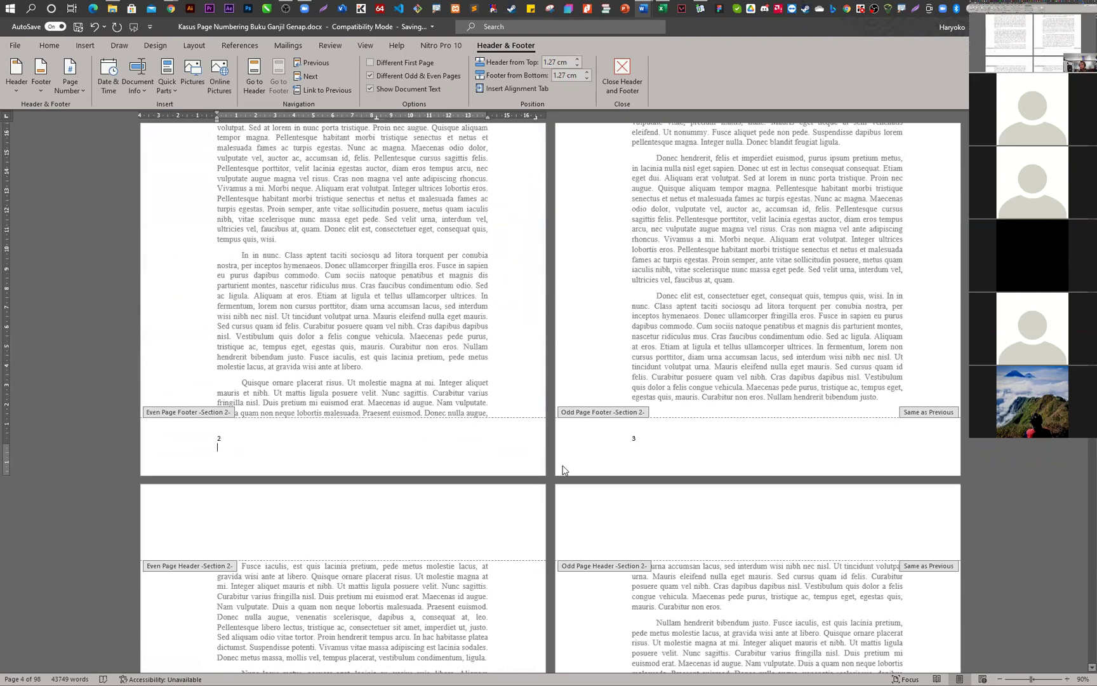
scroll(445, 477, up, 10)
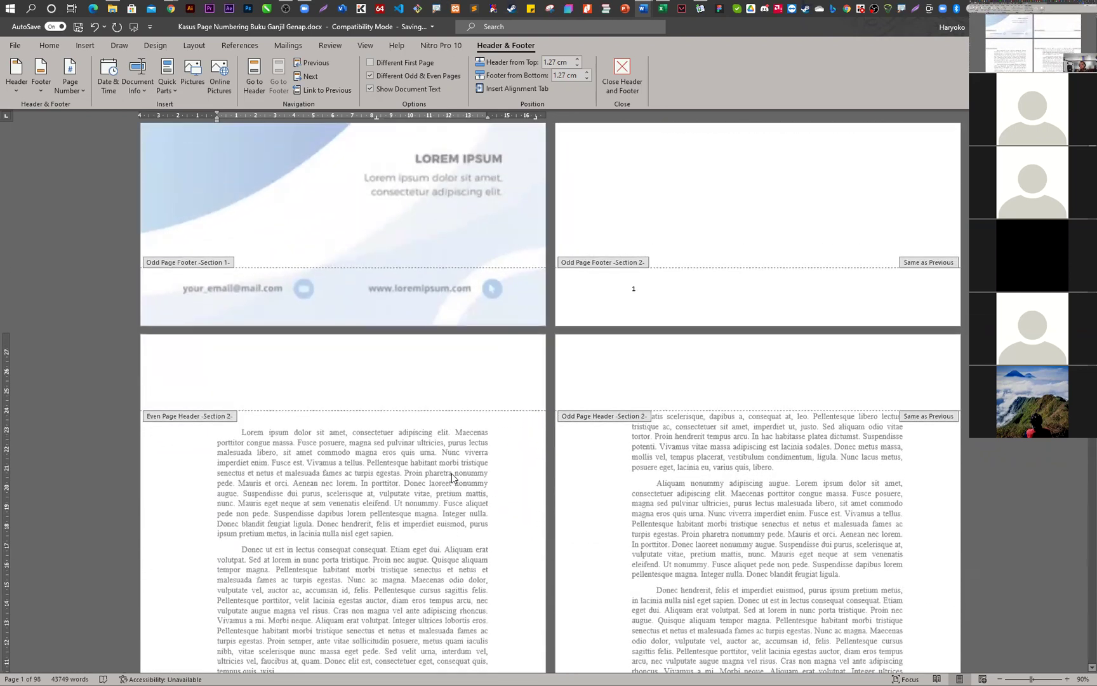
scroll(452, 477, down, 3)
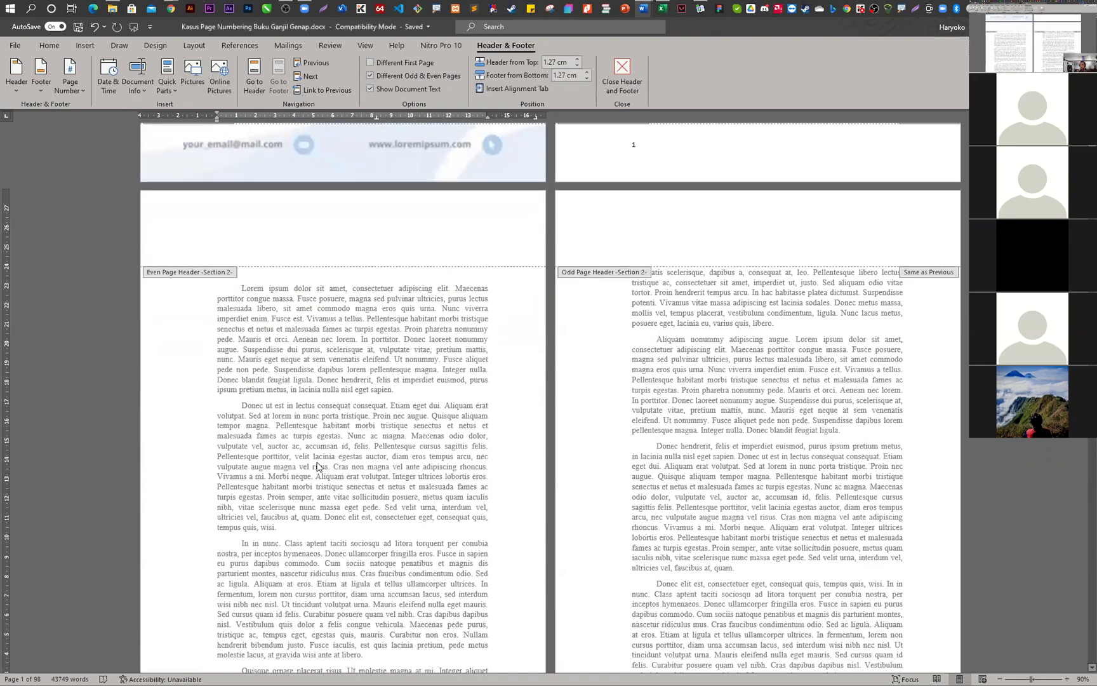
scroll(318, 467, down, 3)
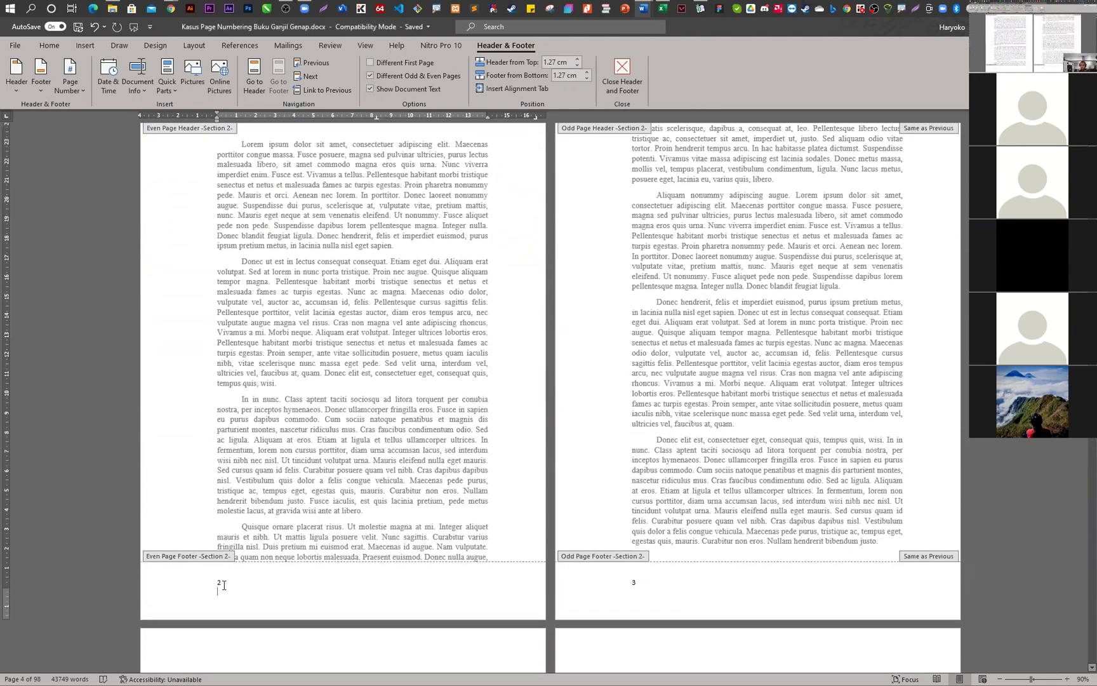
key(BackSpace)
click(70, 79)
mouse_move(133, 125)
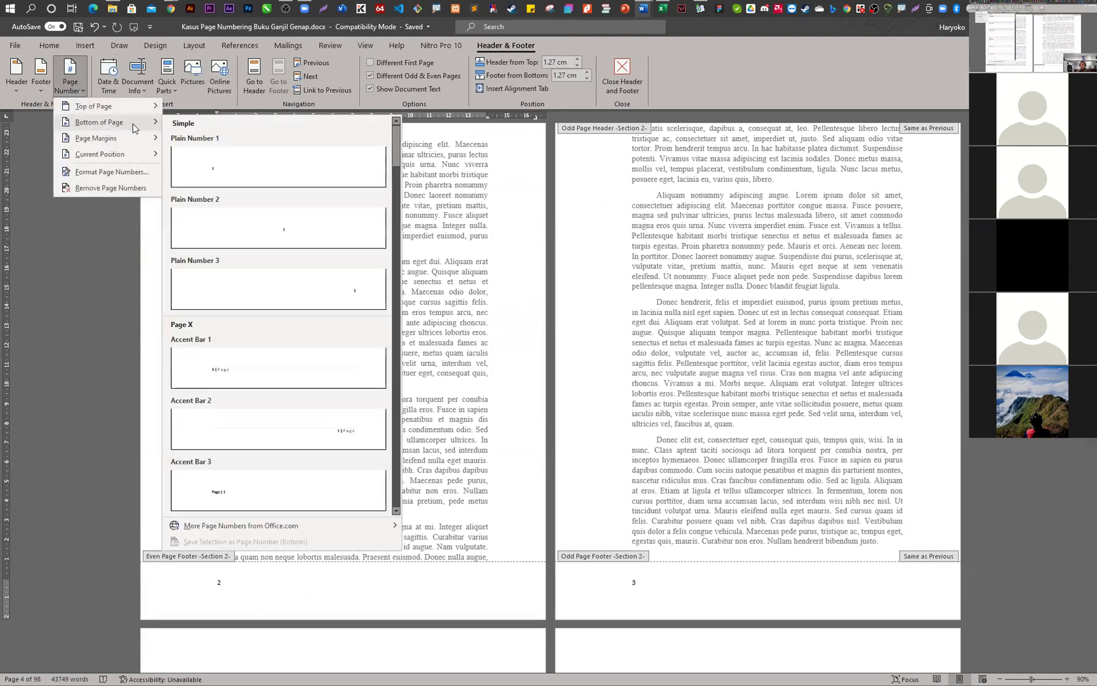
click(345, 291)
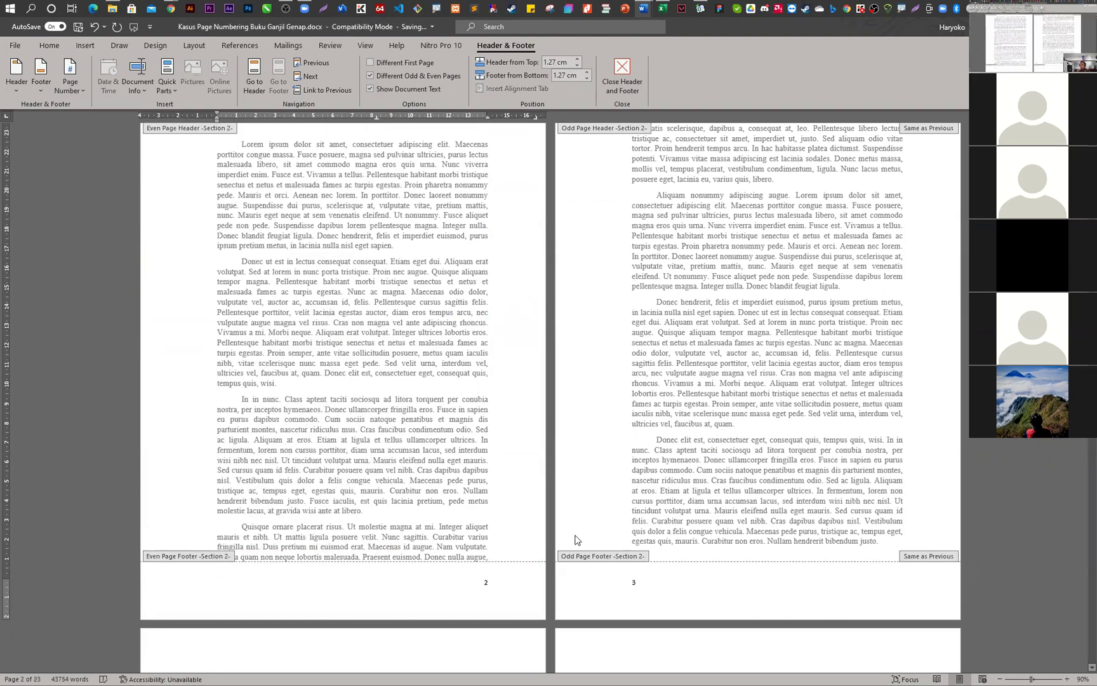
scroll(575, 539, down, 3)
scroll(571, 537, down, 3)
click(623, 89)
- Examine the alternating odd and even page numbers from the first text pages through to the back cover
scroll(570, 537, up, 7)
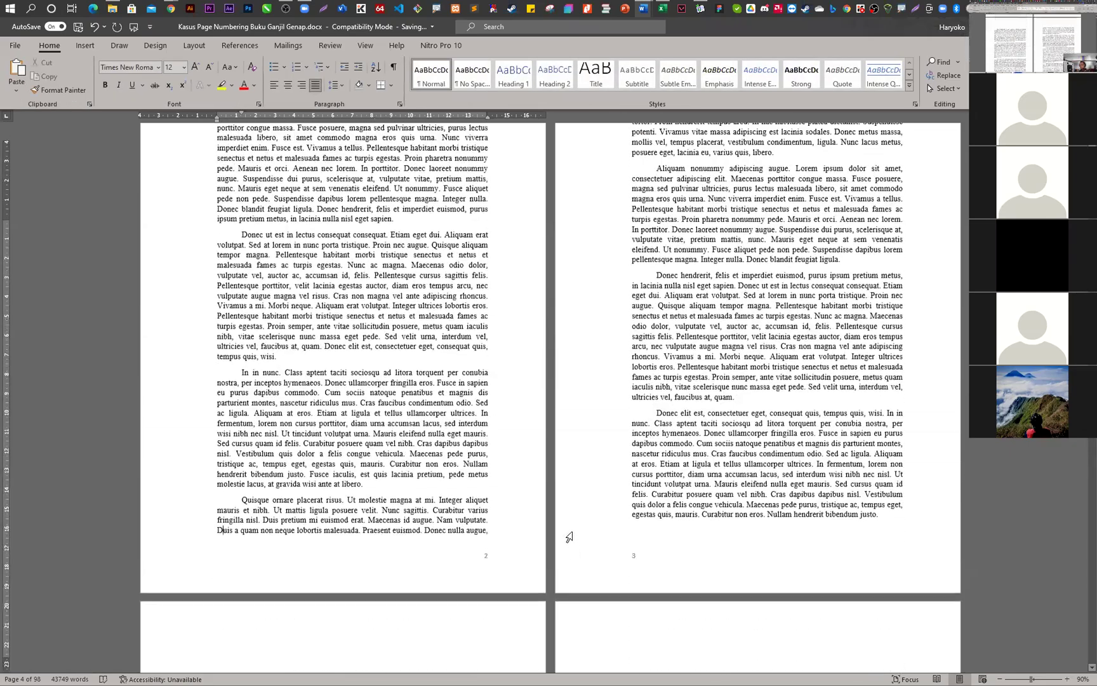
scroll(570, 537, down, 6)
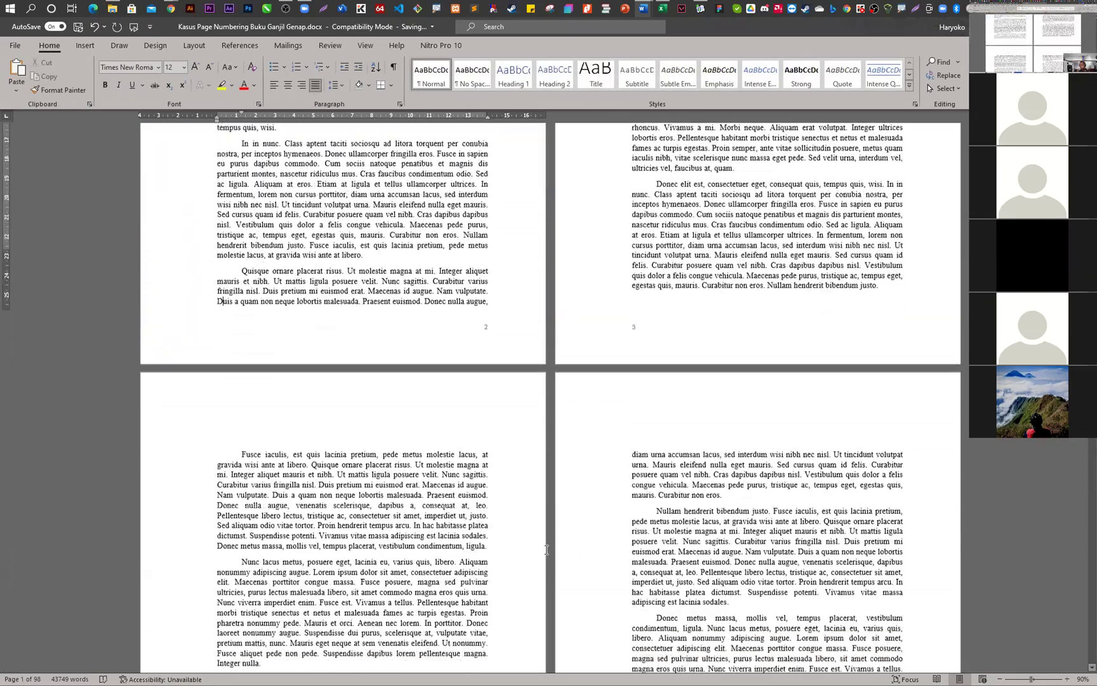
scroll(490, 326, down, 2)
scroll(486, 346, up, 5)
scroll(470, 405, down, 15)
scroll(459, 454, down, 20)
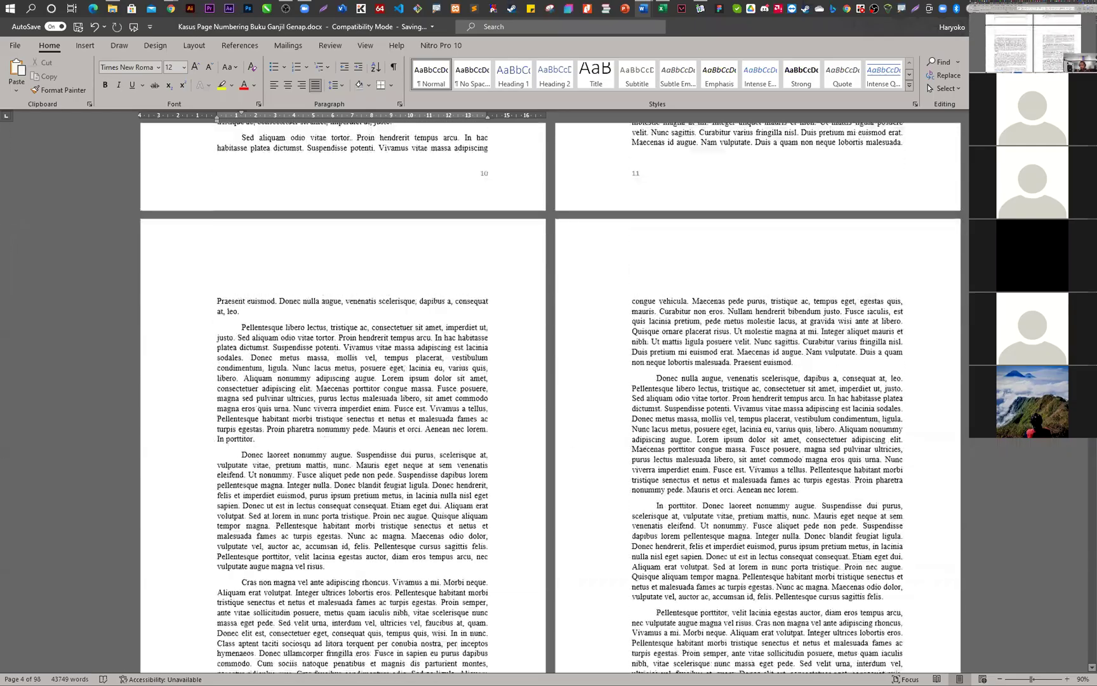
scroll(468, 462, down, 20)
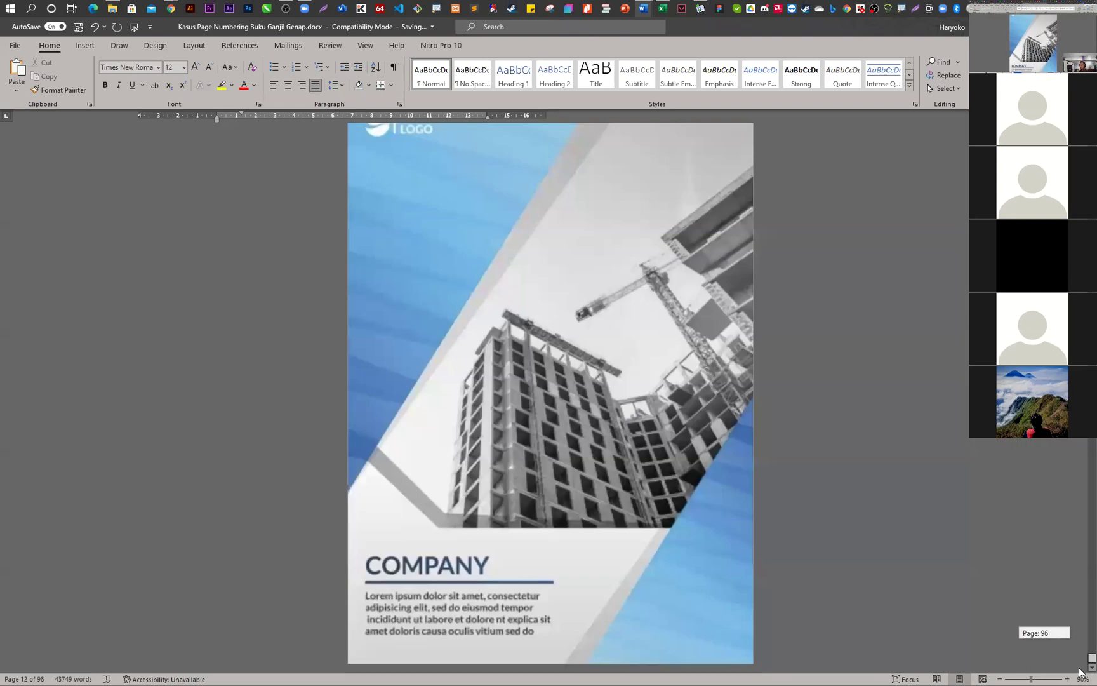
- Insert a page break after the last paragraph on page 95 to add a blank page before the back cover
scroll(469, 463, up, 2)
scroll(469, 462, up, 5)
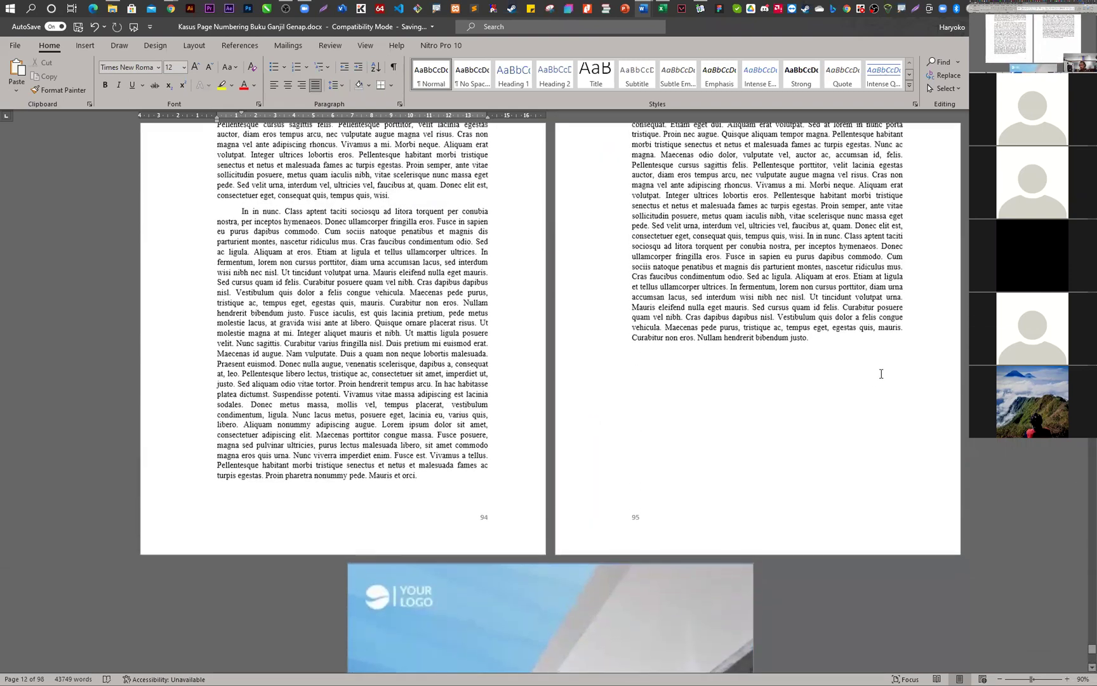
click(827, 344)
key(ctrl+Return)
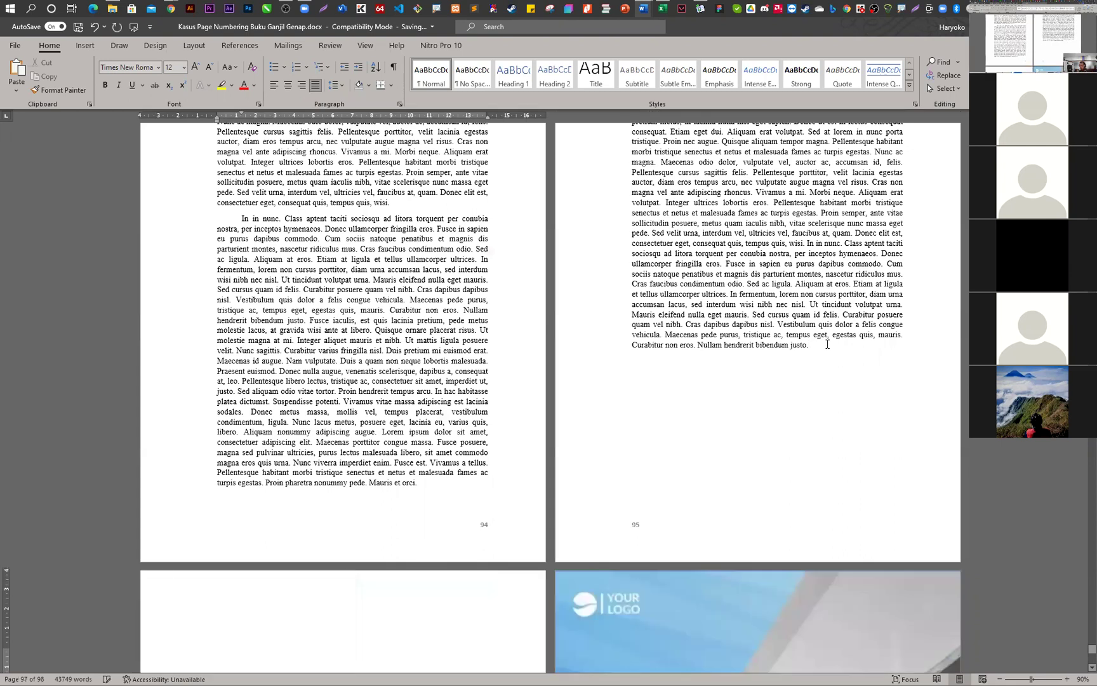
scroll(452, 550, down, 10)
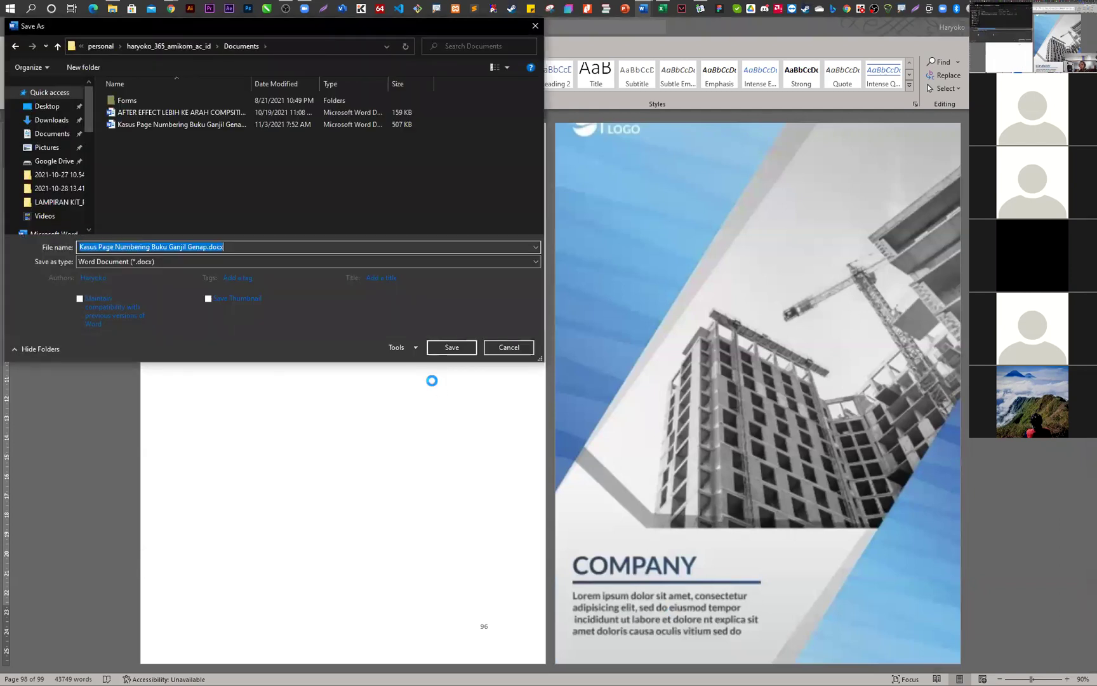
- Save a PDF copy of the document in Downloads as "Kasus Page Numbering Buku Ganjil Genap Rev"
click(207, 246)
text(c)
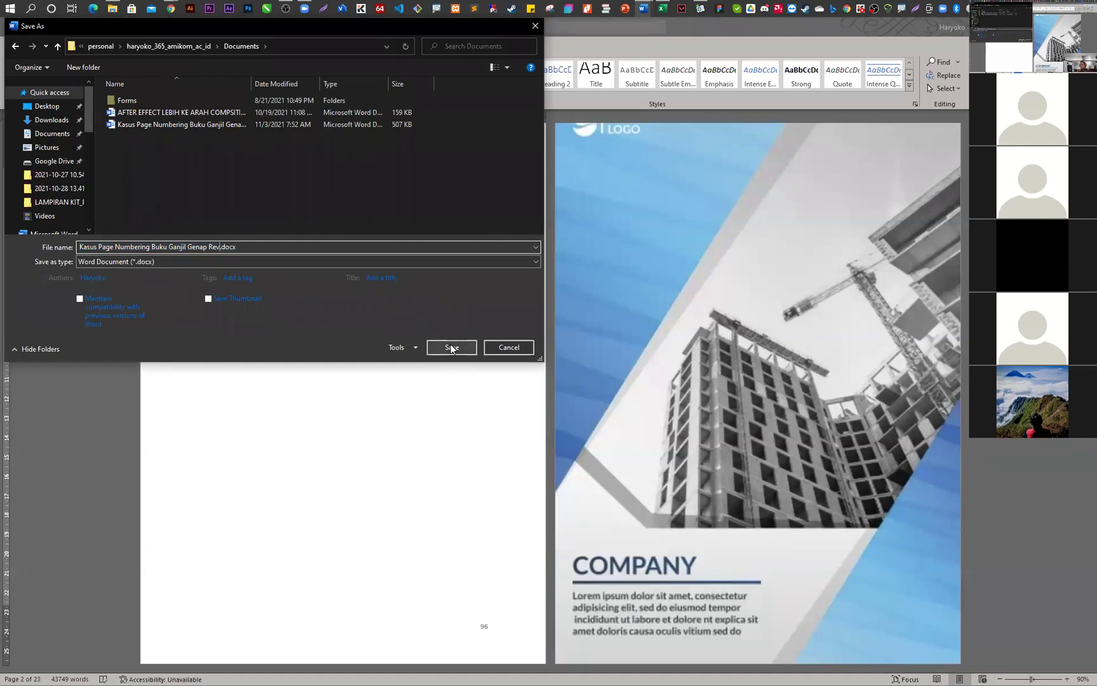
click(155, 260)
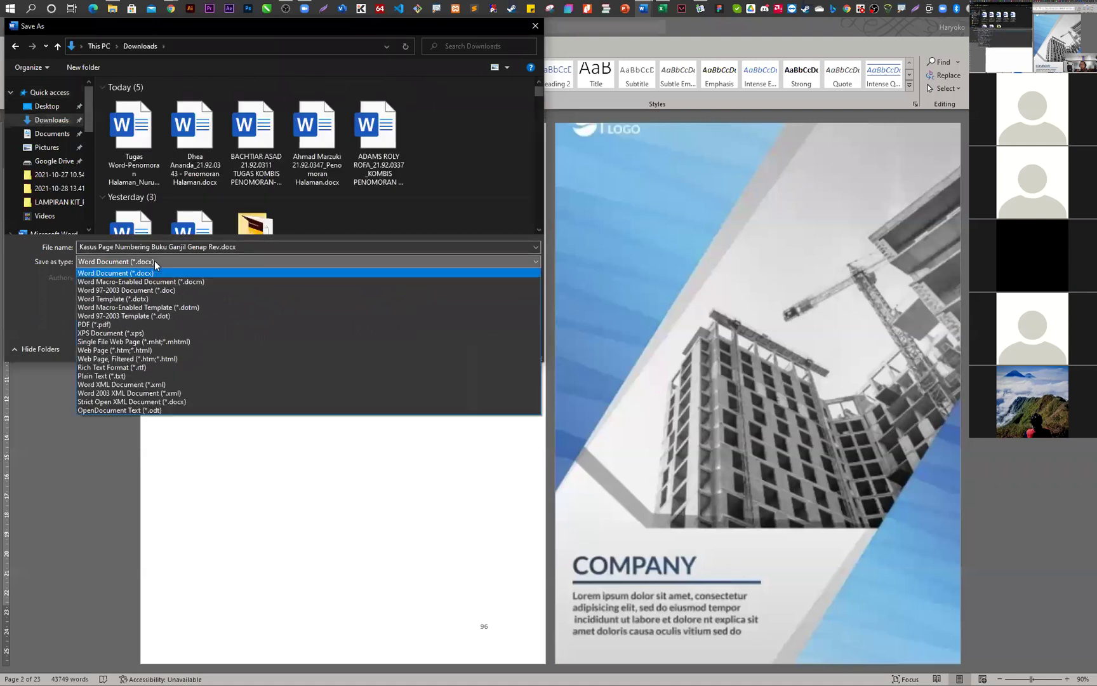
click(166, 324)
click(452, 351)
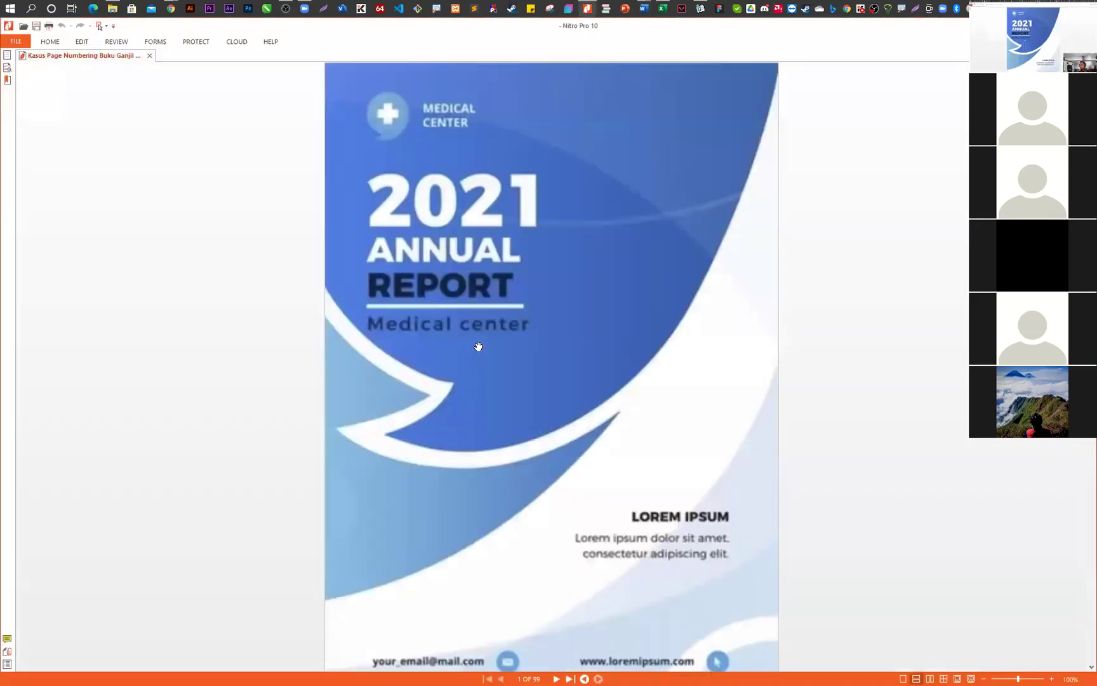
- View the PDF full screen as facing pages and check the cover, blank pages and first numbered text pages
key(ctrl+l)
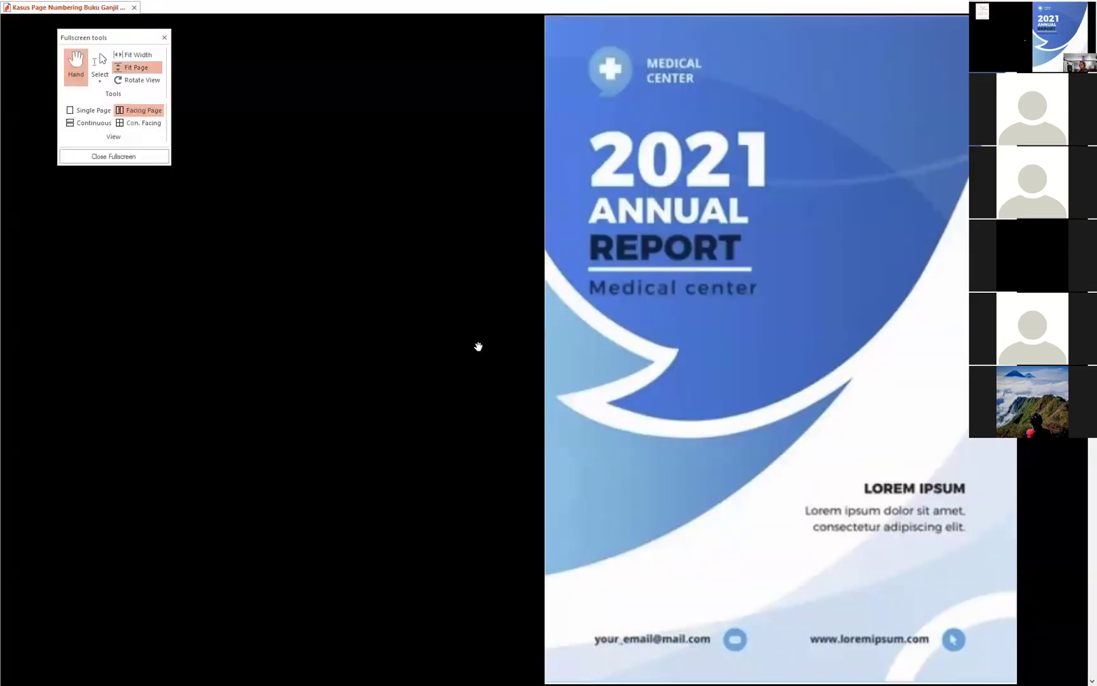
scroll(789, 240, down, 1)
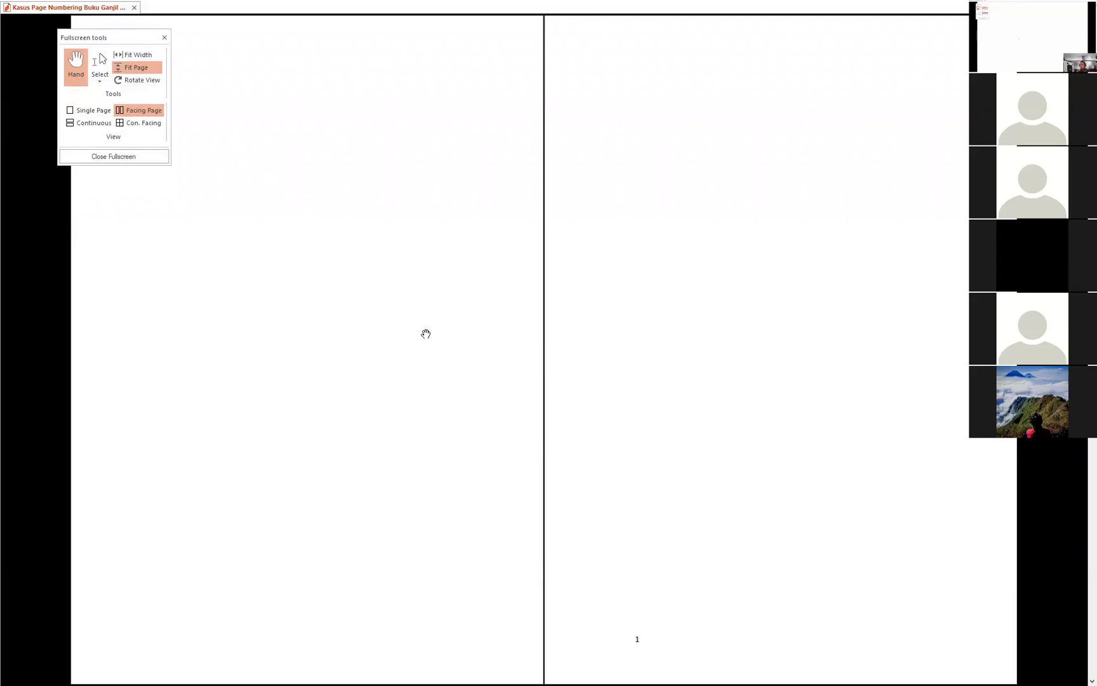
scroll(426, 333, down, 1)
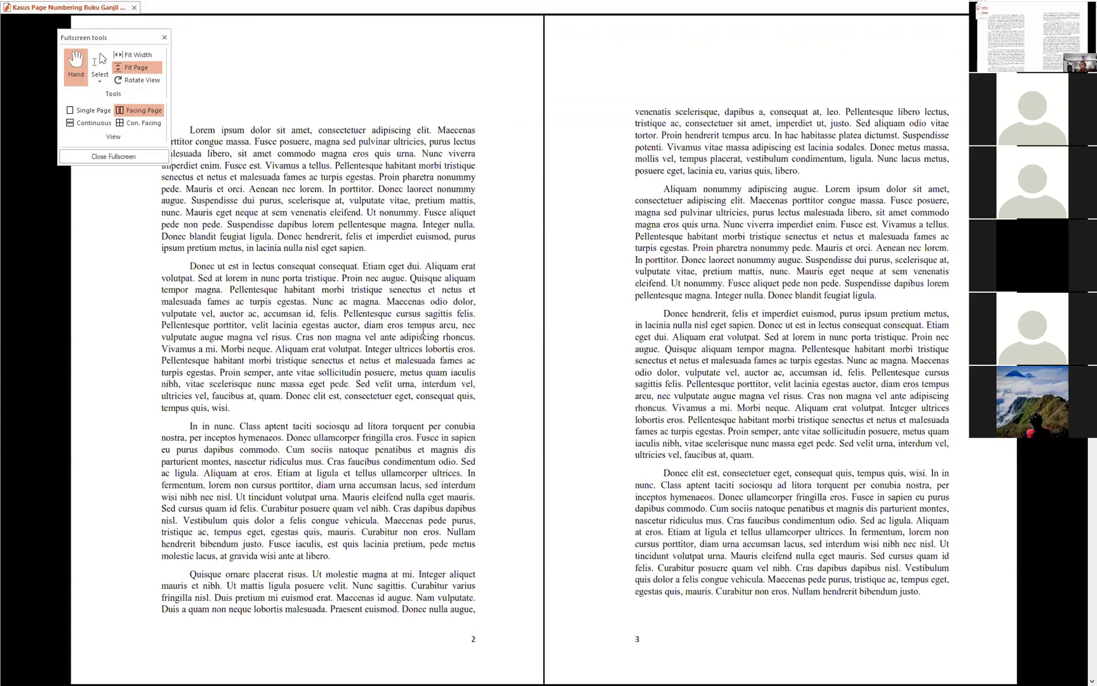
key(Escape)
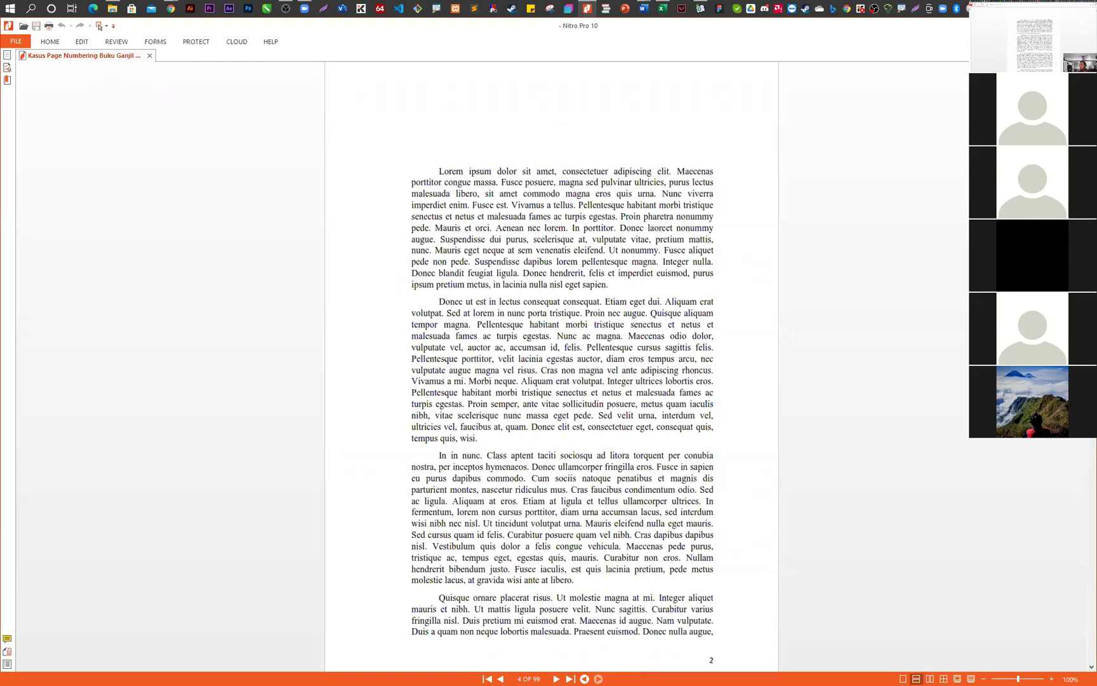
- Switch back to Word and export the document to Downloads as "Kasus Page Numbering Buku Ganjil Genap.pdf", replacing the existing file
key(alt+Tab)
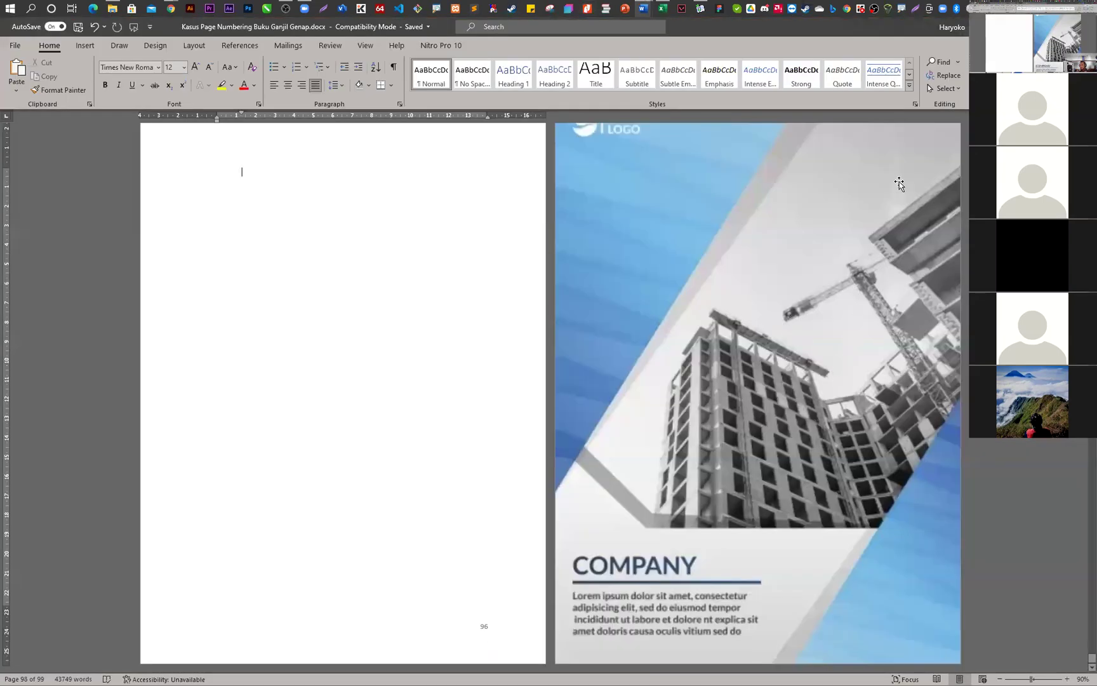
scroll(622, 439, up, 3)
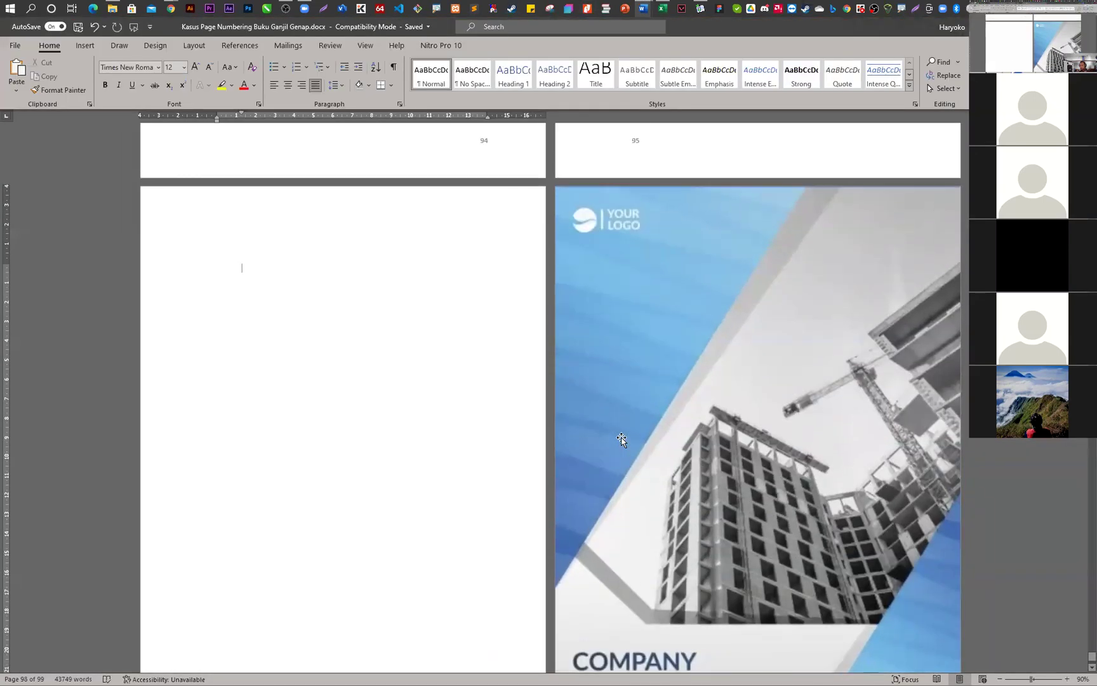
key(F12)
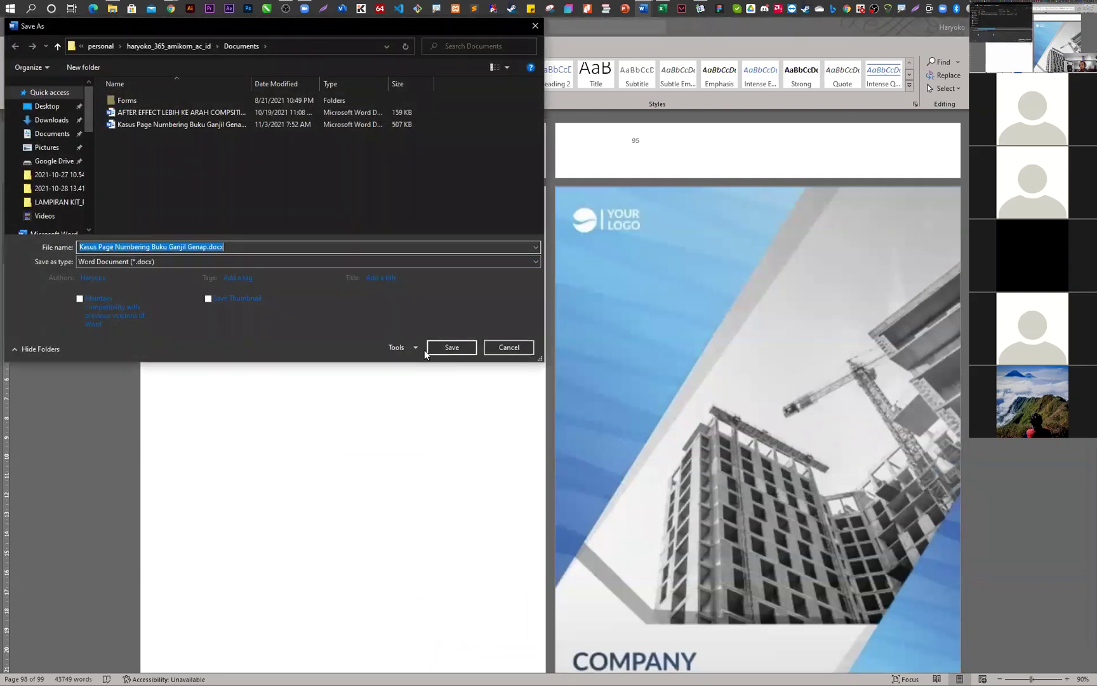
click(51, 119)
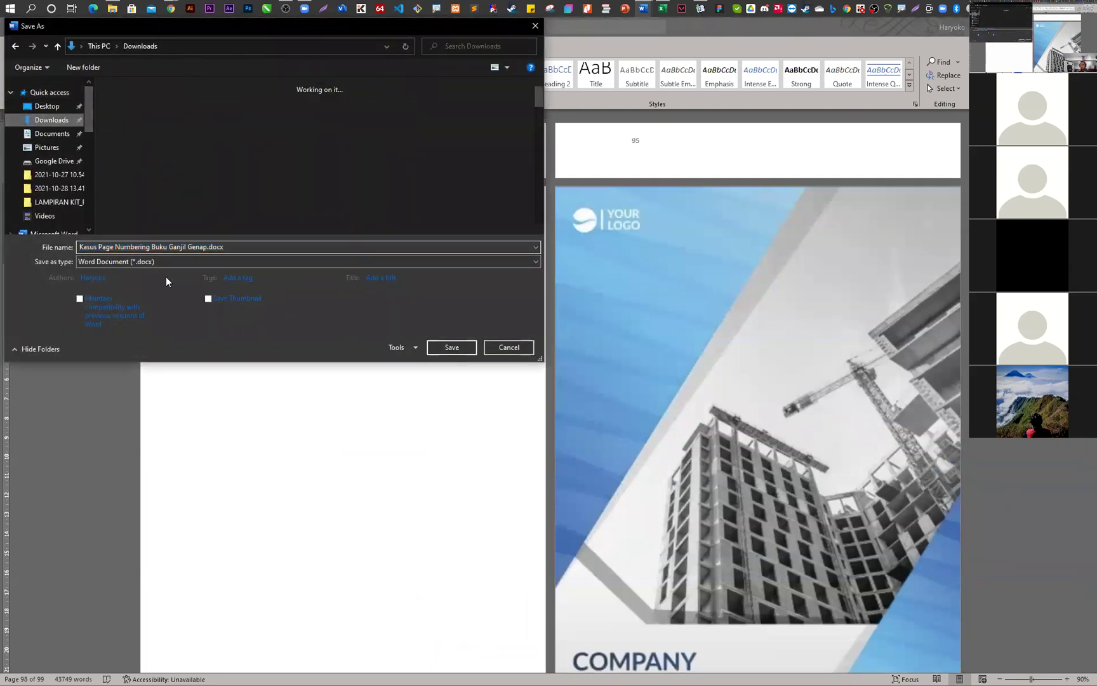
click(151, 261)
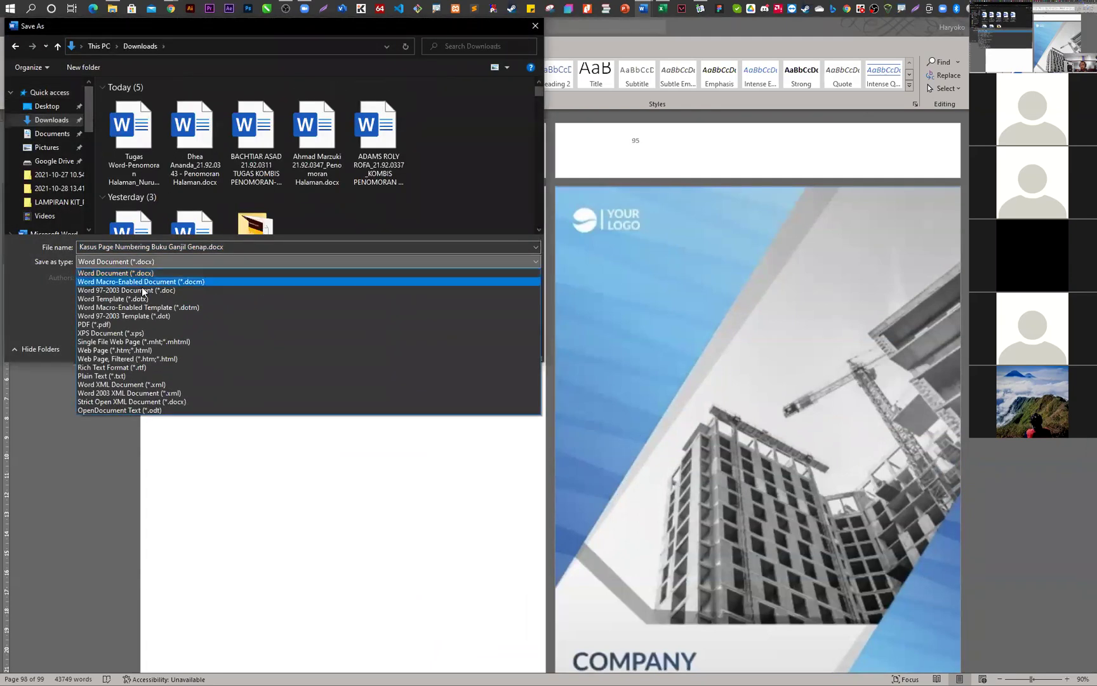
click(146, 324)
click(449, 351)
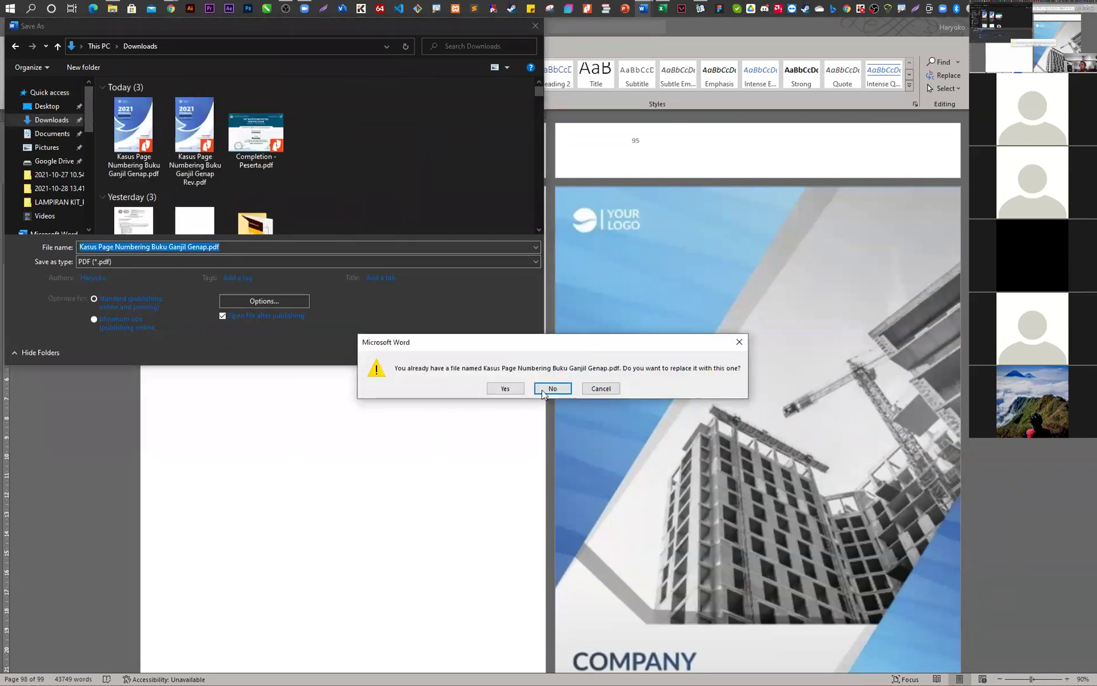
click(502, 387)
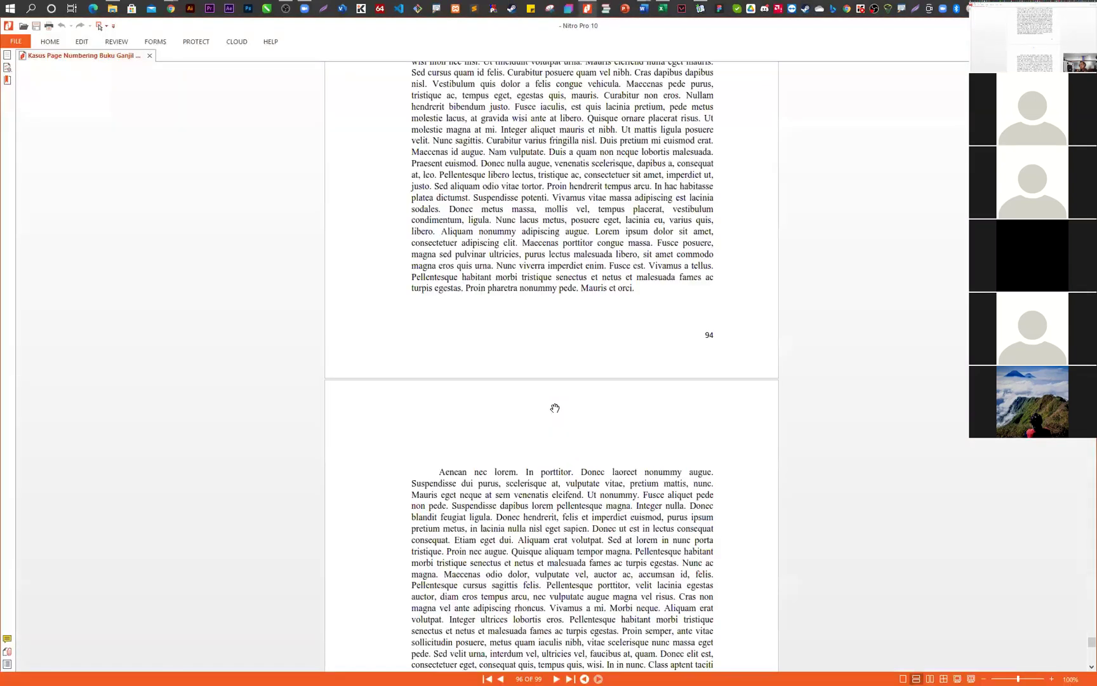
- Return to the start of the PDF and check the cover and the page numbered 1
drag(1092, 643, 1091, 166)
key(Home)
scroll(872, 372, down, 4)
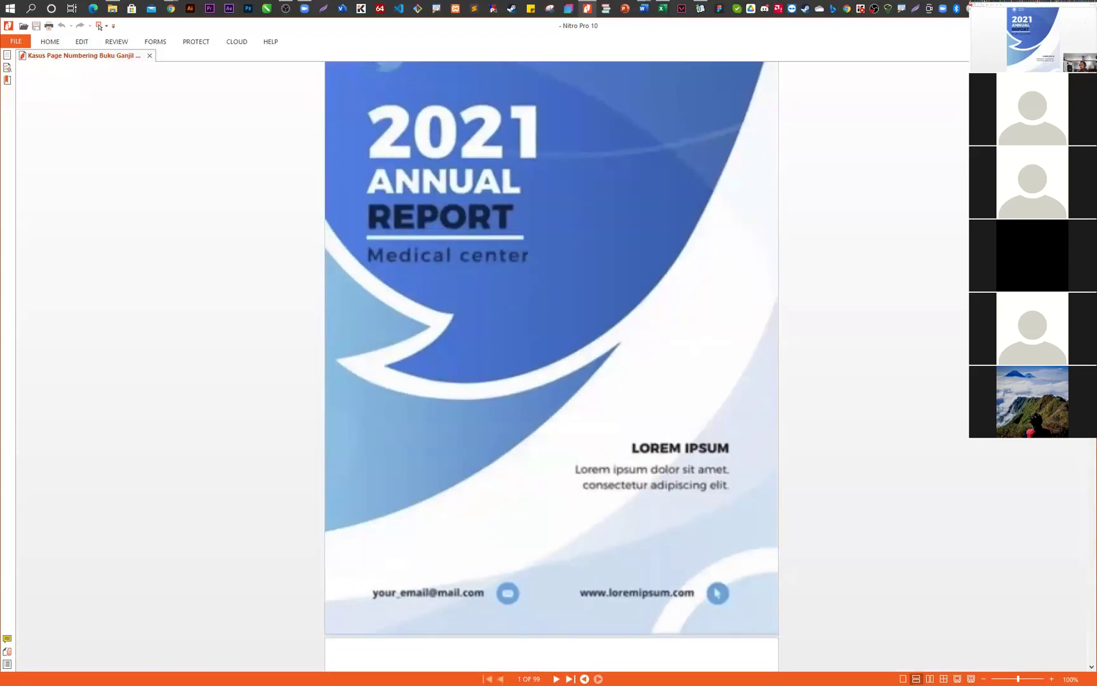
scroll(872, 371, down, 10)
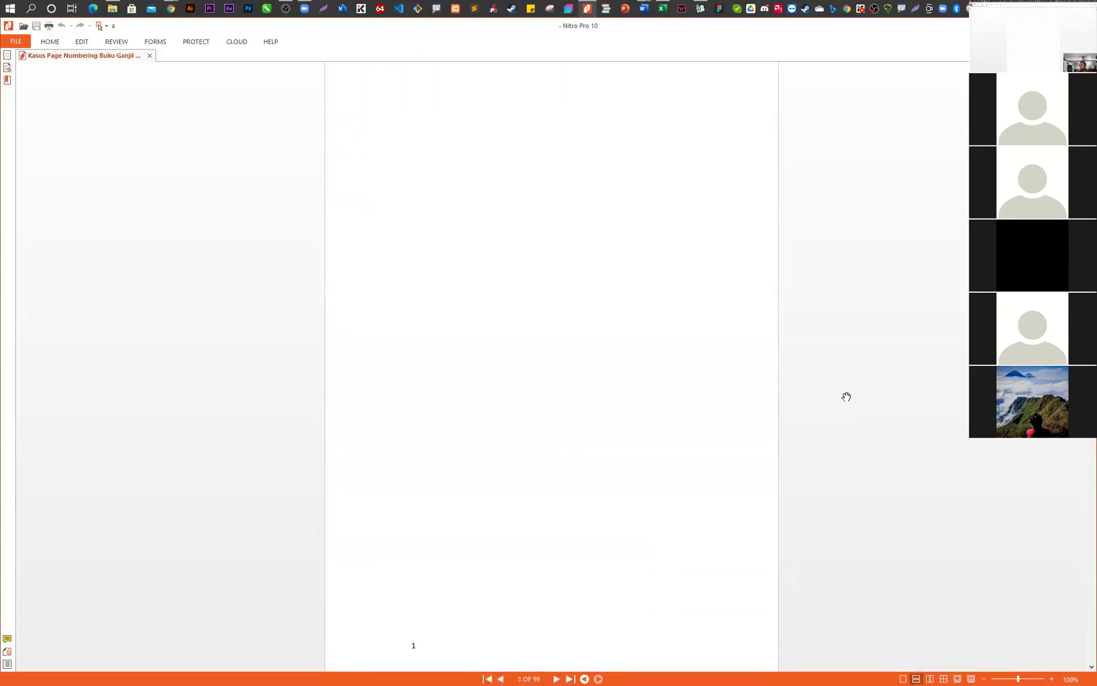
- Switch to Word and review the front cover, the blank page beside it and the first text pages
key(alt+Tab)
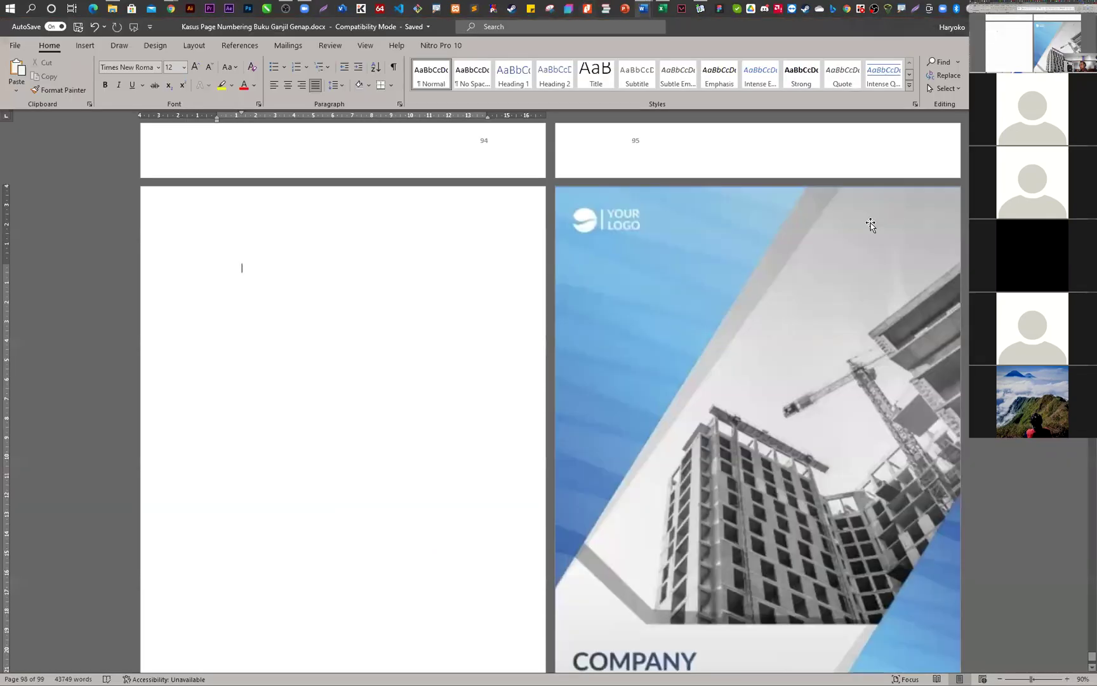
drag(1091, 657, 1091, 127)
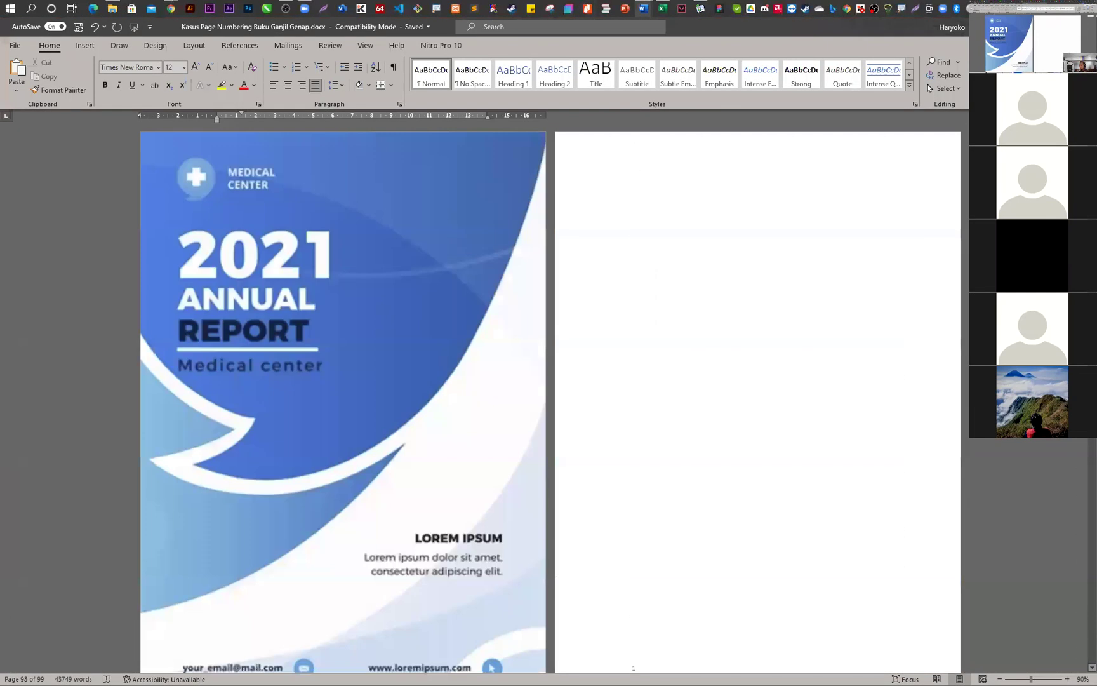
scroll(801, 384, down, 4)
scroll(801, 395, down, 3)
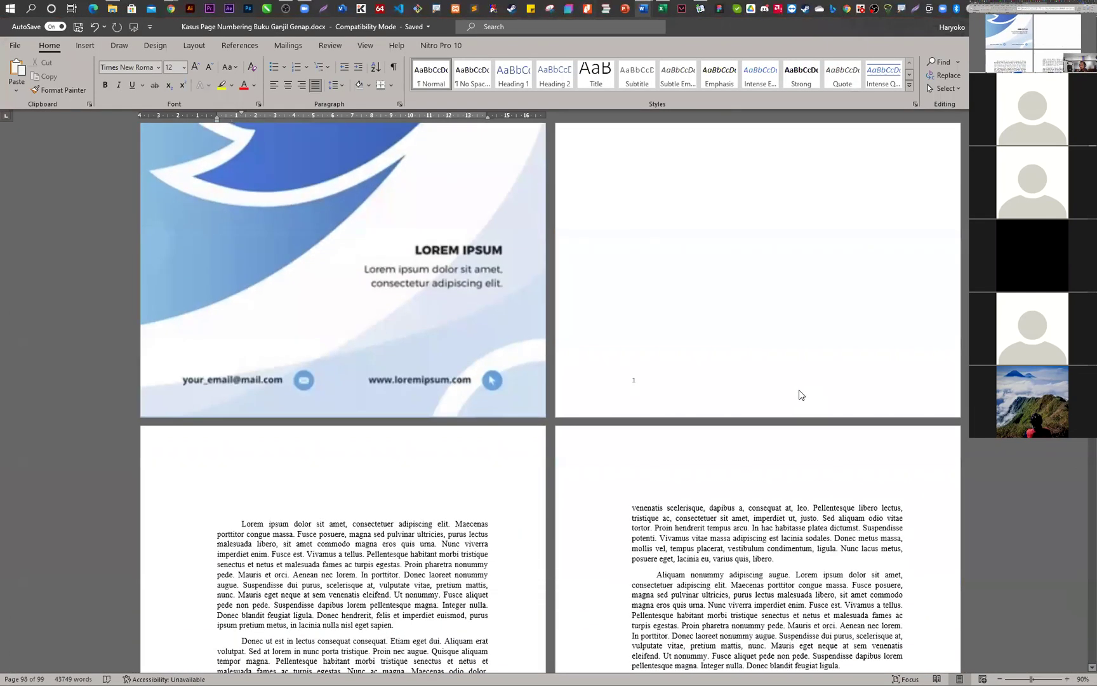
scroll(799, 387, down, 1)
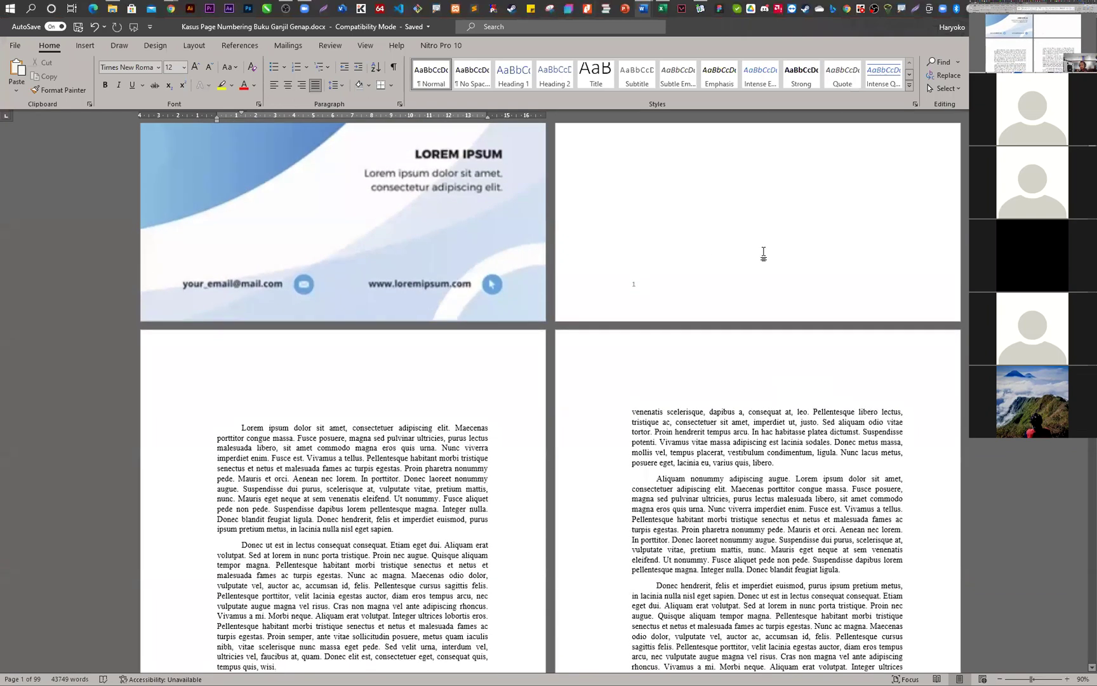
scroll(763, 252, up, 10)
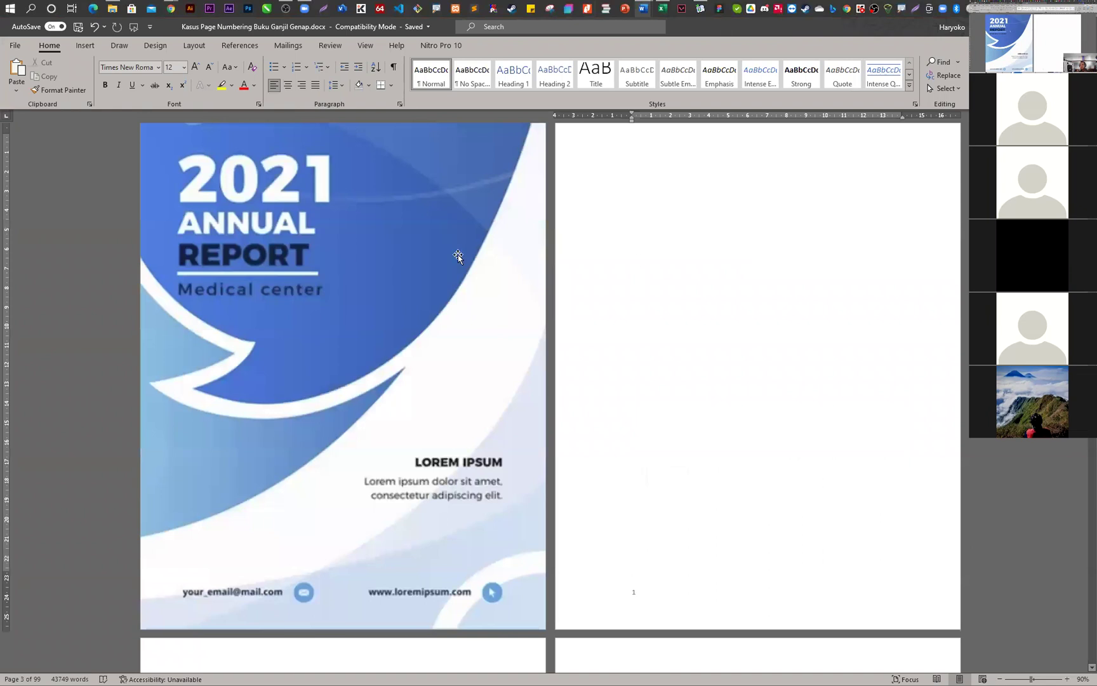
scroll(672, 236, down, 5)
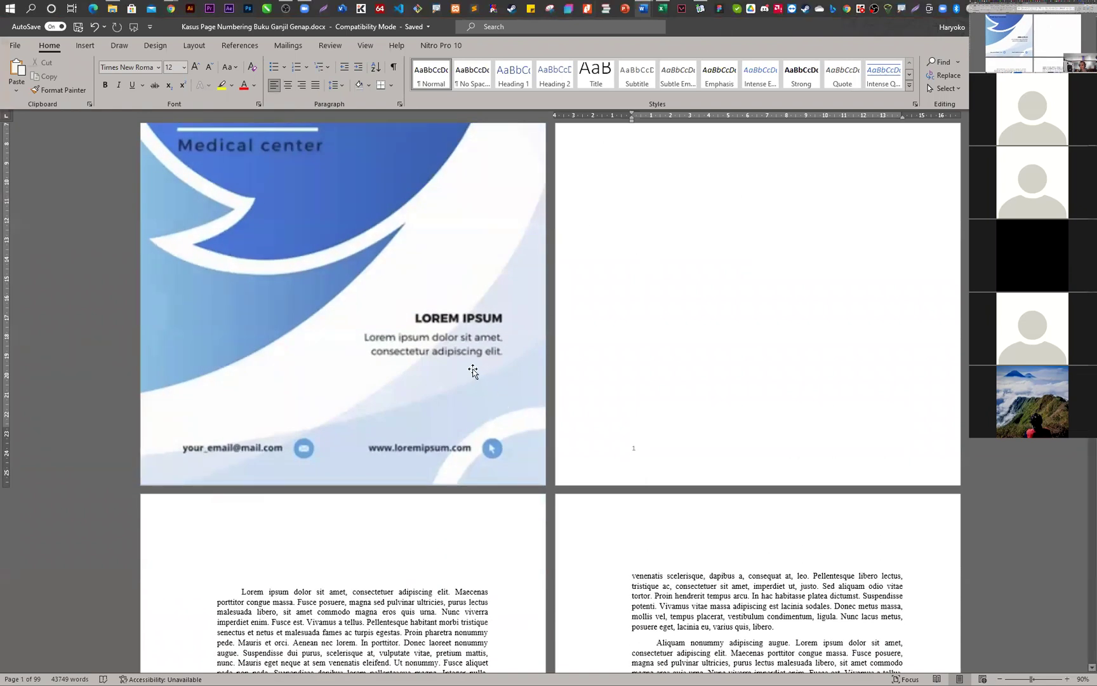
- Switch to Nitro Pro and delete the blank page directly after the front cover from the PDF
click(465, 288)
click(780, 369)
scroll(779, 372, up, 5)
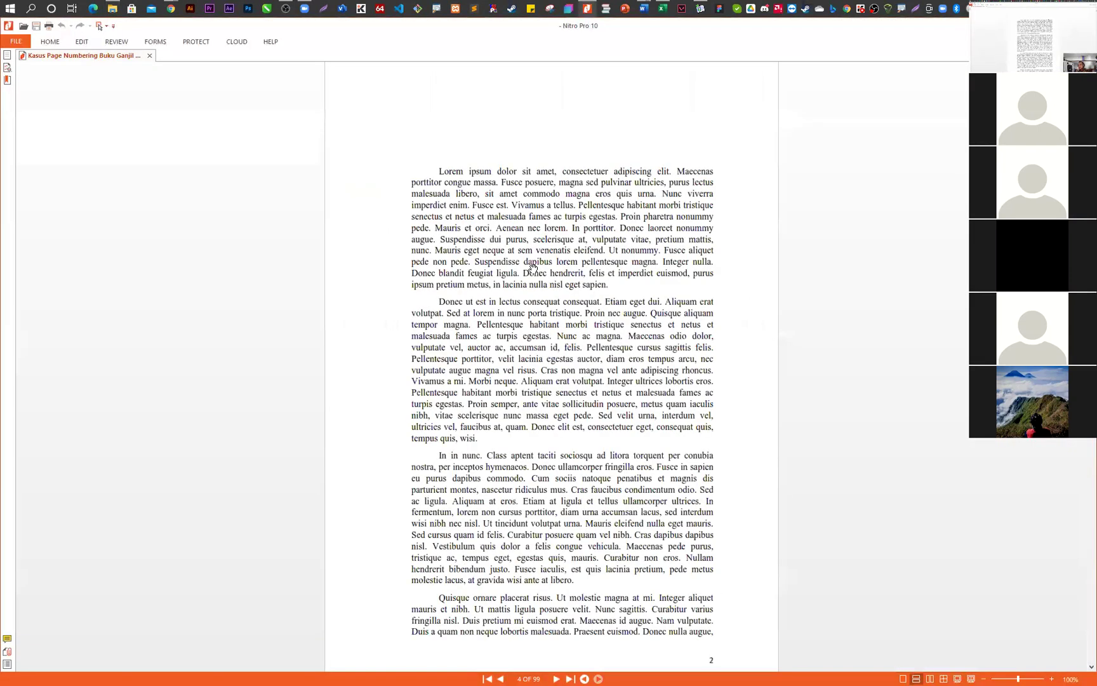
scroll(529, 264, up, 10)
scroll(900, 248, up, 5)
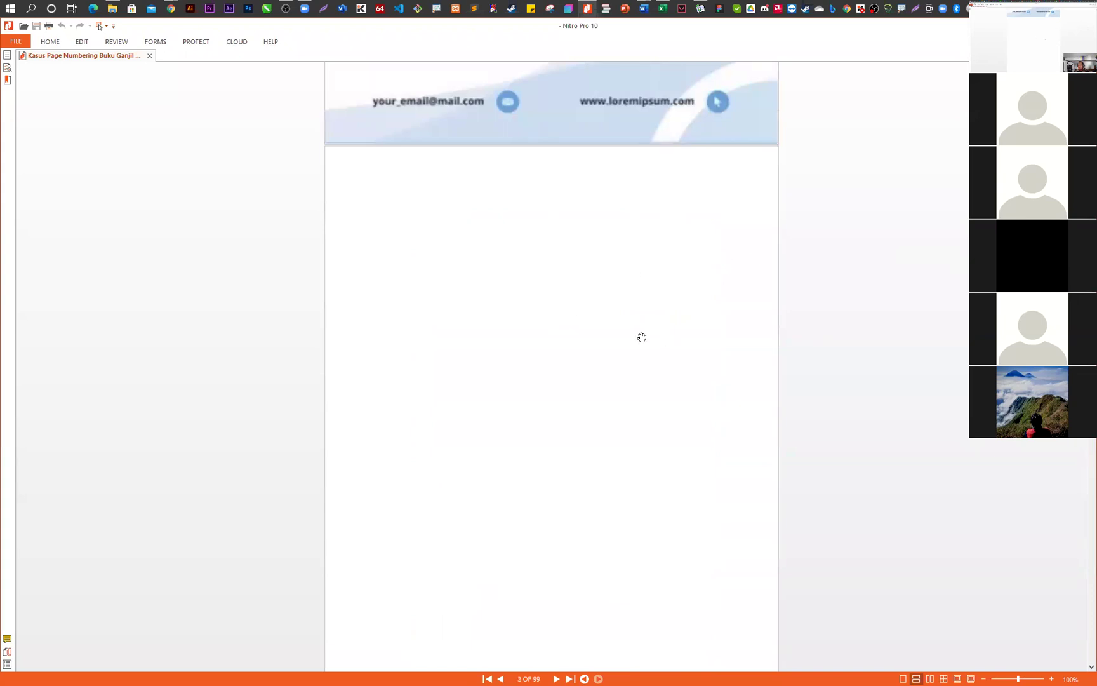
click(83, 42)
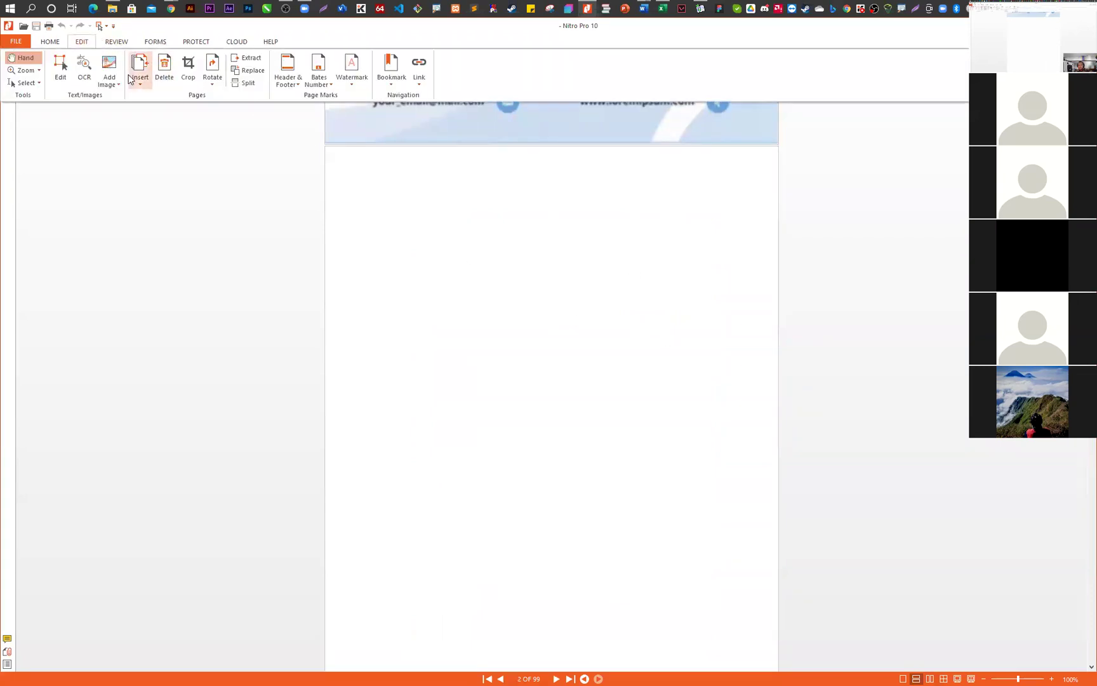
click(164, 69)
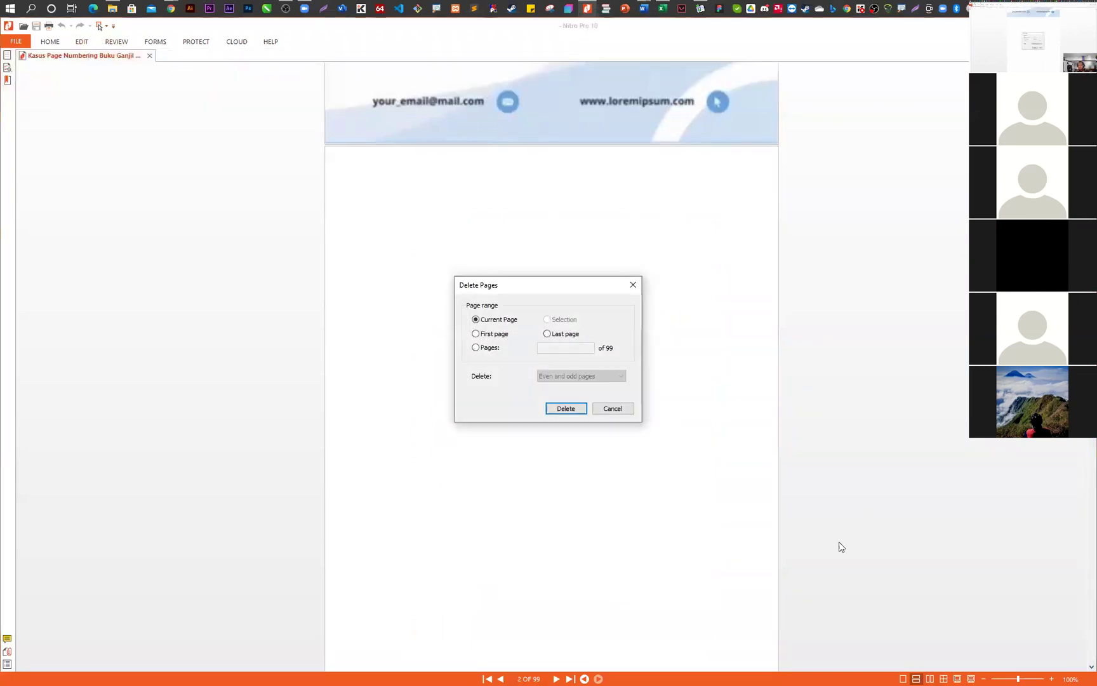
click(566, 408)
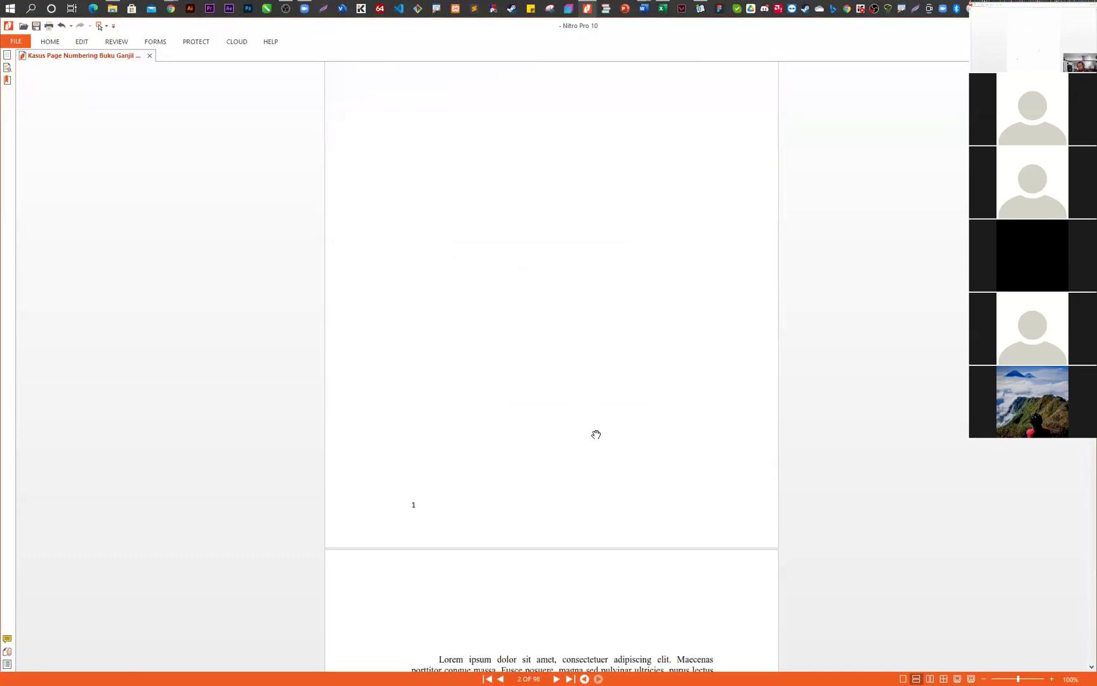
- View the PDF full screen as facing pages and check the odd/even numbering from front cover to back cover
key(ctrl+l)
scroll(593, 436, up, 2)
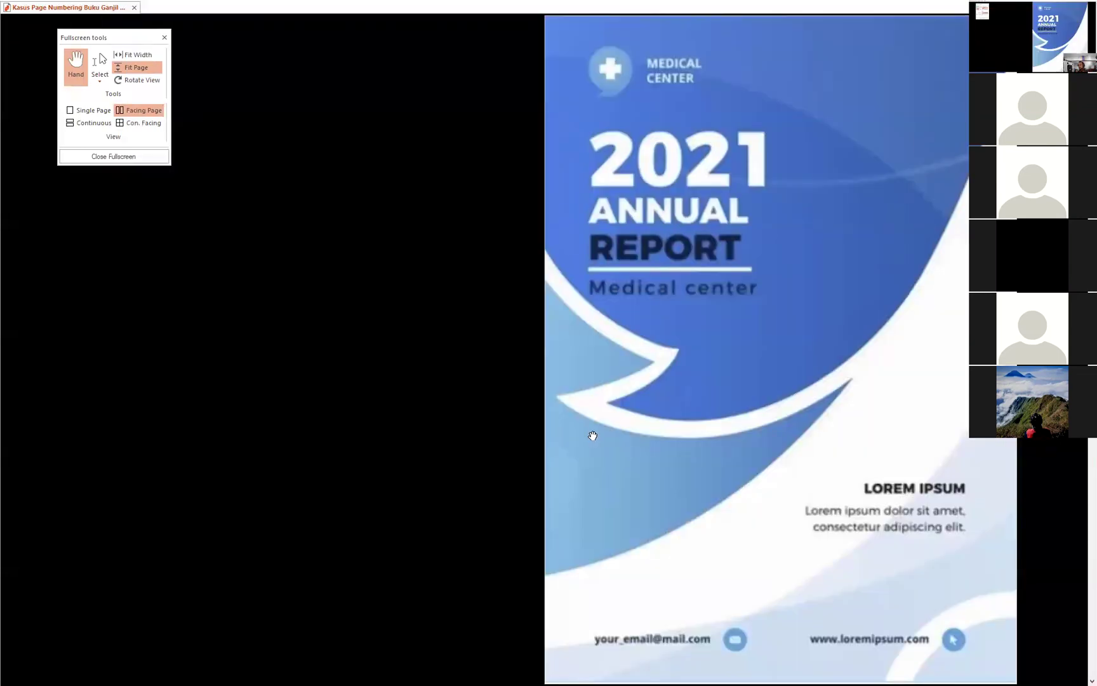
scroll(592, 435, down, 2)
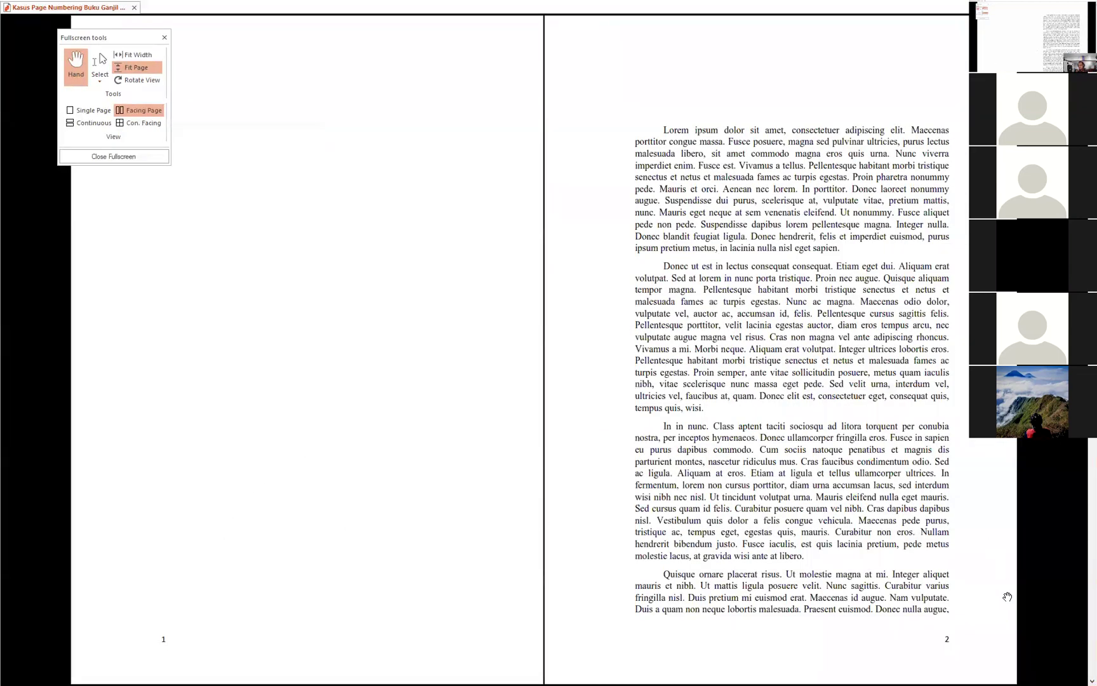
scroll(939, 638, down, 15)
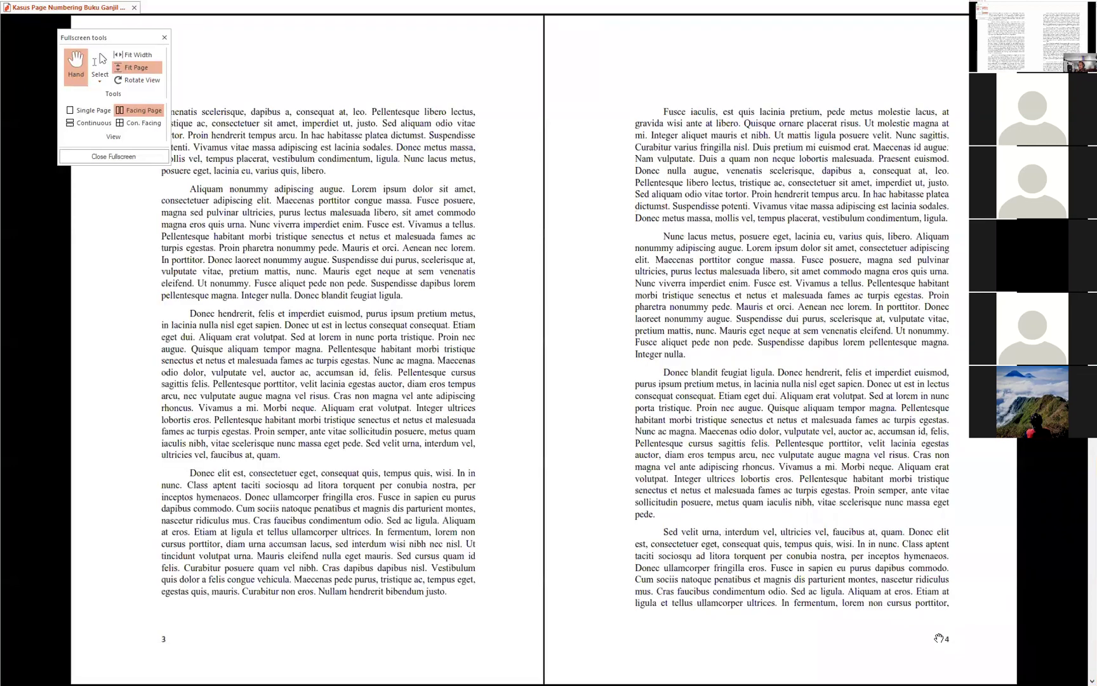
scroll(939, 638, down, 20)
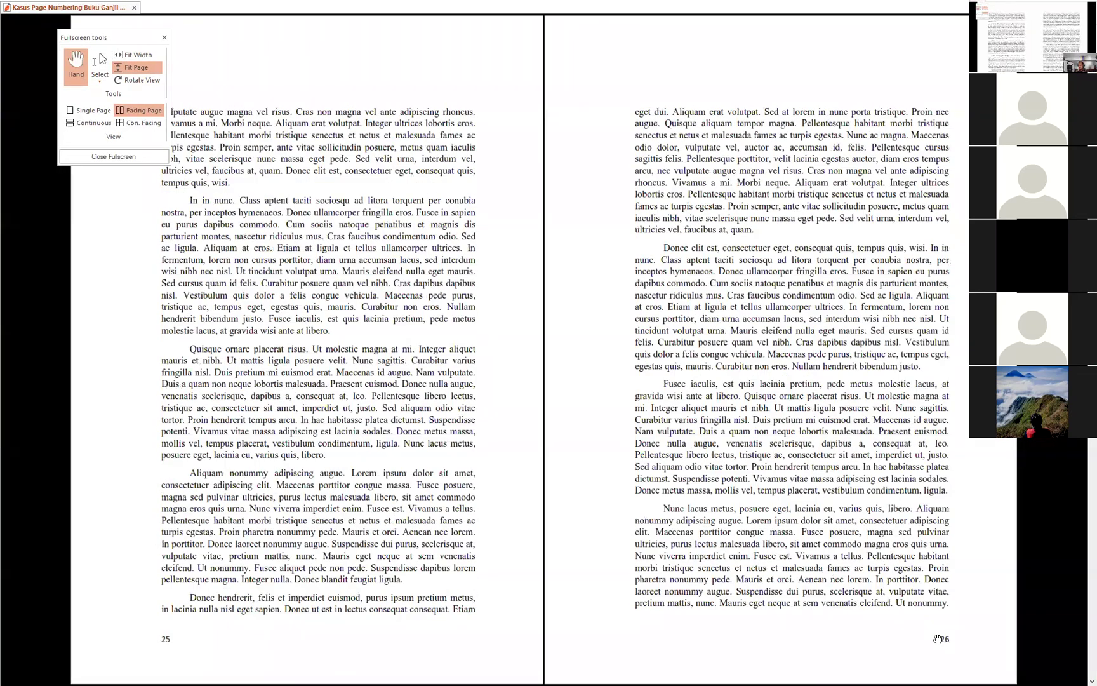
scroll(933, 635, down, 20)
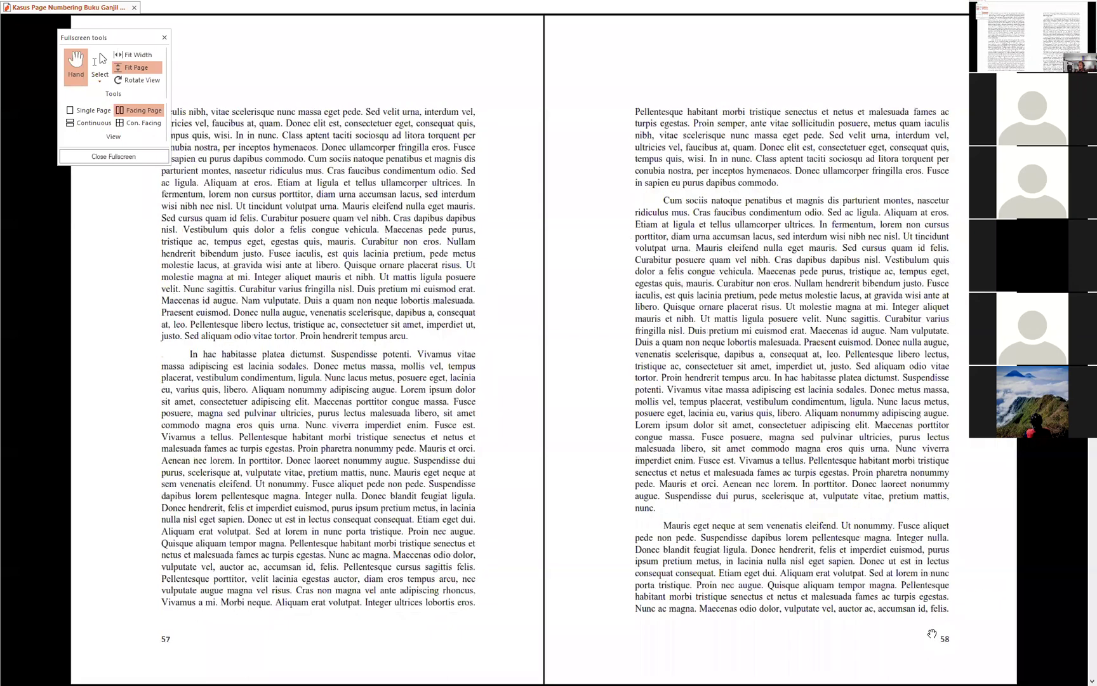
scroll(932, 630, down, 15)
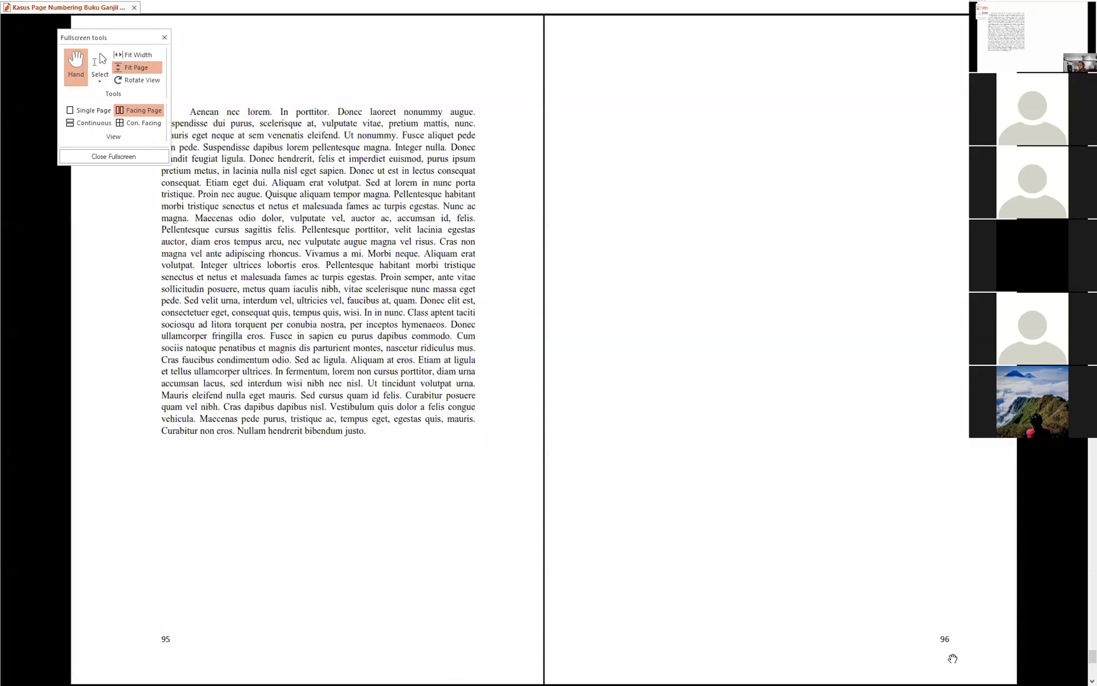
scroll(751, 462, down, 2)
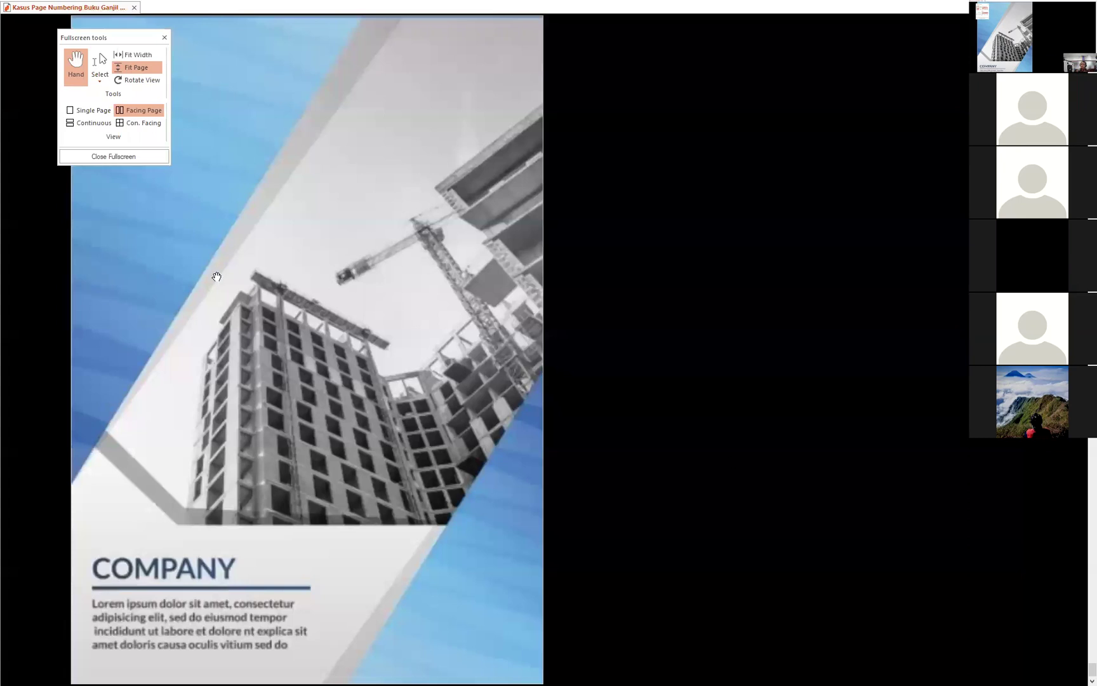
click(141, 157)
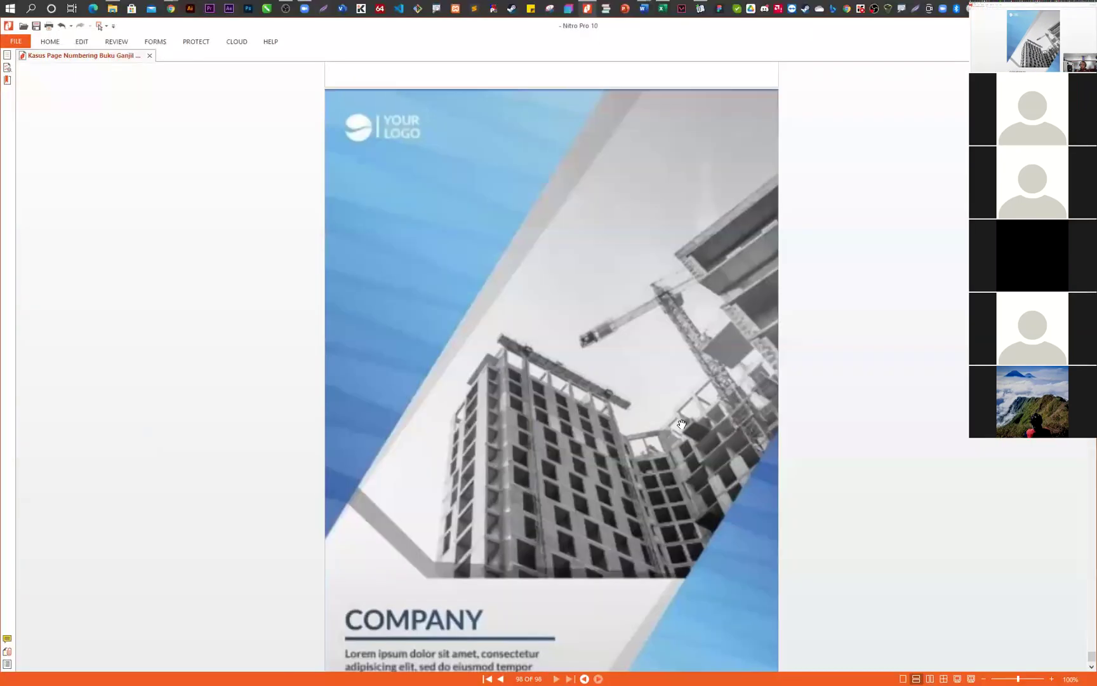
- Close the PDF and save its changes to "Kasus Page Numbering Buku Ganjil Genap Rev.pdf"
scroll(806, 396, up, 5)
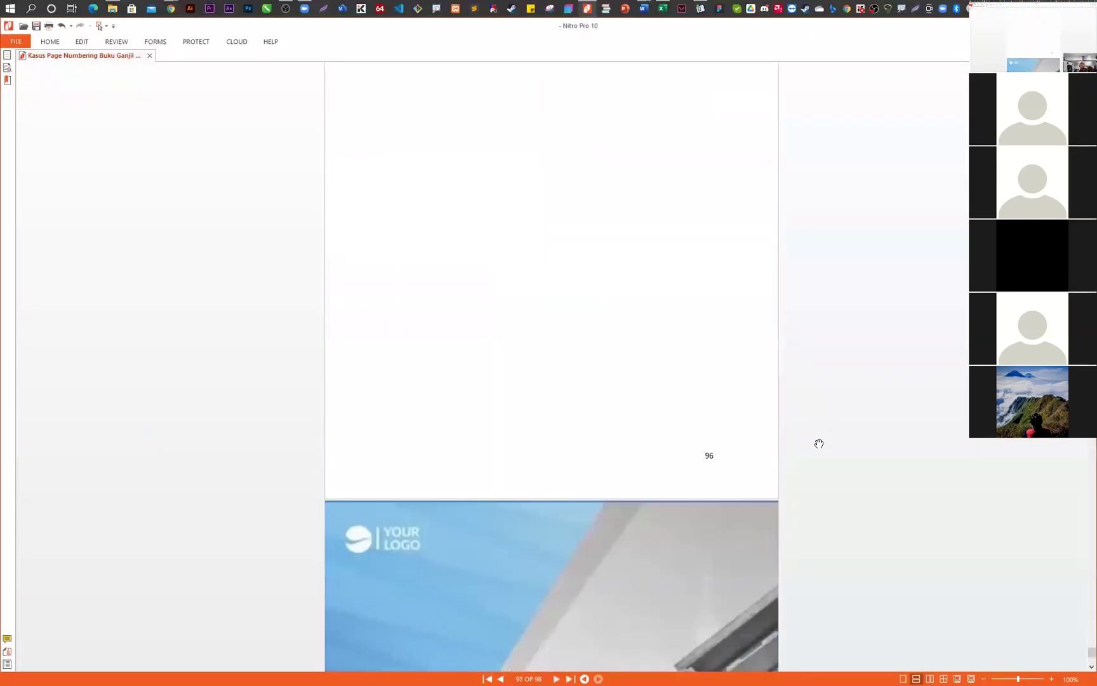
scroll(800, 464, up, 8)
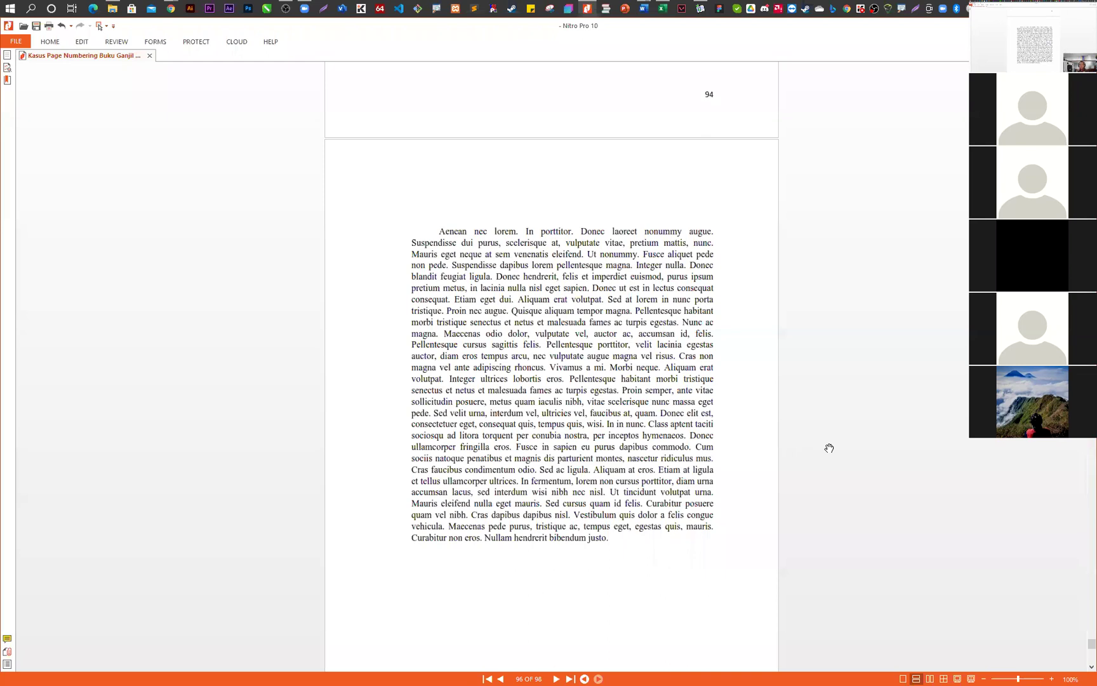
key(ctrl+w)
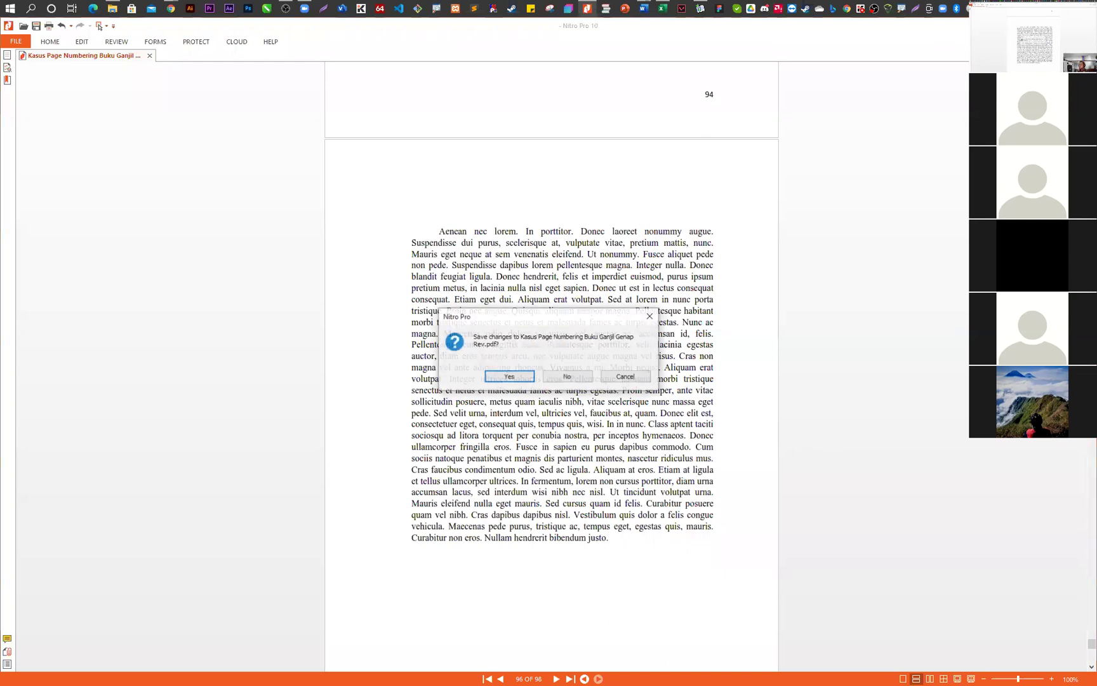
click(519, 379)
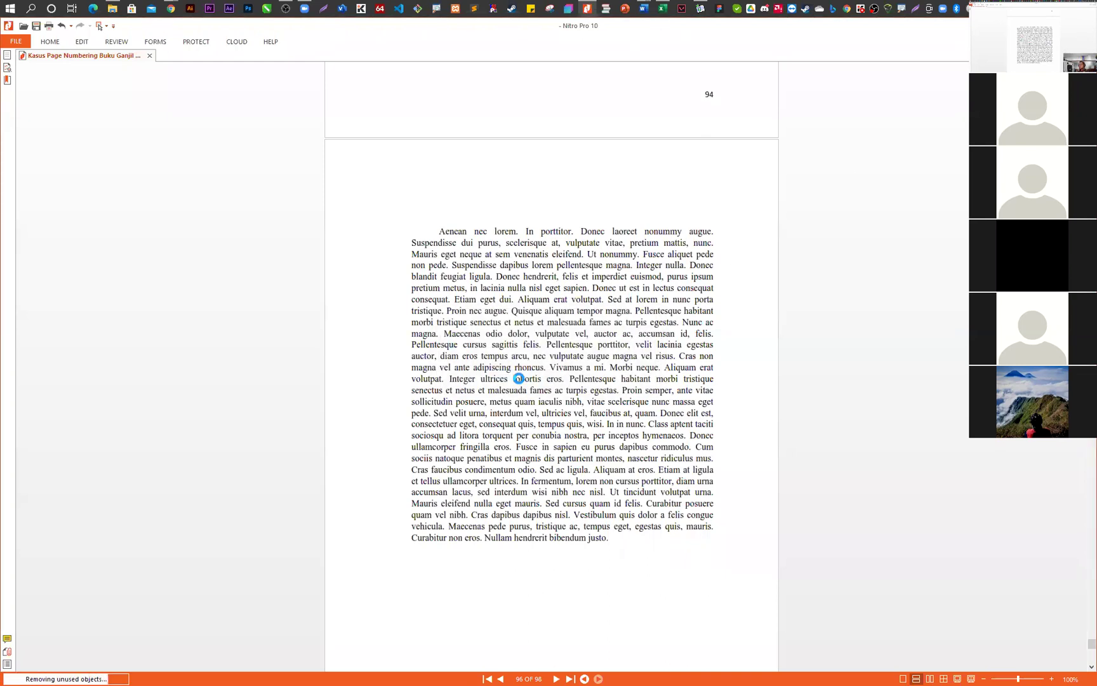
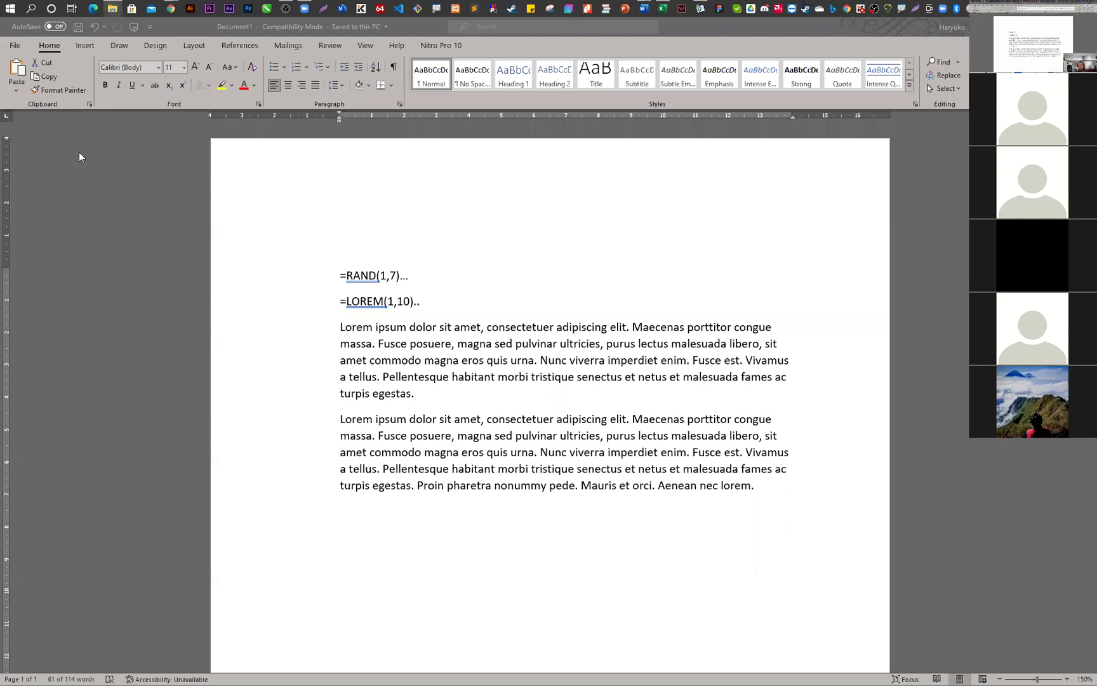
- In Word's Document1, review the available page break and section break types without inserting one
click(200, 41)
click(200, 51)
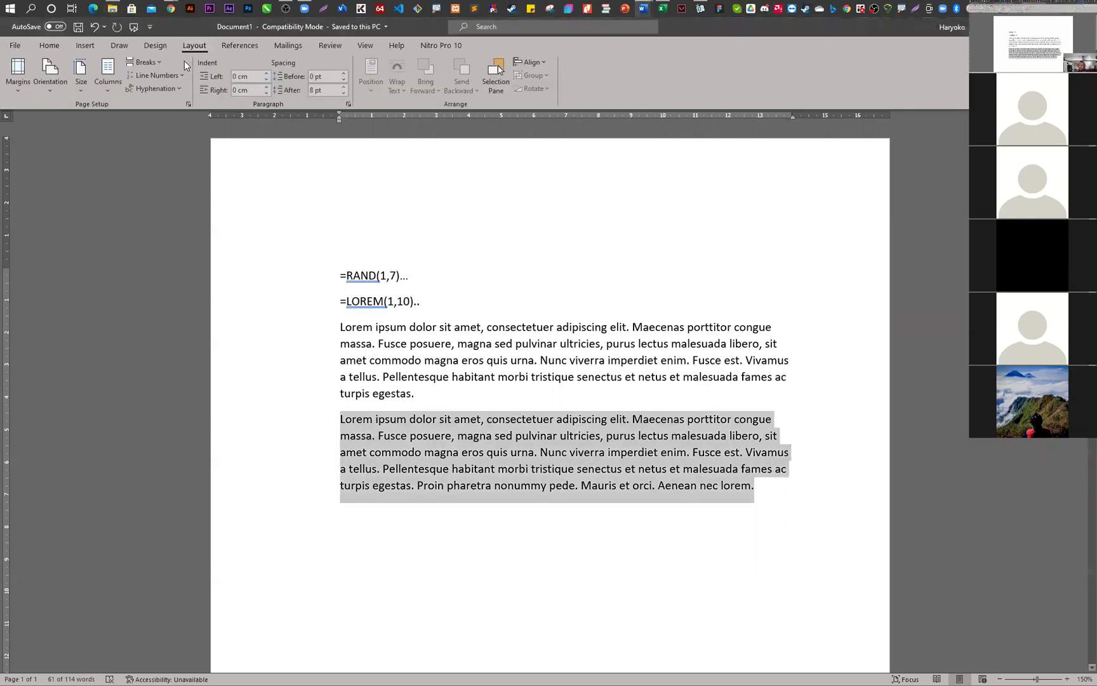
click(145, 62)
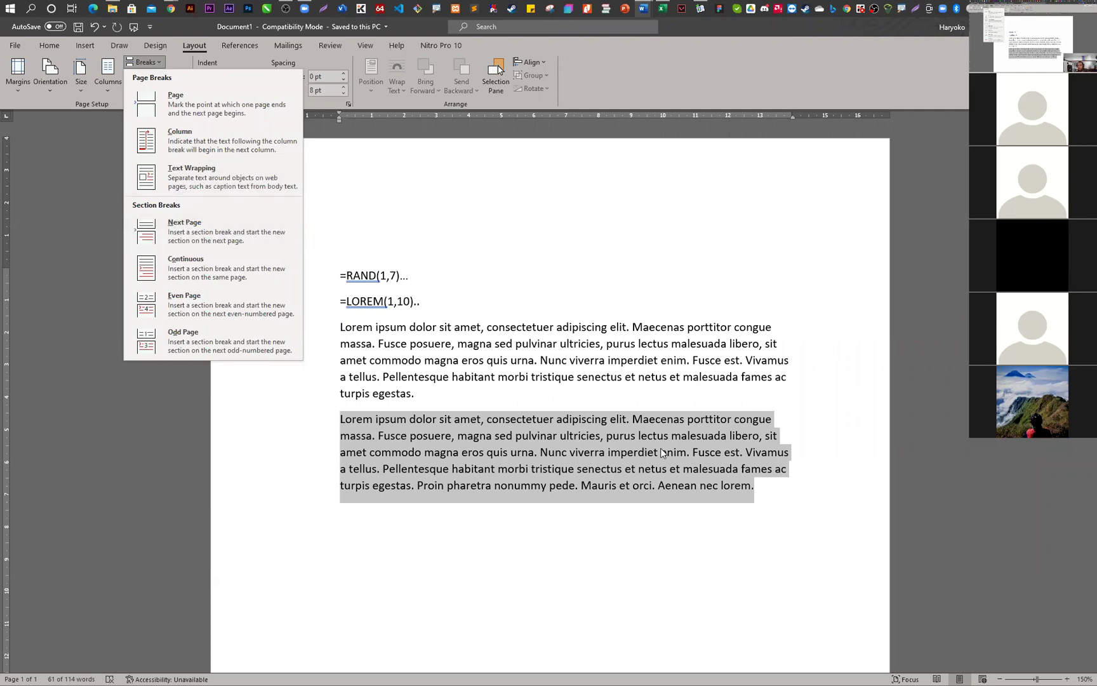
key(Escape)
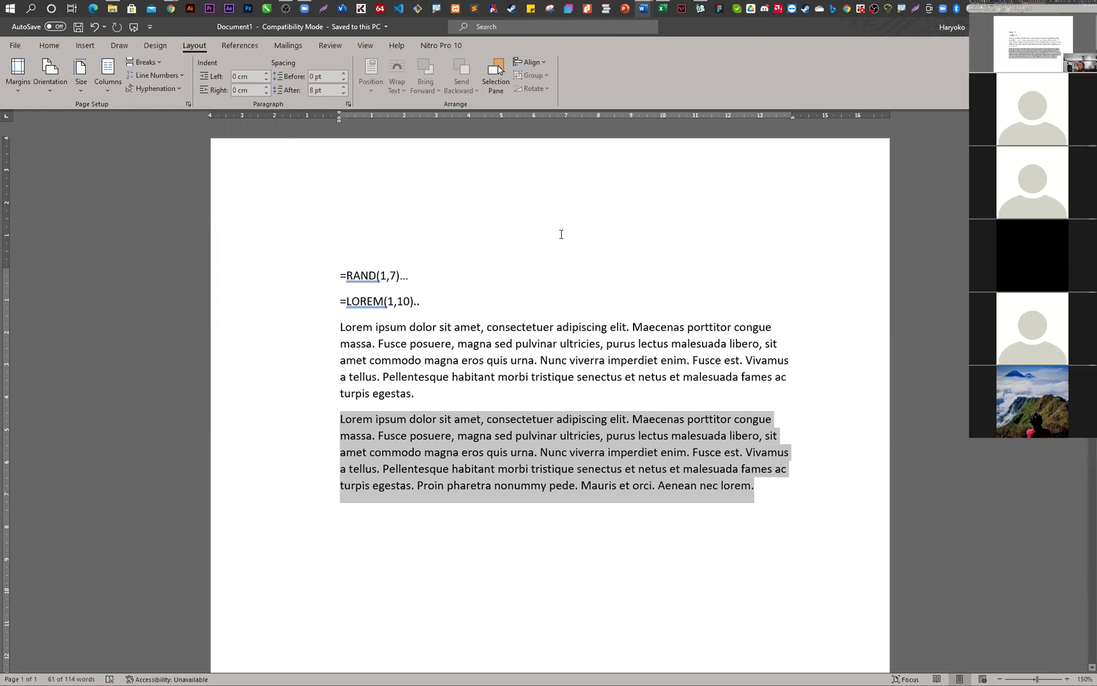
- Switch back to the PDF, check the page number positions on the last pages, and return to the front cover
click(174, 176)
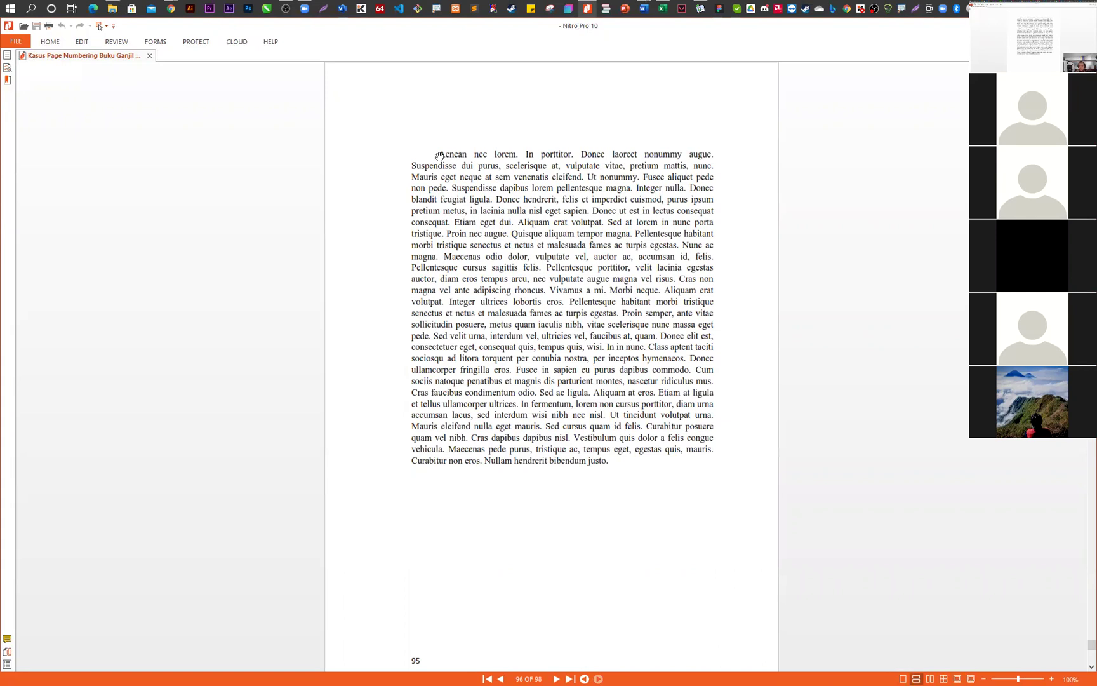
scroll(608, 359, down, 10)
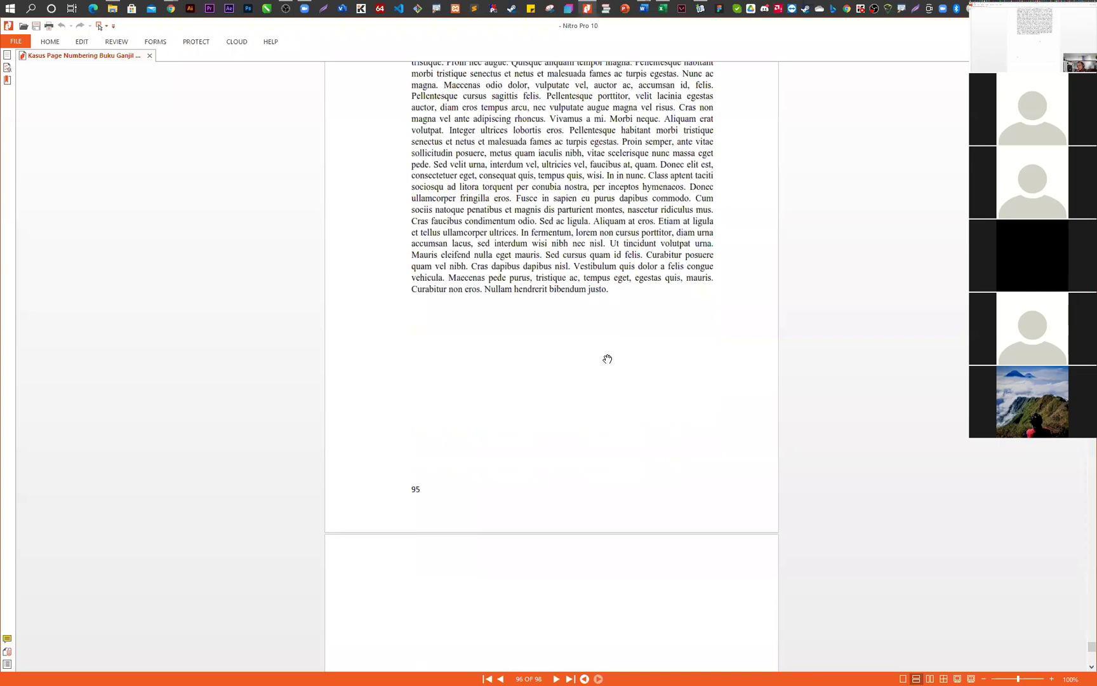
scroll(603, 371, down, 10)
scroll(593, 385, up, 20)
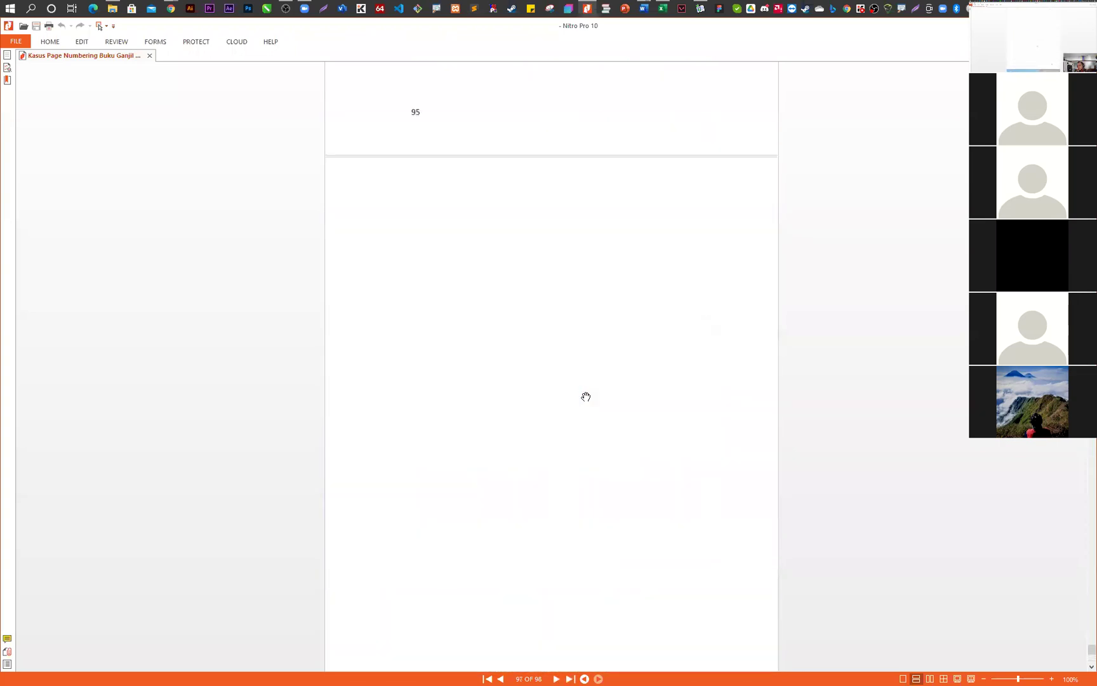
scroll(584, 397, up, 20)
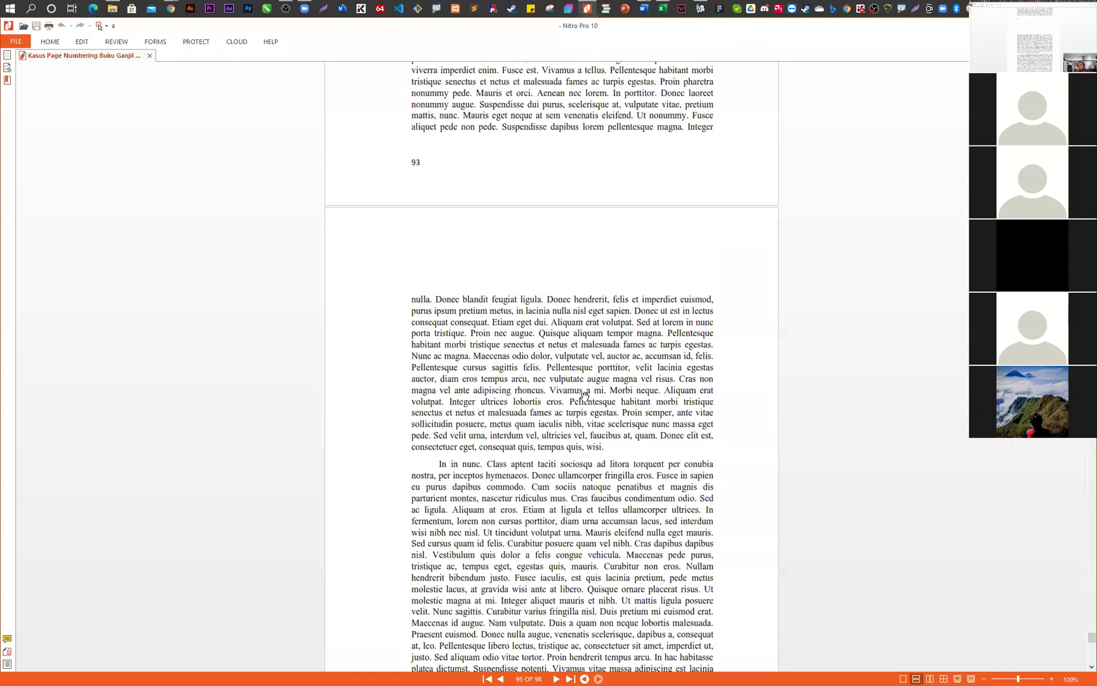
scroll(585, 396, up, 12)
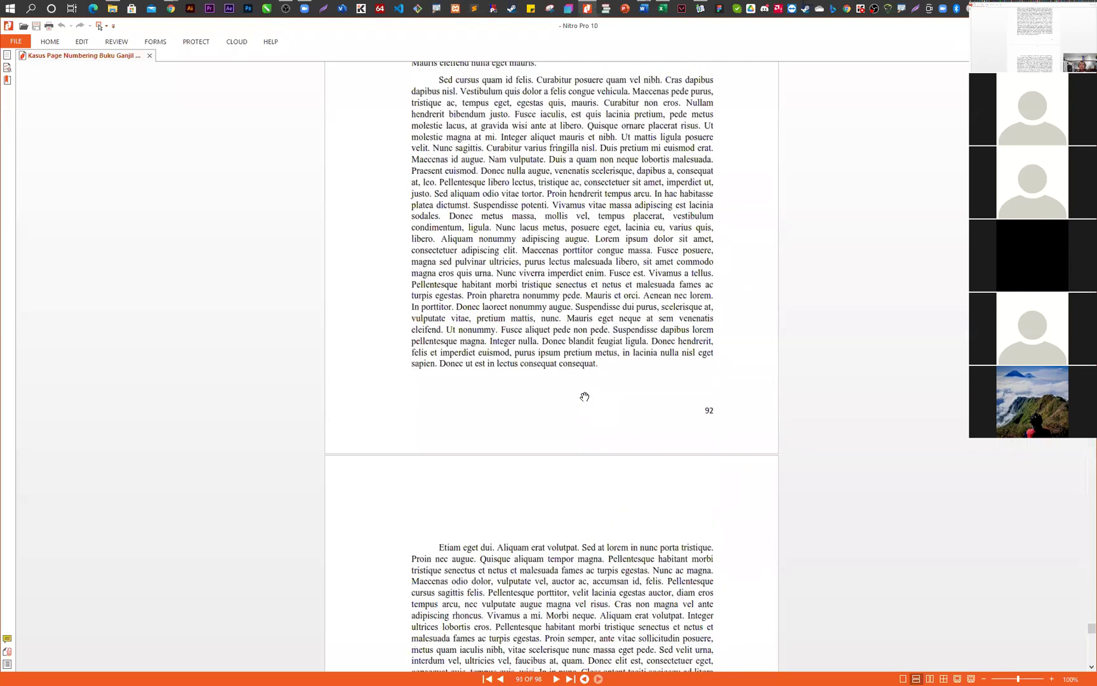
scroll(585, 397, up, 4)
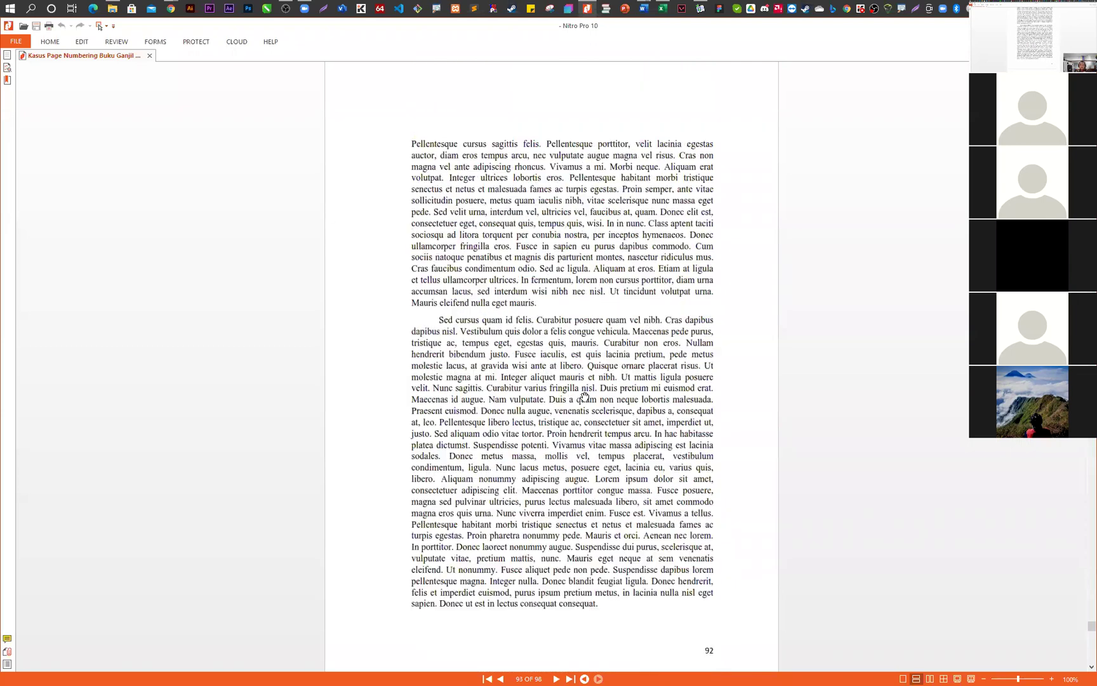
scroll(429, 431, up, 2)
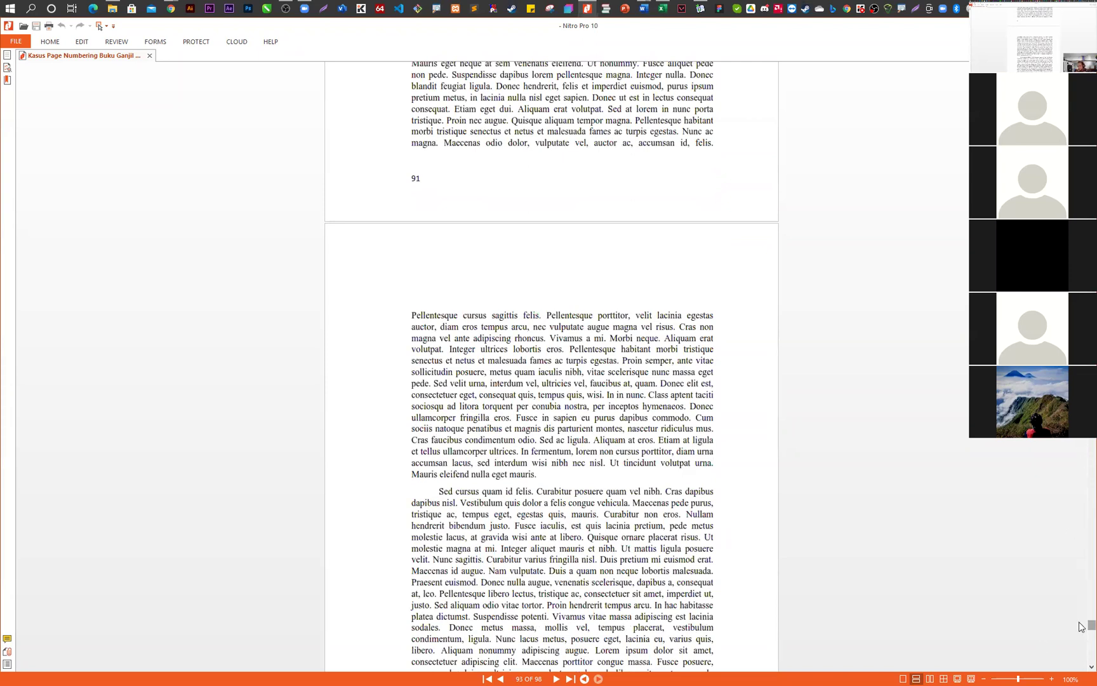
scroll(1081, 604, up, 3)
drag(1091, 621, 1091, 67)
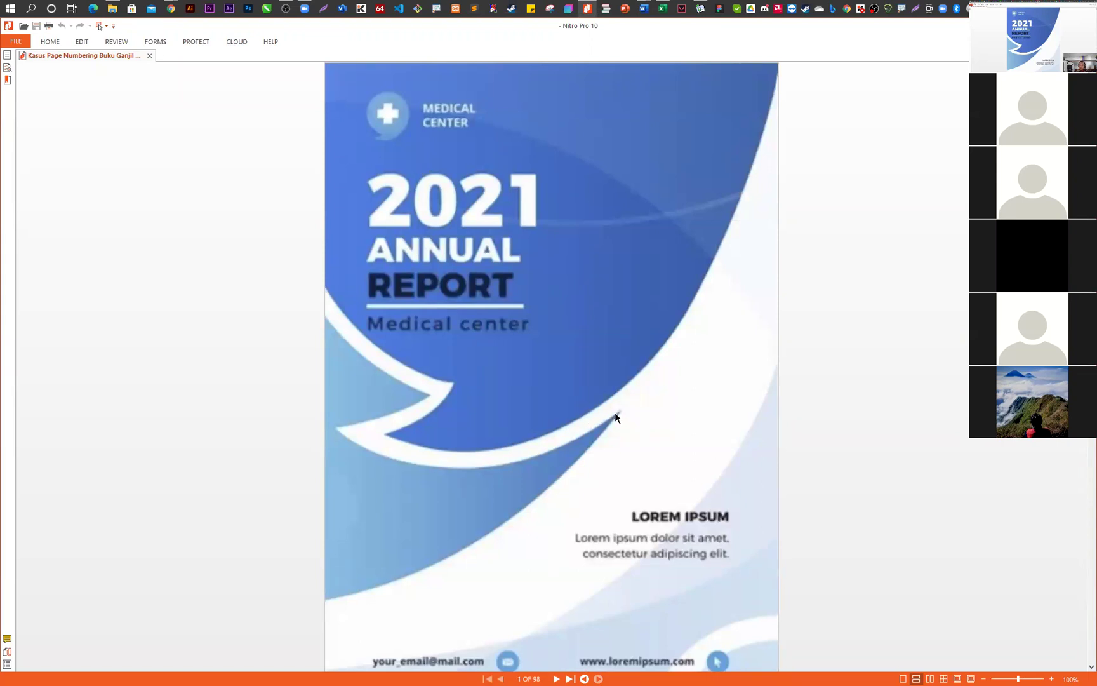
- Mark up a 760x655 screen capture of the cover with two yellow marker strokes and a red pen loop, and discard it
click(916, 12)
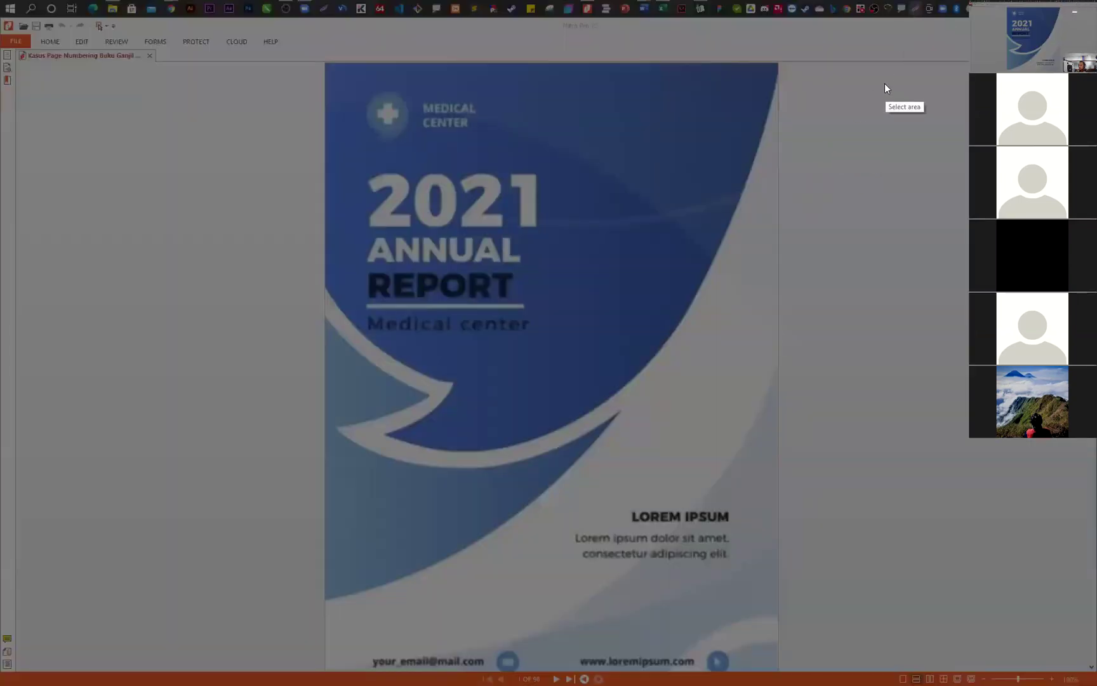
key(Escape)
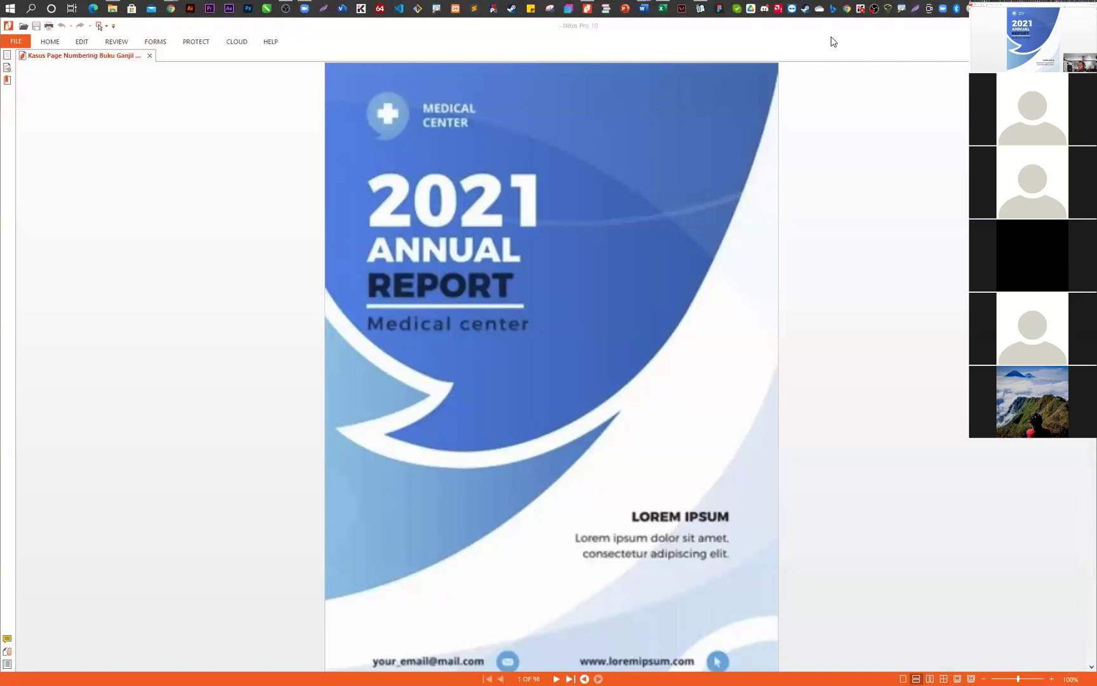
click(916, 11)
drag(364, 77, 797, 451)
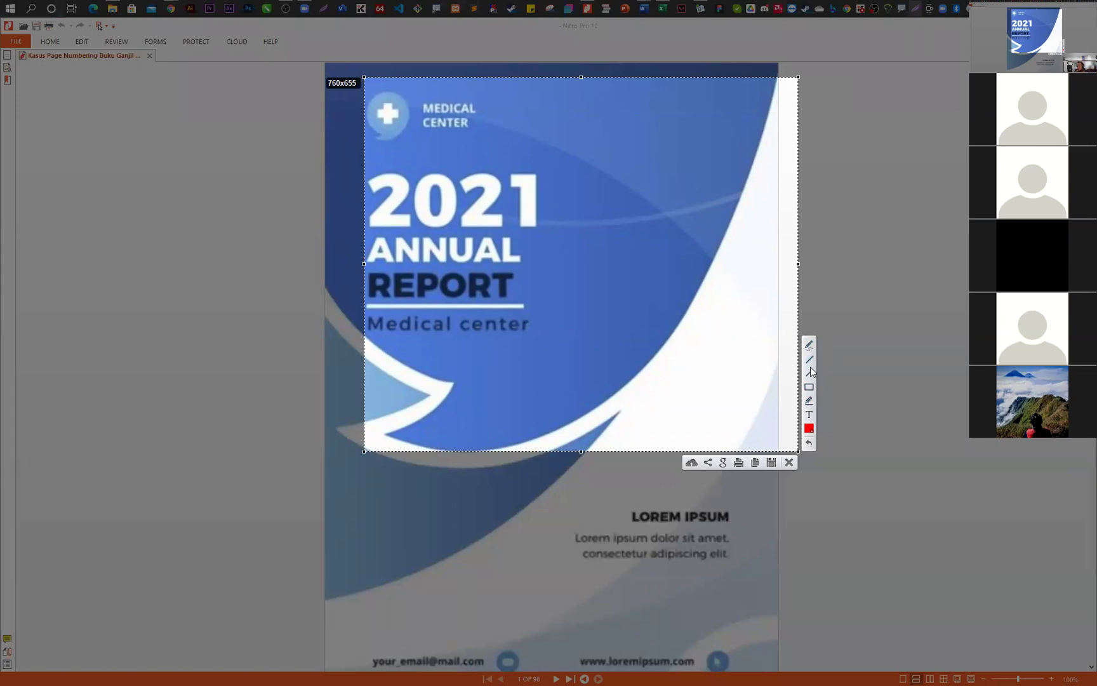
click(812, 401)
drag(573, 206, 469, 314)
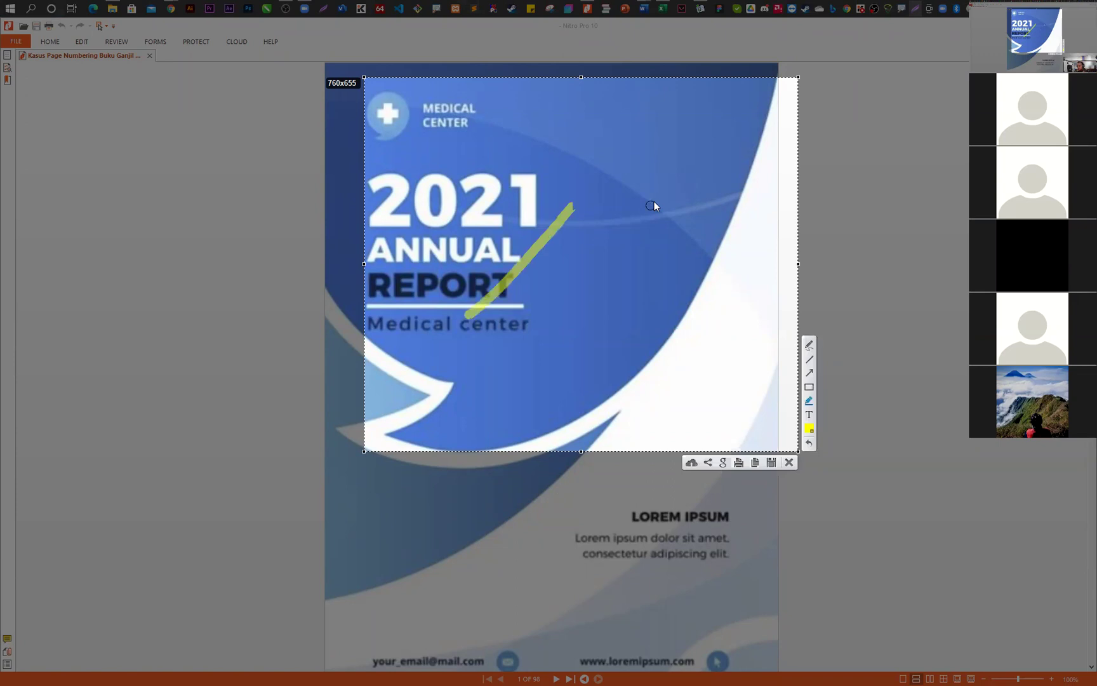
drag(654, 202, 563, 319)
click(809, 344)
mouse_move(724, 291)
mouse_down()
mouse_move(626, 366)
mouse_move(701, 341)
mouse_up()
click(566, 141)
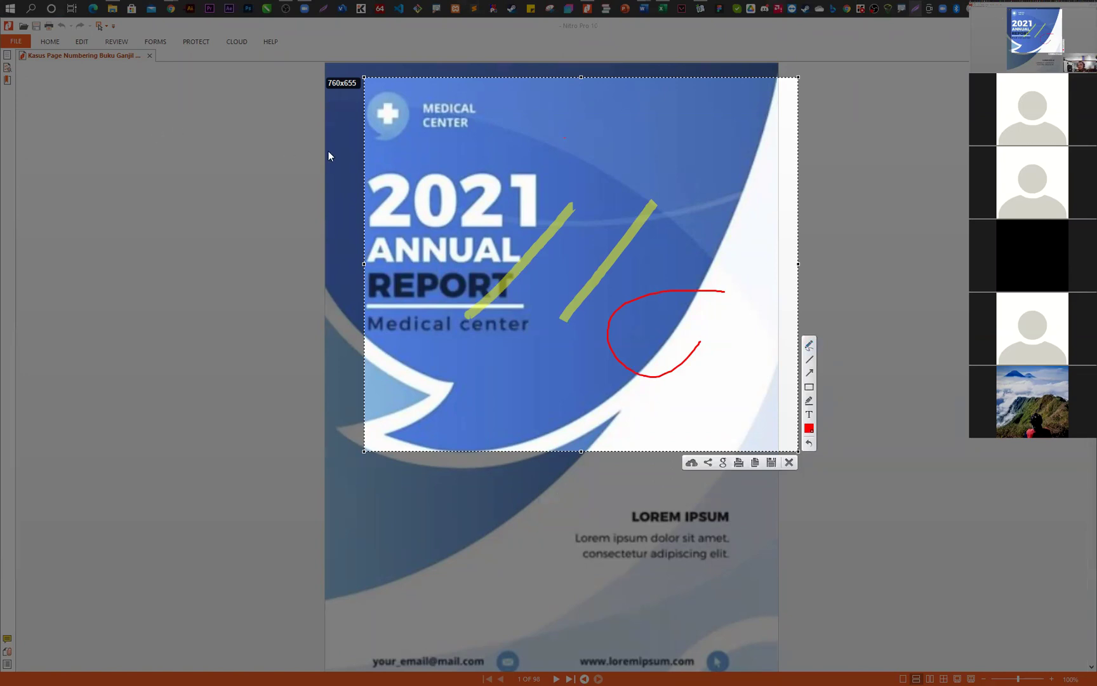
key(Escape)
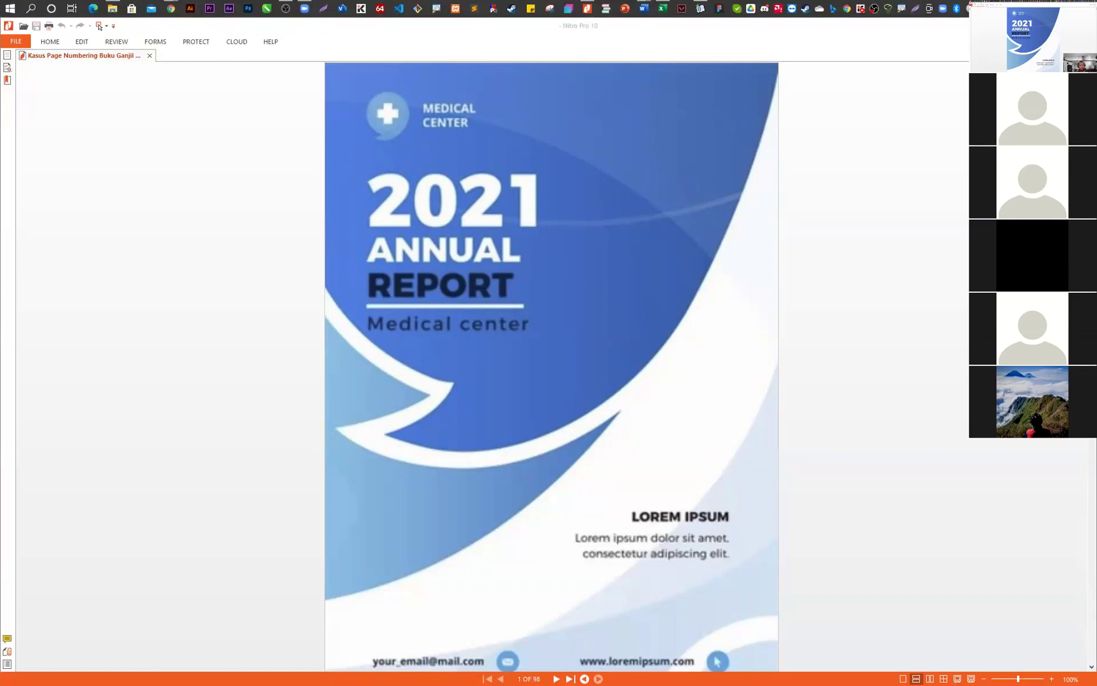
- Switch to Chrome, search Google for lightshot in a new tab, and open the Lightshot downloads page
key(alt+Tab)
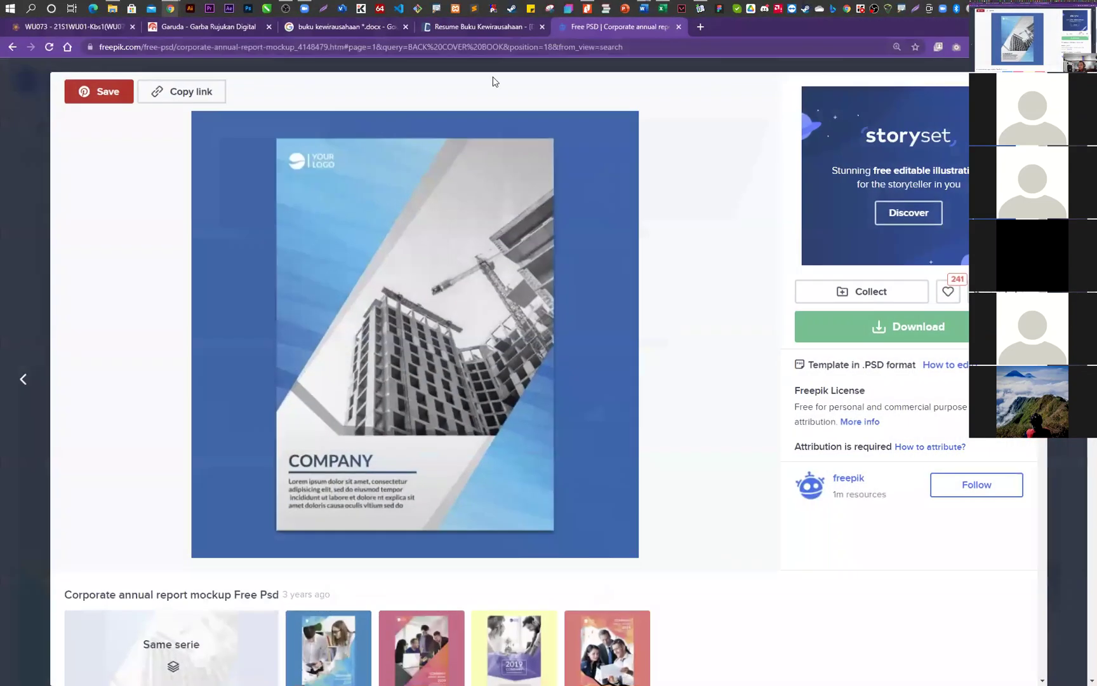
click(699, 27)
text(light)
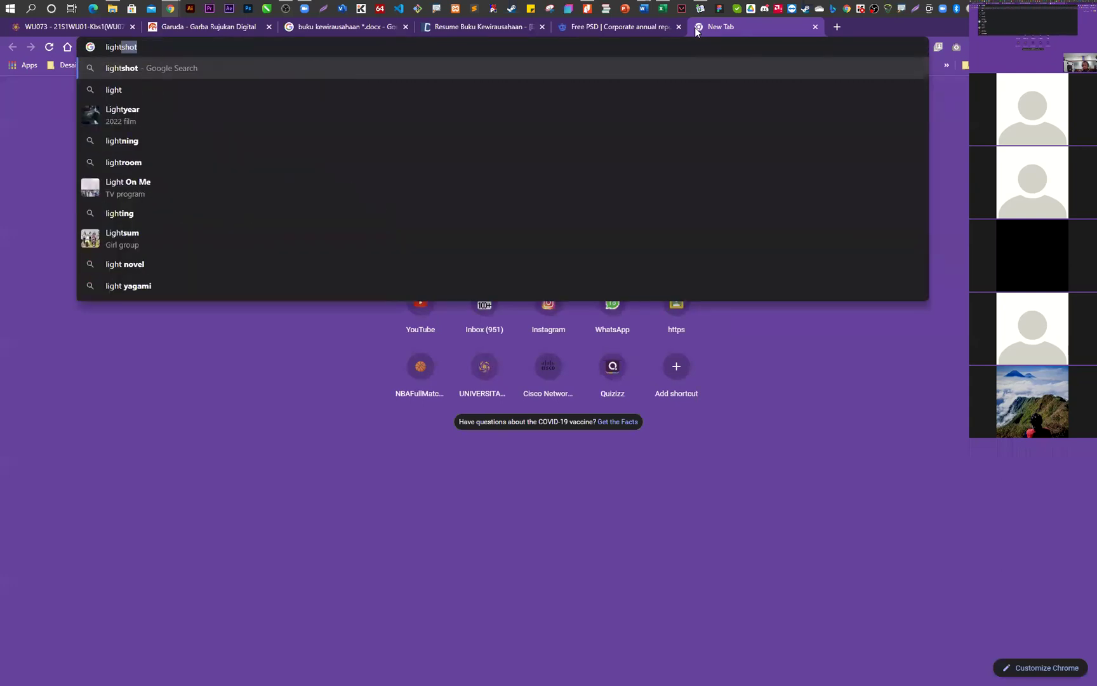
key(Return)
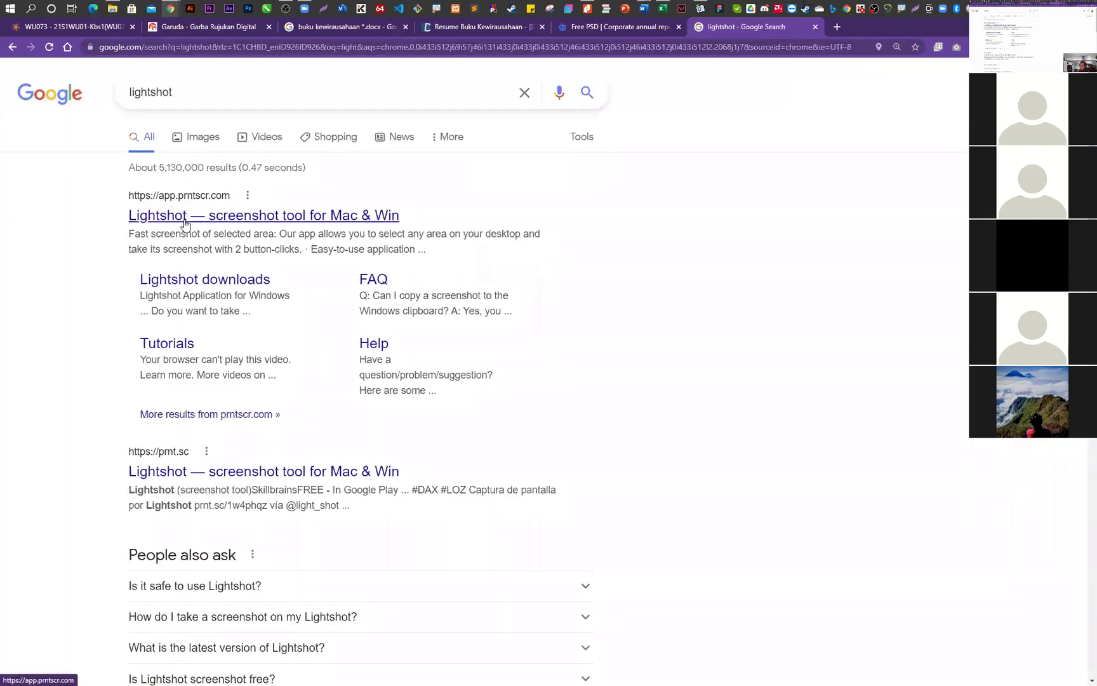
click(192, 282)
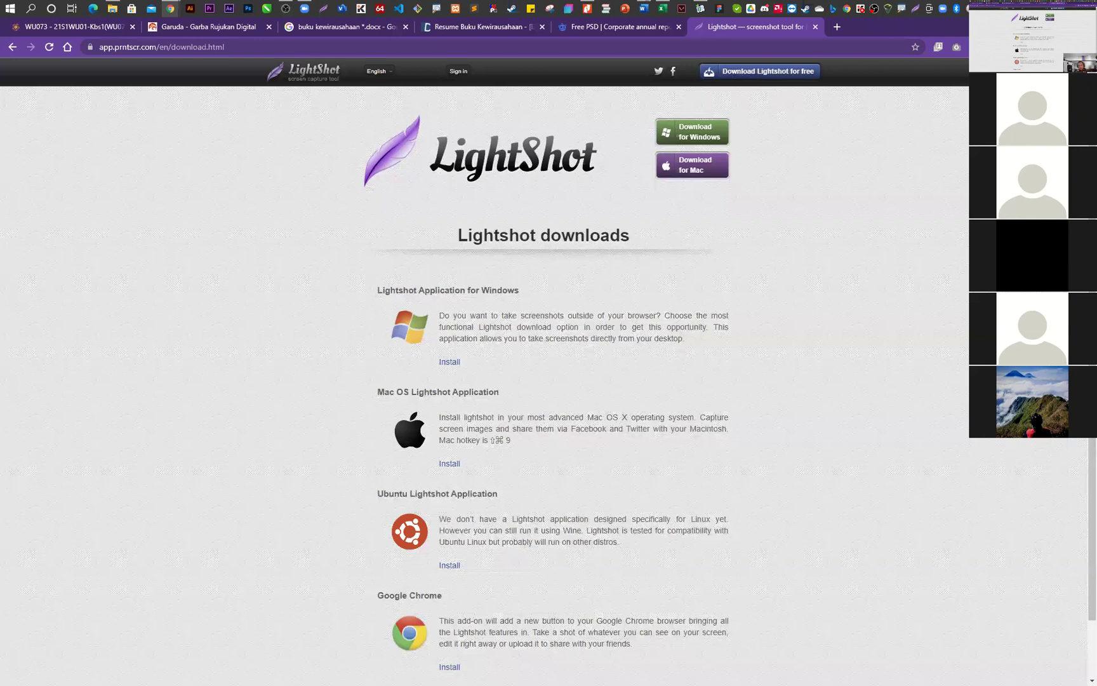
- In the Waskita site, open the WU074 - 21S1WU01-Kbs2(WU074) - P course and turn editing on
click(65, 28)
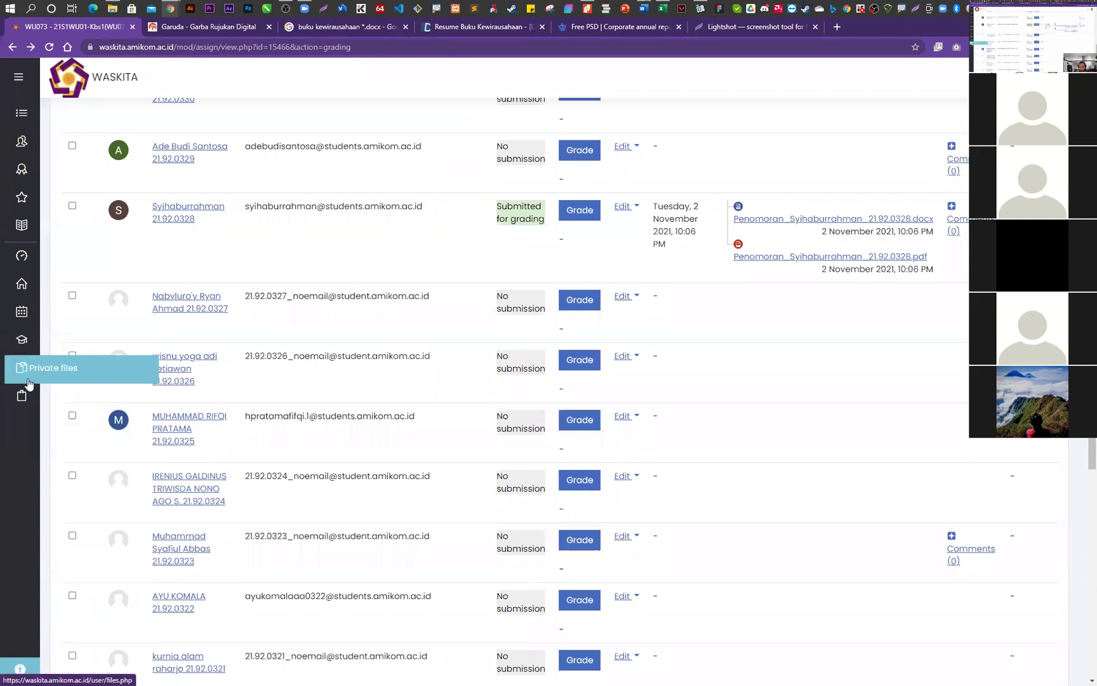
mouse_move(39, 354)
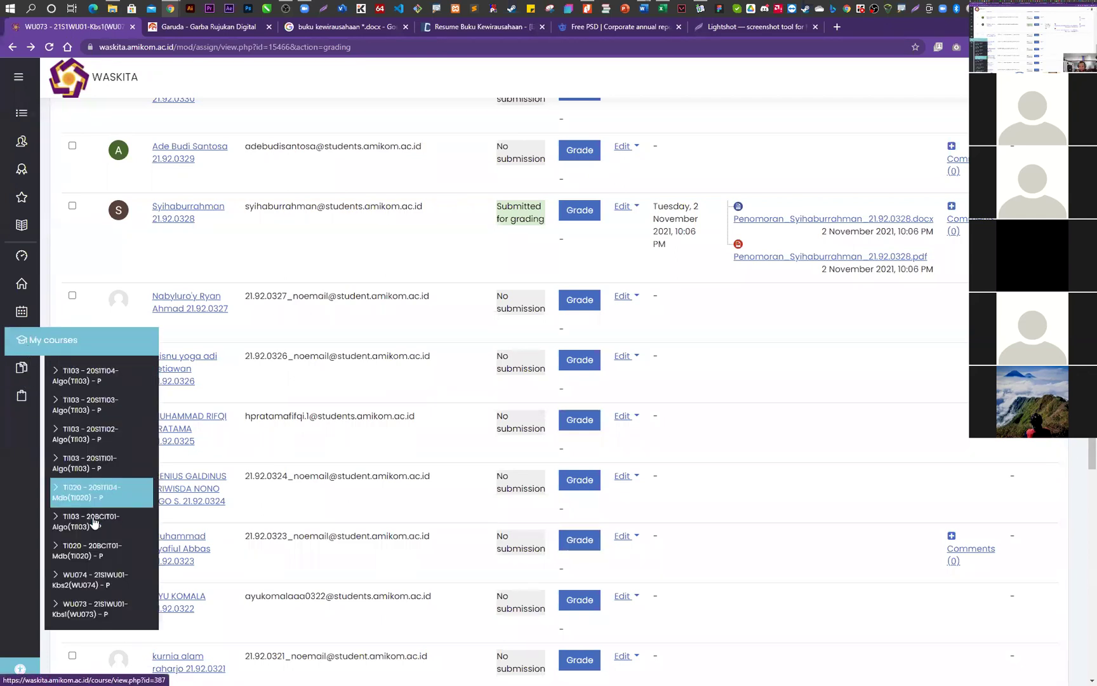
click(101, 579)
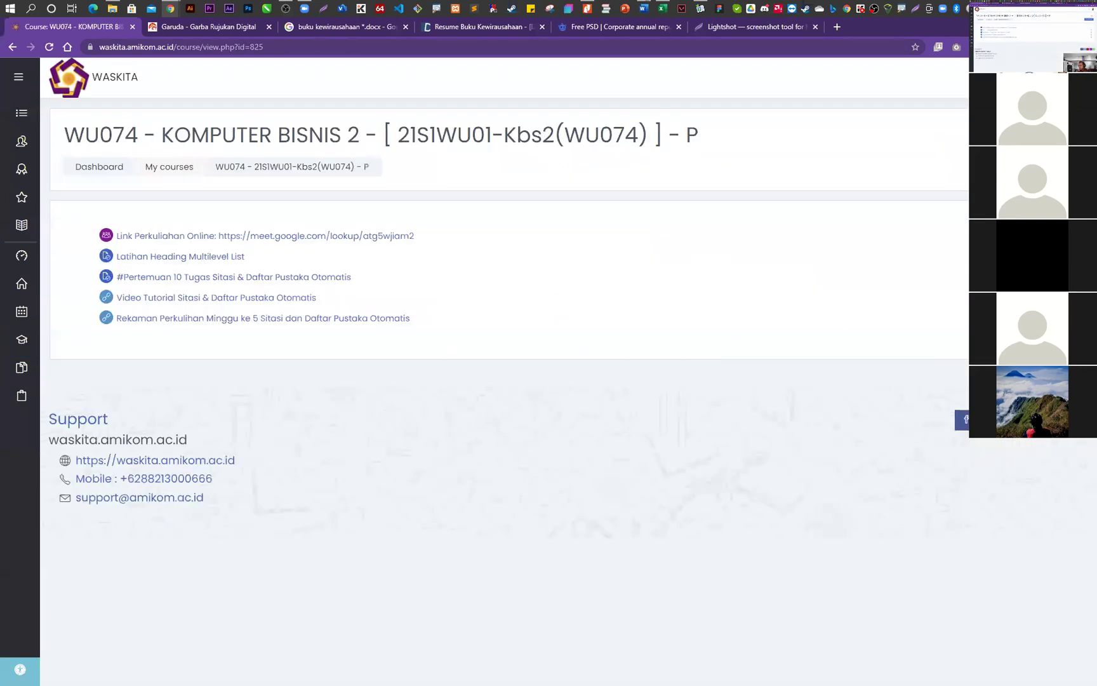
click(1016, 77)
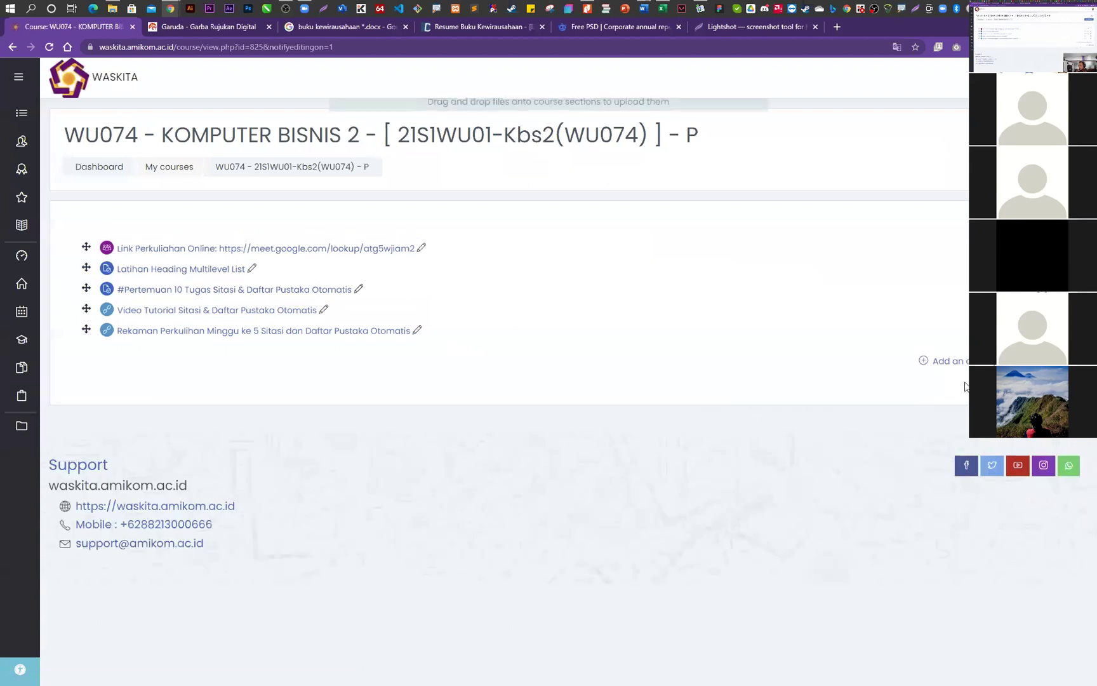
- Add a new assignment to the course, named "Tugas Pertemuan 12 Diferent Odd & Even Page Numbering"
click(940, 361)
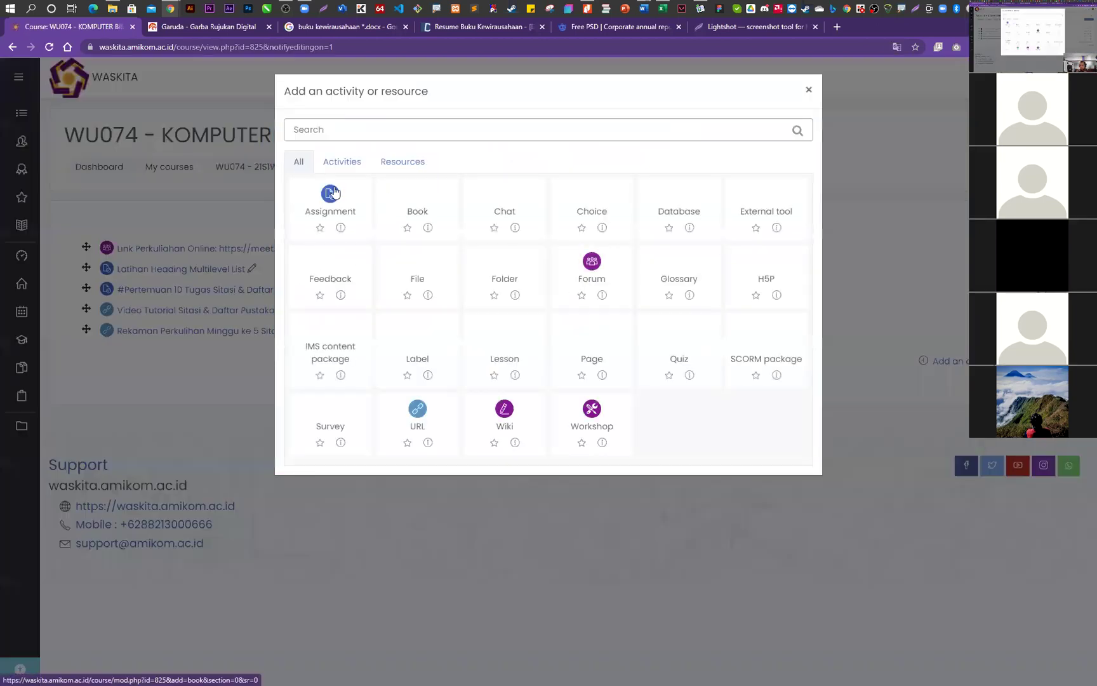
click(327, 199)
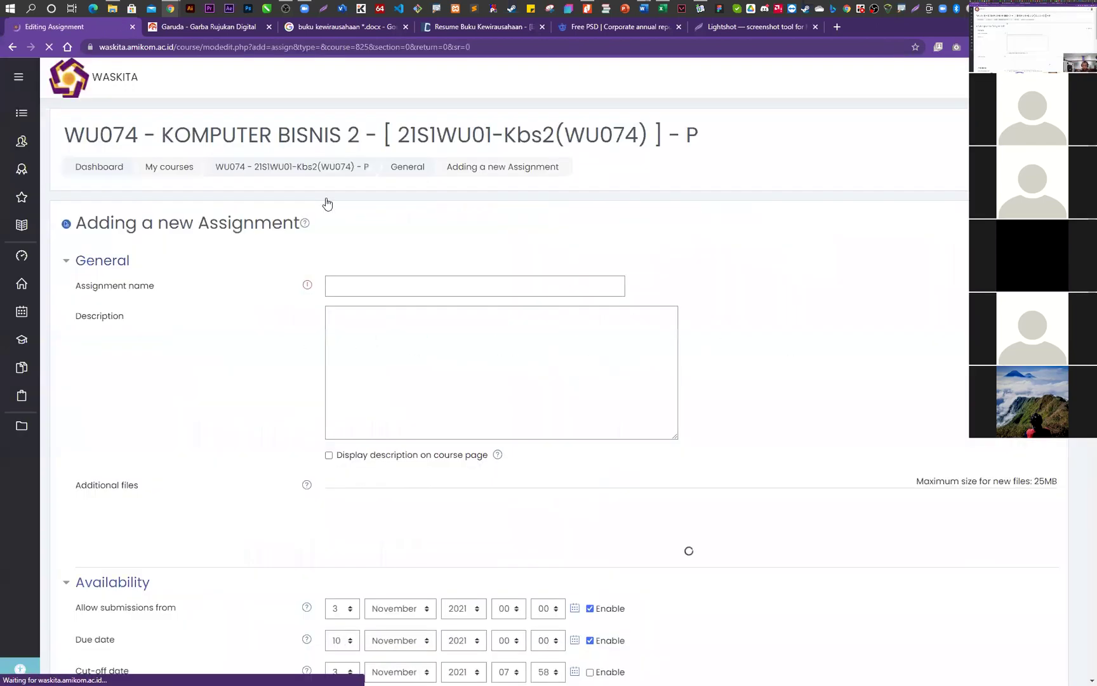
scroll(326, 203, down, 7)
scroll(325, 202, up, 6)
click(391, 191)
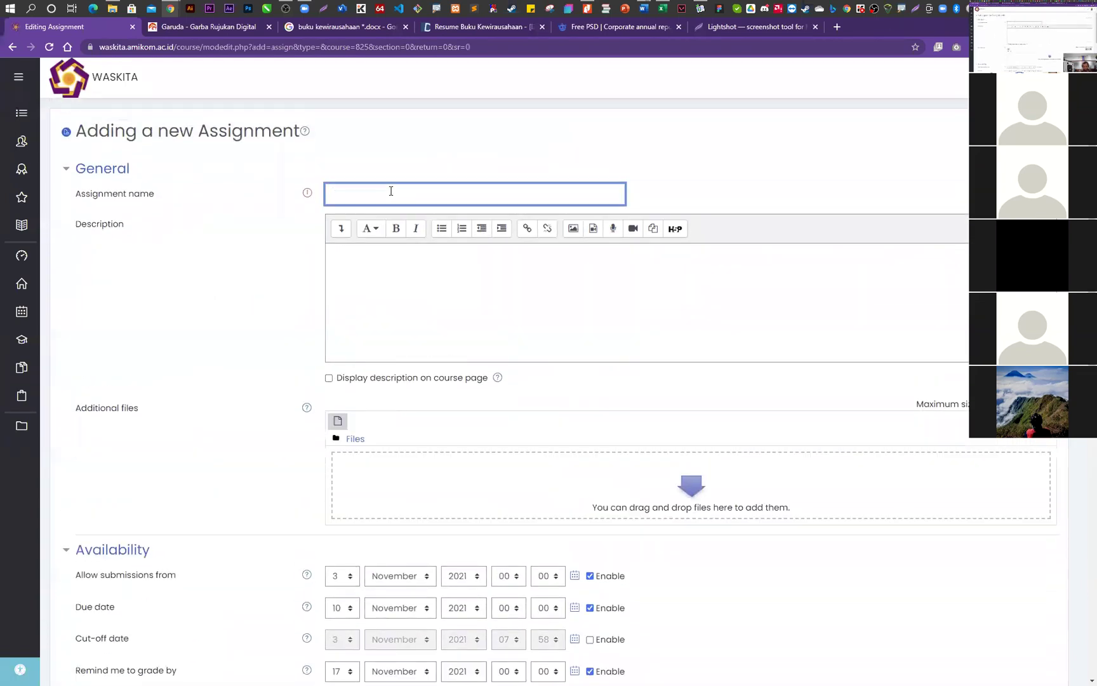
text(Tugas Pe)
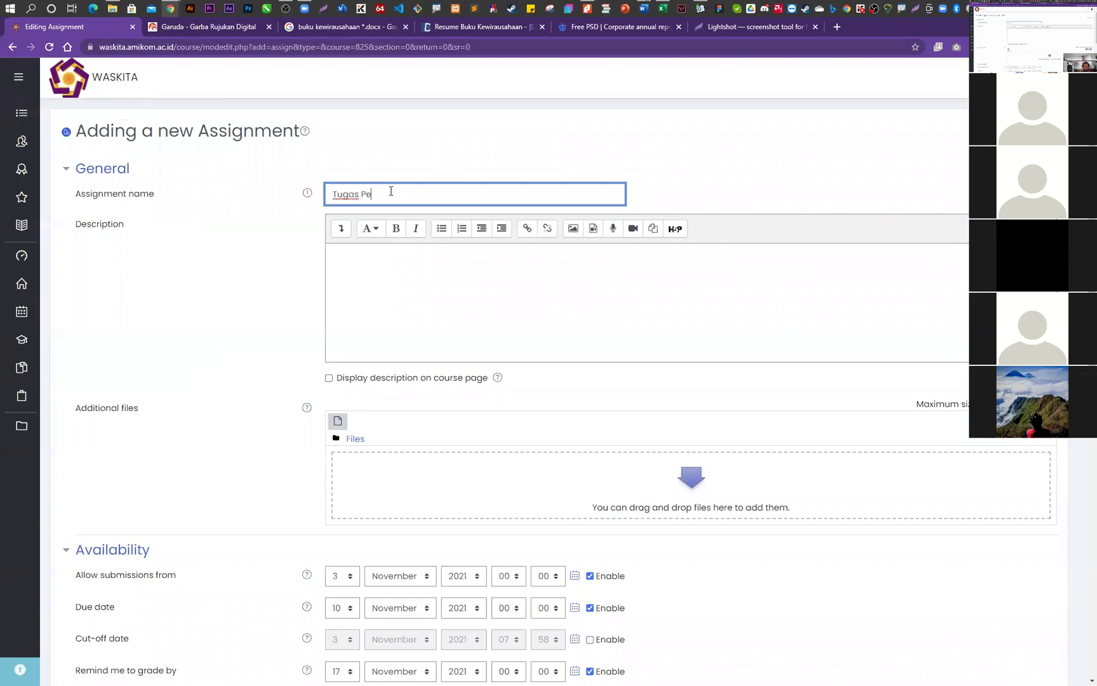
text(rtemuan 12 Diferent O)
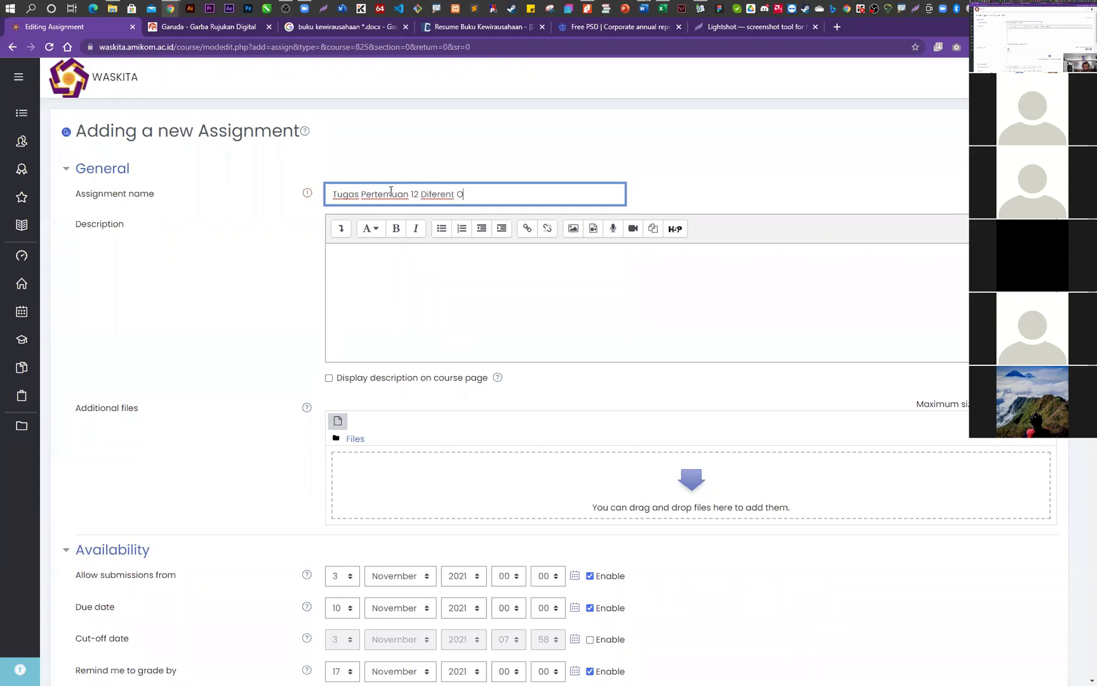
text(dd & Even Page Numbering)
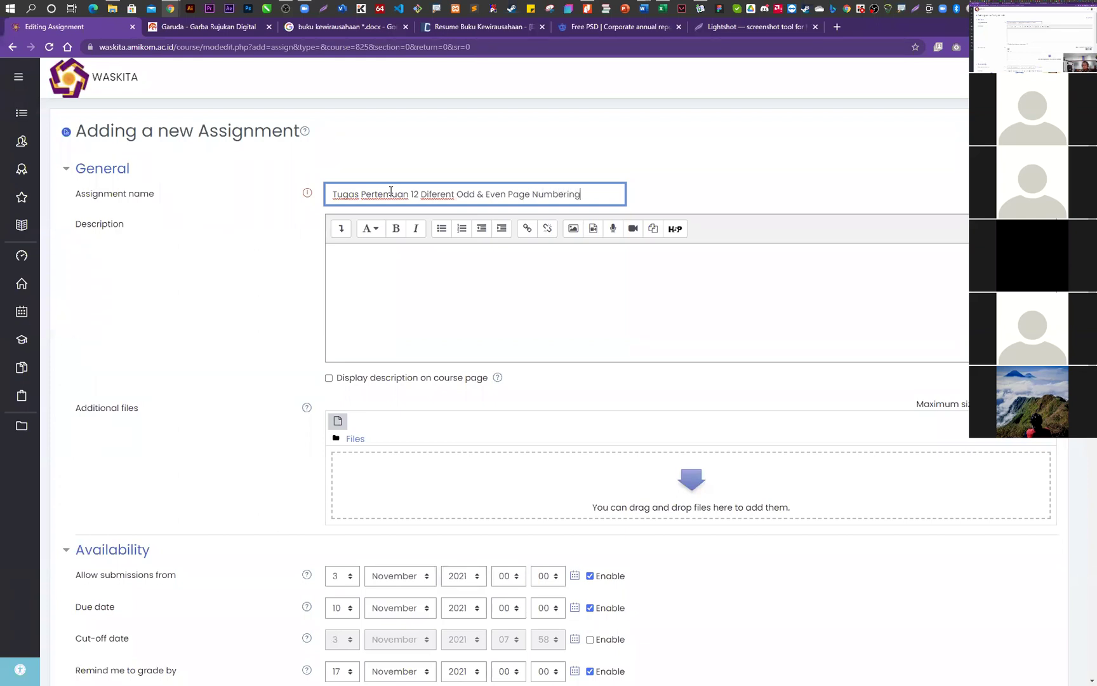
- Write the assignment description as two paragraphs: "Penomoran Halaman Cover Berberda dengan Halaman Isi" and "Jadi perlu Break-Next Page"
click(391, 252)
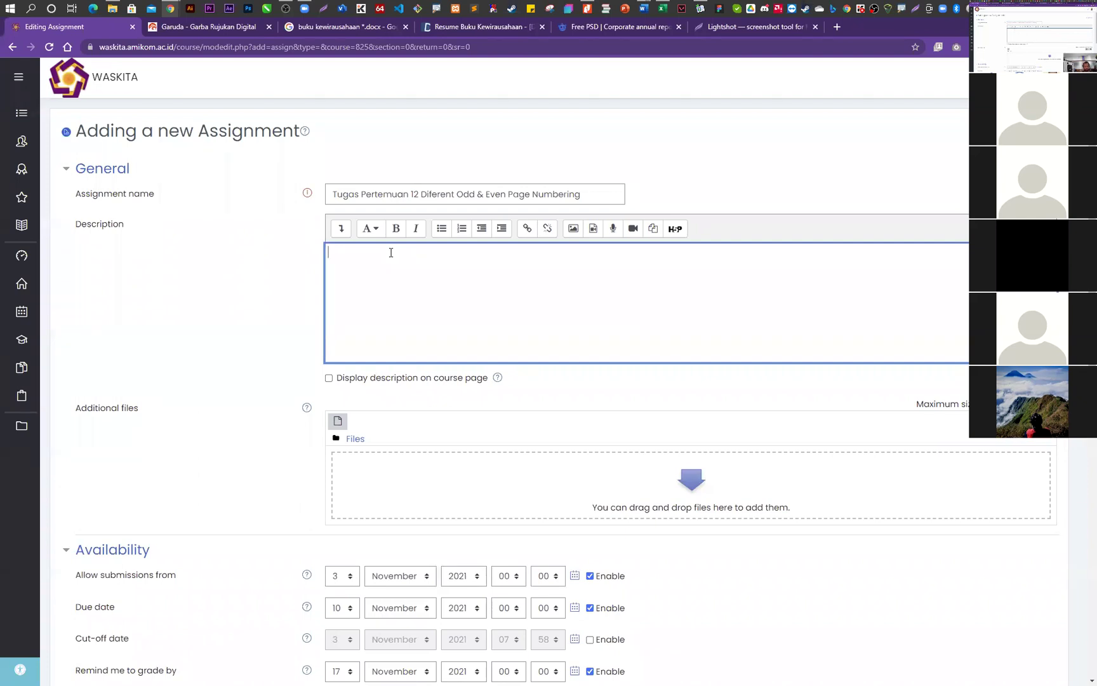
text(Penomot)
text(a)
text(ran Halam)
text(an Cover)
text( Berberd)
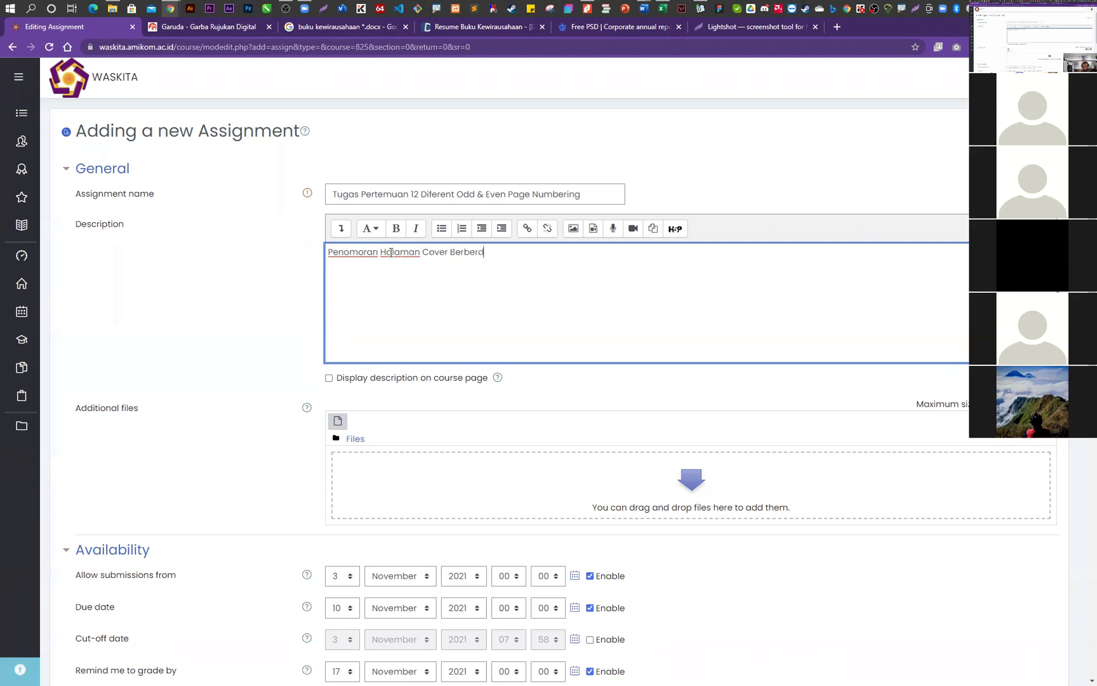
text(a dengan Halaman Is)
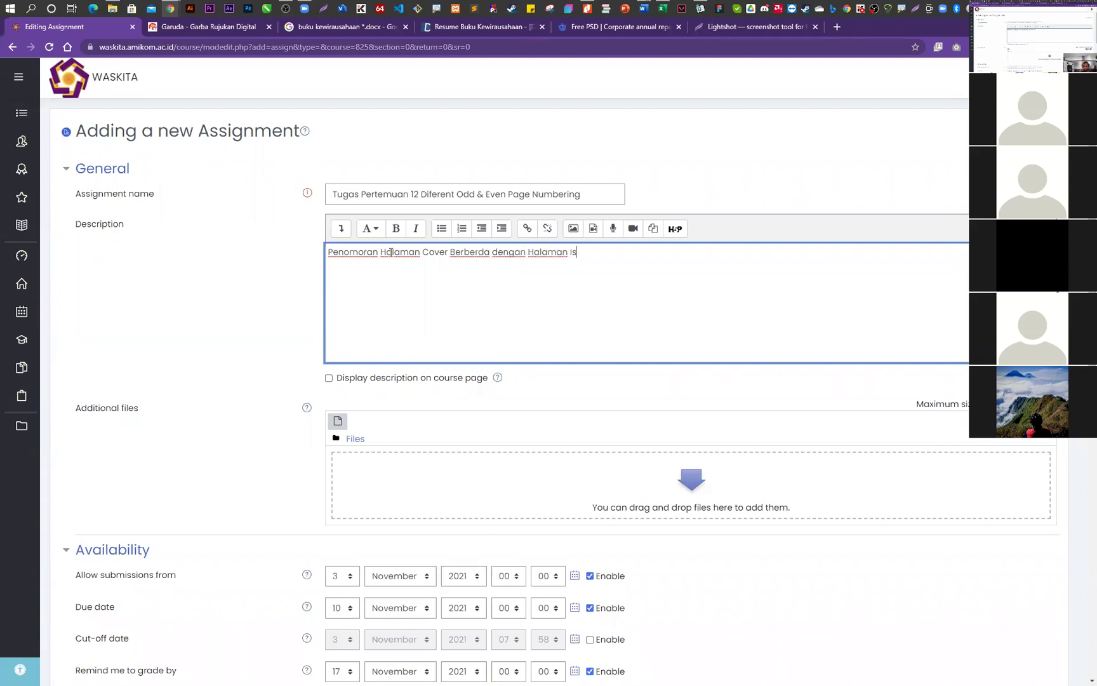
text(Jadi op)
text(p)
text(erlu)
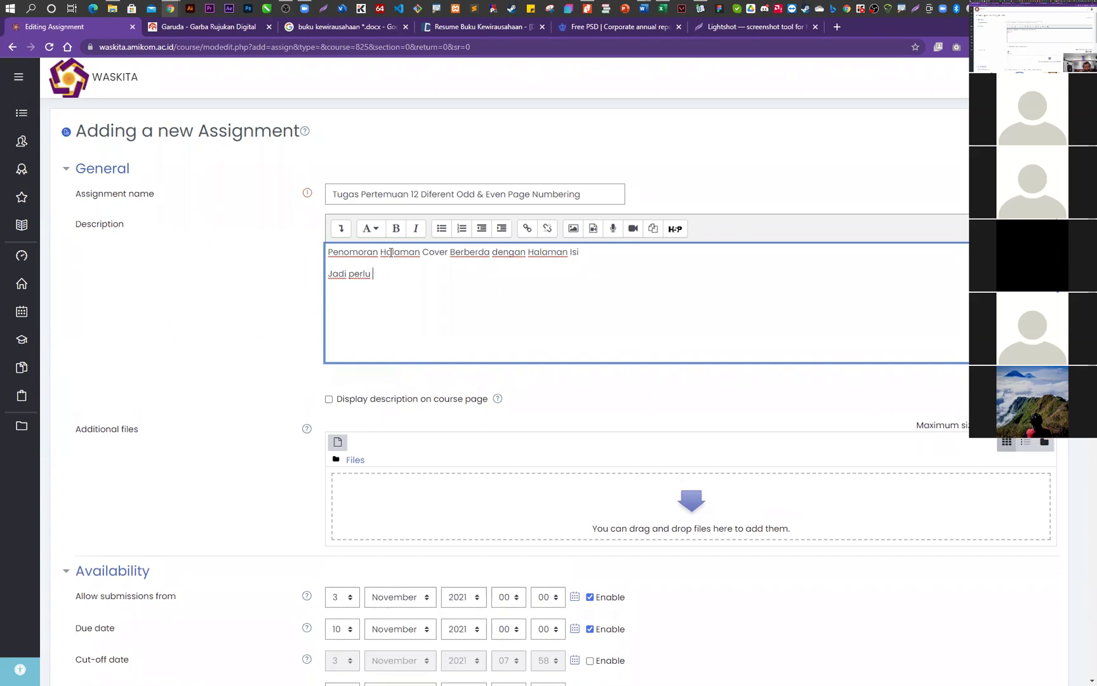
text( Break-N)
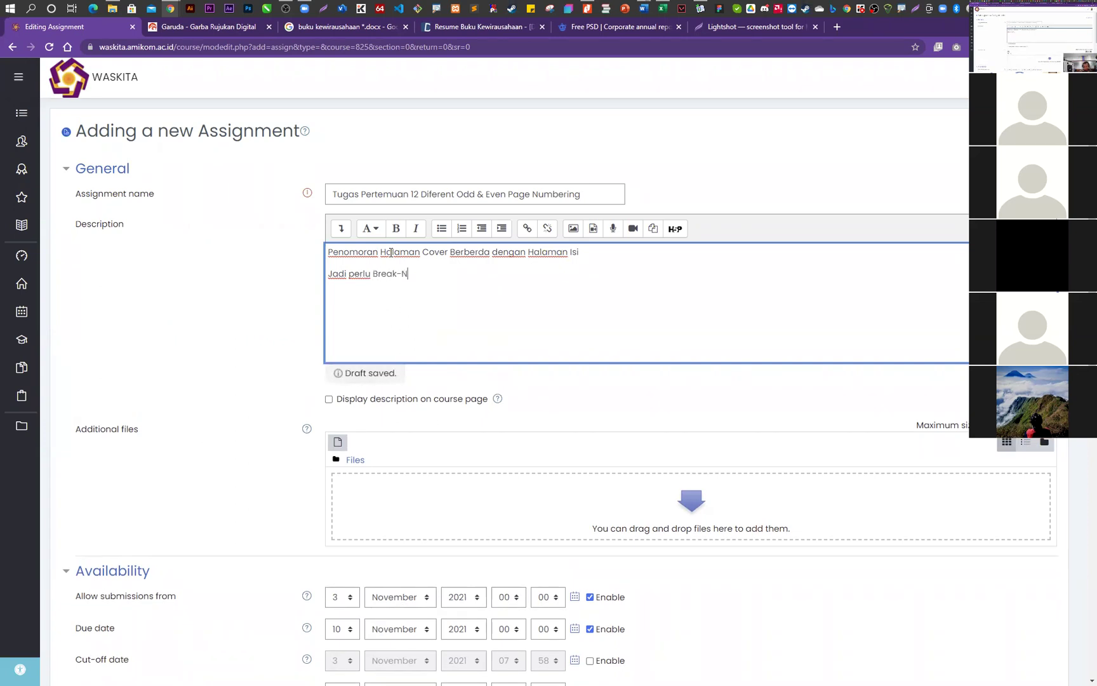
text(ext Page)
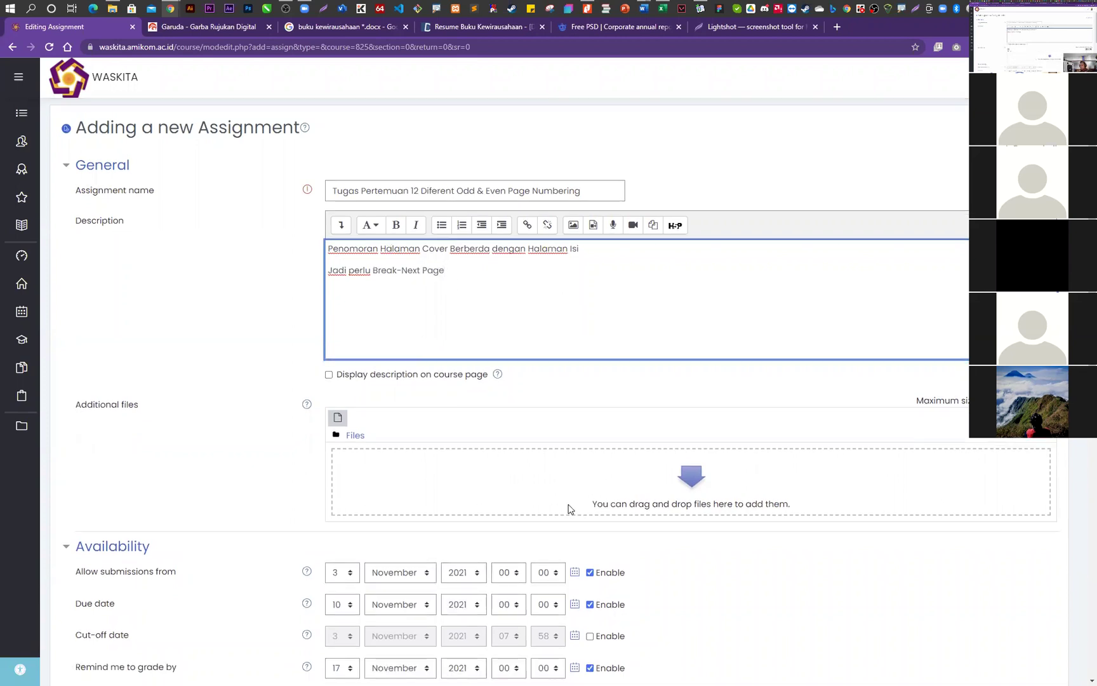
- Check today's date and time in the system calendar and set the assignment's due hour to 07
scroll(568, 507, down, 6)
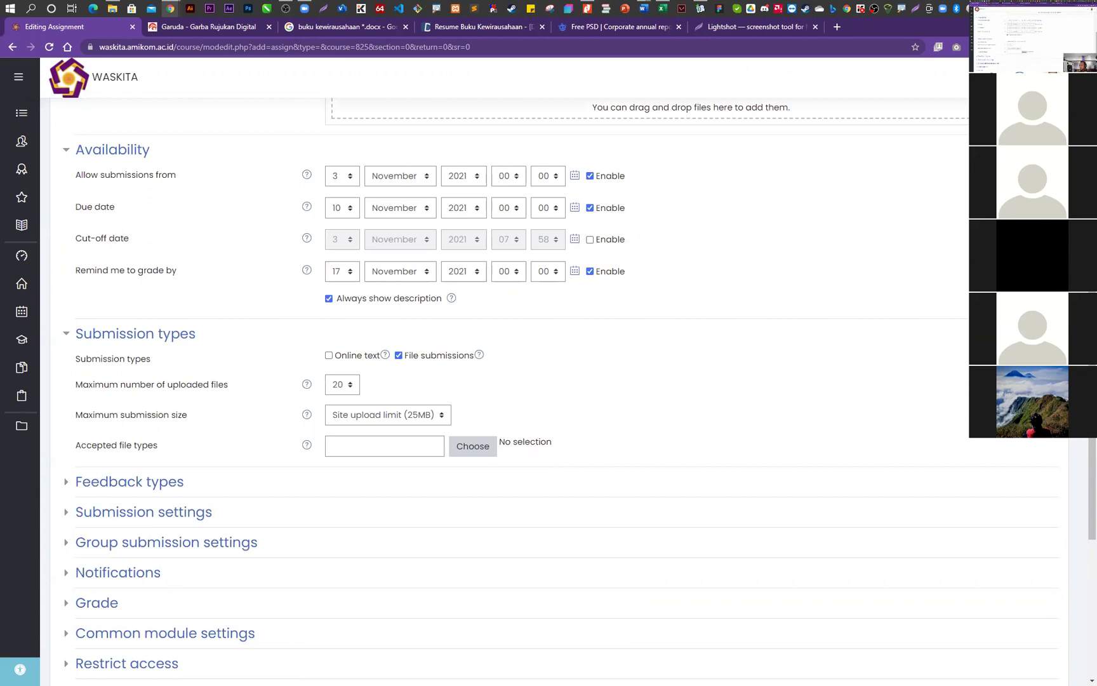
key(super+alt+d)
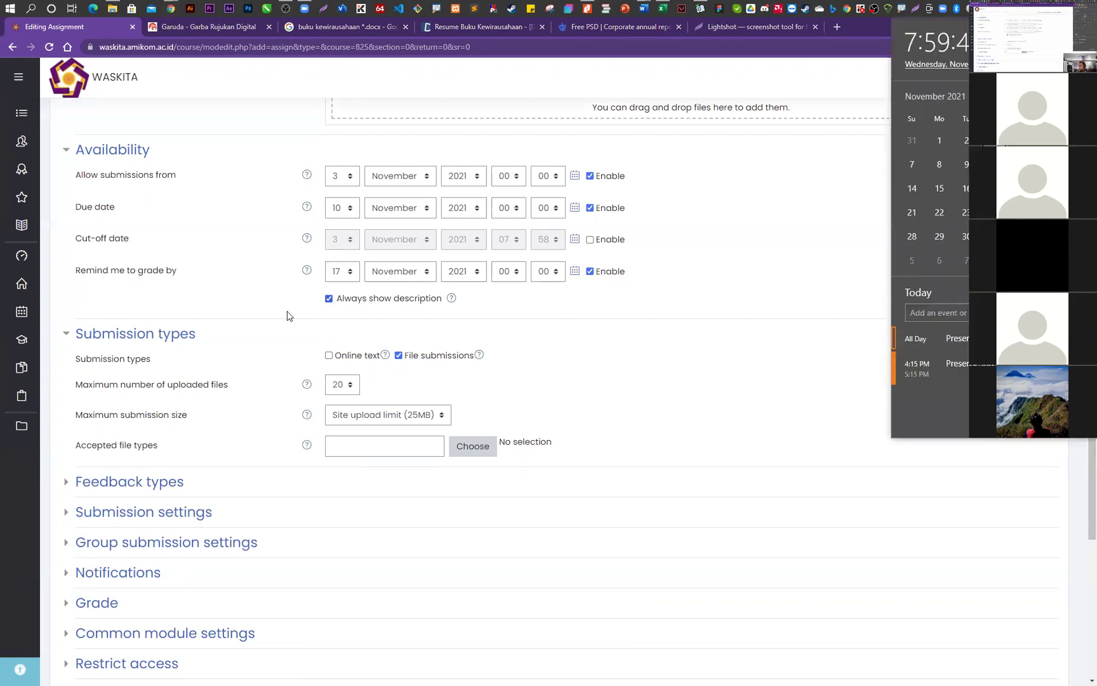
click(505, 208)
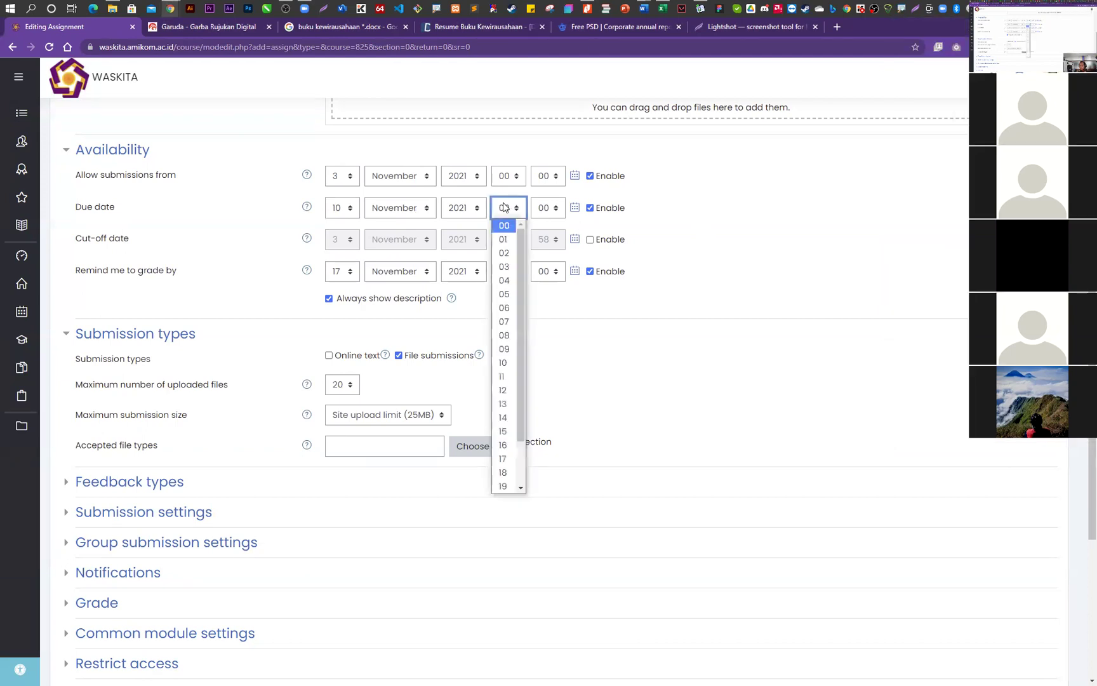
click(505, 325)
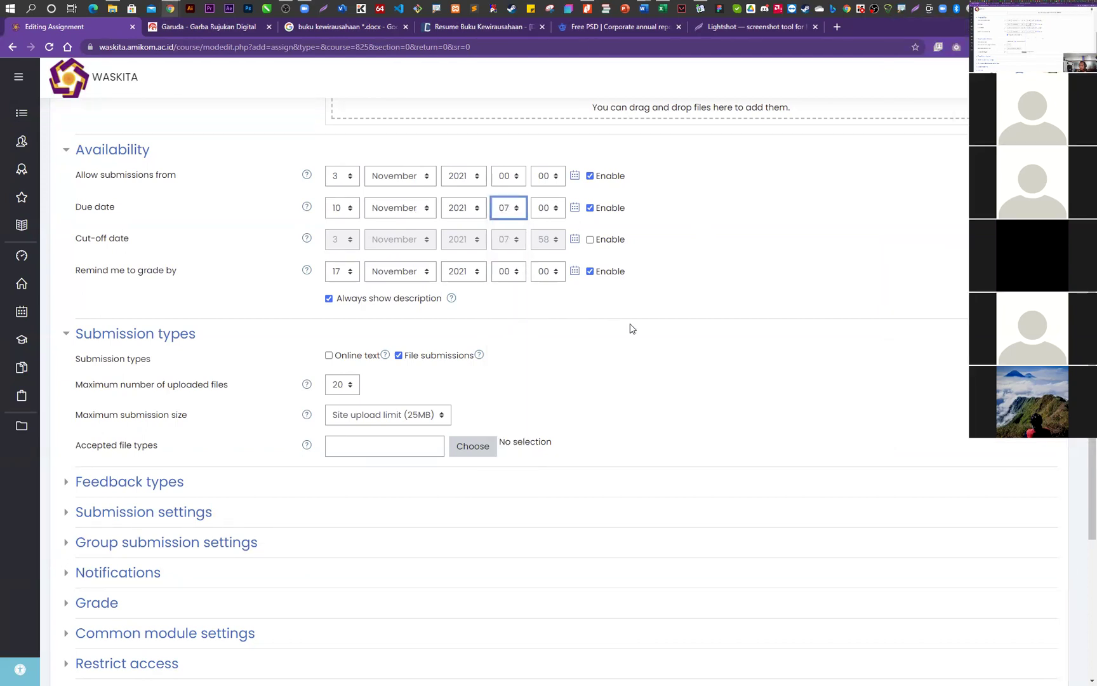
- Save and display the new assignment, and return to the WU074 course page
scroll(533, 482, down, 5)
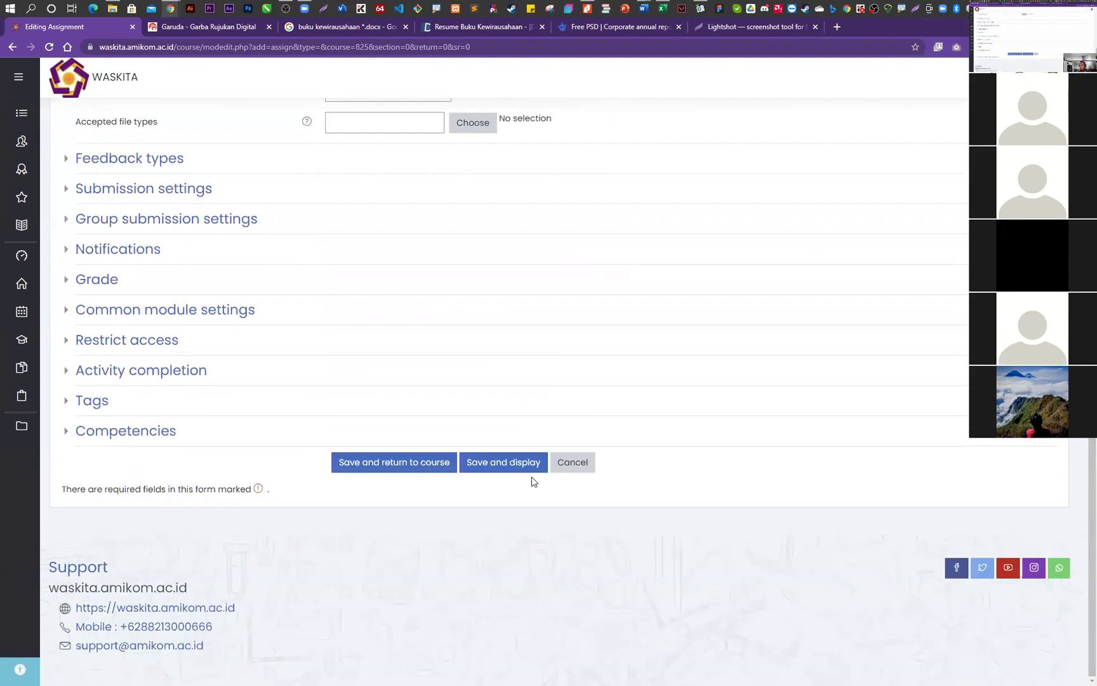
click(493, 467)
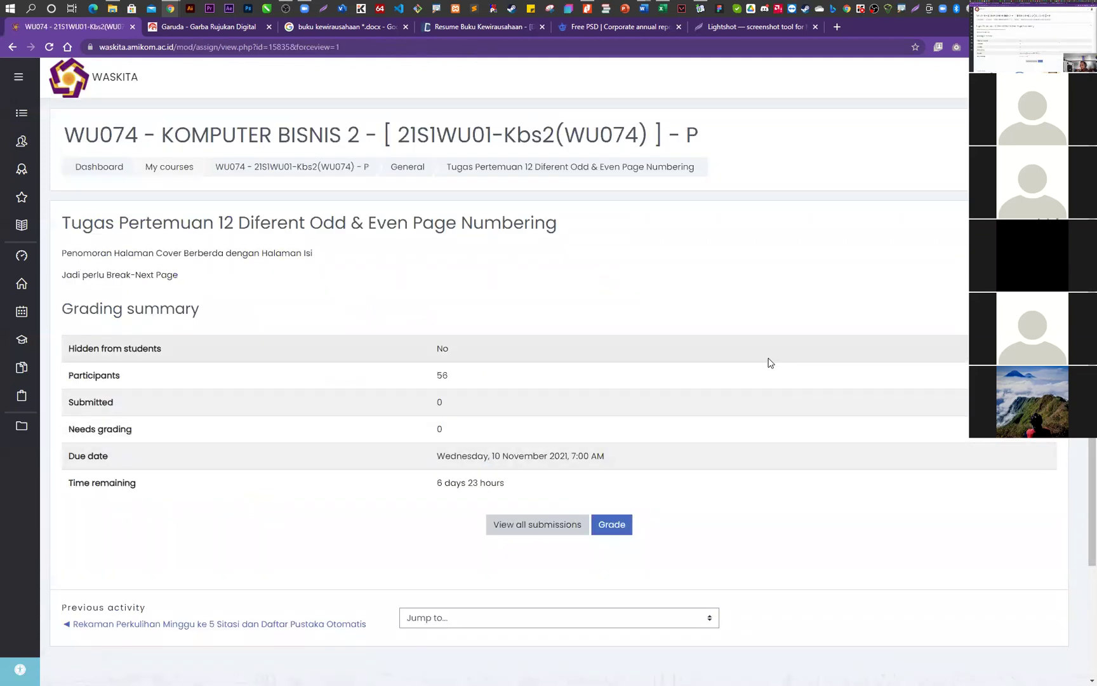
click(402, 177)
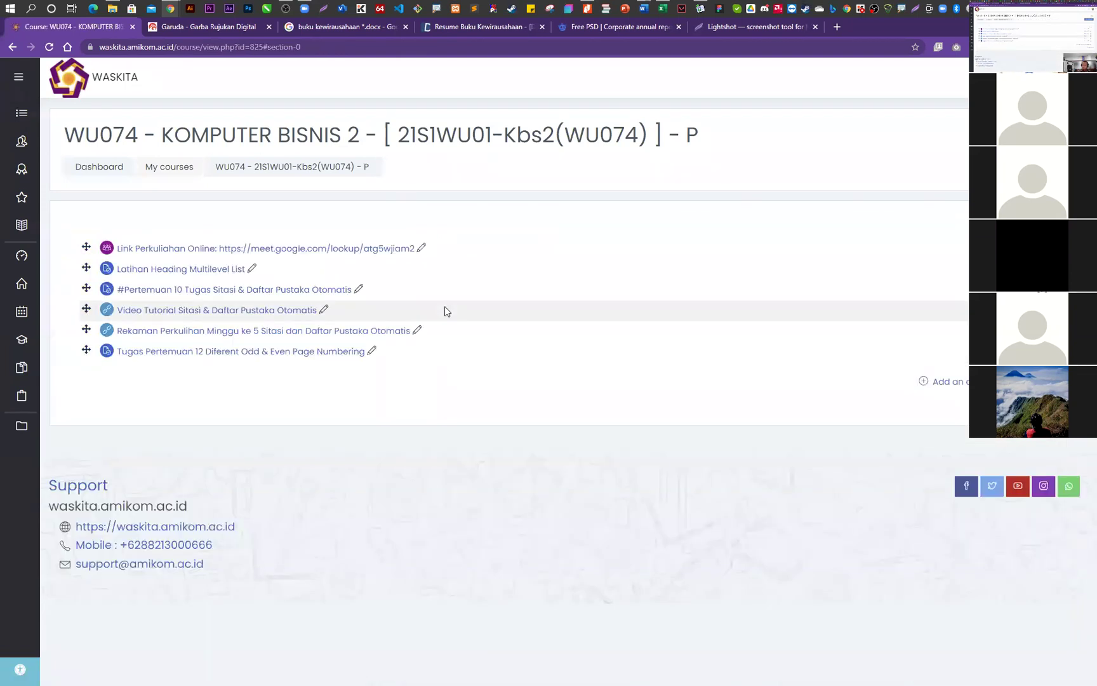